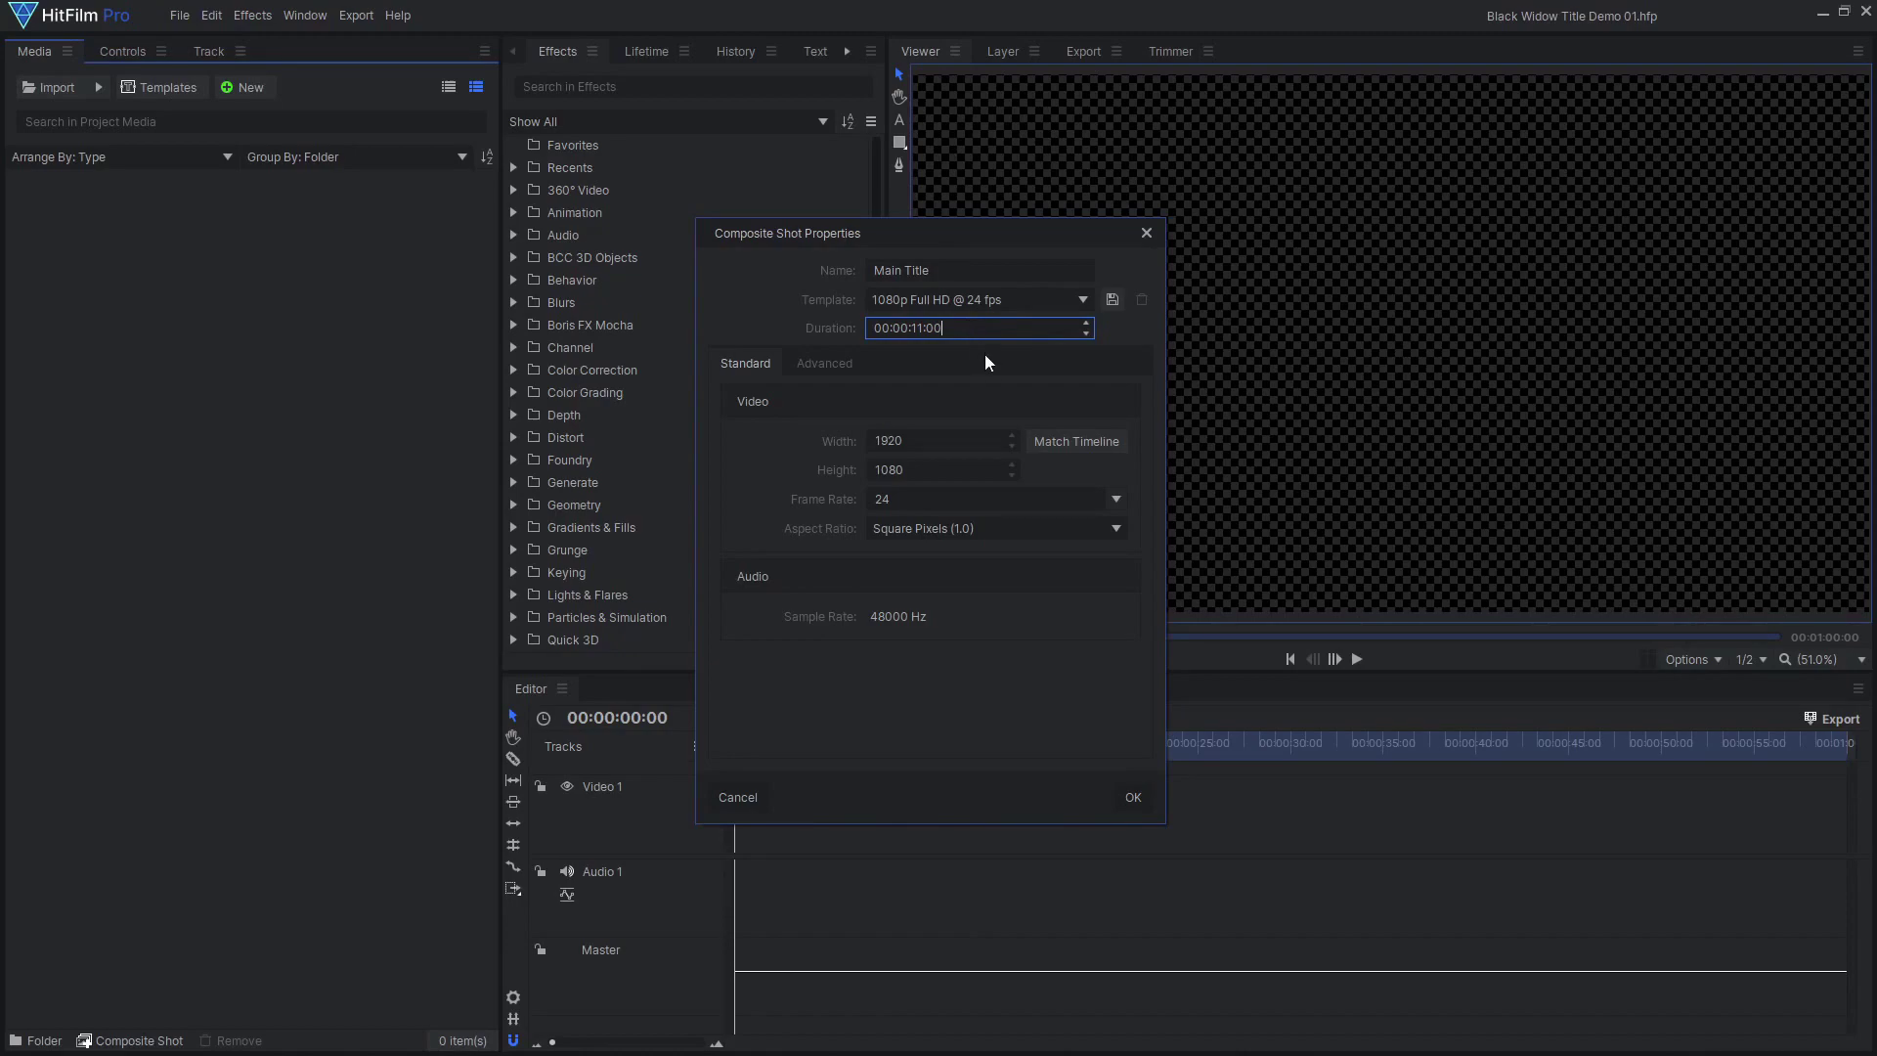
Confirm the new Main Title shot and add a black plane layer to it.
click(1122, 802)
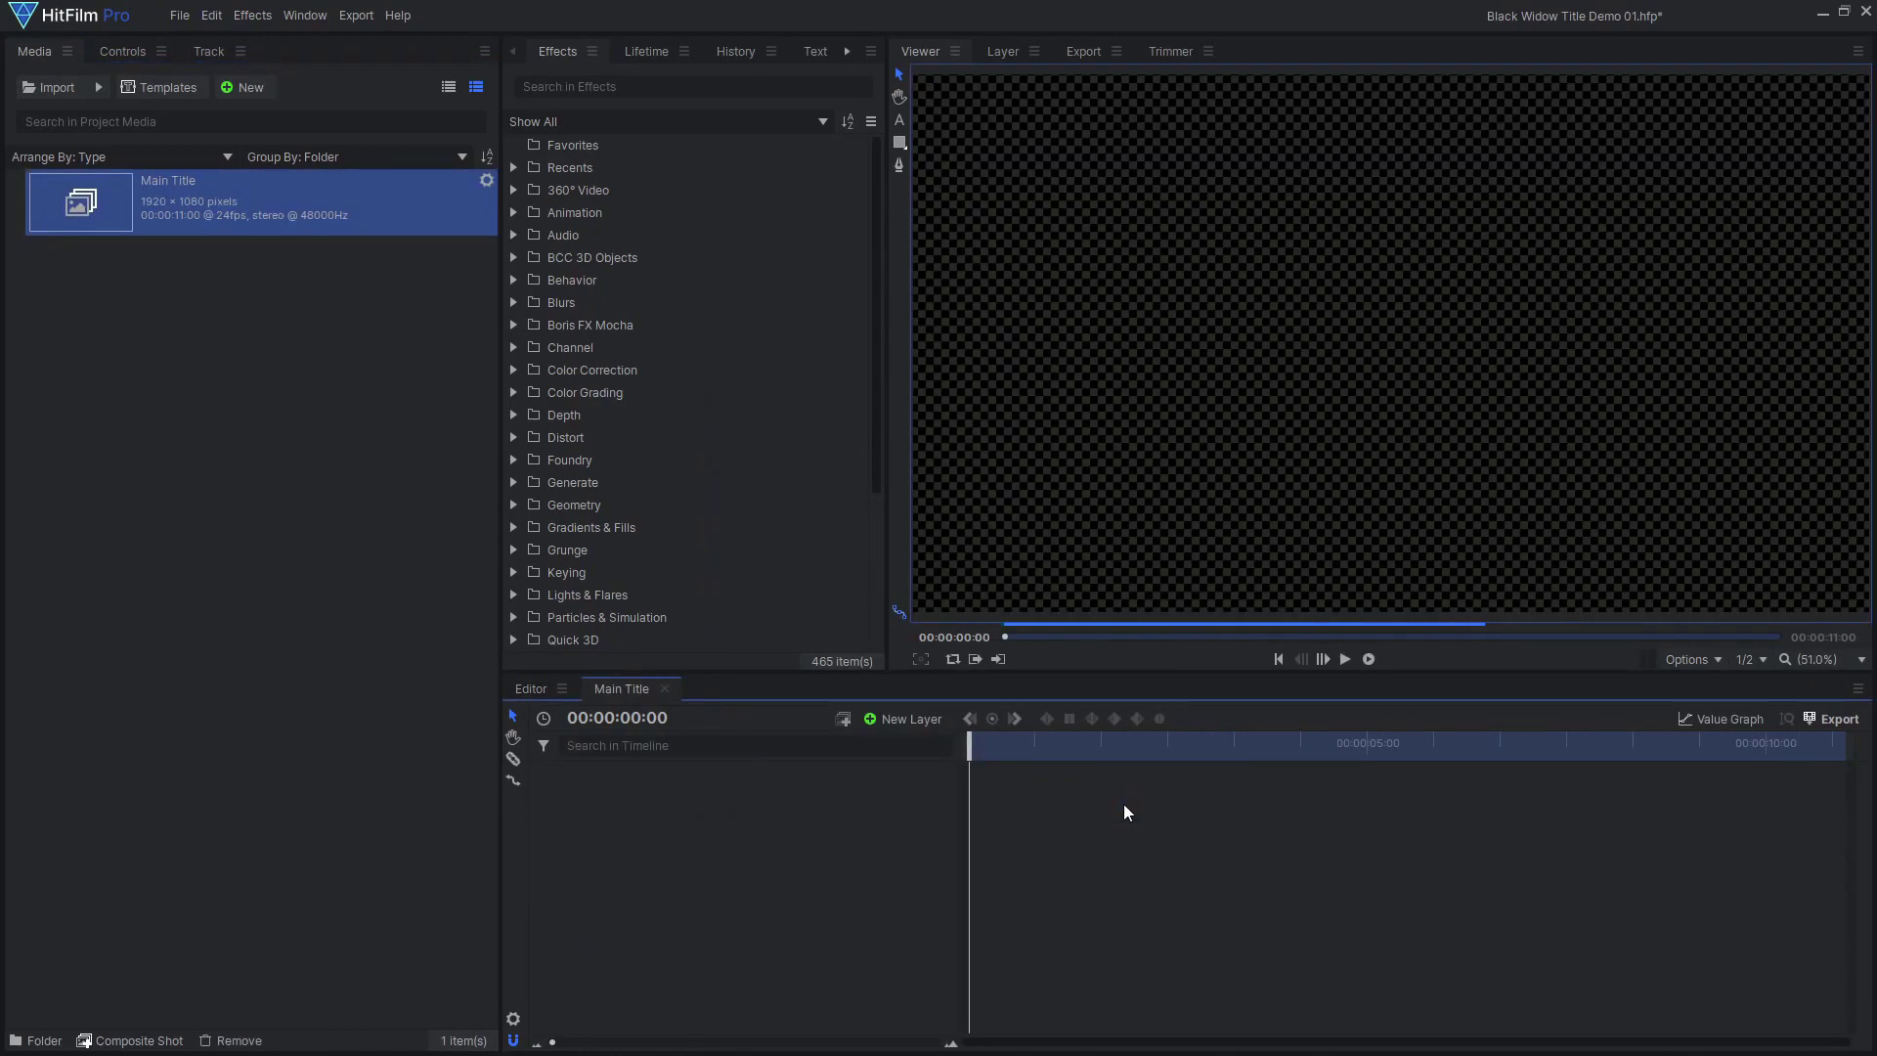
click(906, 722)
click(912, 741)
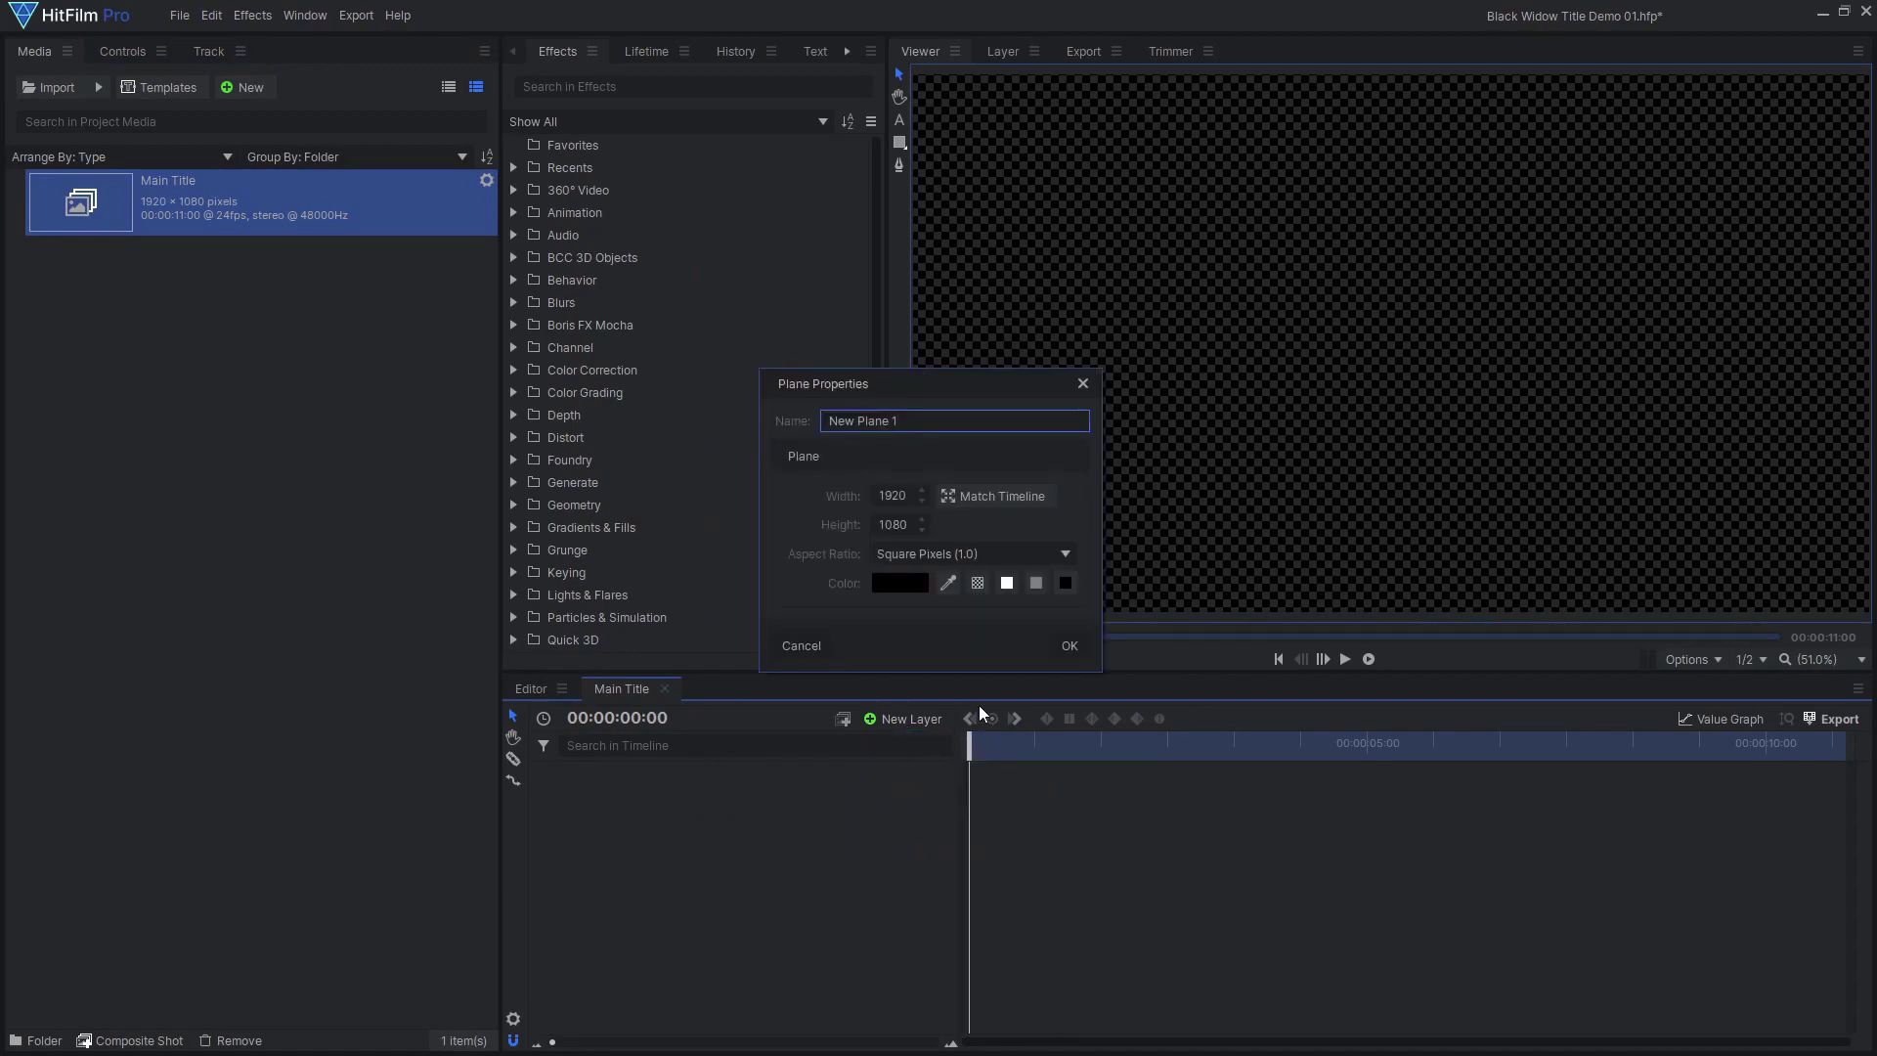
click(1071, 645)
Add the BCC Type On Text effect to the plane and expand its settings.
click(127, 59)
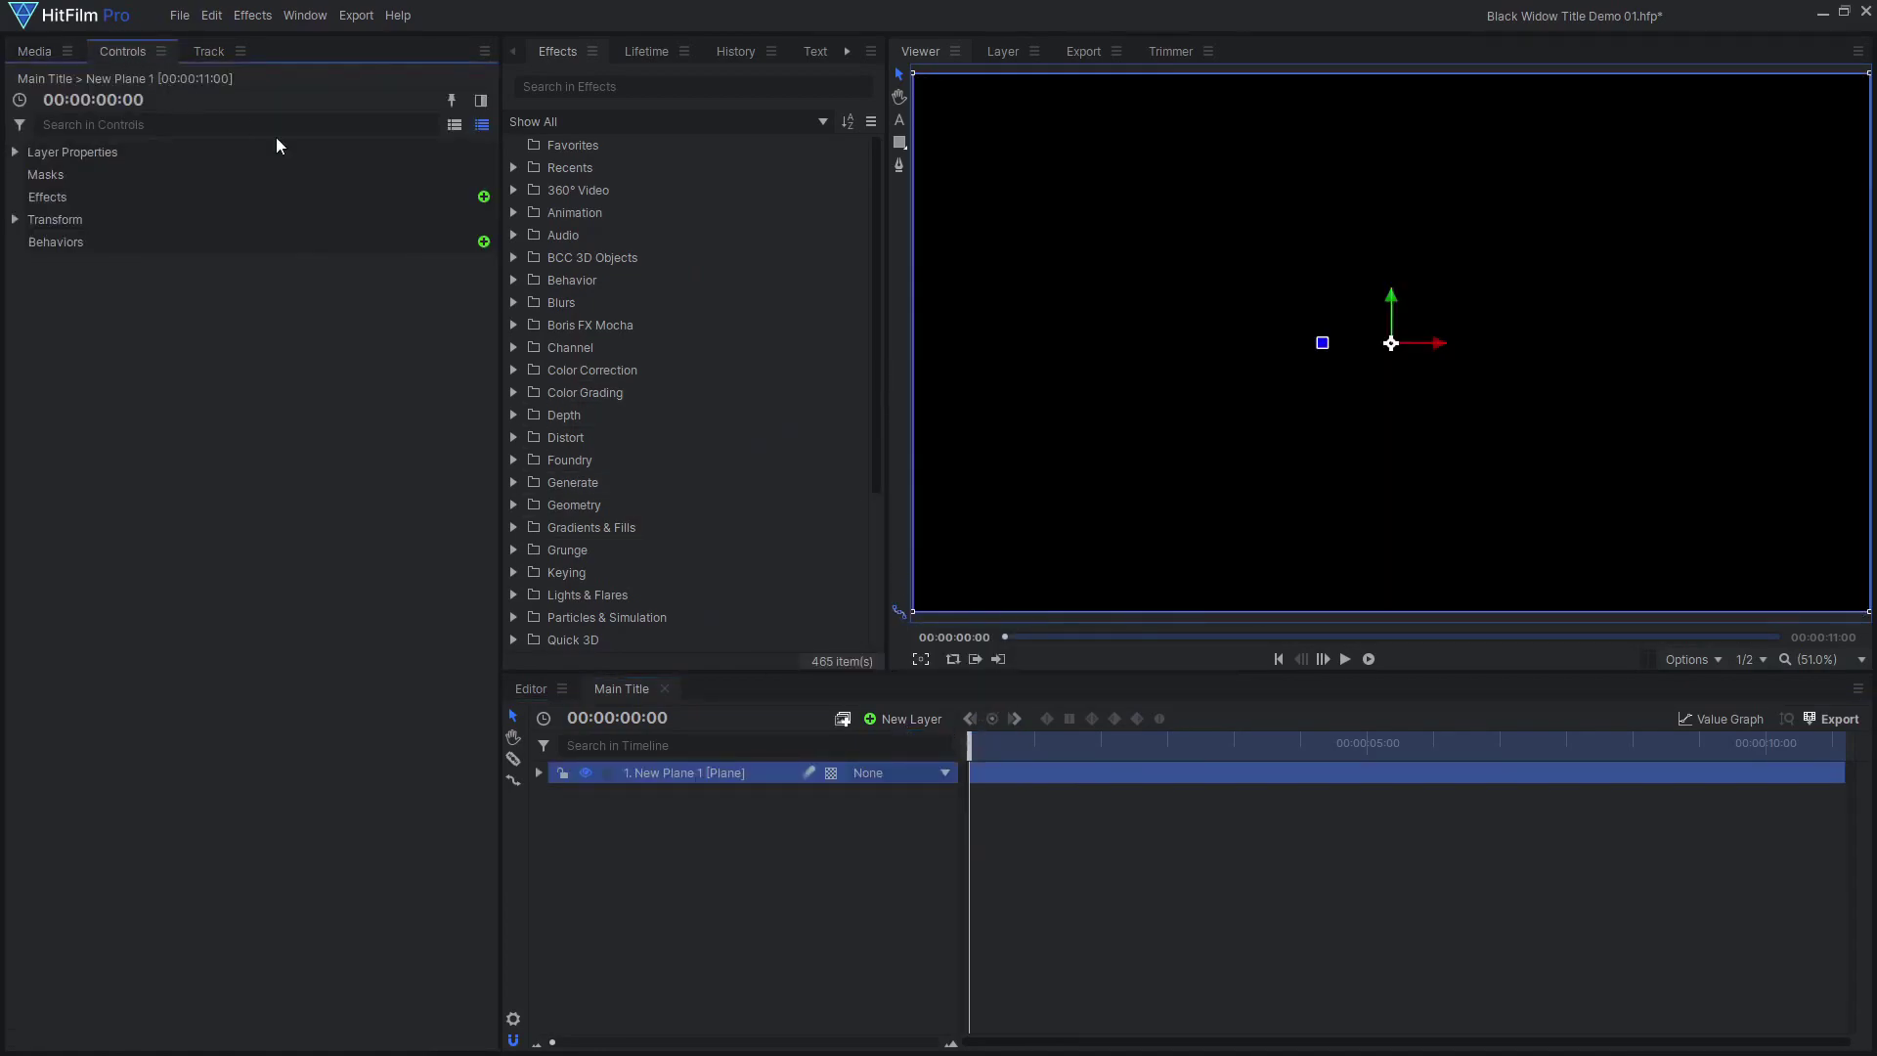
click(483, 197)
text(cc)
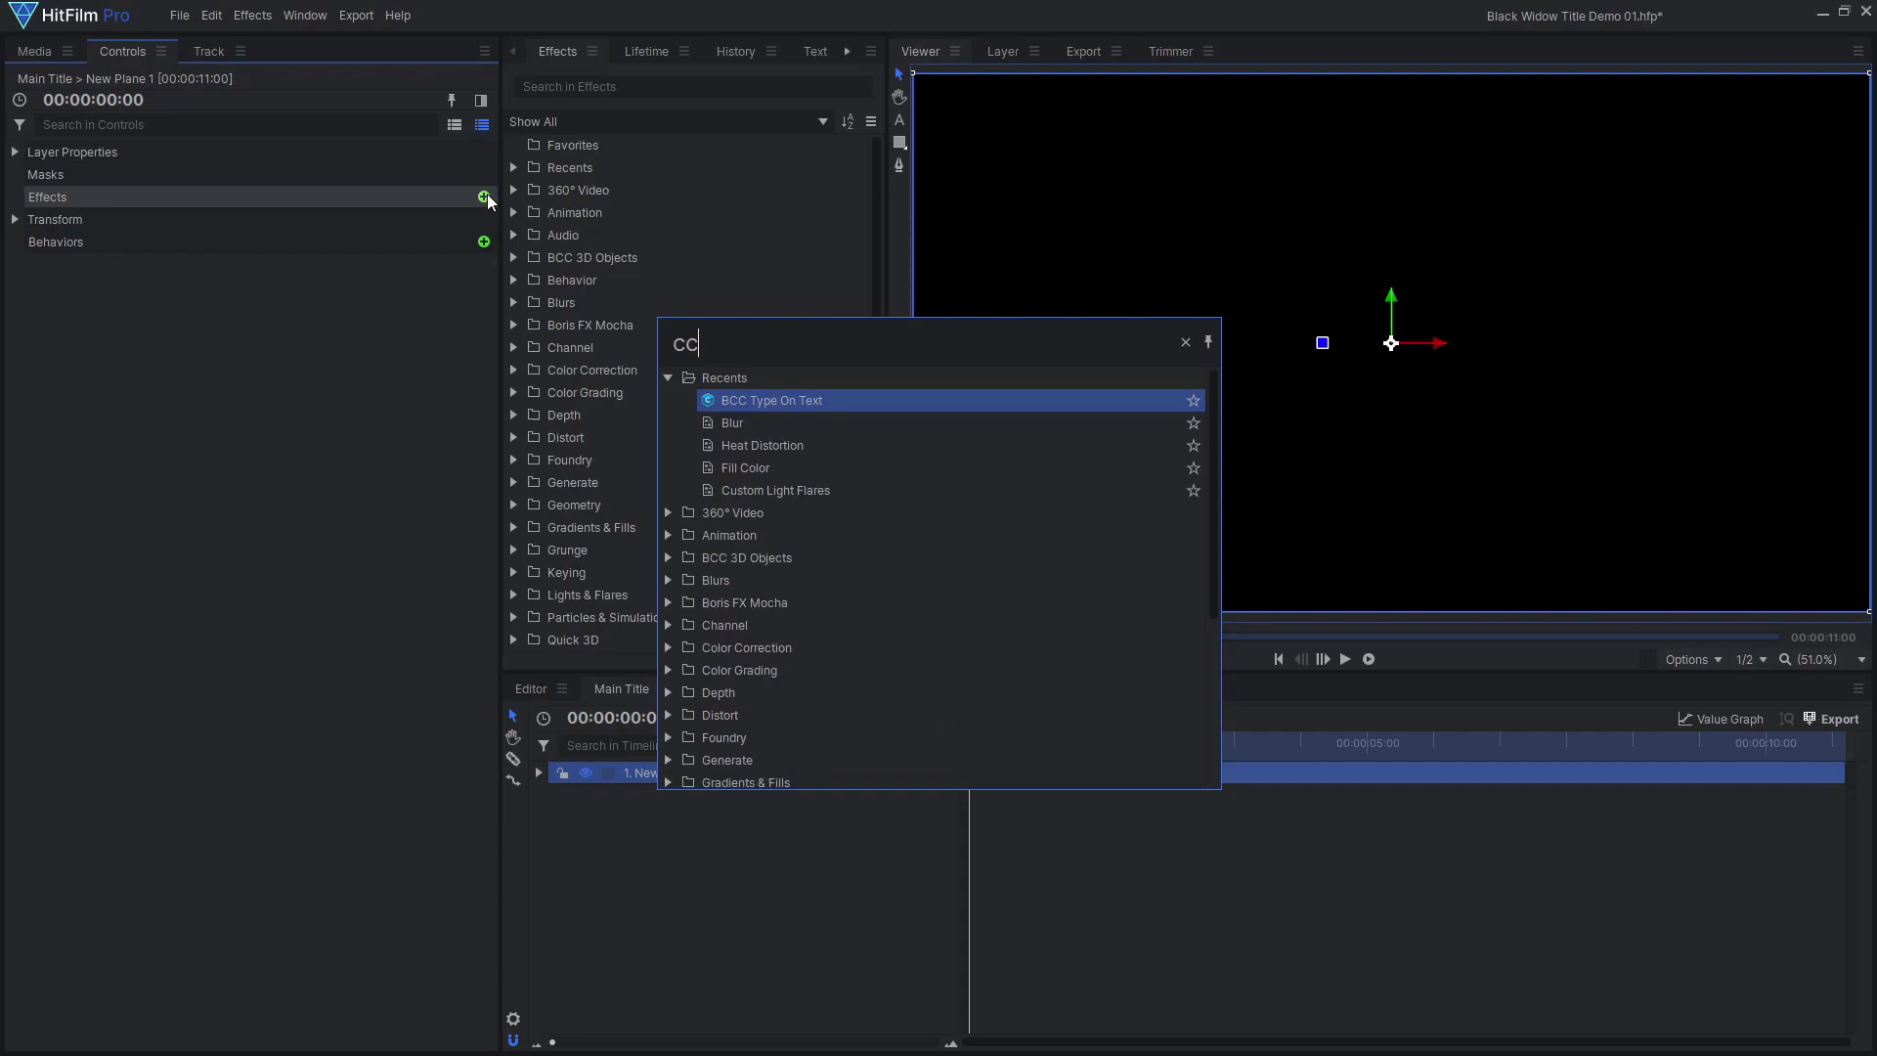
key(Return)
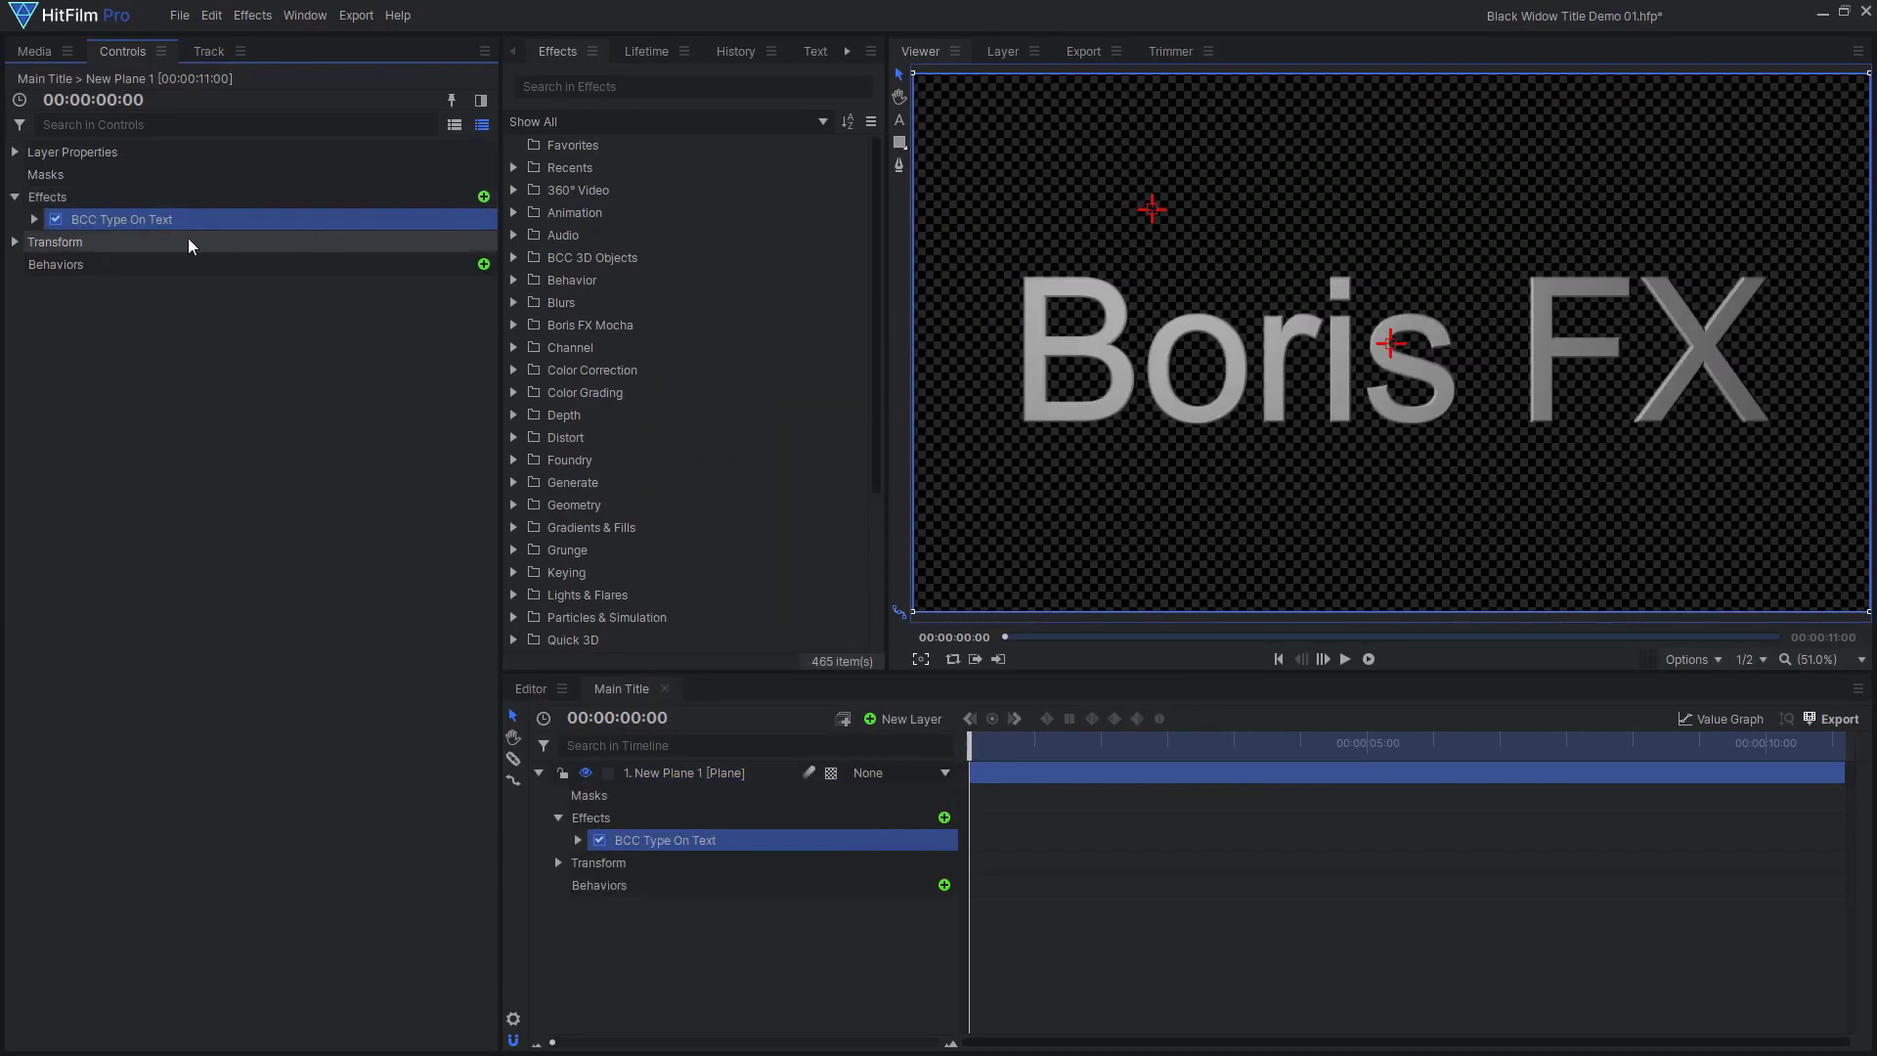
click(34, 219)
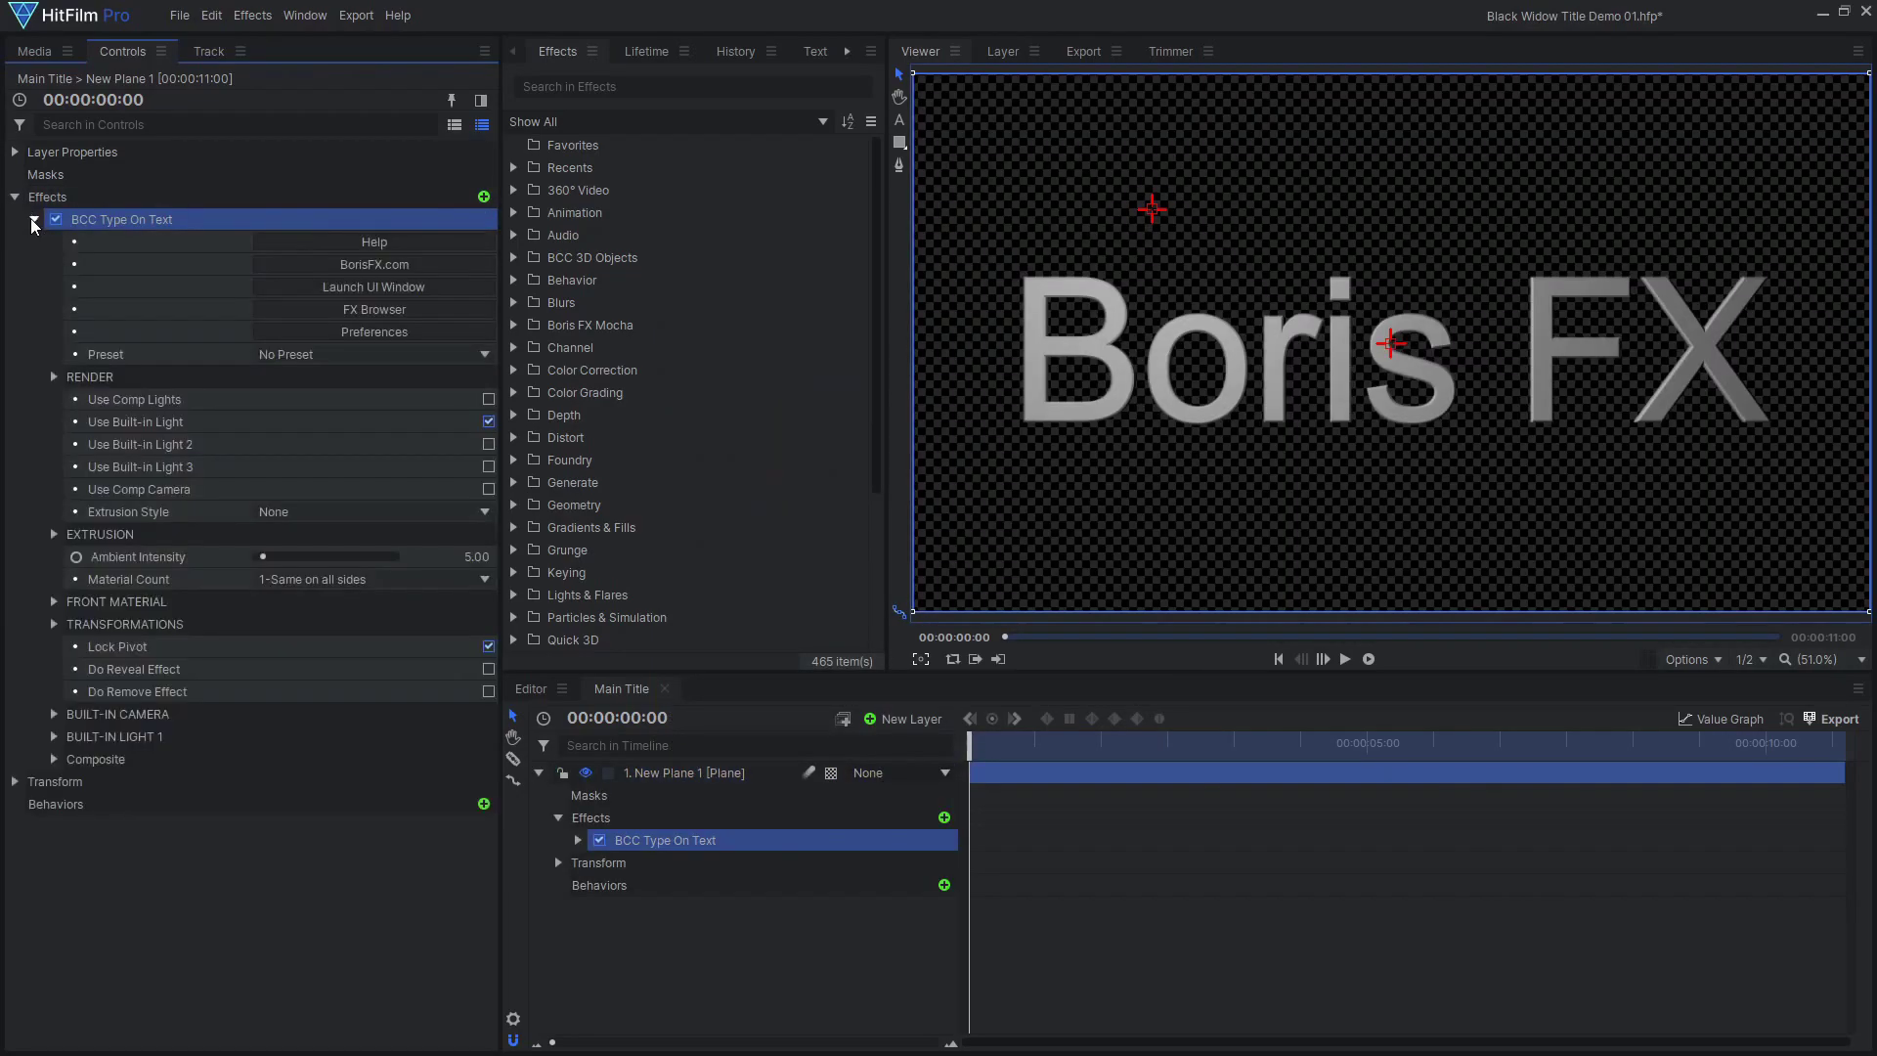
Enter 'BLACK WIDOW' in Built Titling Sb font with an 8° Skew X and apply it.
click(415, 288)
text(BLACK WIDOW)
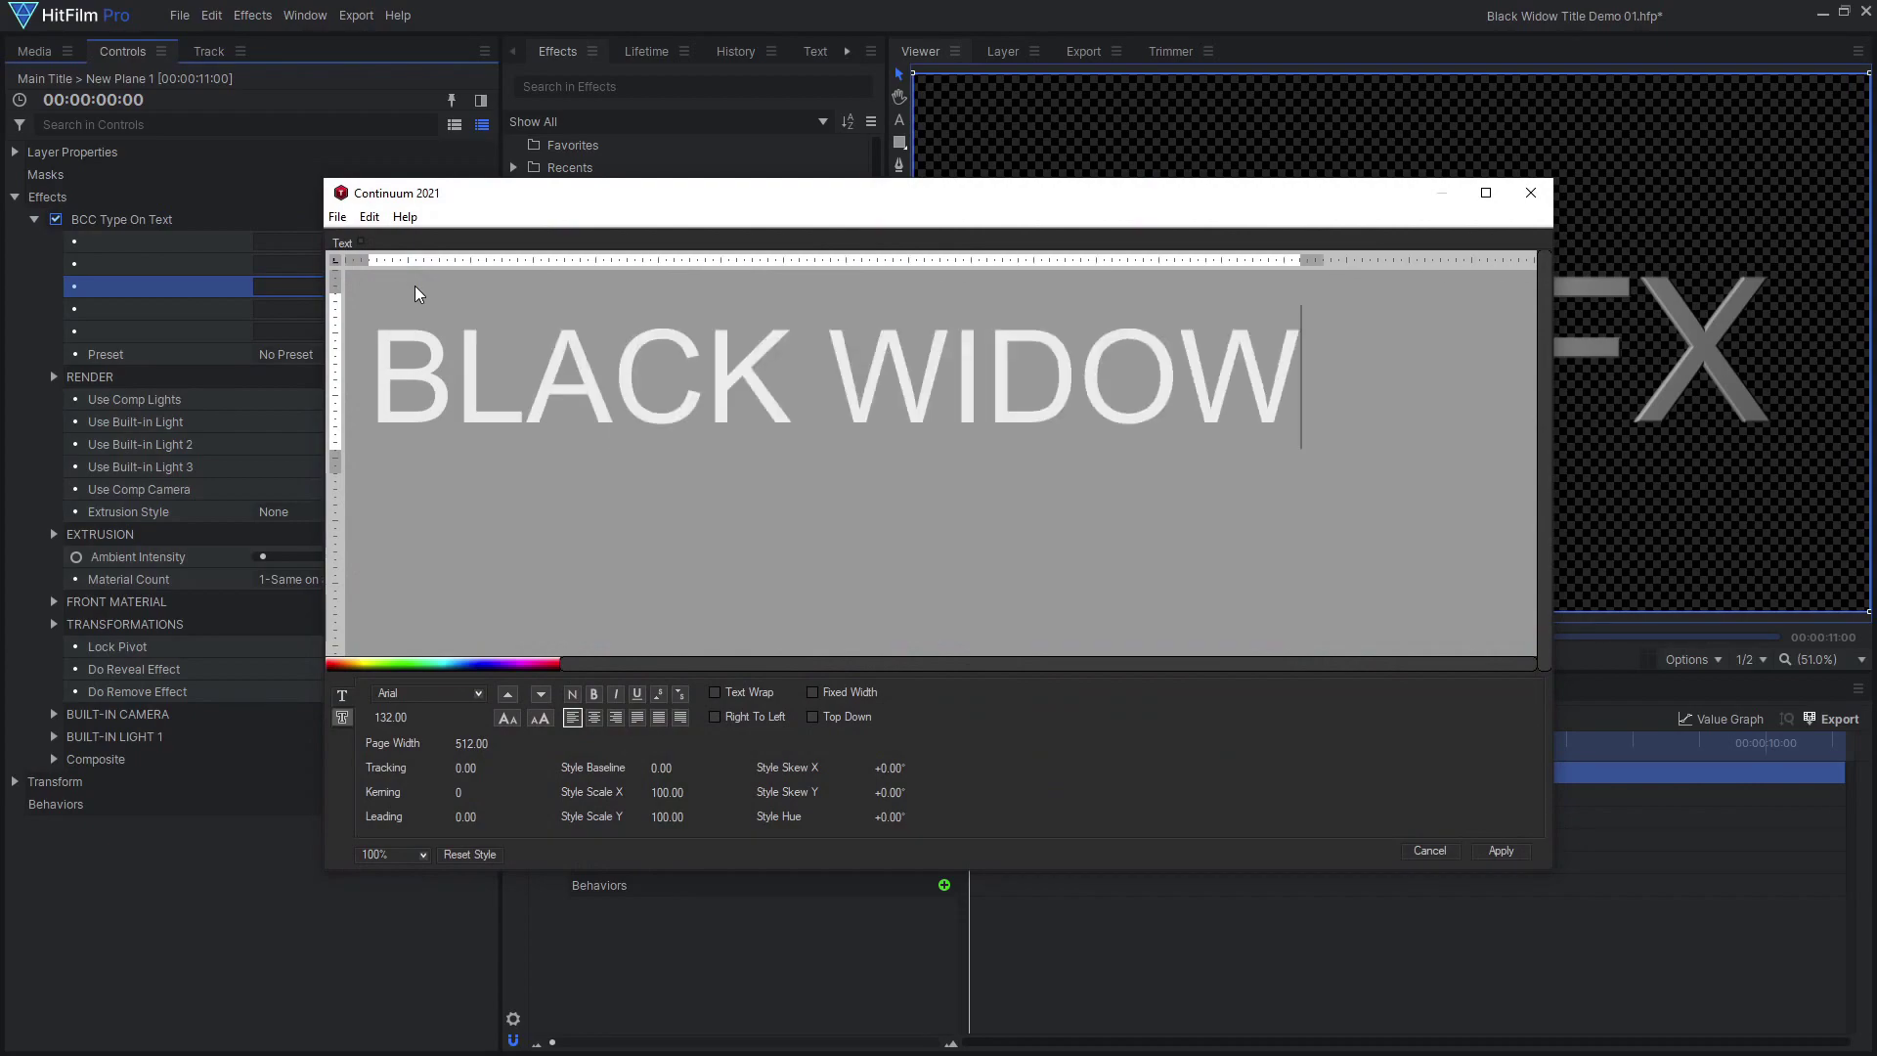
key(ctrl+a)
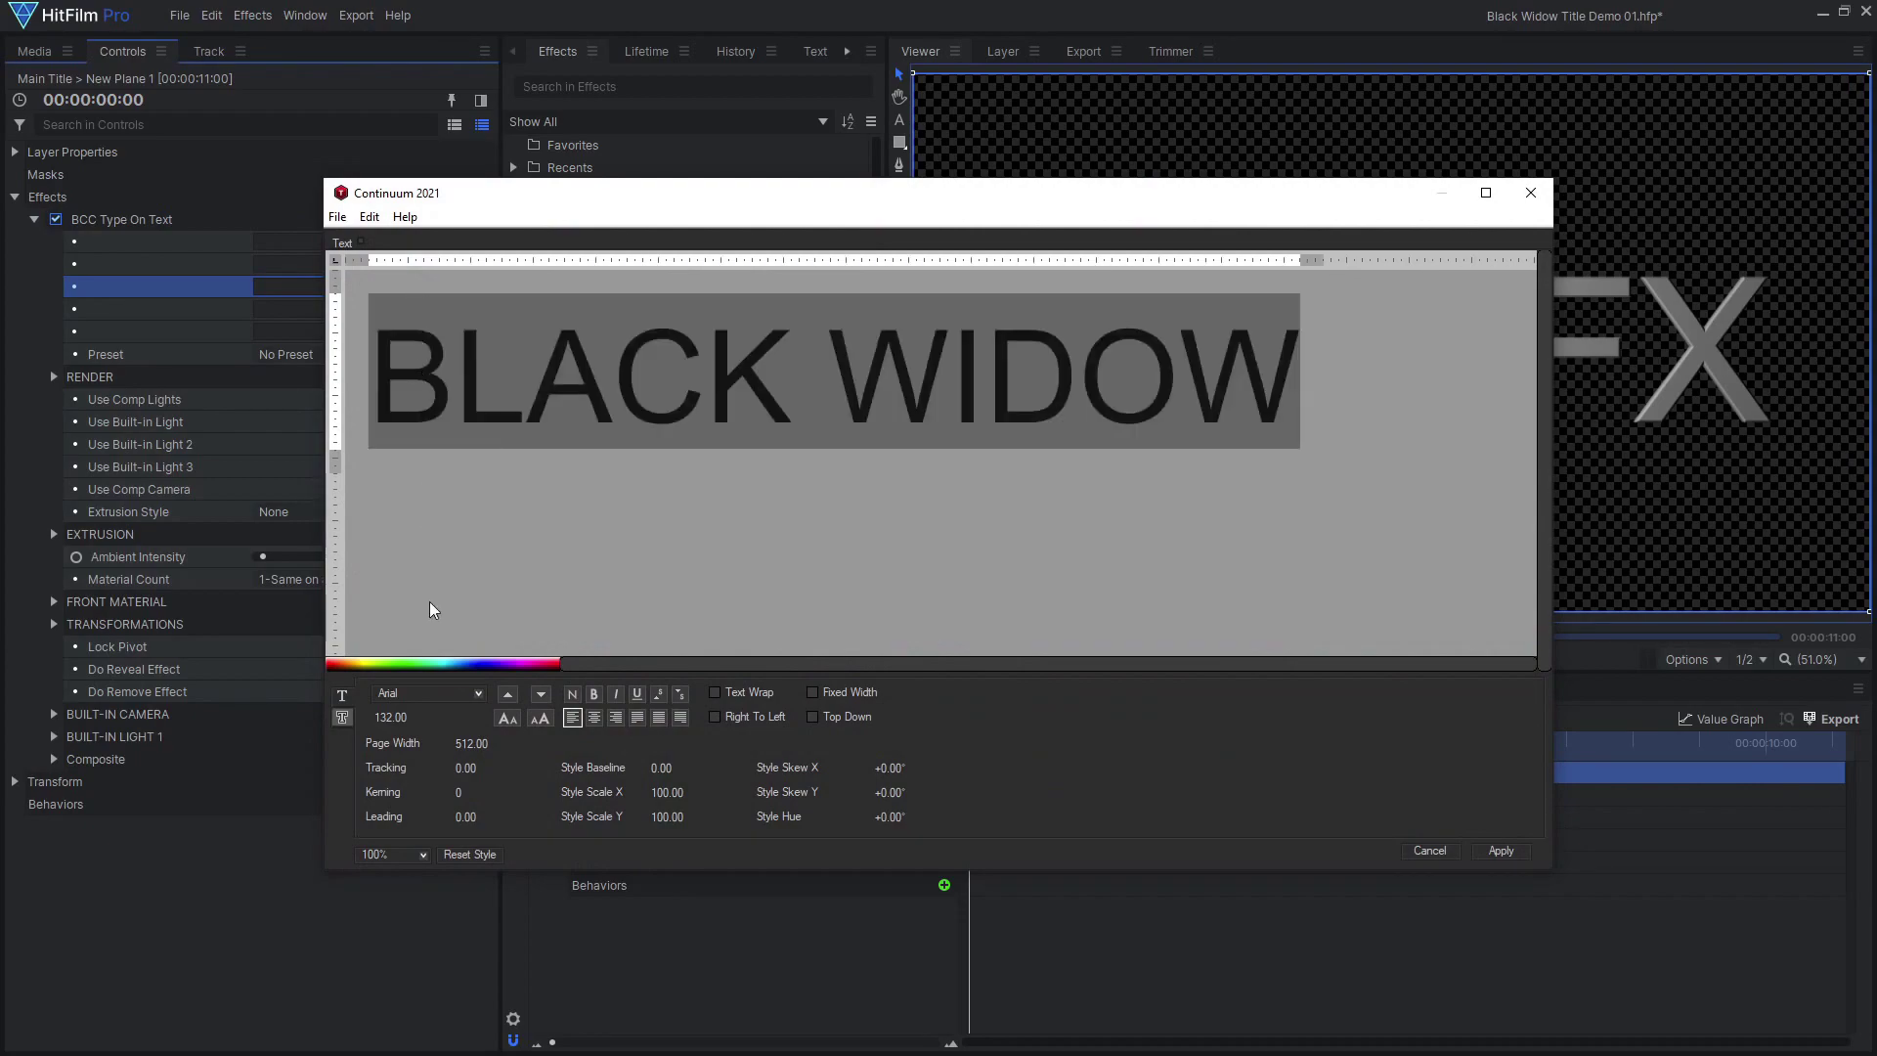
click(450, 695)
scroll(468, 572, down, 4)
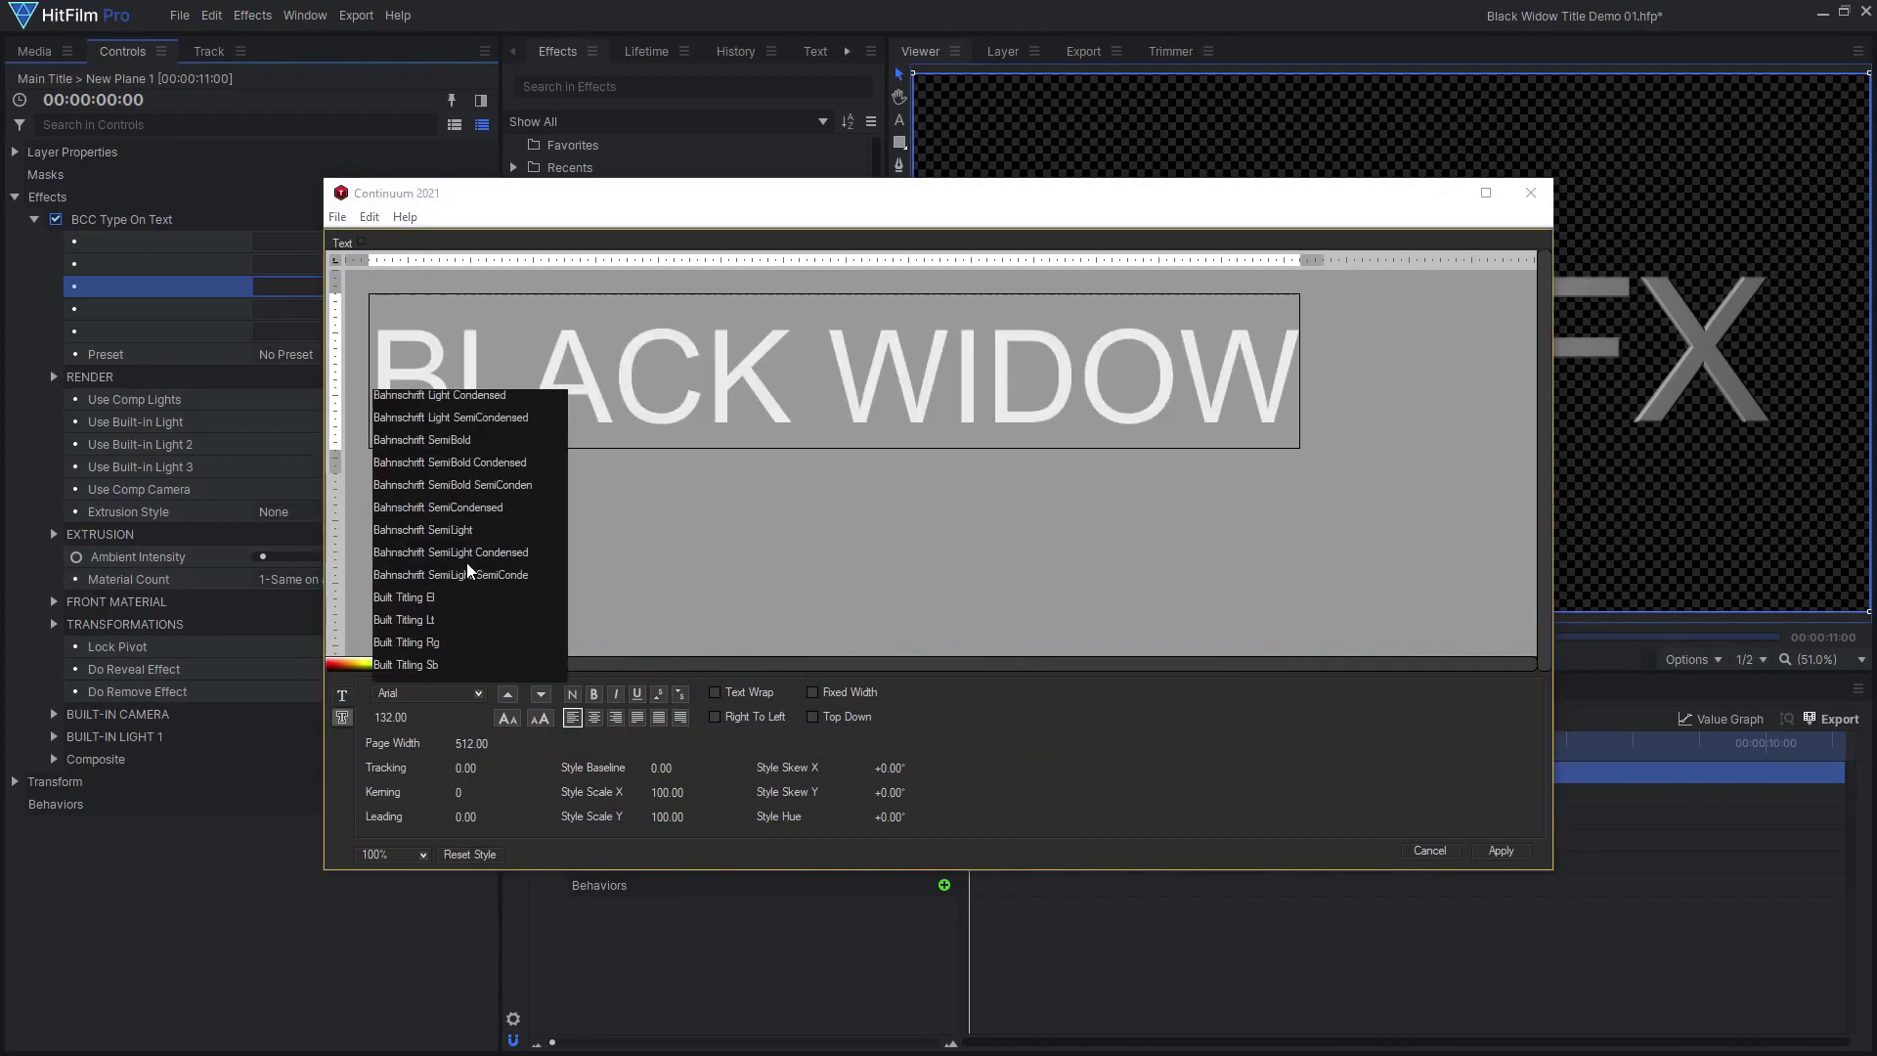
click(454, 579)
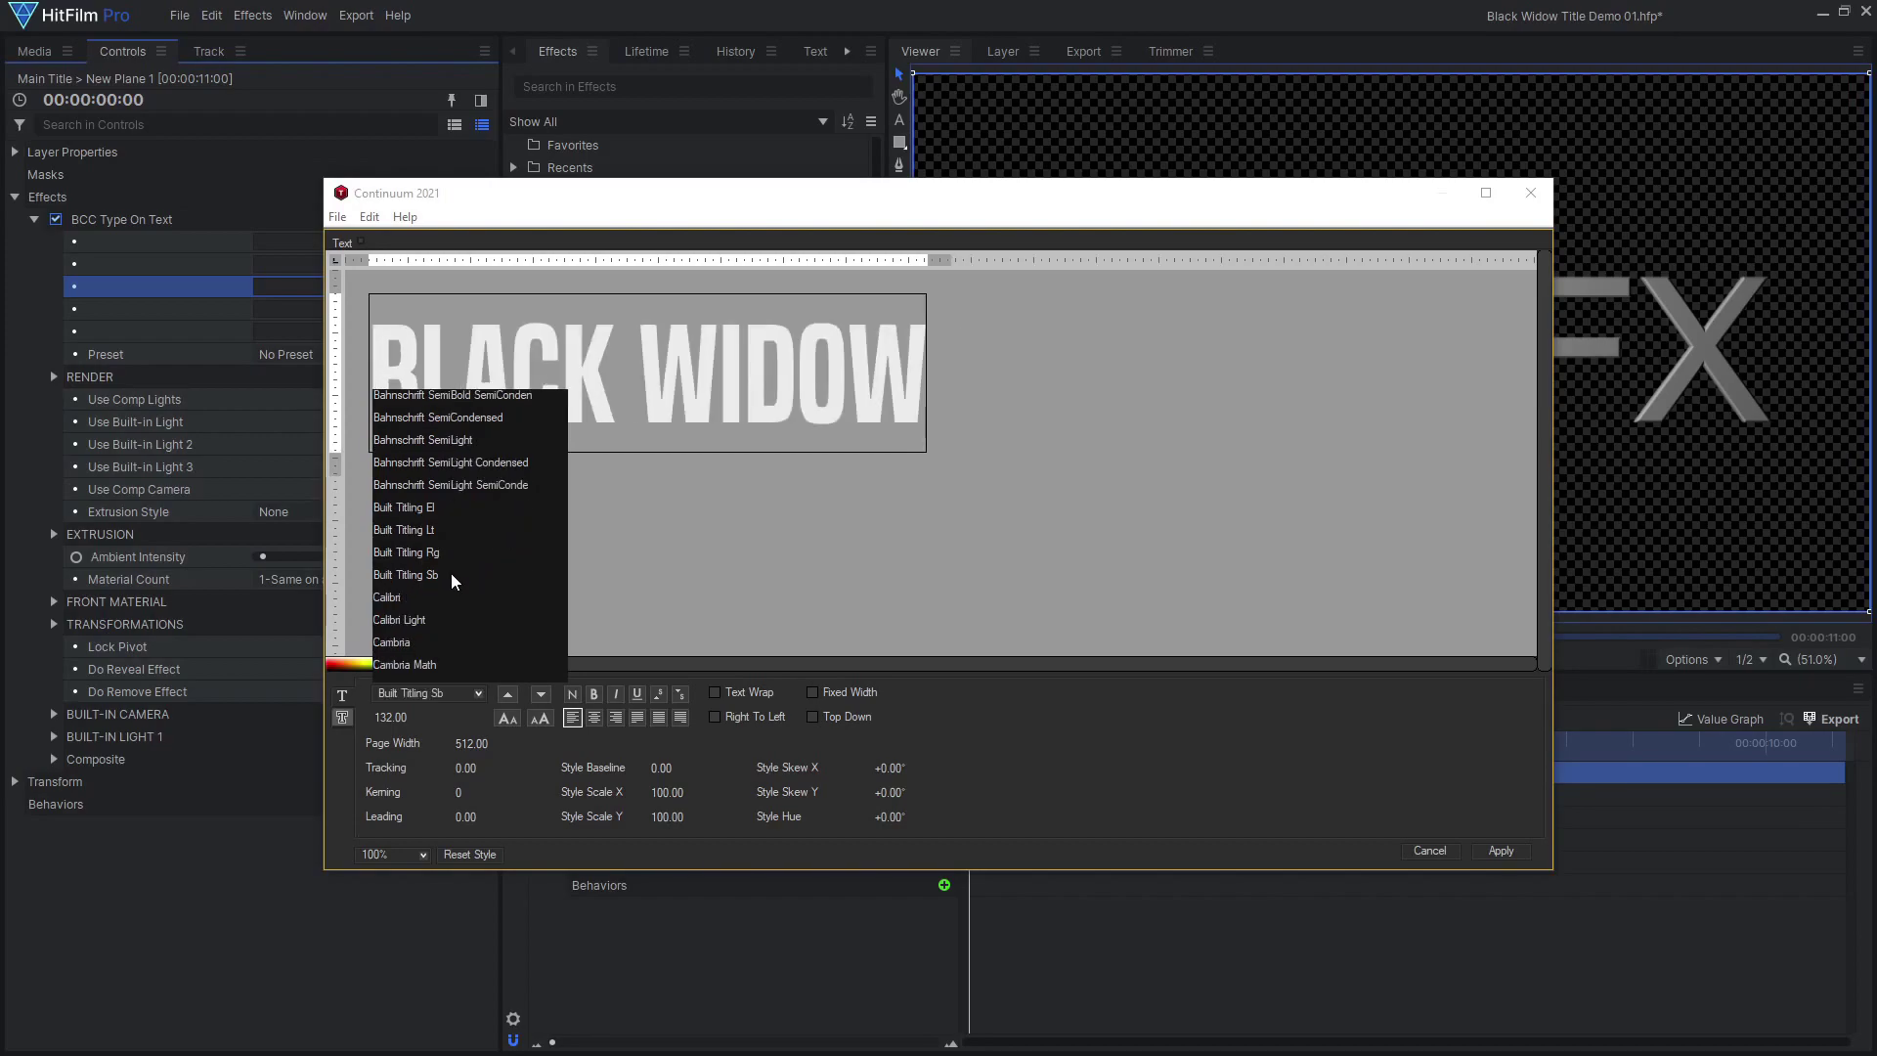
click(891, 768)
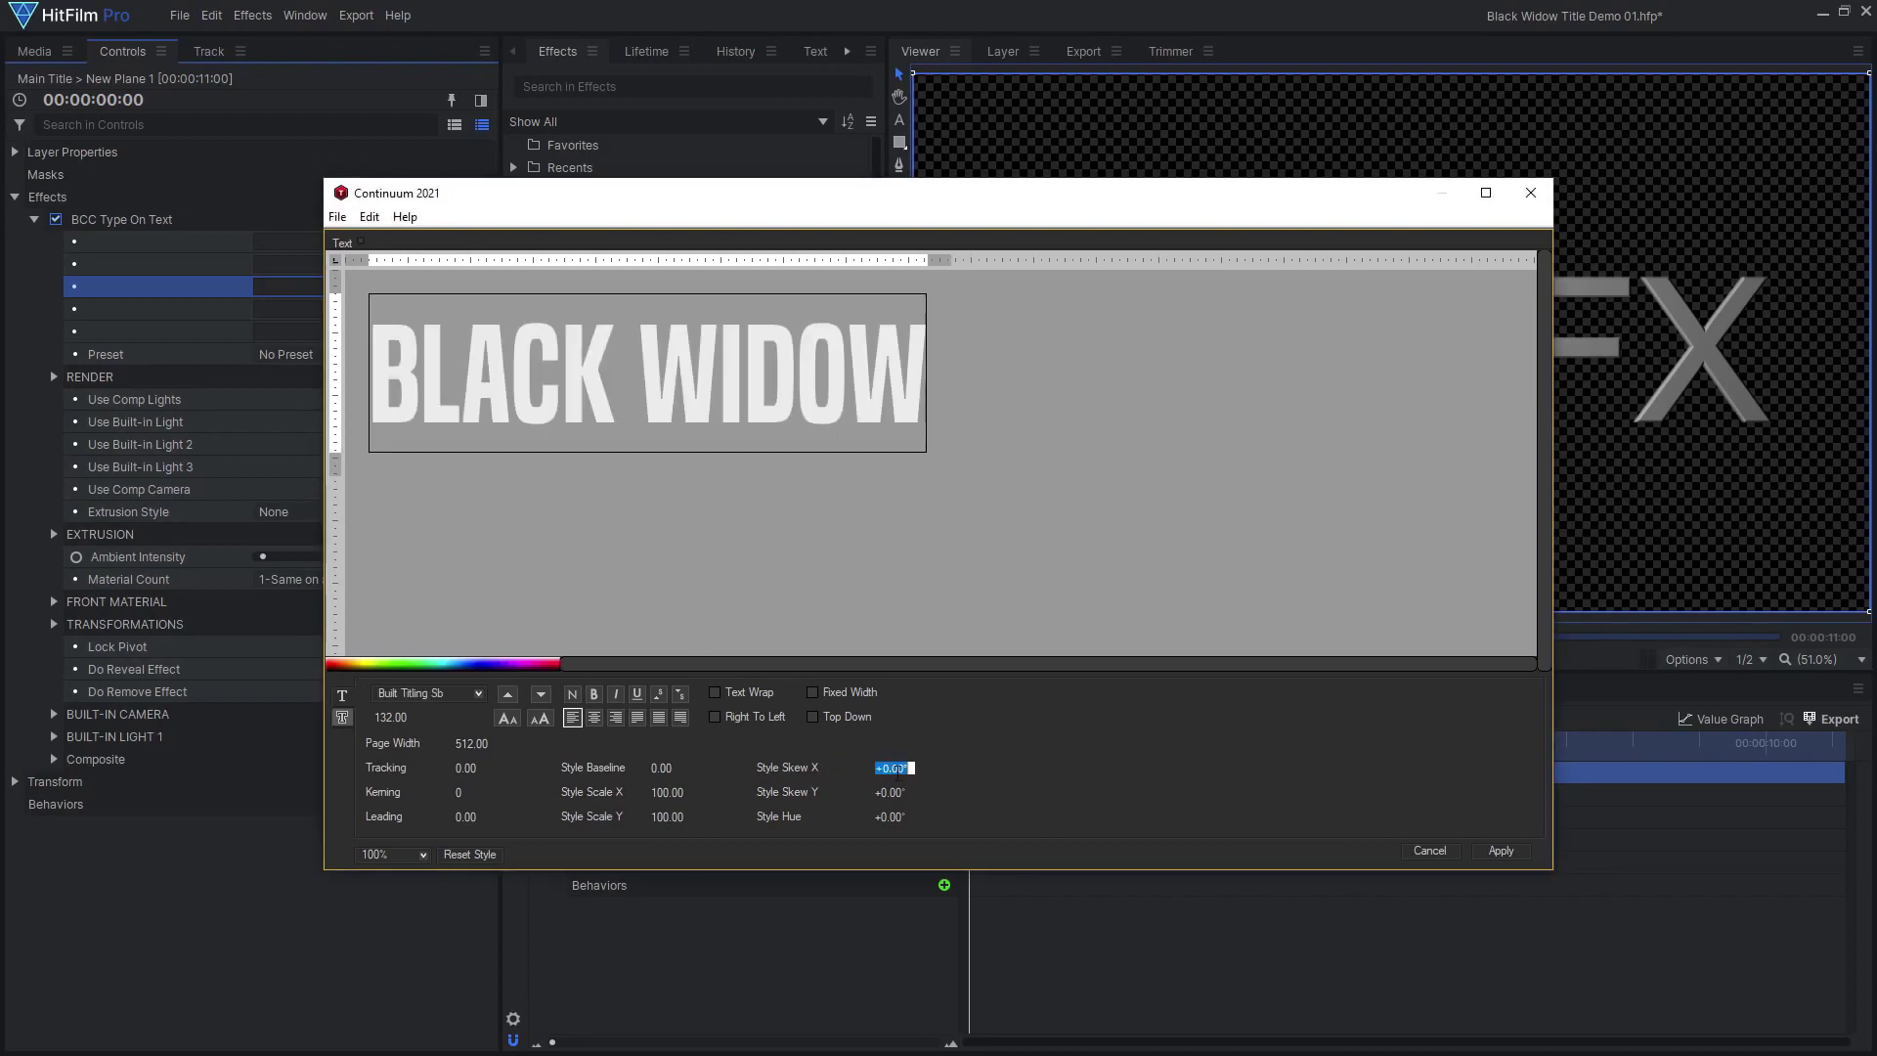
key(Return)
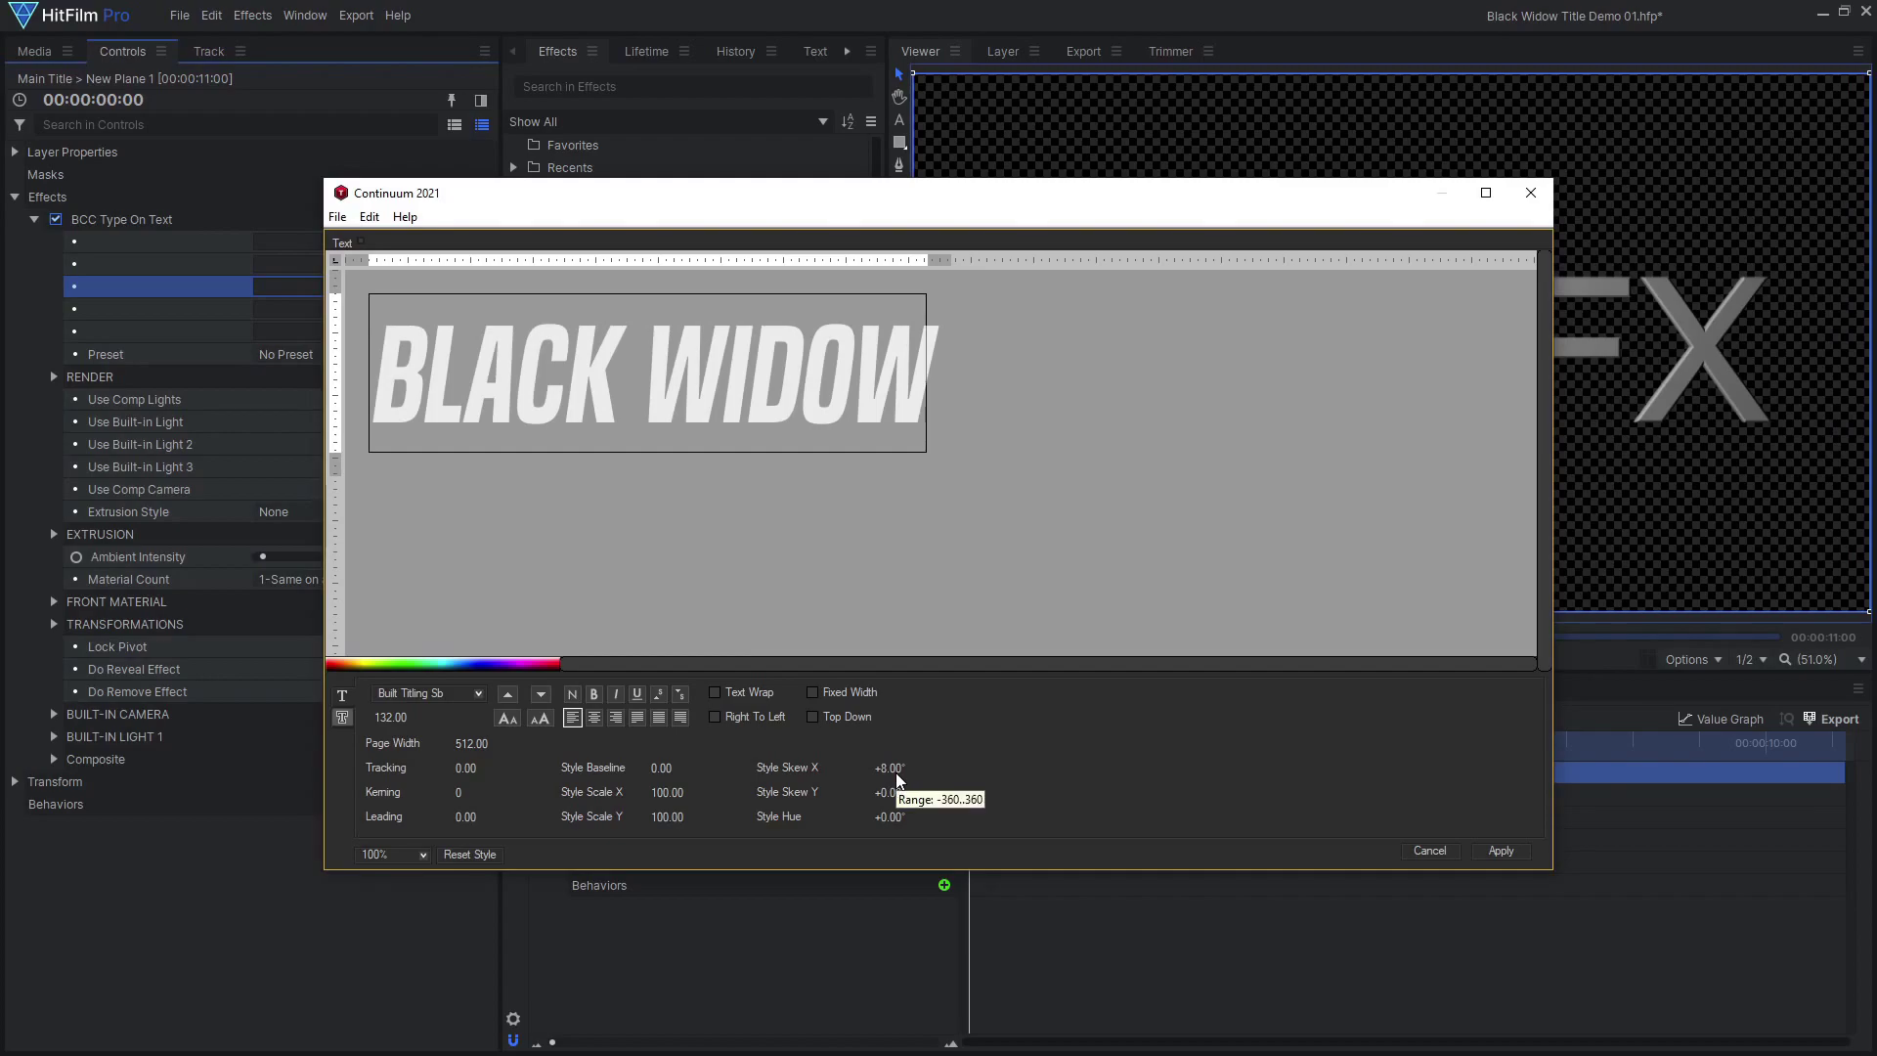
click(1497, 852)
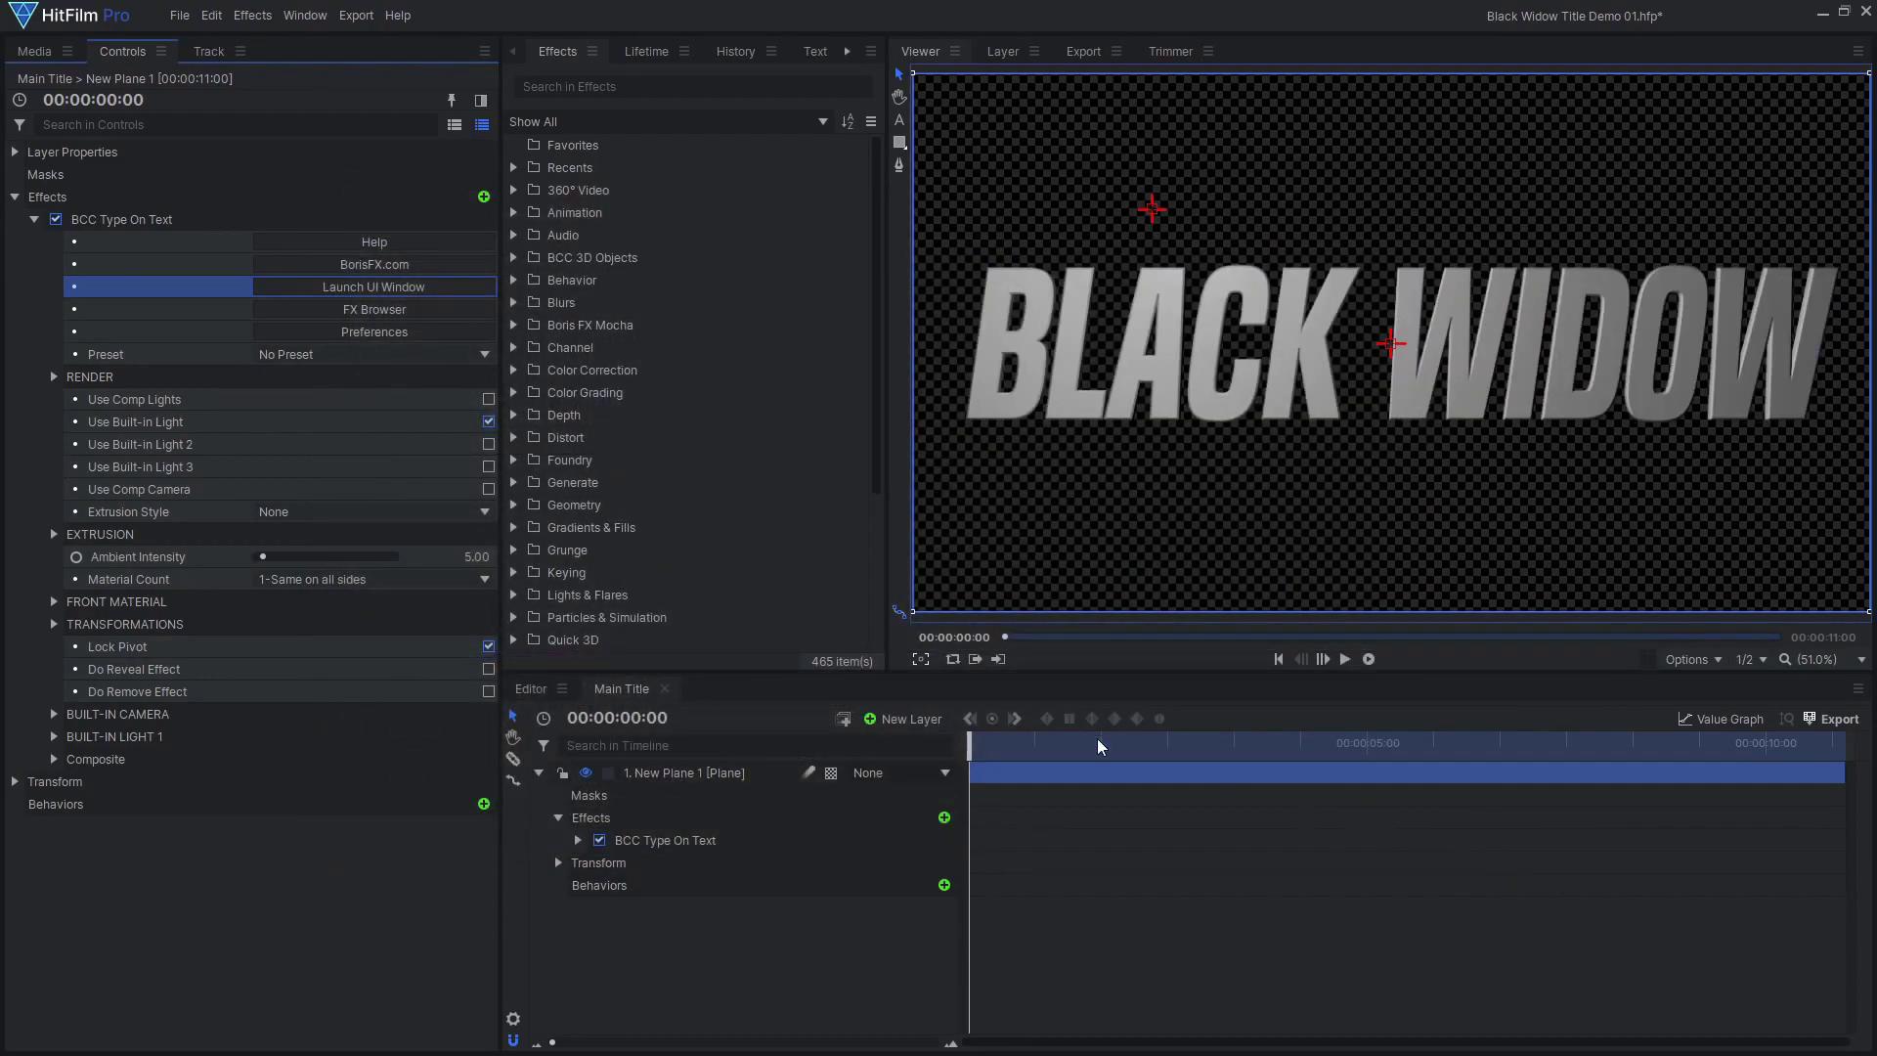
Set the extrusion Bevel Style to Concave and turn on Back Bevels.
click(53, 535)
scroll(1222, 338, up, 2)
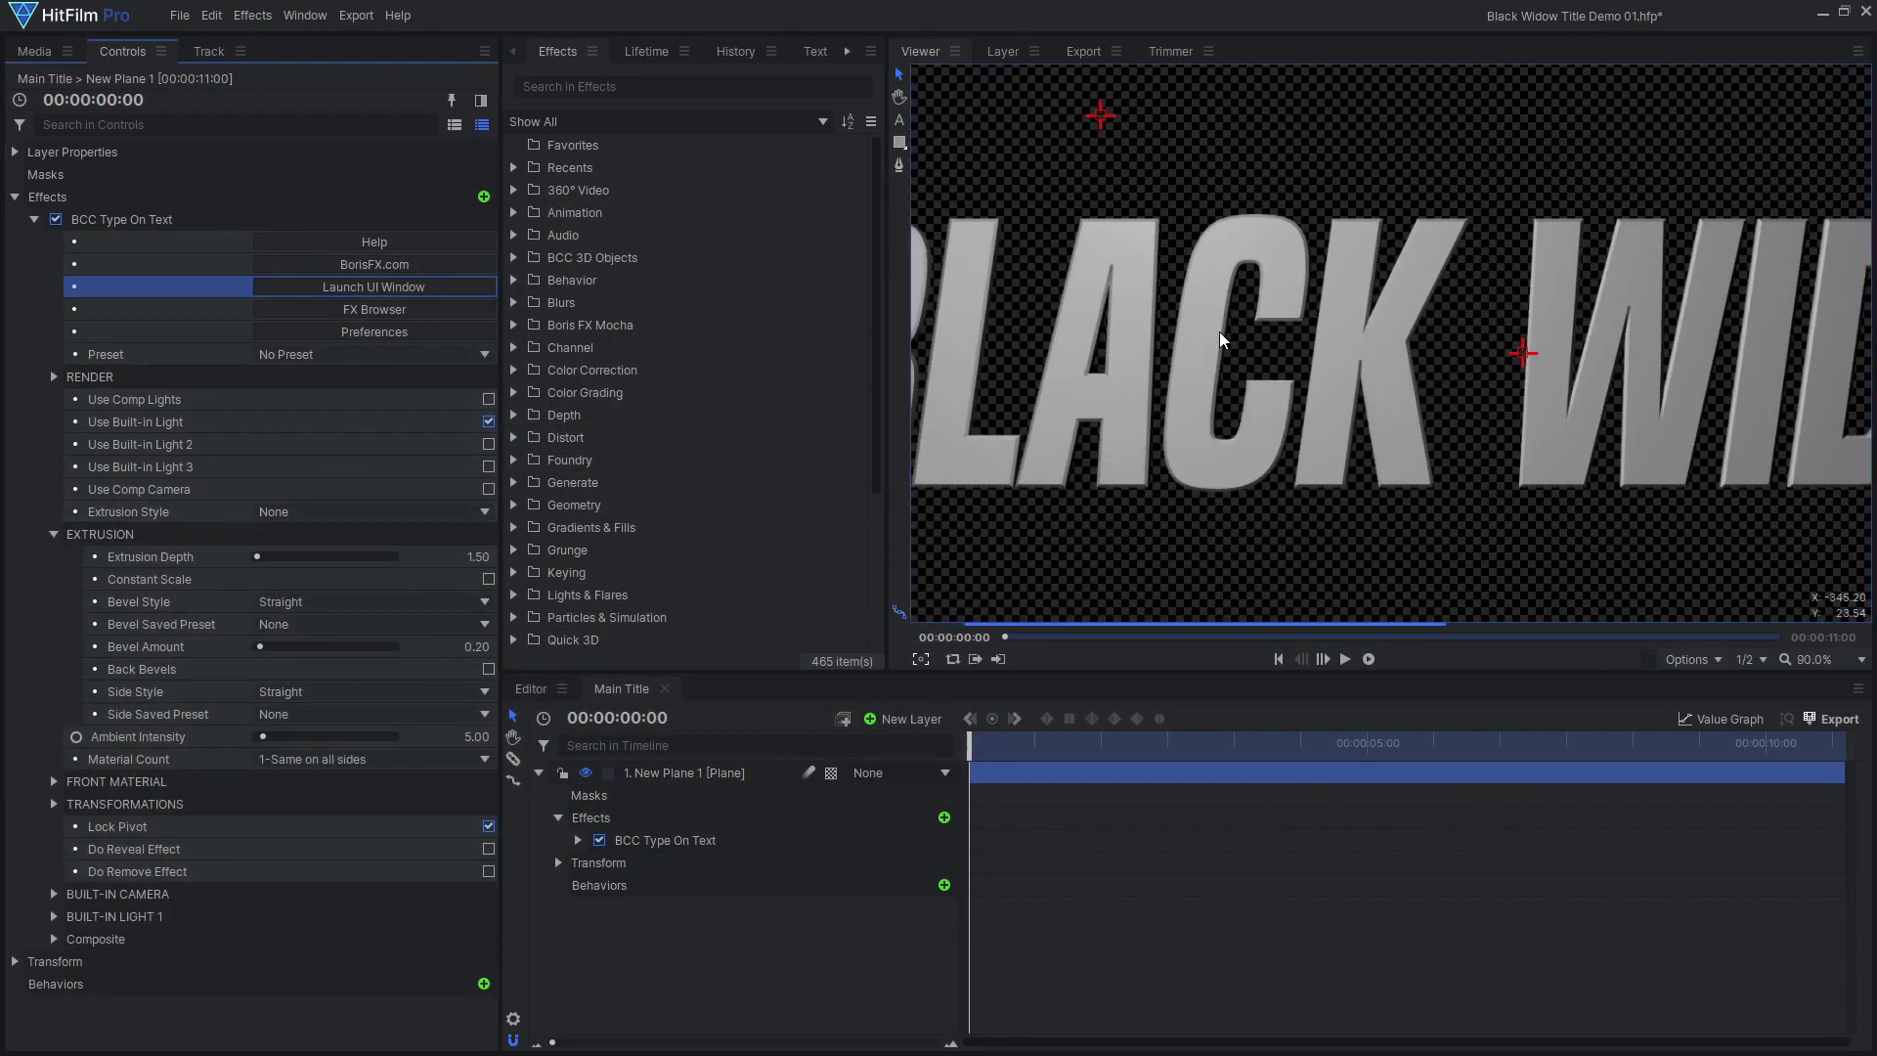
click(372, 601)
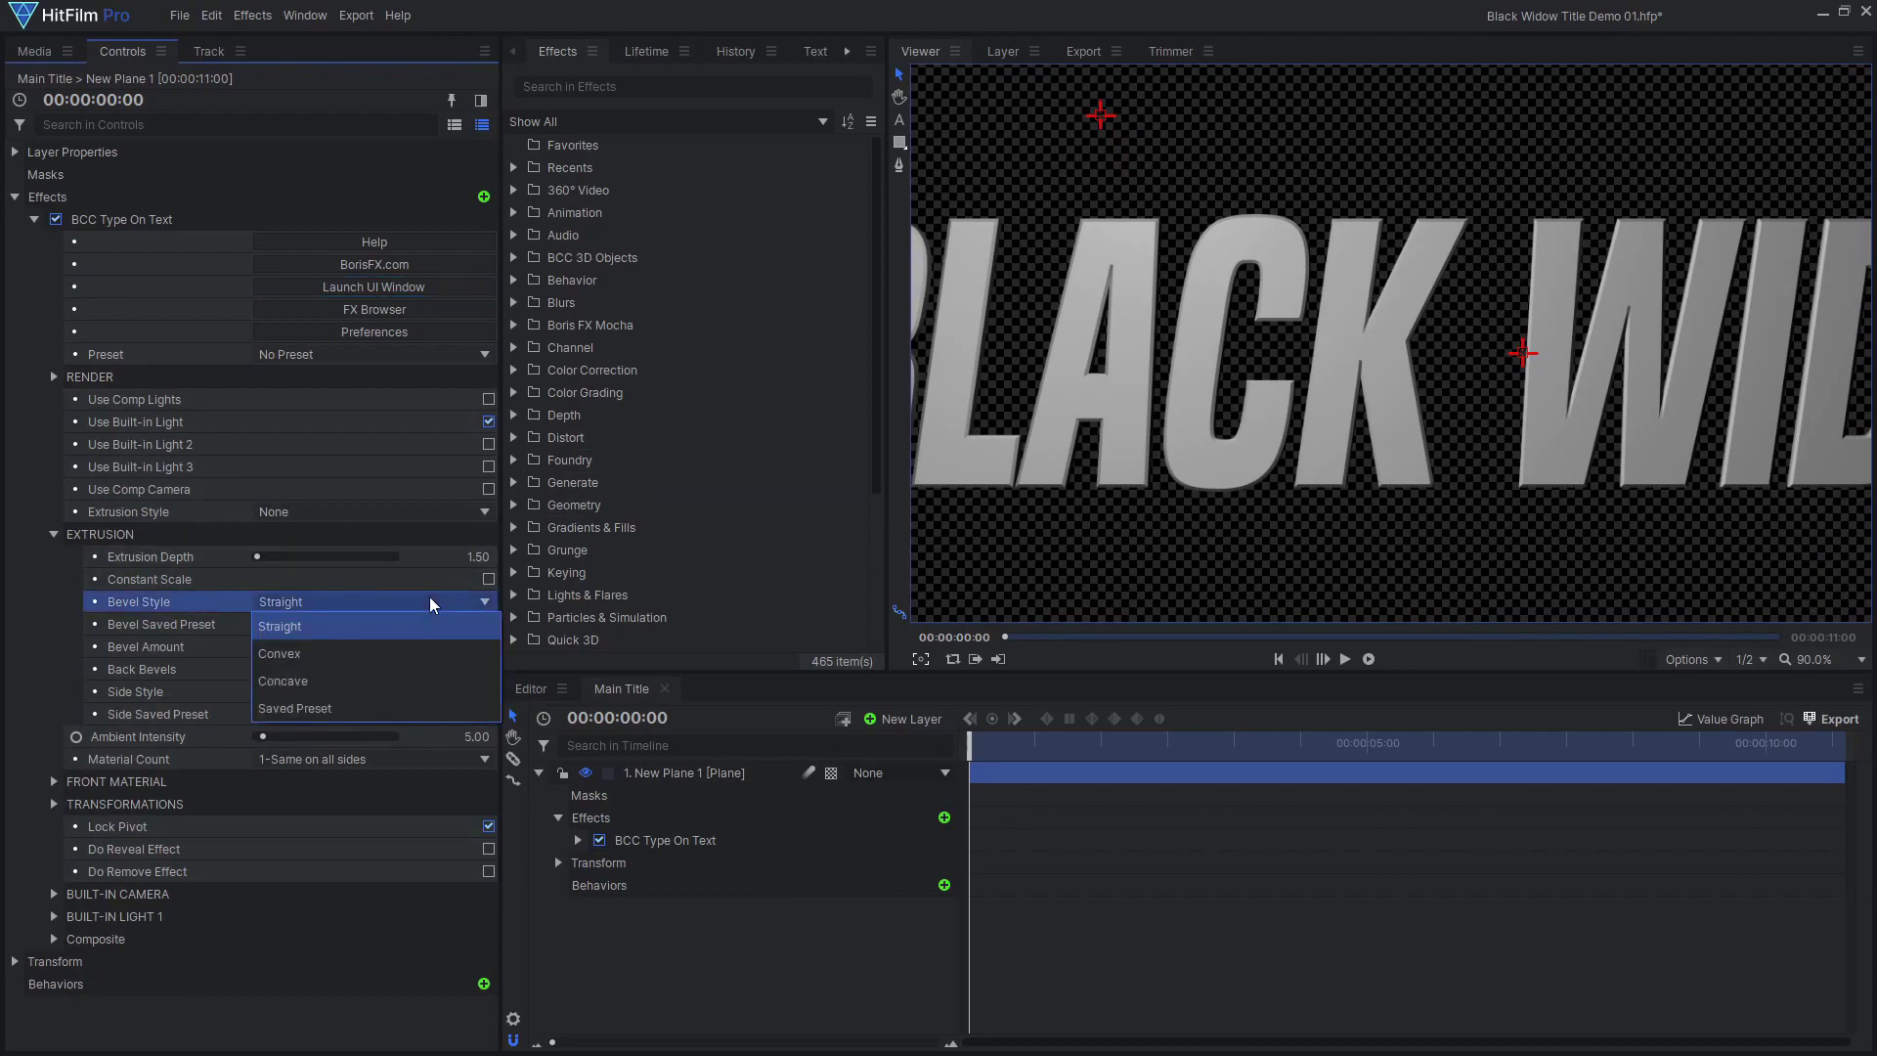
click(407, 679)
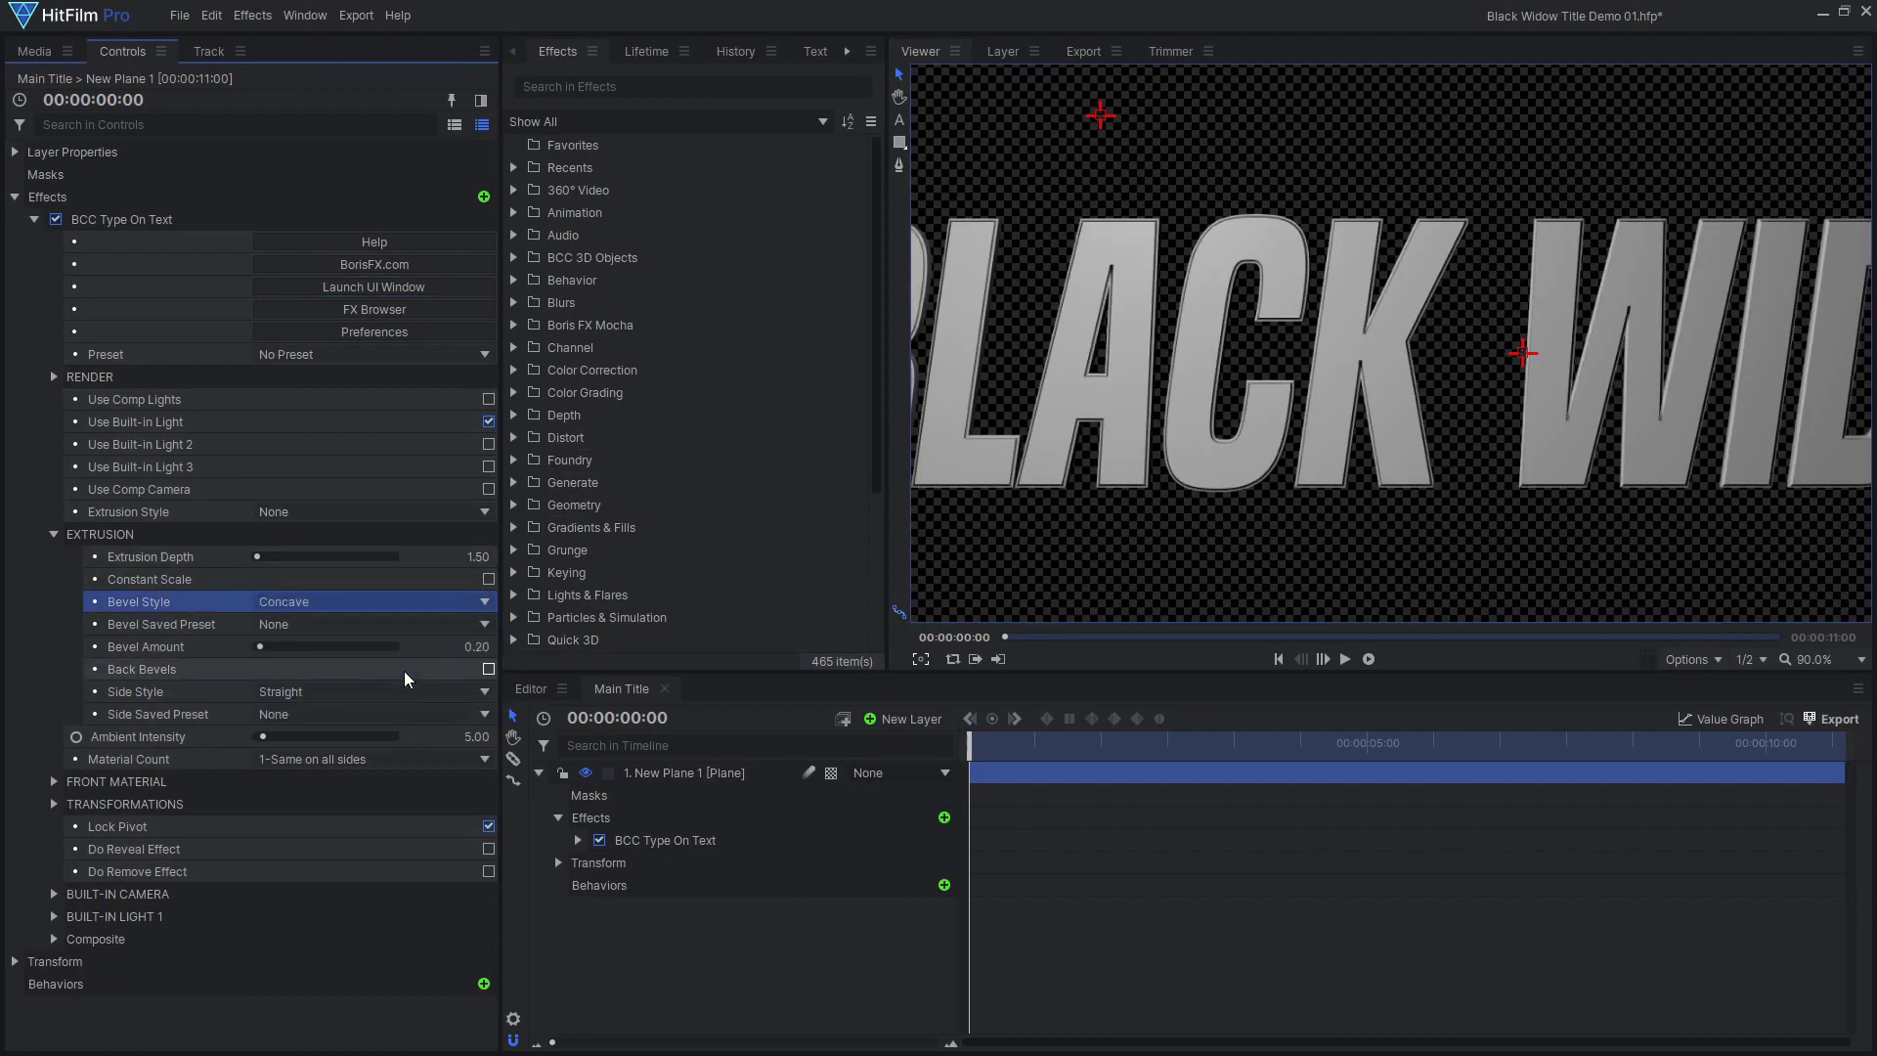
click(489, 669)
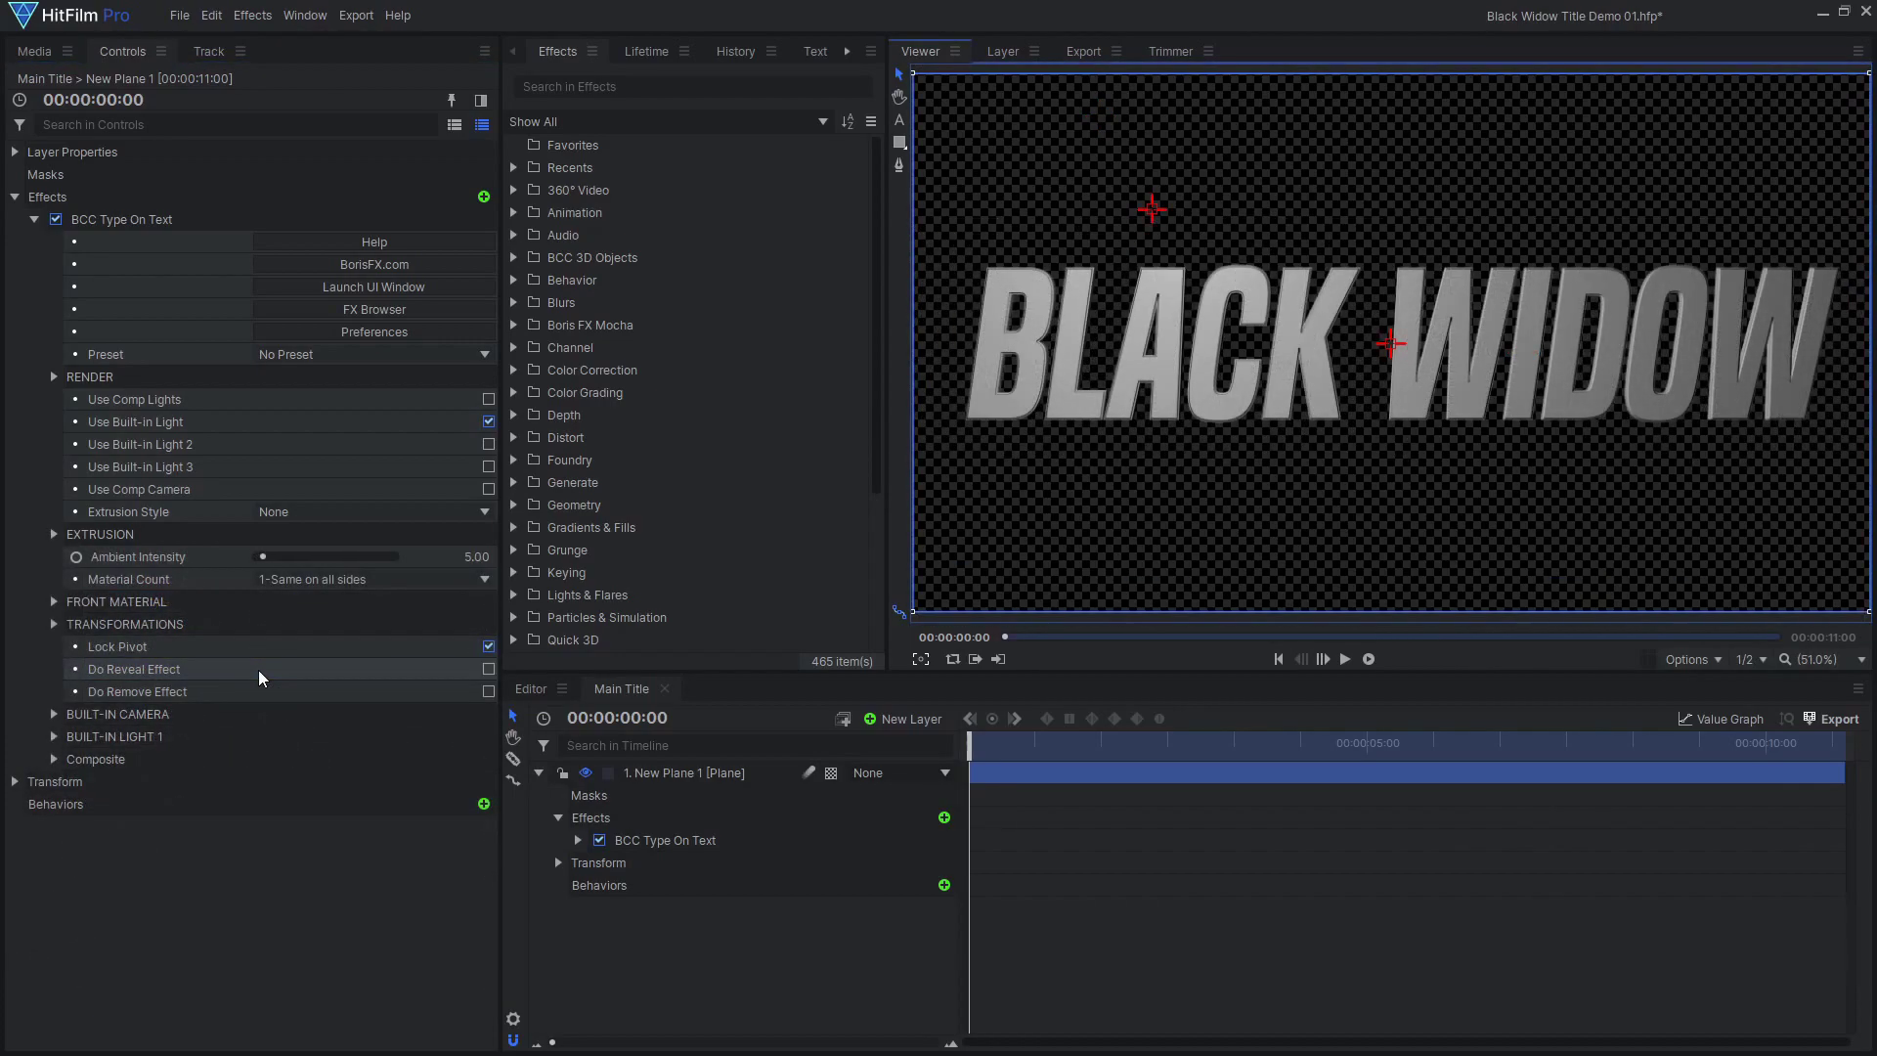
Turn on the type-on reveal with Reverse reveal order and Rotate Y of 100.
click(489, 670)
click(53, 692)
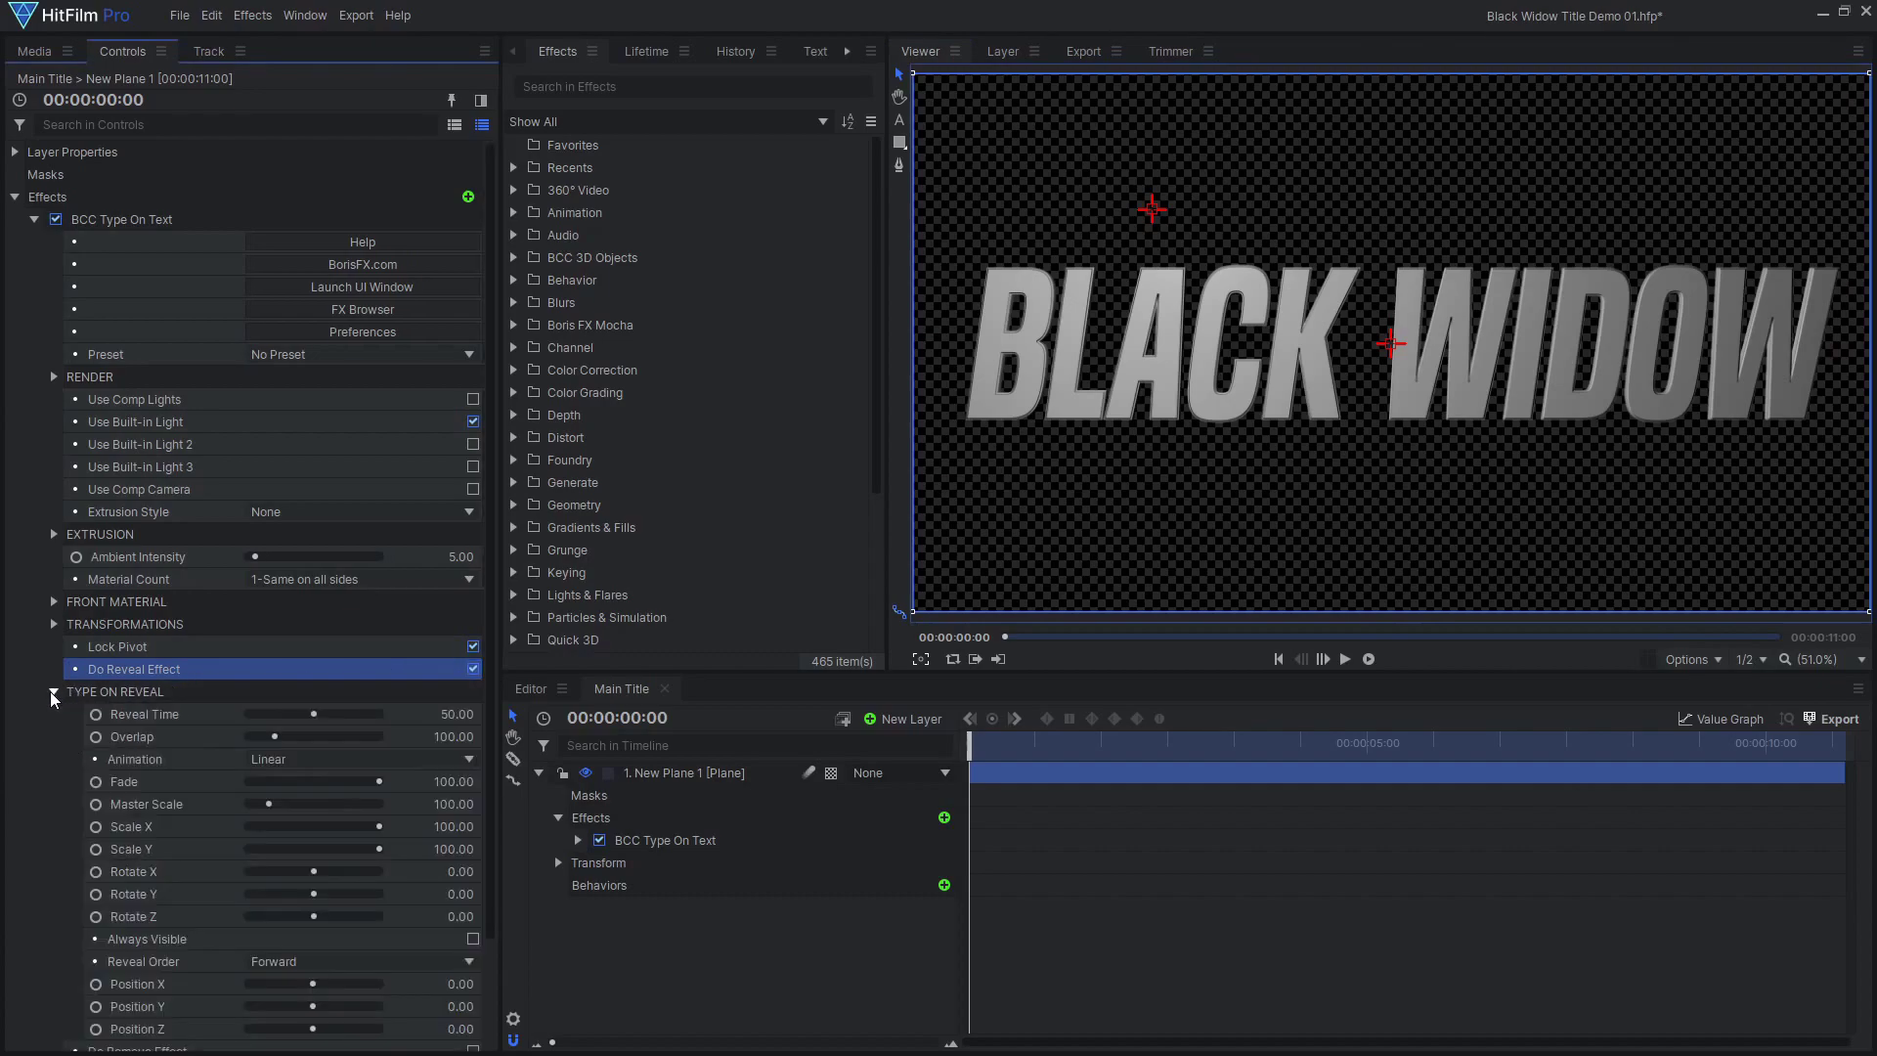
scroll(127, 728, down, 3)
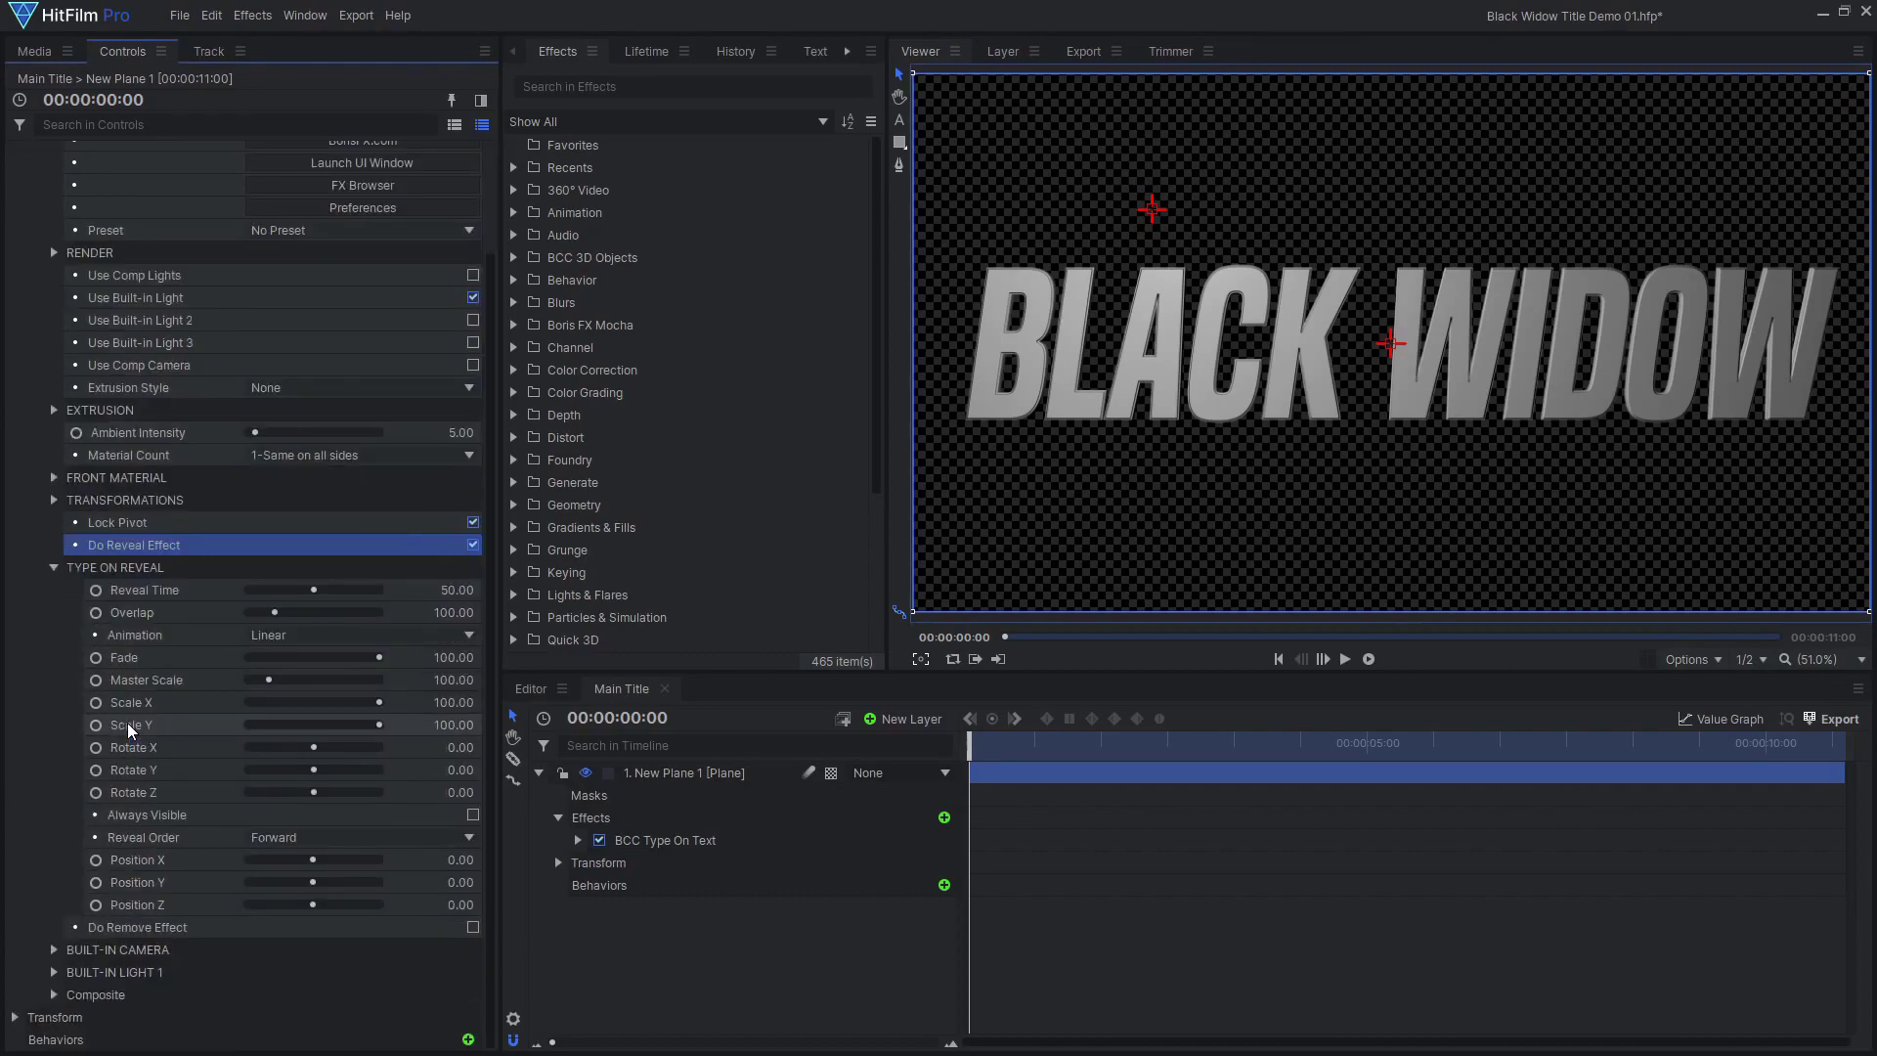
click(333, 839)
click(344, 888)
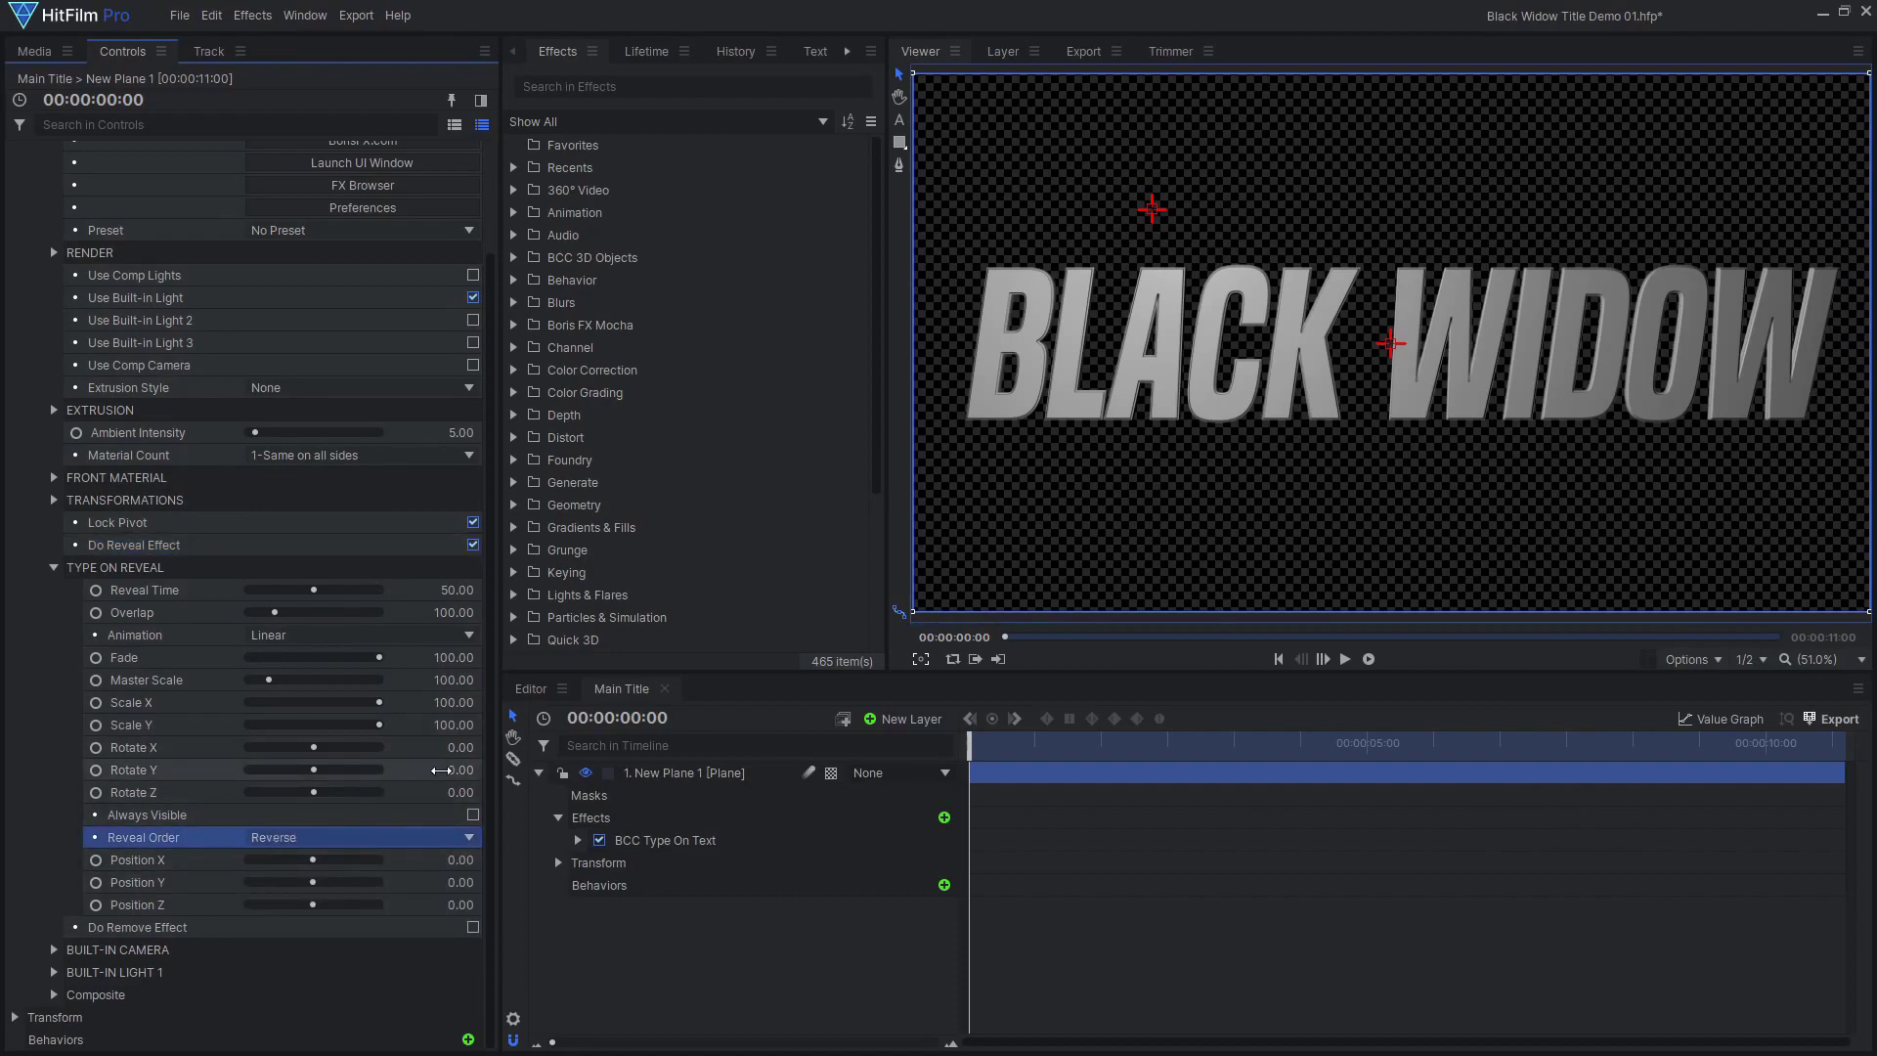
key(Return)
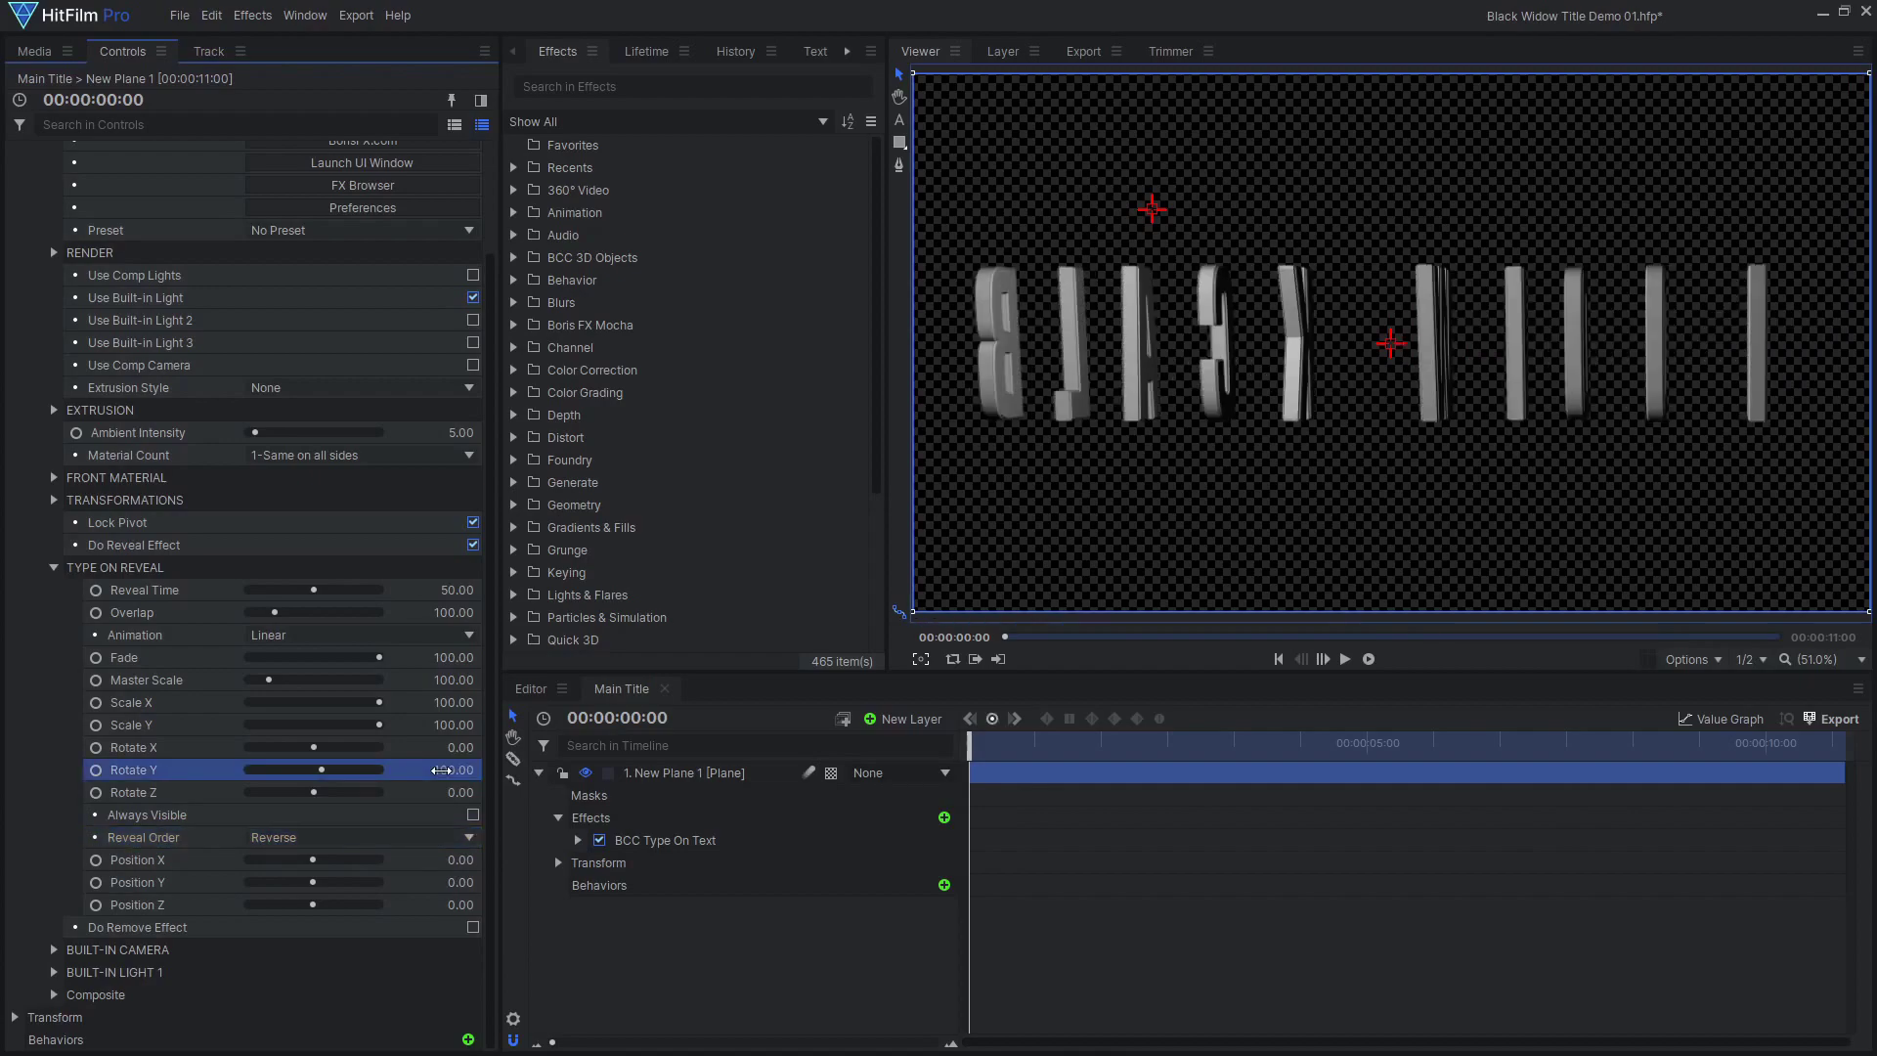
drag(980, 750, 1616, 758)
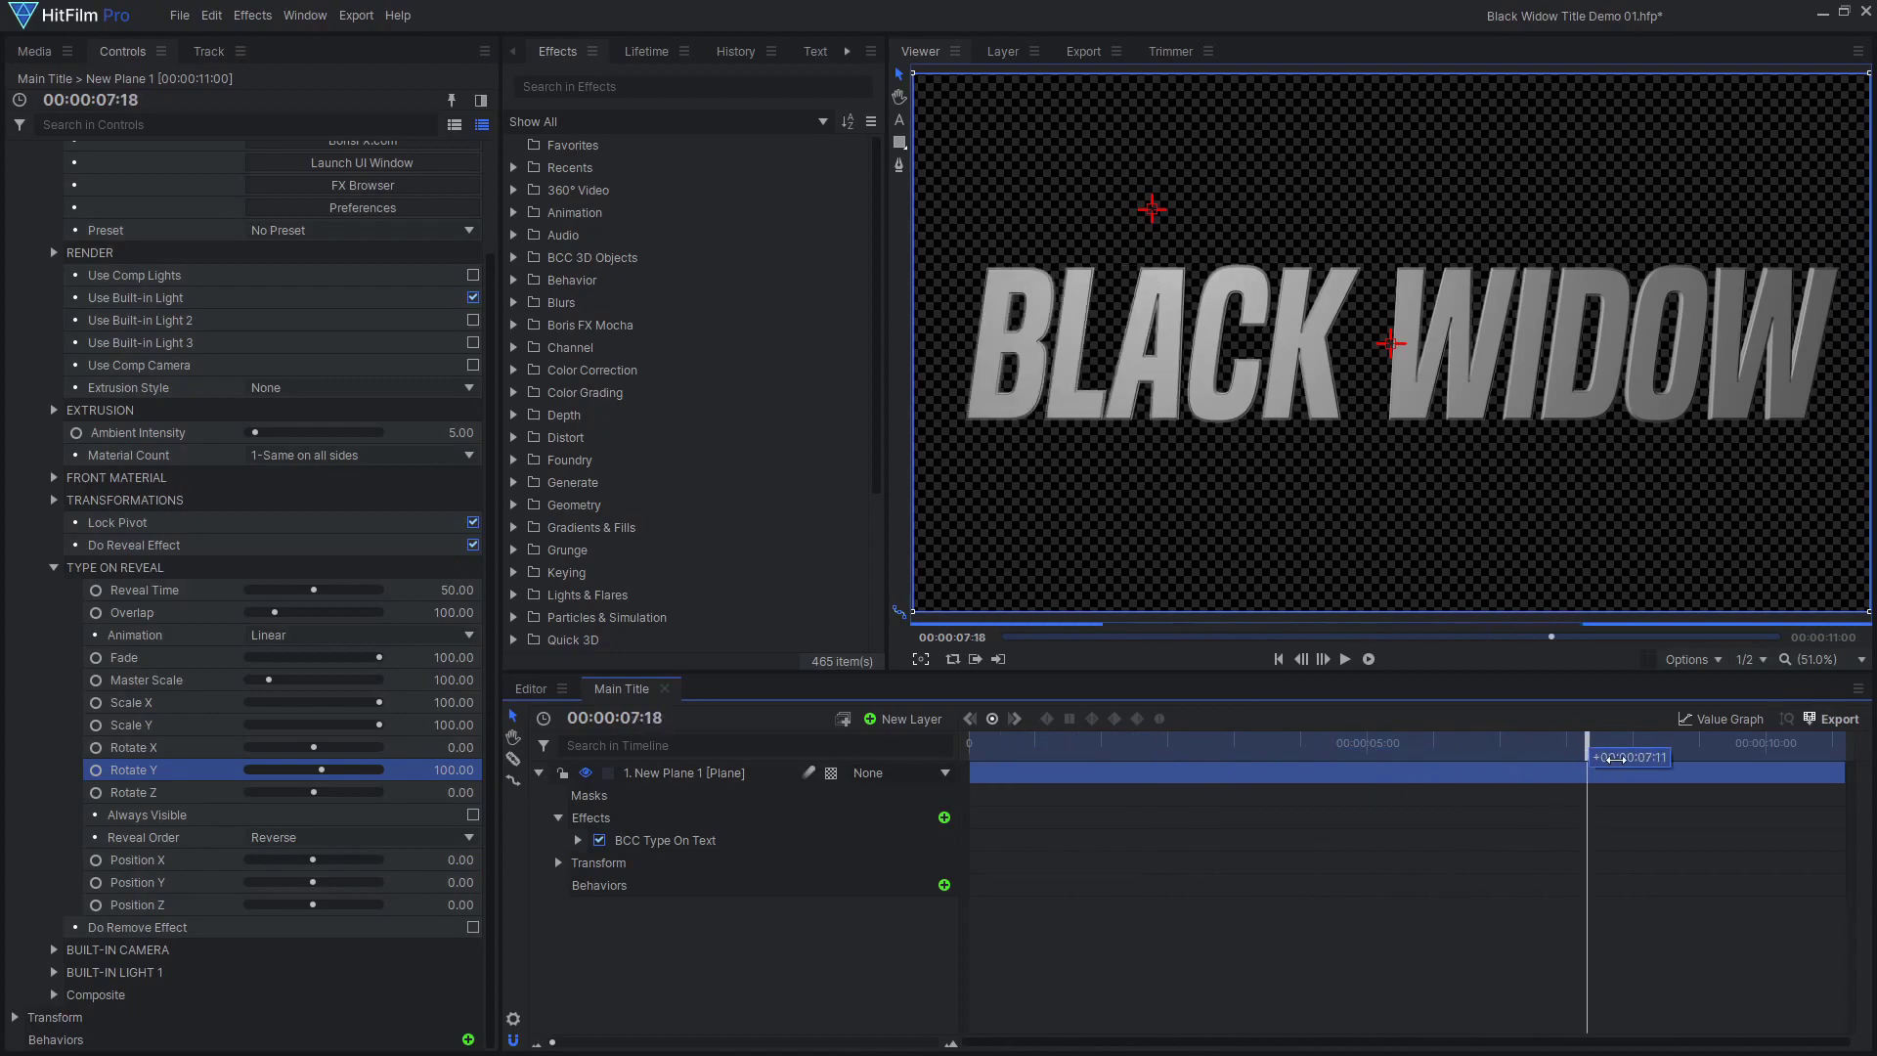
Make the reveal animation Decelerate and begin adjusting the Overlap value.
click(415, 635)
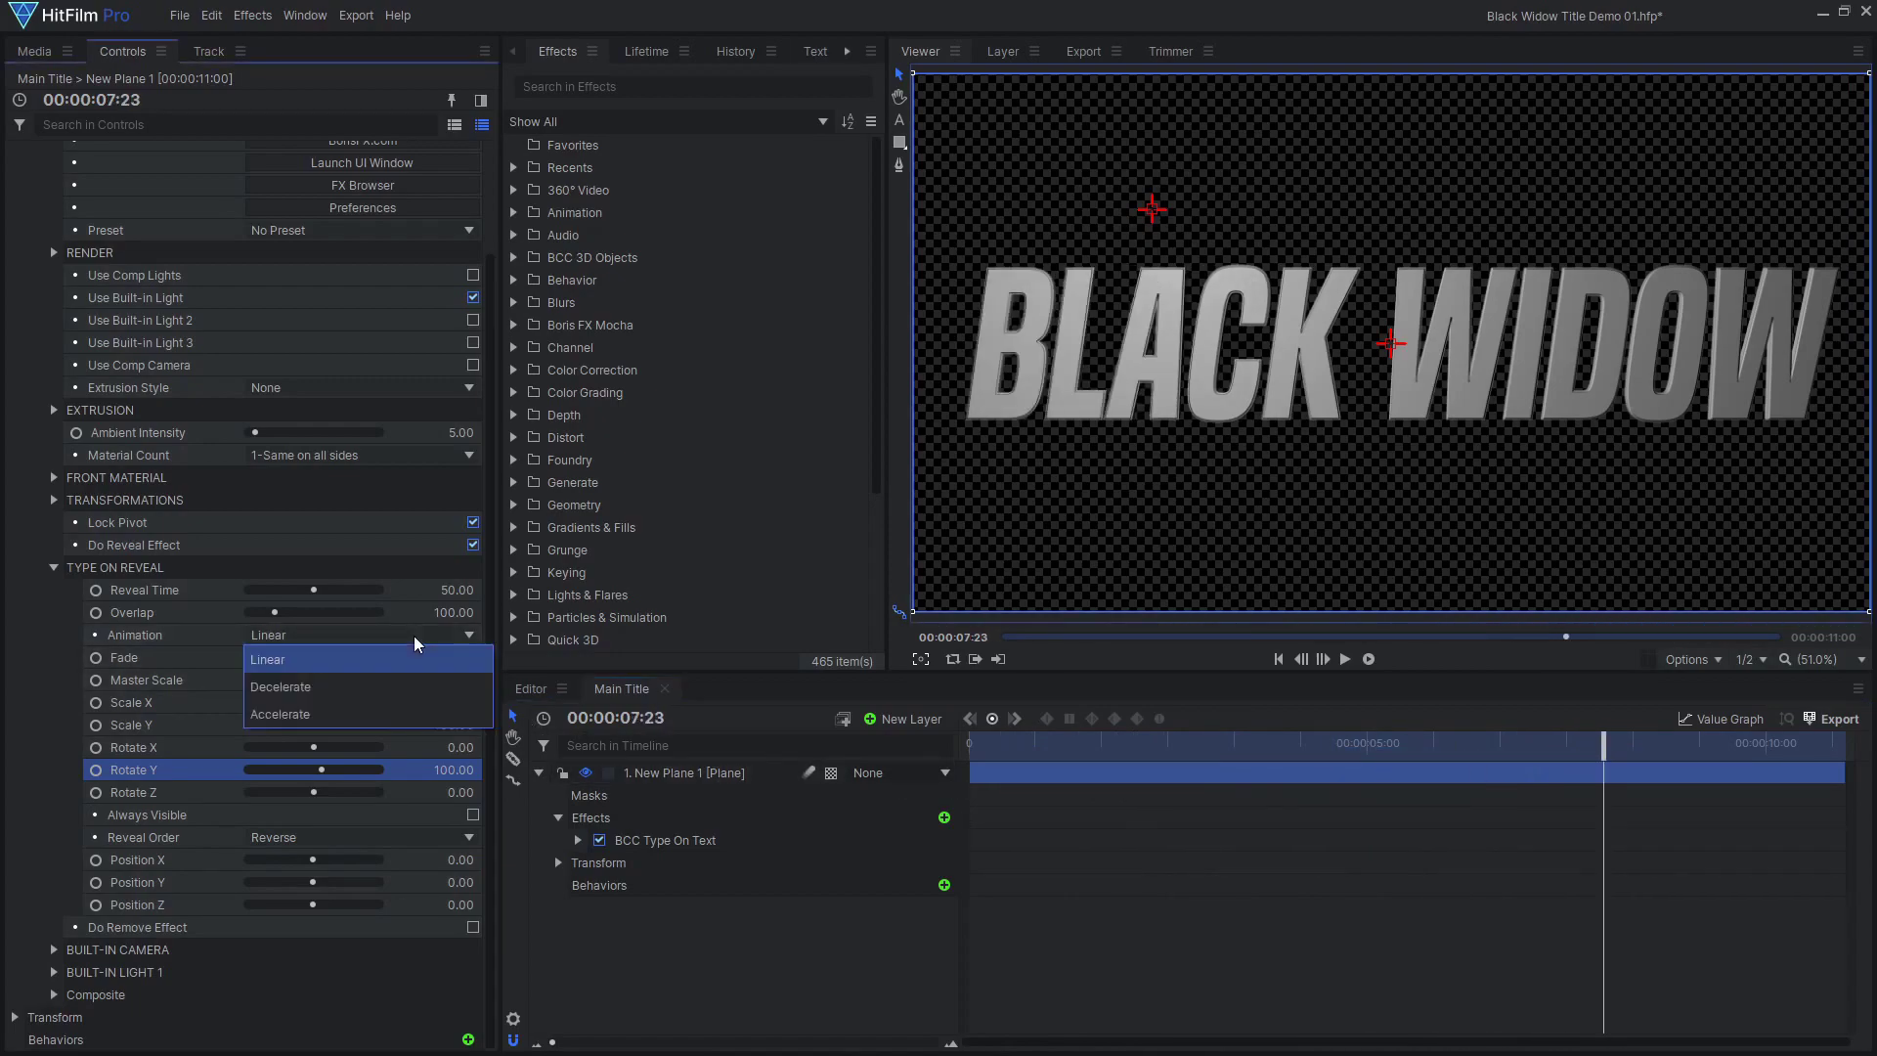
click(417, 689)
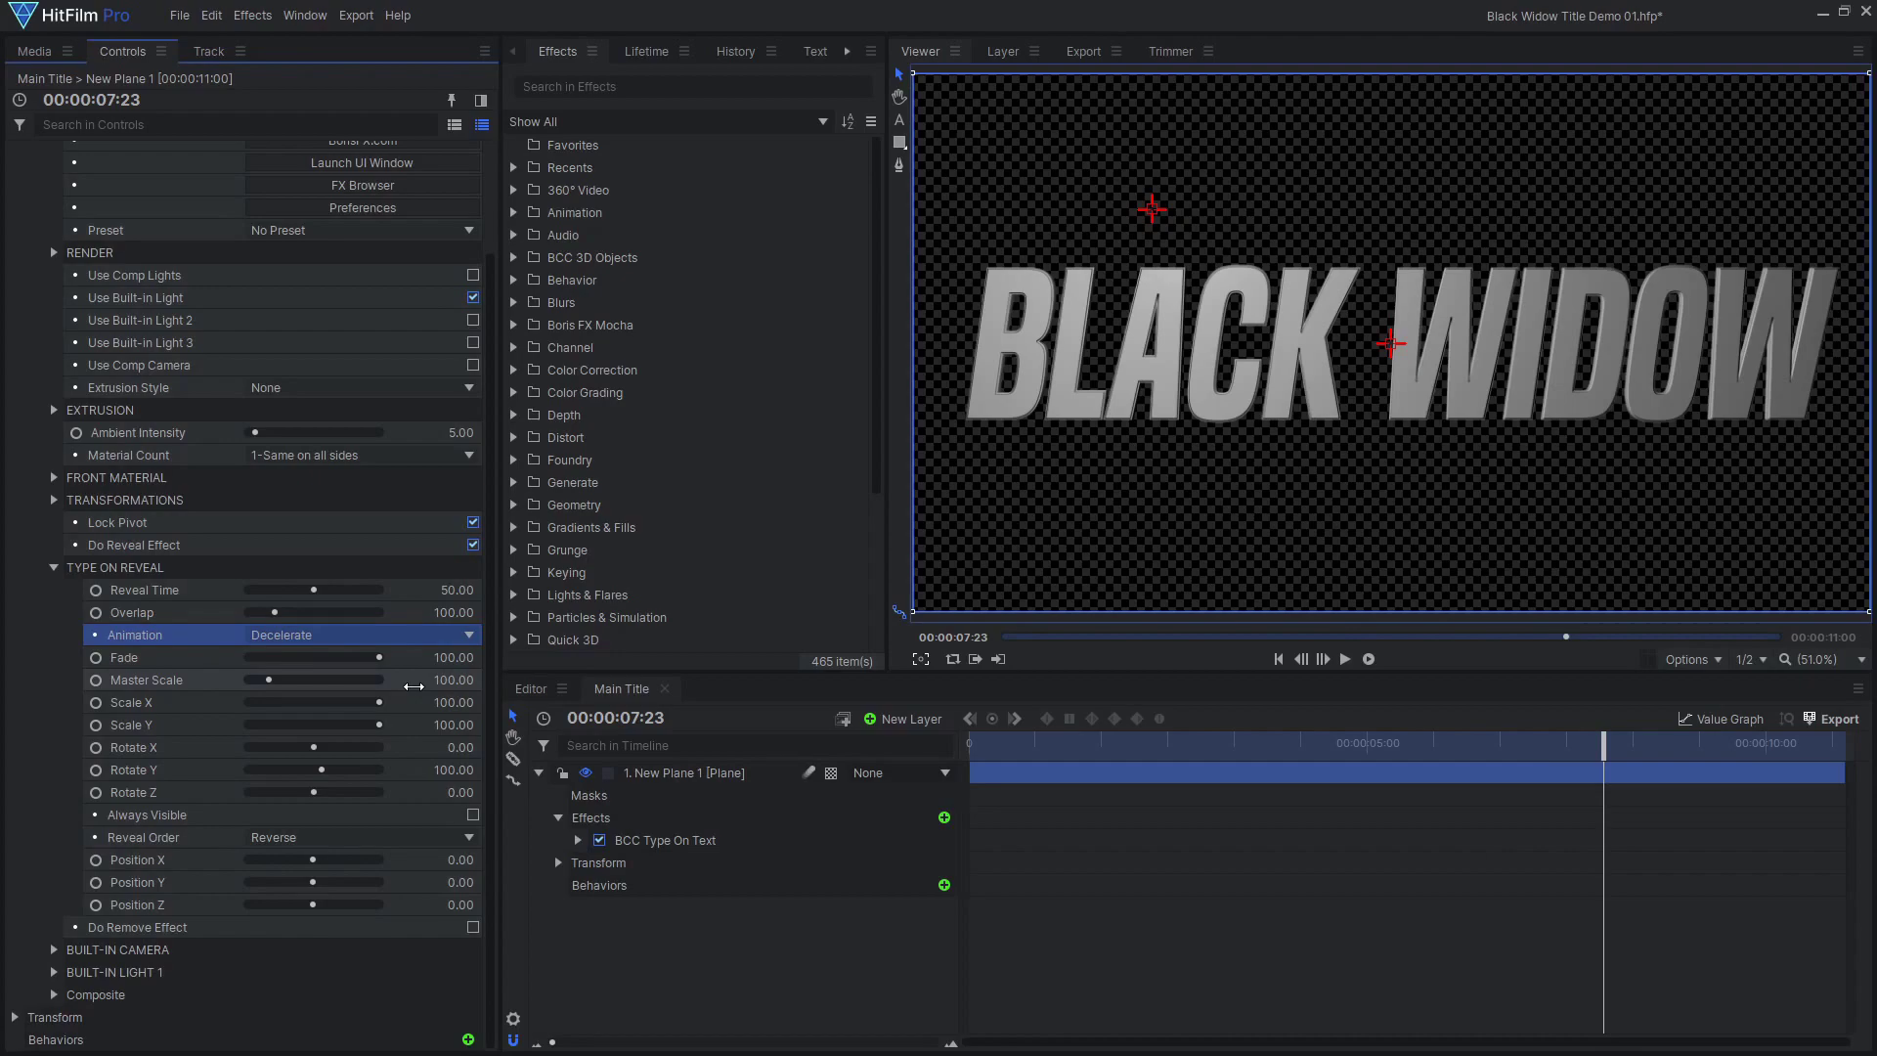
click(189, 614)
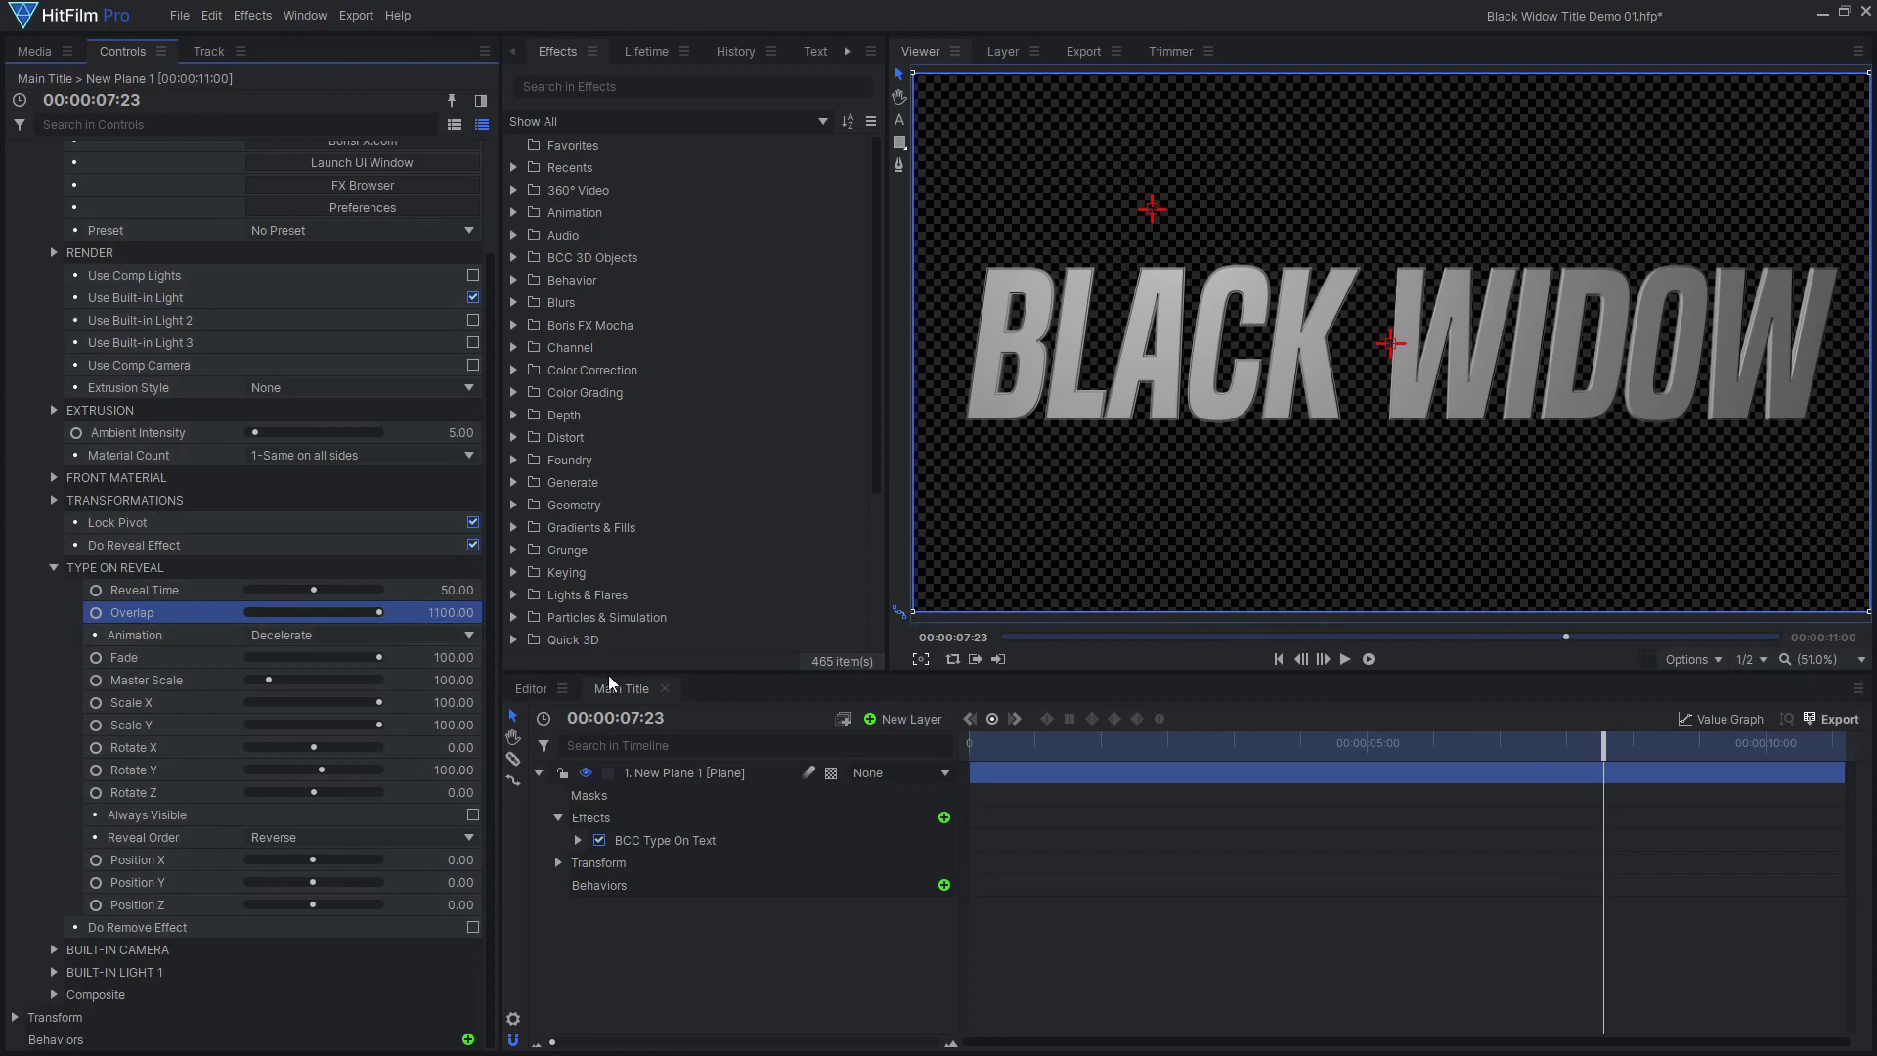
Change the reveal Overlap to 90 and replay the reveal.
drag(966, 733, 1319, 745)
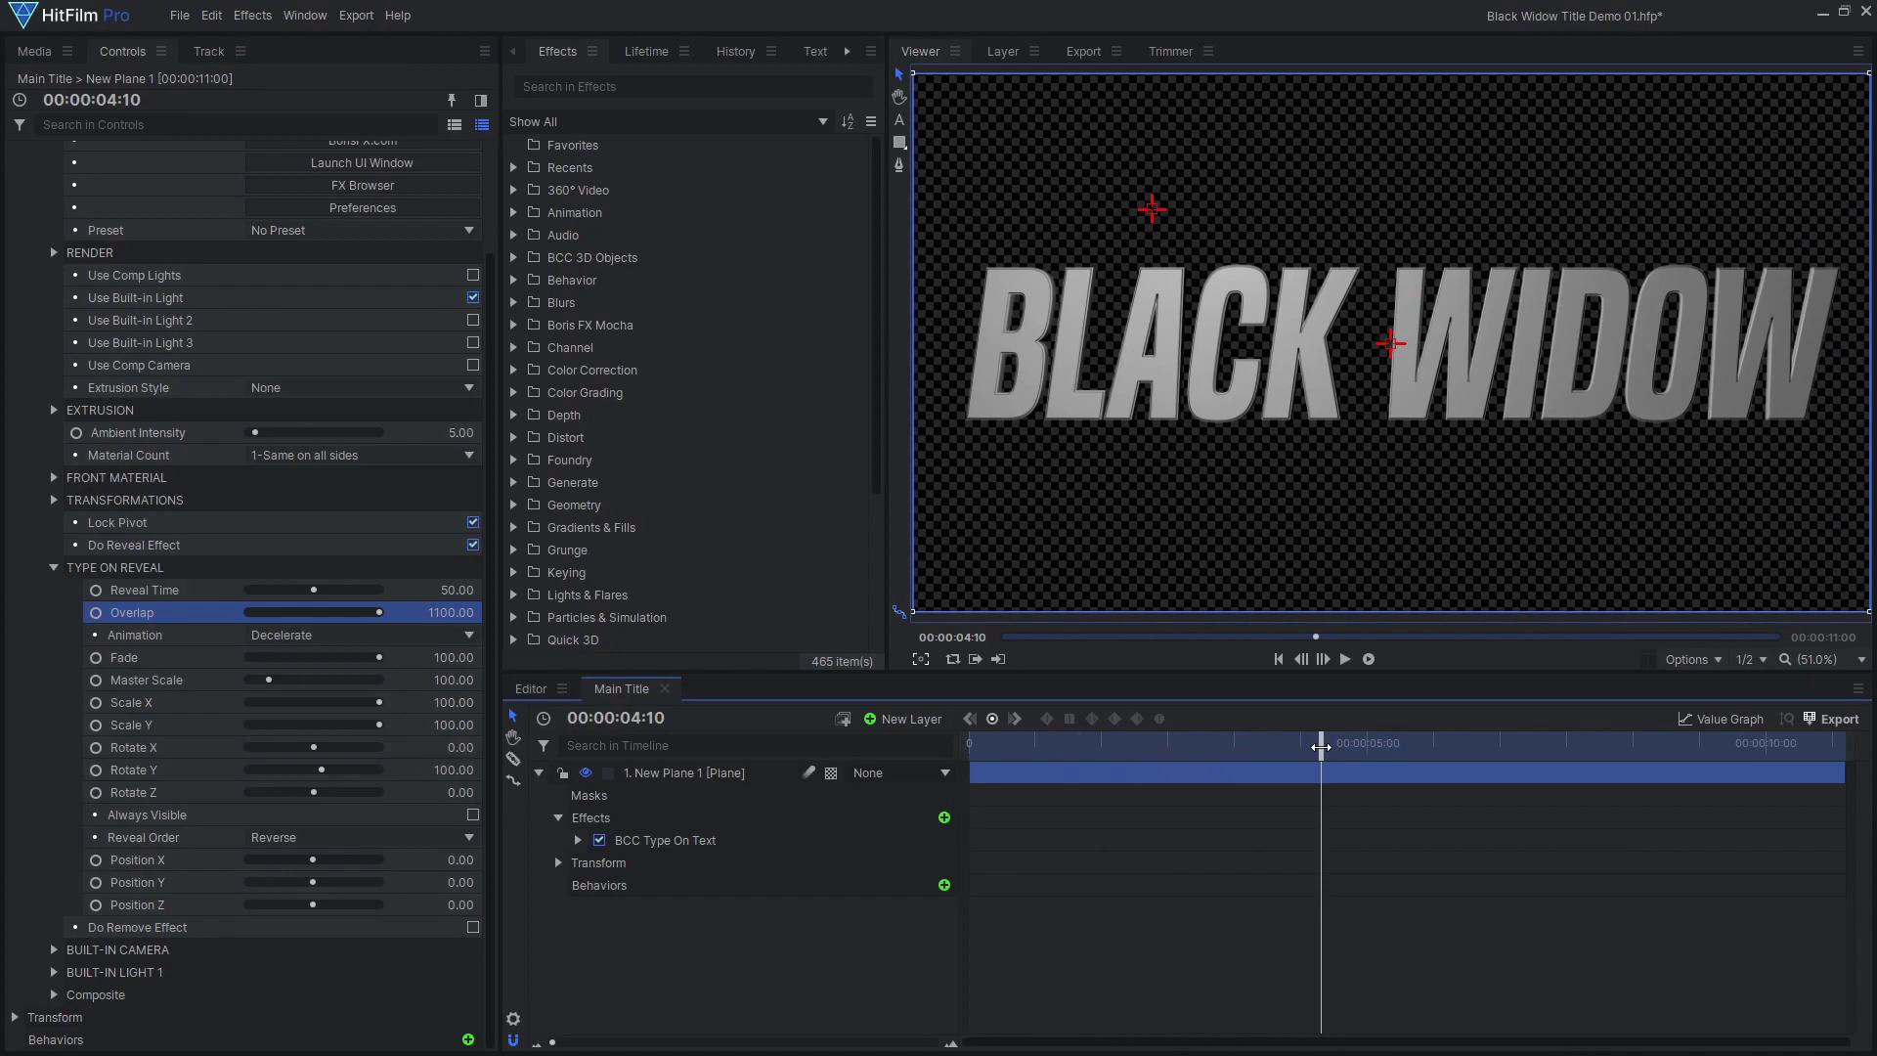
click(447, 612)
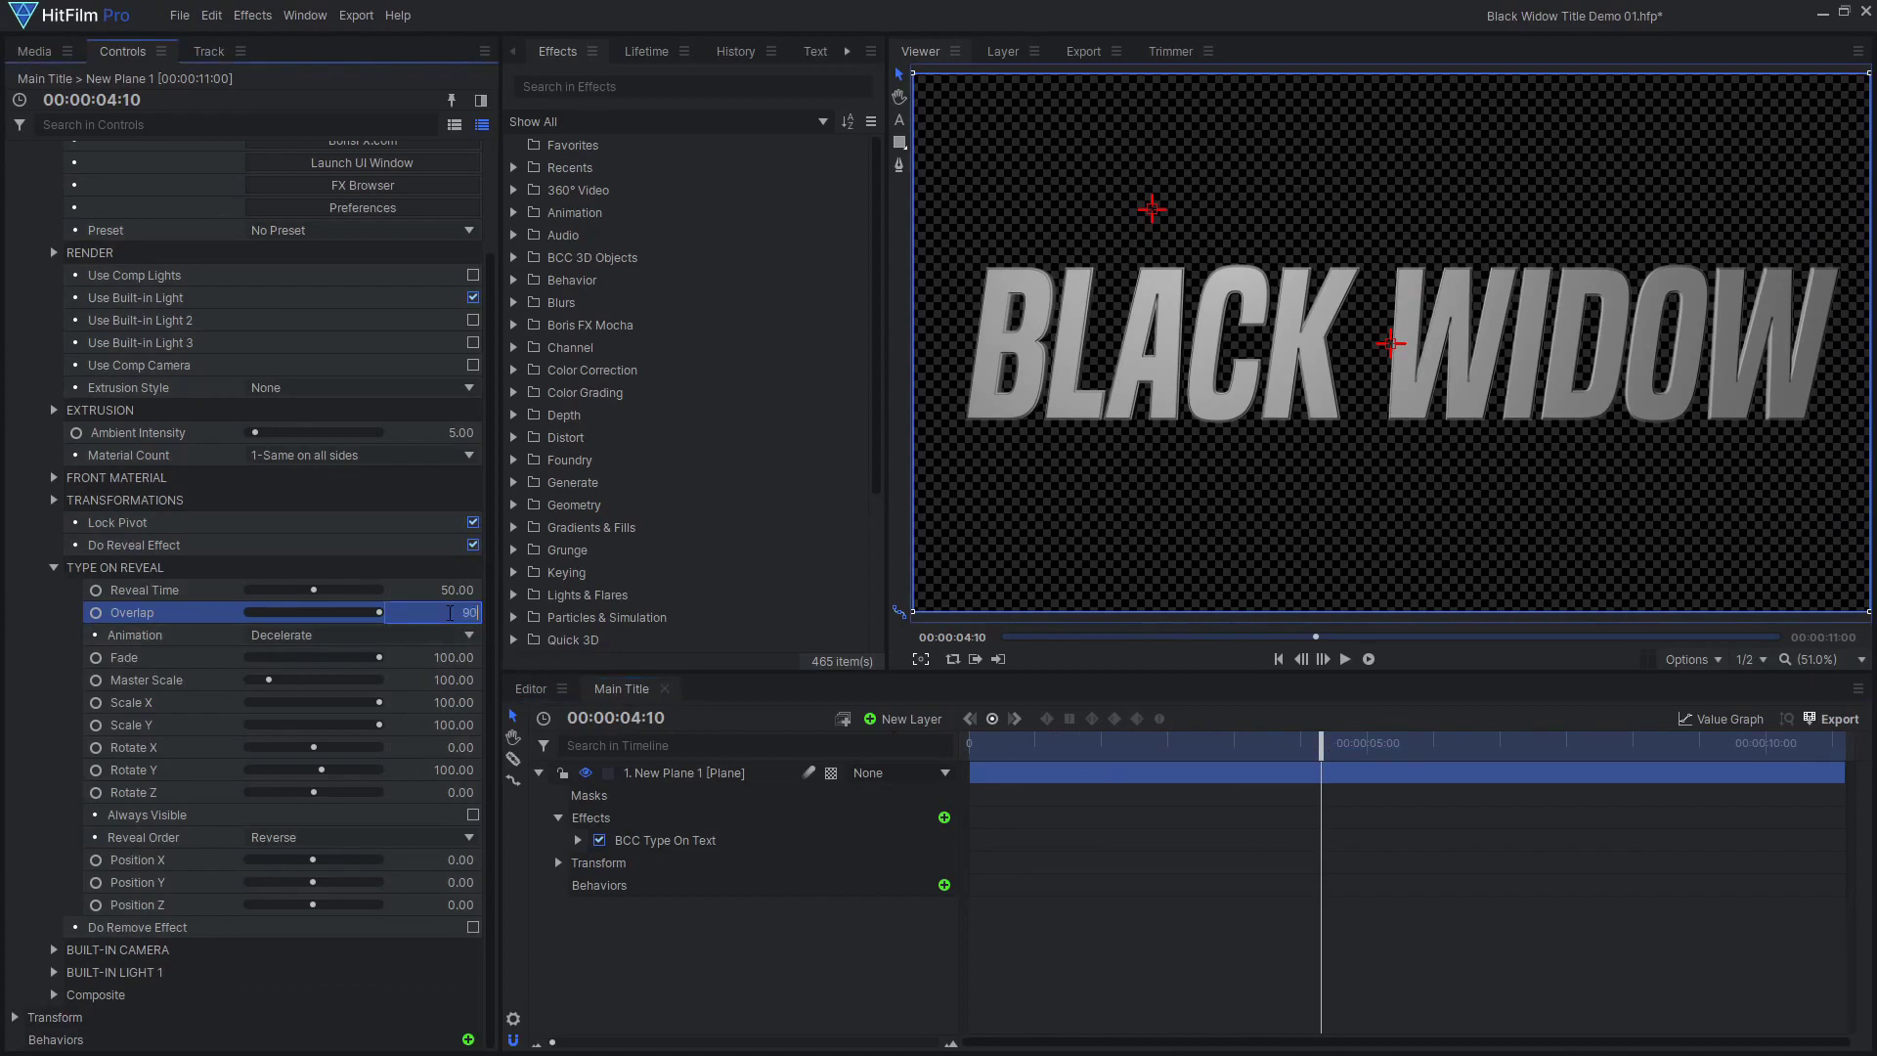
text(90)
key(Return)
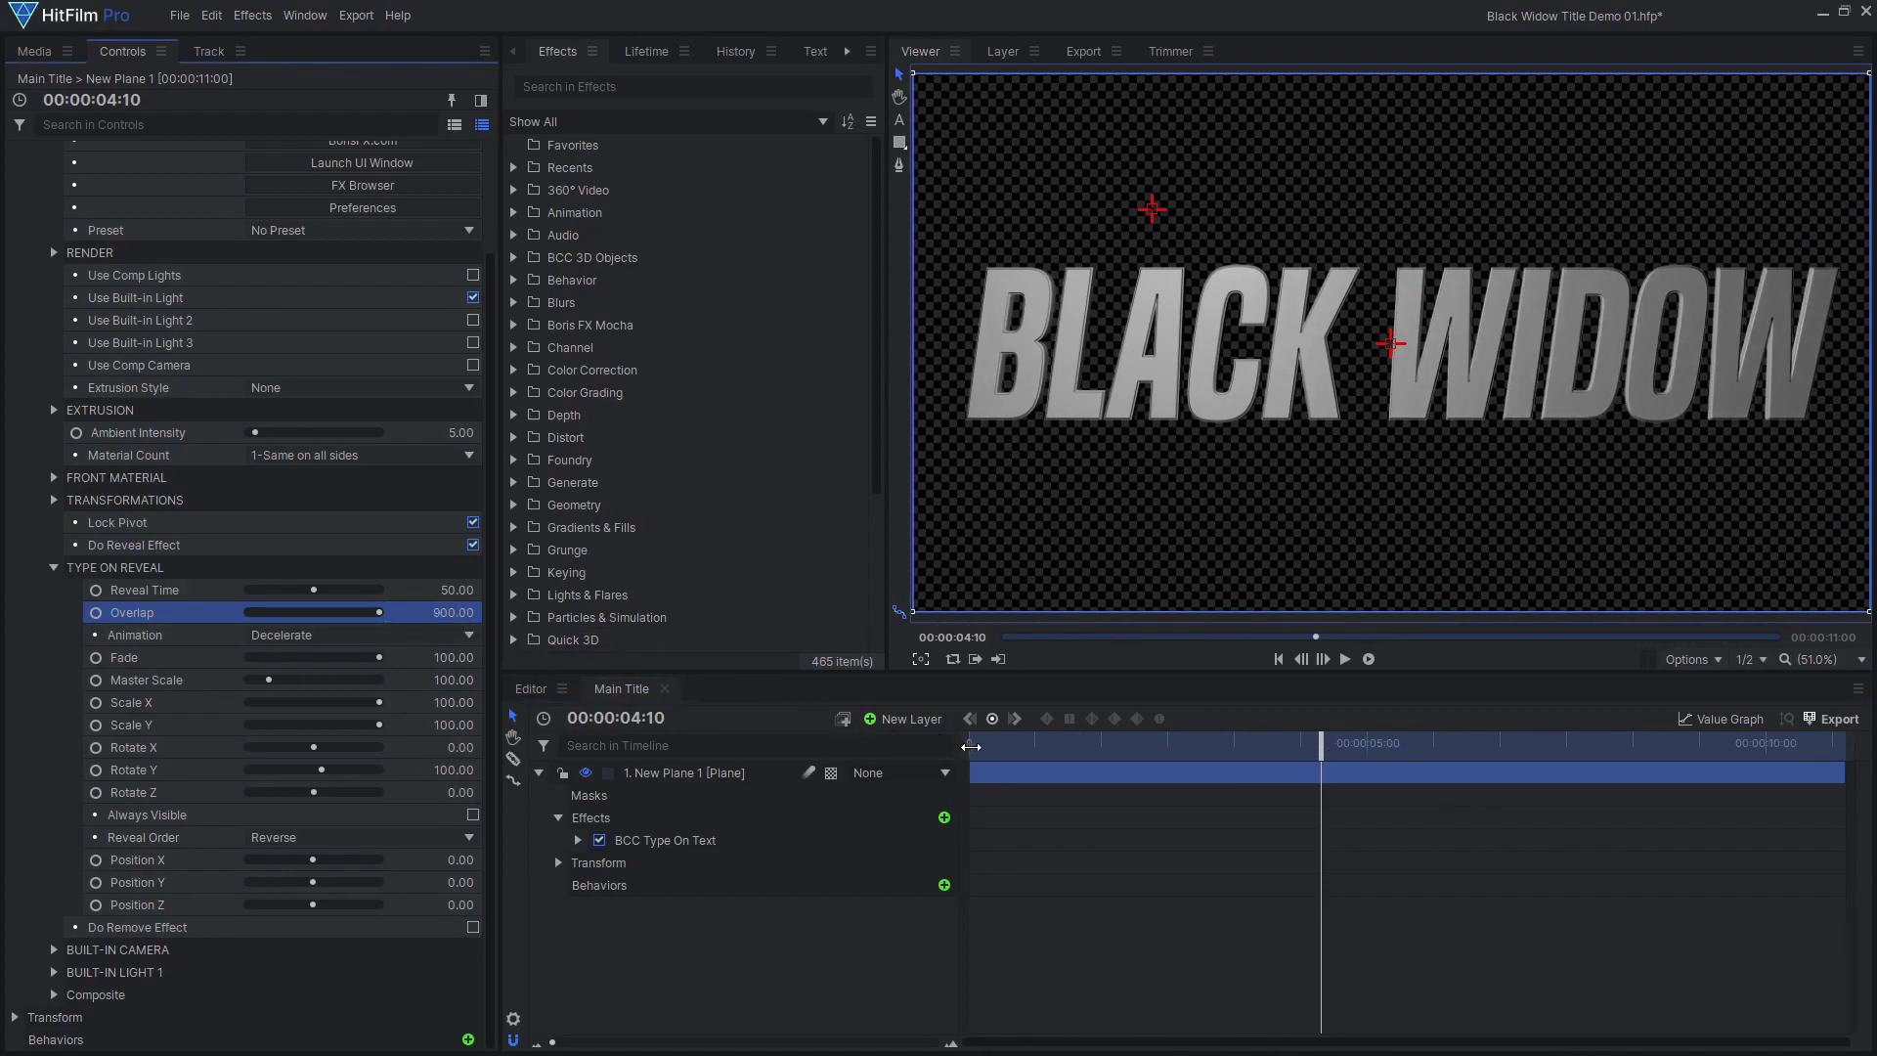
drag(971, 747, 1337, 750)
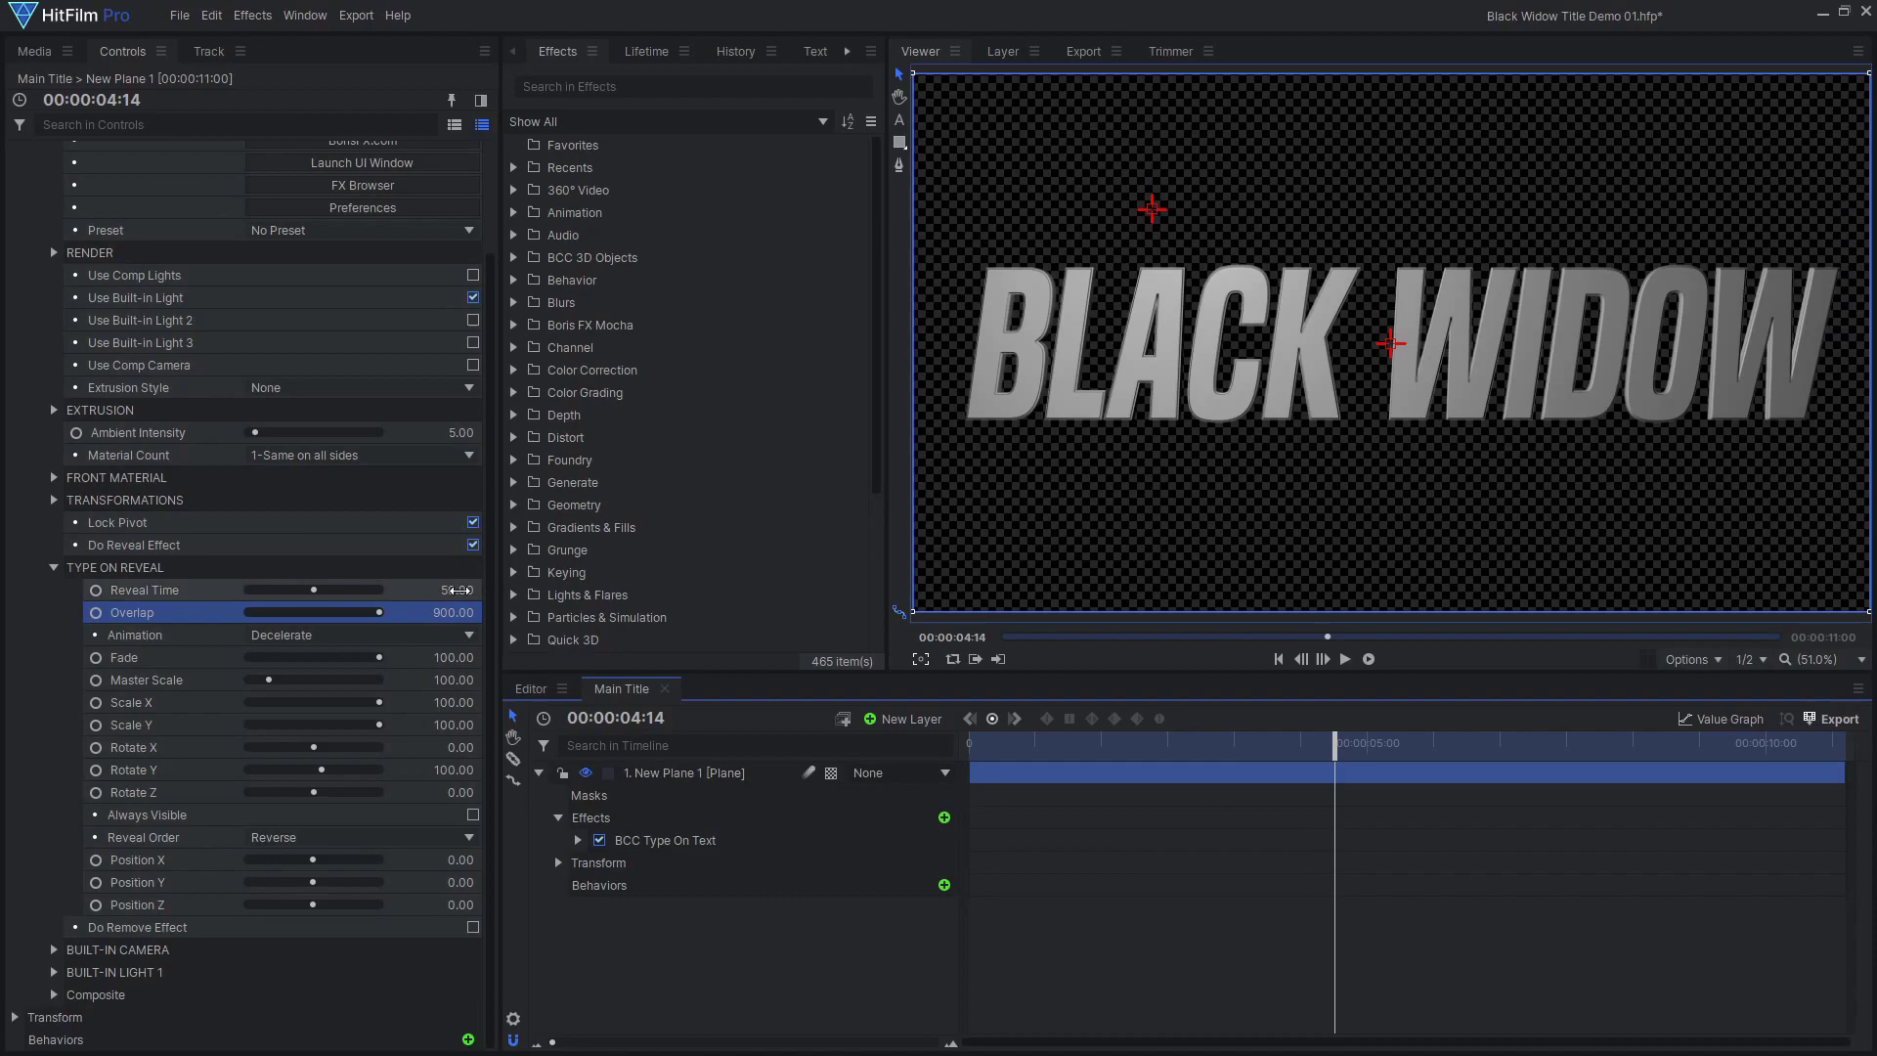
Set Reveal Time to 40 and tilt the title -5 on Rotate X.
click(452, 591)
key(Return)
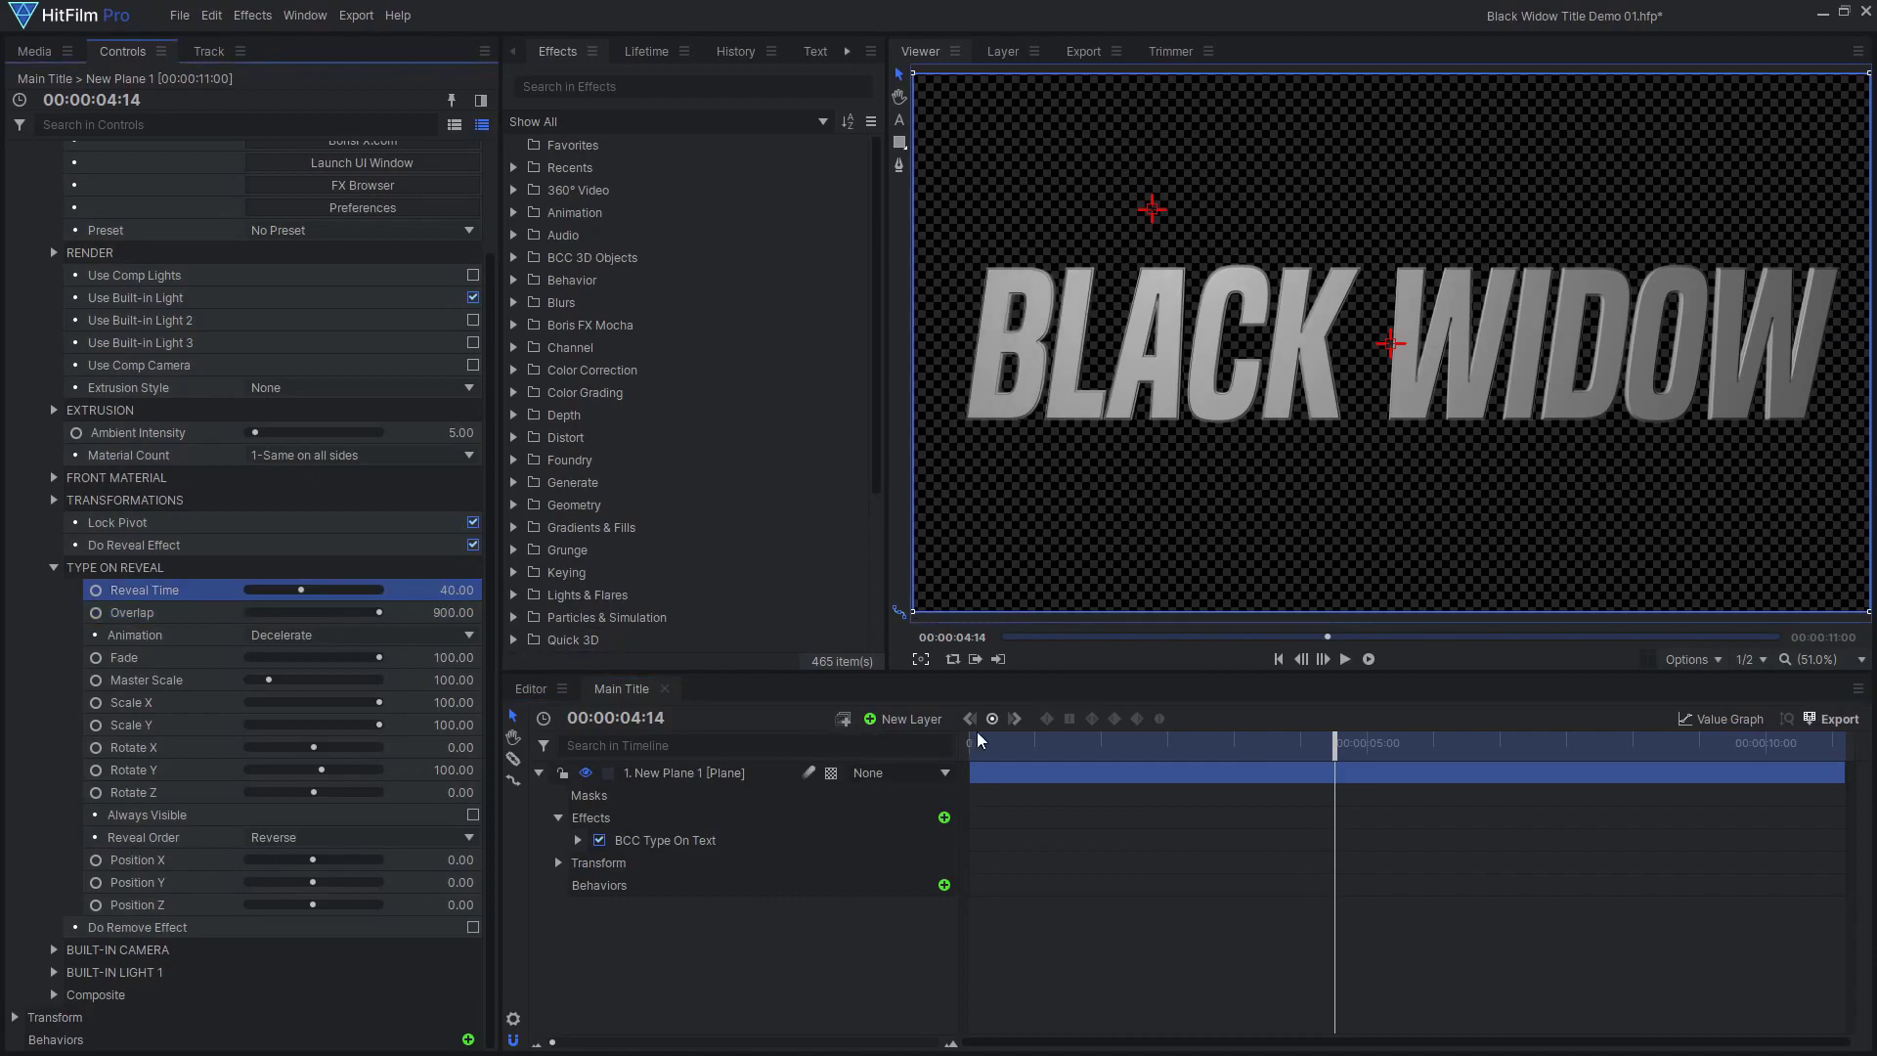
drag(981, 740, 1297, 764)
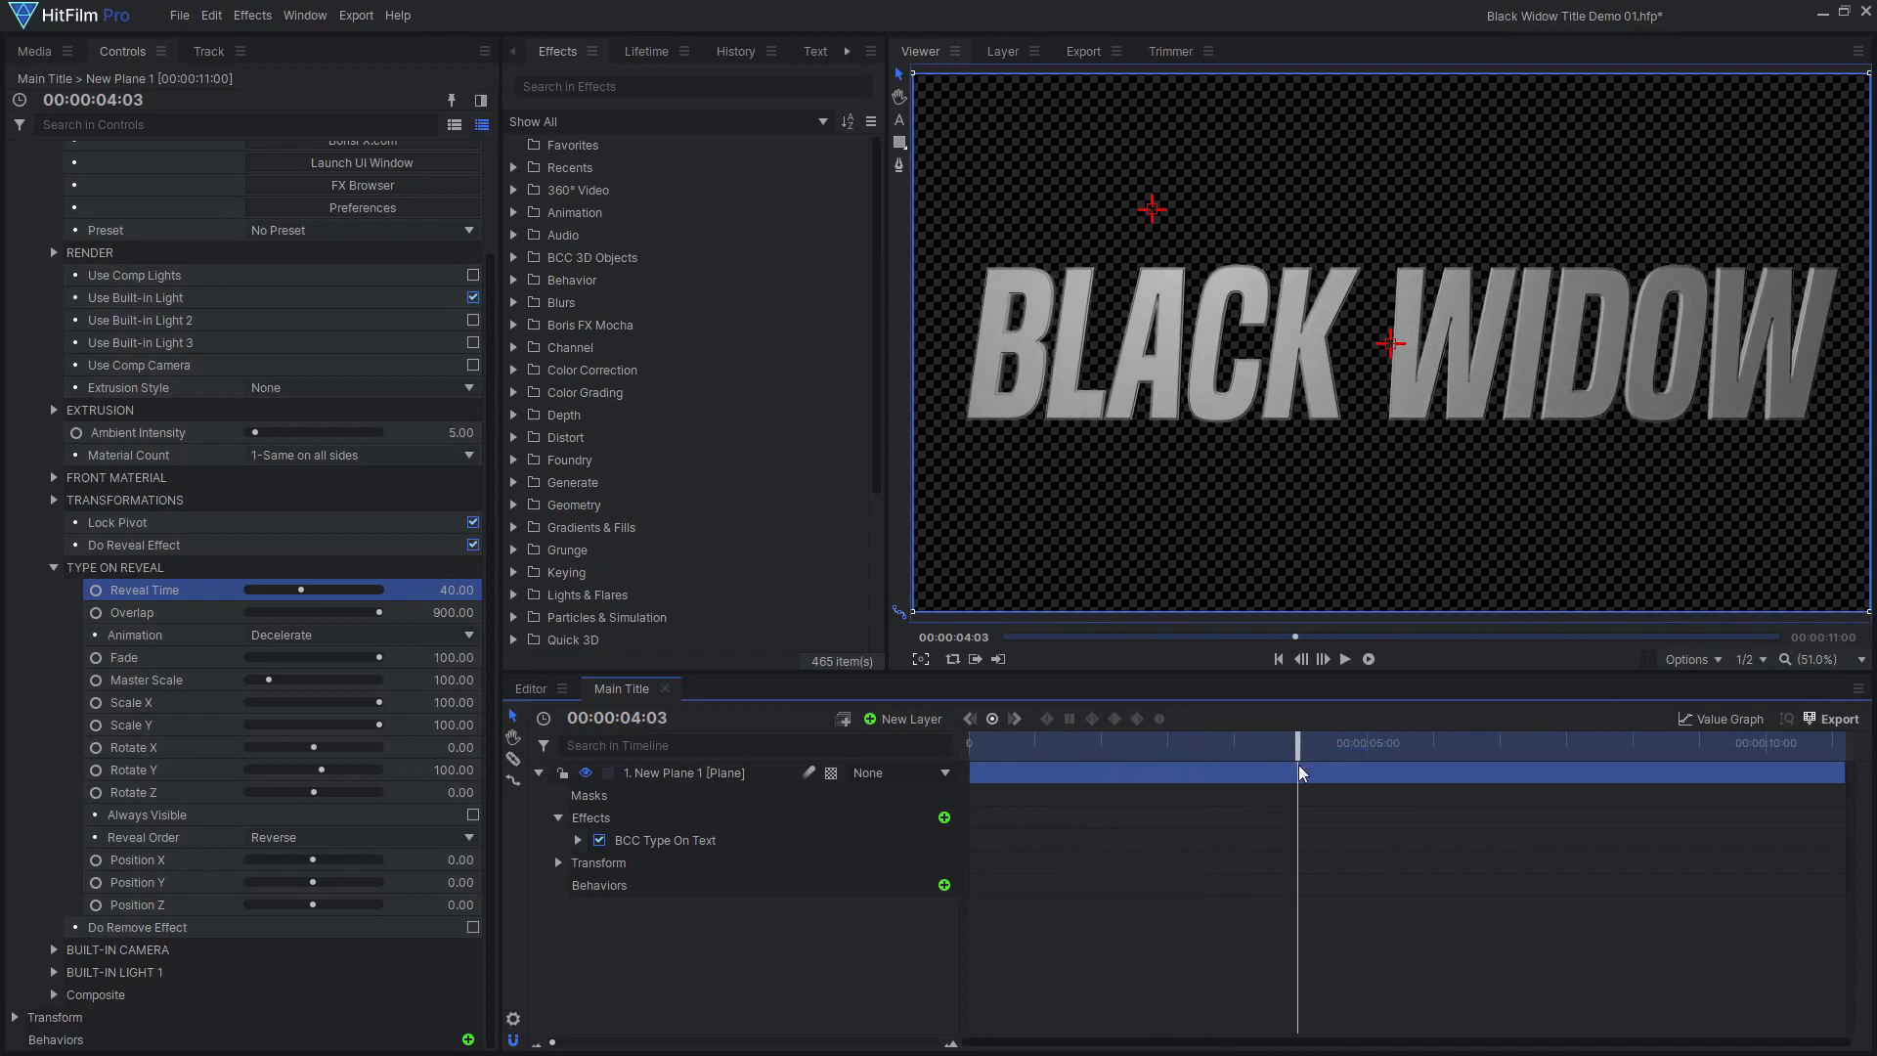
click(54, 501)
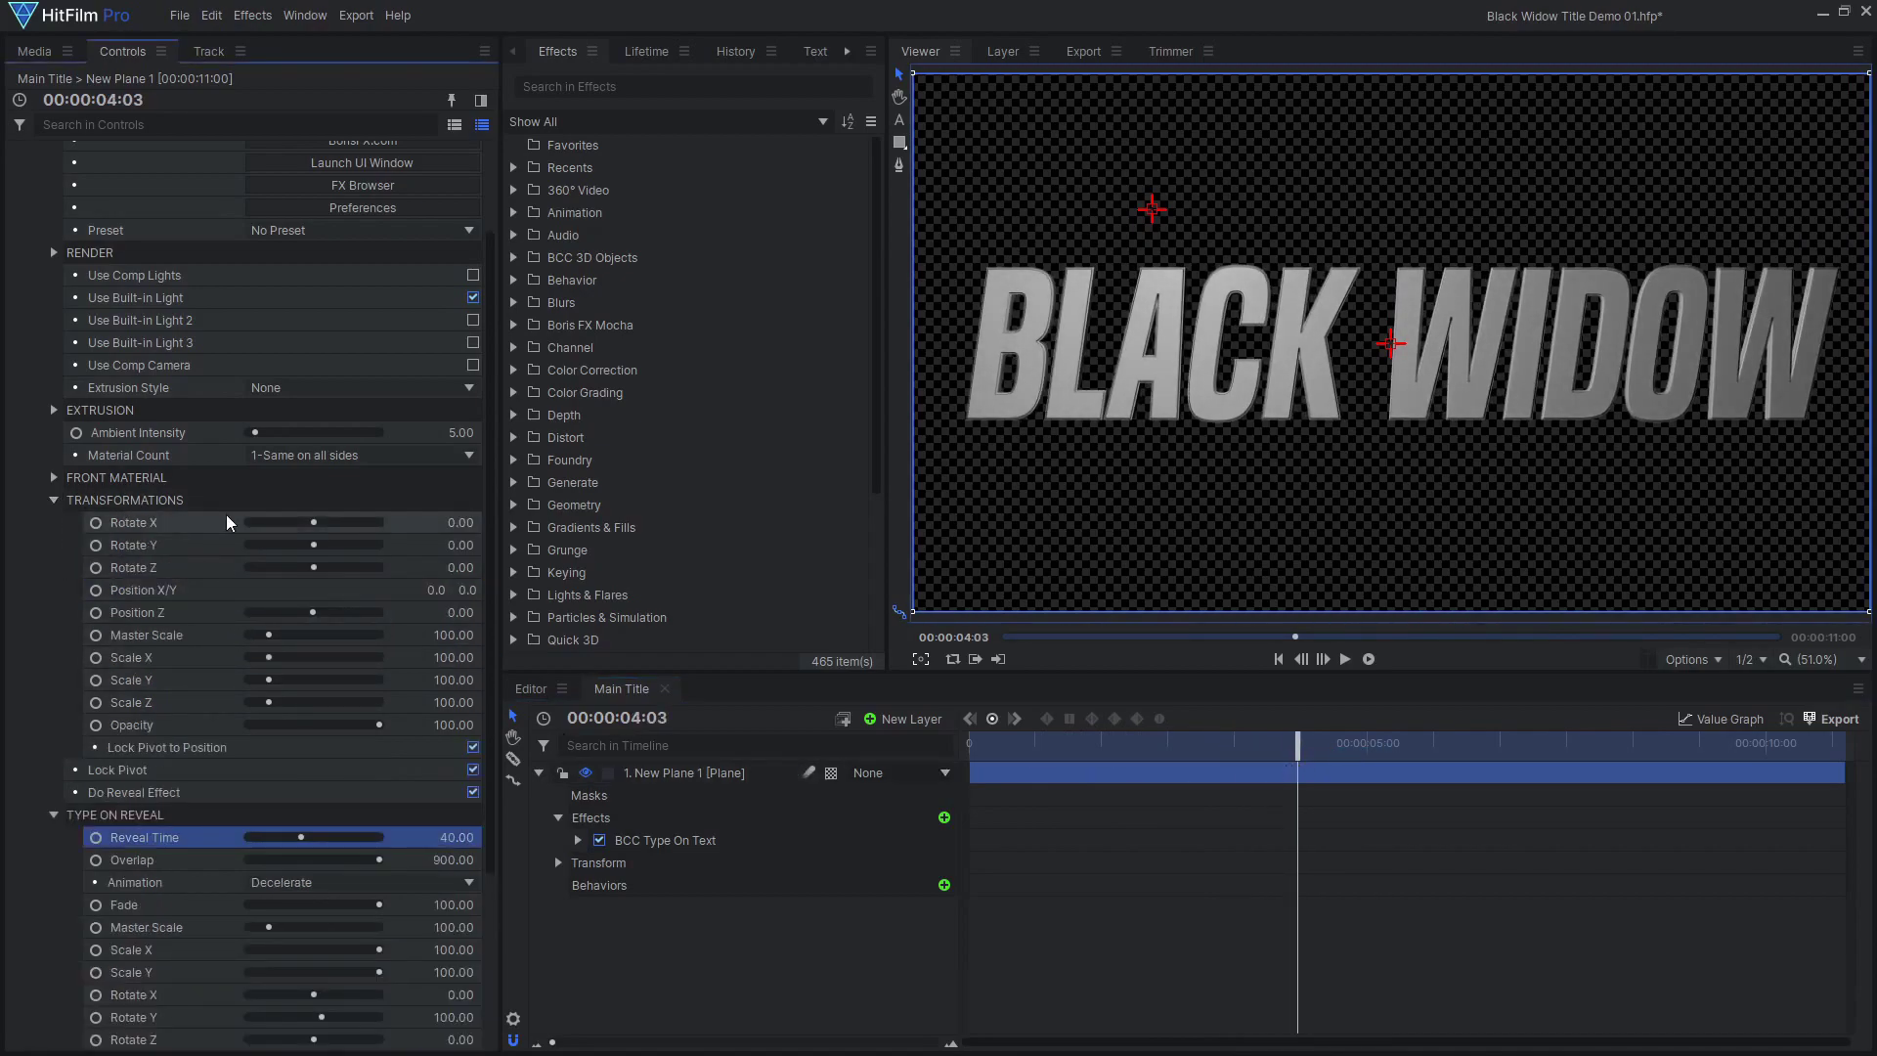
key(Return)
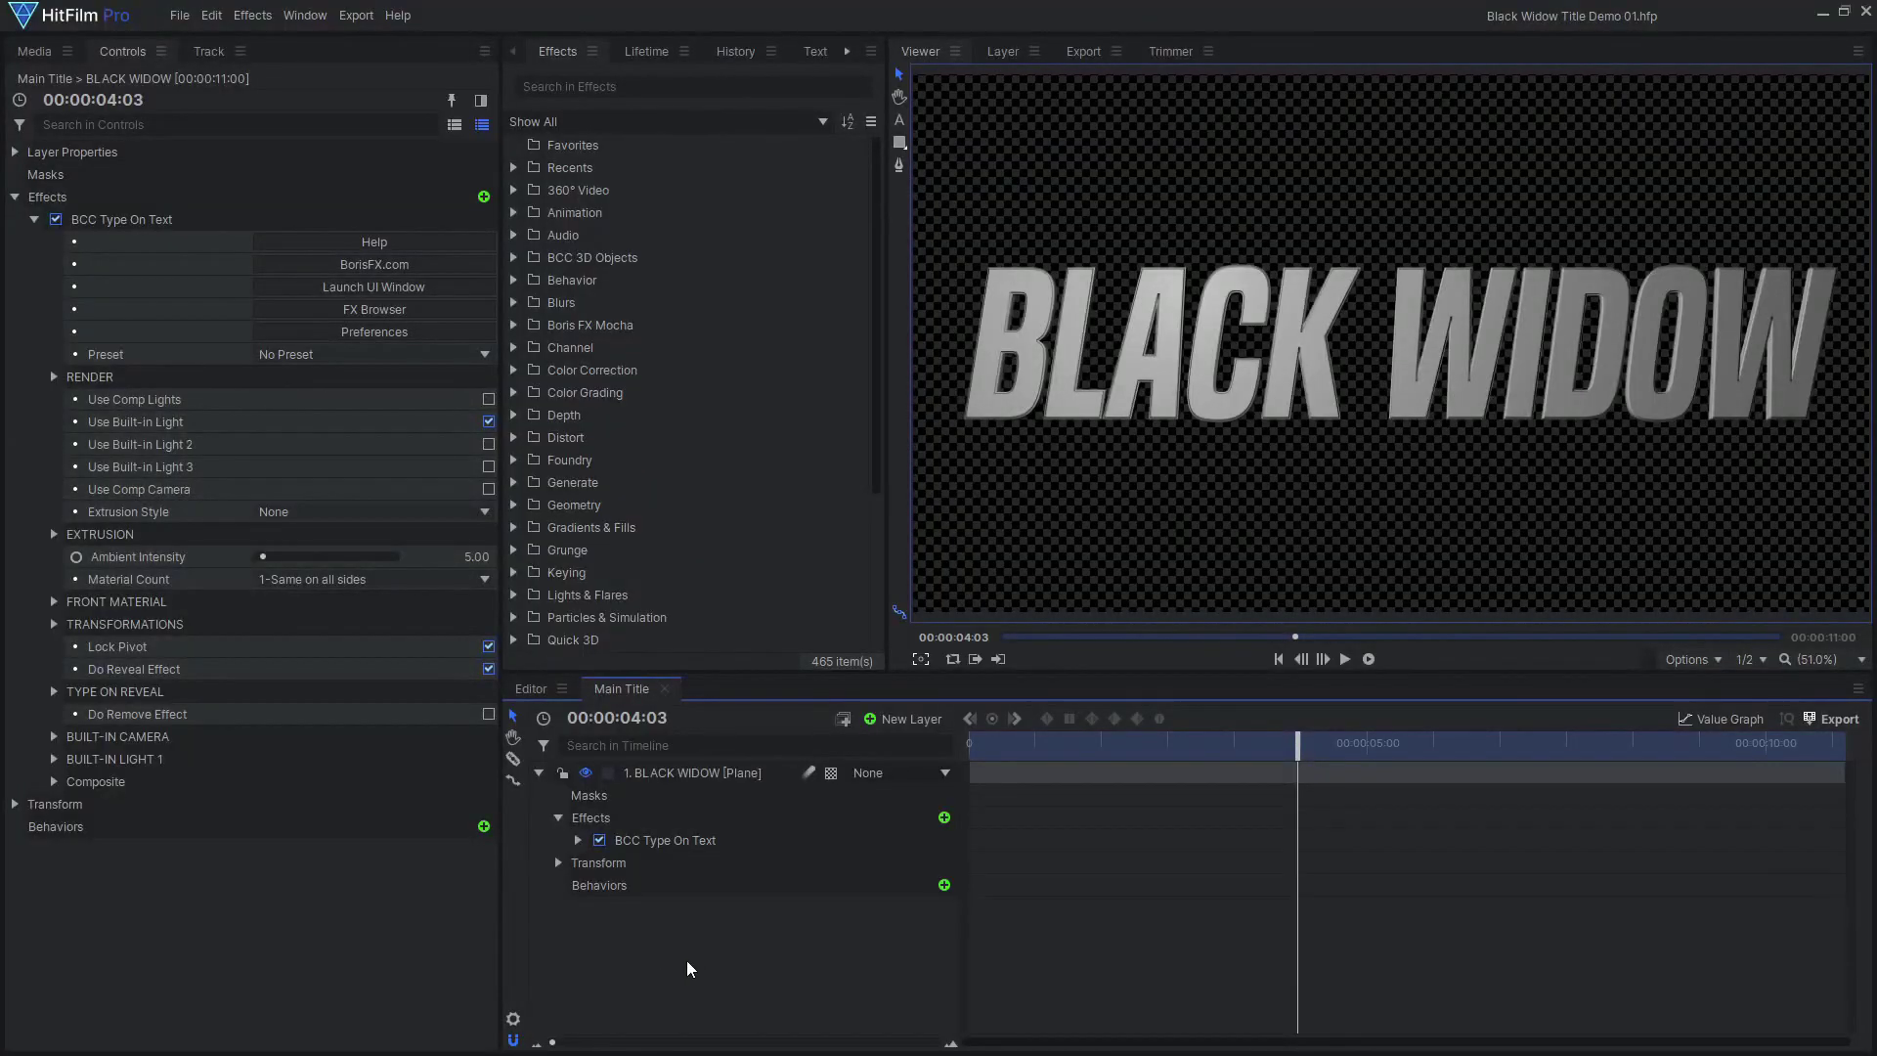
Add a New Camera layer and turn on Use Comp Camera for the BLACK WIDOW text.
click(909, 719)
click(931, 804)
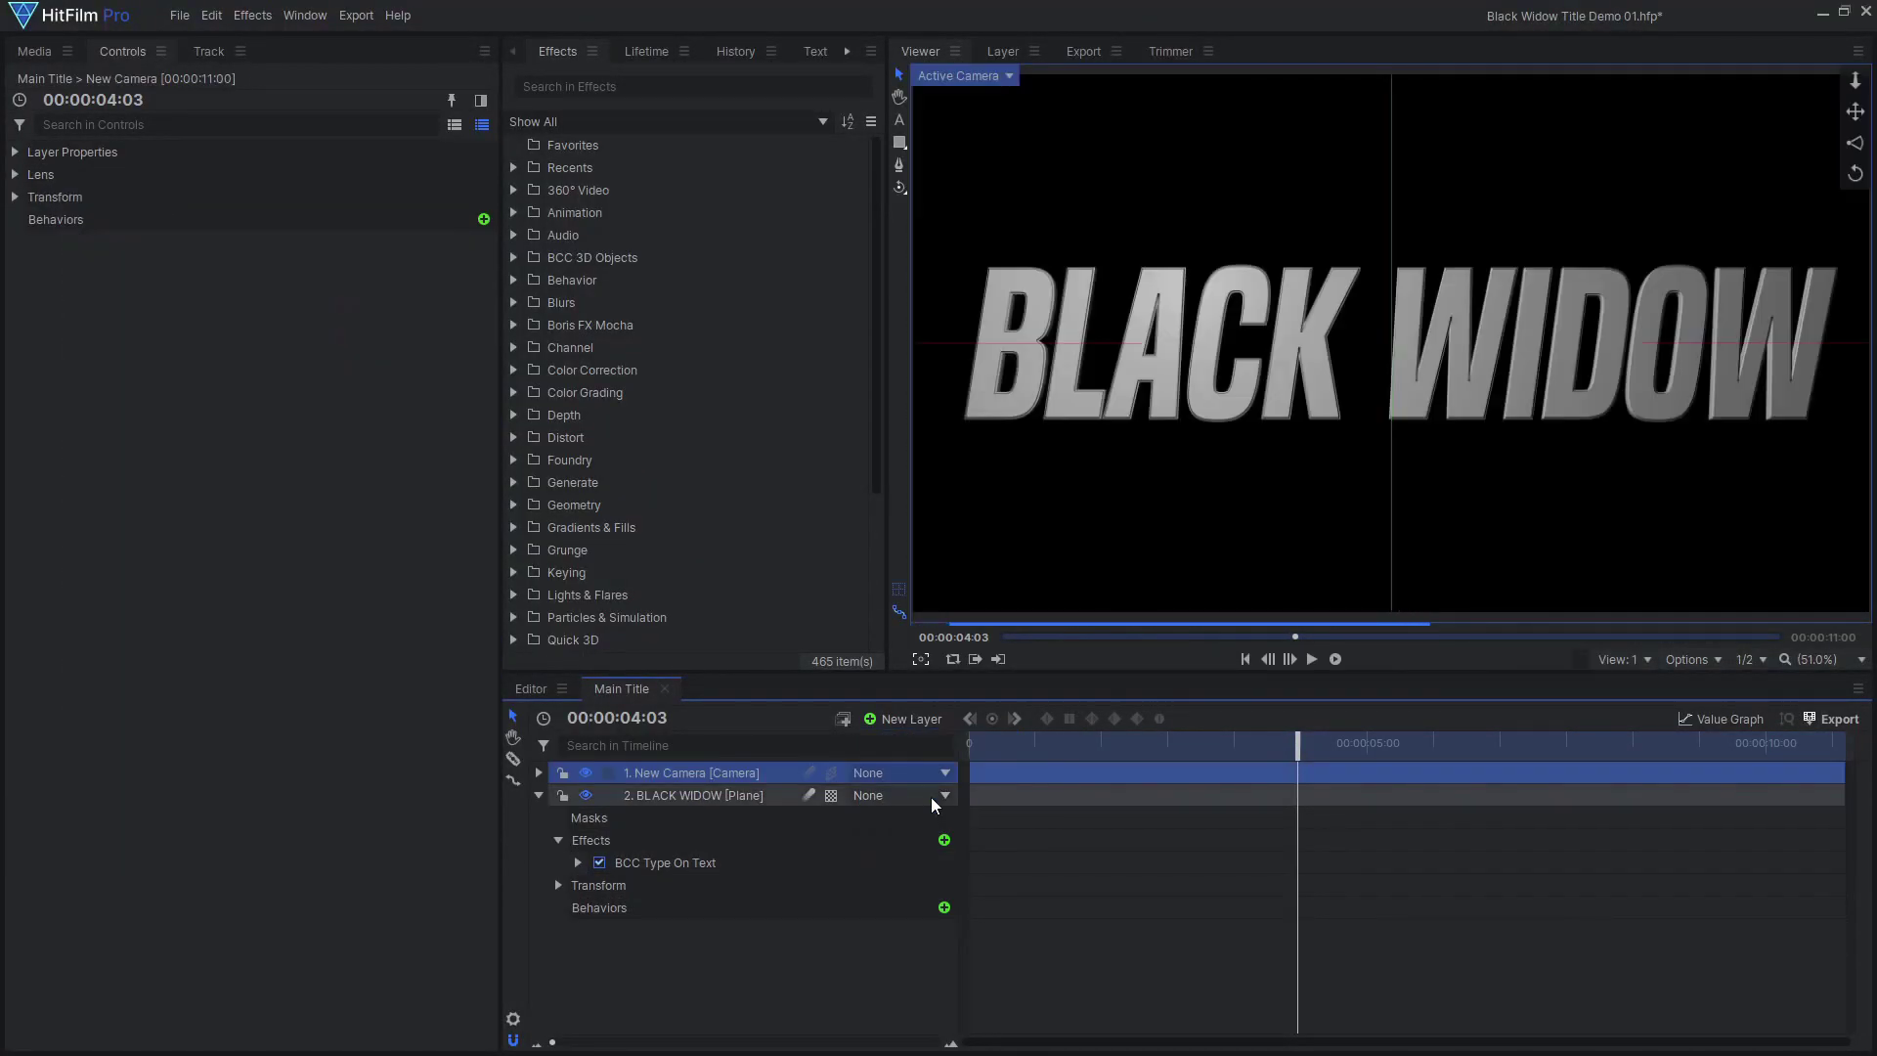
click(754, 796)
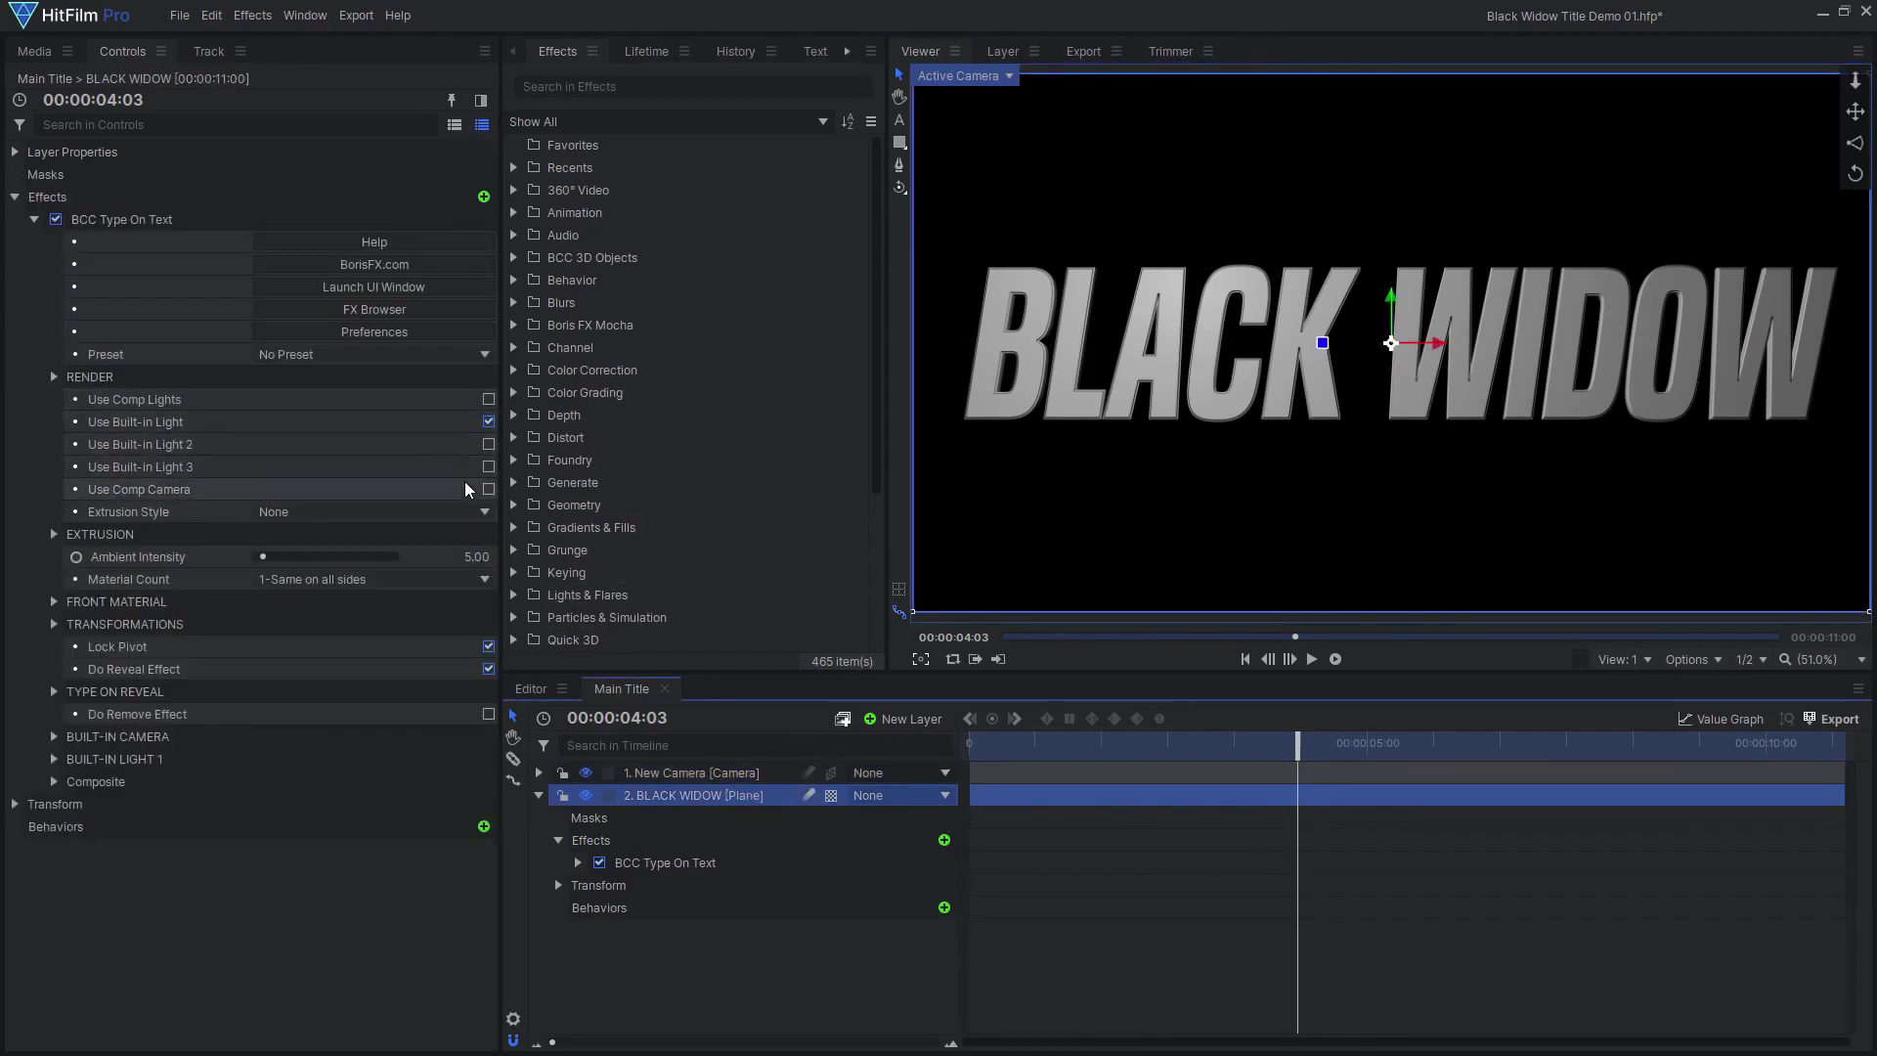
click(488, 490)
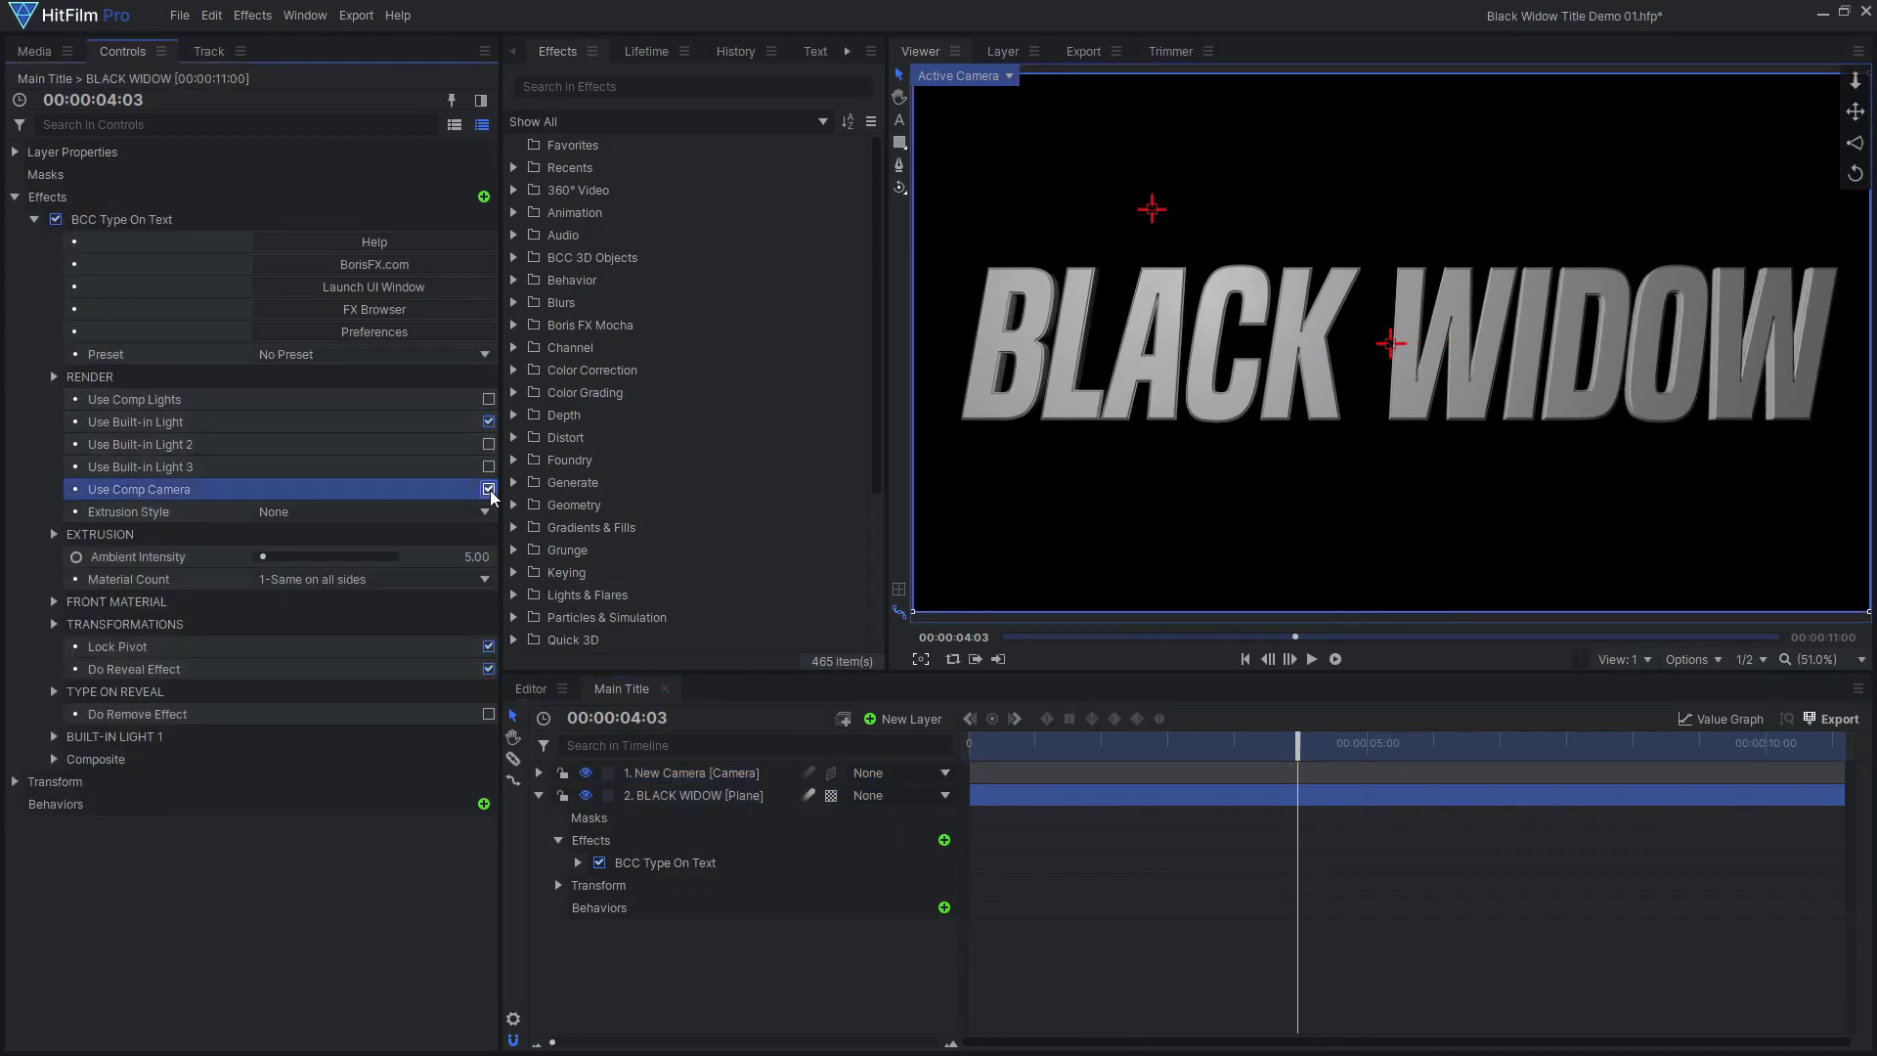
click(538, 773)
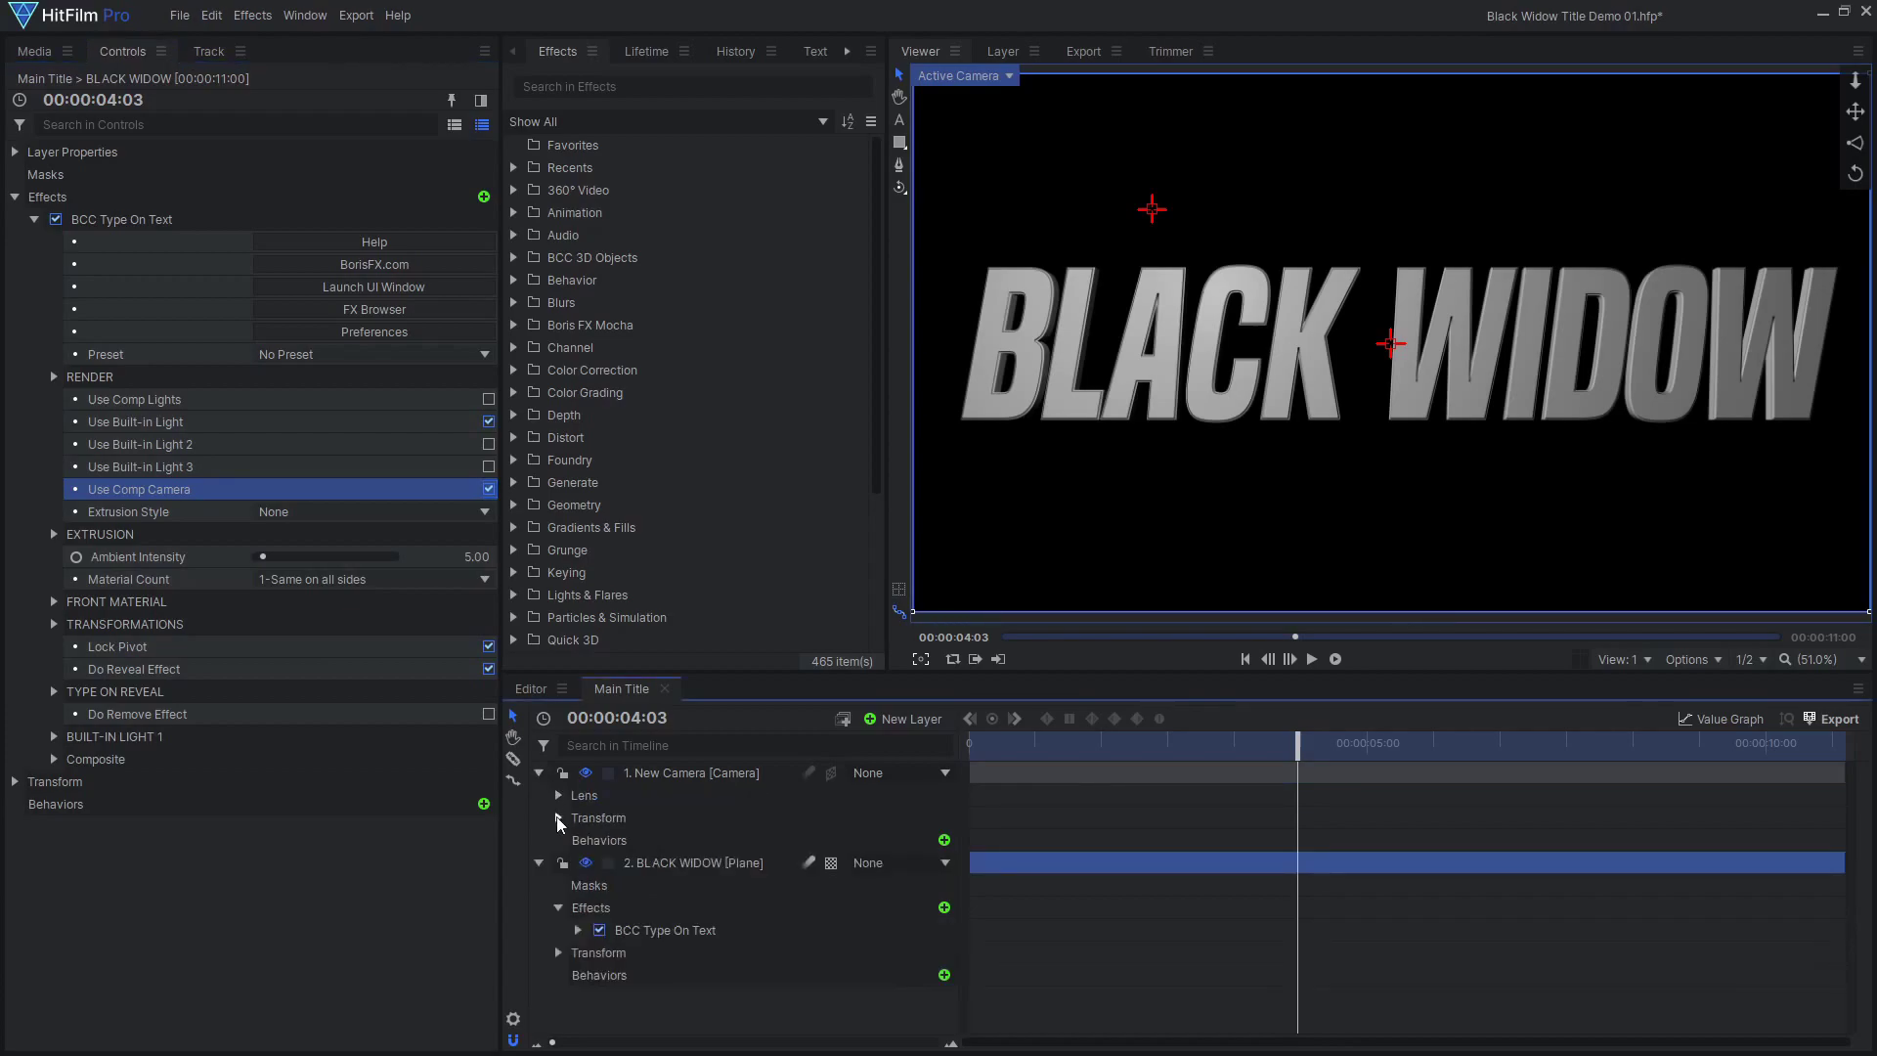
Keyframe the camera's Position Z at 2000 at 5 s and -2500 at 0 s.
click(558, 818)
drag(1299, 745, 1341, 753)
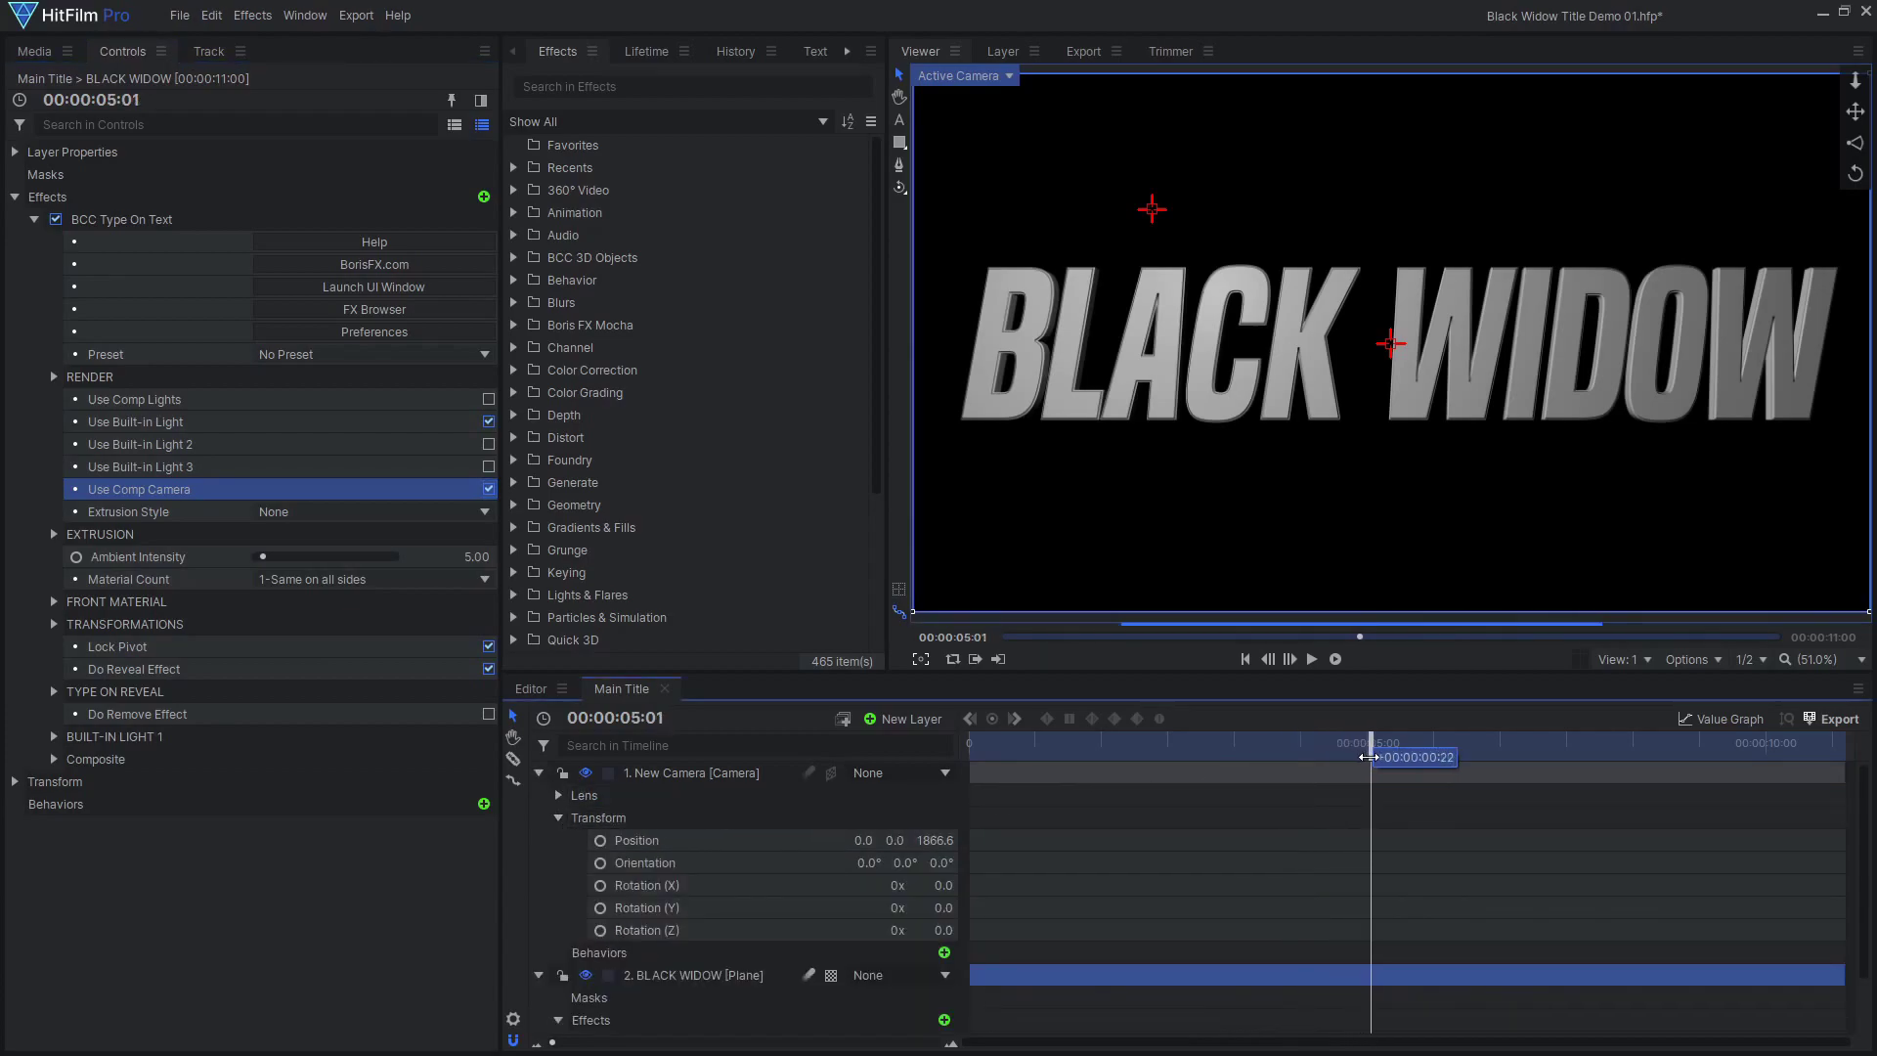
click(915, 839)
text(200)
key(Return)
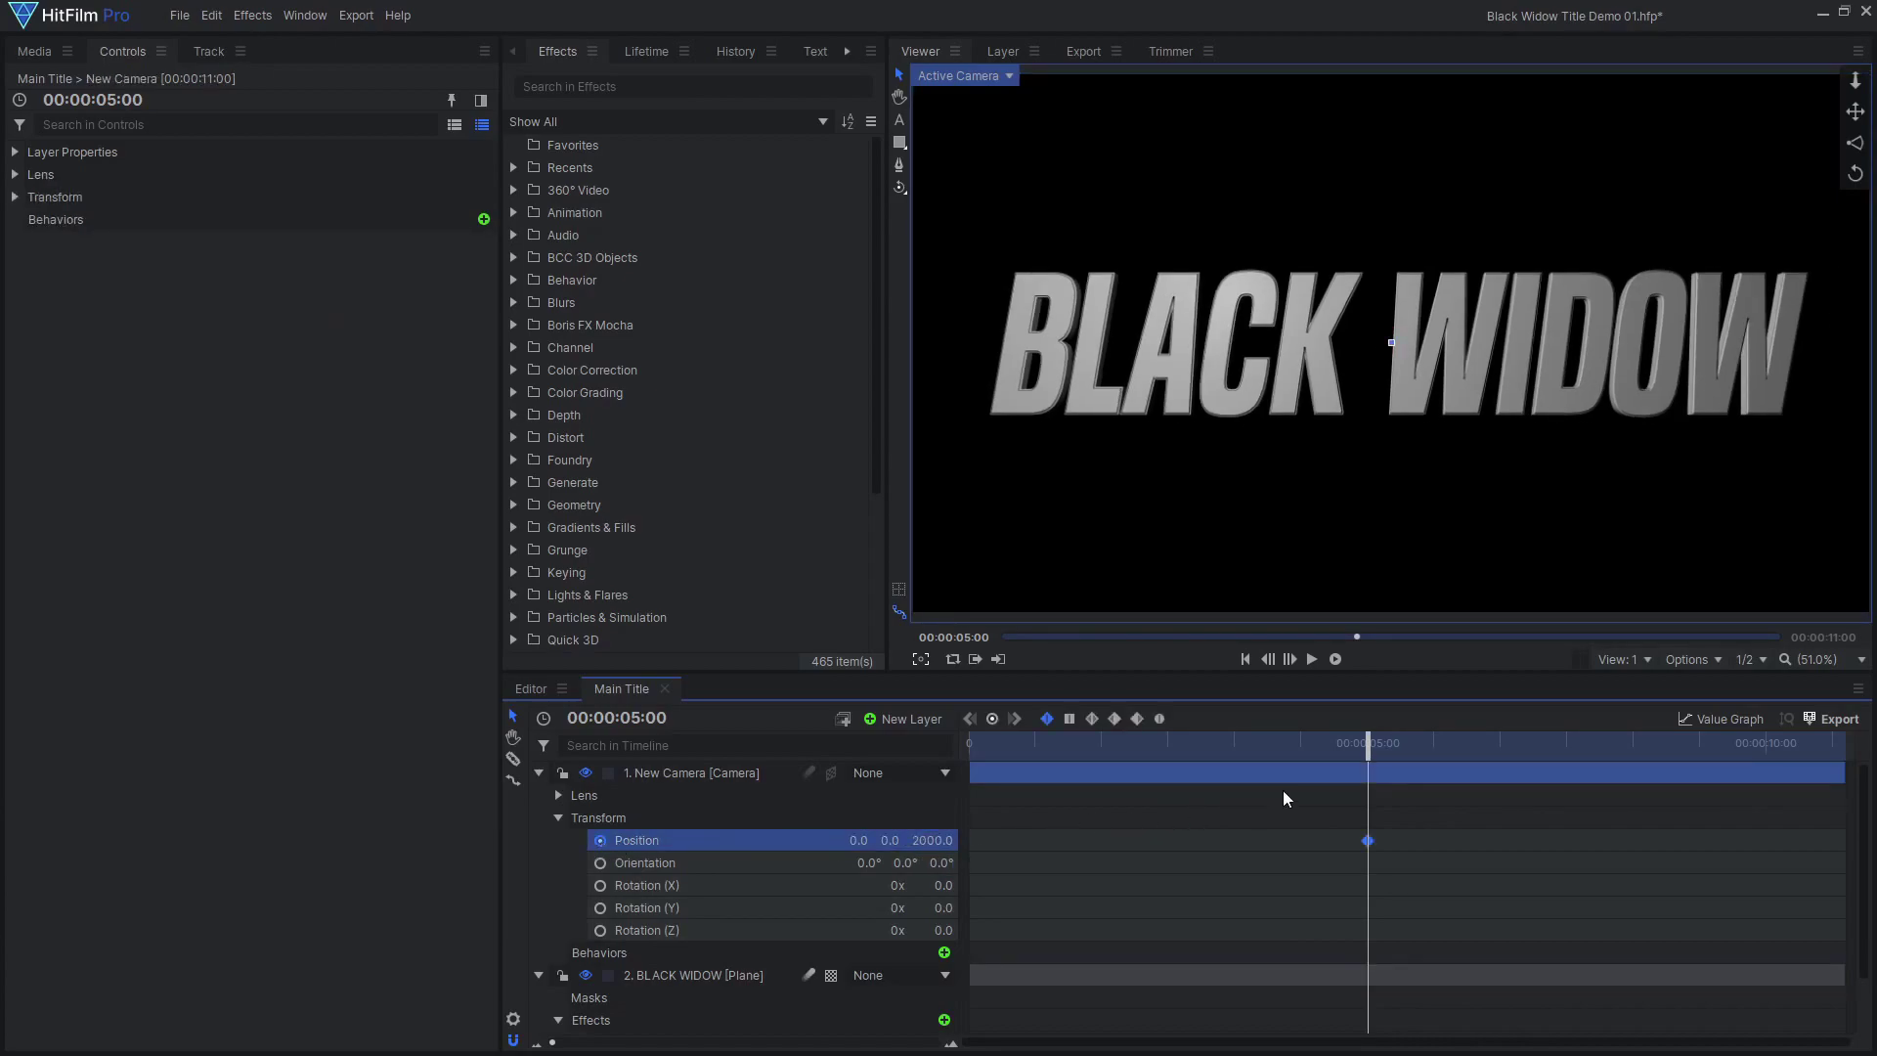
drag(1365, 752, 911, 766)
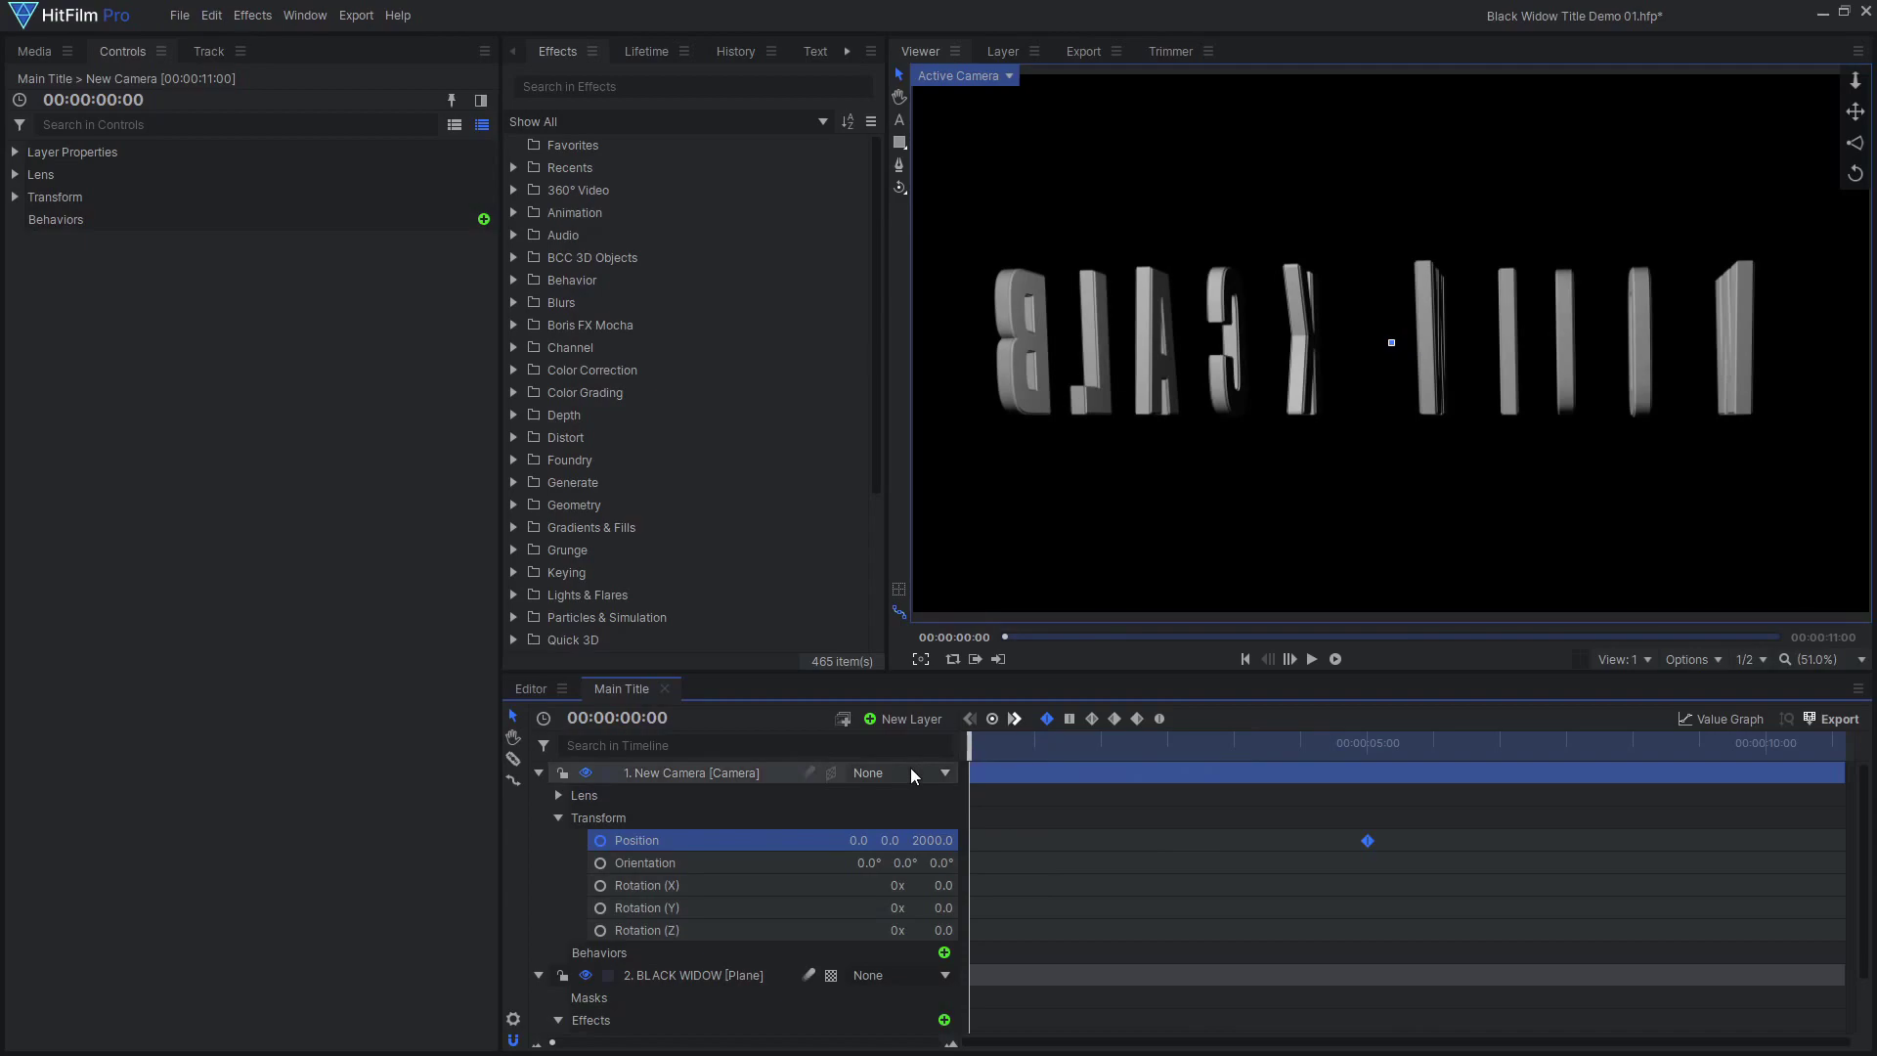
click(917, 837)
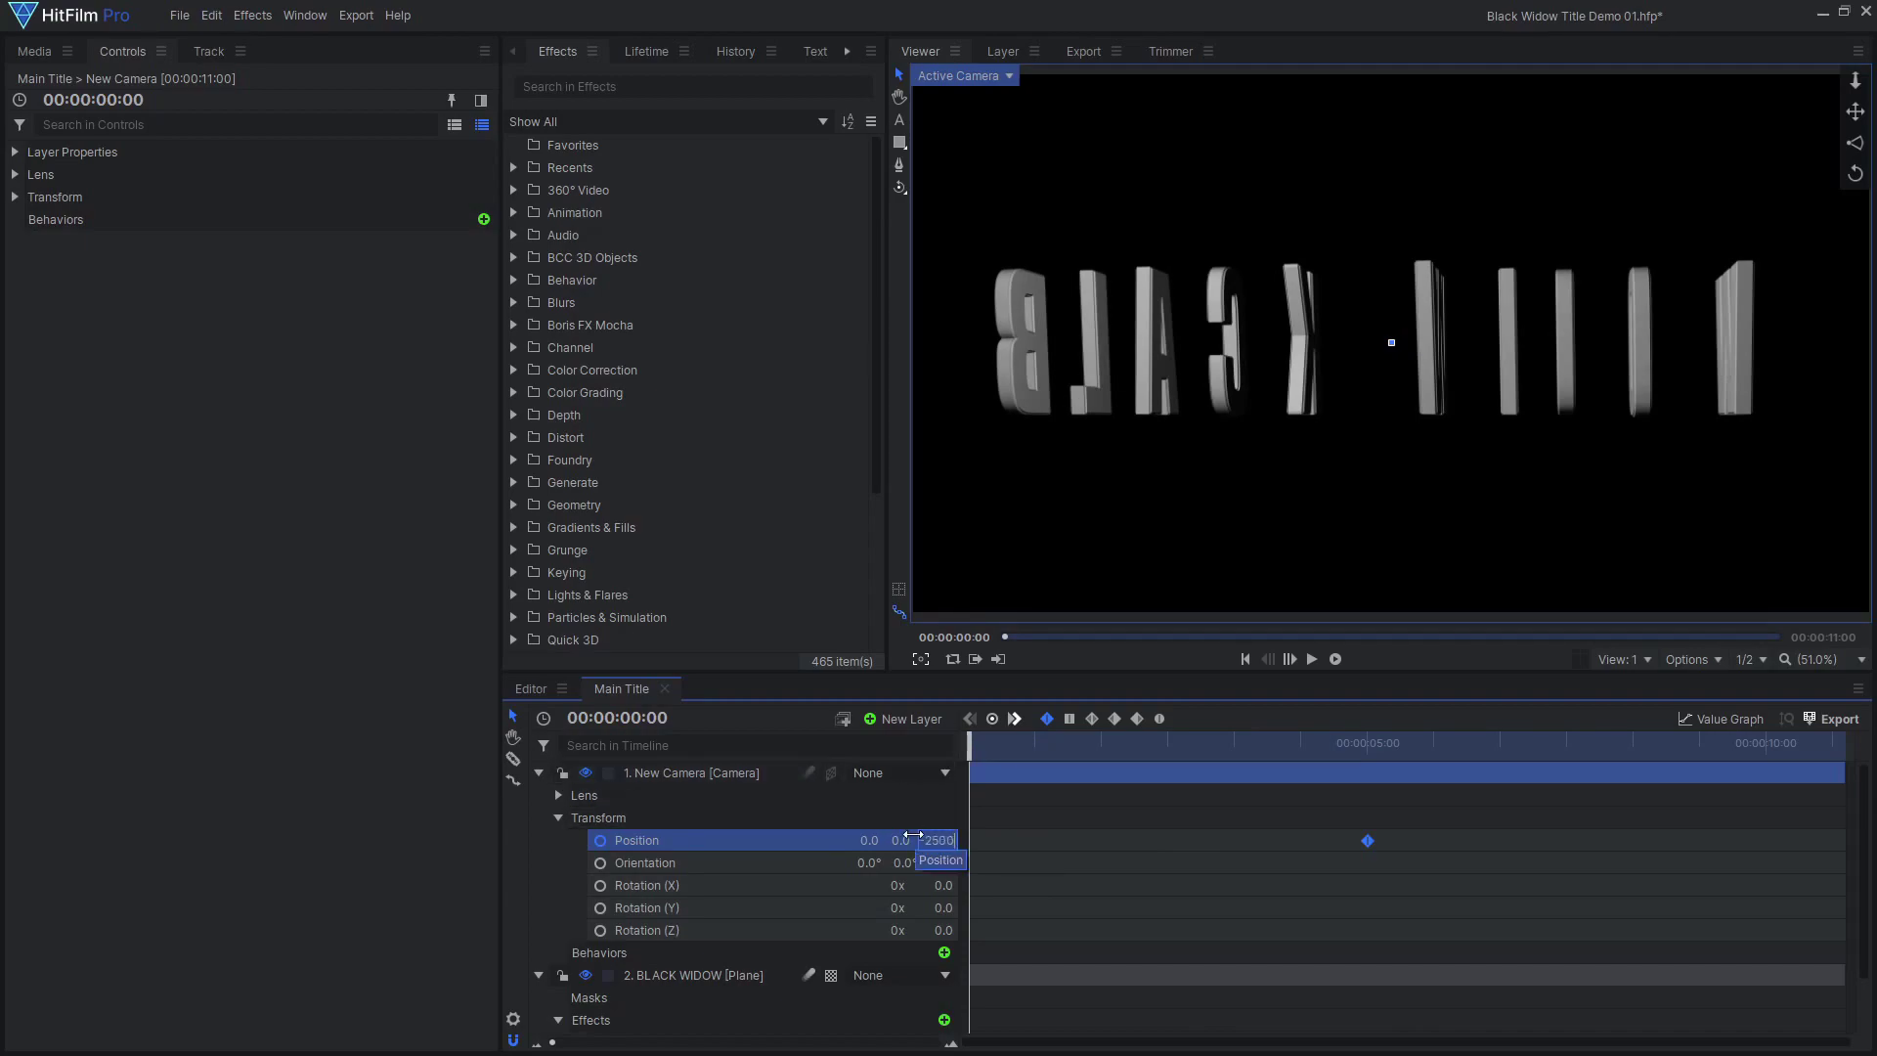
key(Return)
Add camera Position Z keyframes of 2250 at 7 s and 5000 at 9 s.
drag(973, 745, 1470, 750)
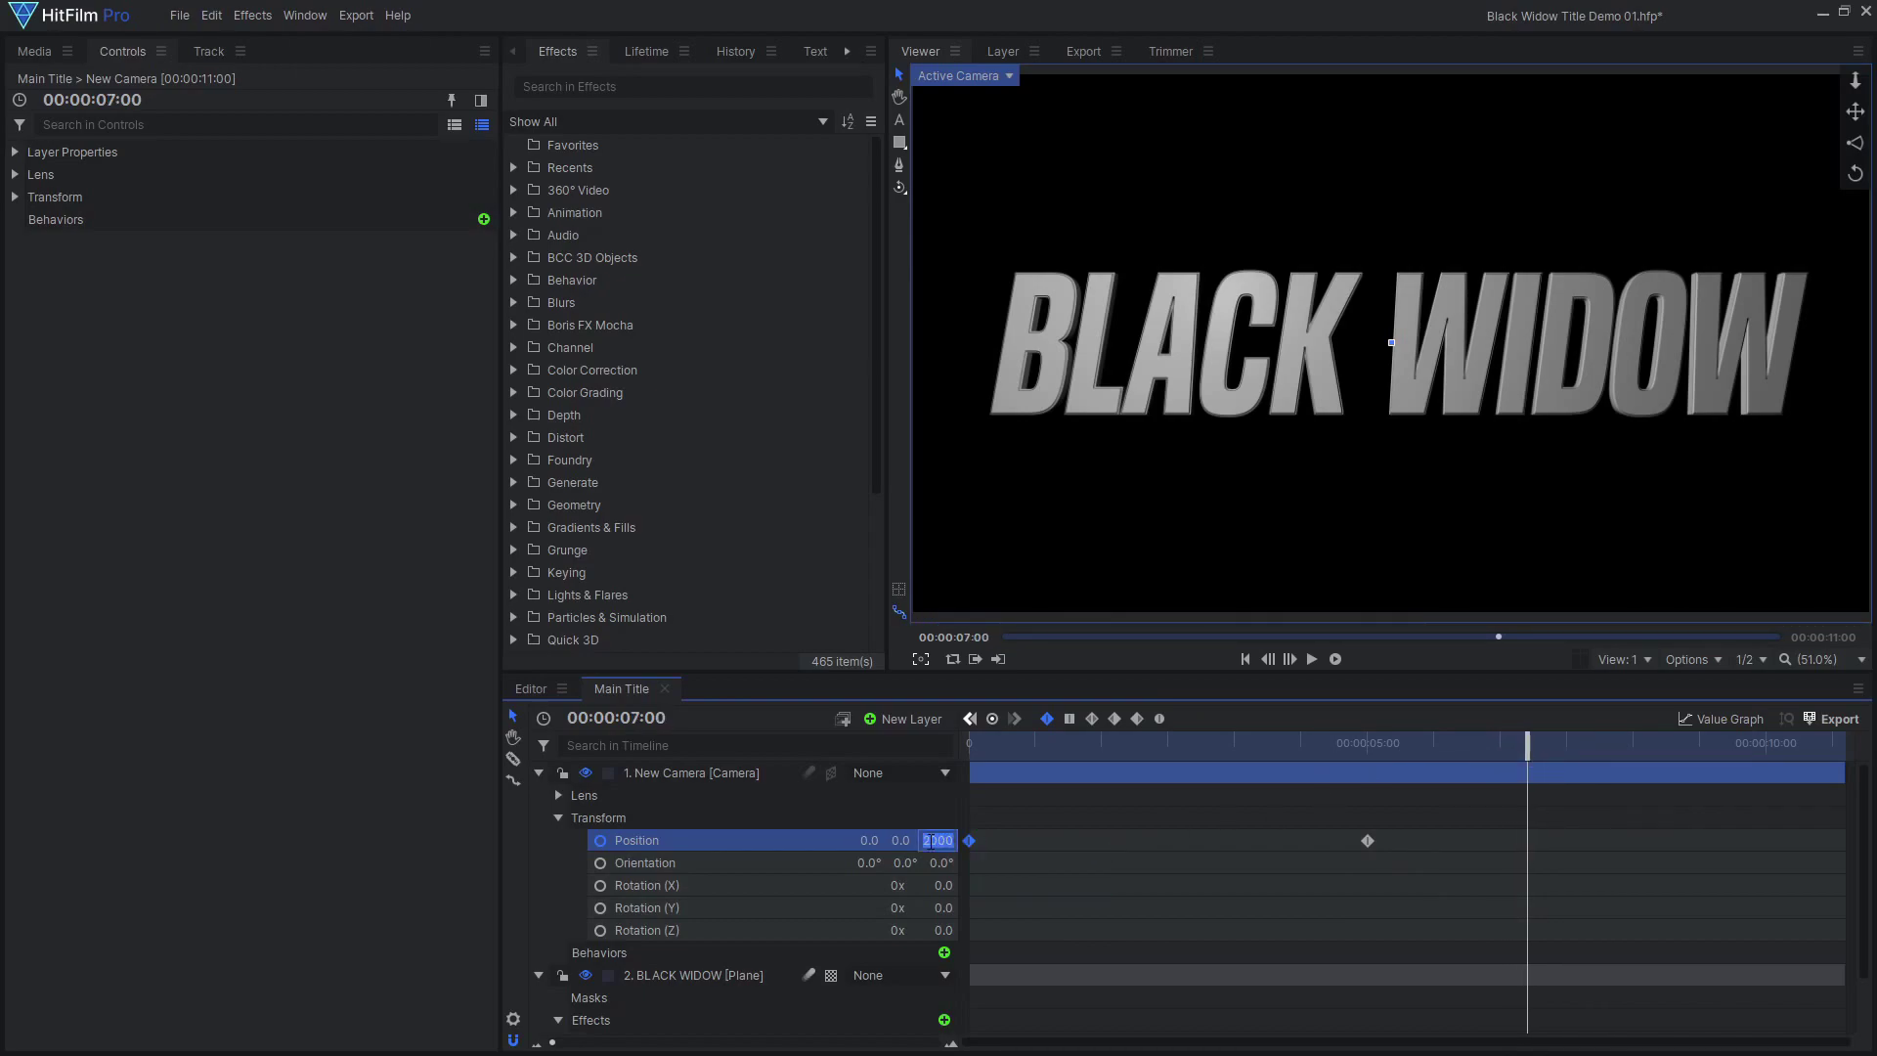
key(Return)
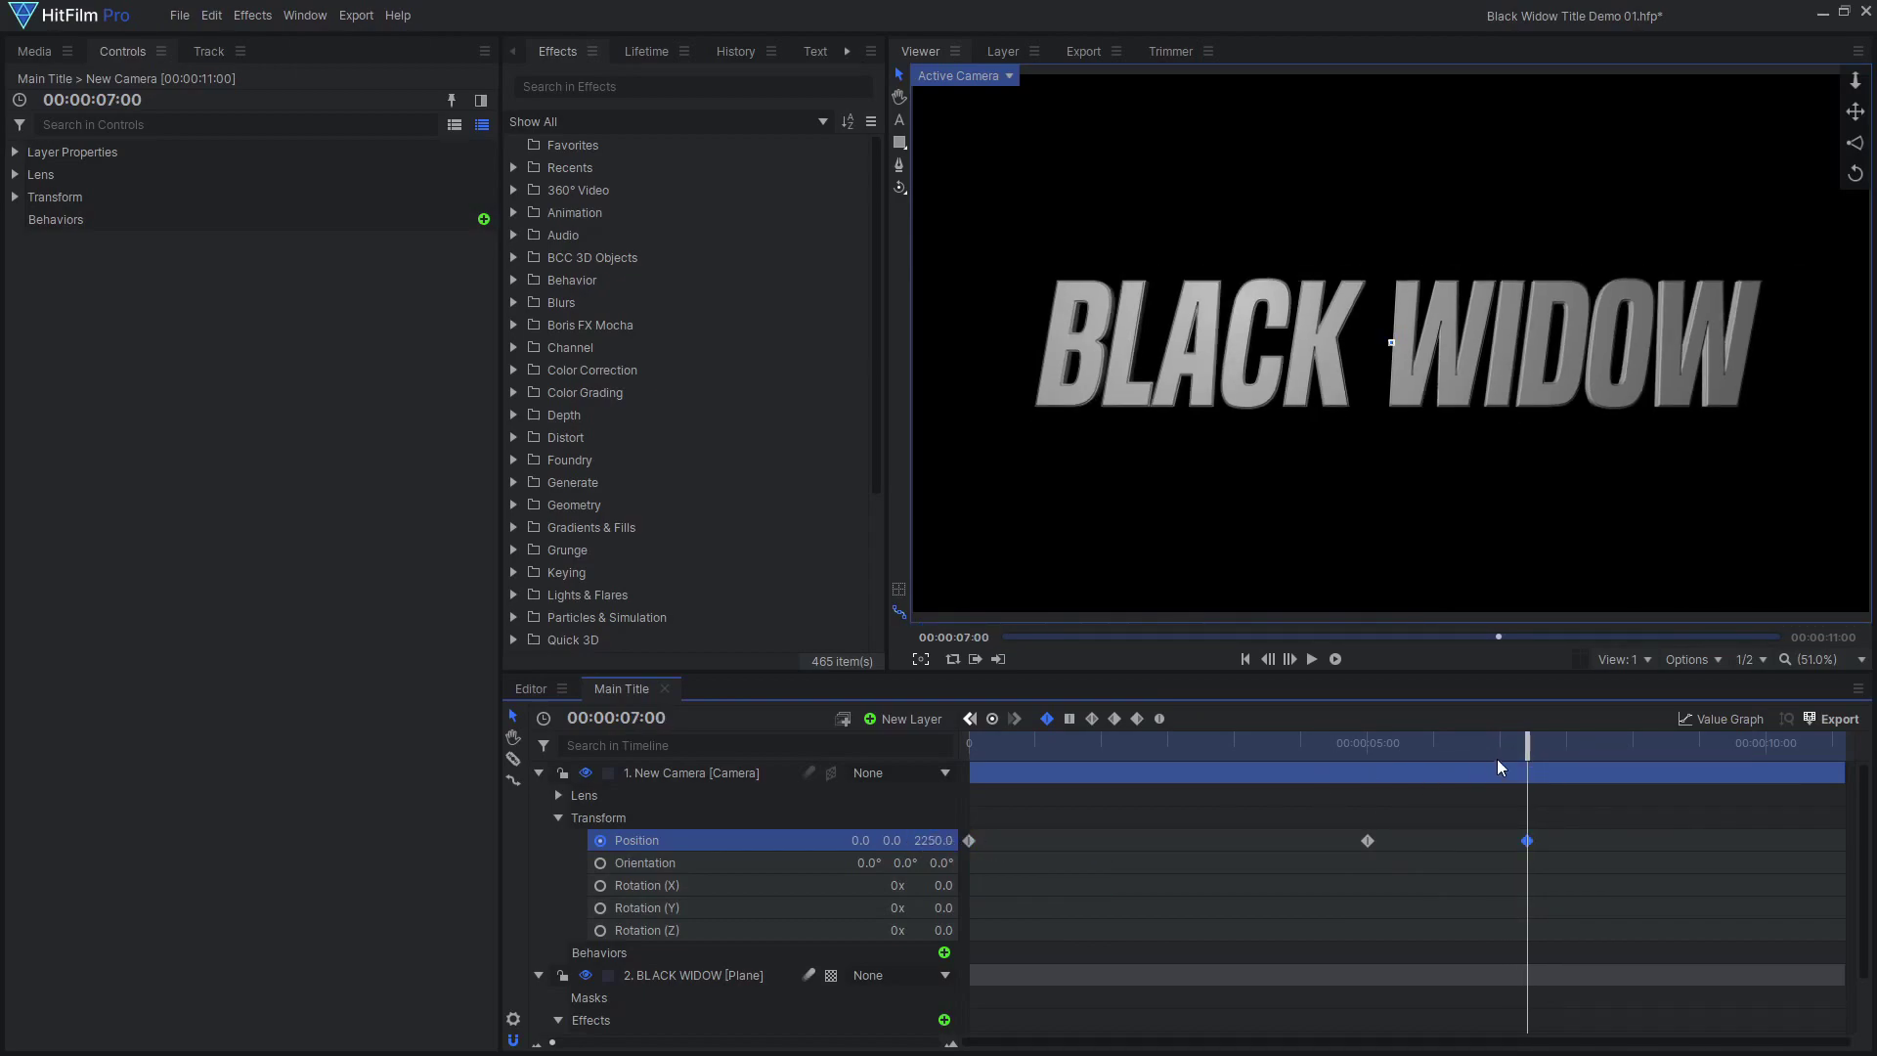
drag(1527, 747, 1686, 746)
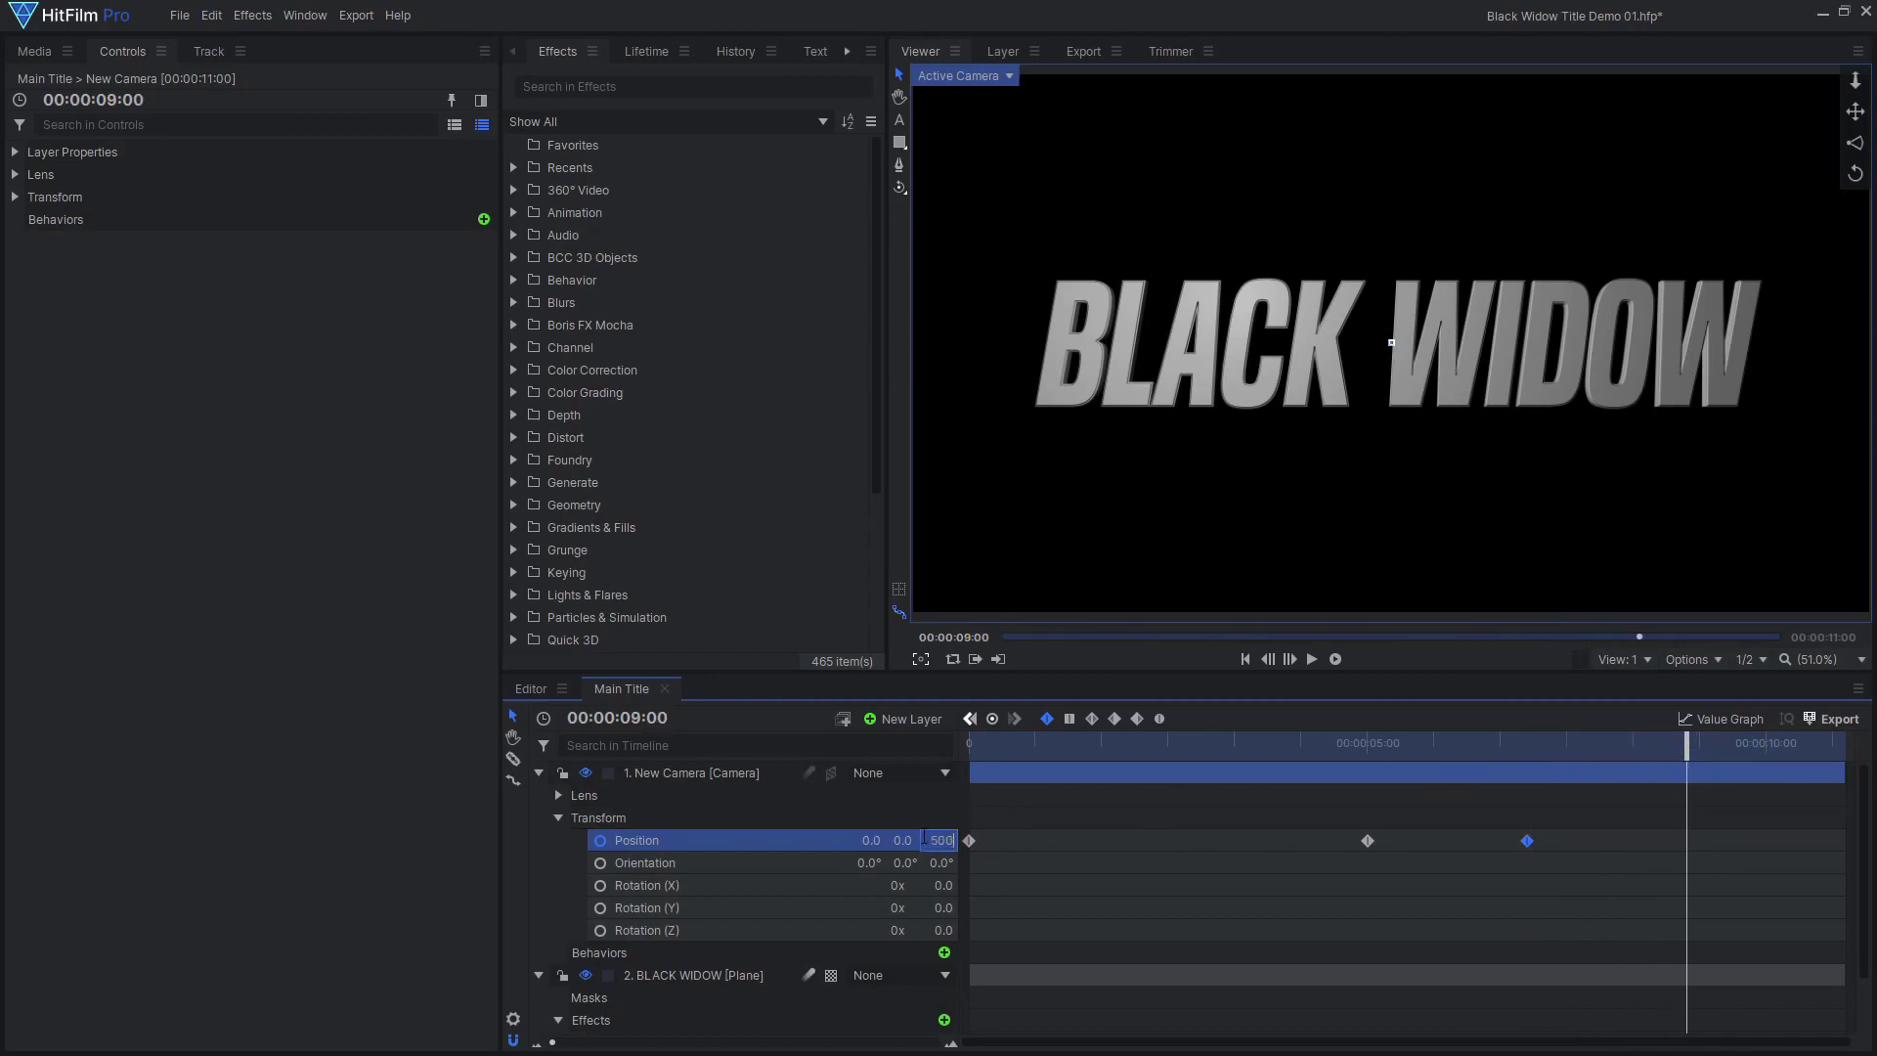
key(Return)
drag(1686, 745, 1860, 766)
click(926, 842)
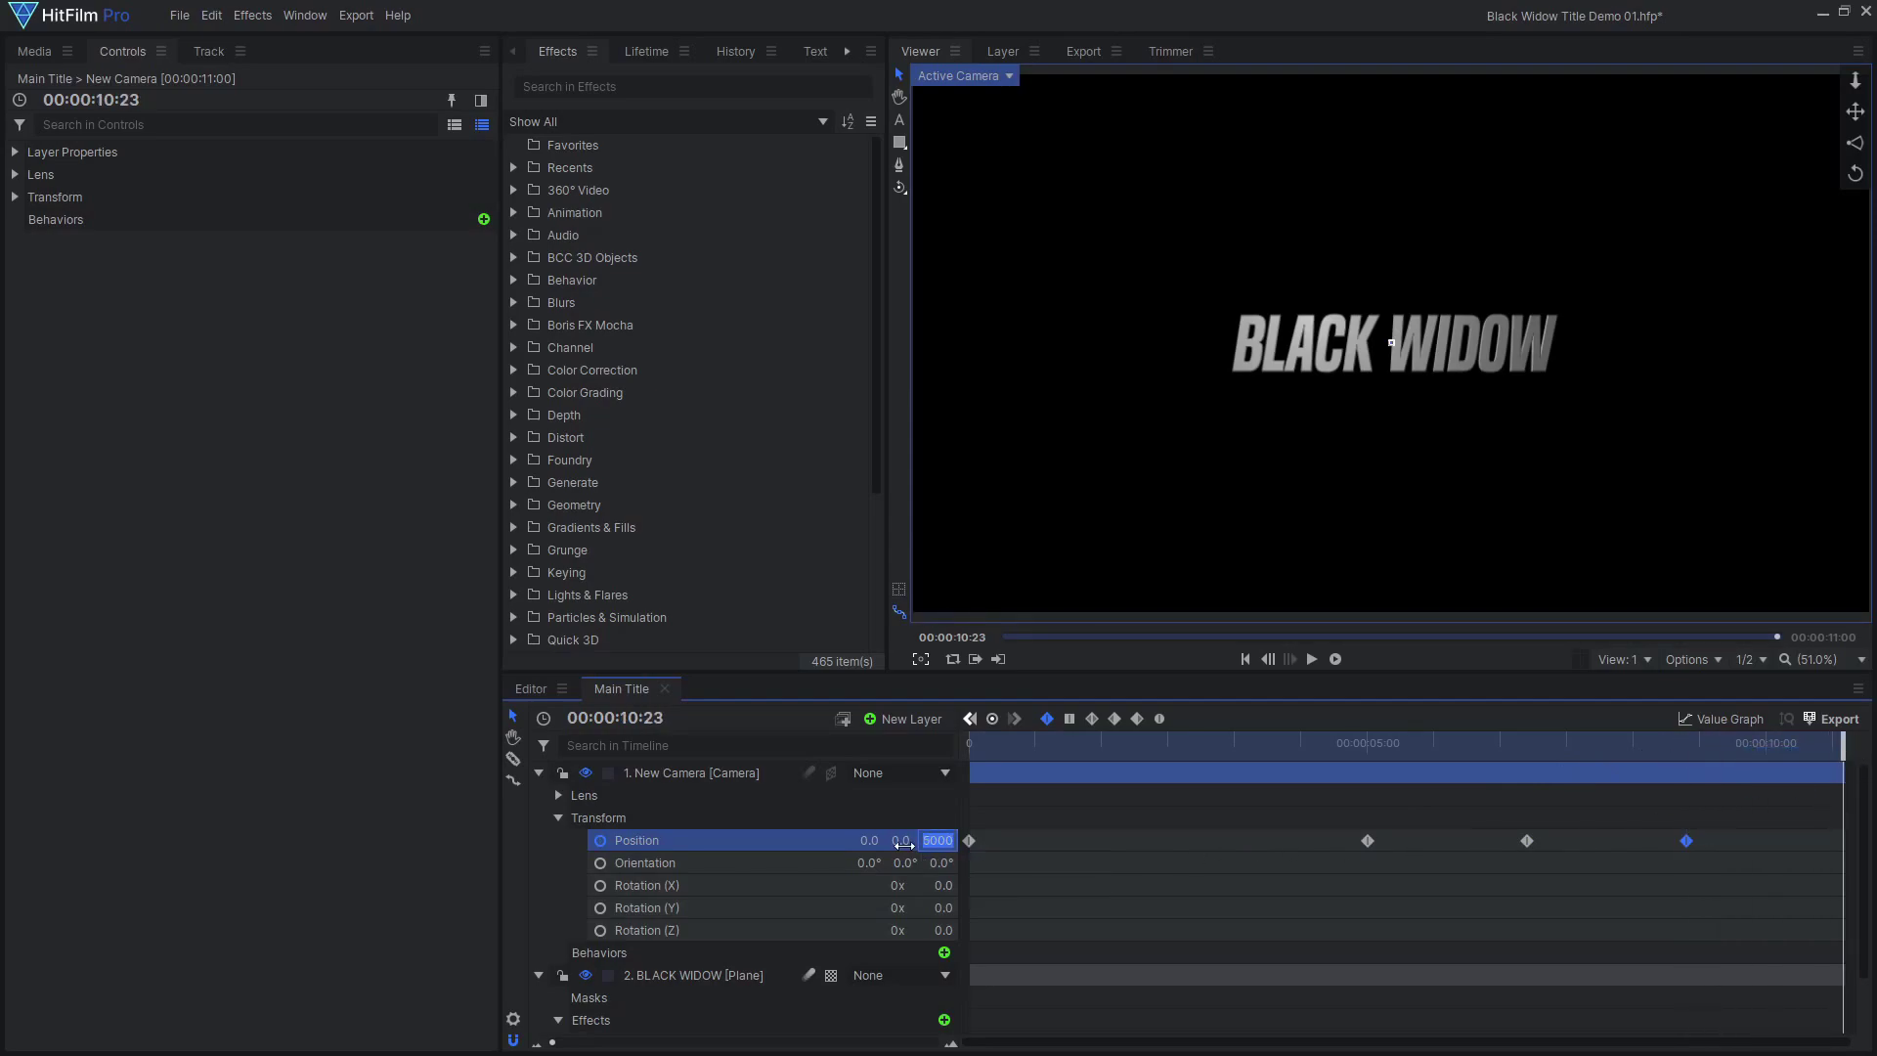
Set a final camera Z keyframe of 5250 and play back the camera move.
text(5250)
key(Return)
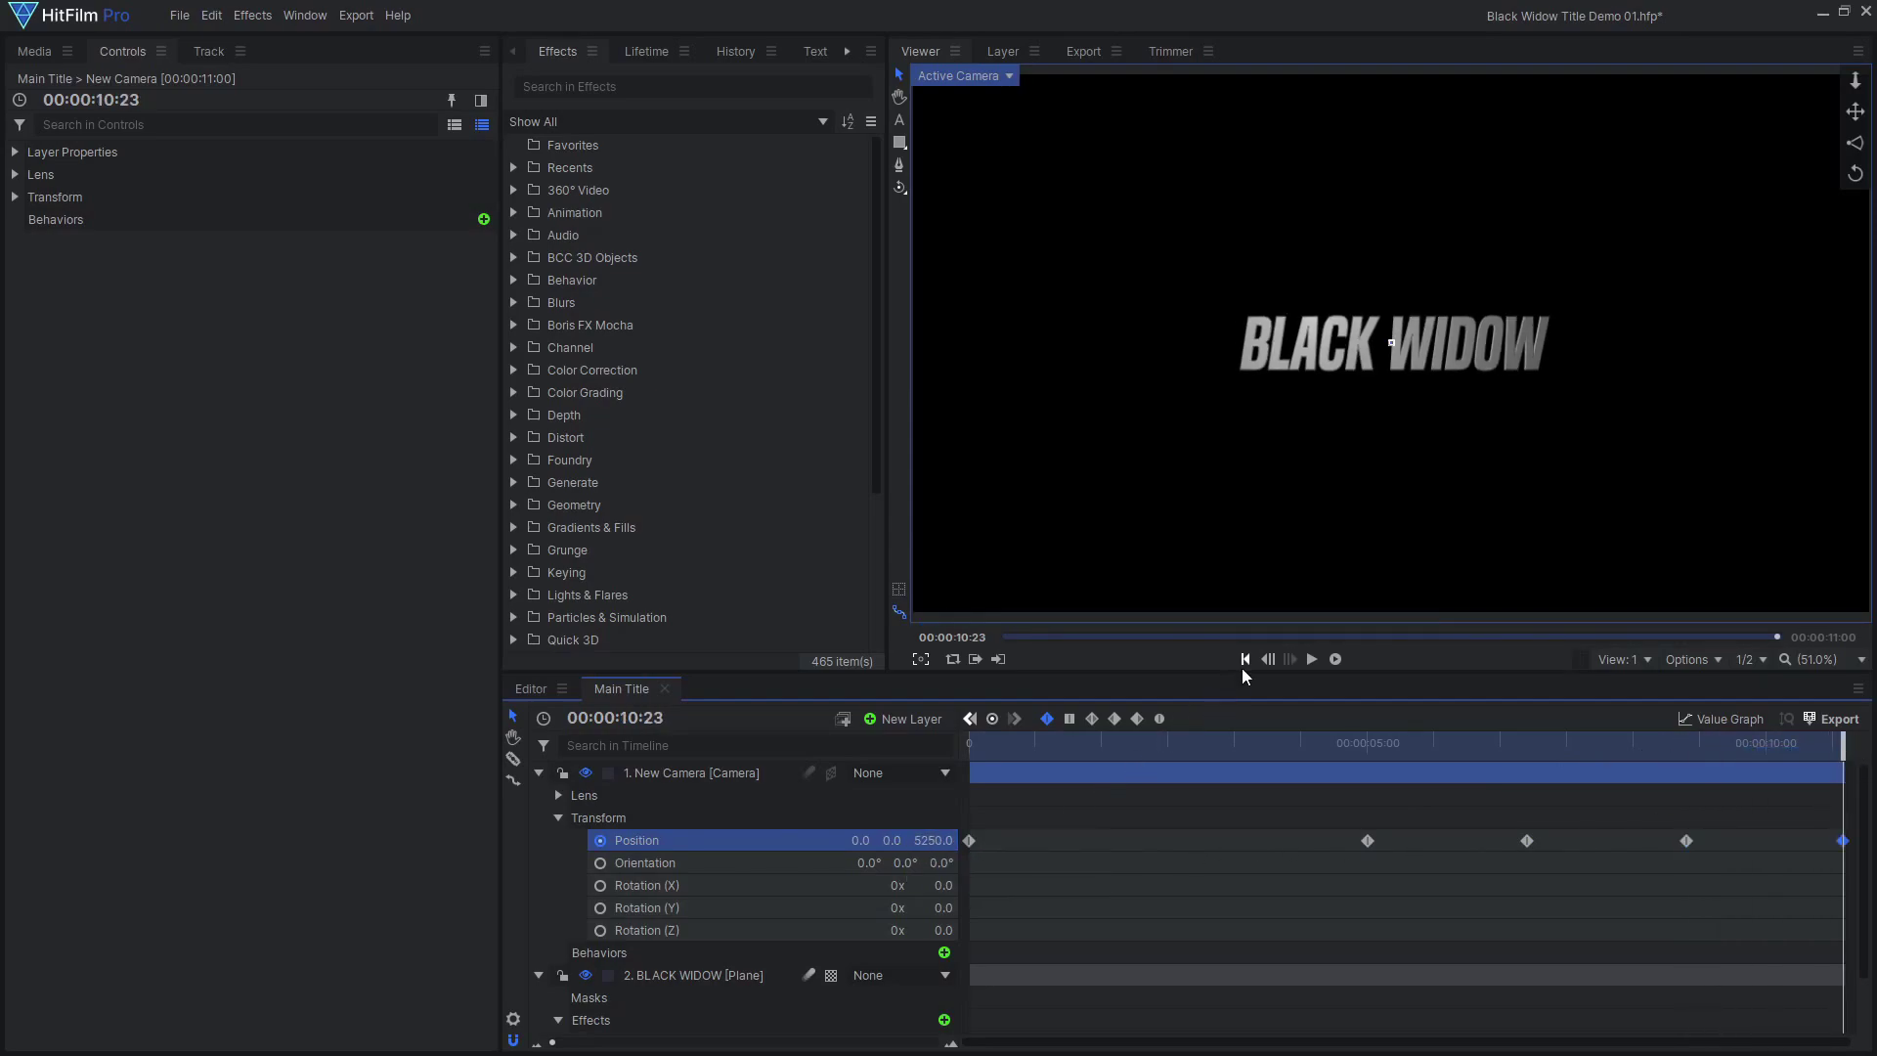
click(1244, 661)
click(1311, 660)
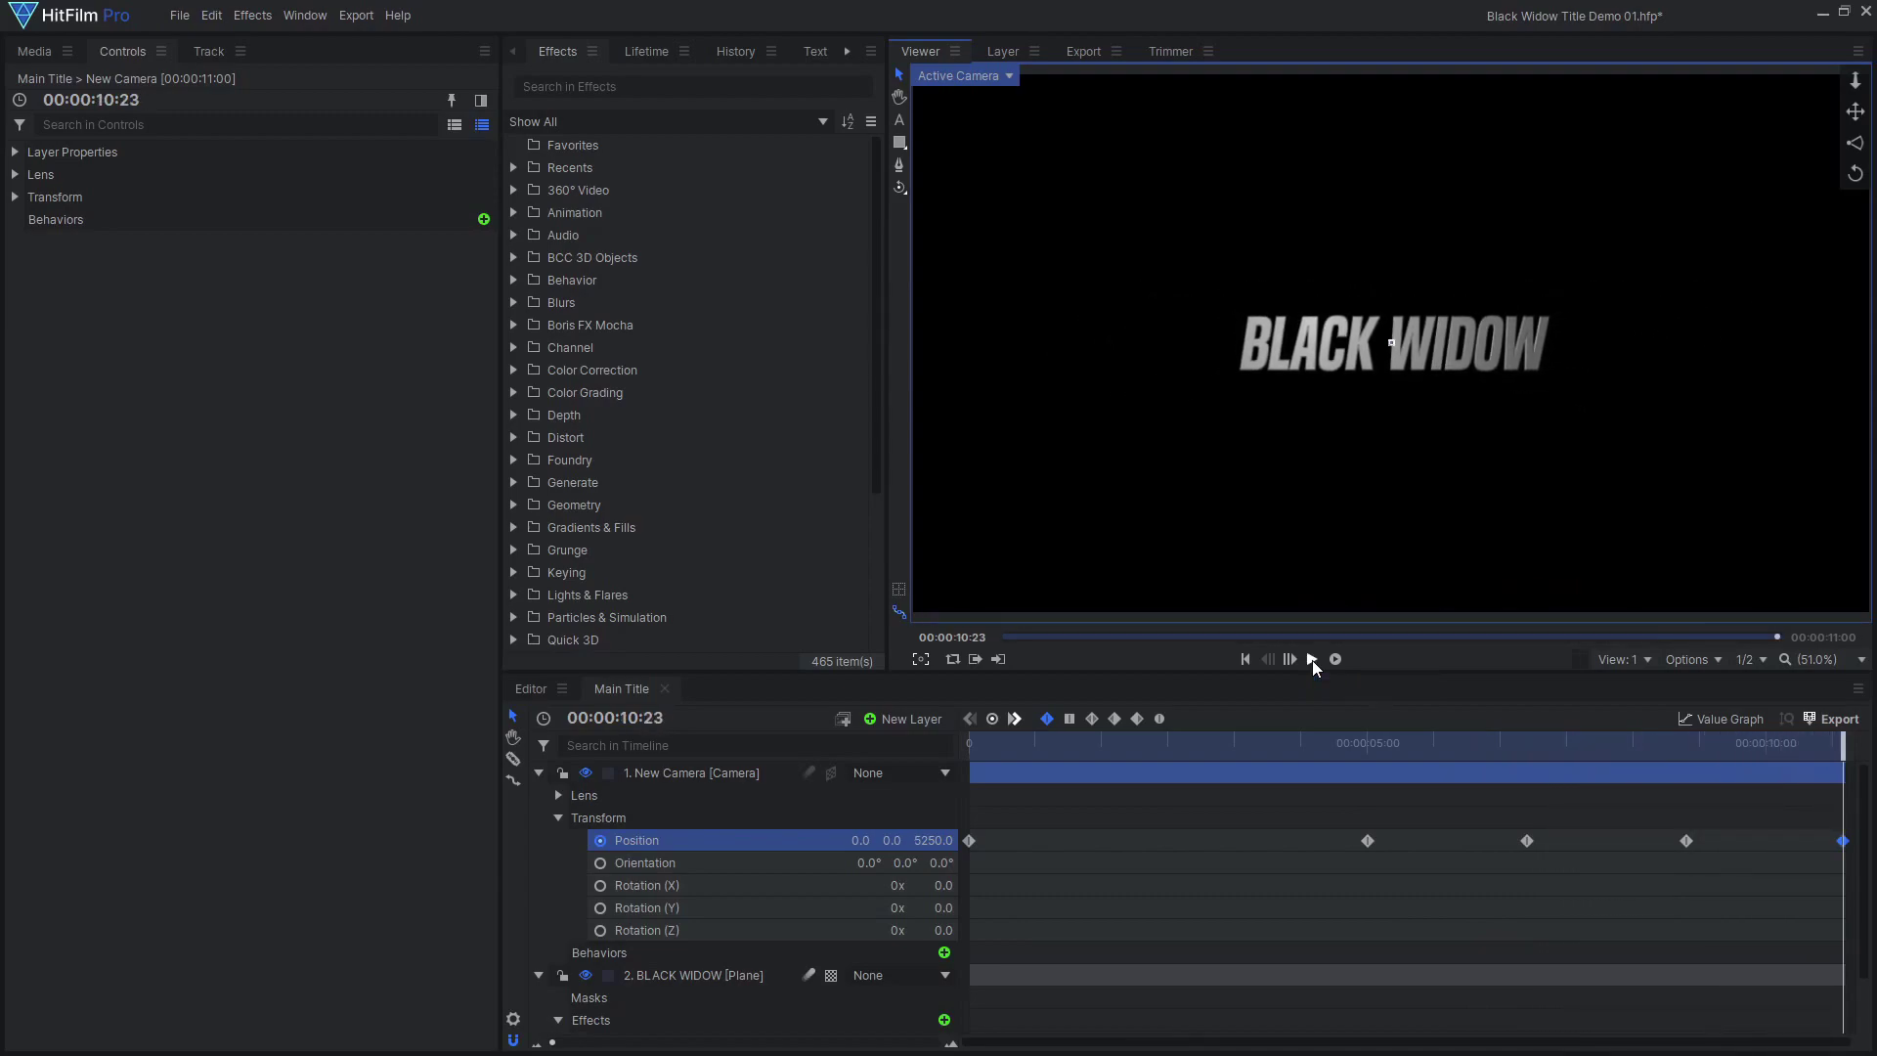
Smooth the value-graph curve through the 5 s and later camera keyframes.
click(1716, 719)
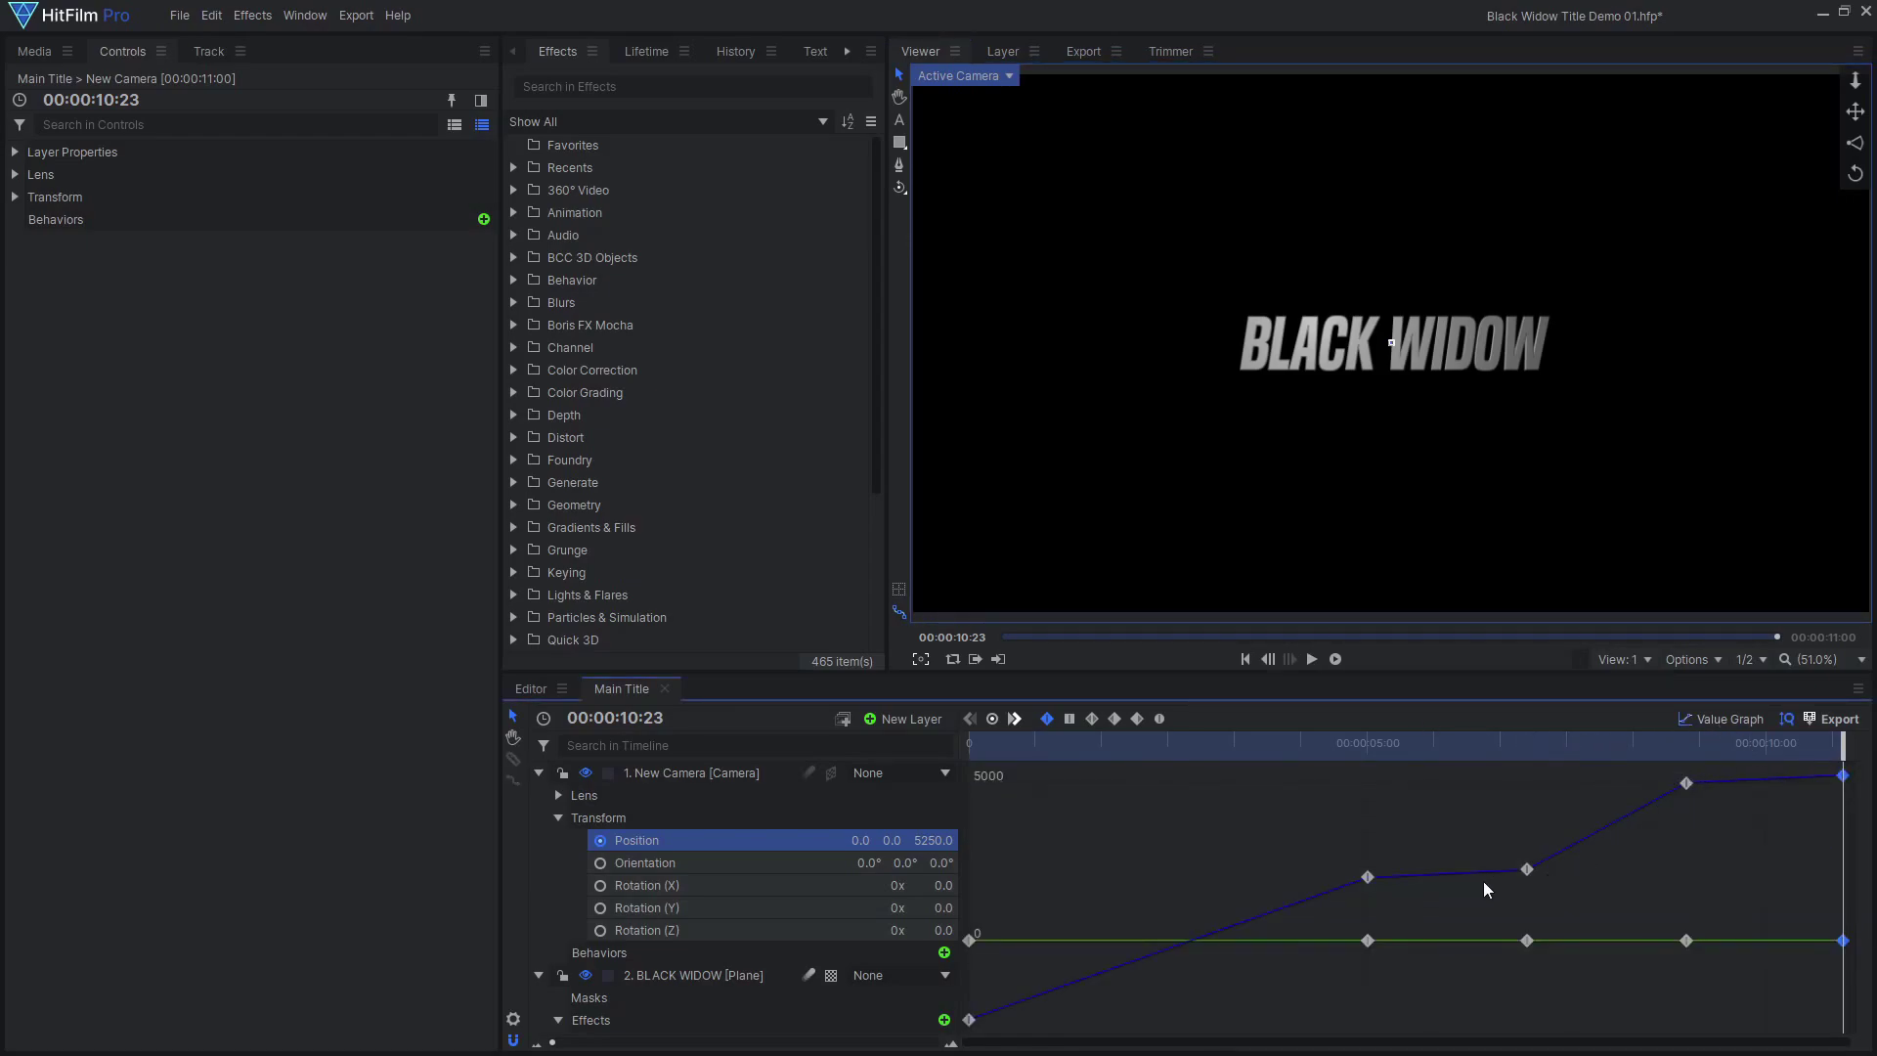
click(1367, 877)
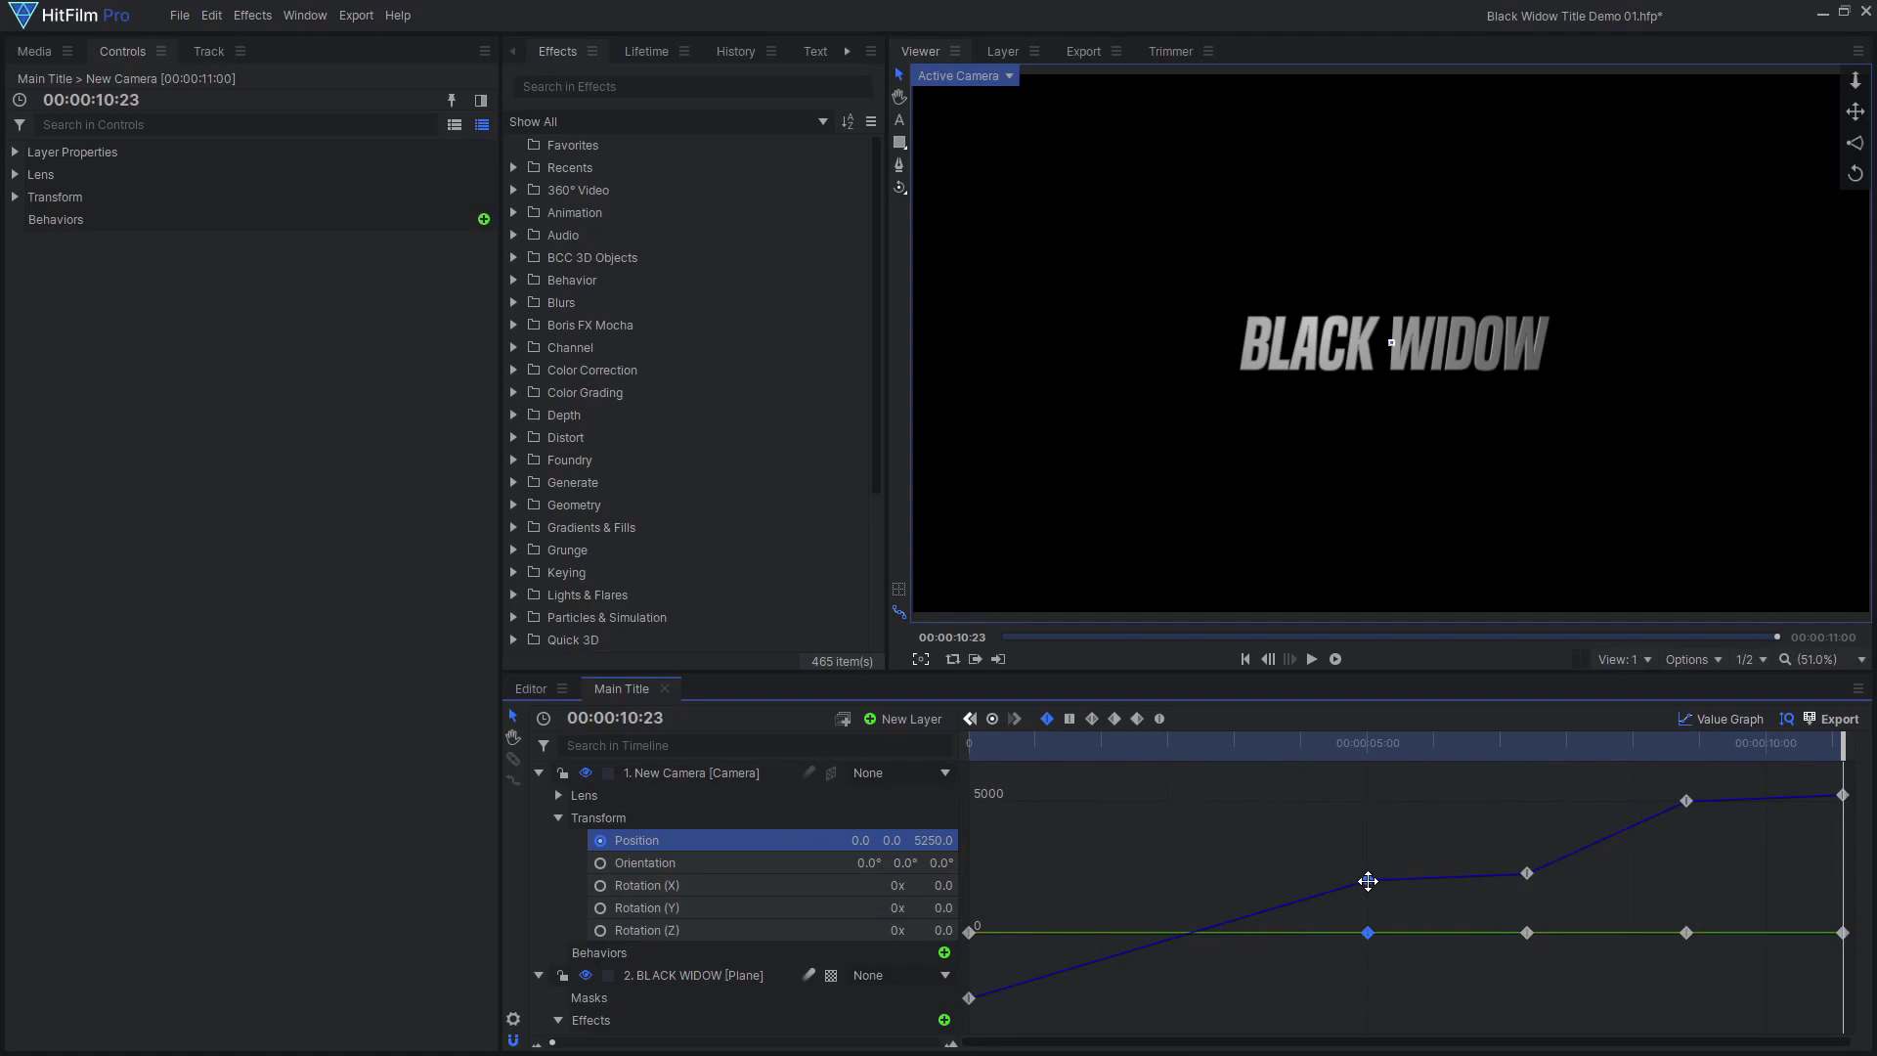
click(1112, 717)
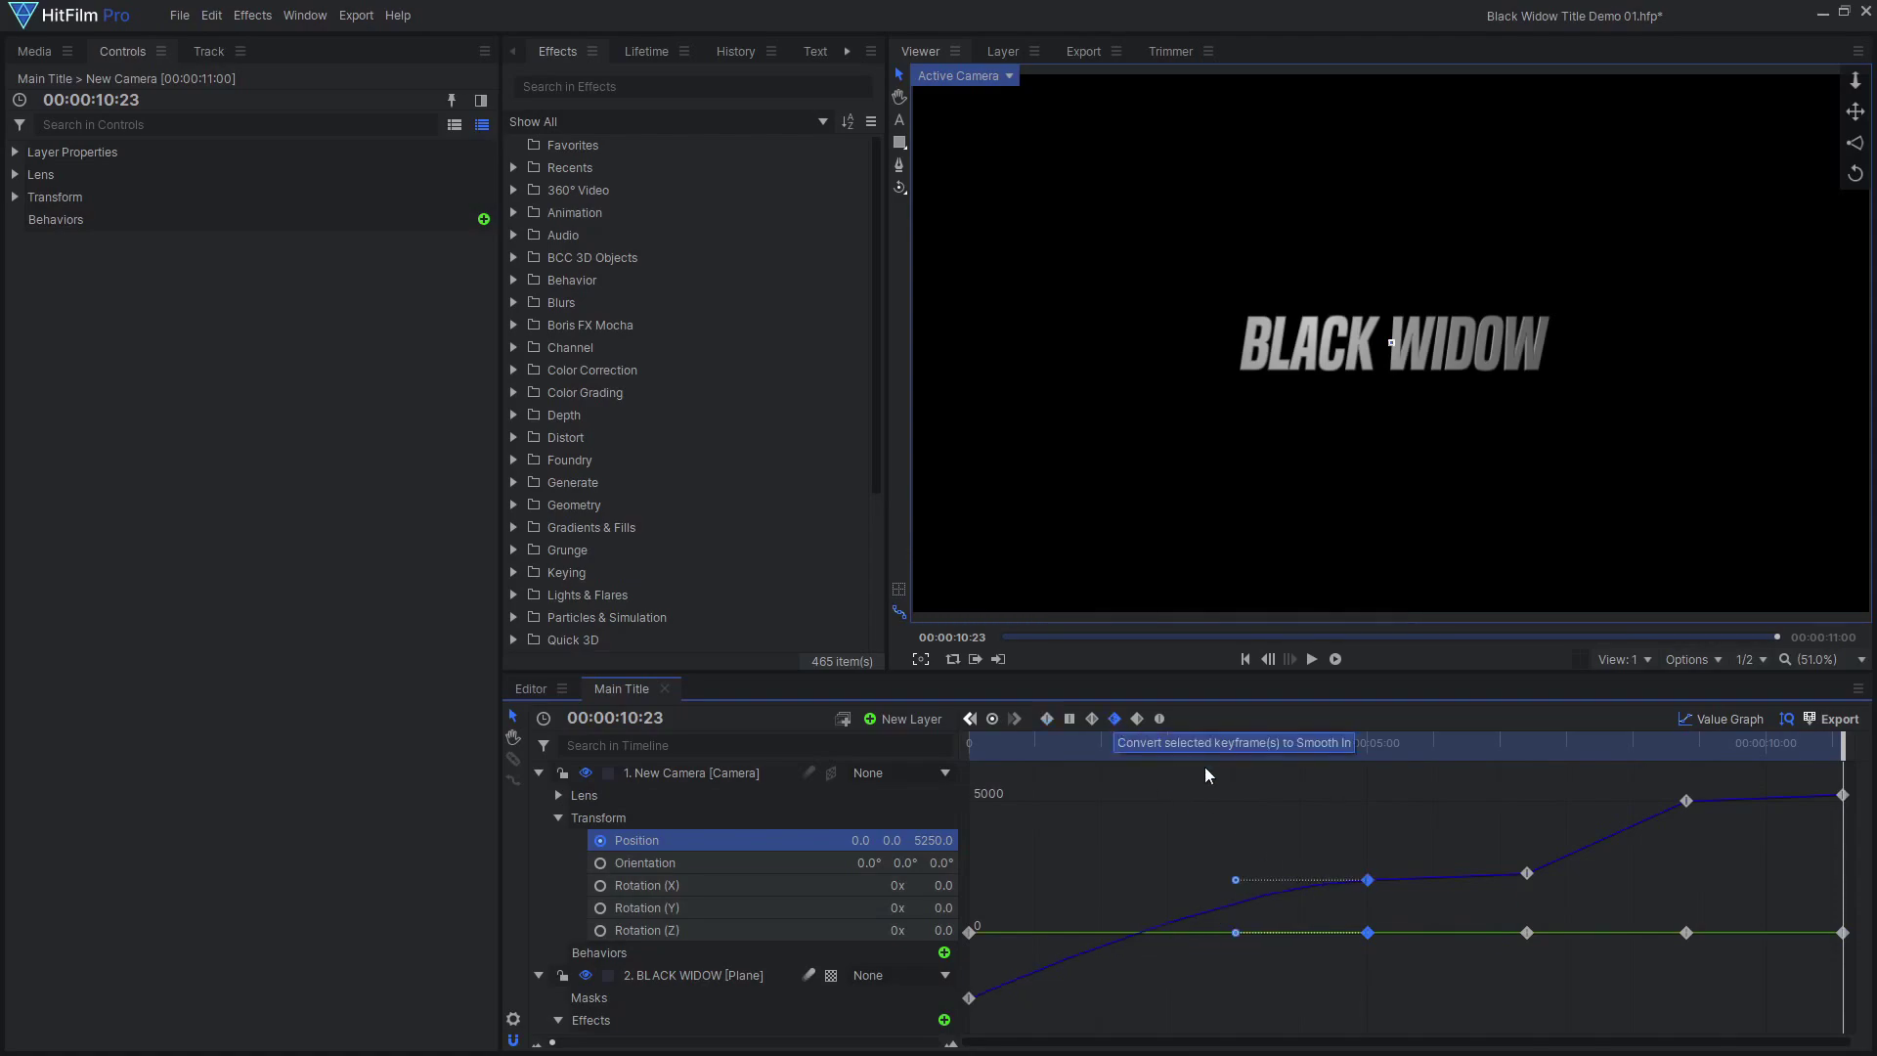
click(1686, 801)
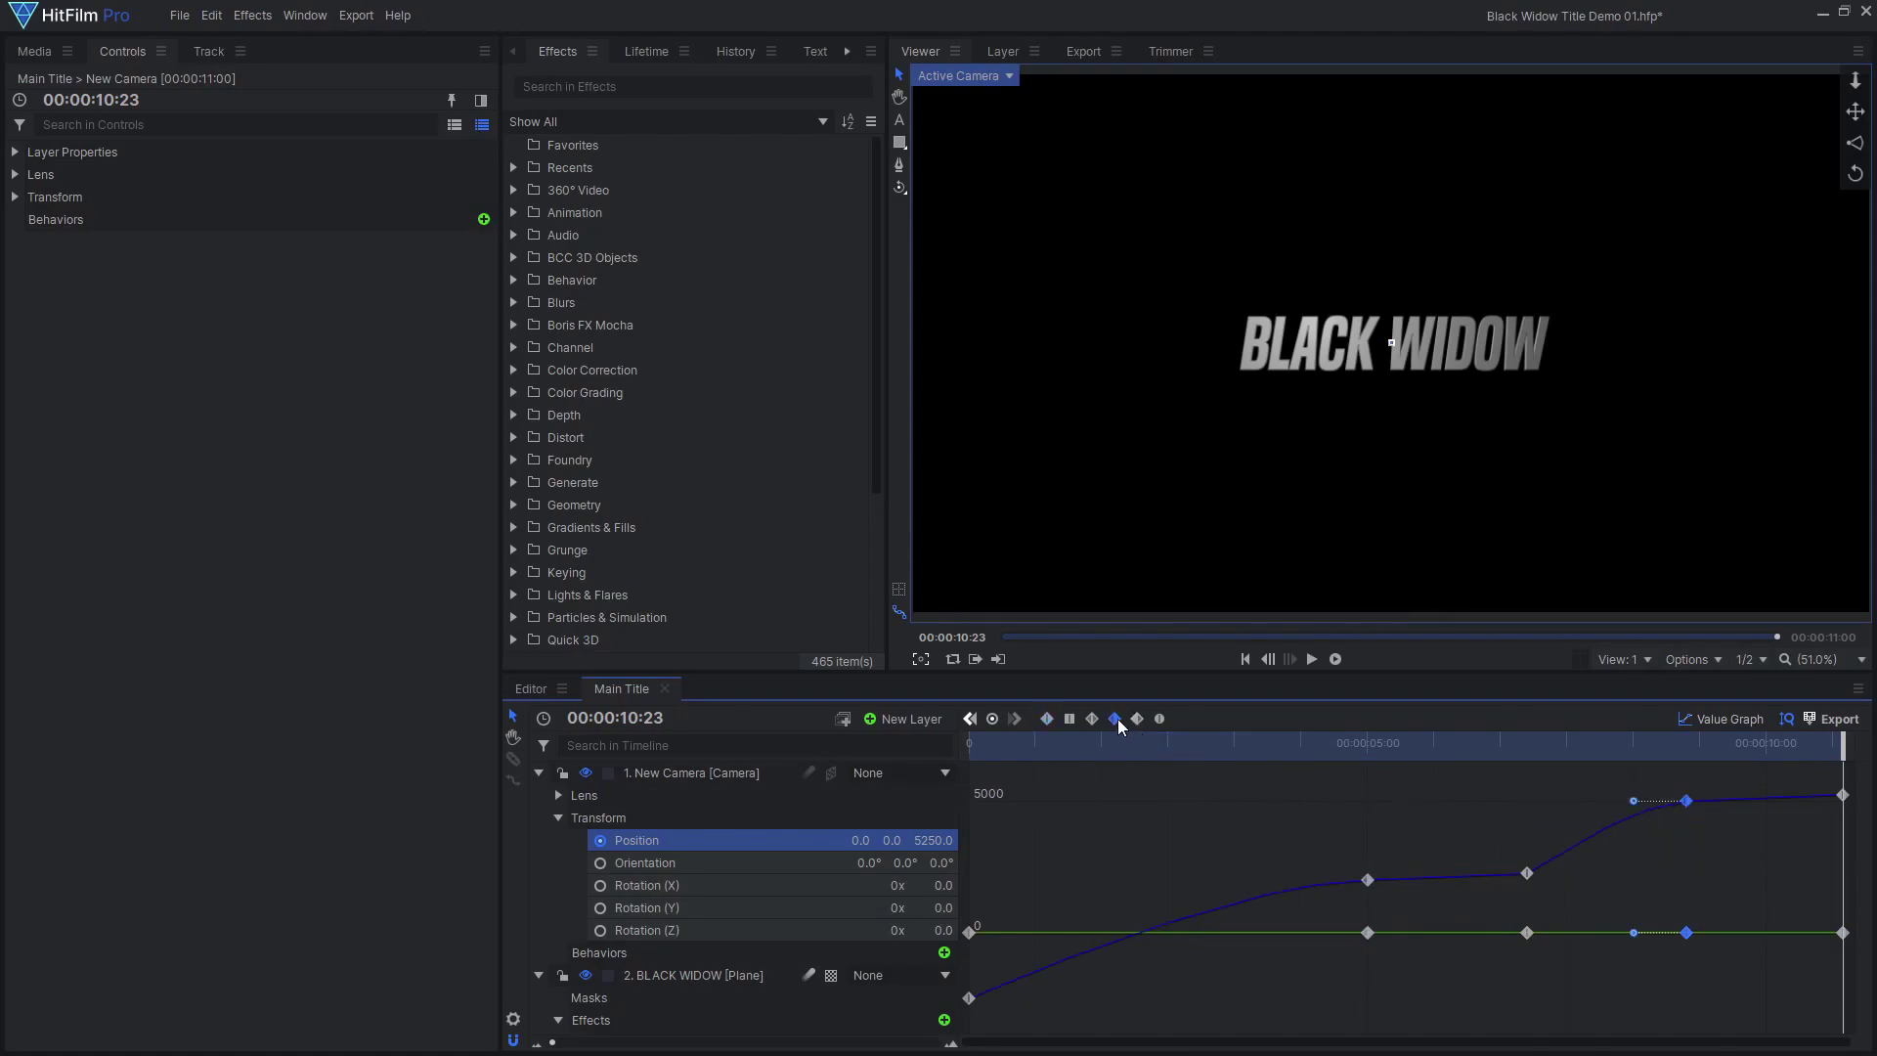
click(1527, 872)
Enlarge the value graph and lengthen the keyframe easing handles to soften the camera move.
drag(1504, 671, 1511, 284)
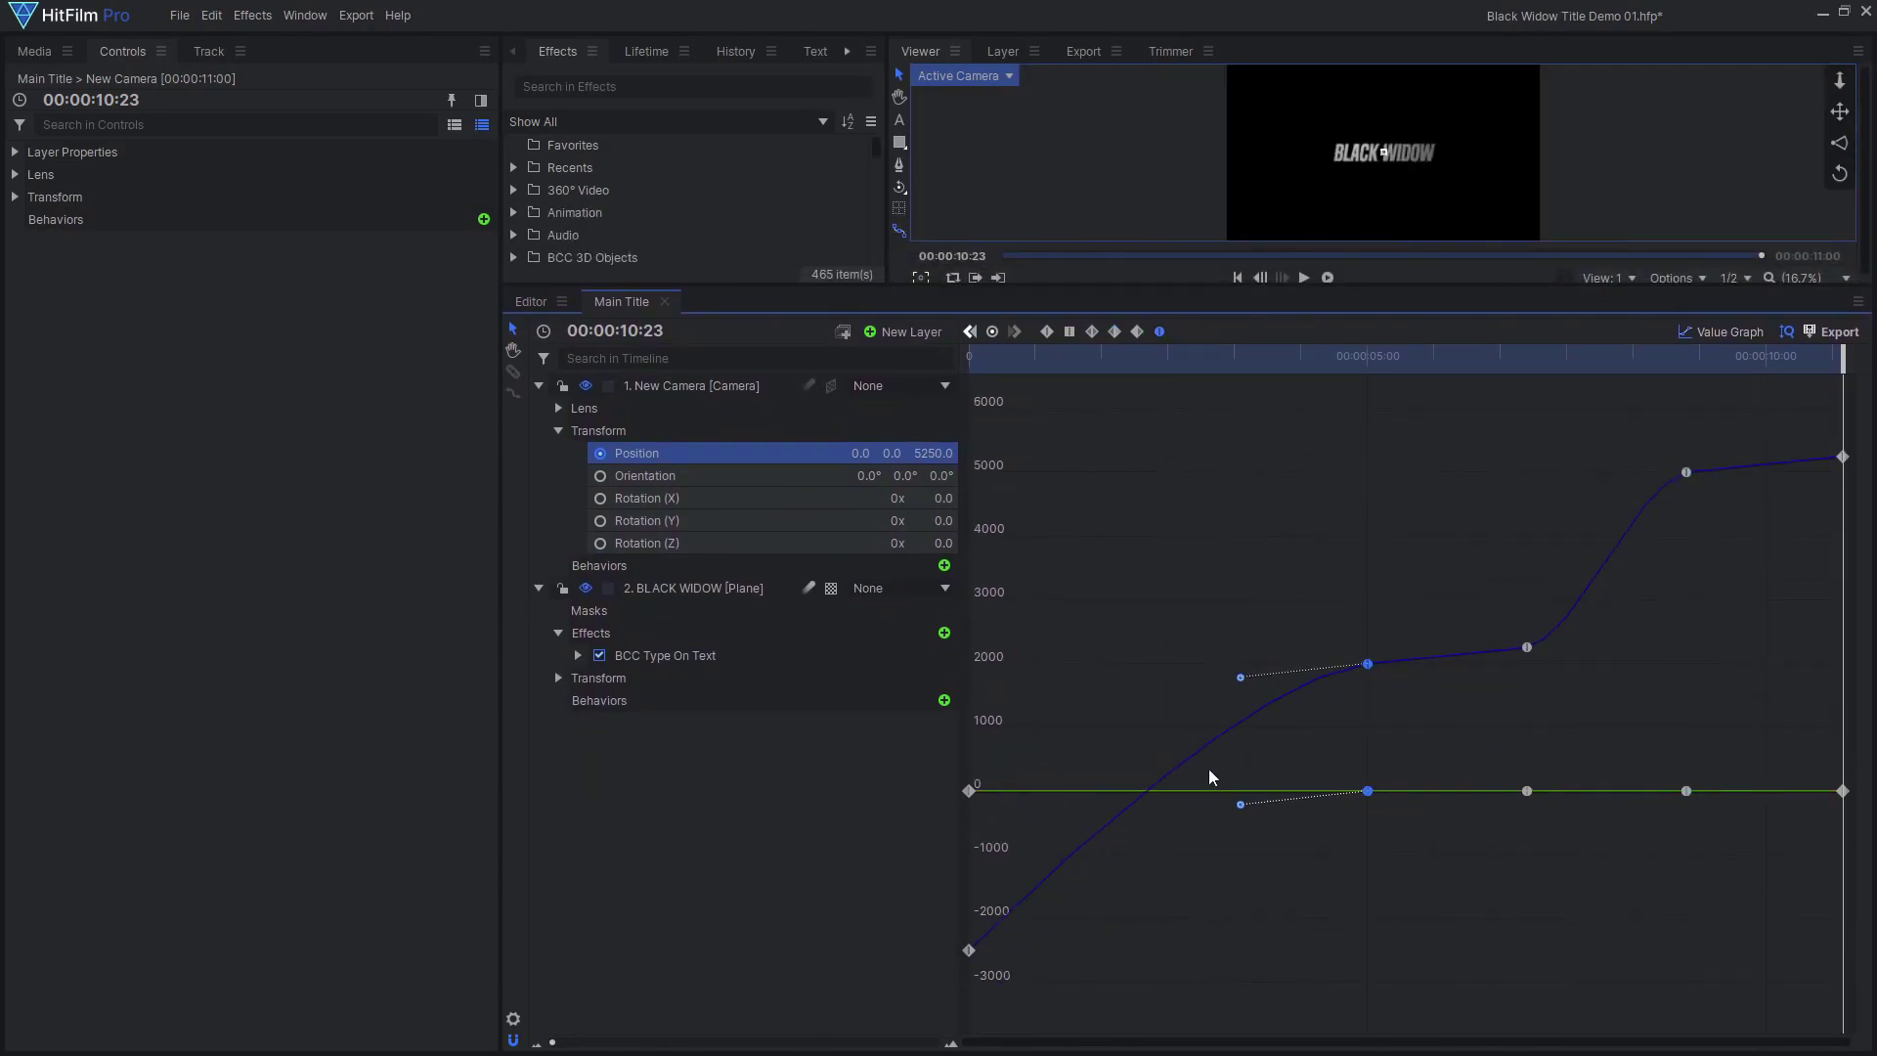
drag(1581, 636, 1646, 643)
click(1635, 484)
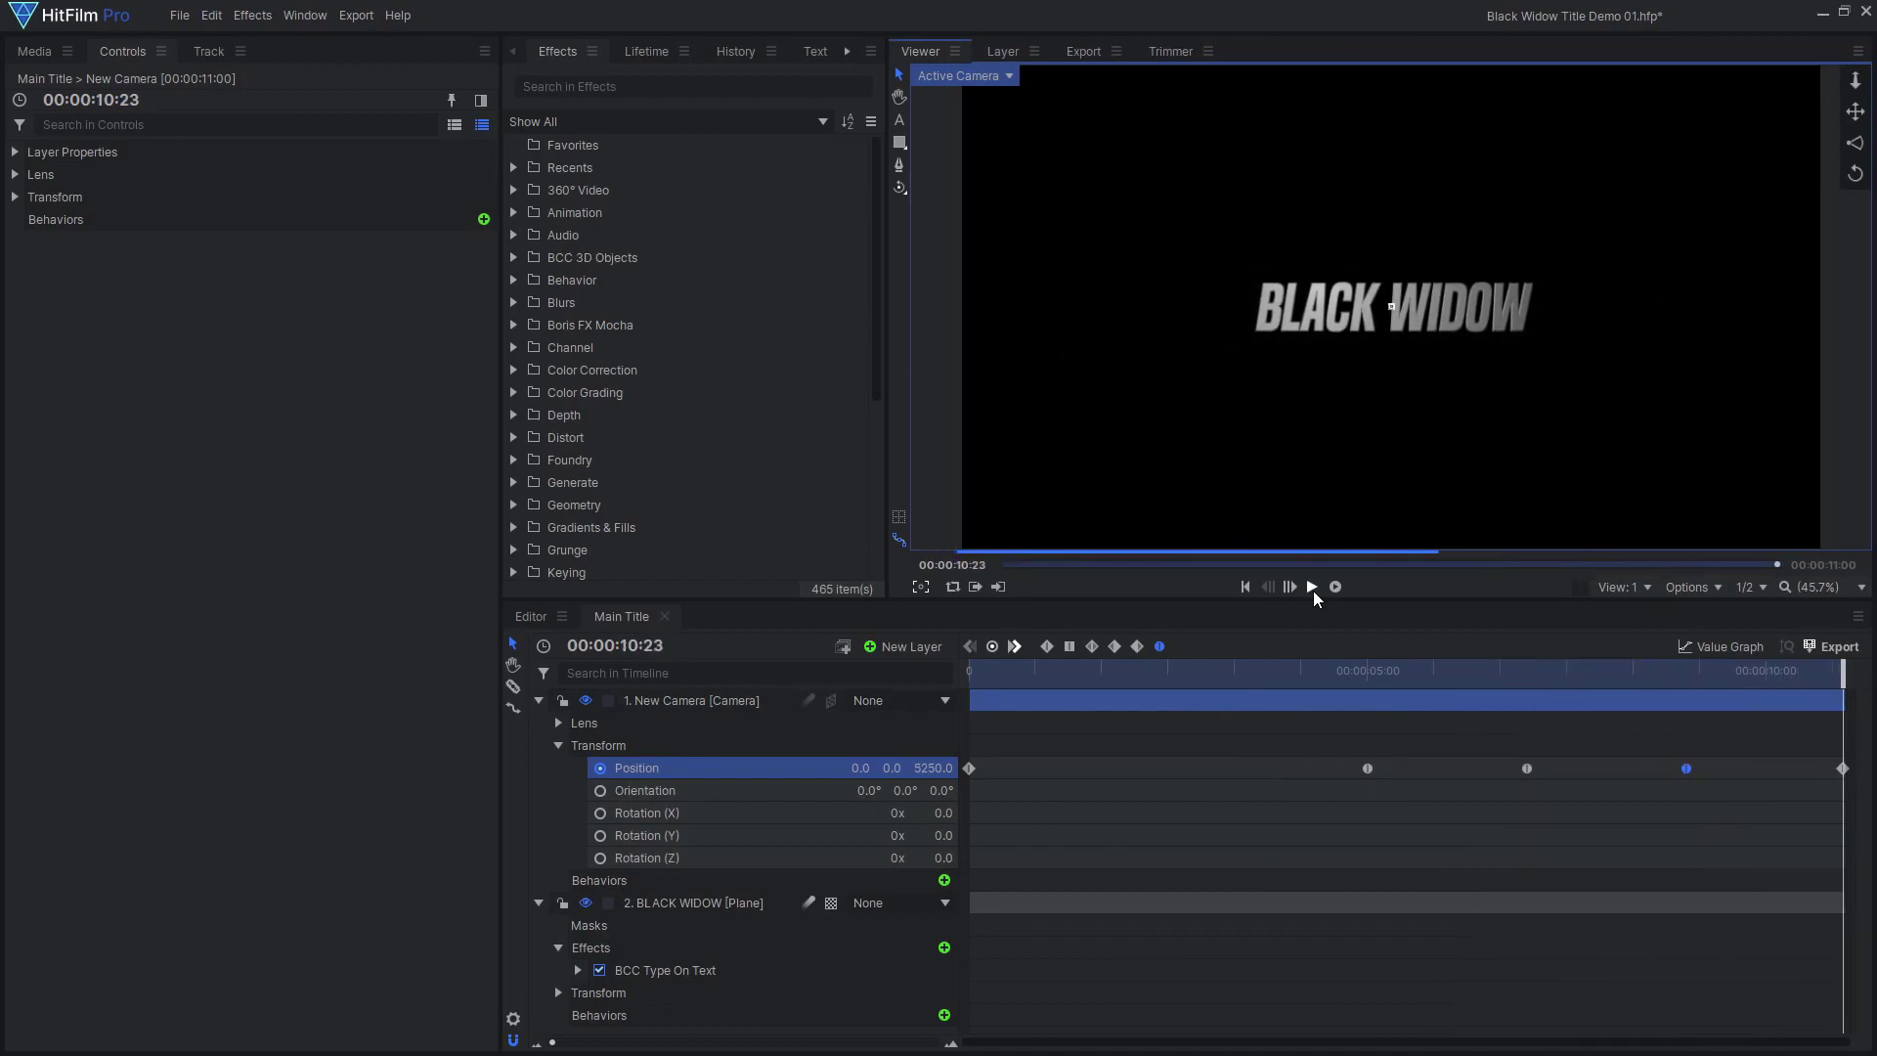
drag(982, 671, 1238, 672)
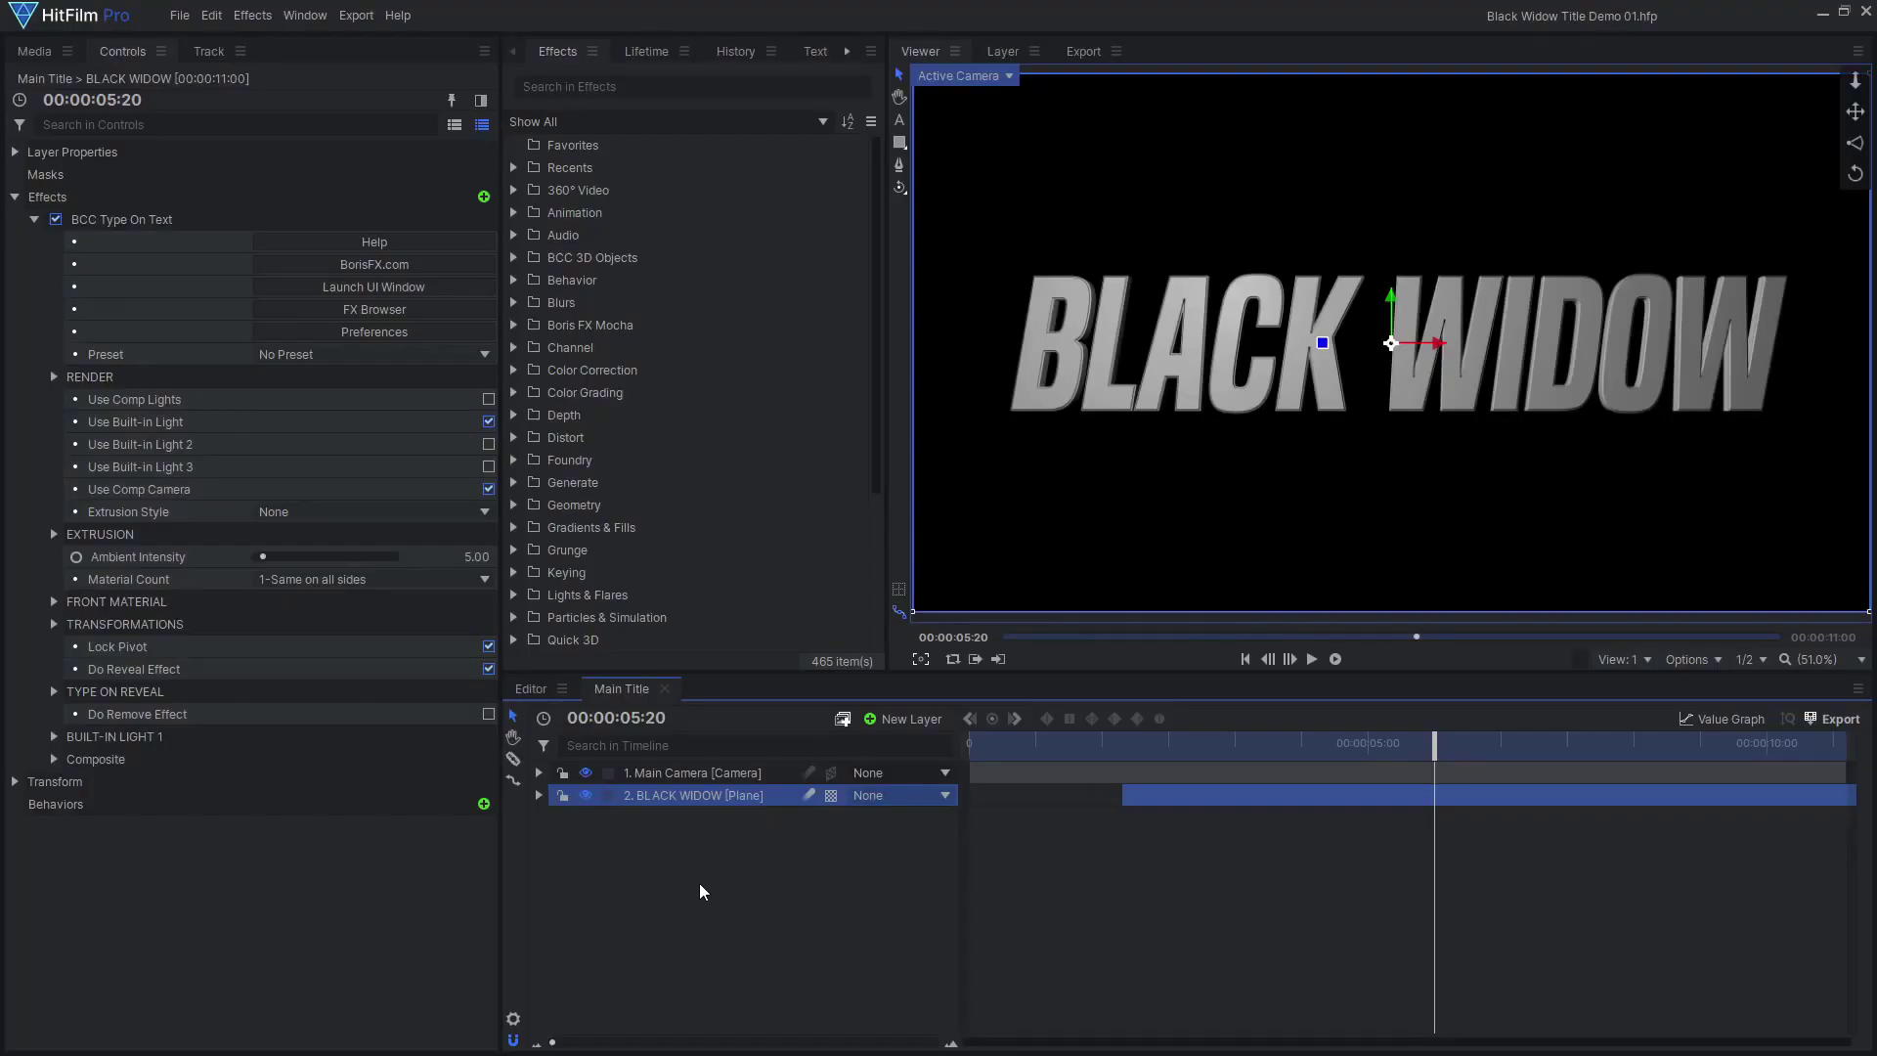
Use separate front, side and bevel materials, each with the metal-chrome preset.
click(399, 580)
click(406, 631)
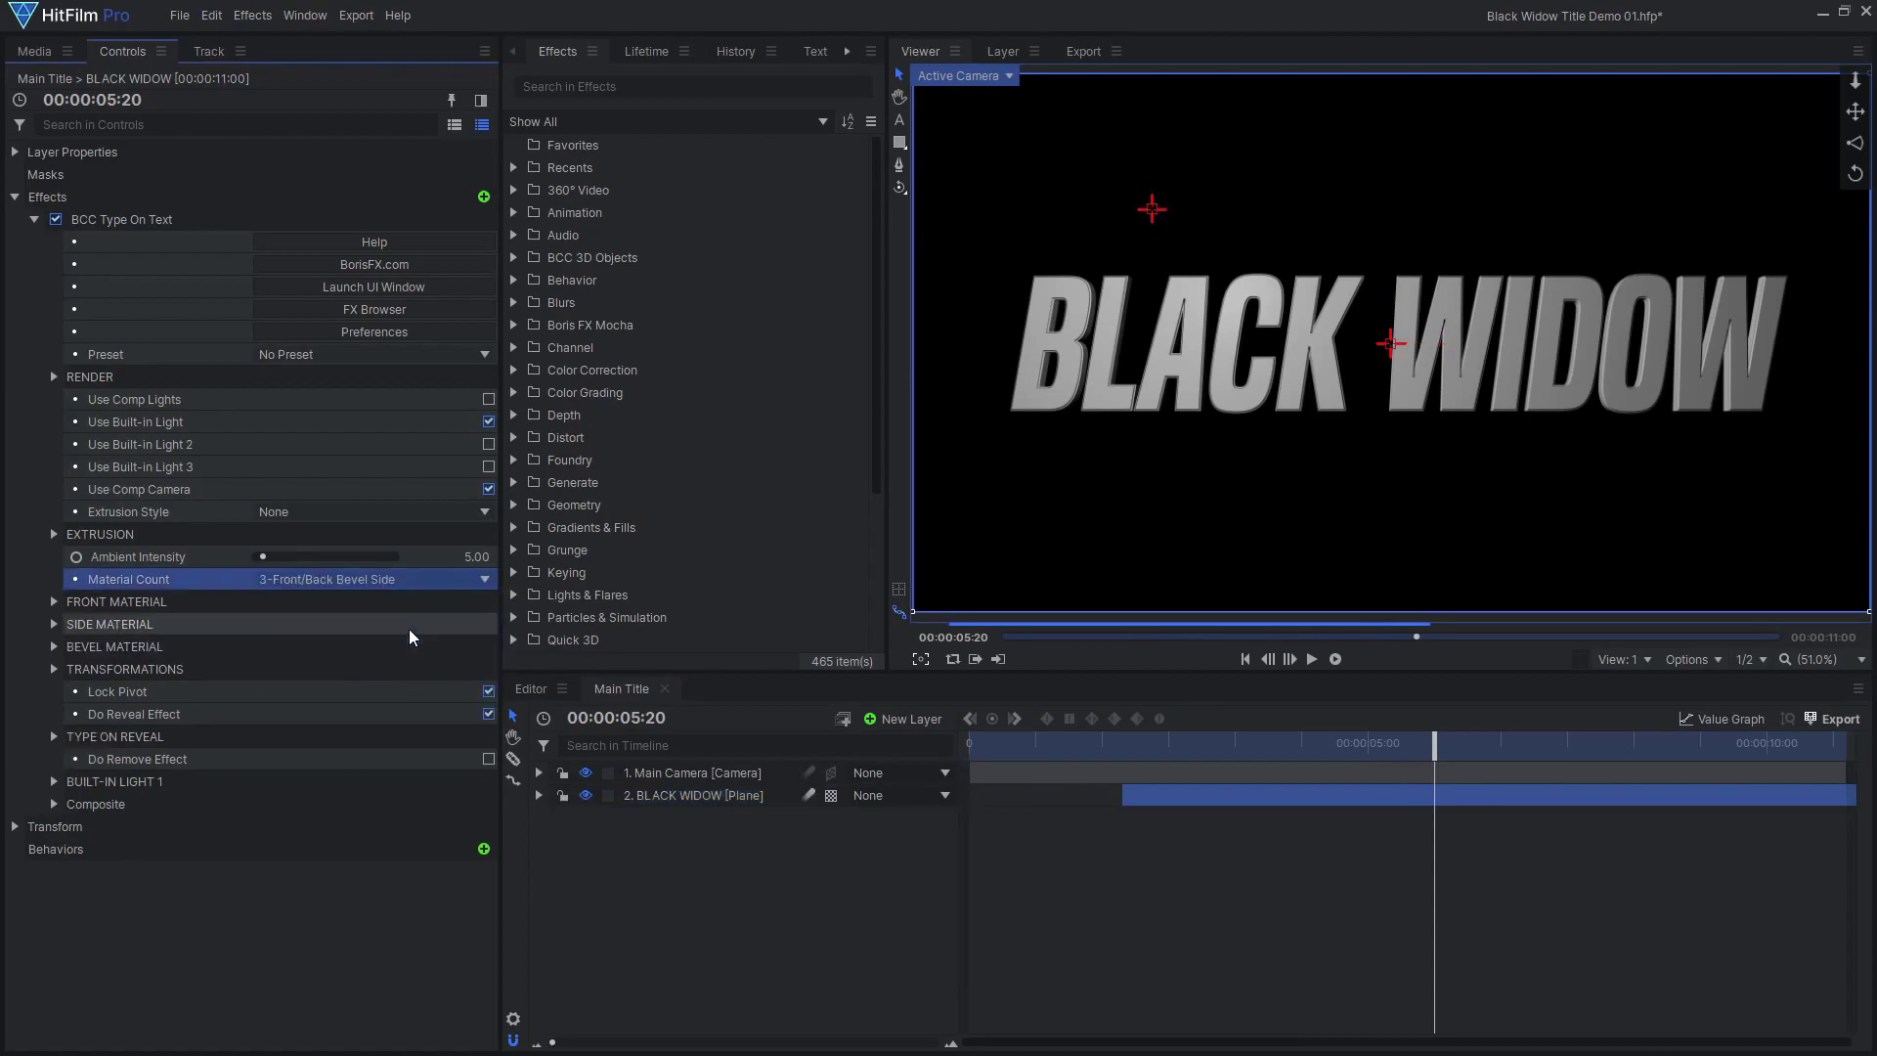
click(116, 602)
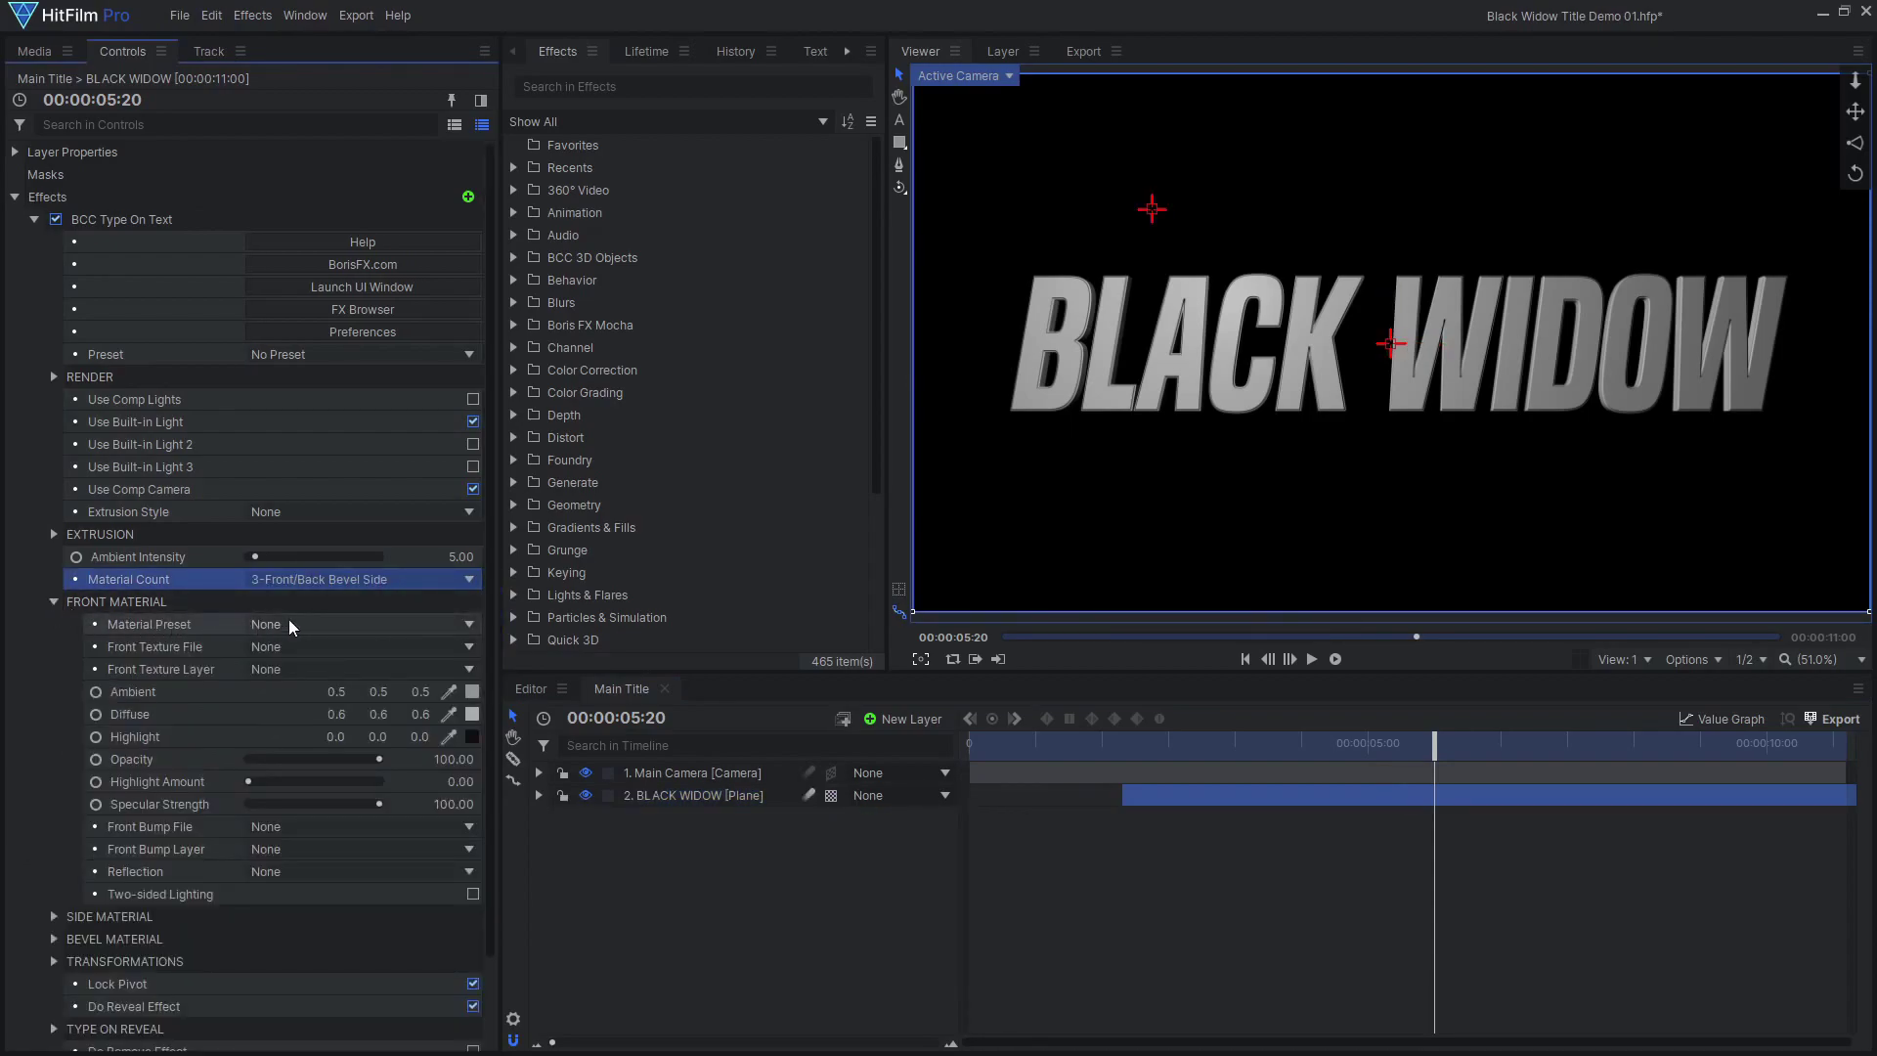
click(327, 626)
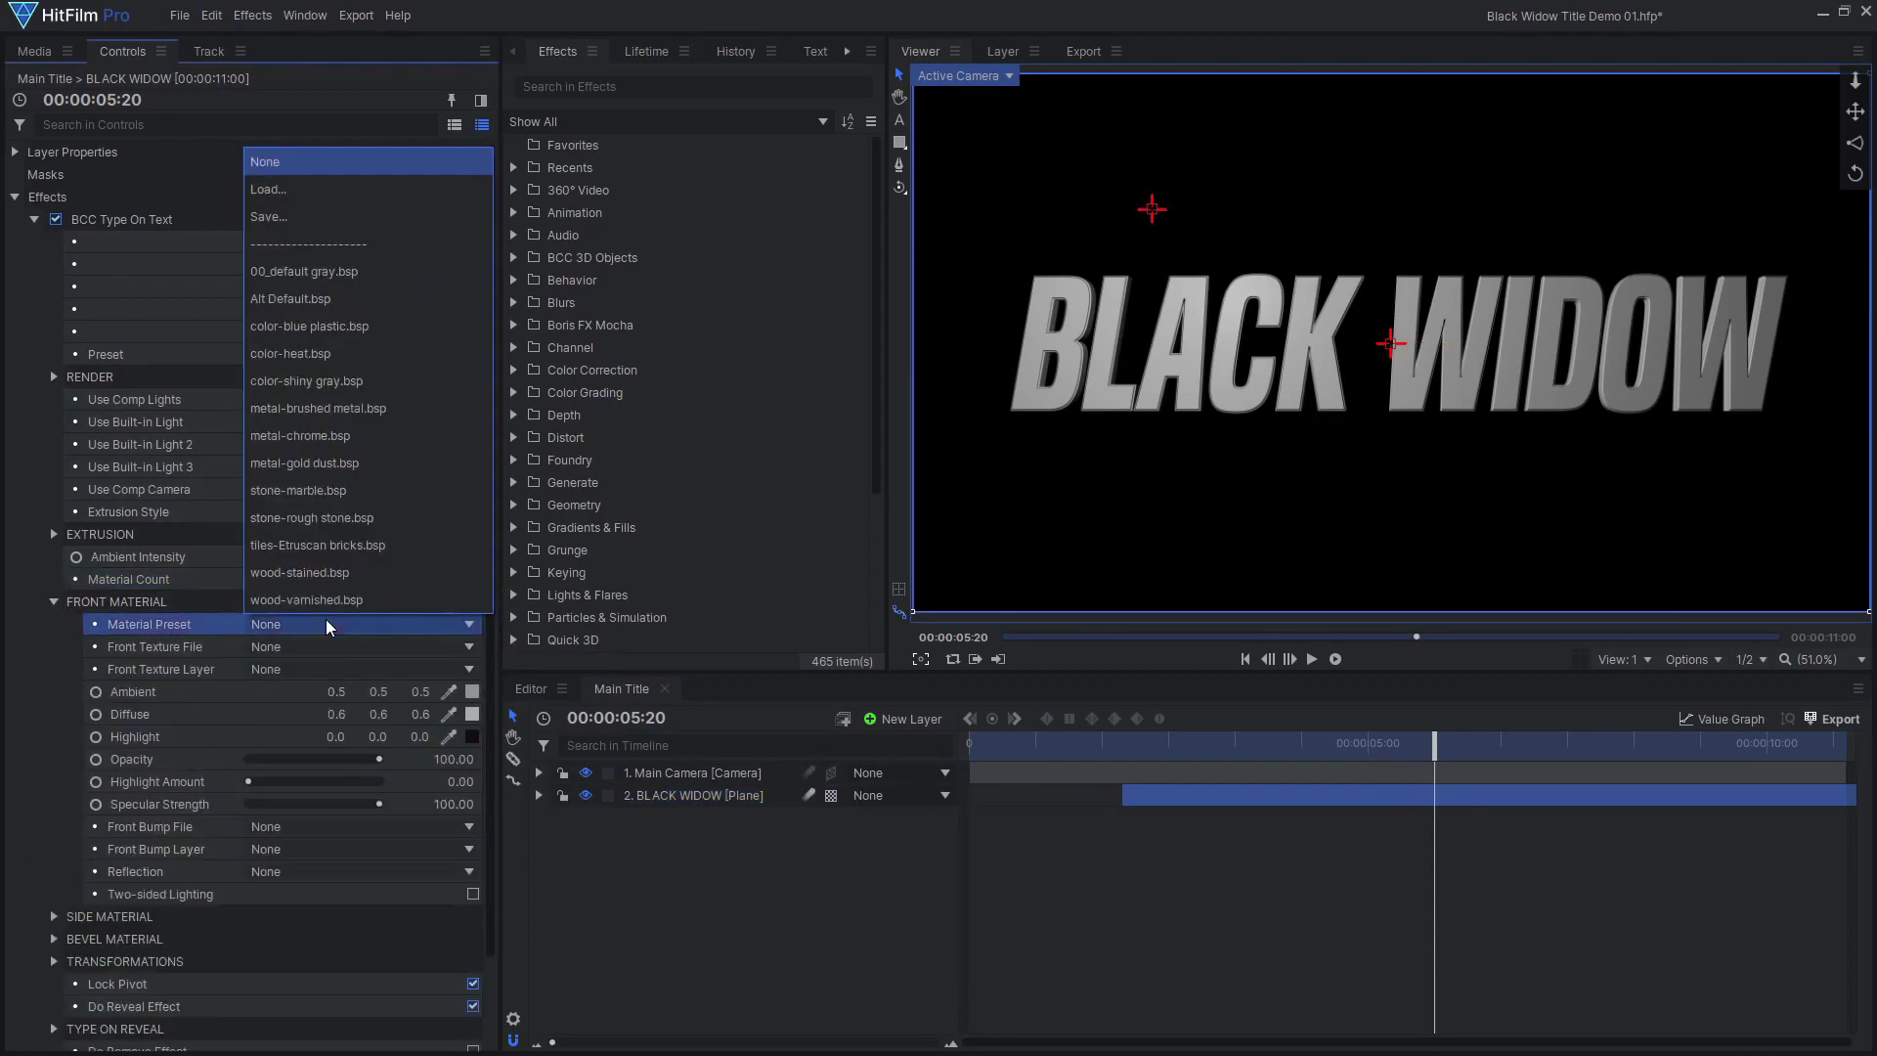
click(391, 435)
click(115, 601)
click(371, 646)
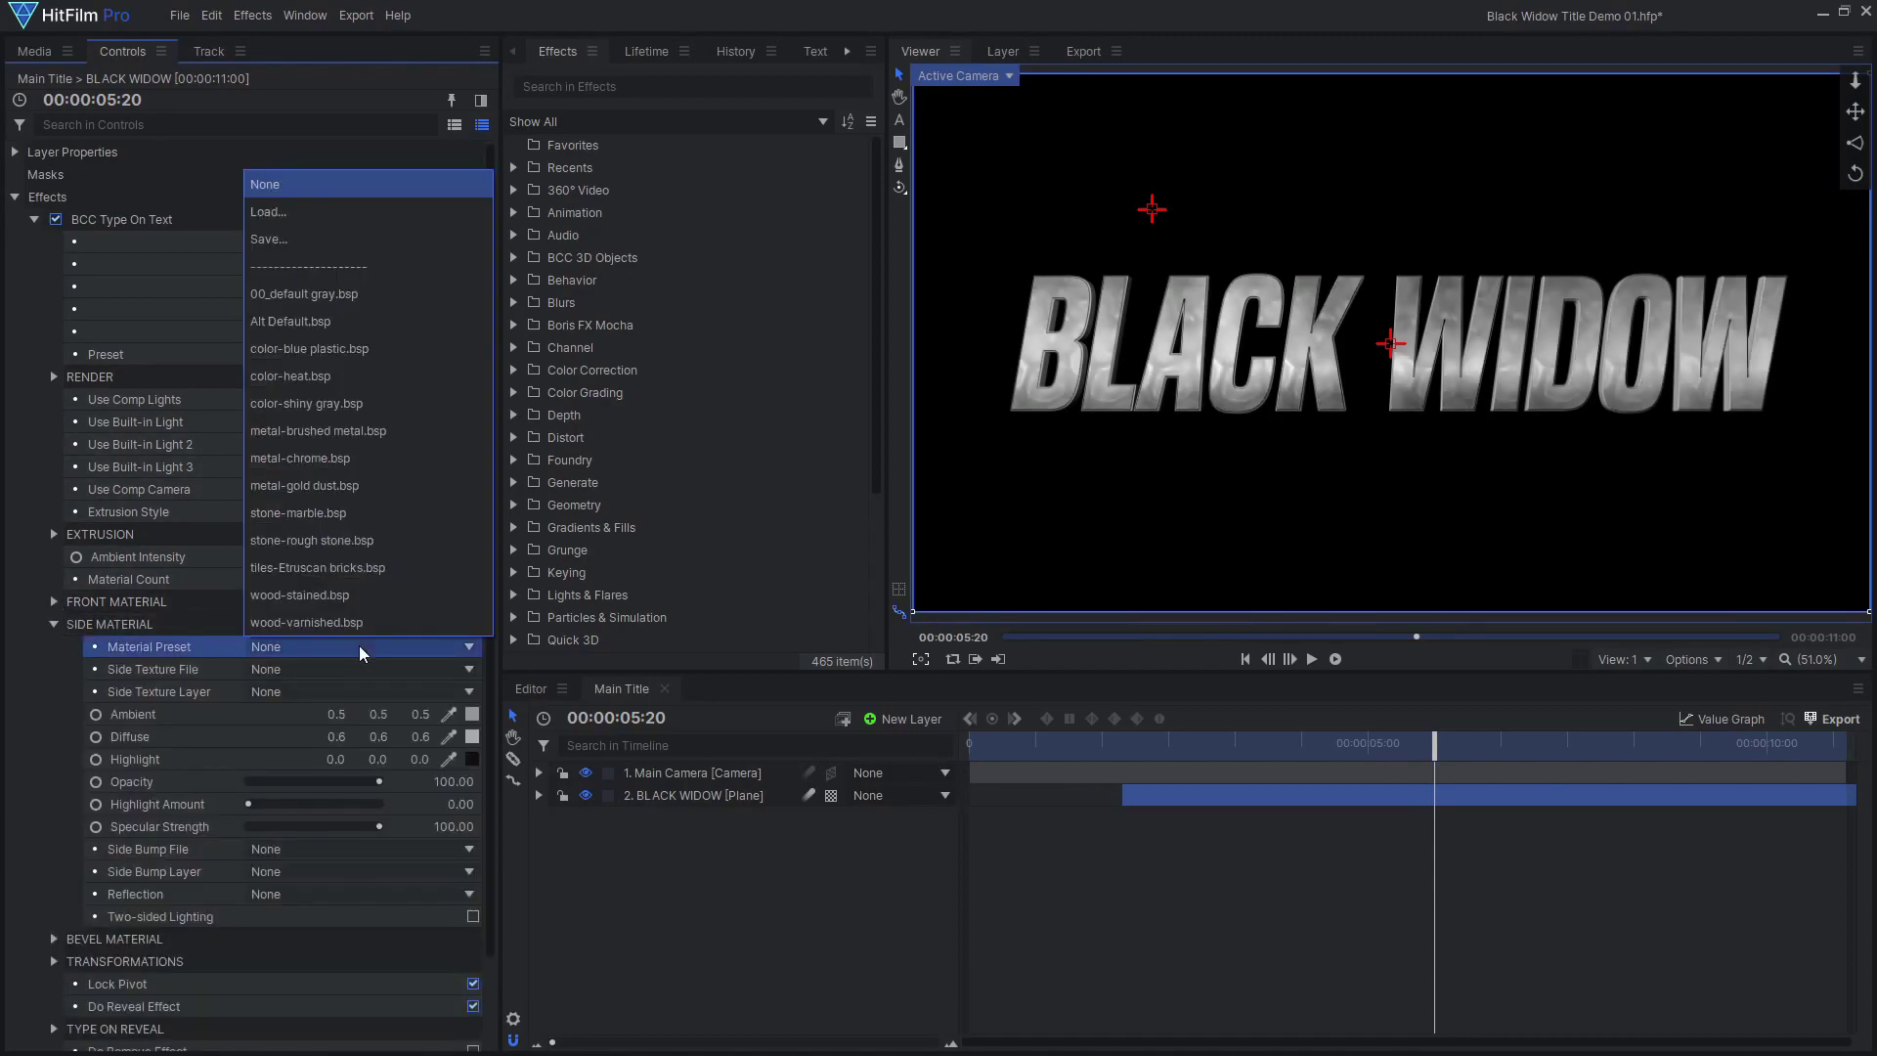
click(372, 463)
click(54, 624)
click(371, 669)
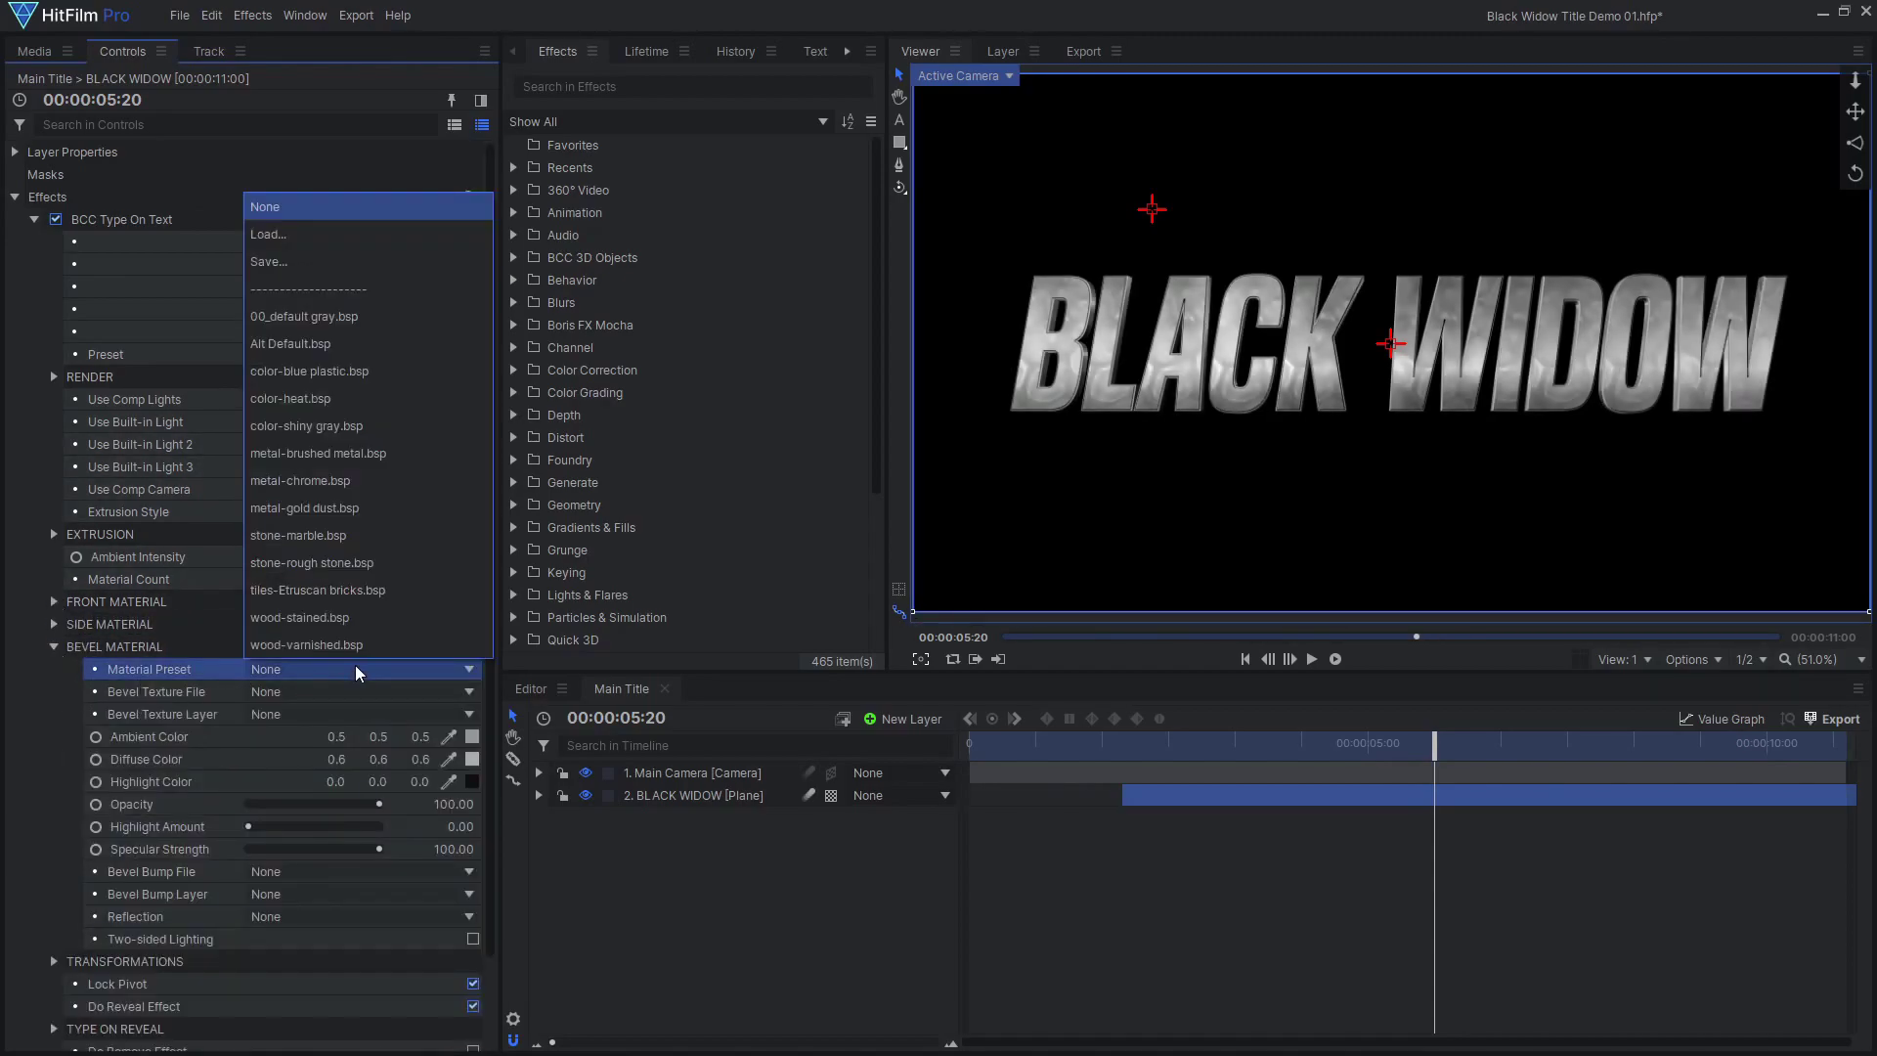
click(377, 486)
Give the side material black diffuse, no texture, Chrome reflection and reflectivity 30.
click(54, 624)
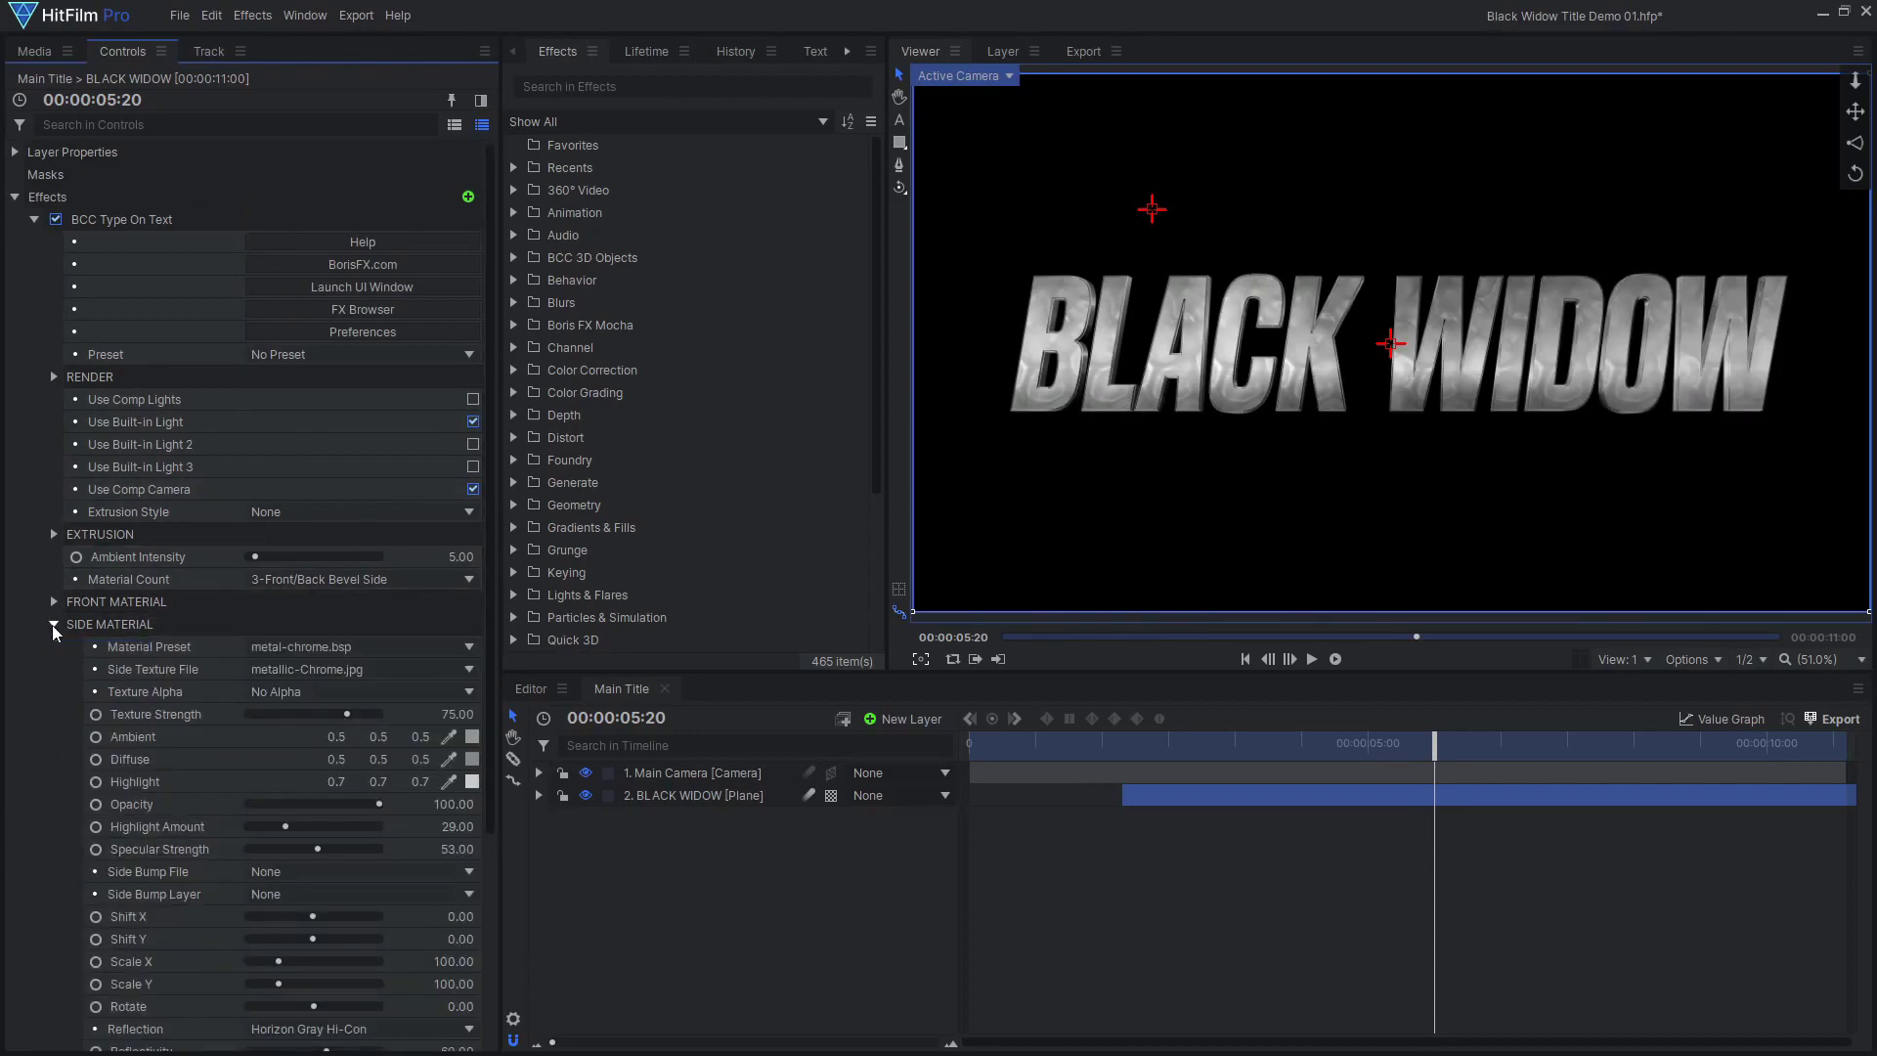
click(472, 760)
click(685, 392)
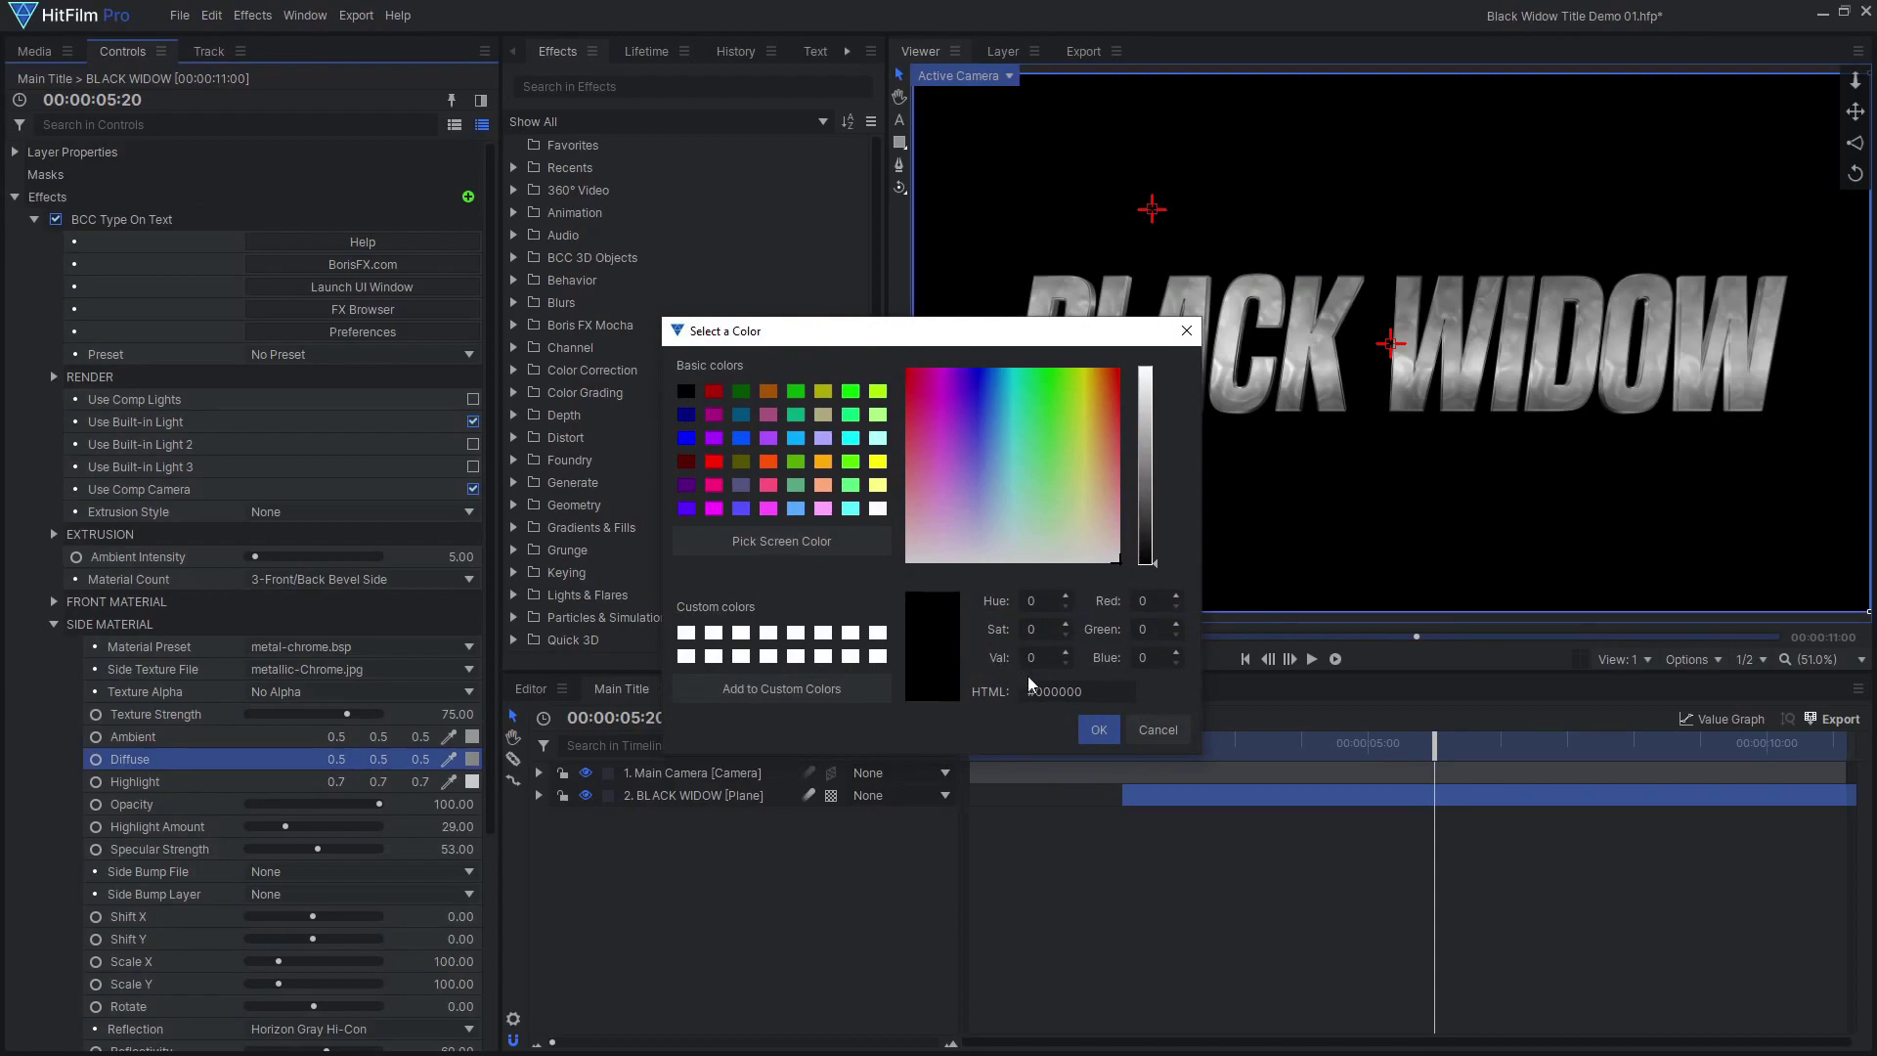
click(1099, 729)
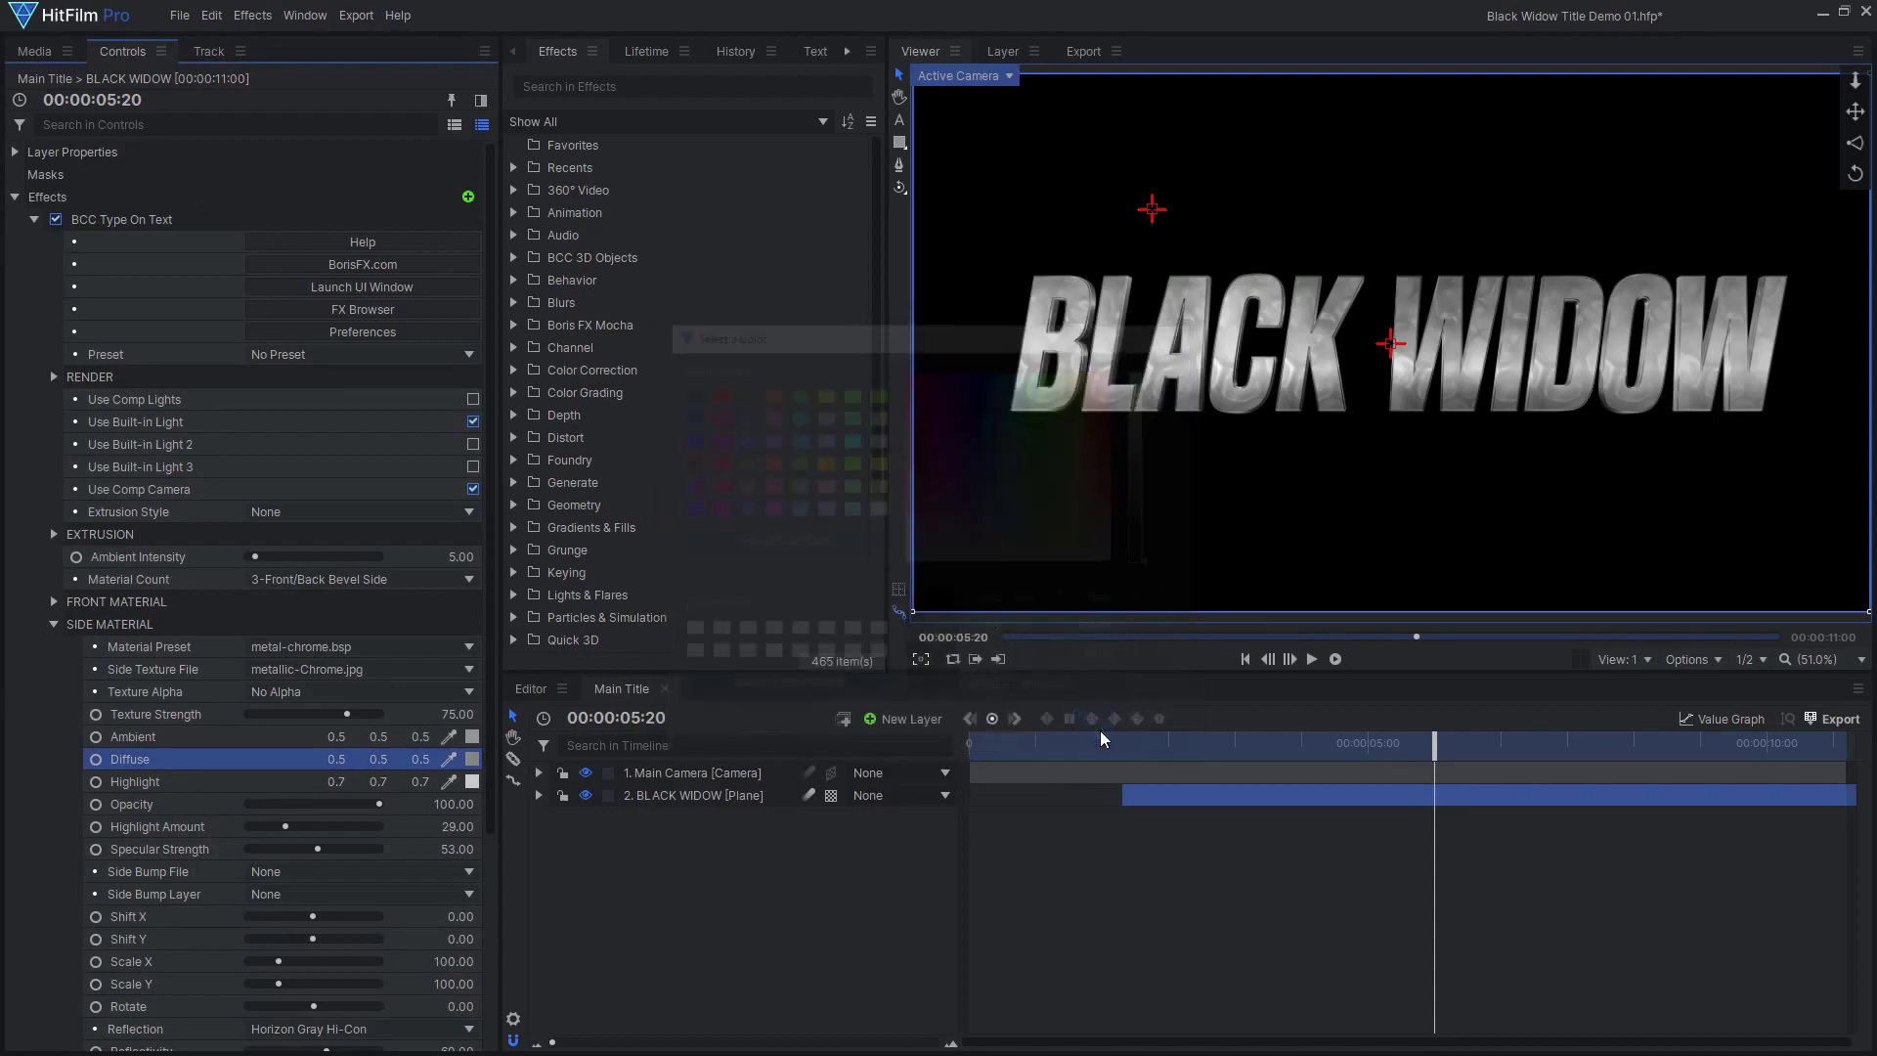
click(383, 668)
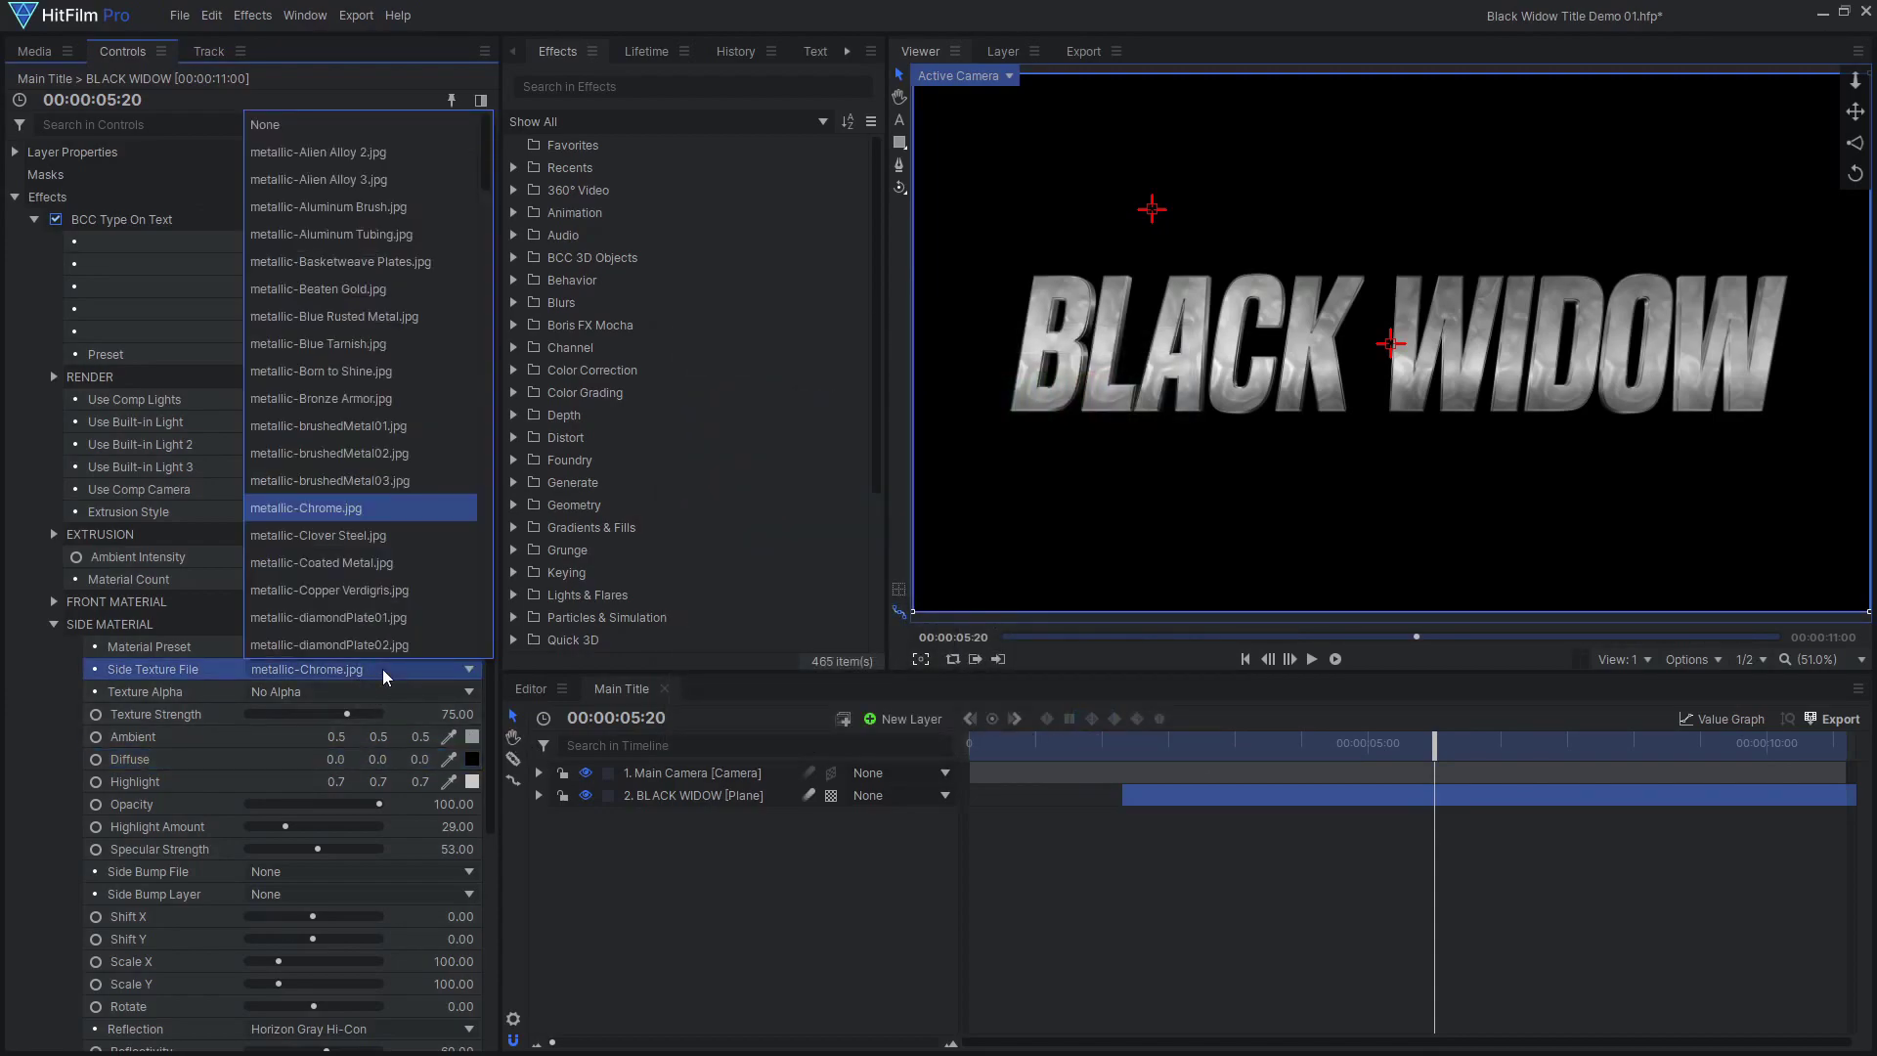
click(293, 129)
scroll(1212, 346, up, 5)
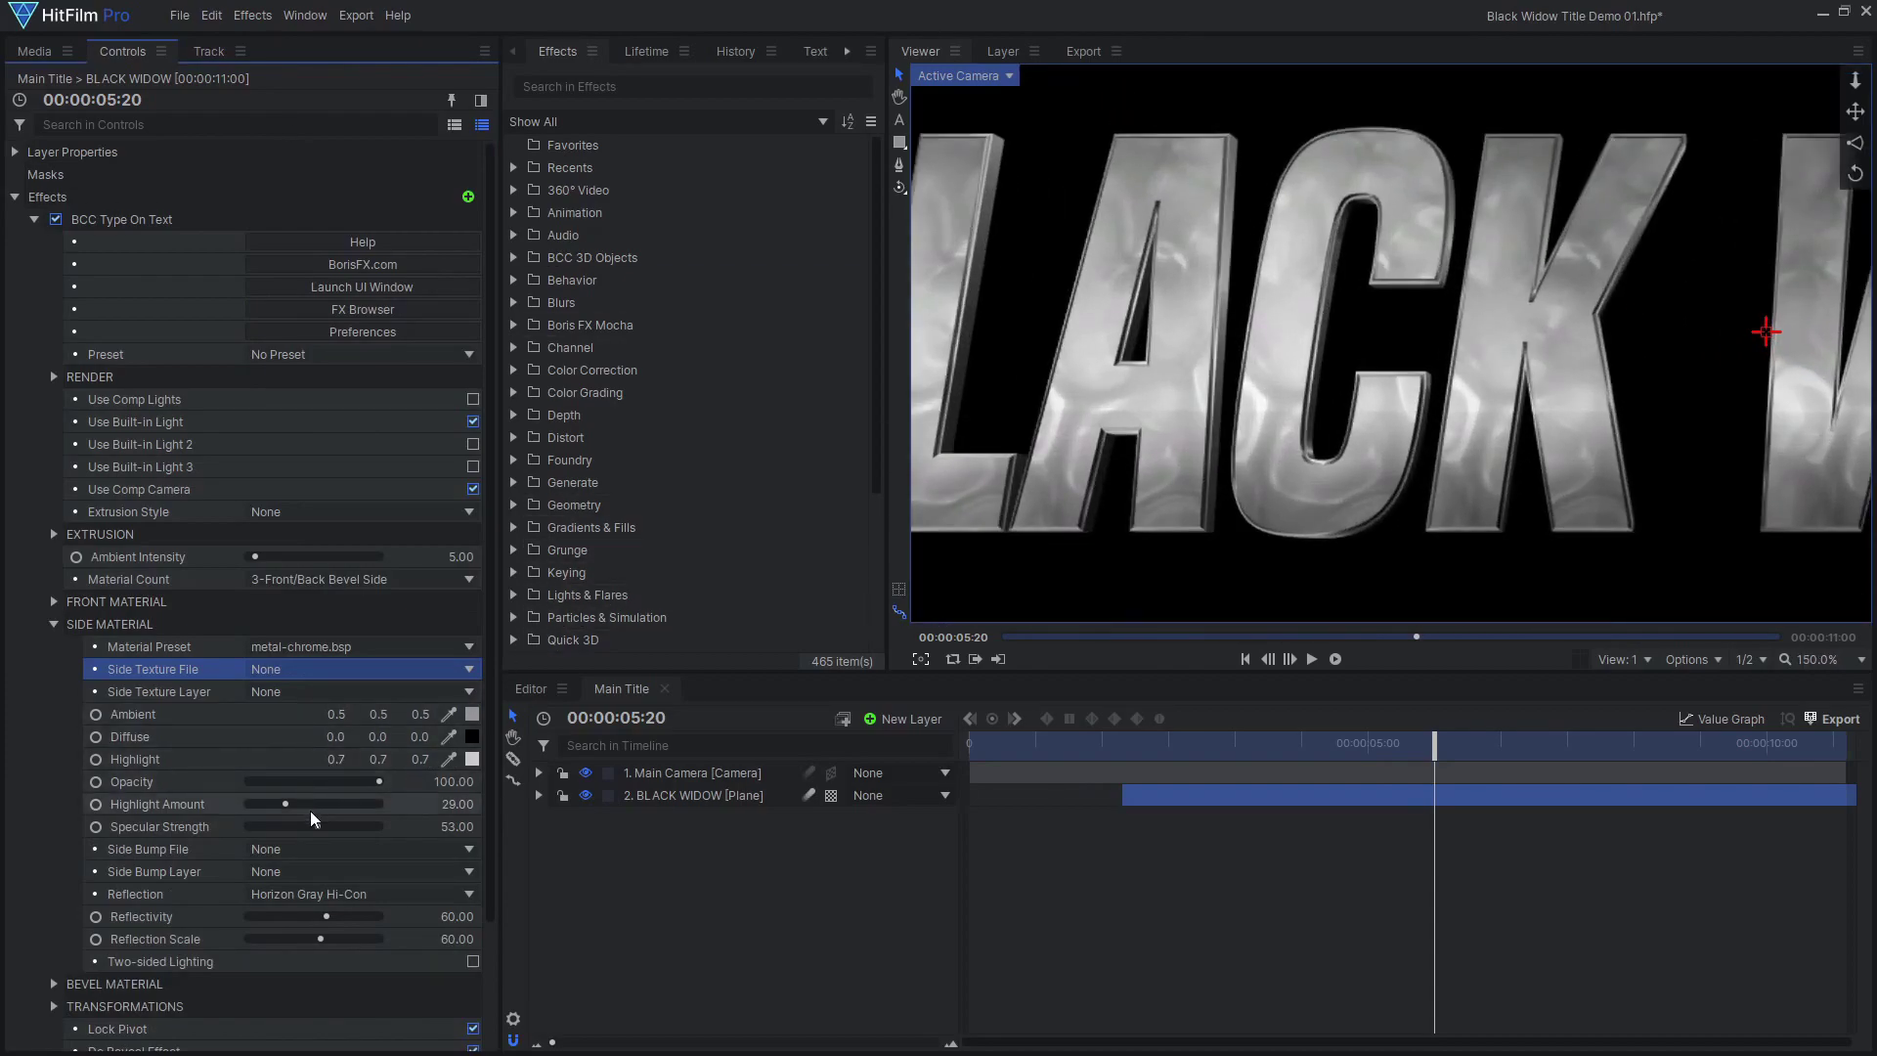
click(420, 896)
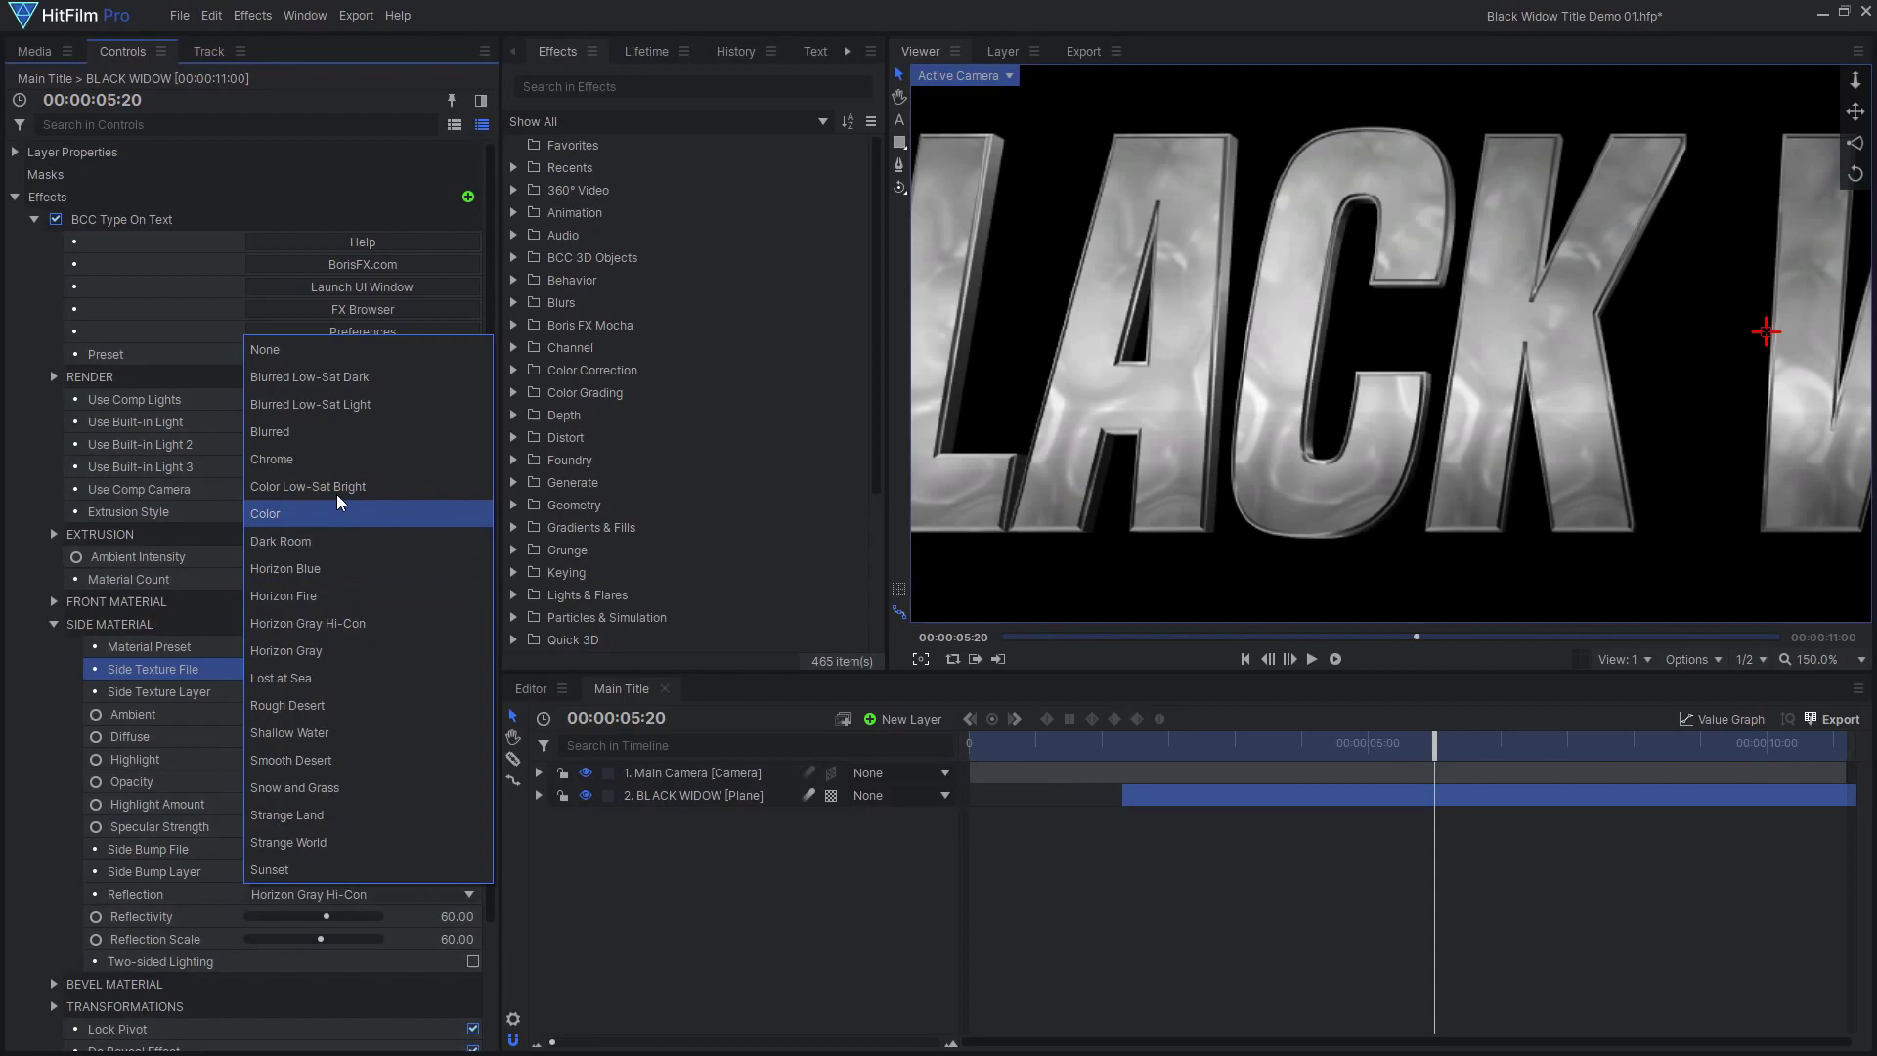
click(352, 458)
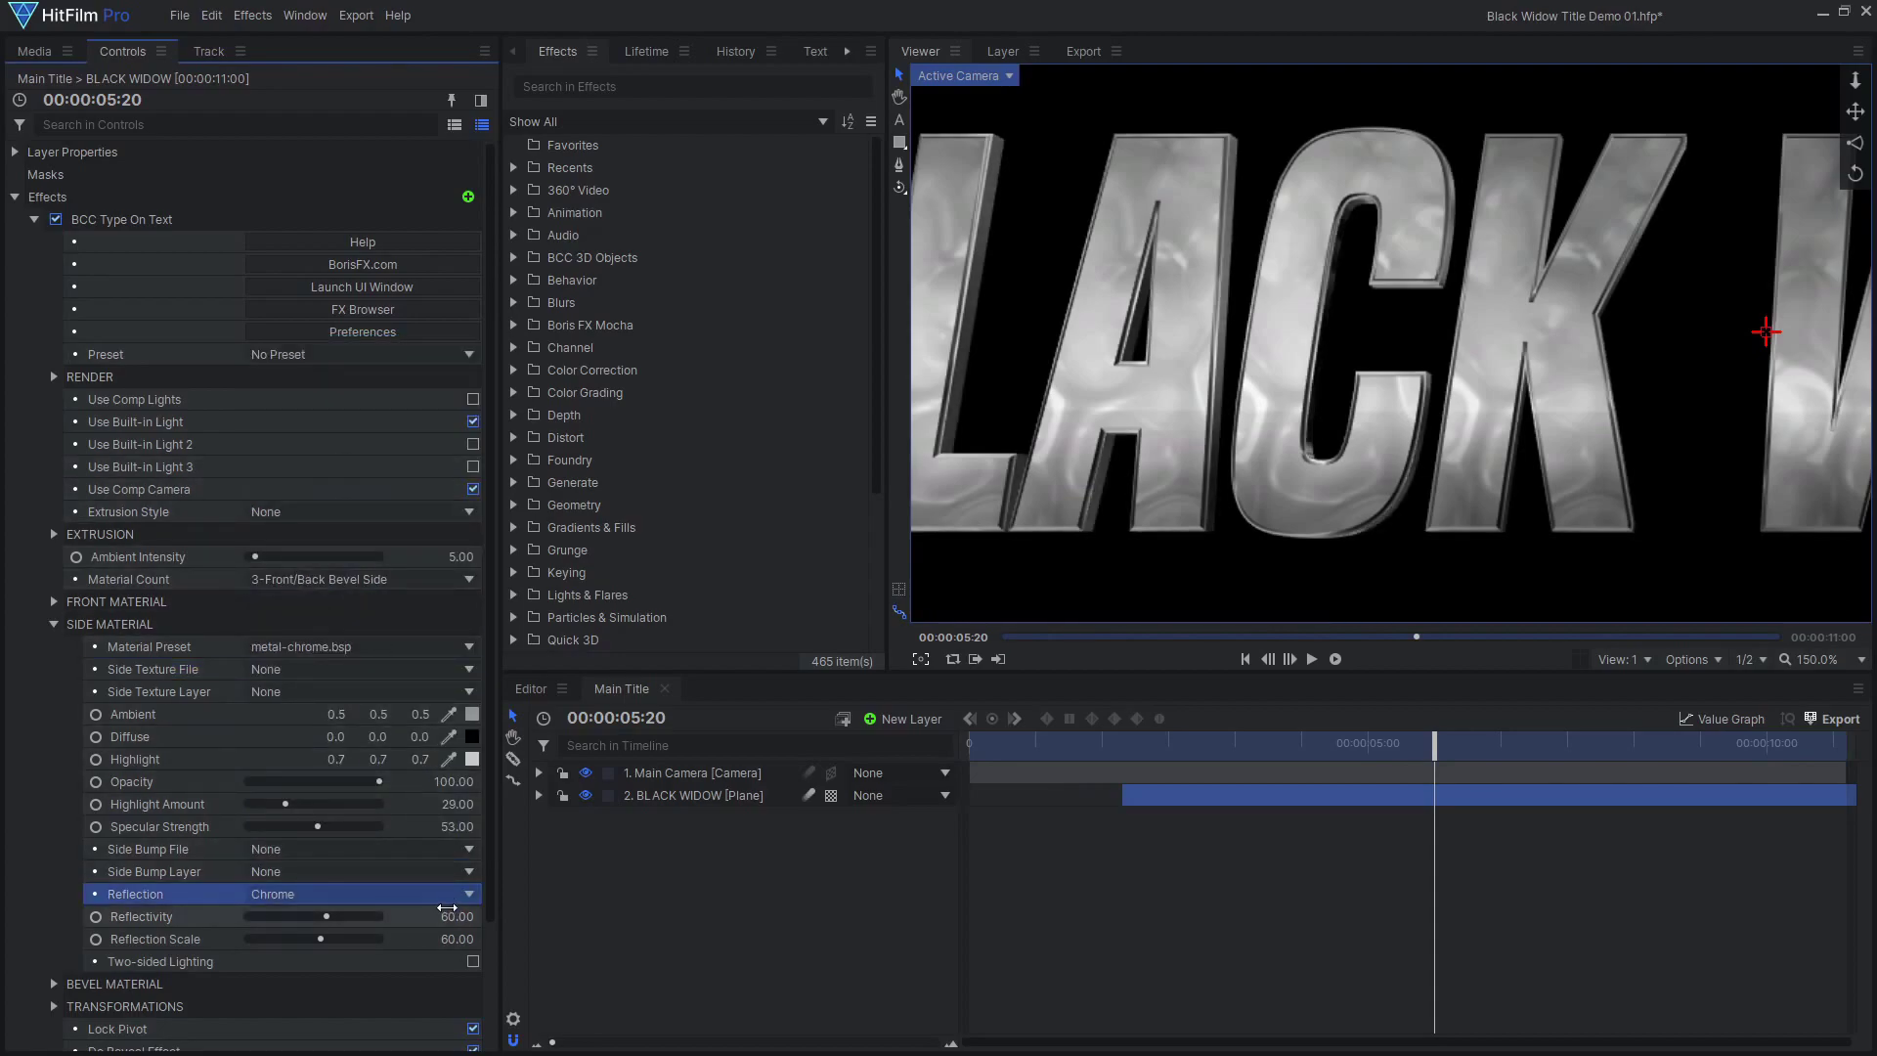
click(449, 913)
text(30)
key(Return)
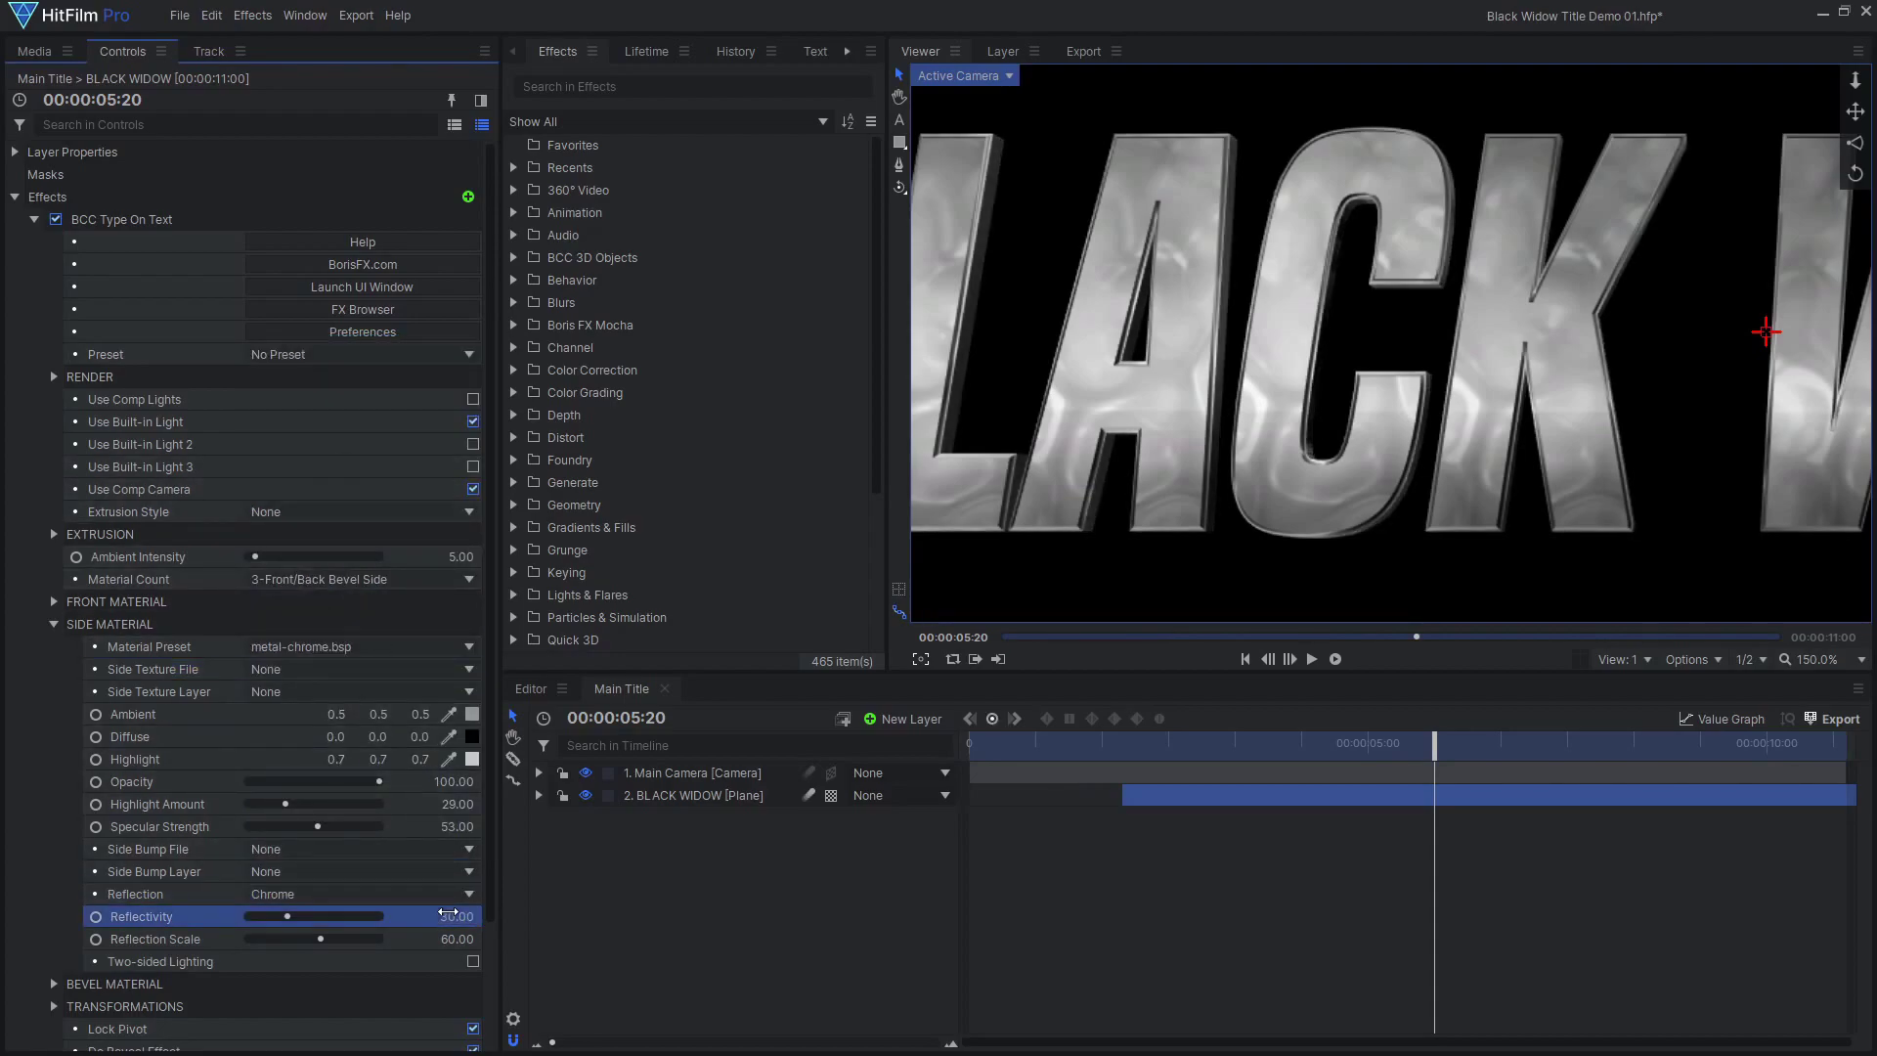
Give the bevel material black diffuse, no texture file and Chrome reflection.
click(54, 624)
click(54, 646)
click(472, 781)
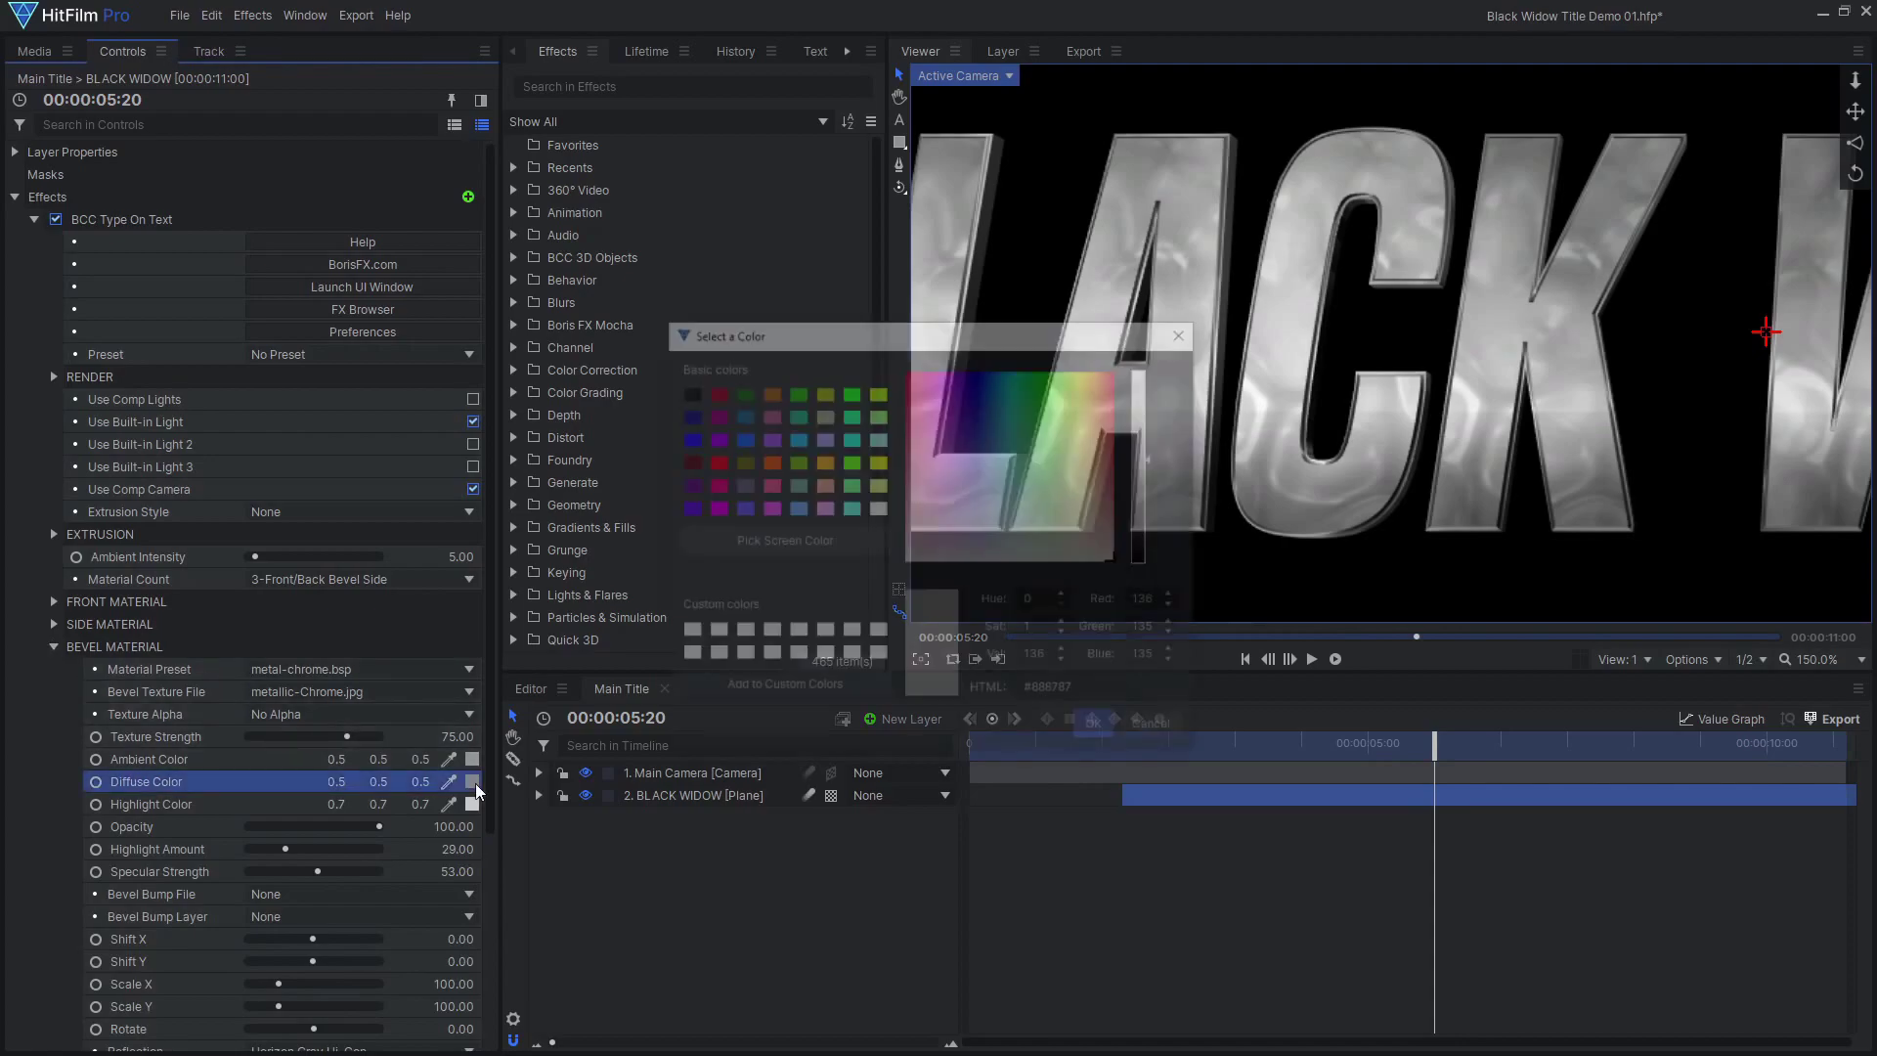
click(1097, 738)
click(362, 691)
click(361, 148)
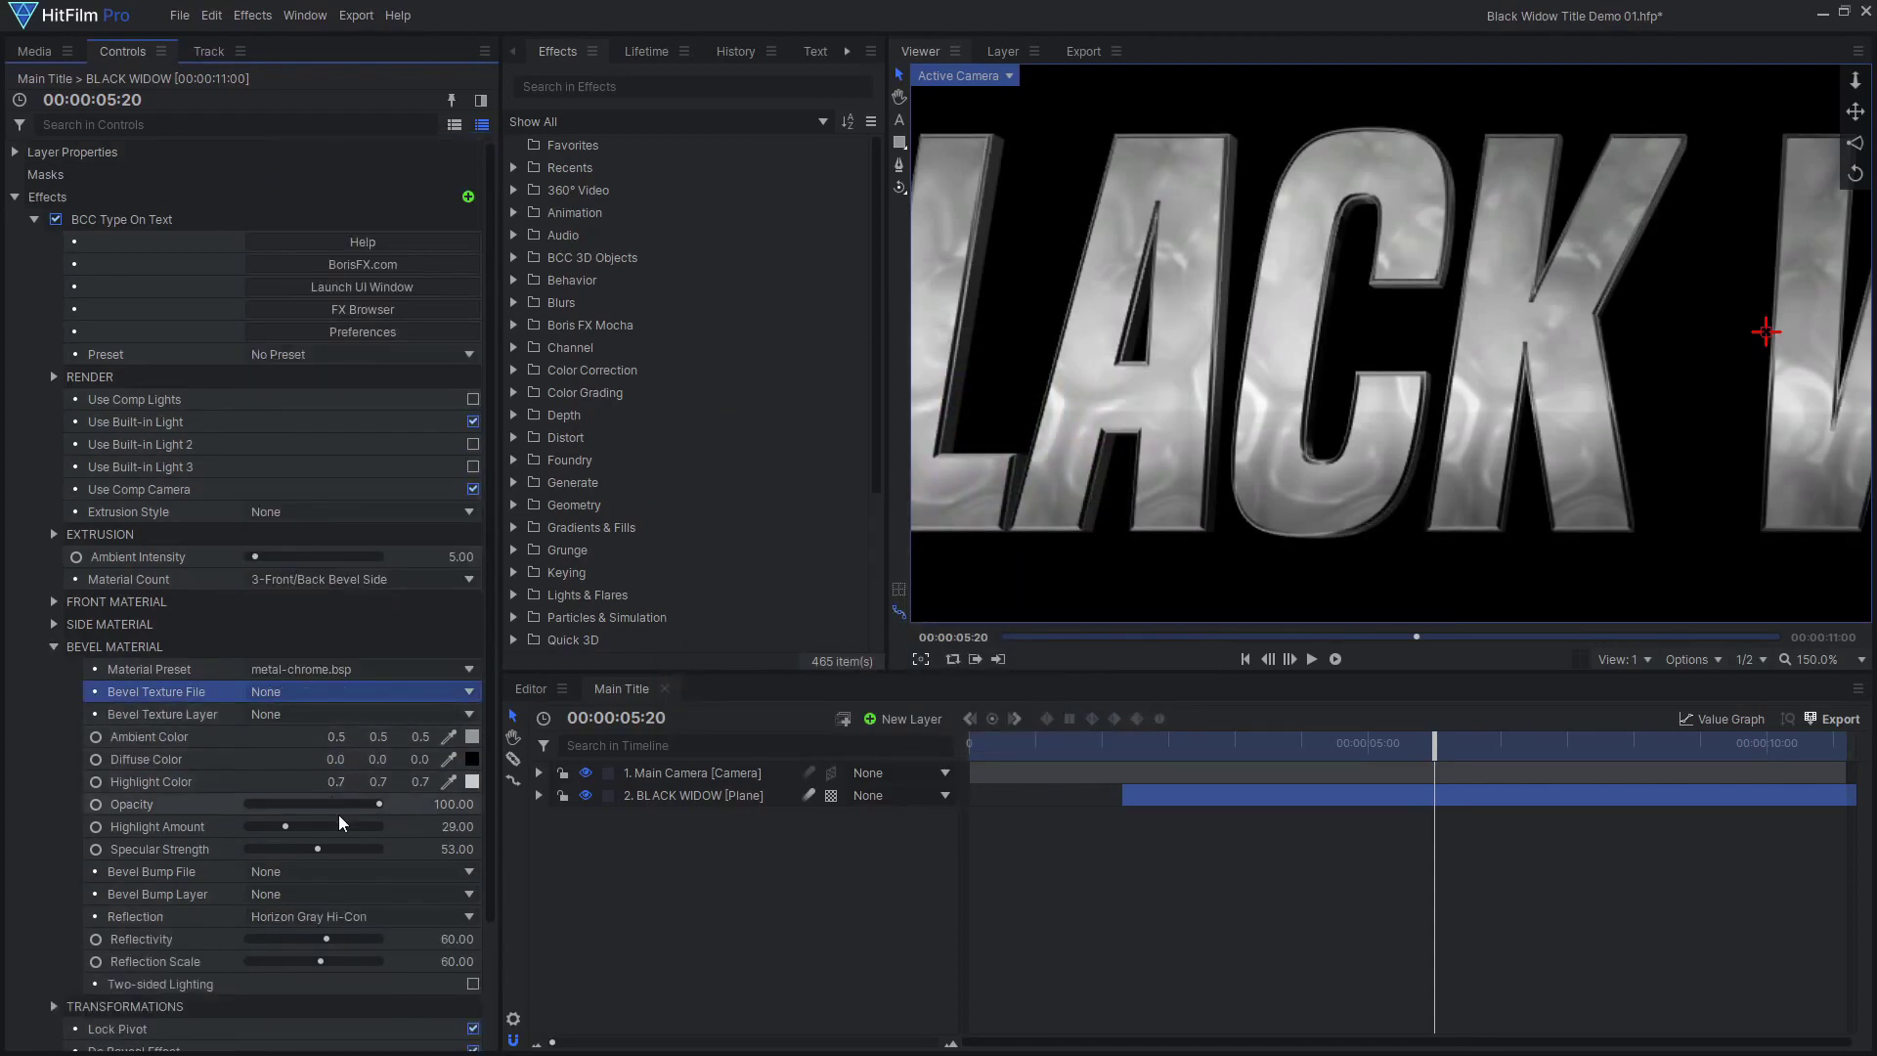
click(362, 916)
click(362, 485)
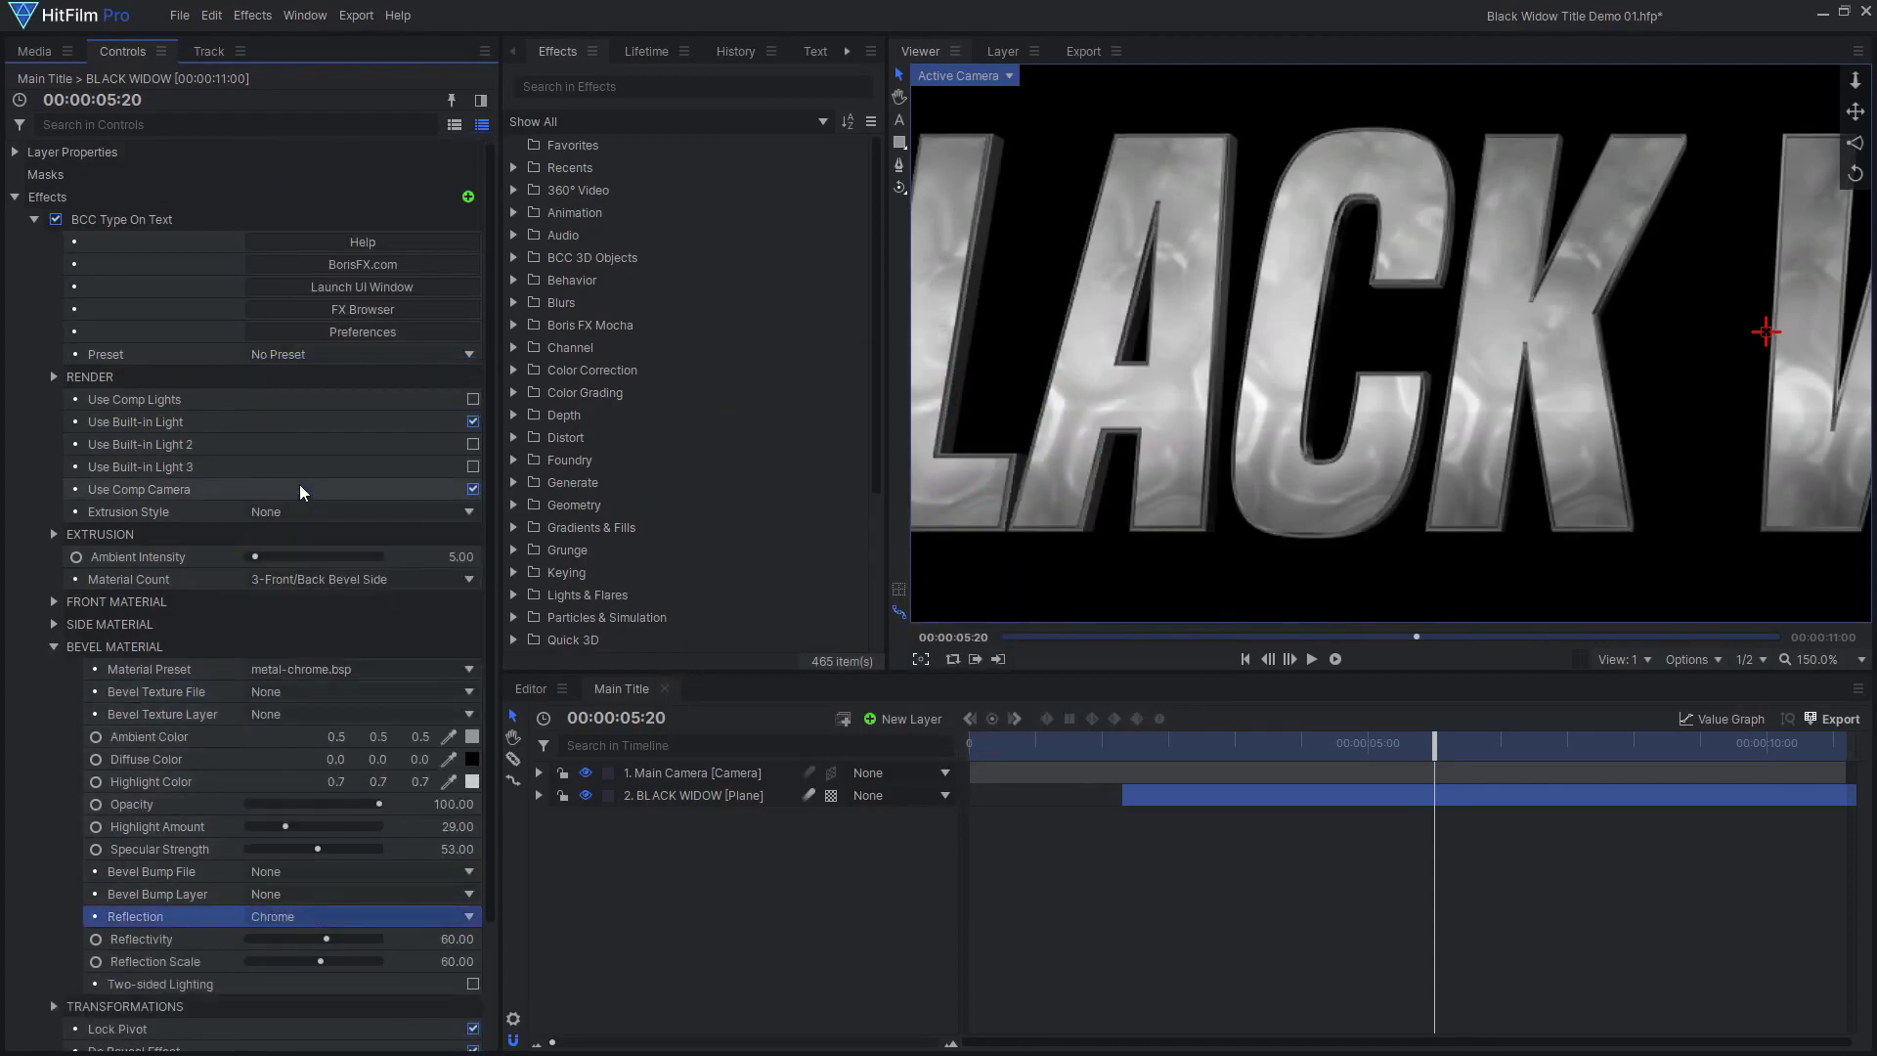
Set metallic-Blue Tarnish.jpg as both the front texture file and front bump file.
click(54, 647)
click(54, 602)
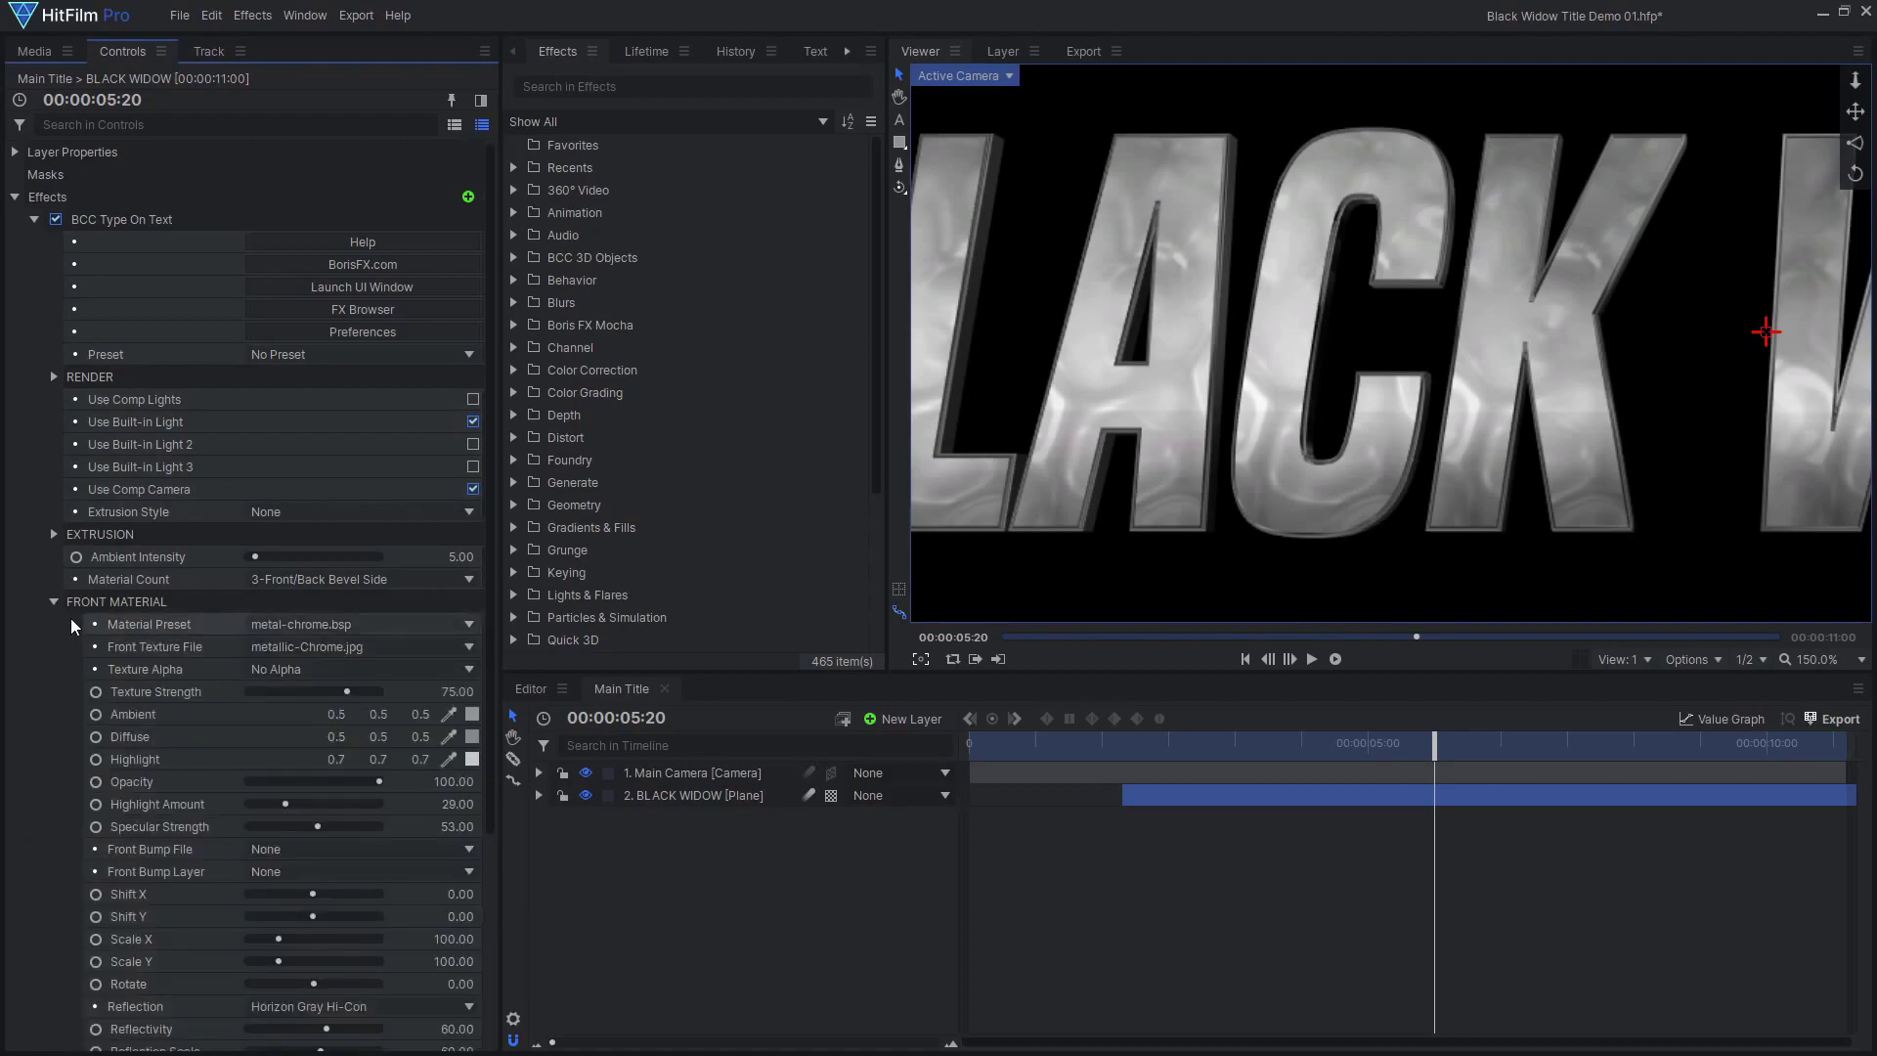
click(398, 647)
scroll(408, 411, down, 1)
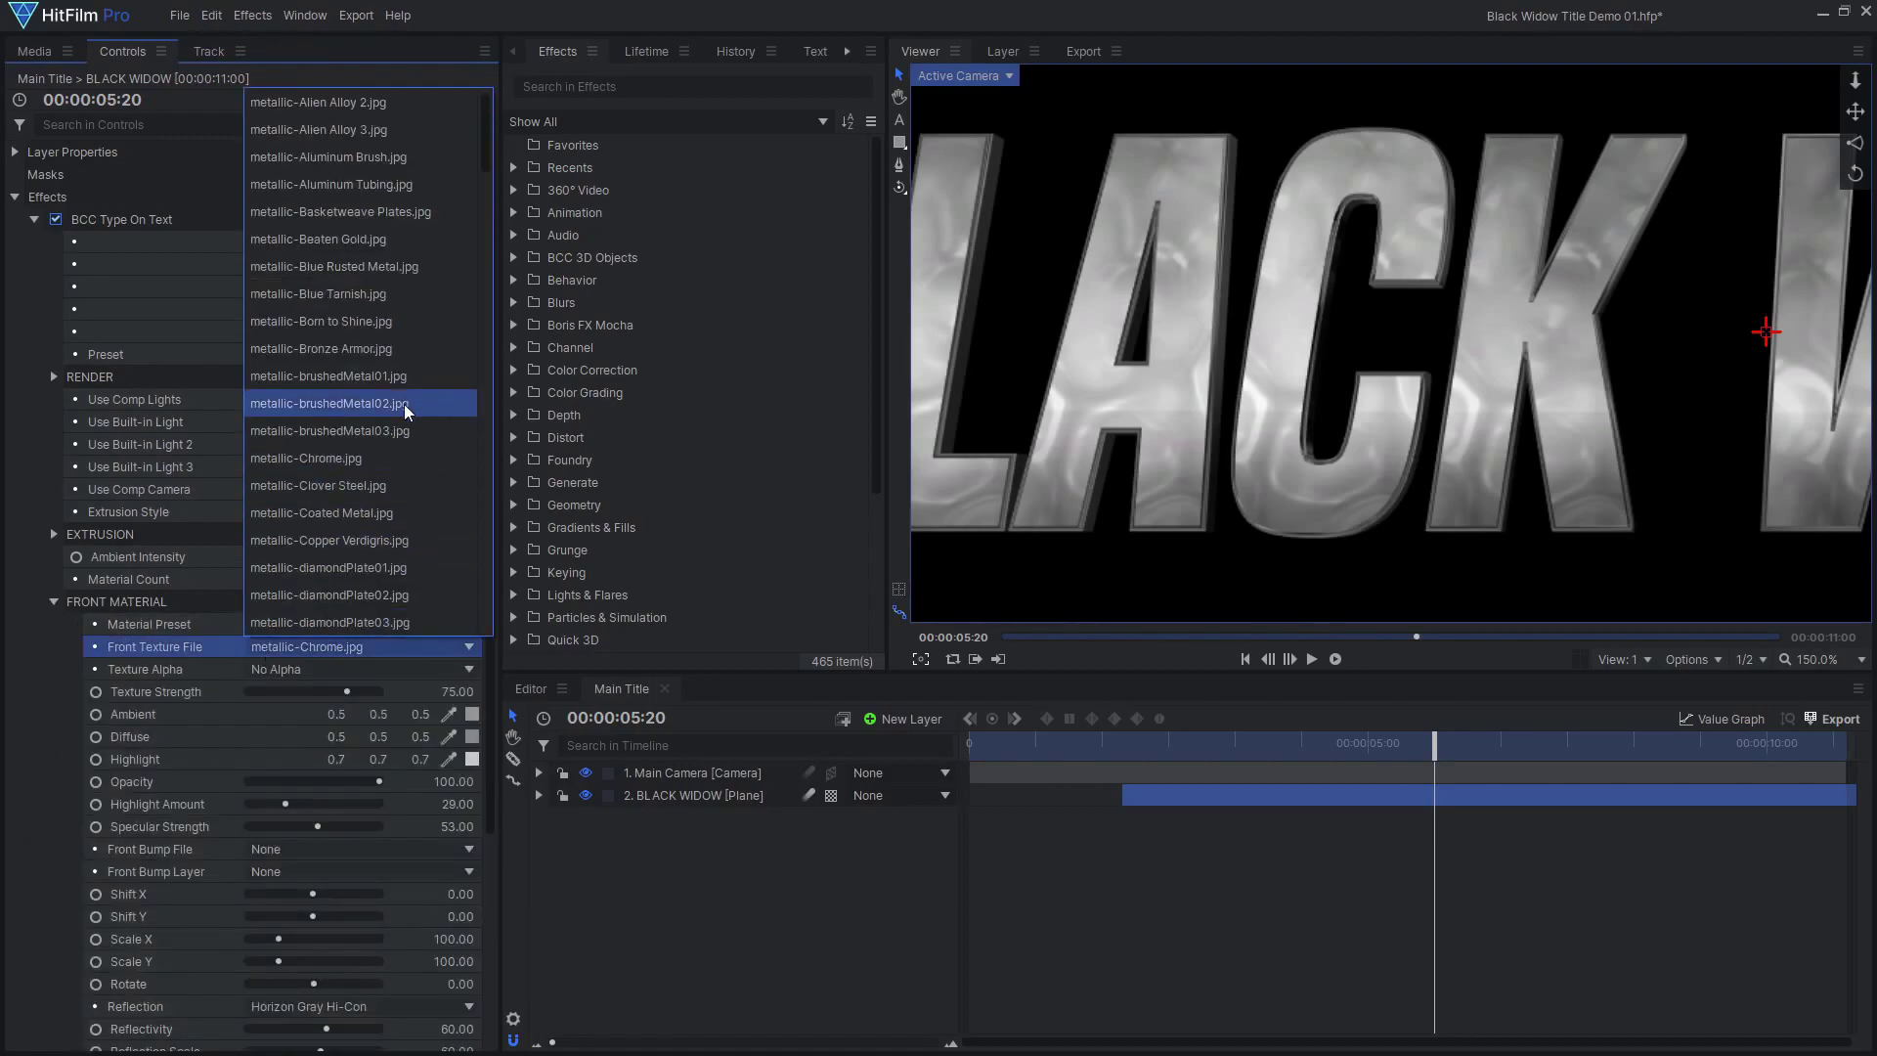
click(407, 298)
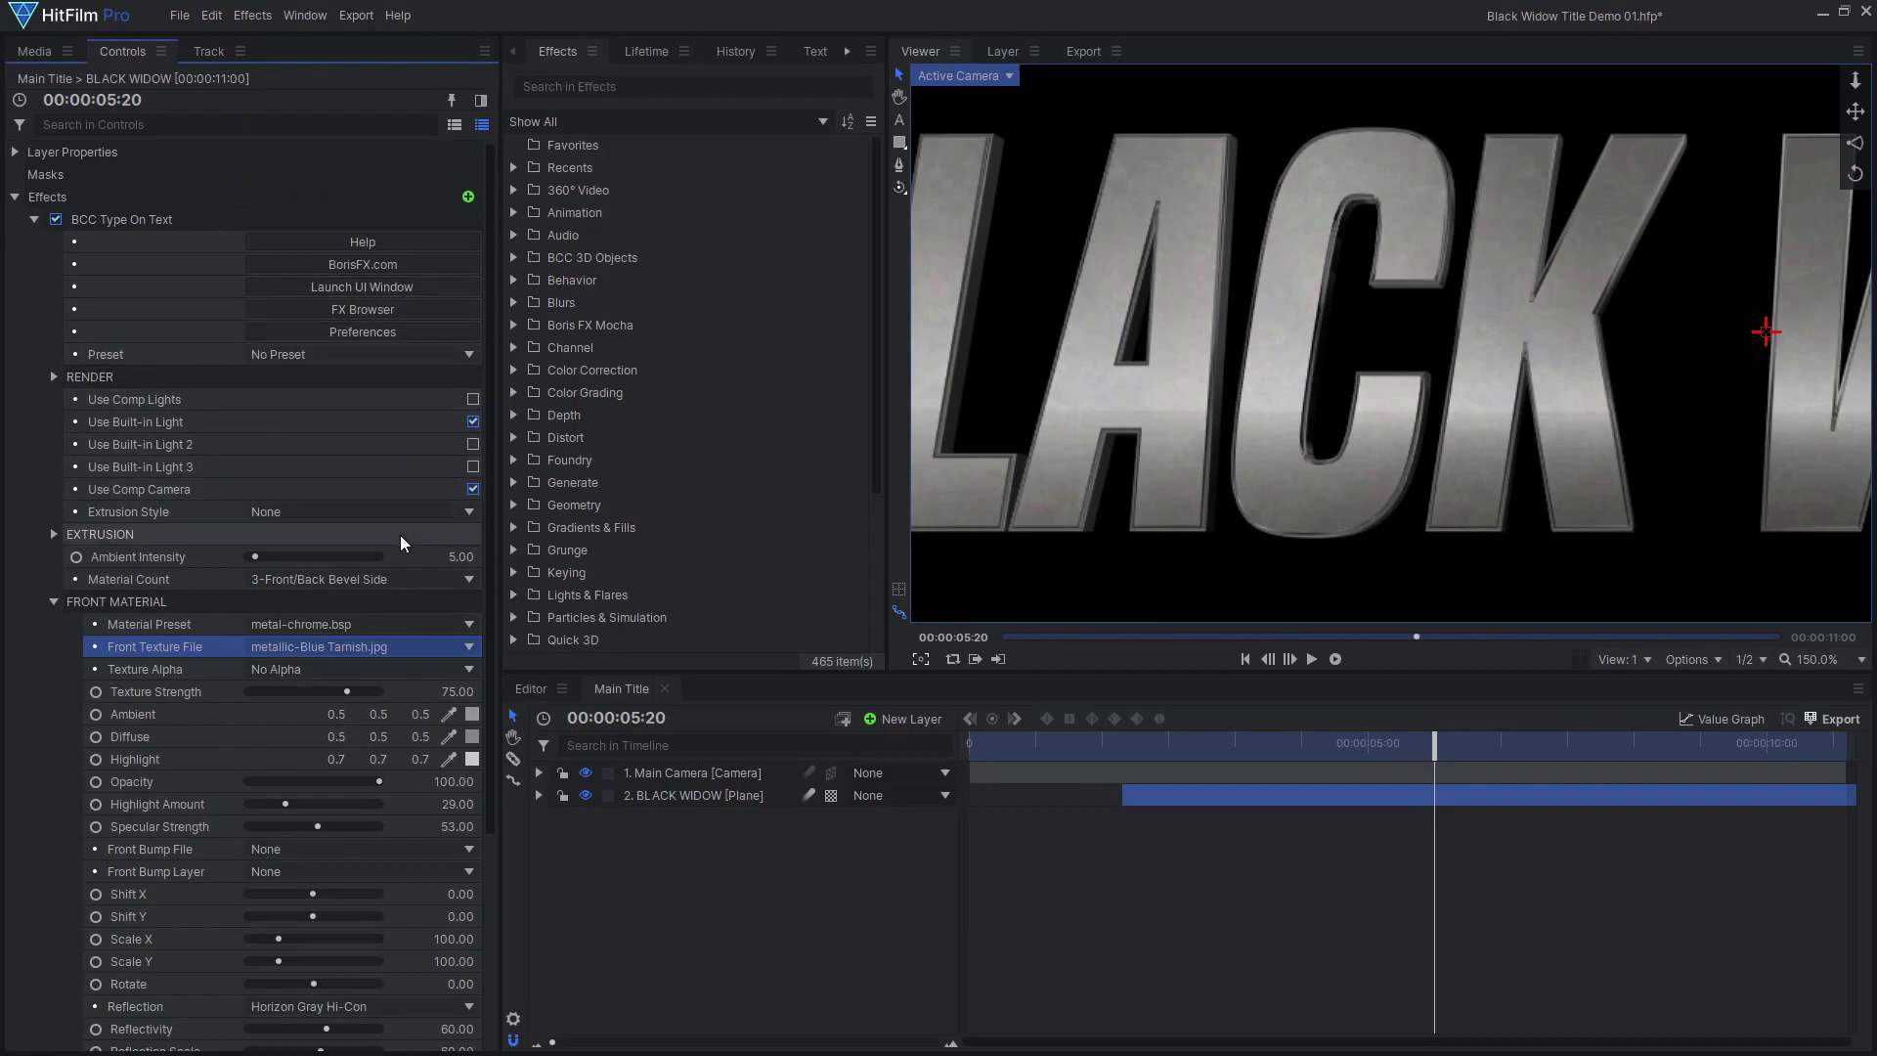
click(397, 852)
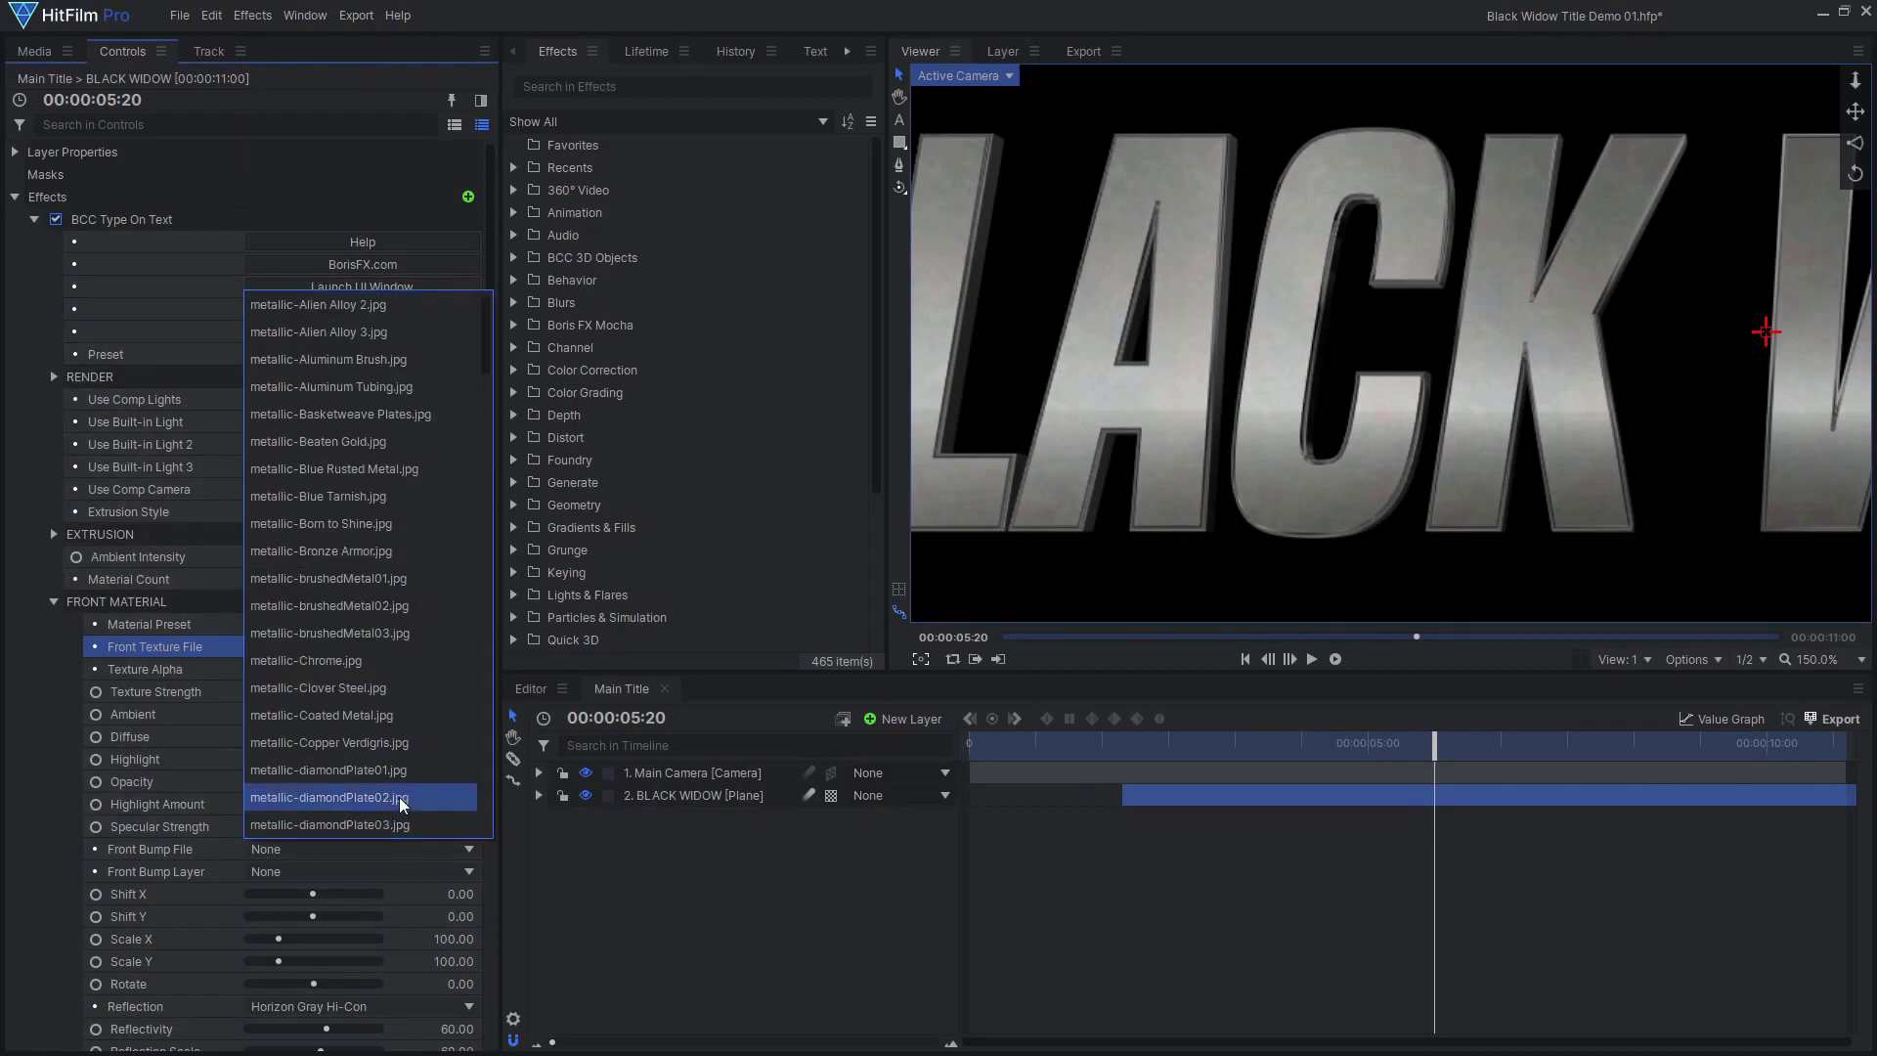
click(398, 511)
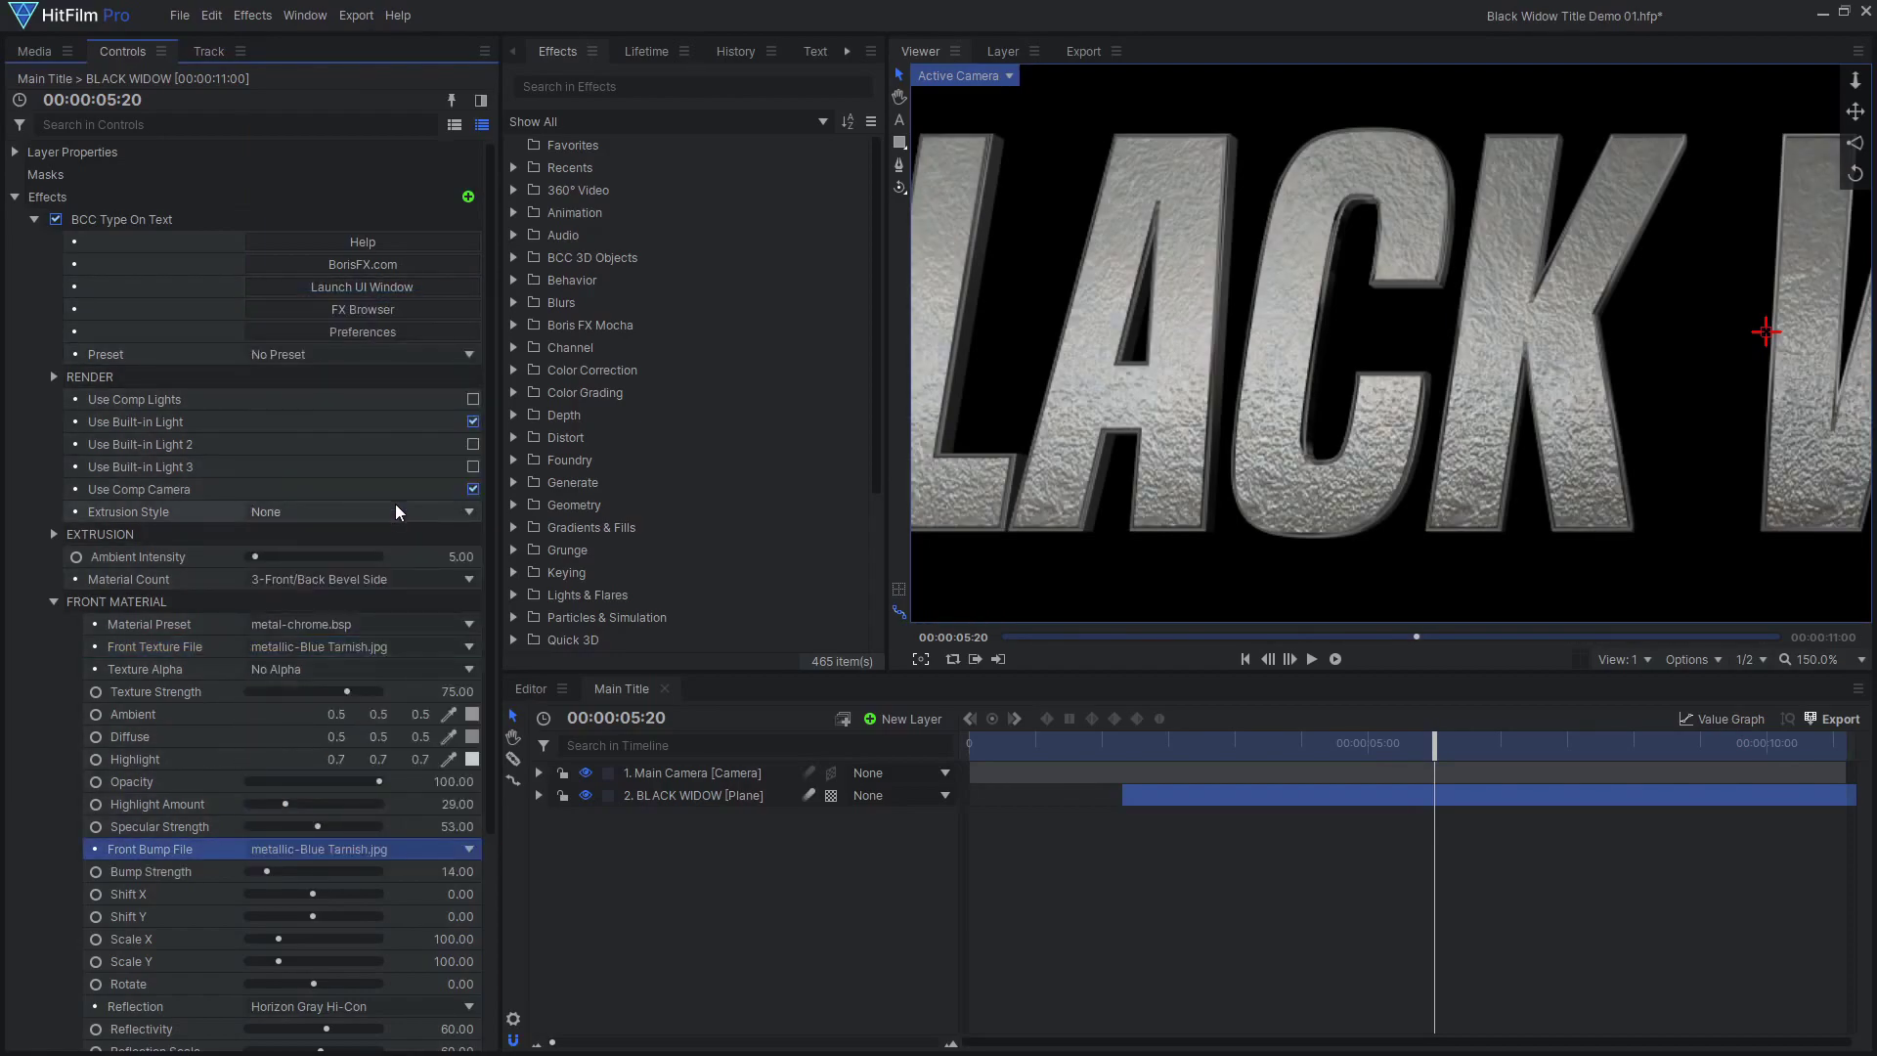
Give the front material bump strength 5 and reflectivity 40.
scroll(399, 548, down, 3)
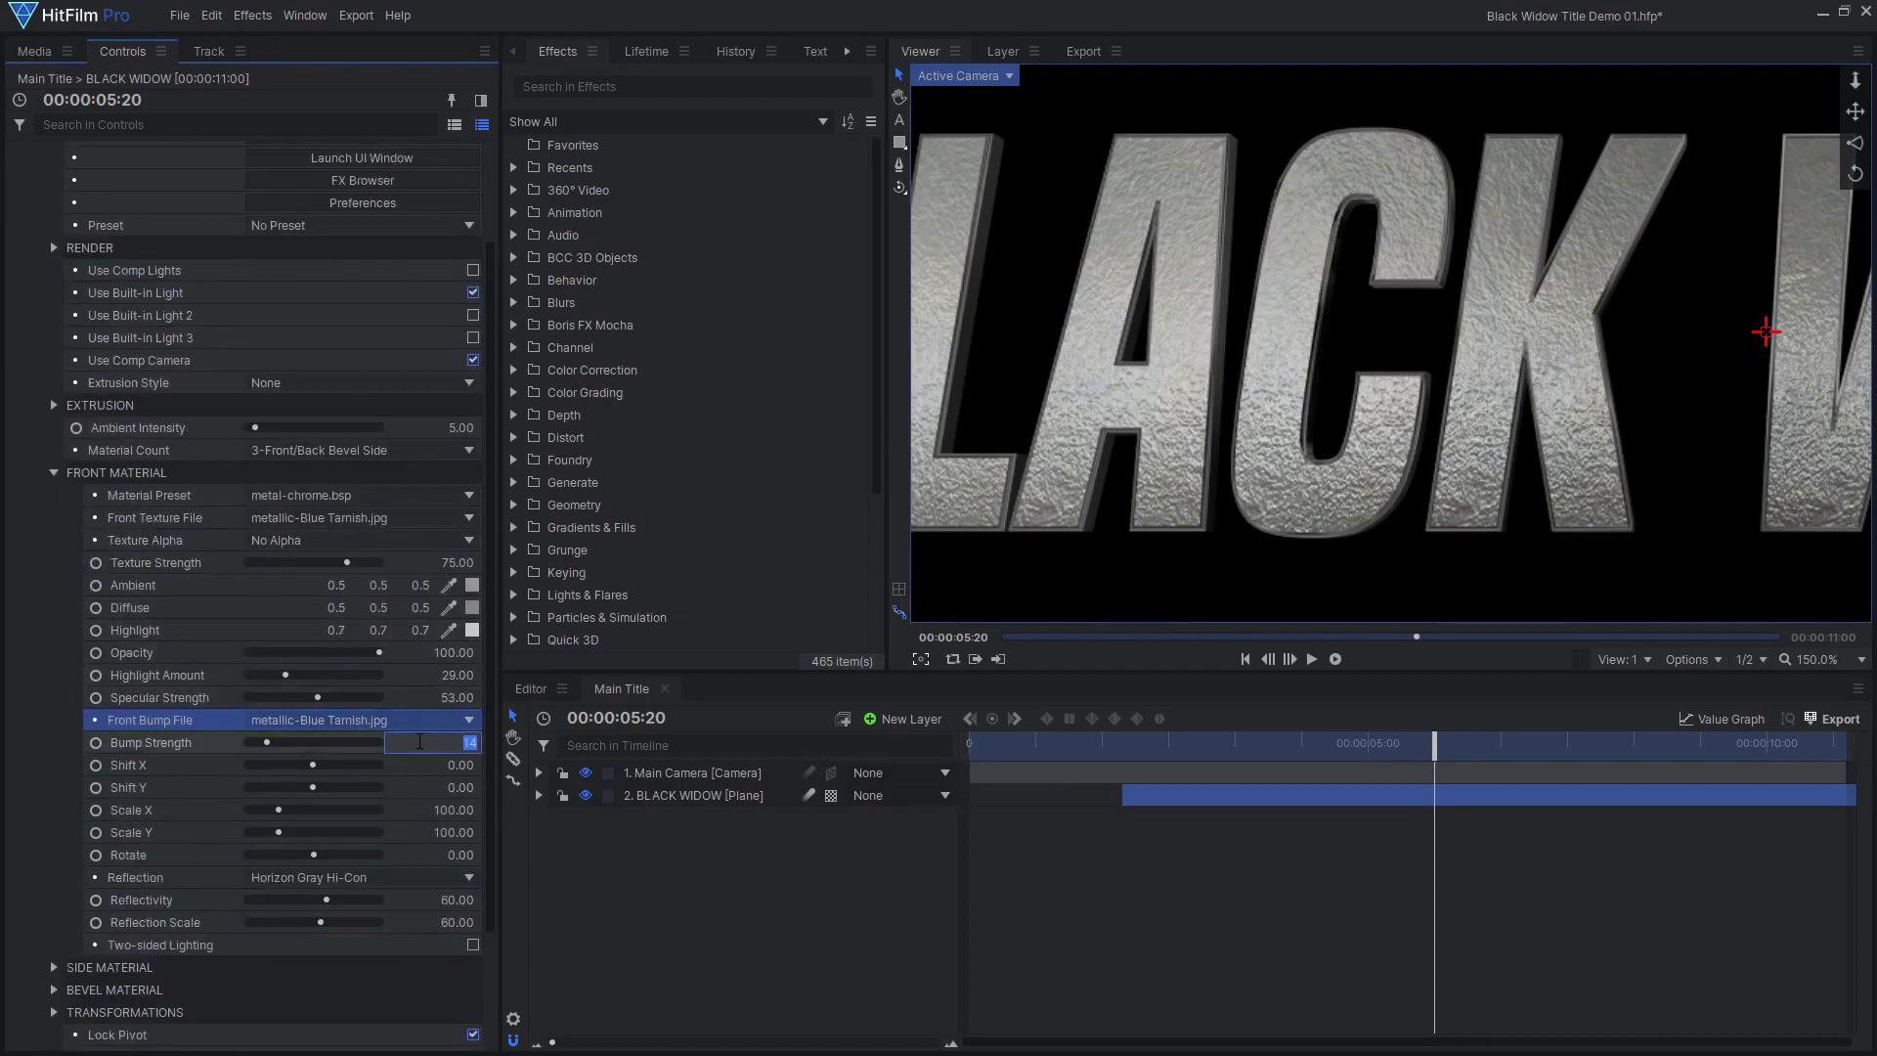
text(5)
key(Return)
click(423, 900)
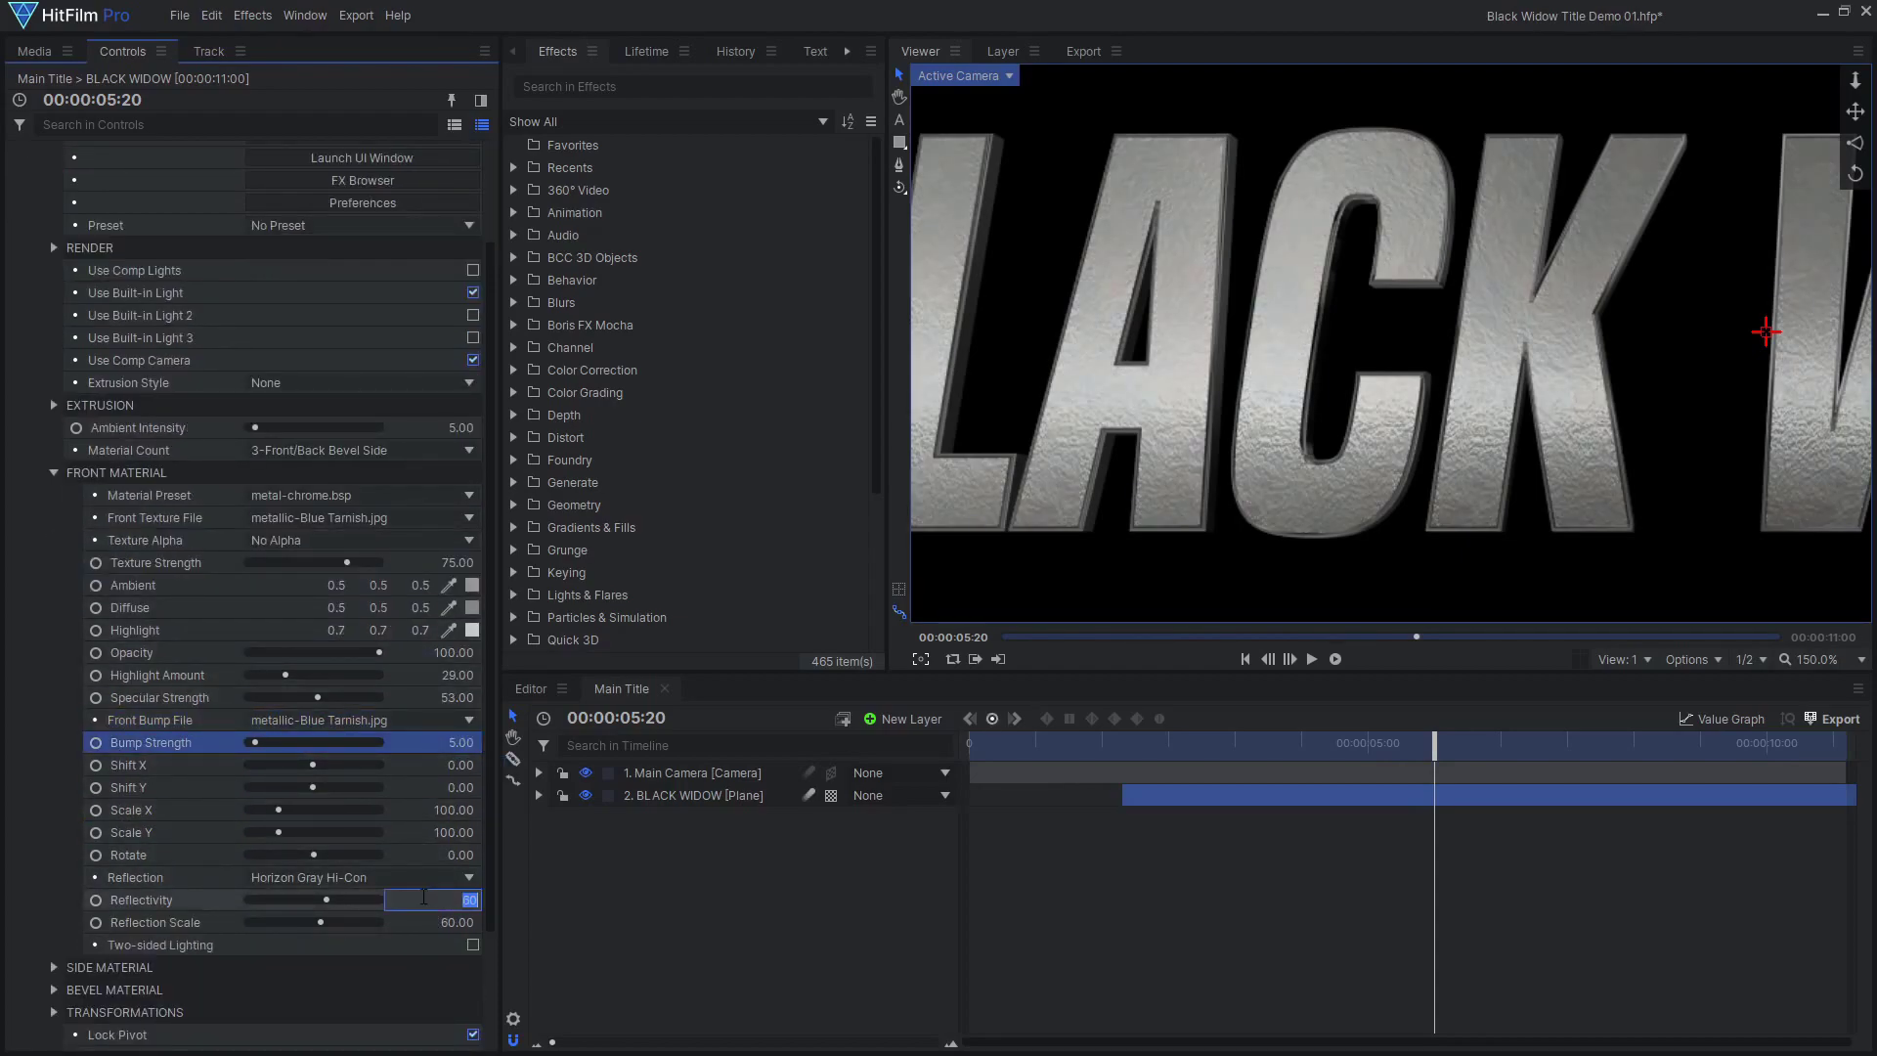
key(Return)
click(423, 878)
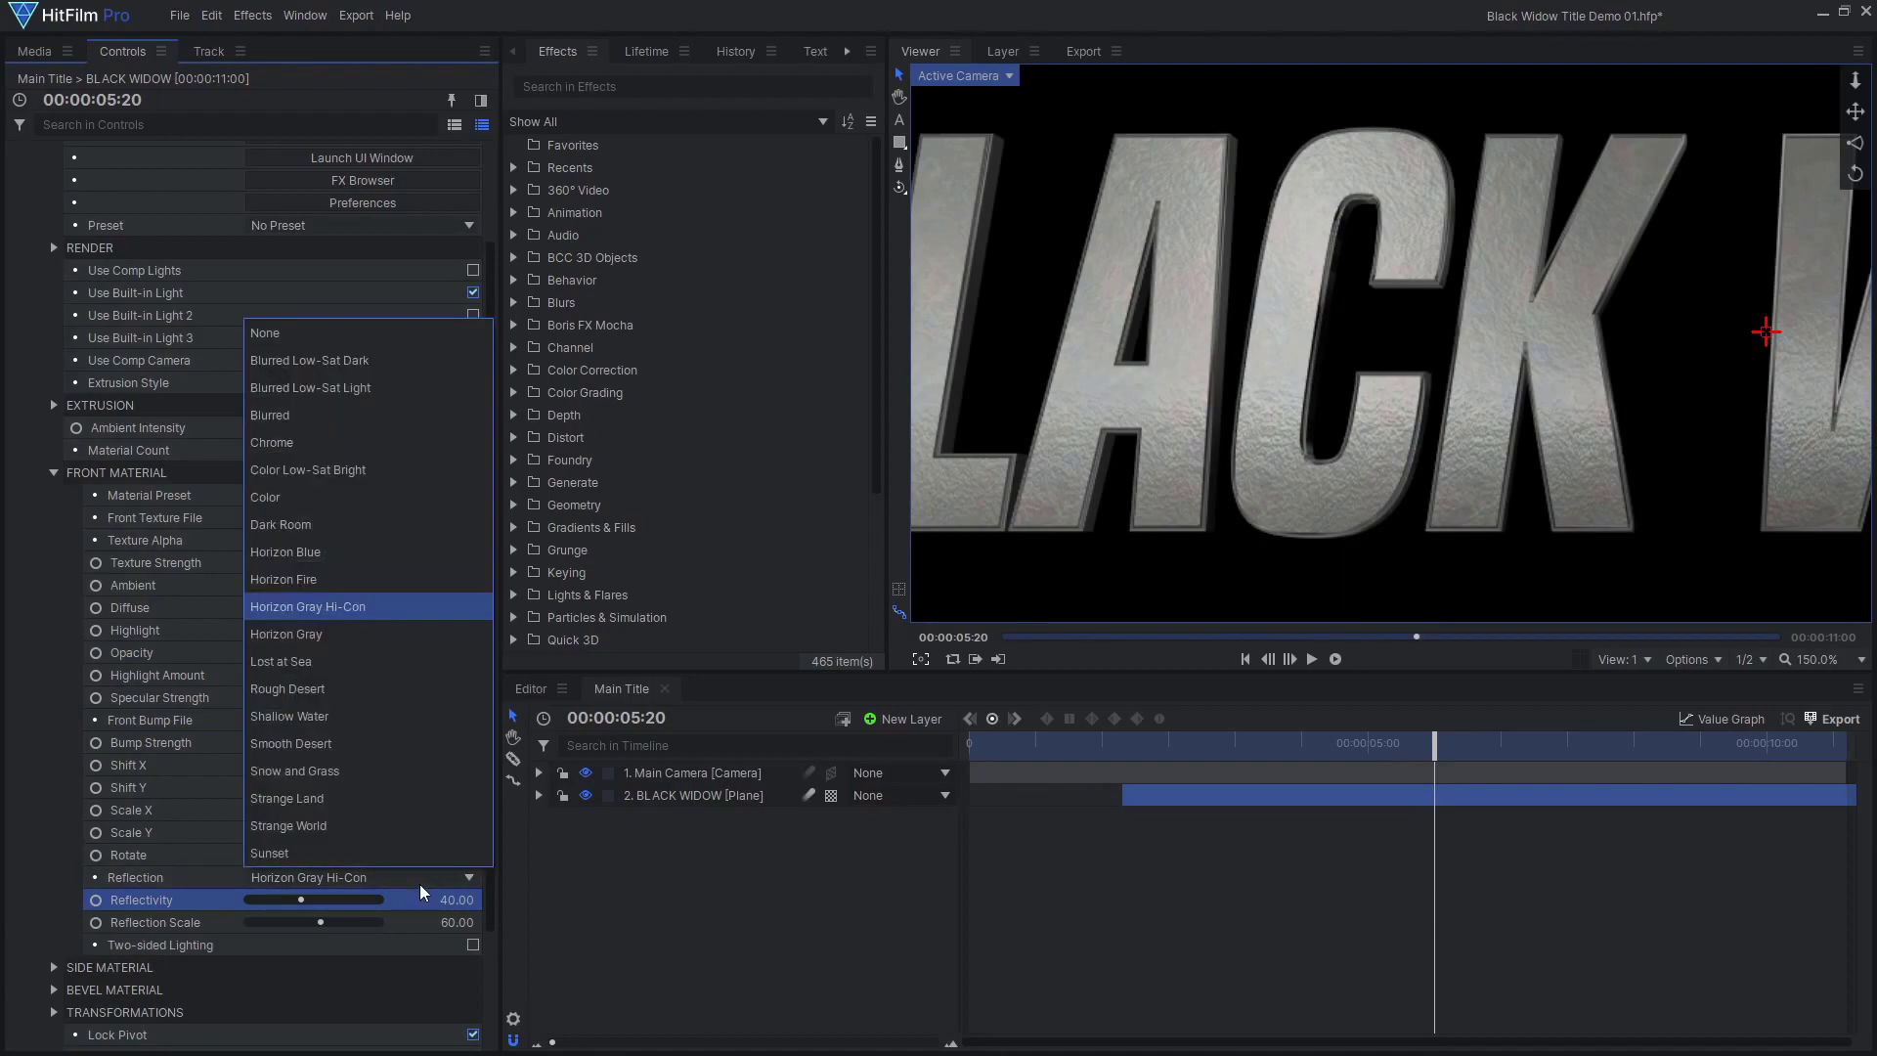
Use Chrome front reflection and make light 1 a spotlight at X -400, aimed further left.
click(335, 456)
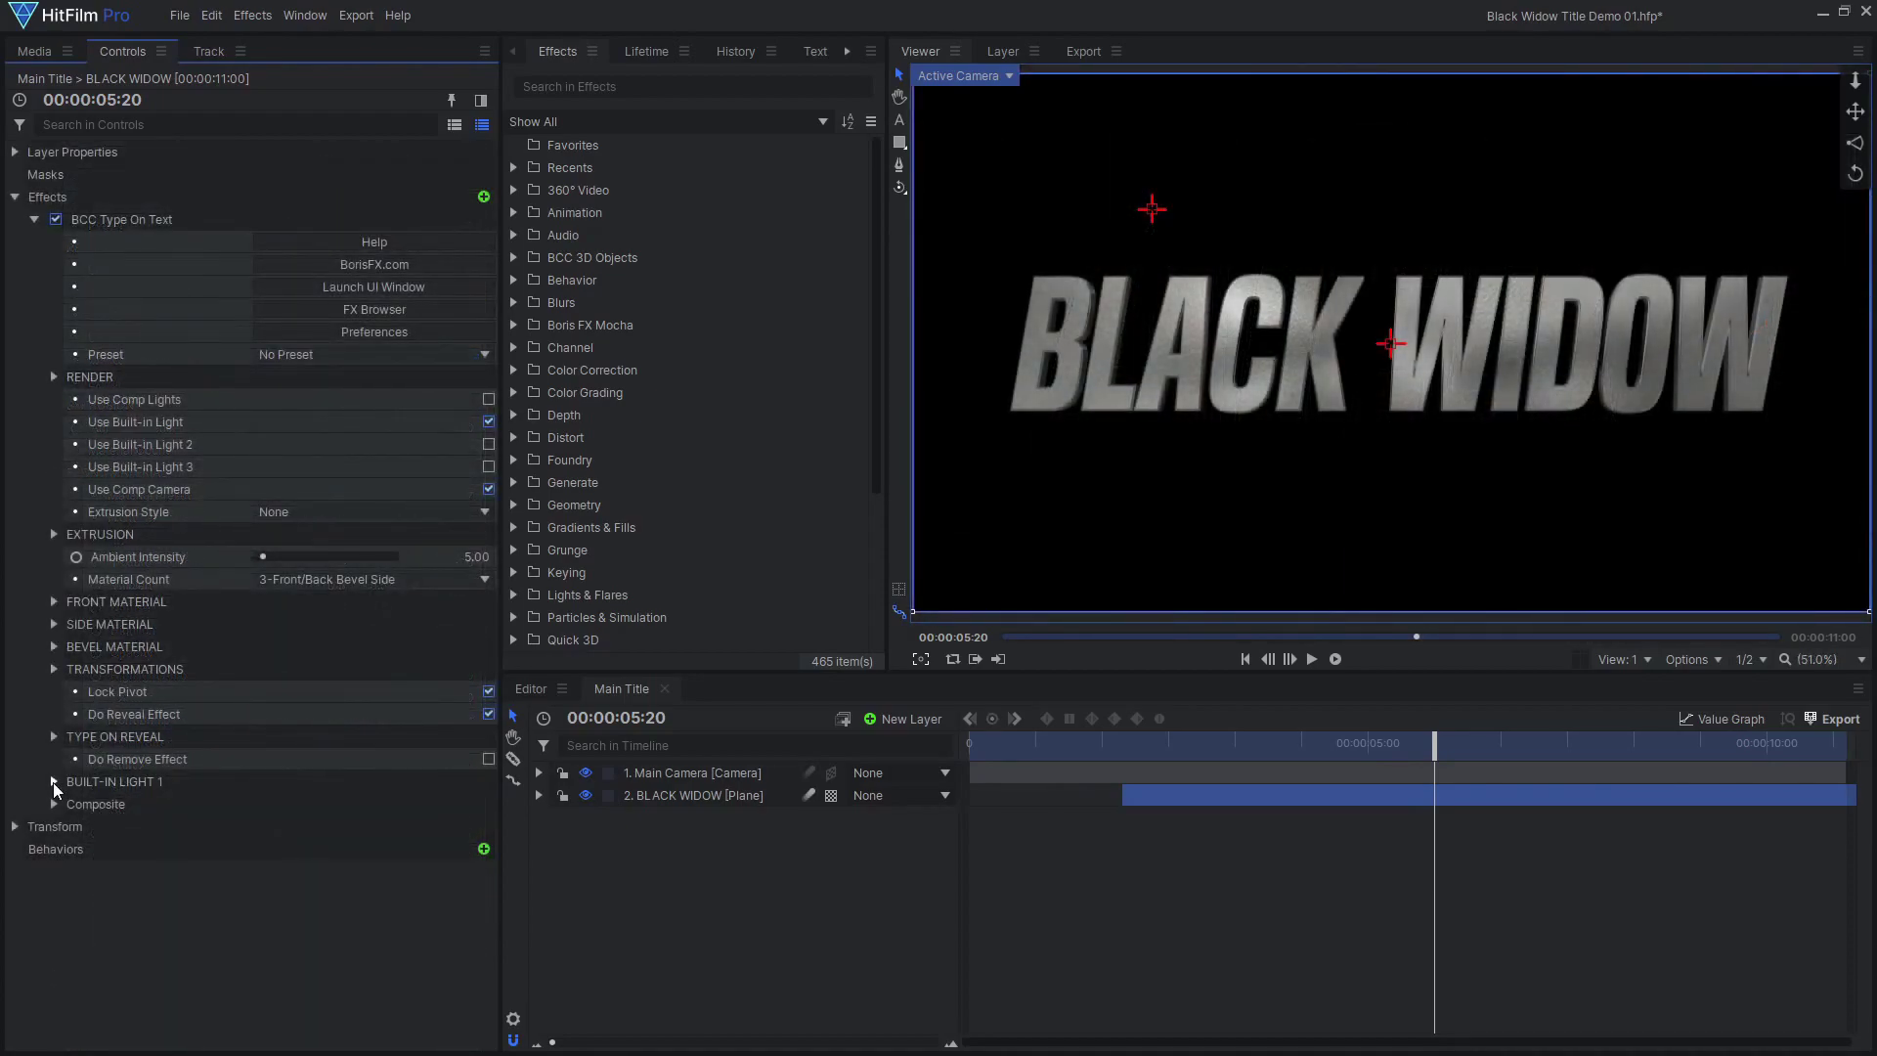
click(54, 781)
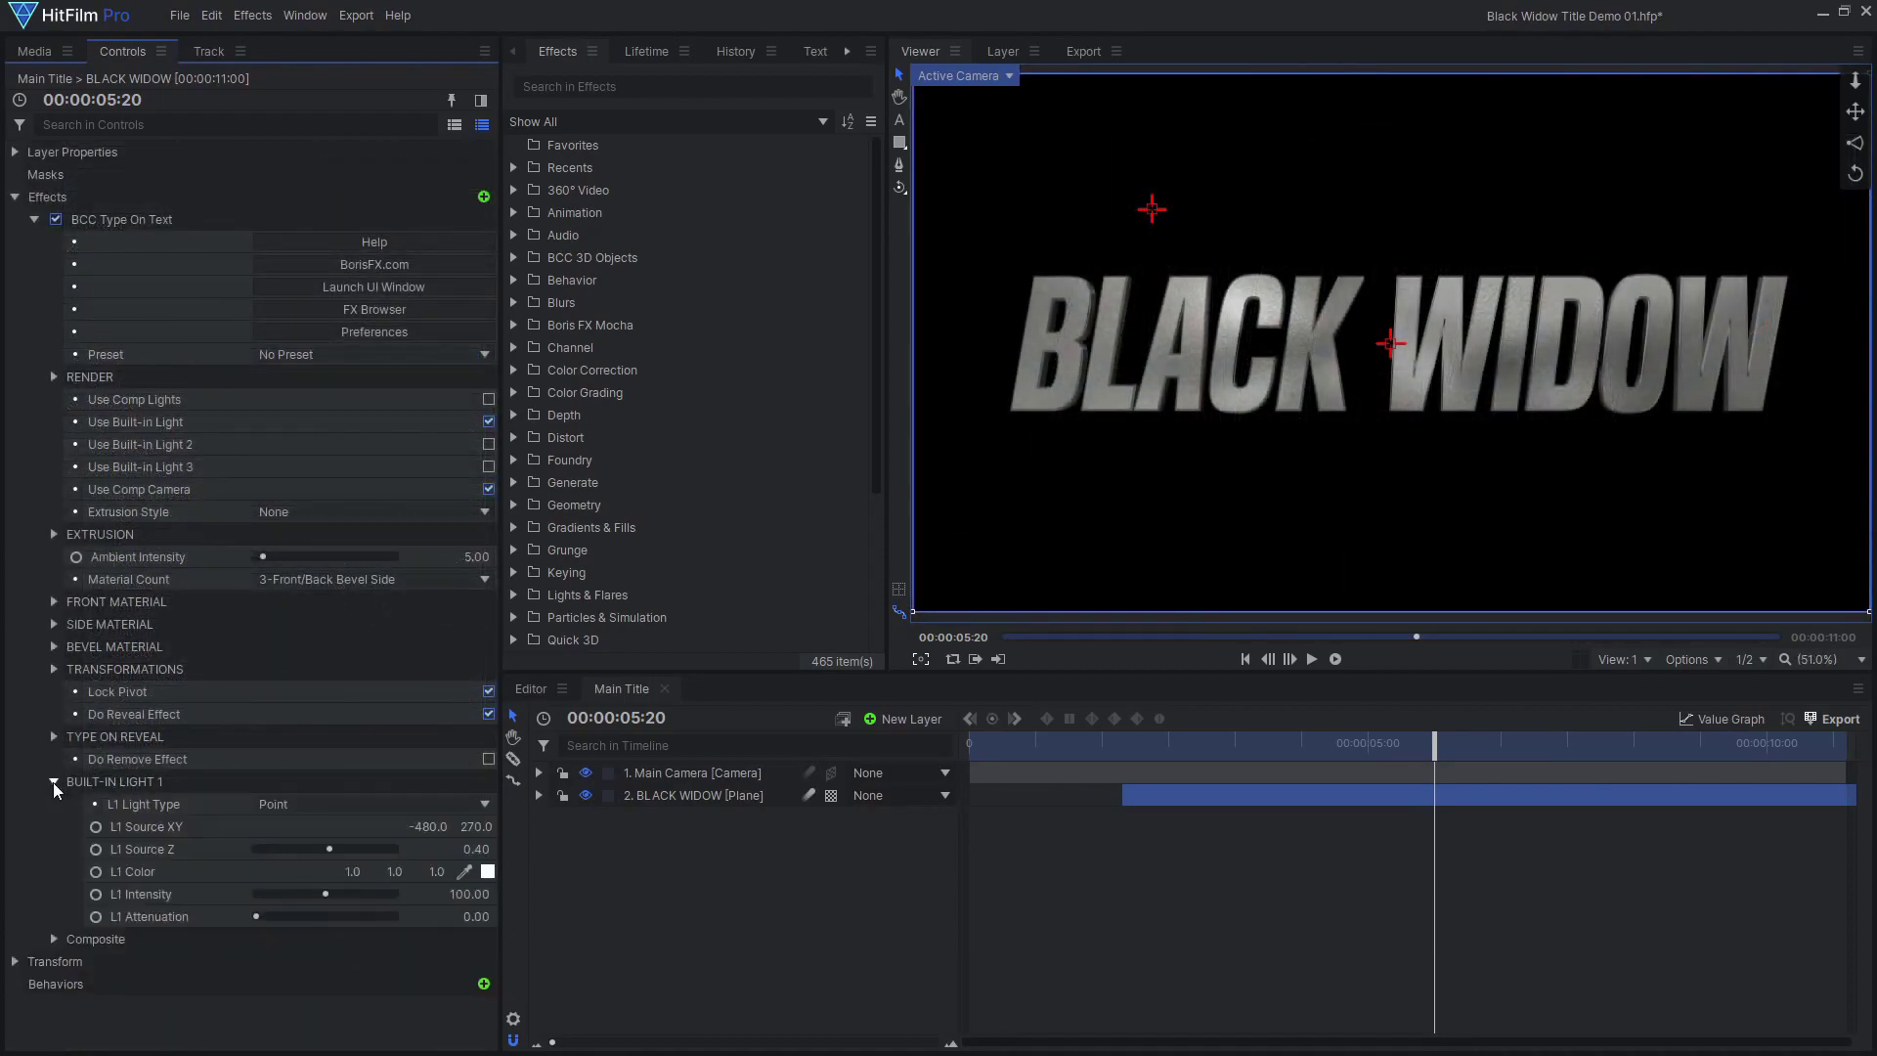
click(385, 804)
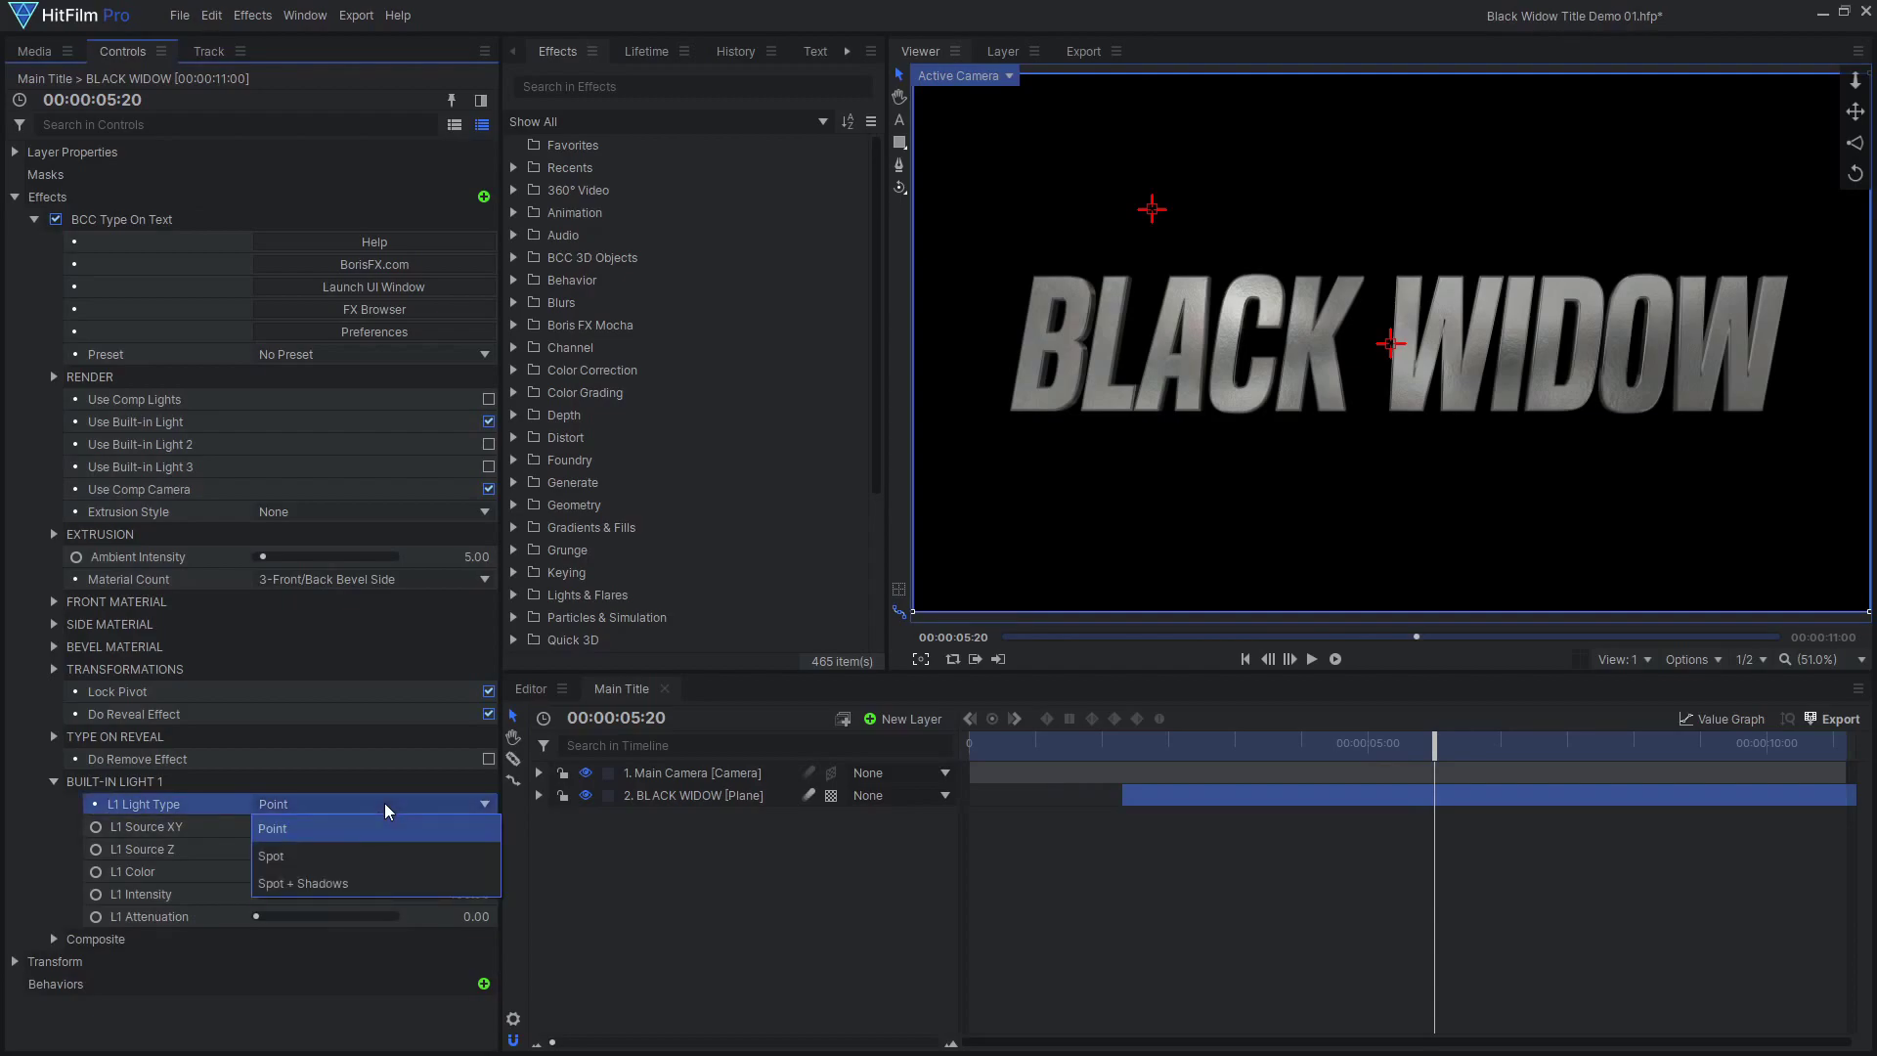
click(371, 850)
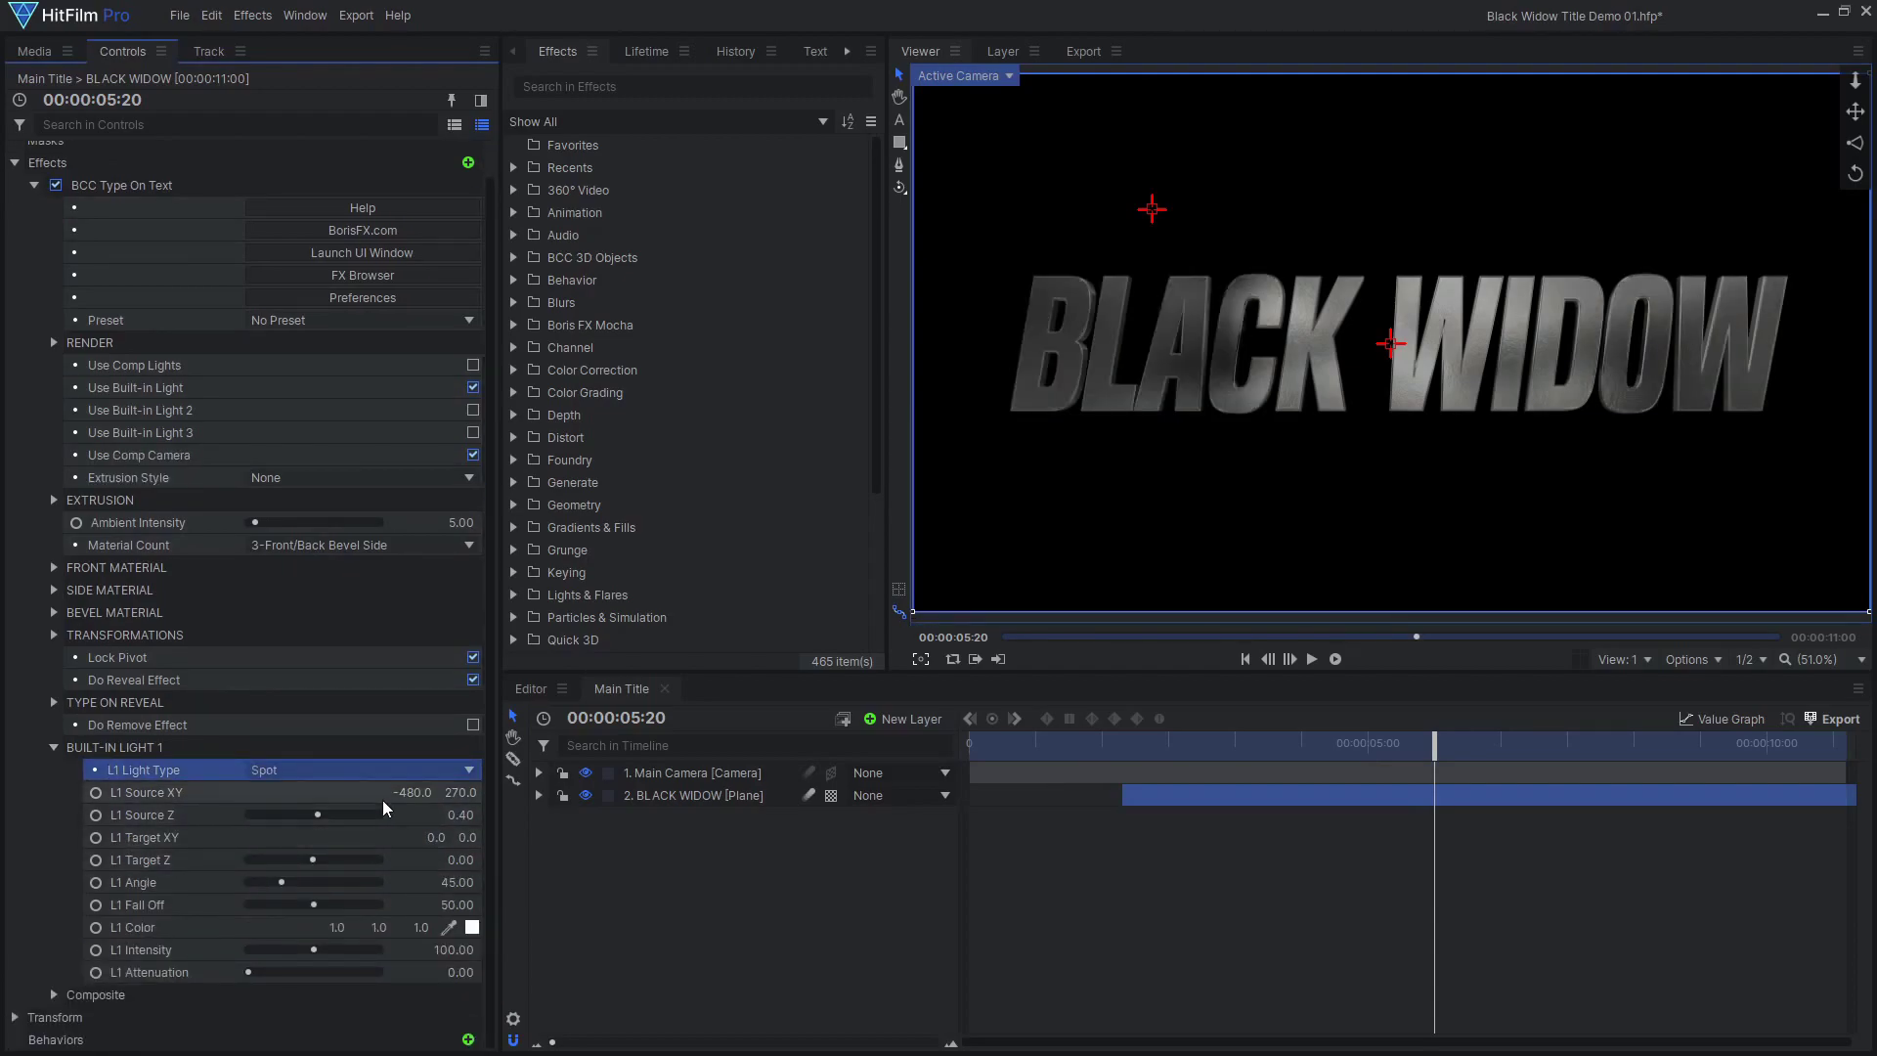
text(-400)
key(Return)
click(451, 793)
text(200)
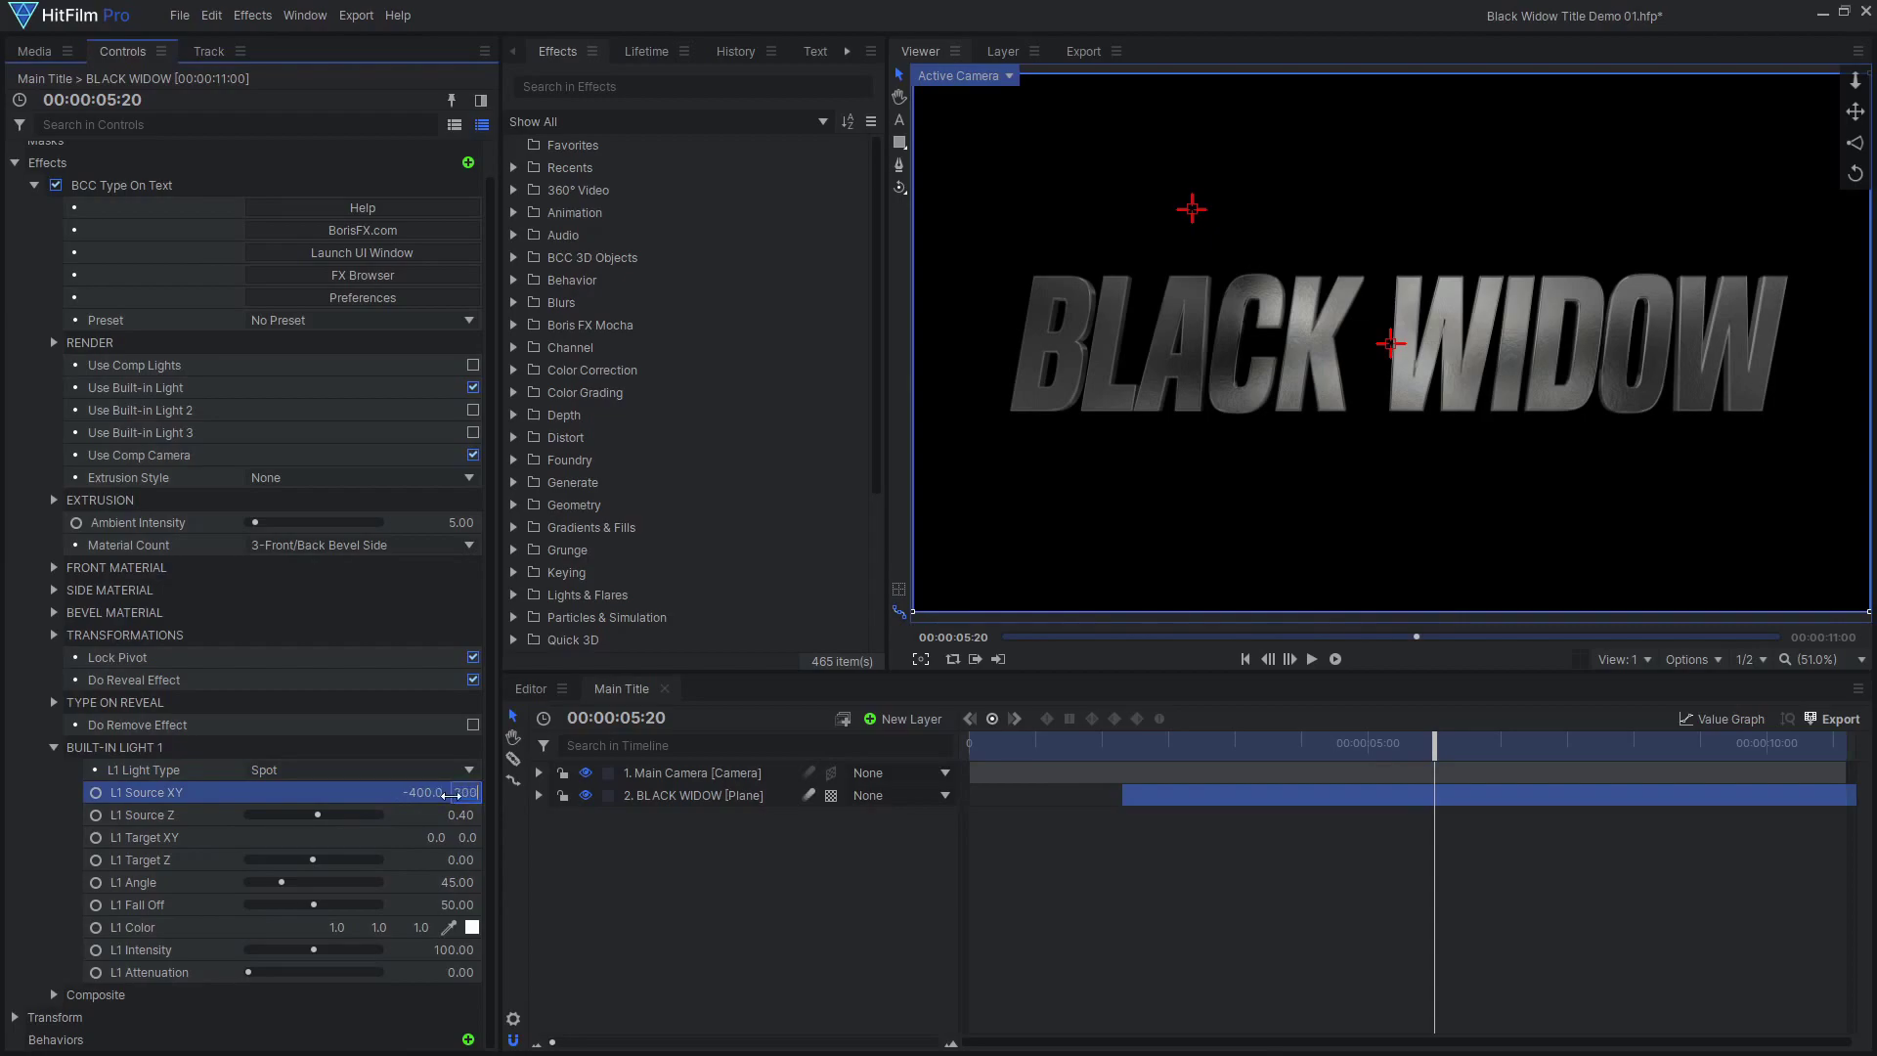
click(446, 815)
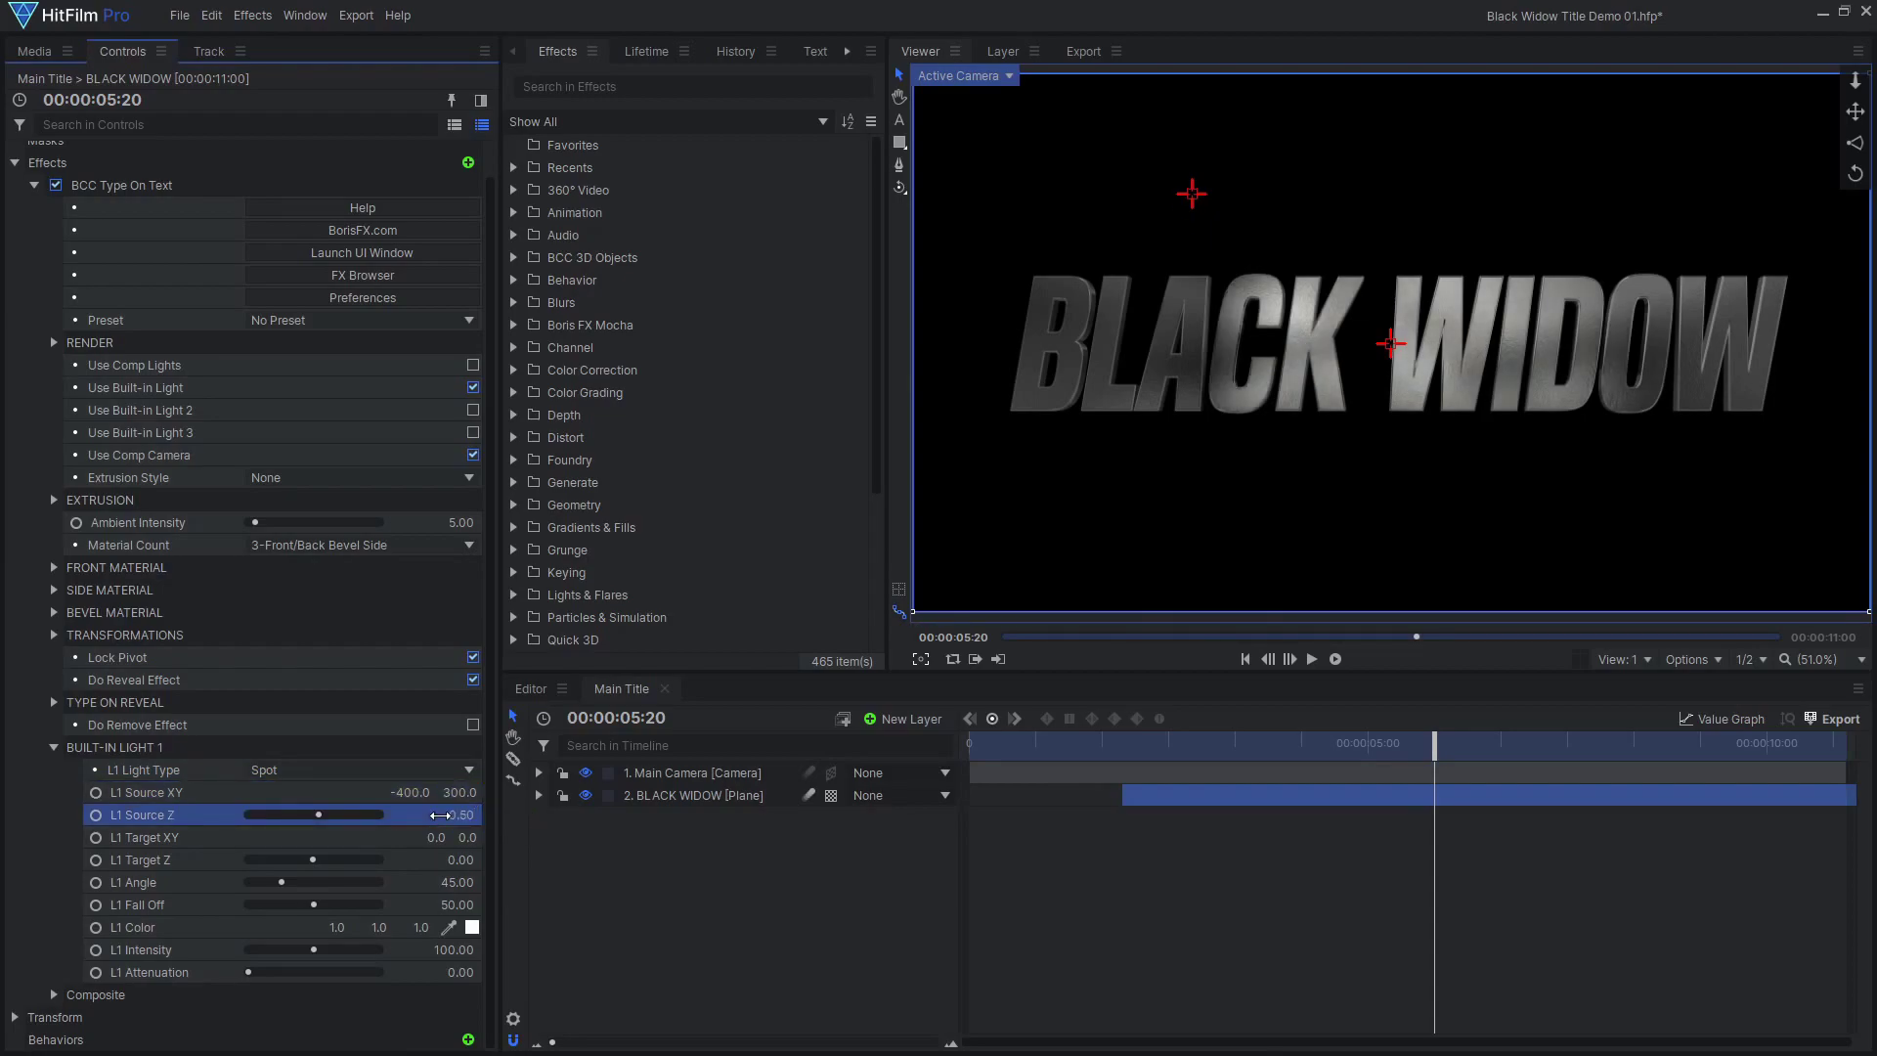
drag(441, 829, 441, 905)
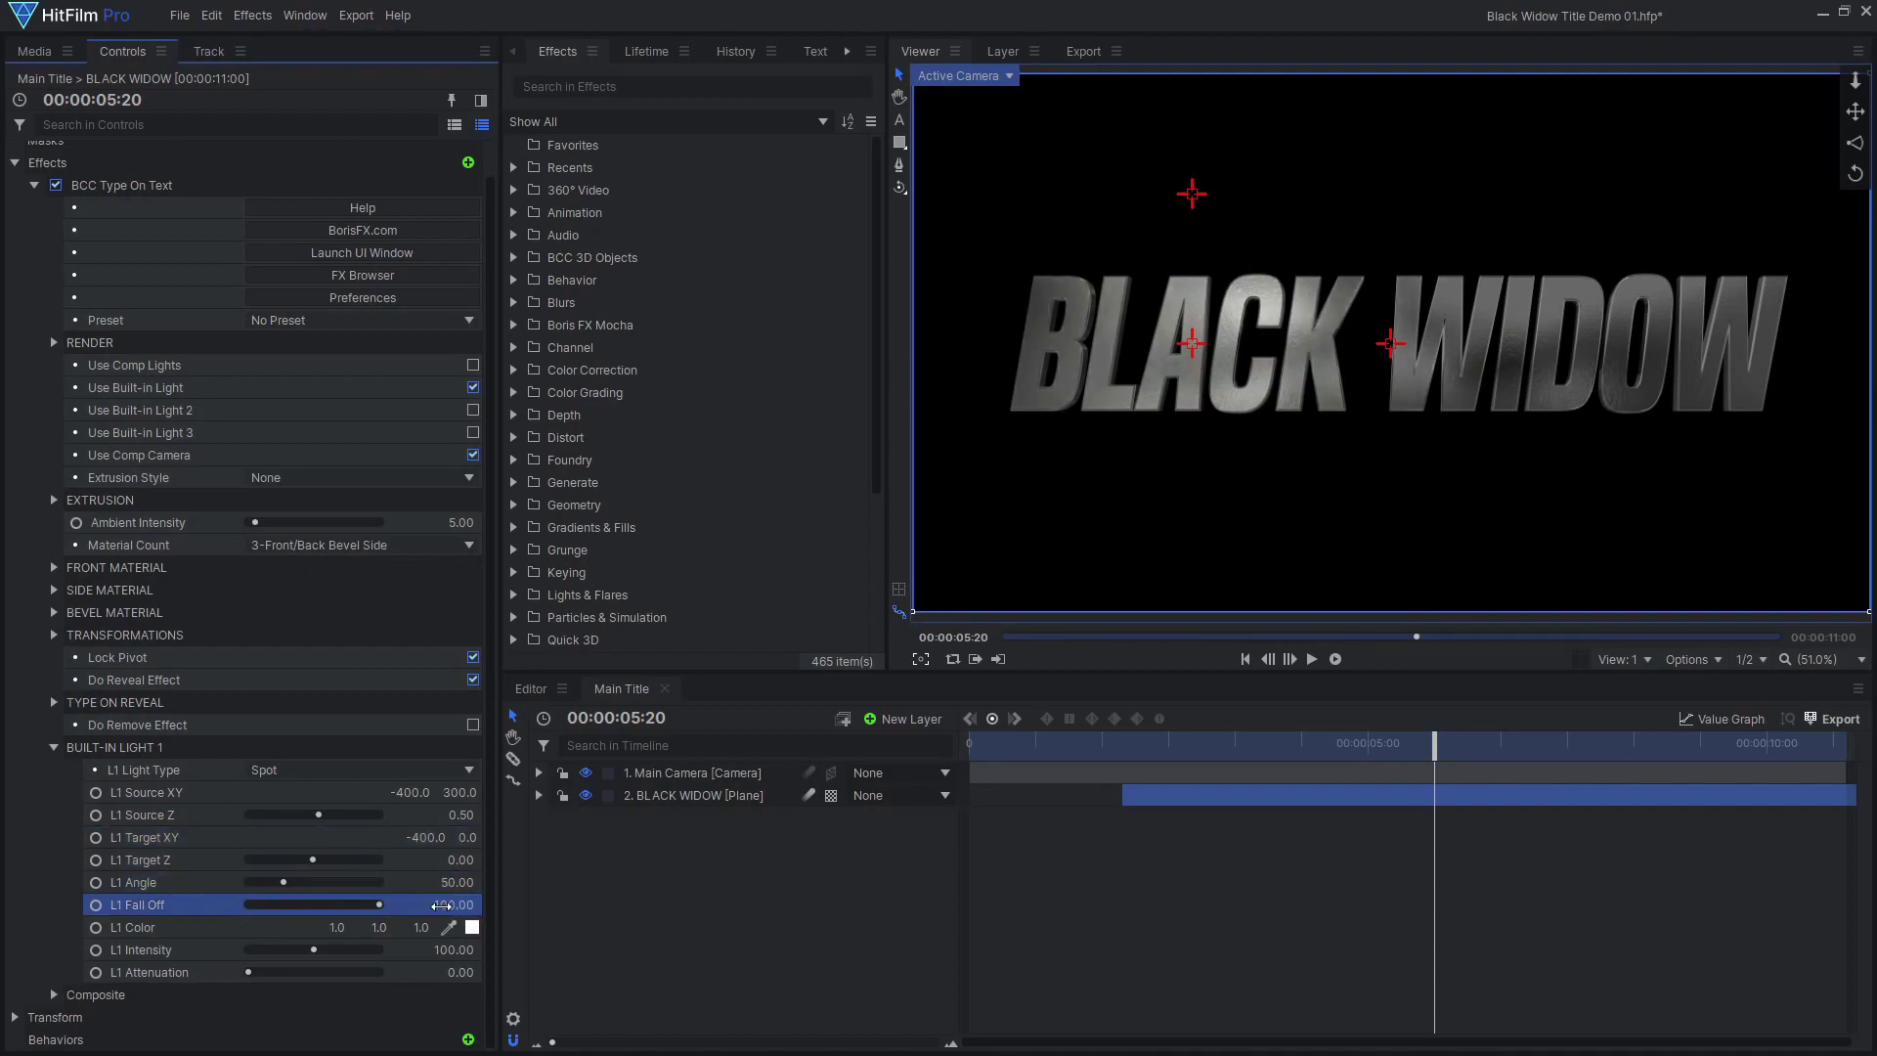
click(54, 747)
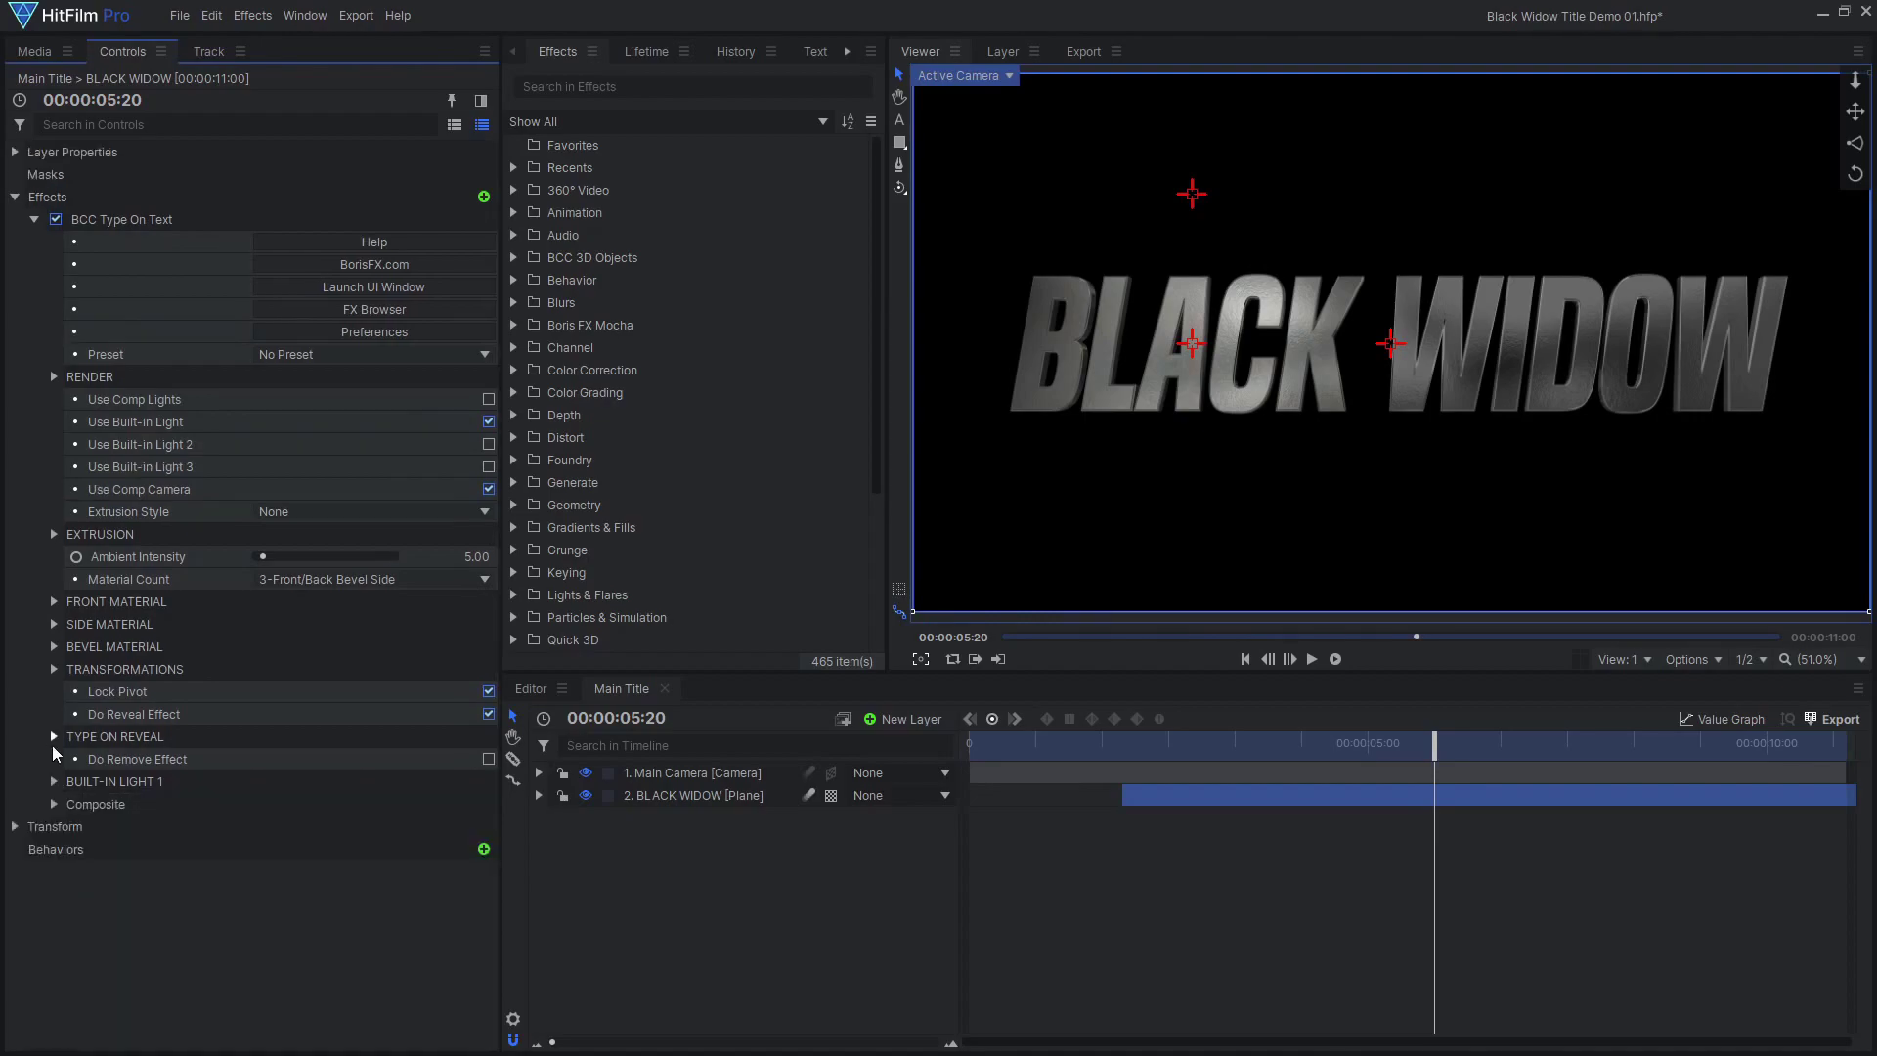
Turn on the second built-in light as a spotlight with a 50° cone angle.
click(489, 444)
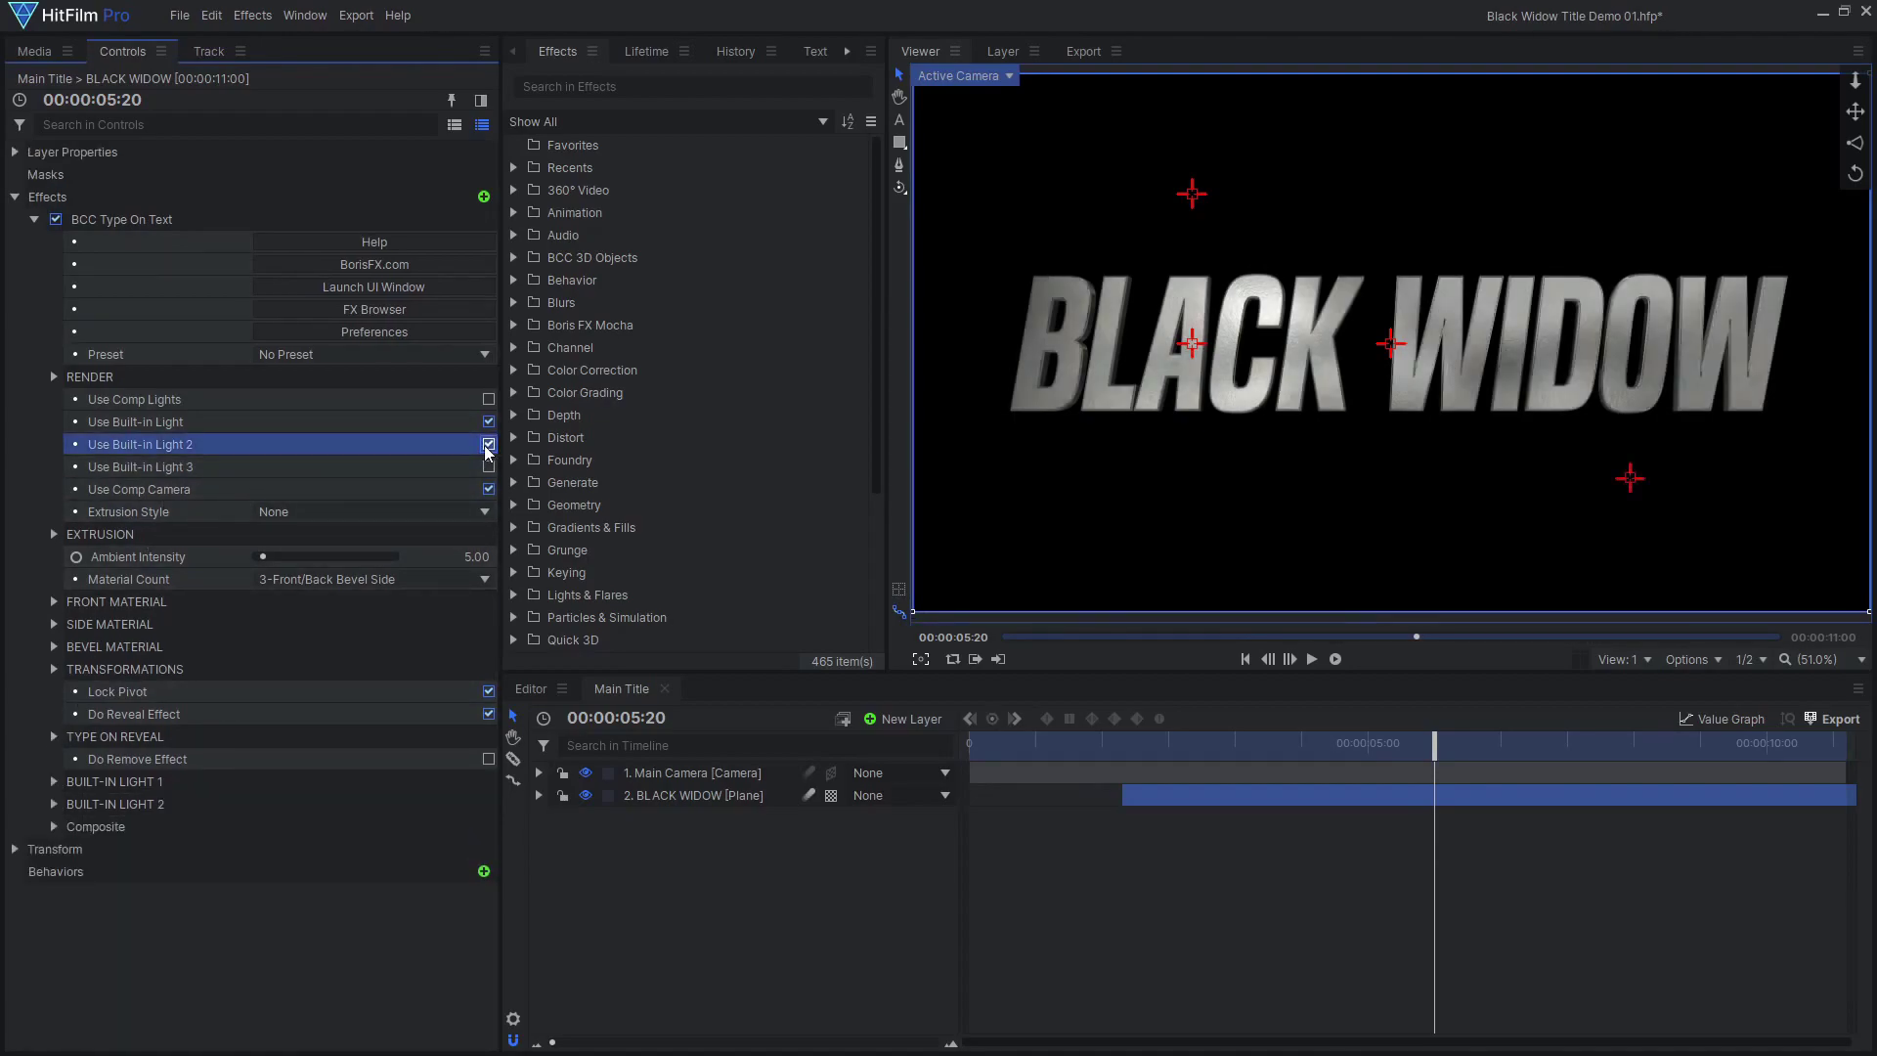
click(54, 803)
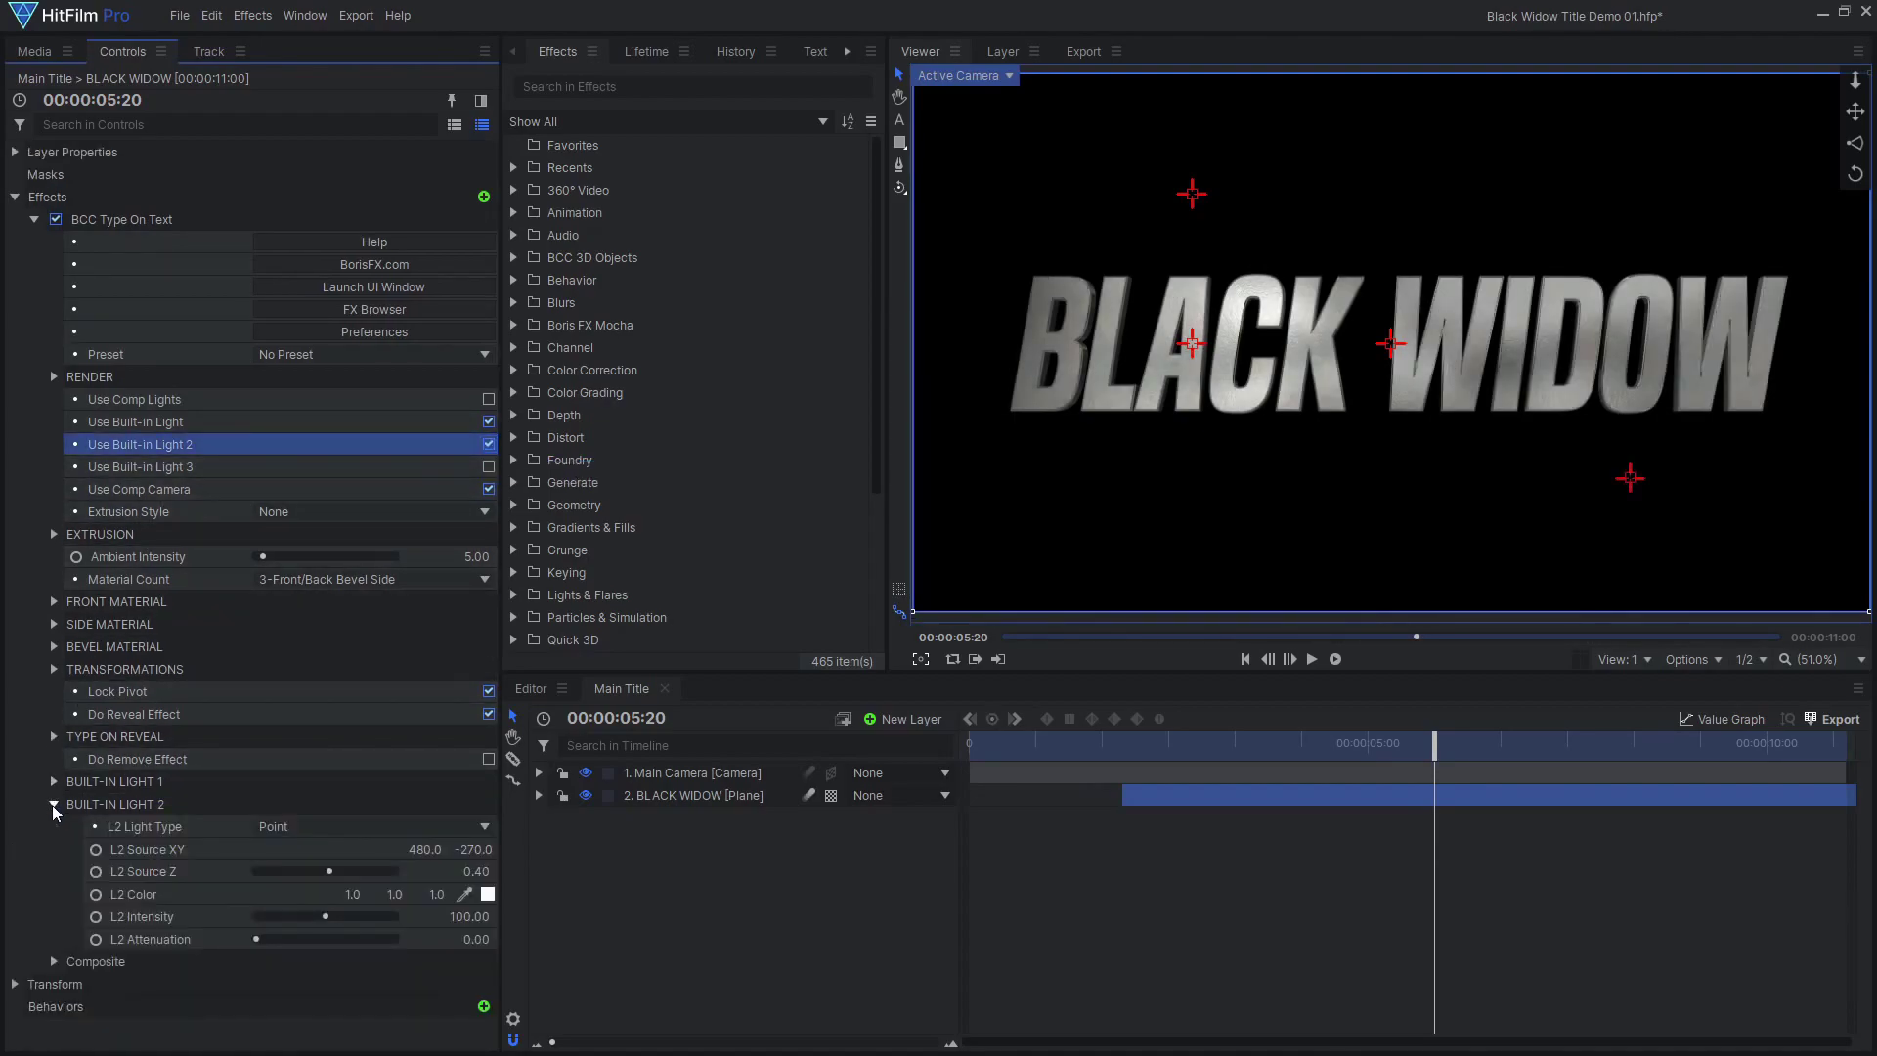
click(333, 826)
click(336, 872)
scroll(337, 872, down, 1)
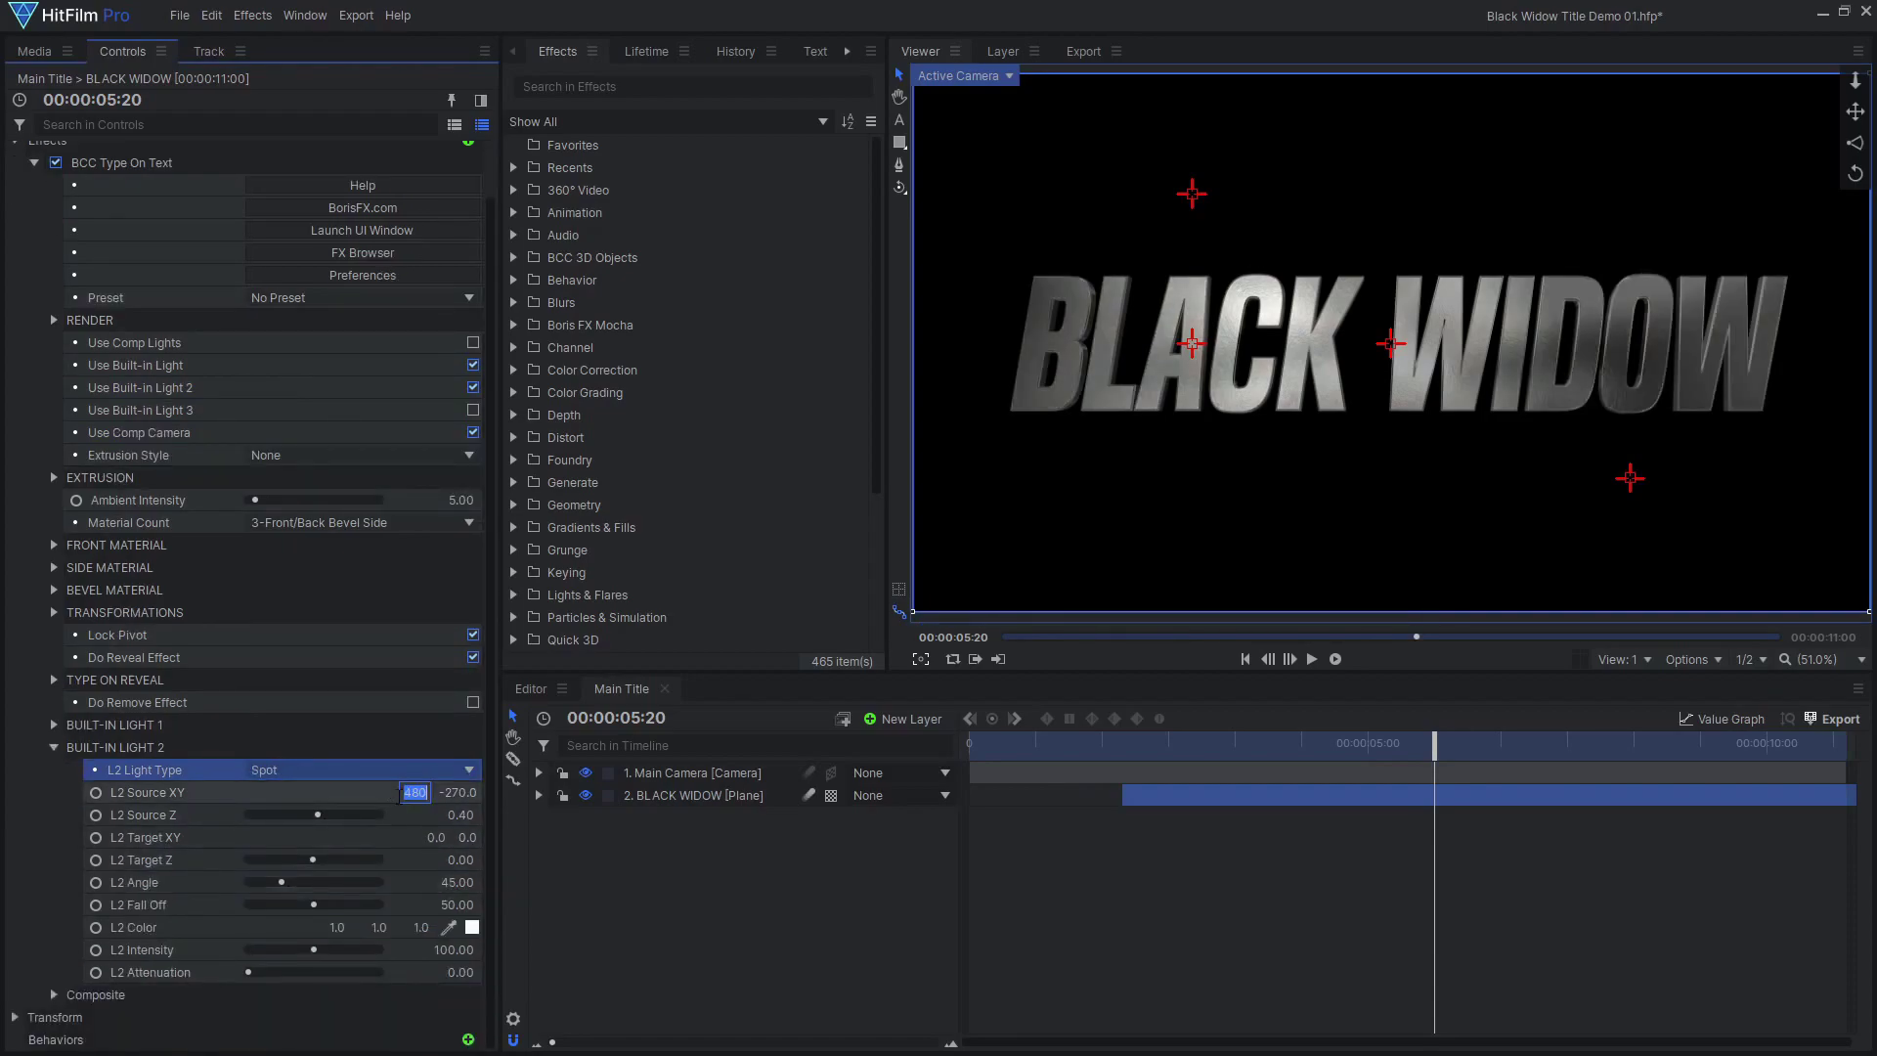
mouse_move(433, 791)
mouse_down()
mouse_move(411, 792)
mouse_move(479, 792)
mouse_move(439, 813)
mouse_up()
click(424, 836)
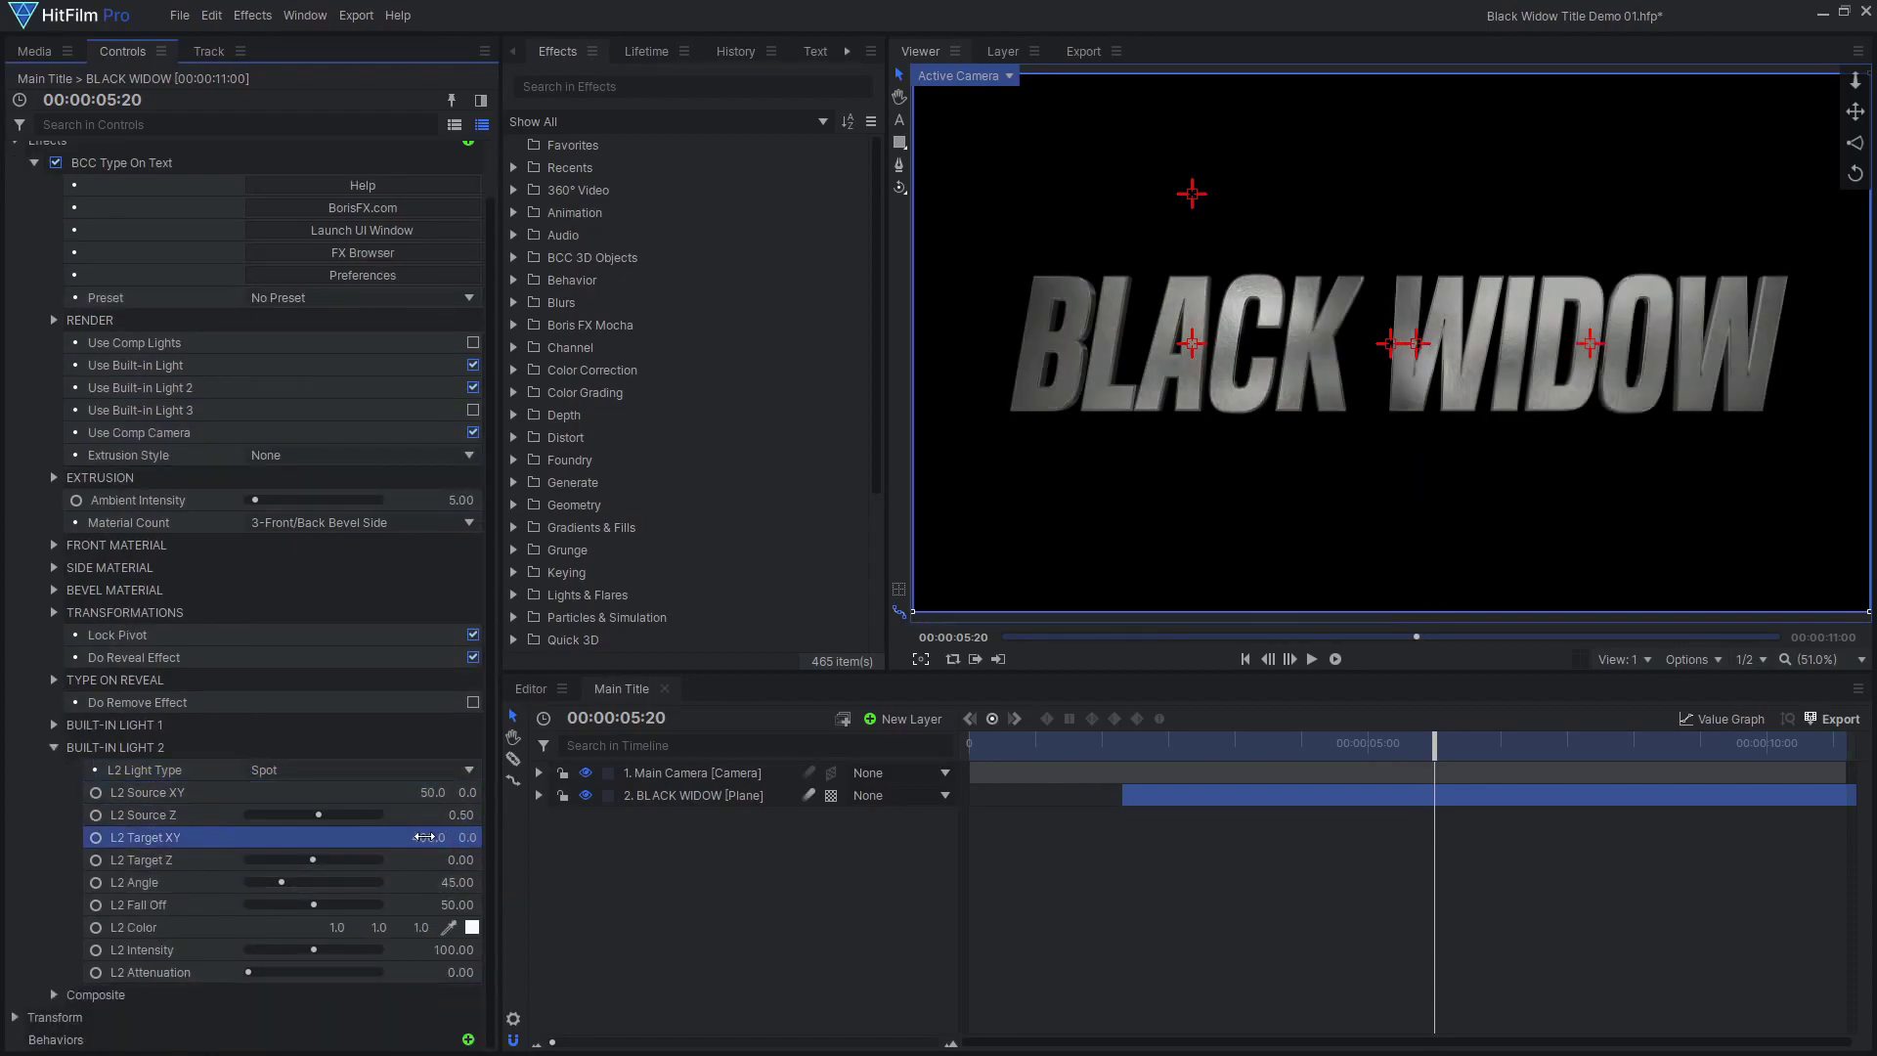
drag(445, 882, 457, 882)
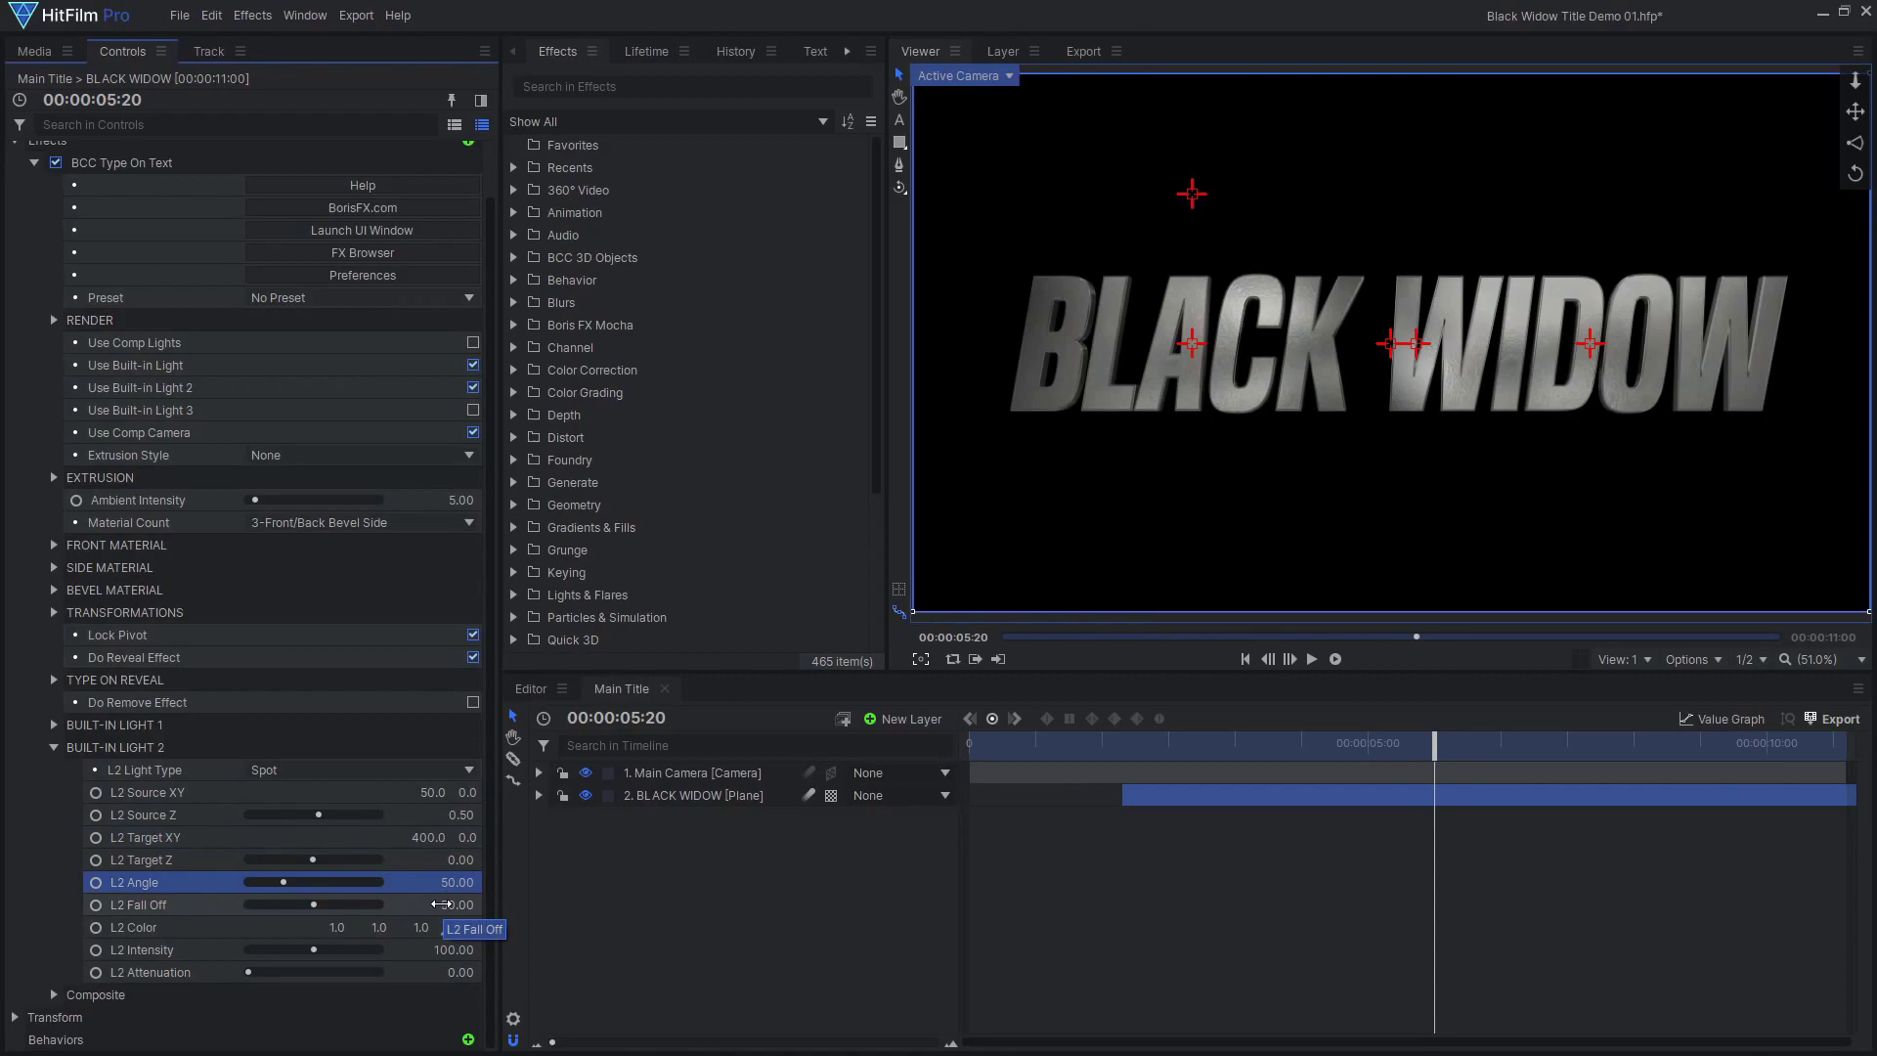
Color the second light dark red and raise its intensity to 200.
click(471, 927)
click(713, 392)
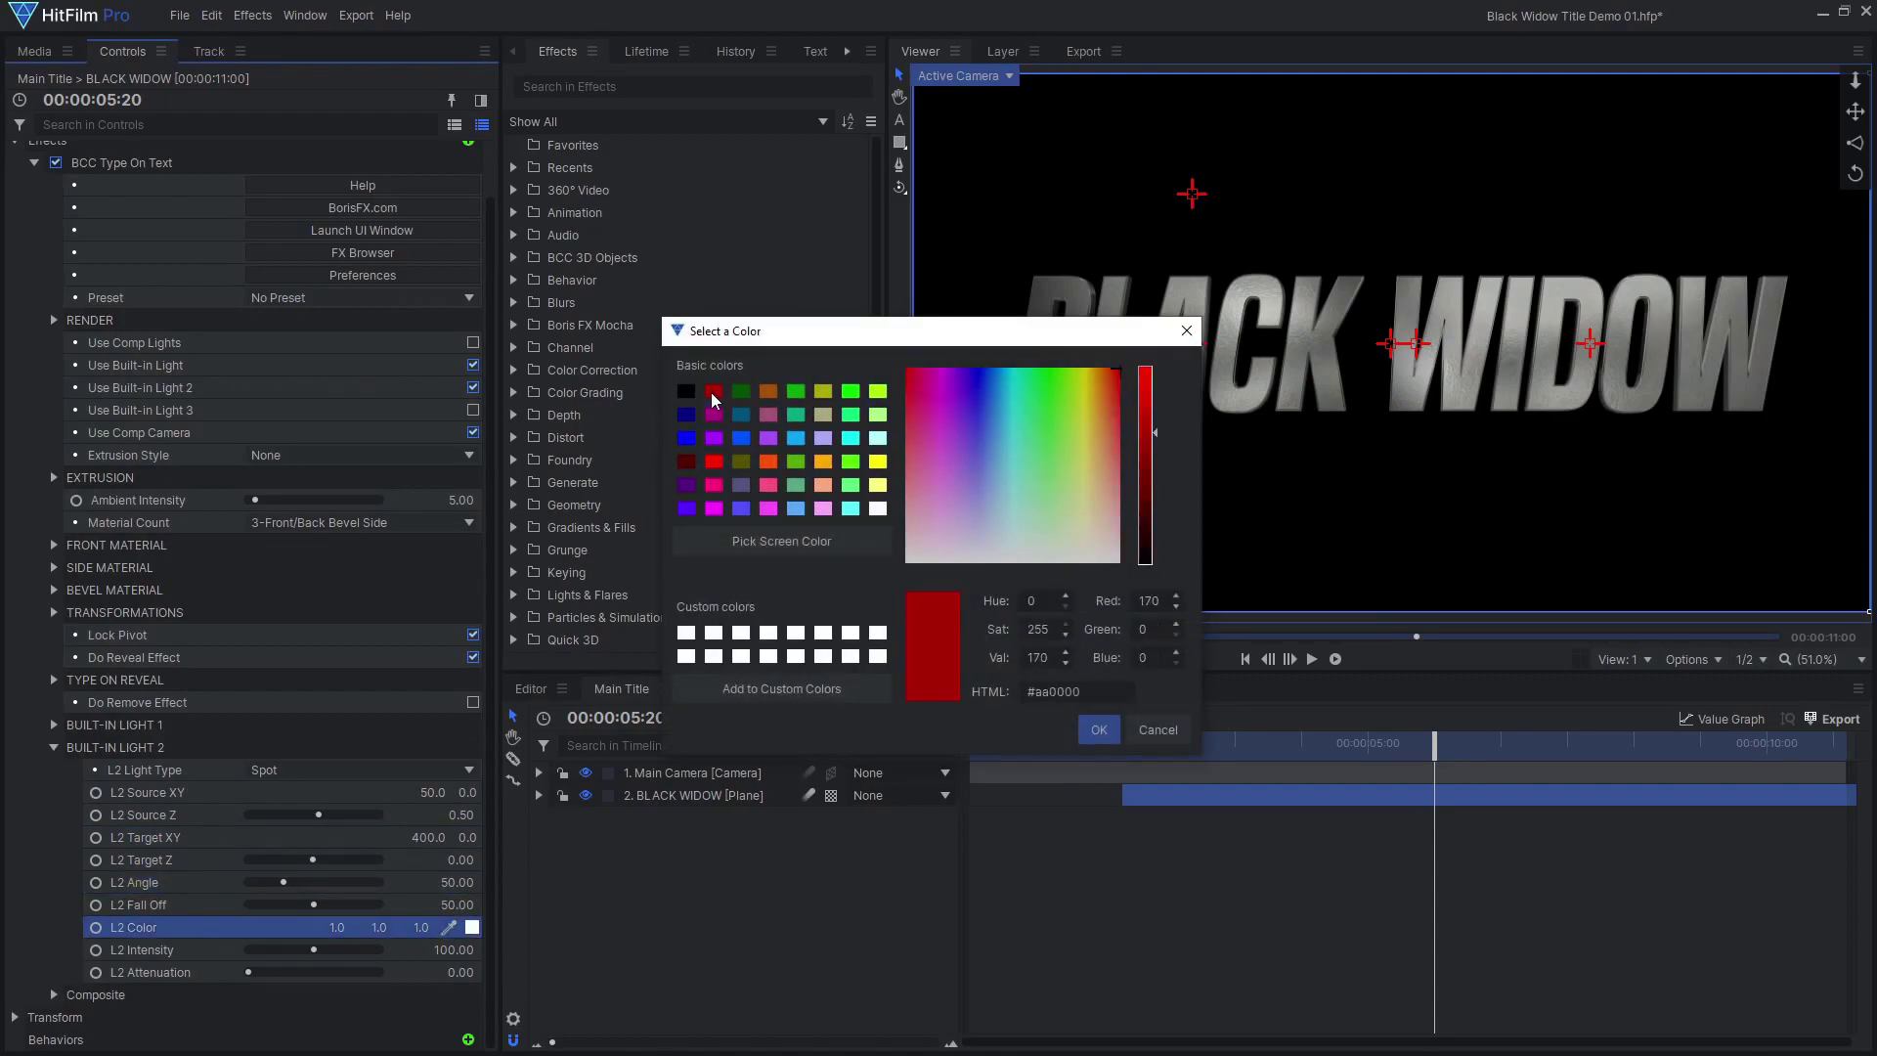
click(1095, 729)
click(460, 949)
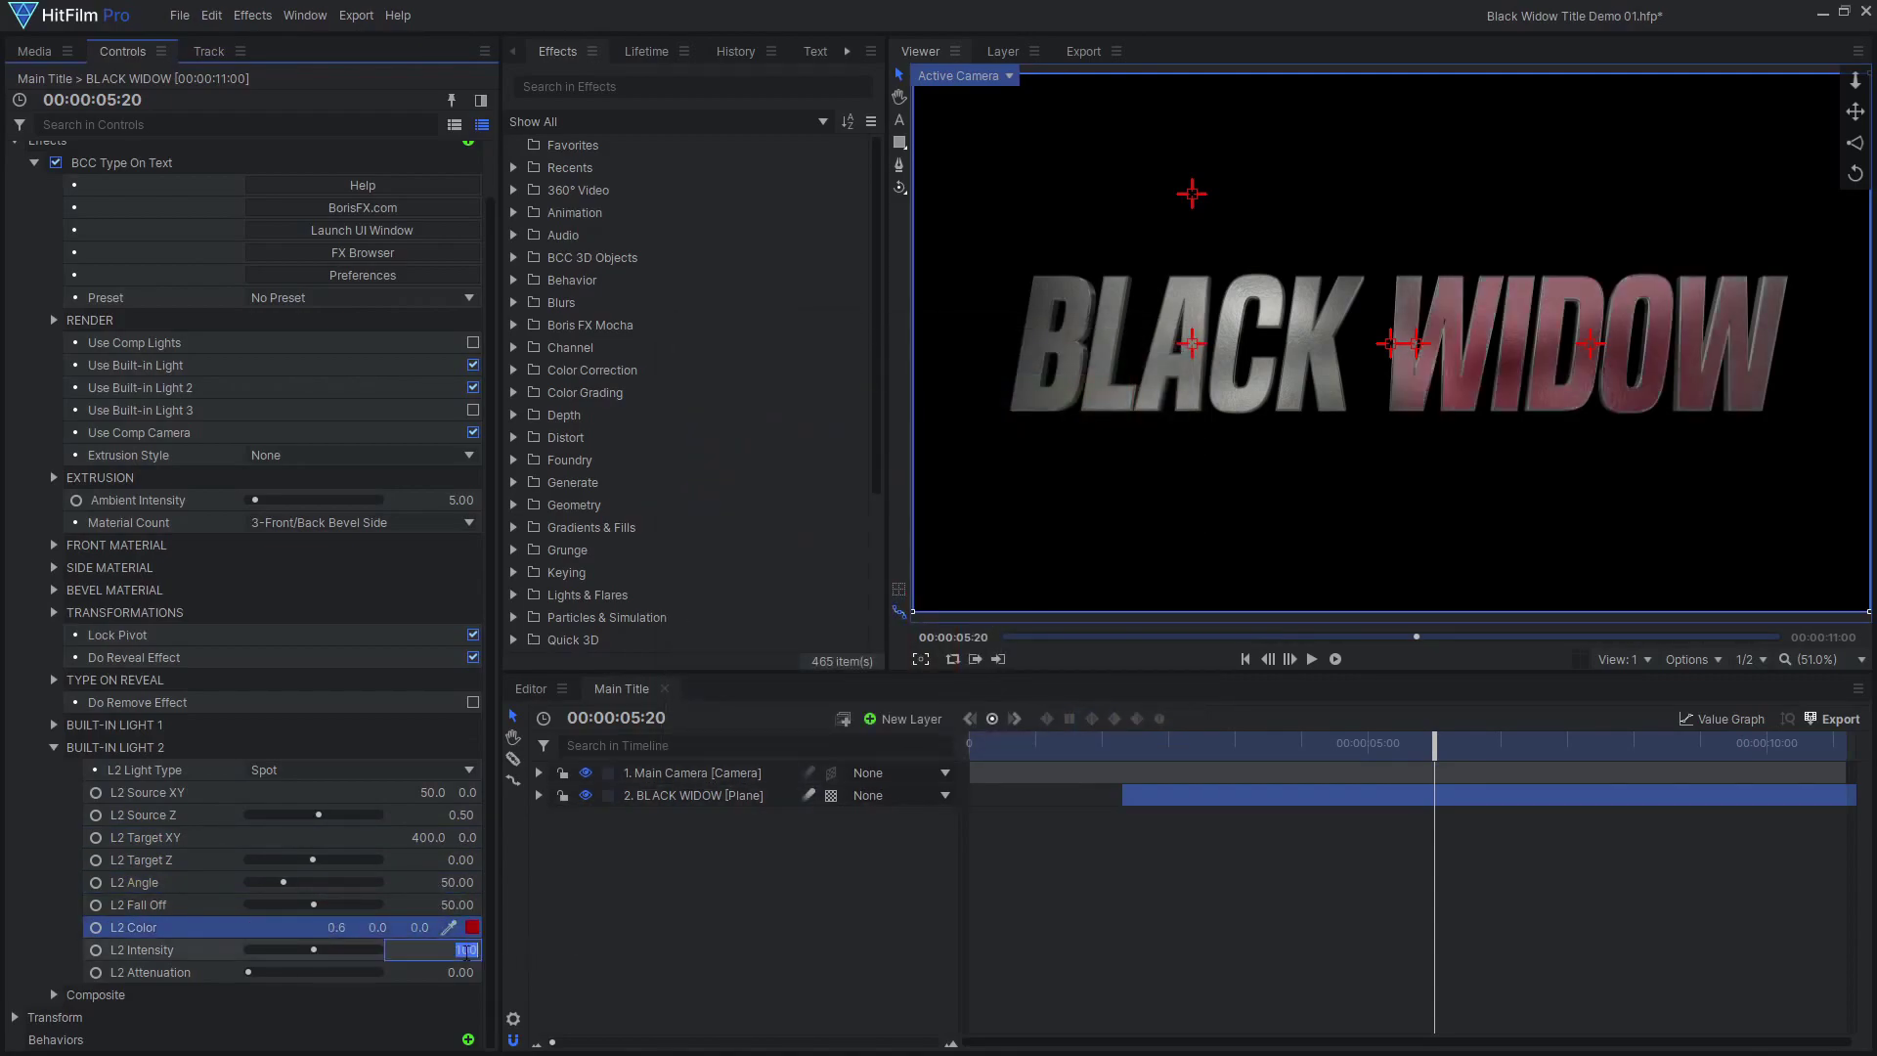
text(200)
key(Return)
click(54, 747)
Set the title's composite Brightness to -10 and Contrast to 30.
click(54, 826)
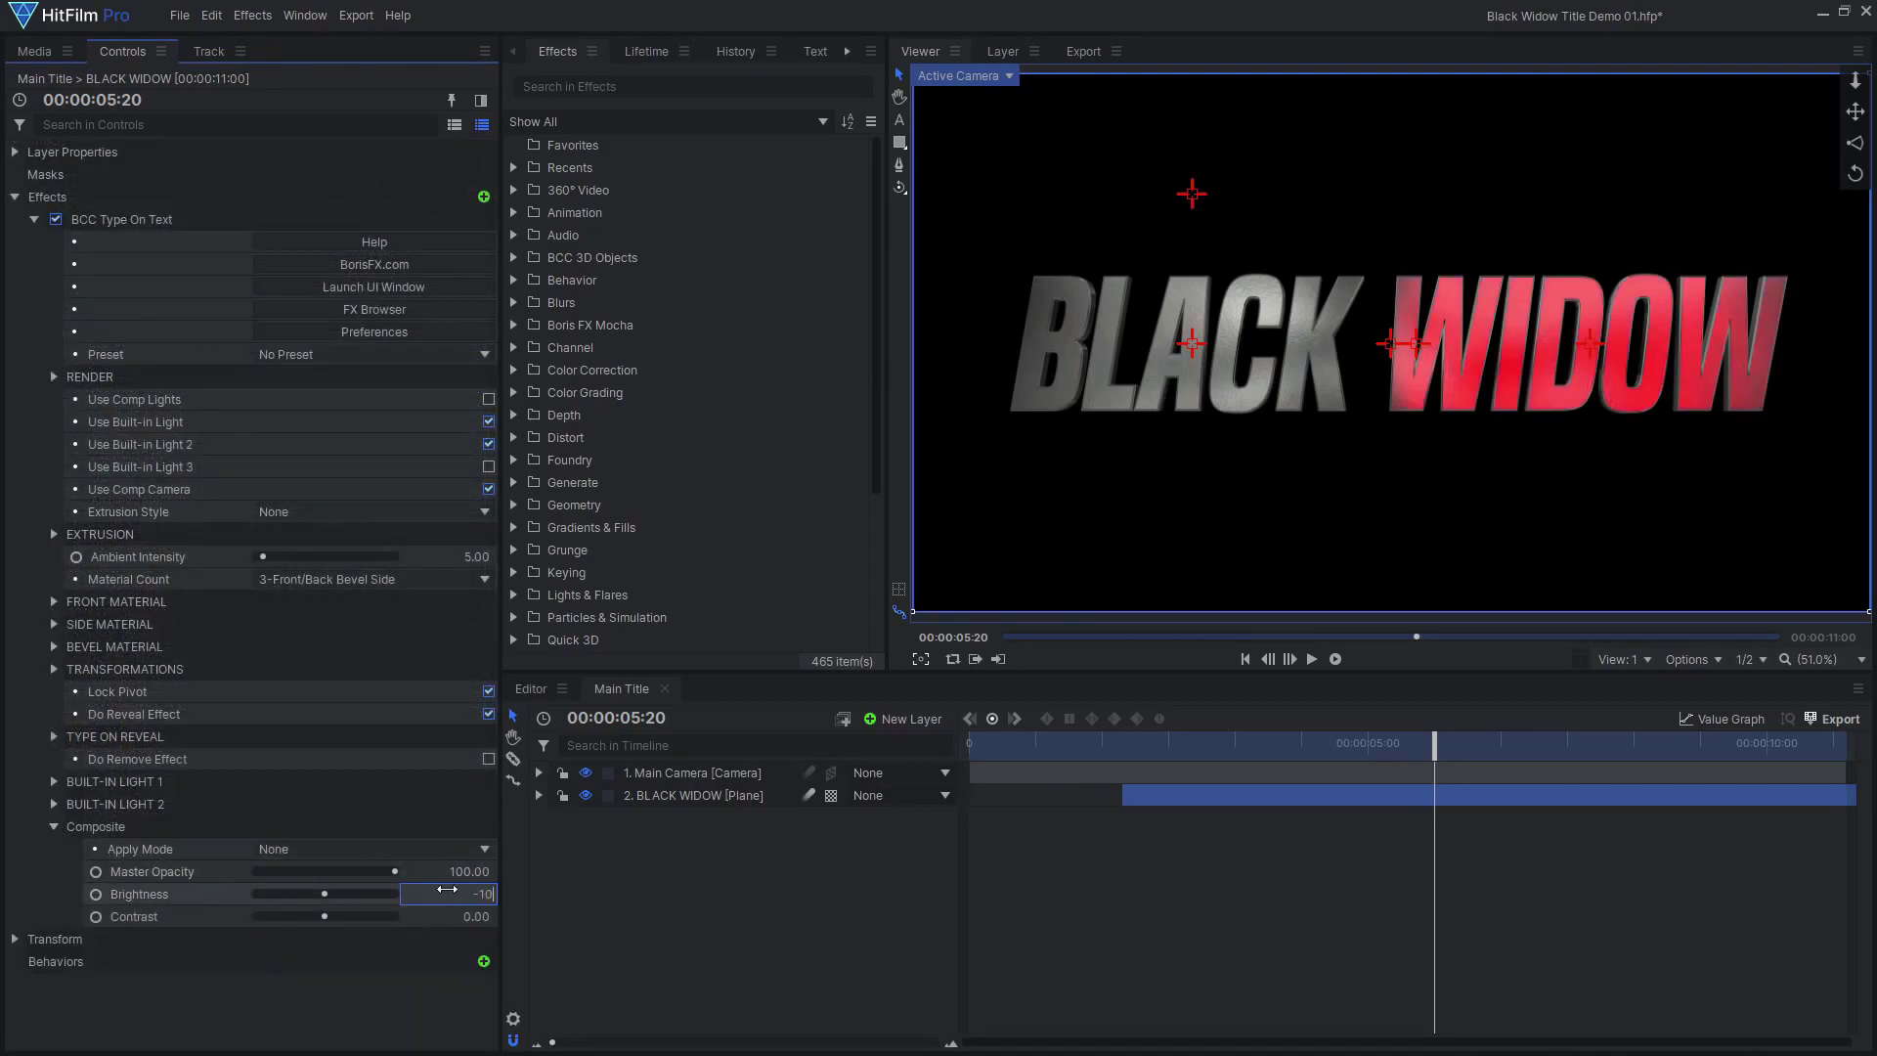
key(Return)
click(454, 916)
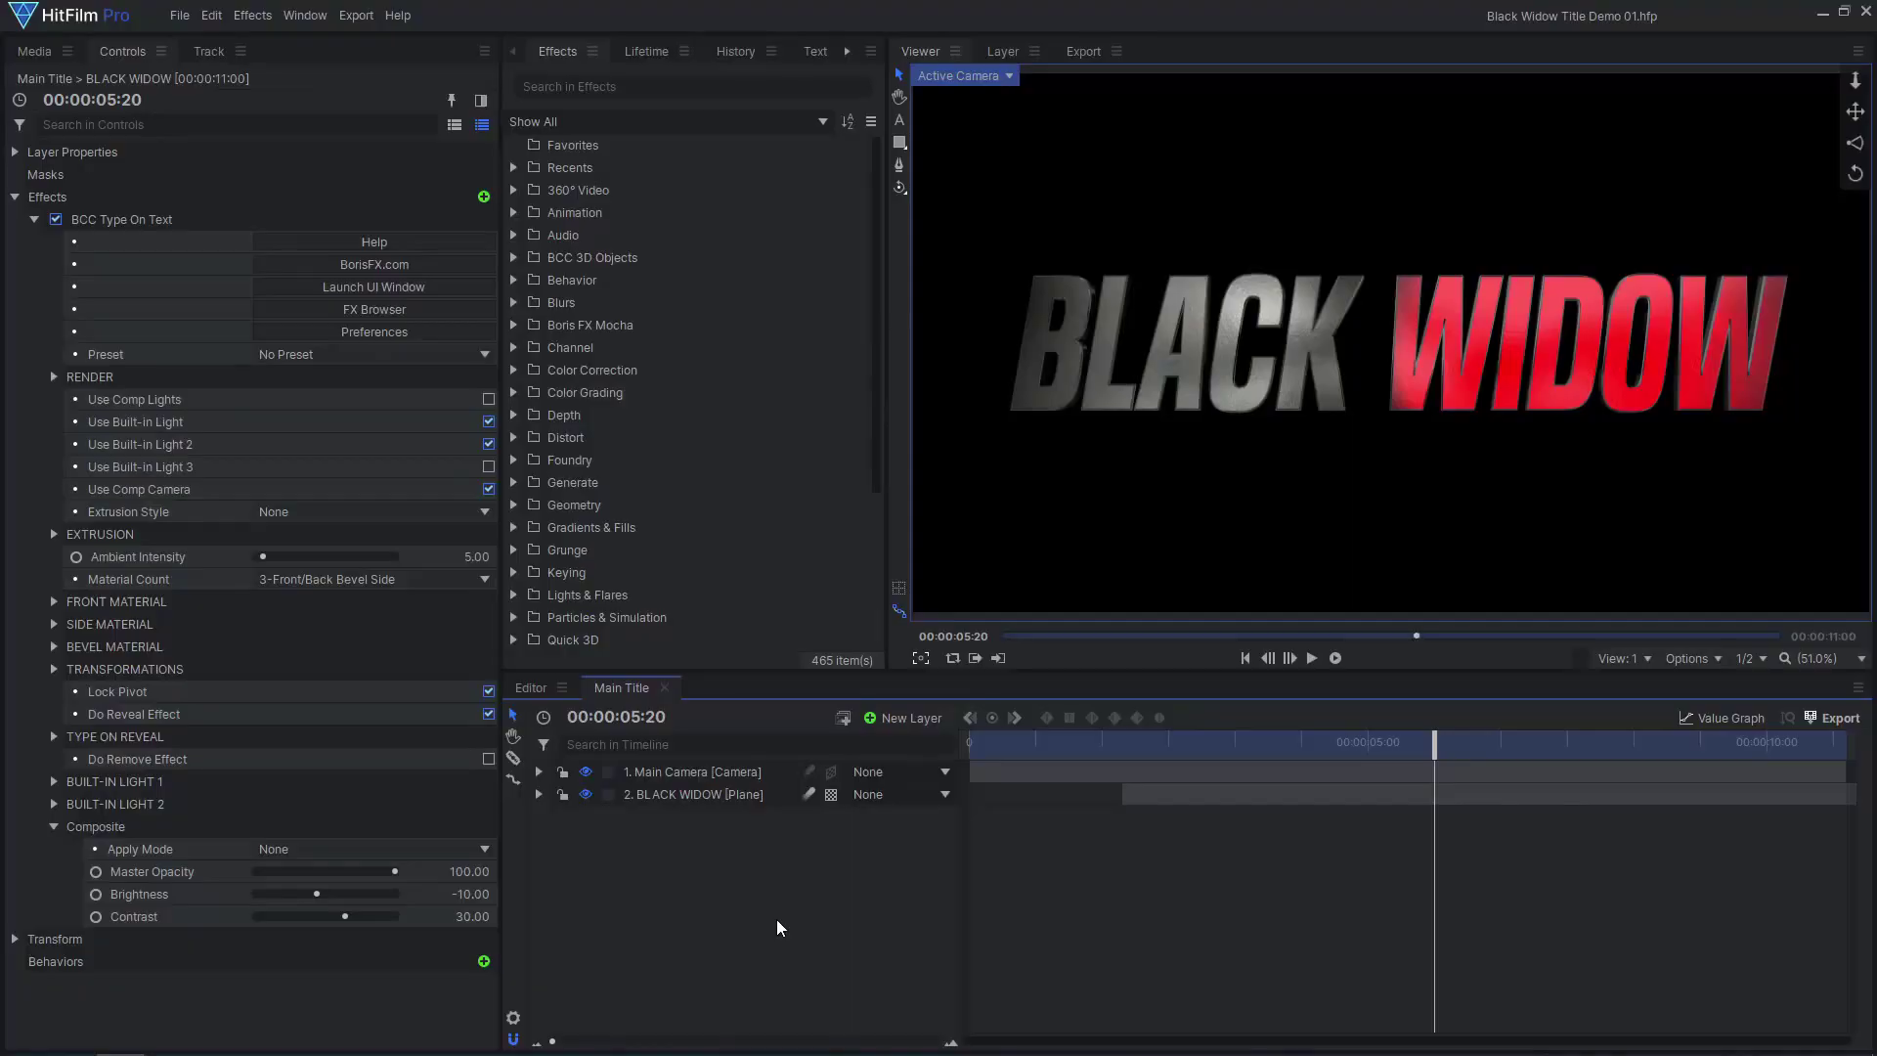
Add New Plane 1 to the timeline and apply Custom Light Flares to it.
click(54, 54)
drag(728, 771, 727, 768)
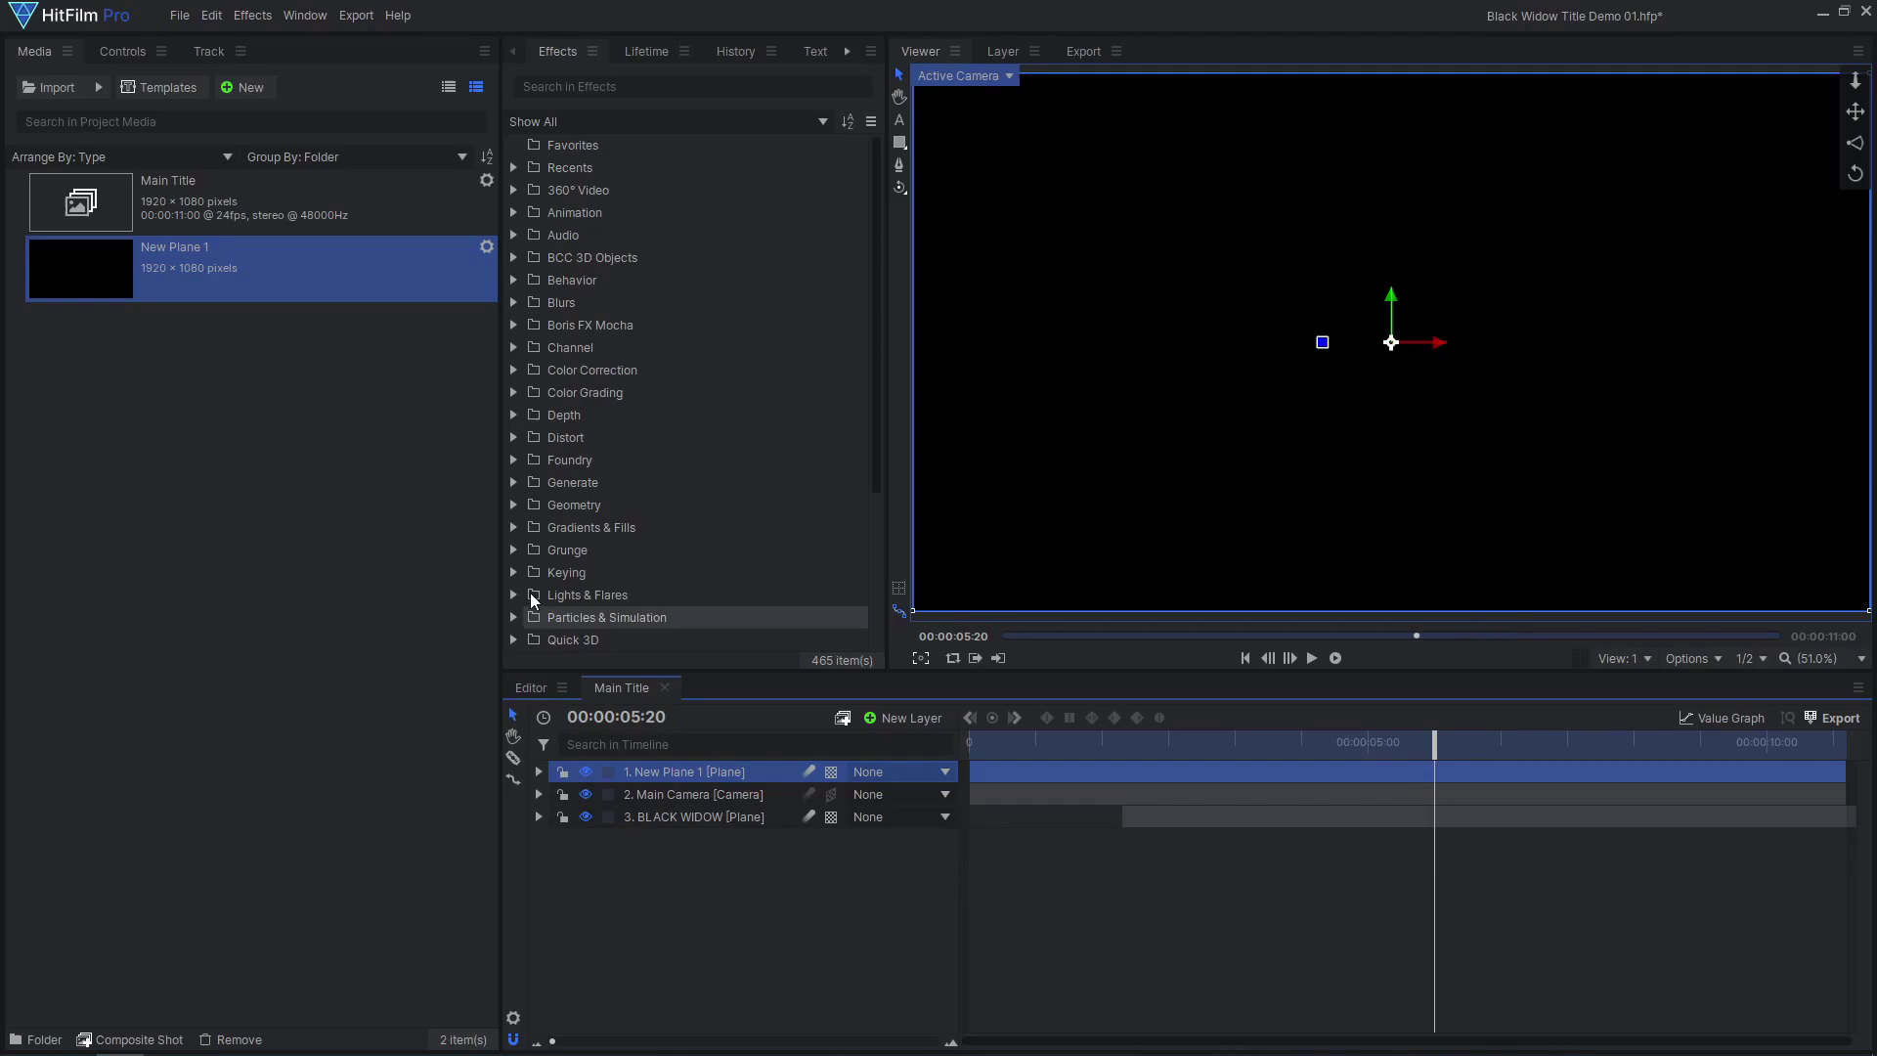
click(122, 51)
click(484, 198)
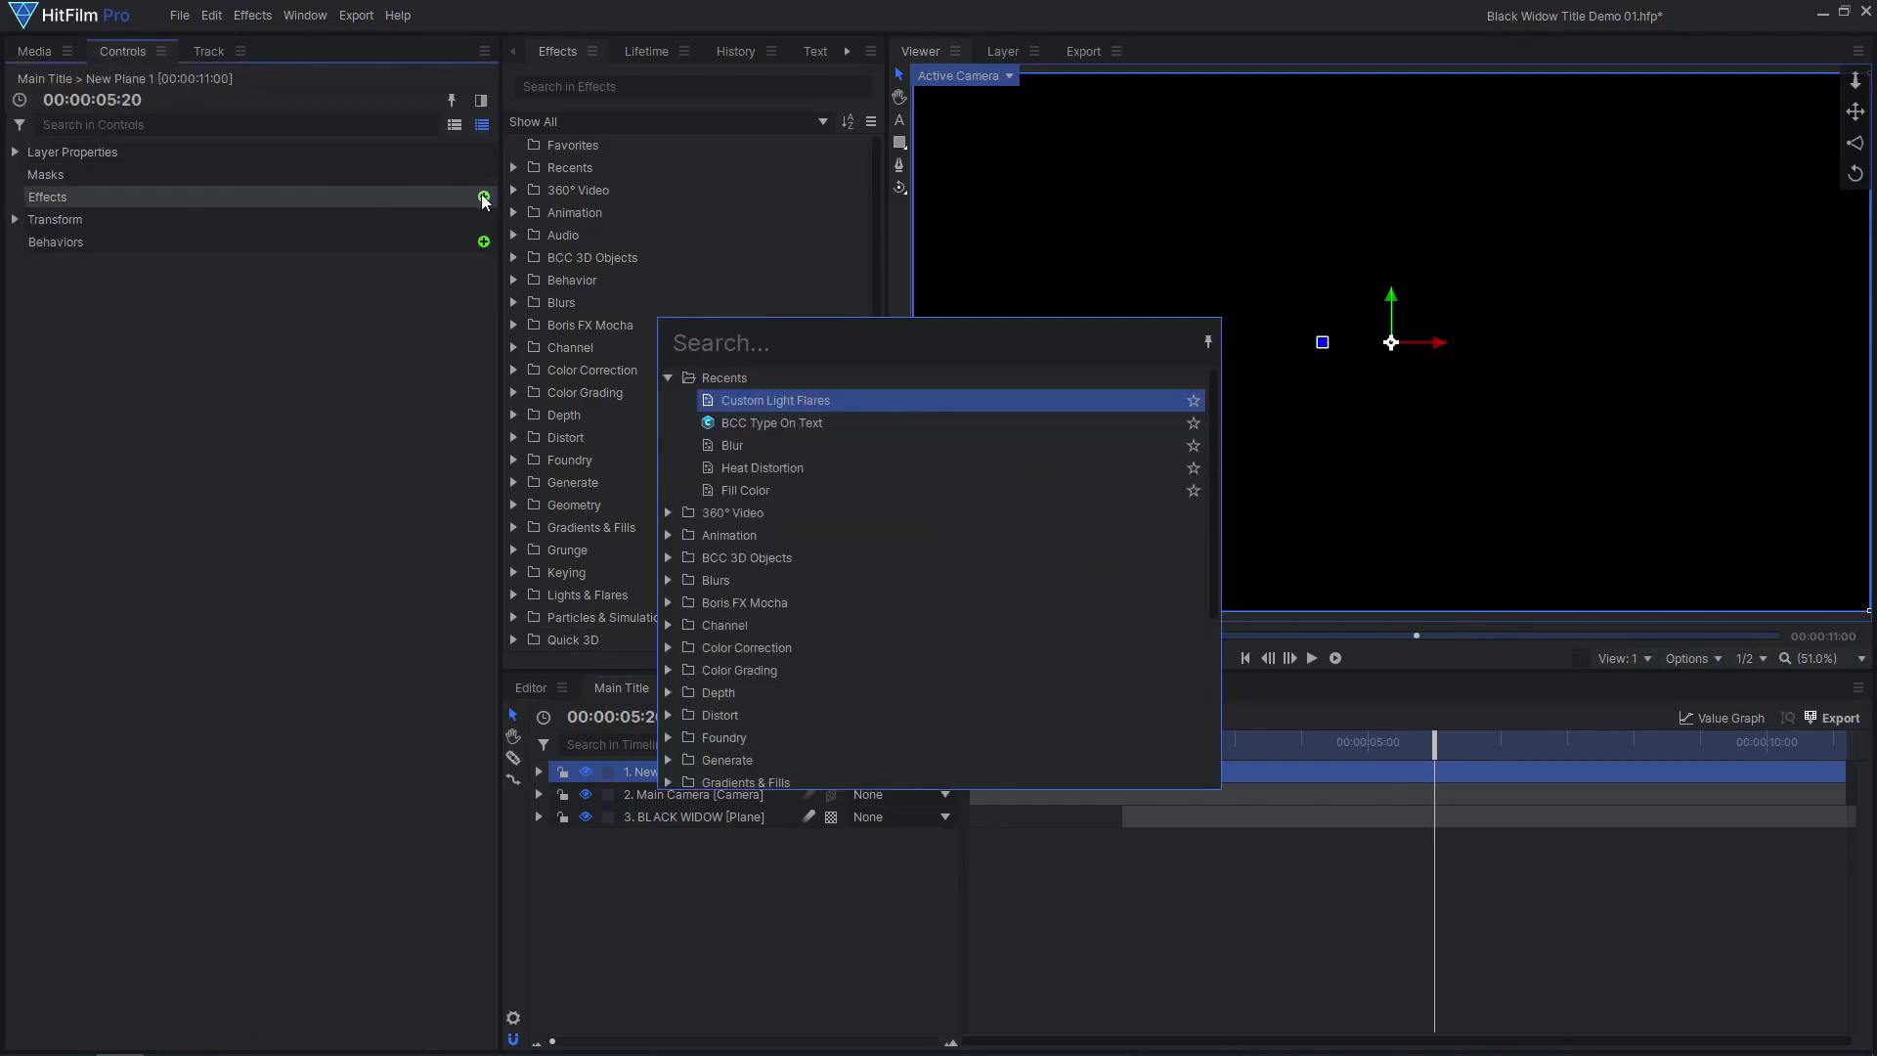
text(custom)
key(Return)
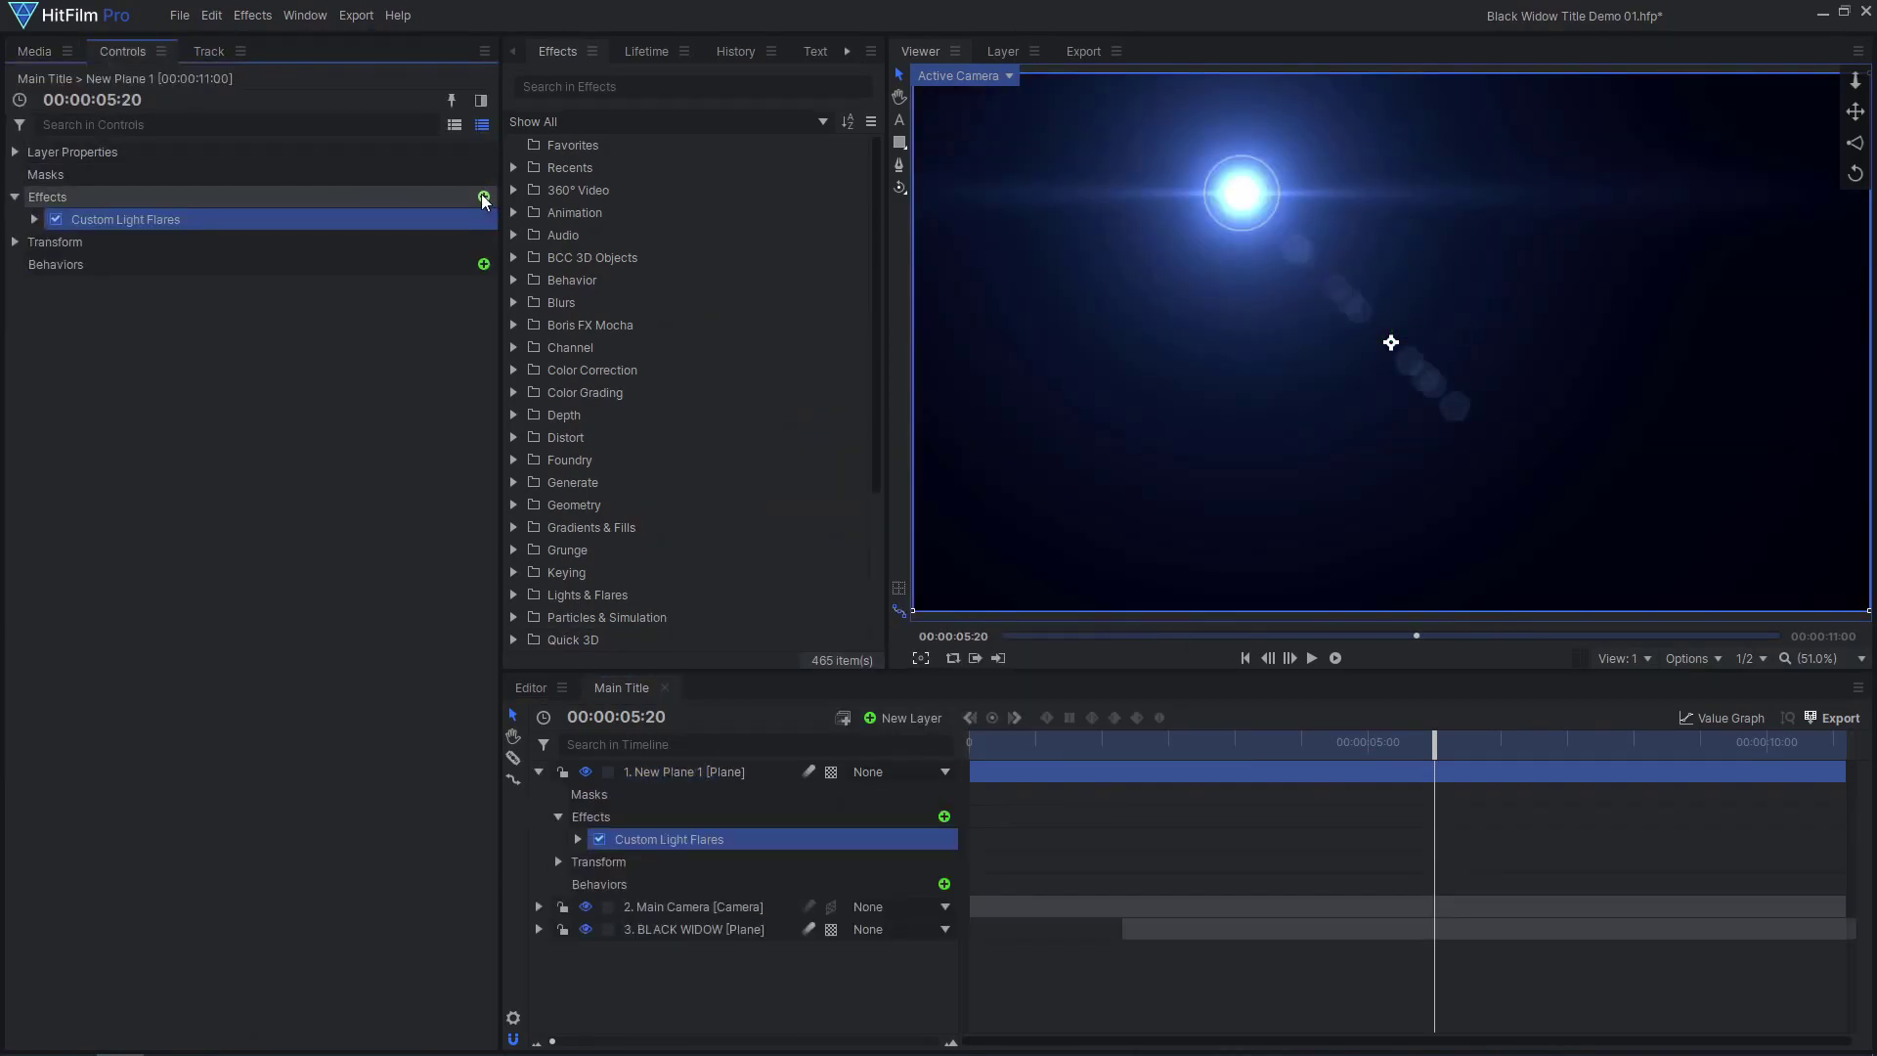
Build an Electro flare with Core Spot gamma 0.5 and rays, circles and lower elements hidden.
click(34, 220)
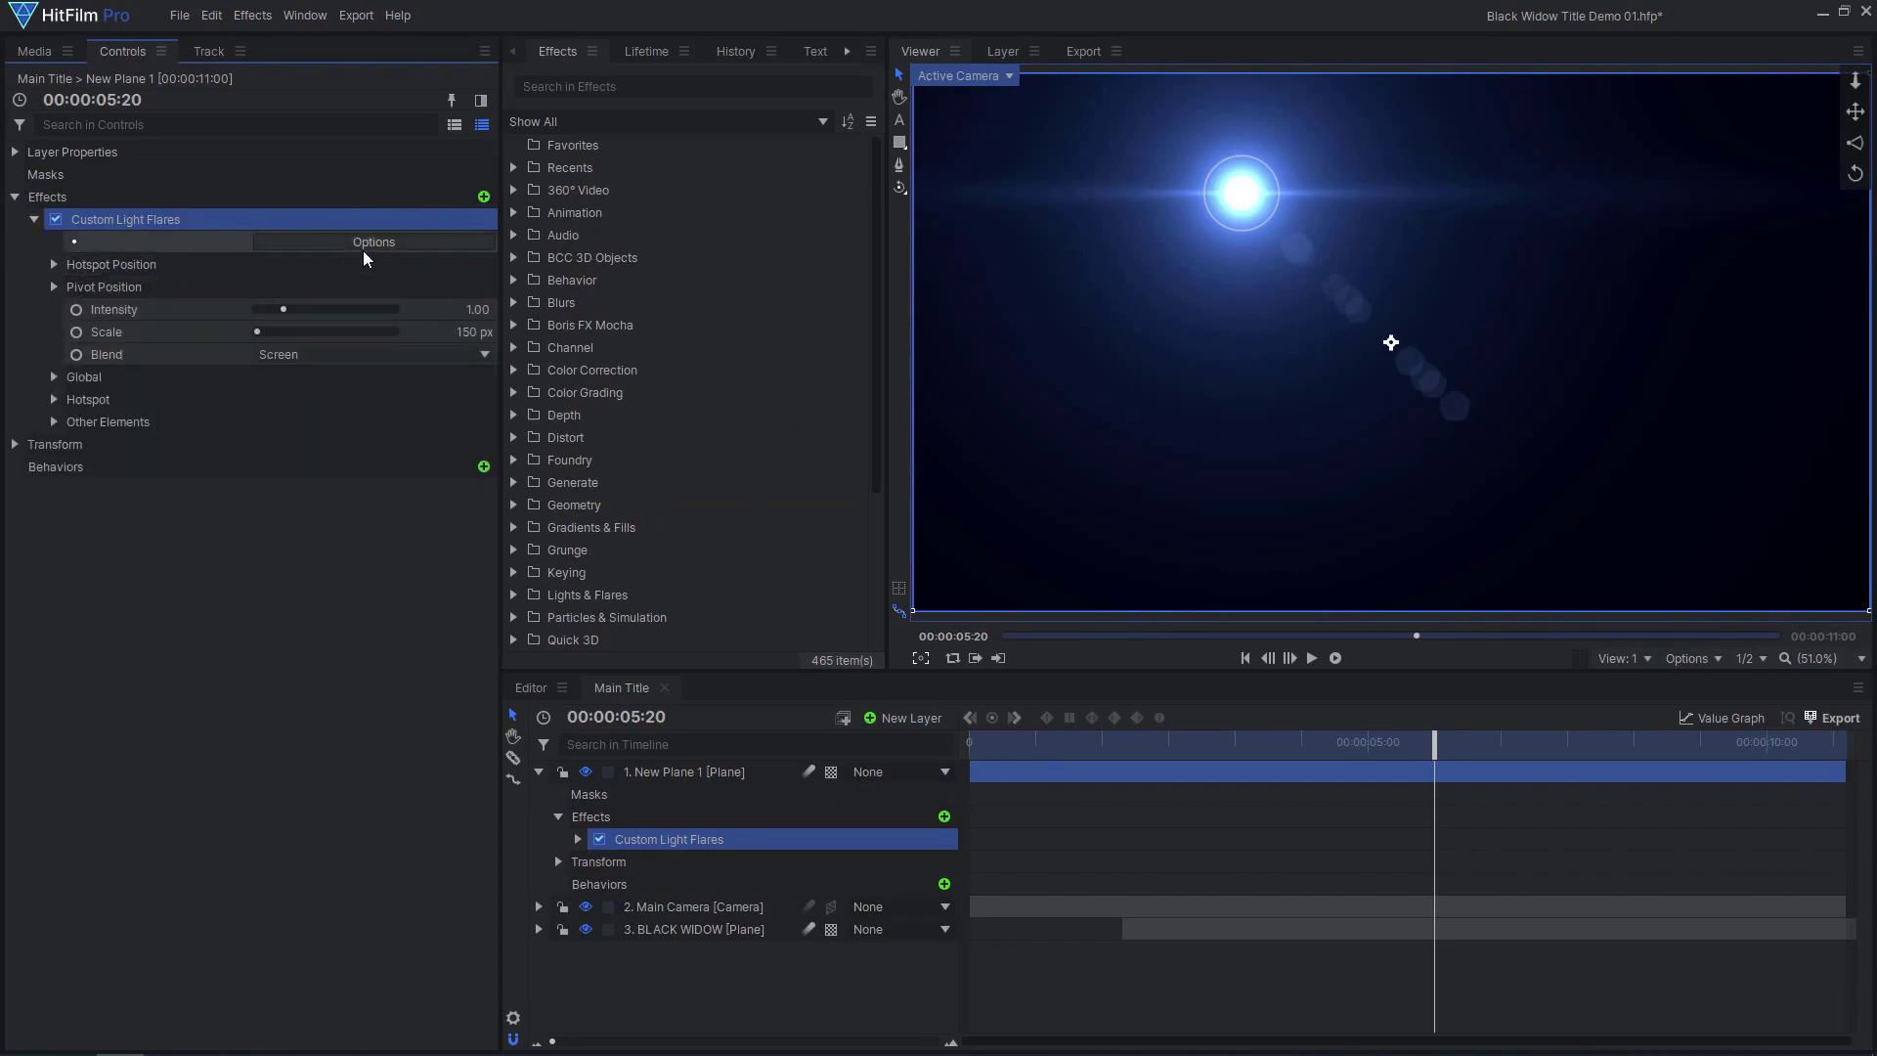
click(413, 246)
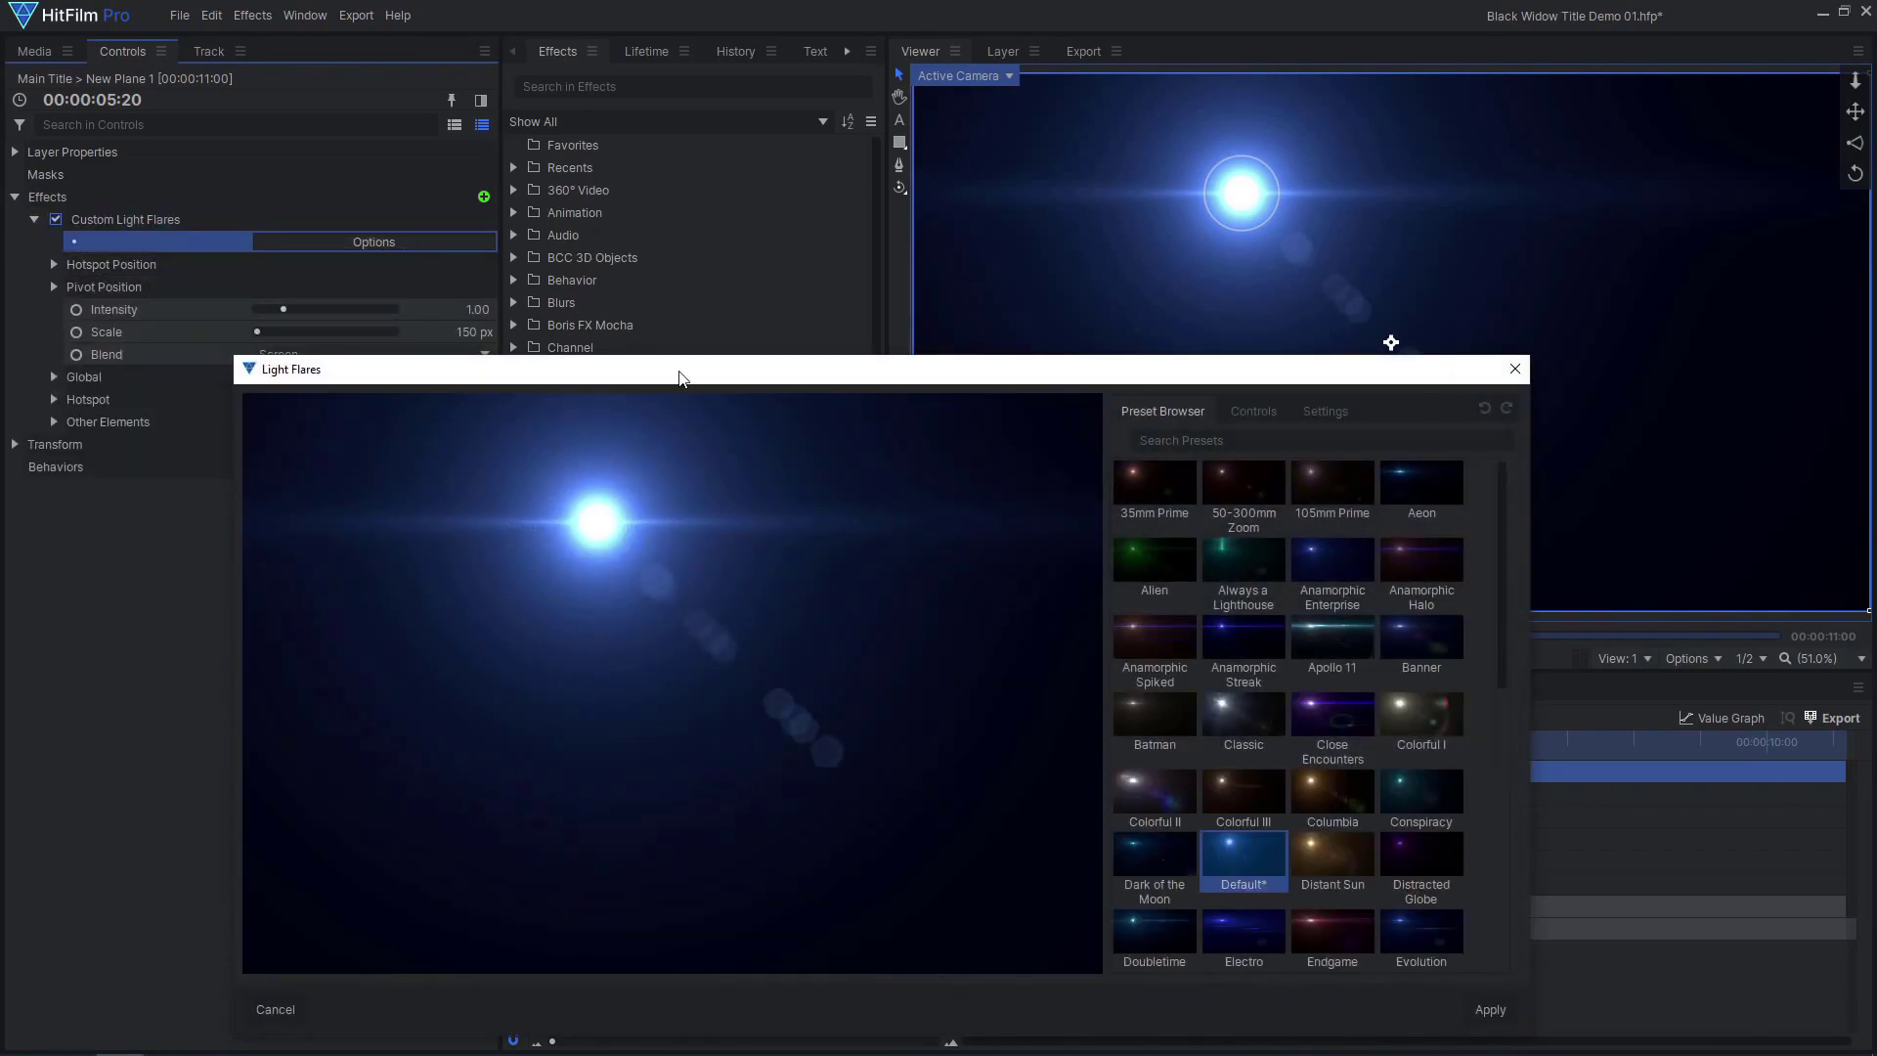
click(1265, 934)
drag(614, 509, 544, 536)
click(1254, 410)
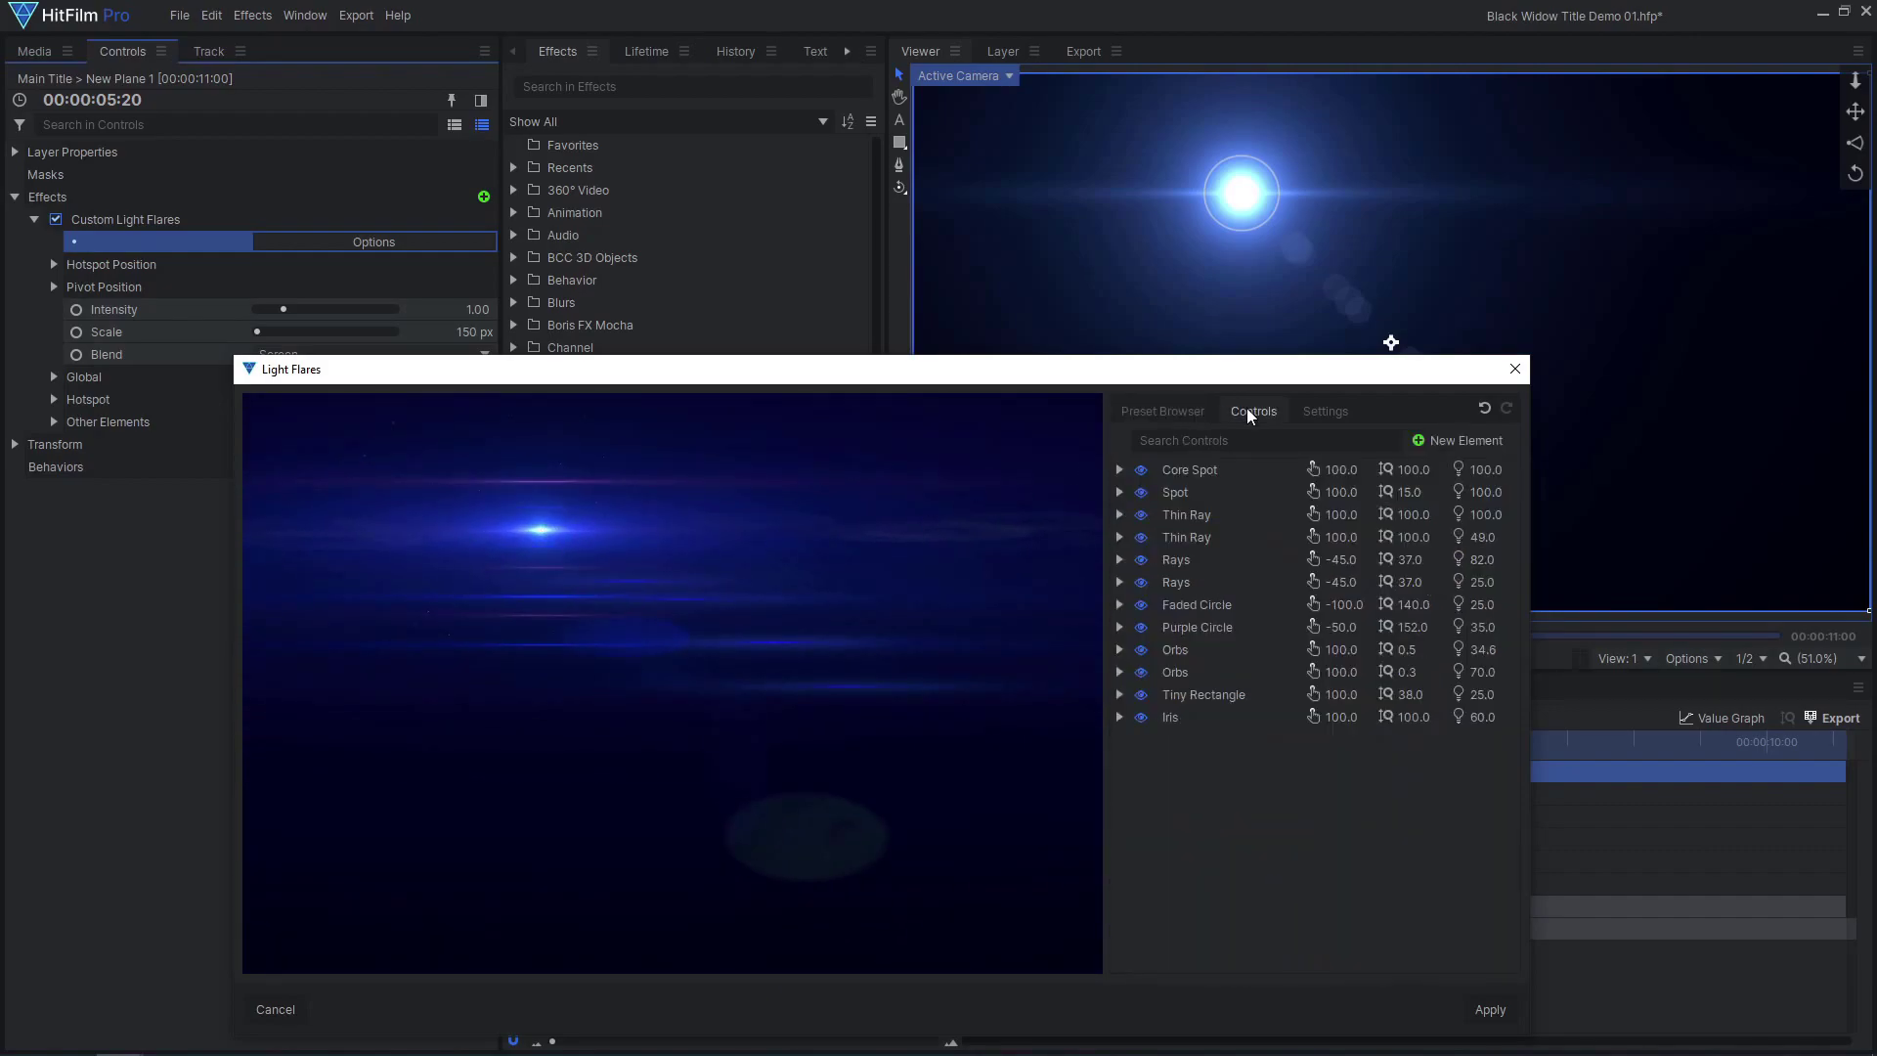
click(1119, 469)
drag(1342, 582, 1316, 582)
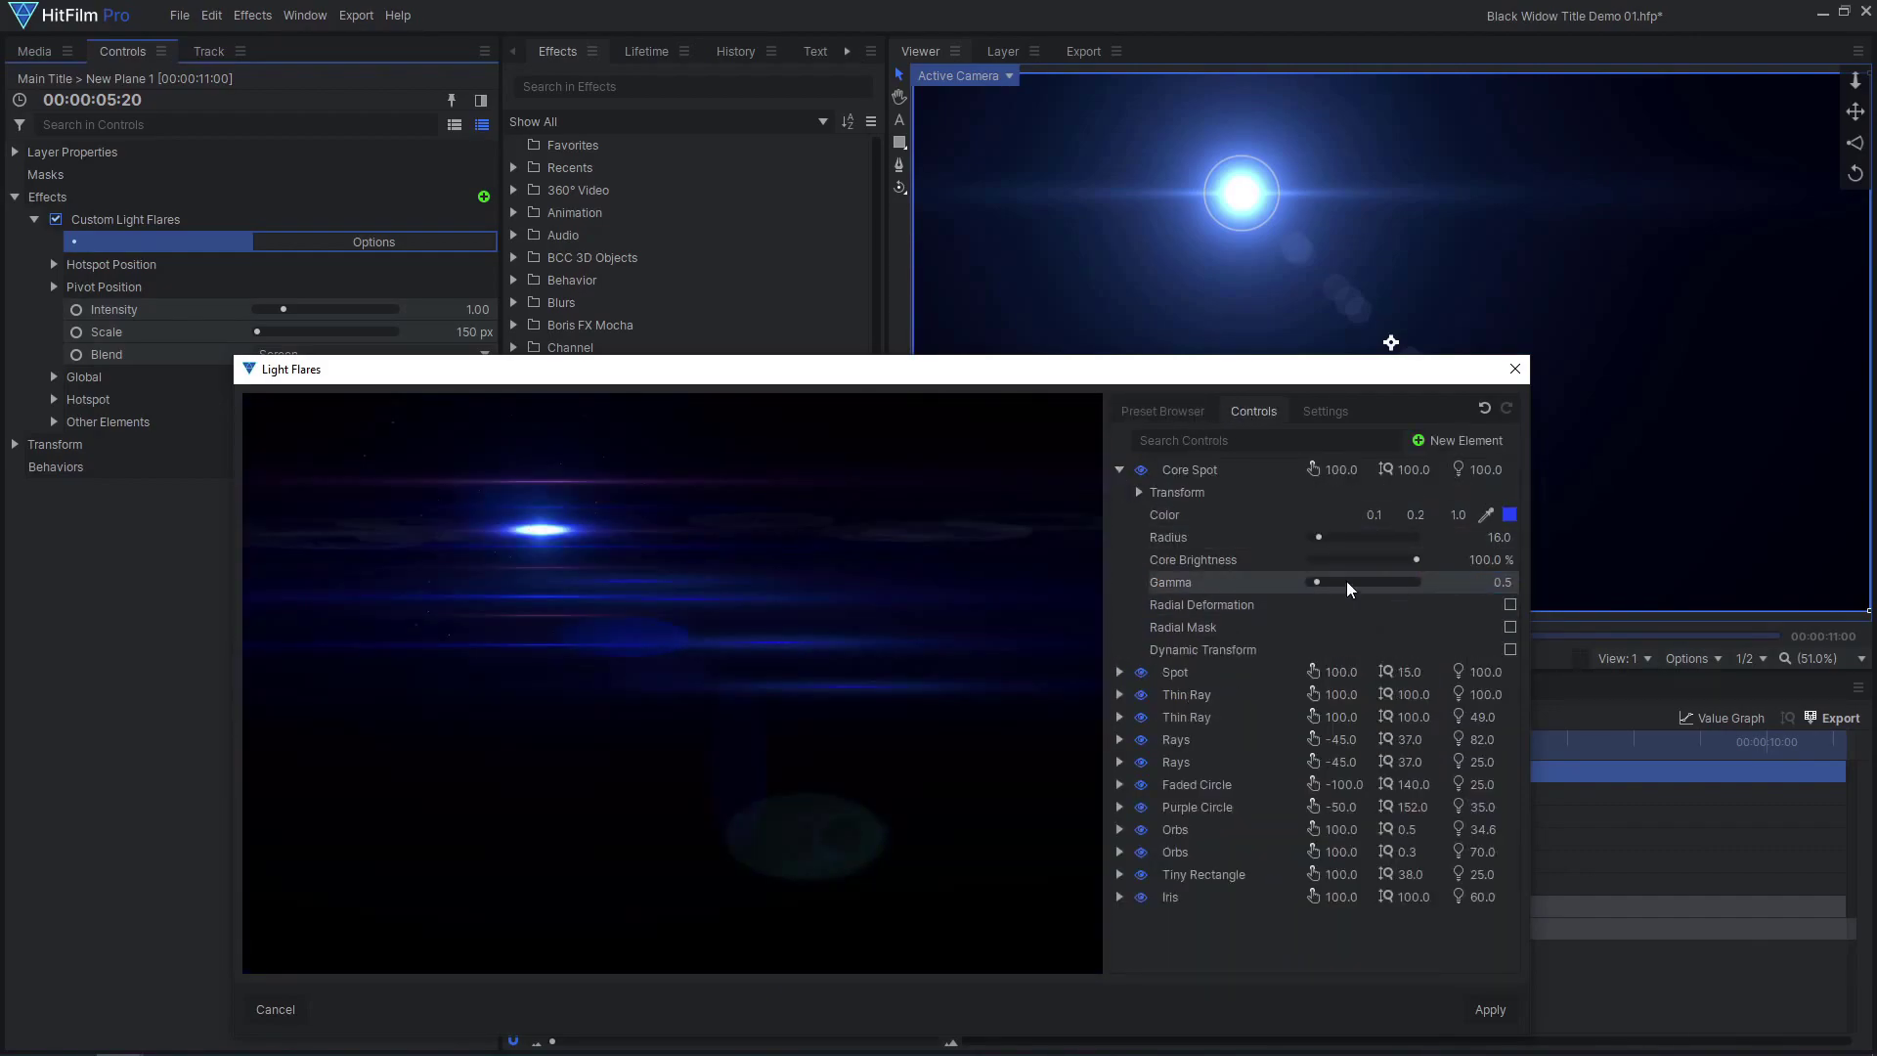
click(1139, 491)
click(1119, 469)
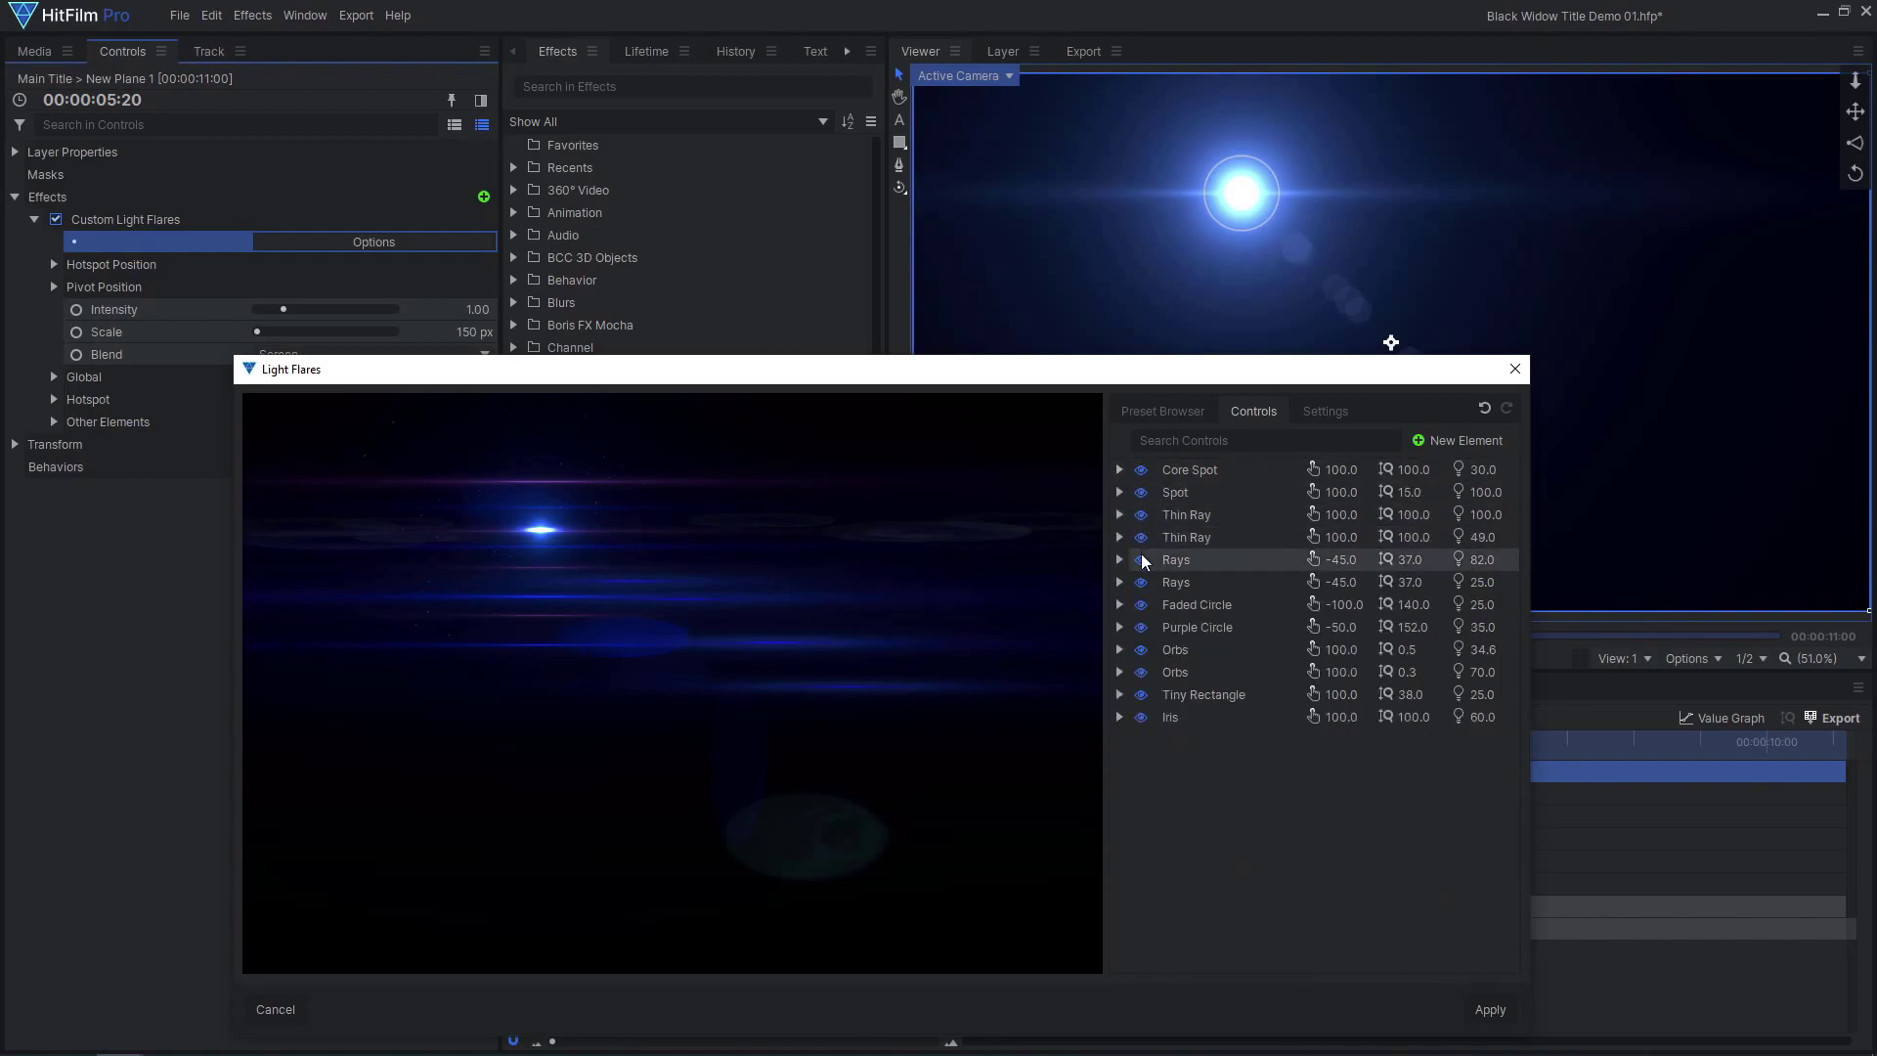
drag(1141, 581, 1146, 652)
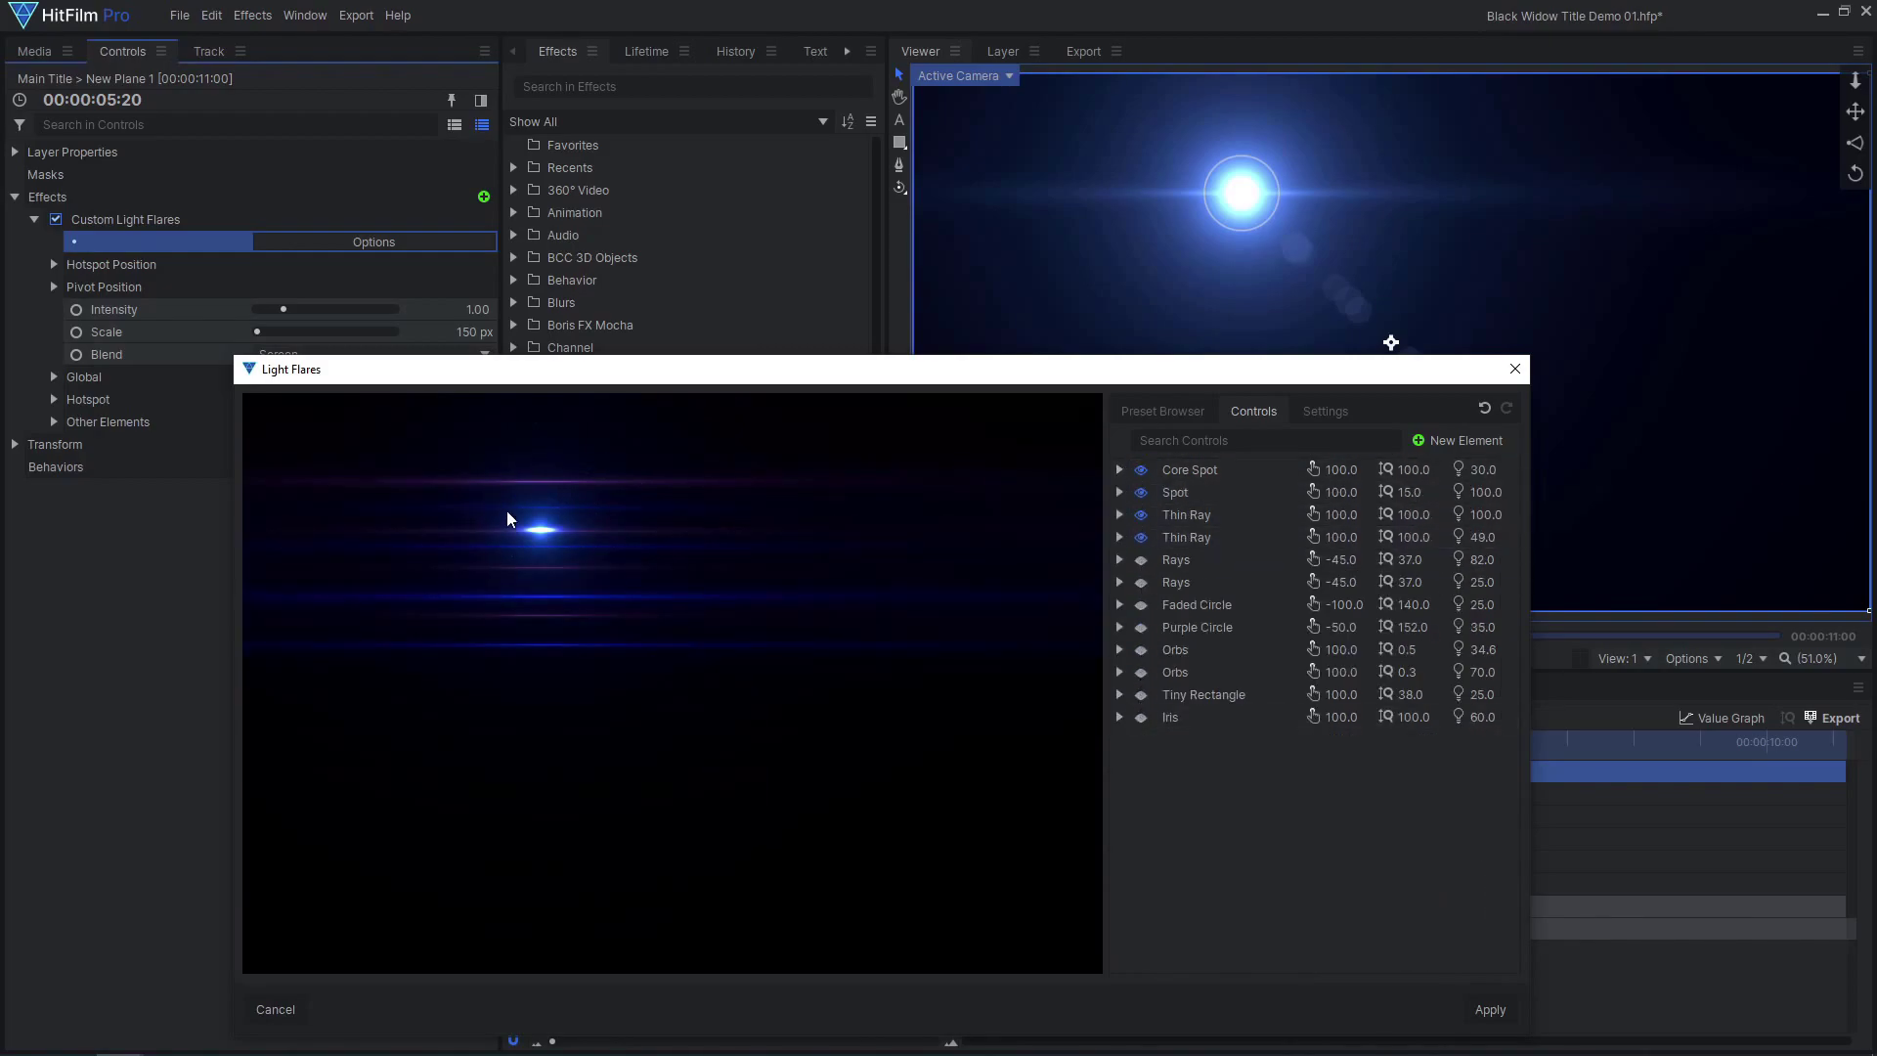
mouse_move(562, 537)
mouse_down()
mouse_move(598, 759)
mouse_move(568, 555)
mouse_up()
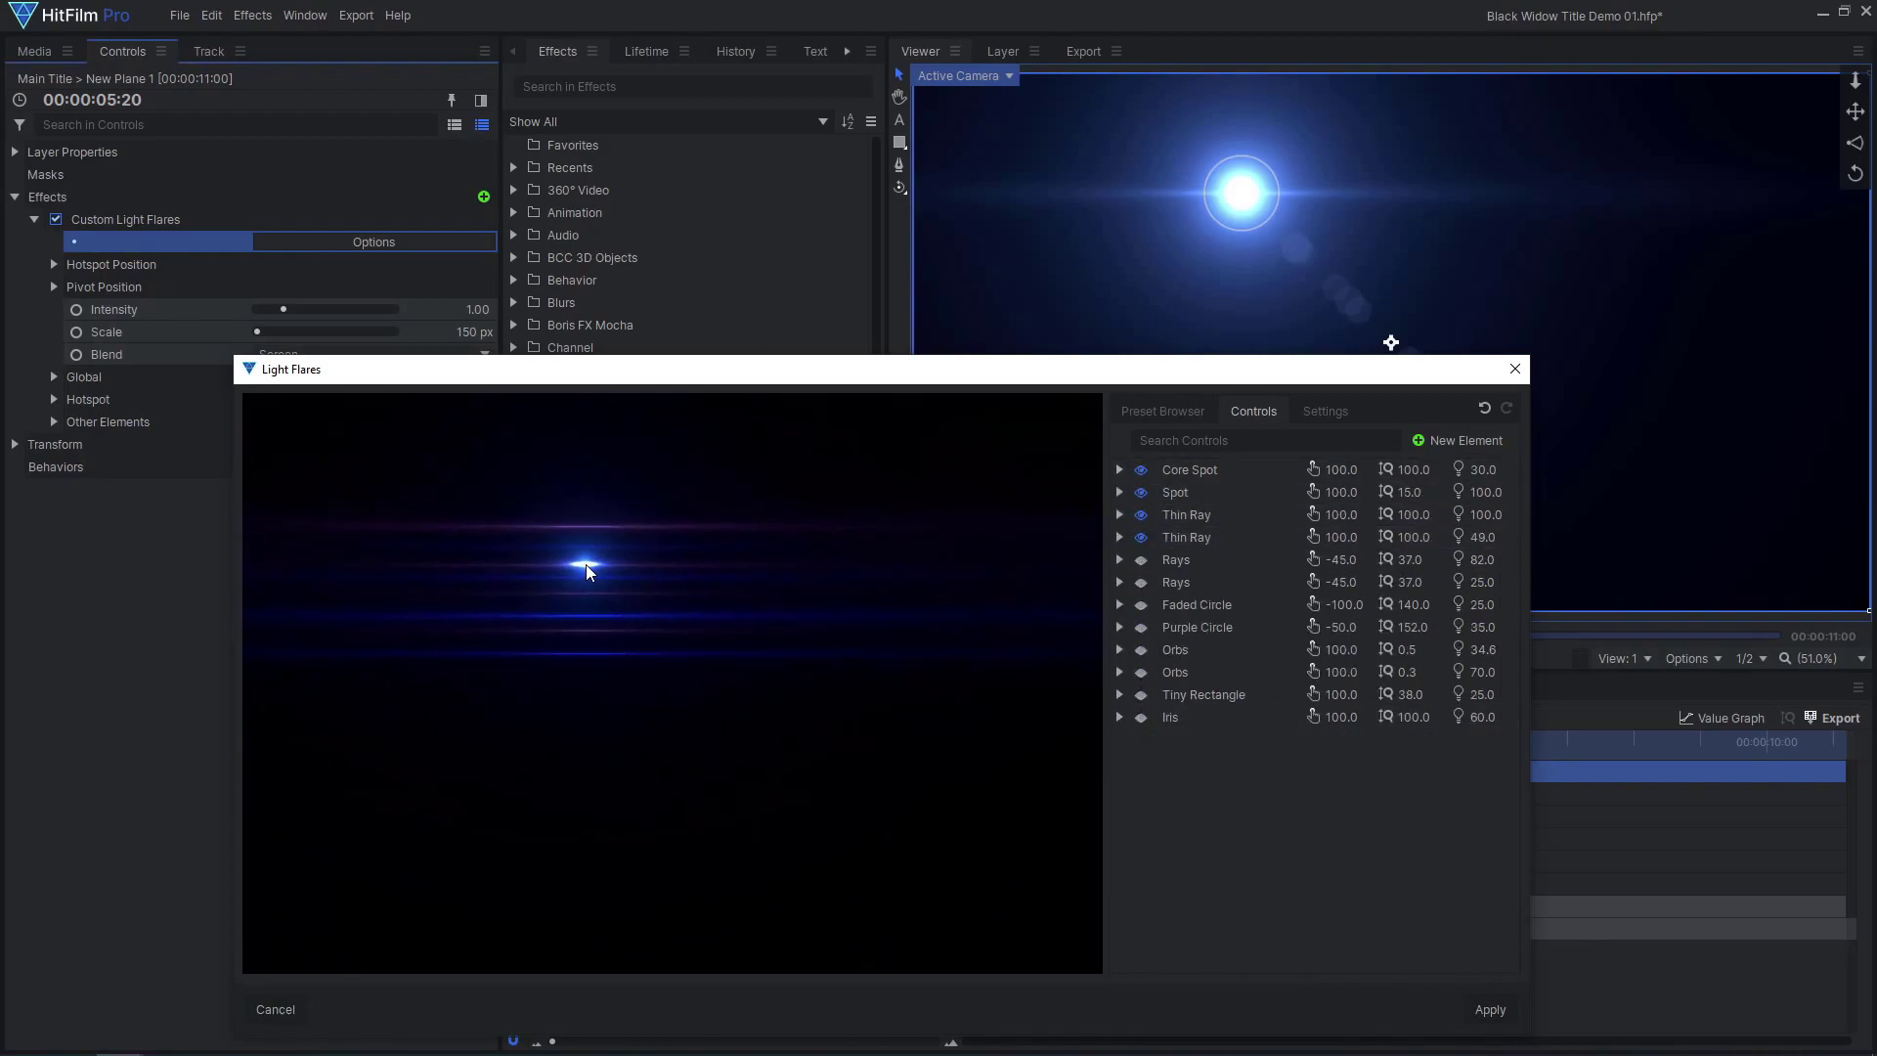
click(1488, 1009)
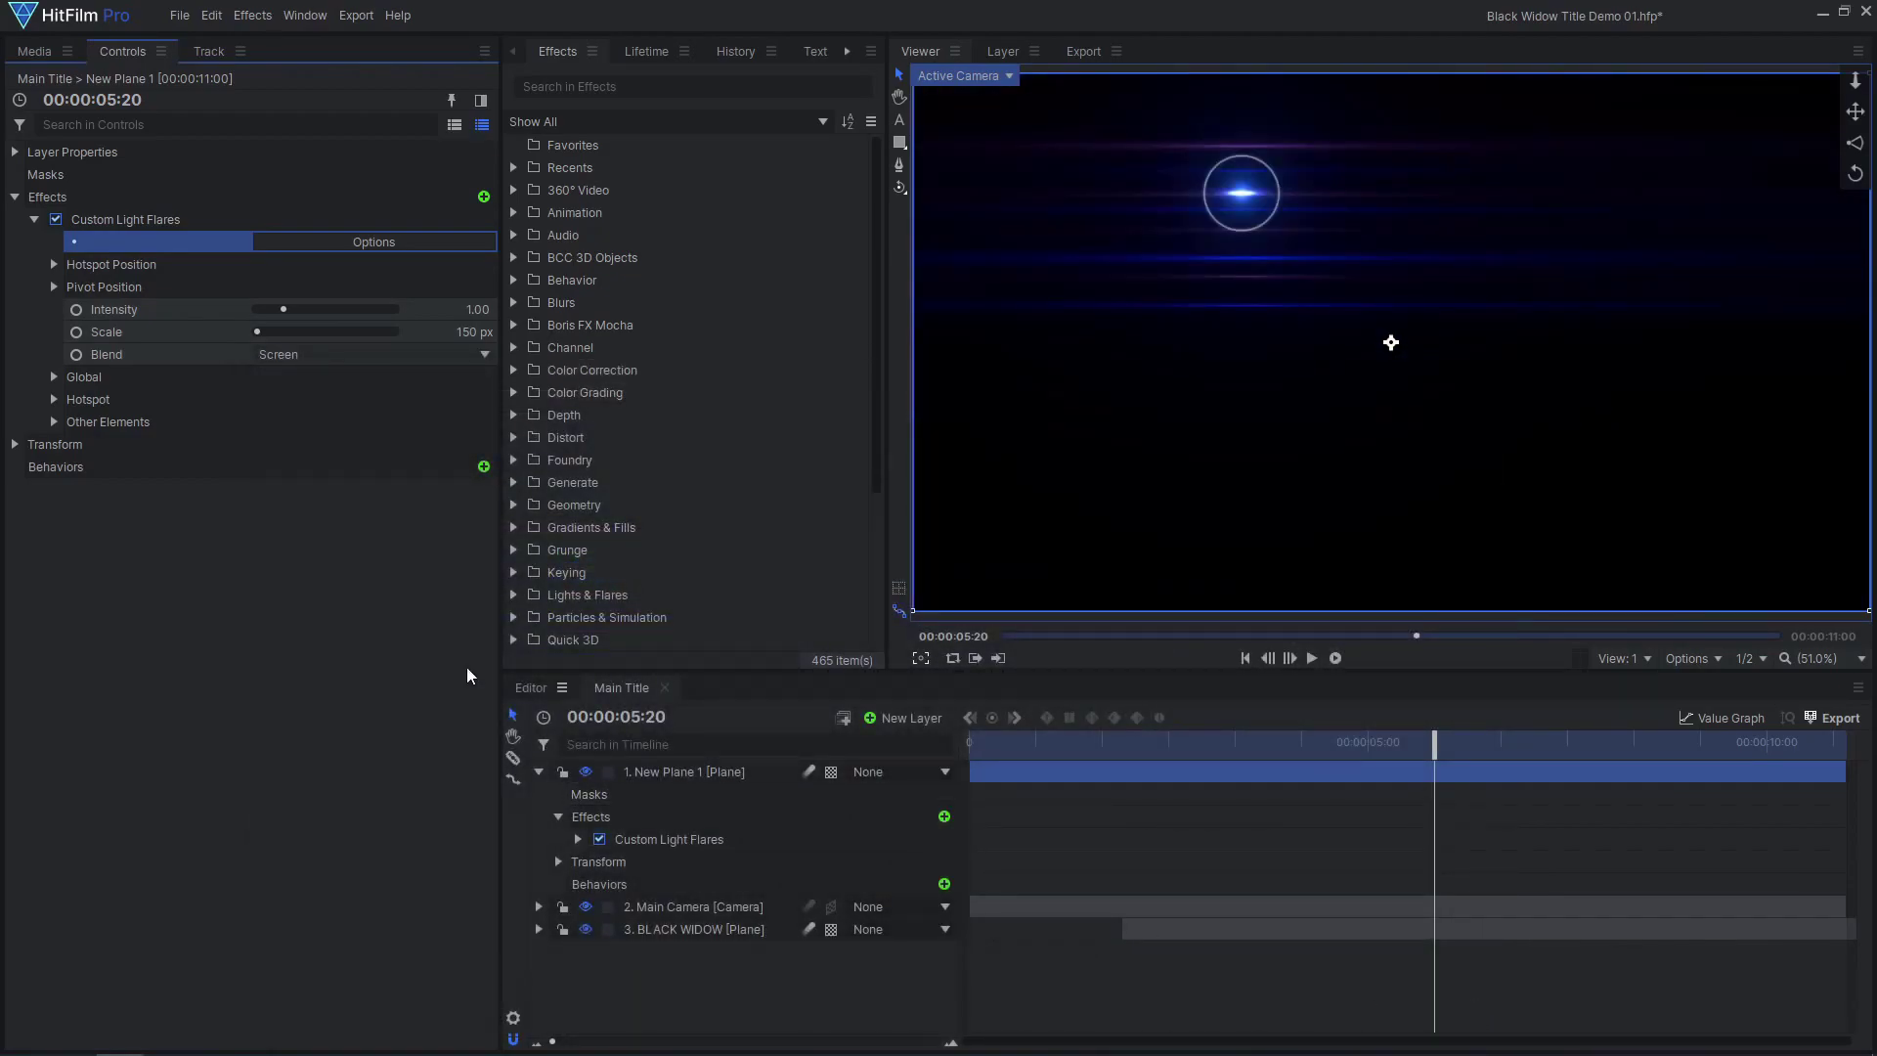
Shift the flare's global hue to 159 and lower saturation to 0.24.
click(53, 376)
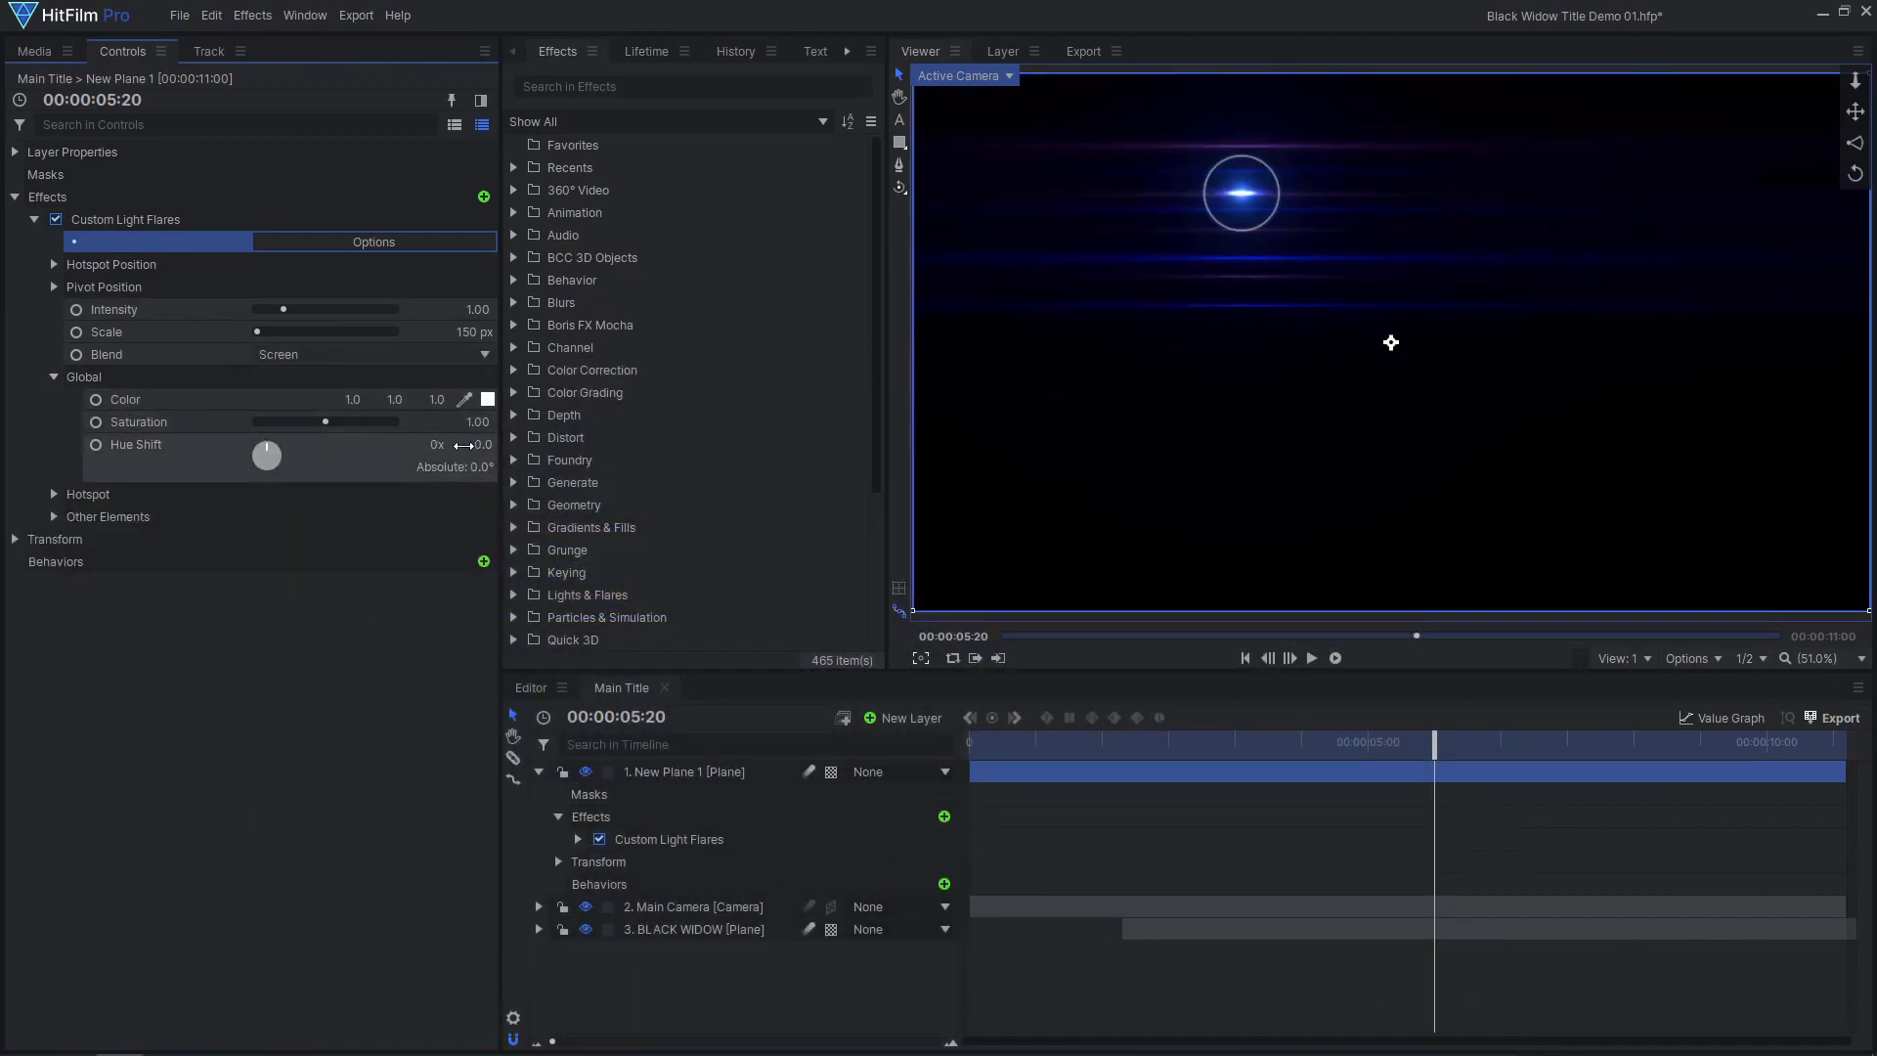
drag(464, 445, 463, 445)
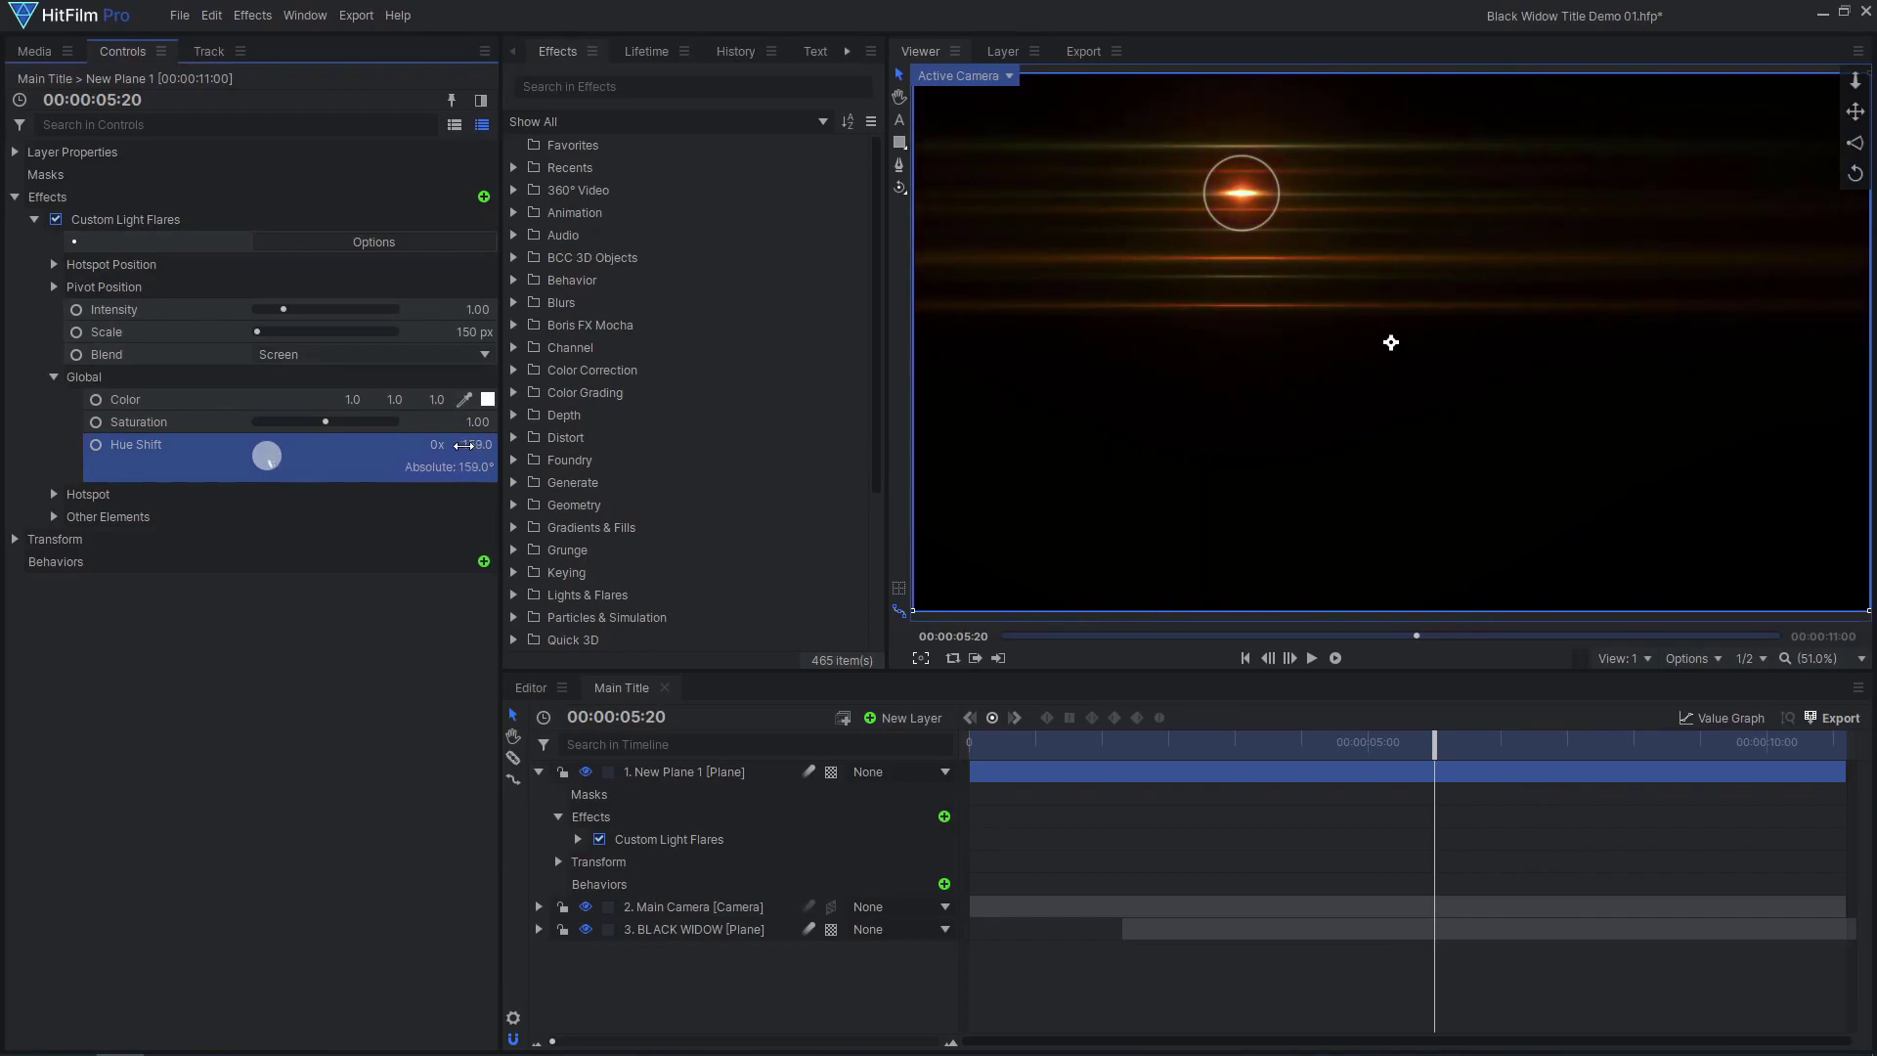
drag(323, 422, 293, 426)
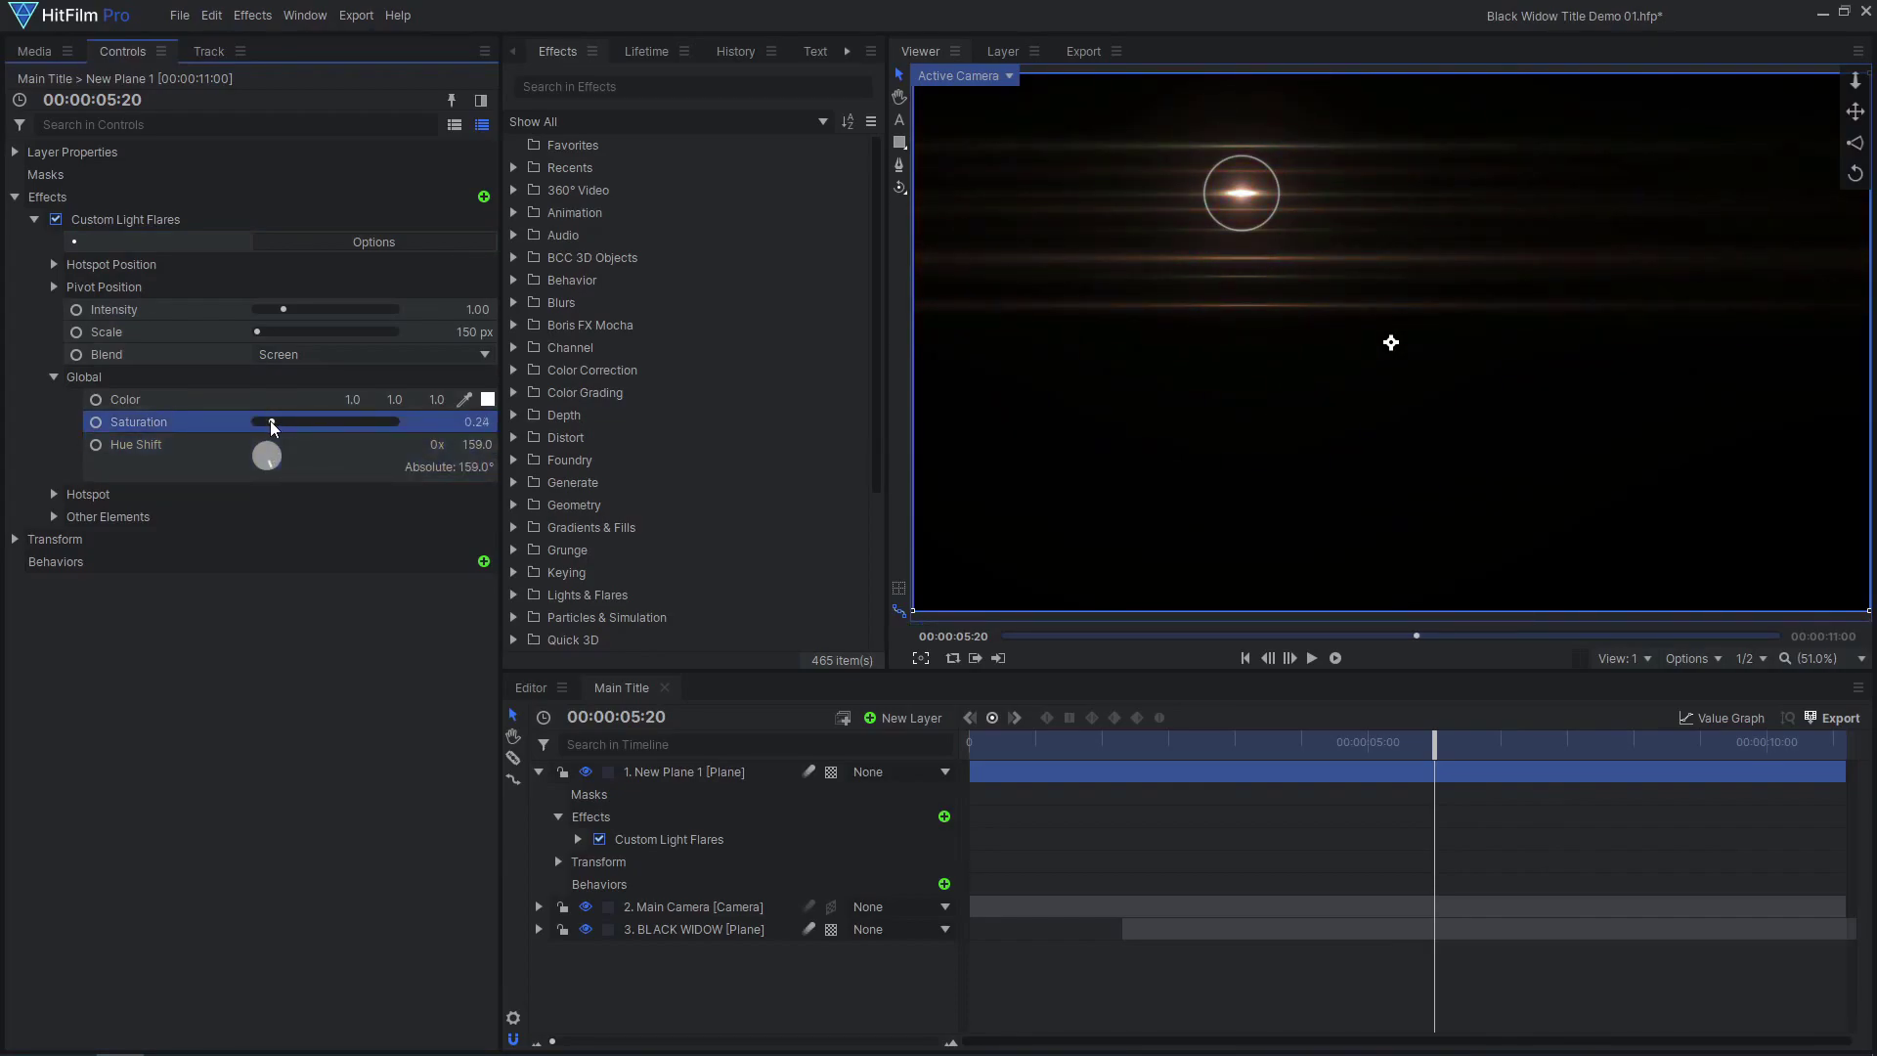
Set the flare plane's blend mode to Add.
click(16, 152)
click(337, 244)
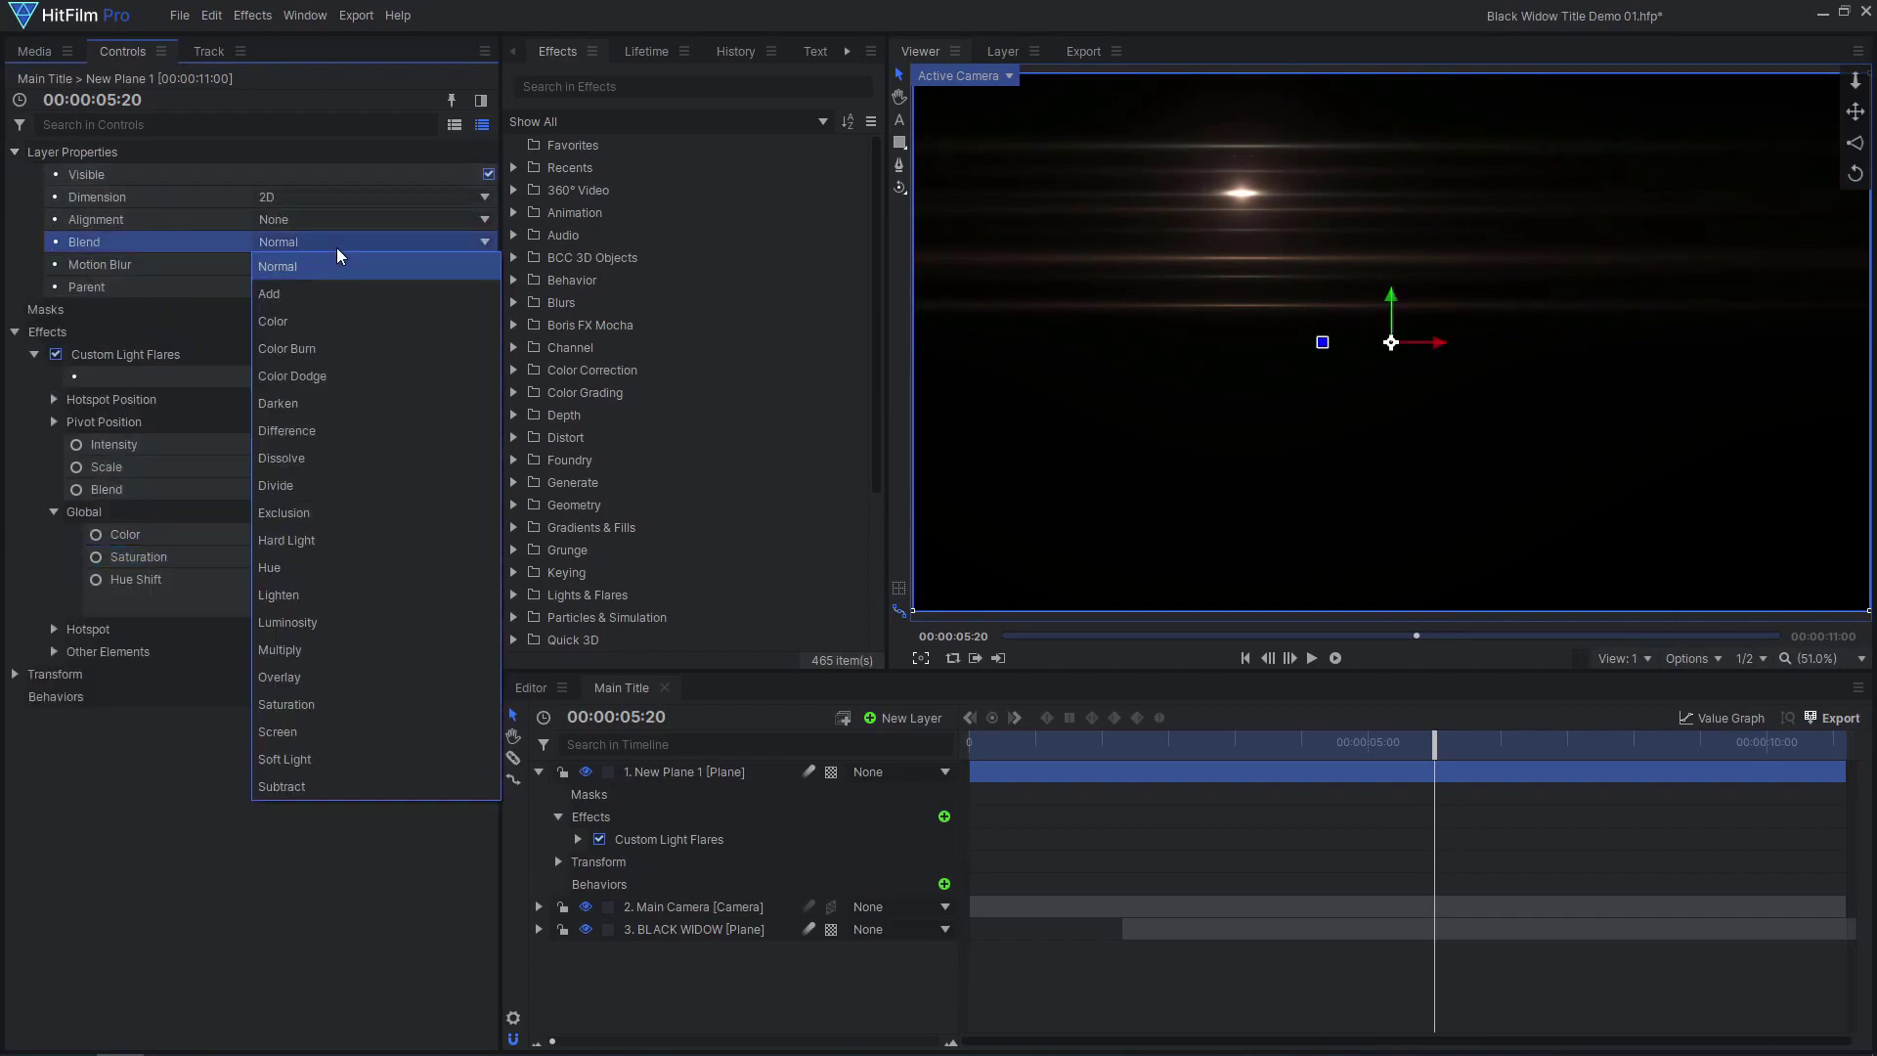
click(348, 291)
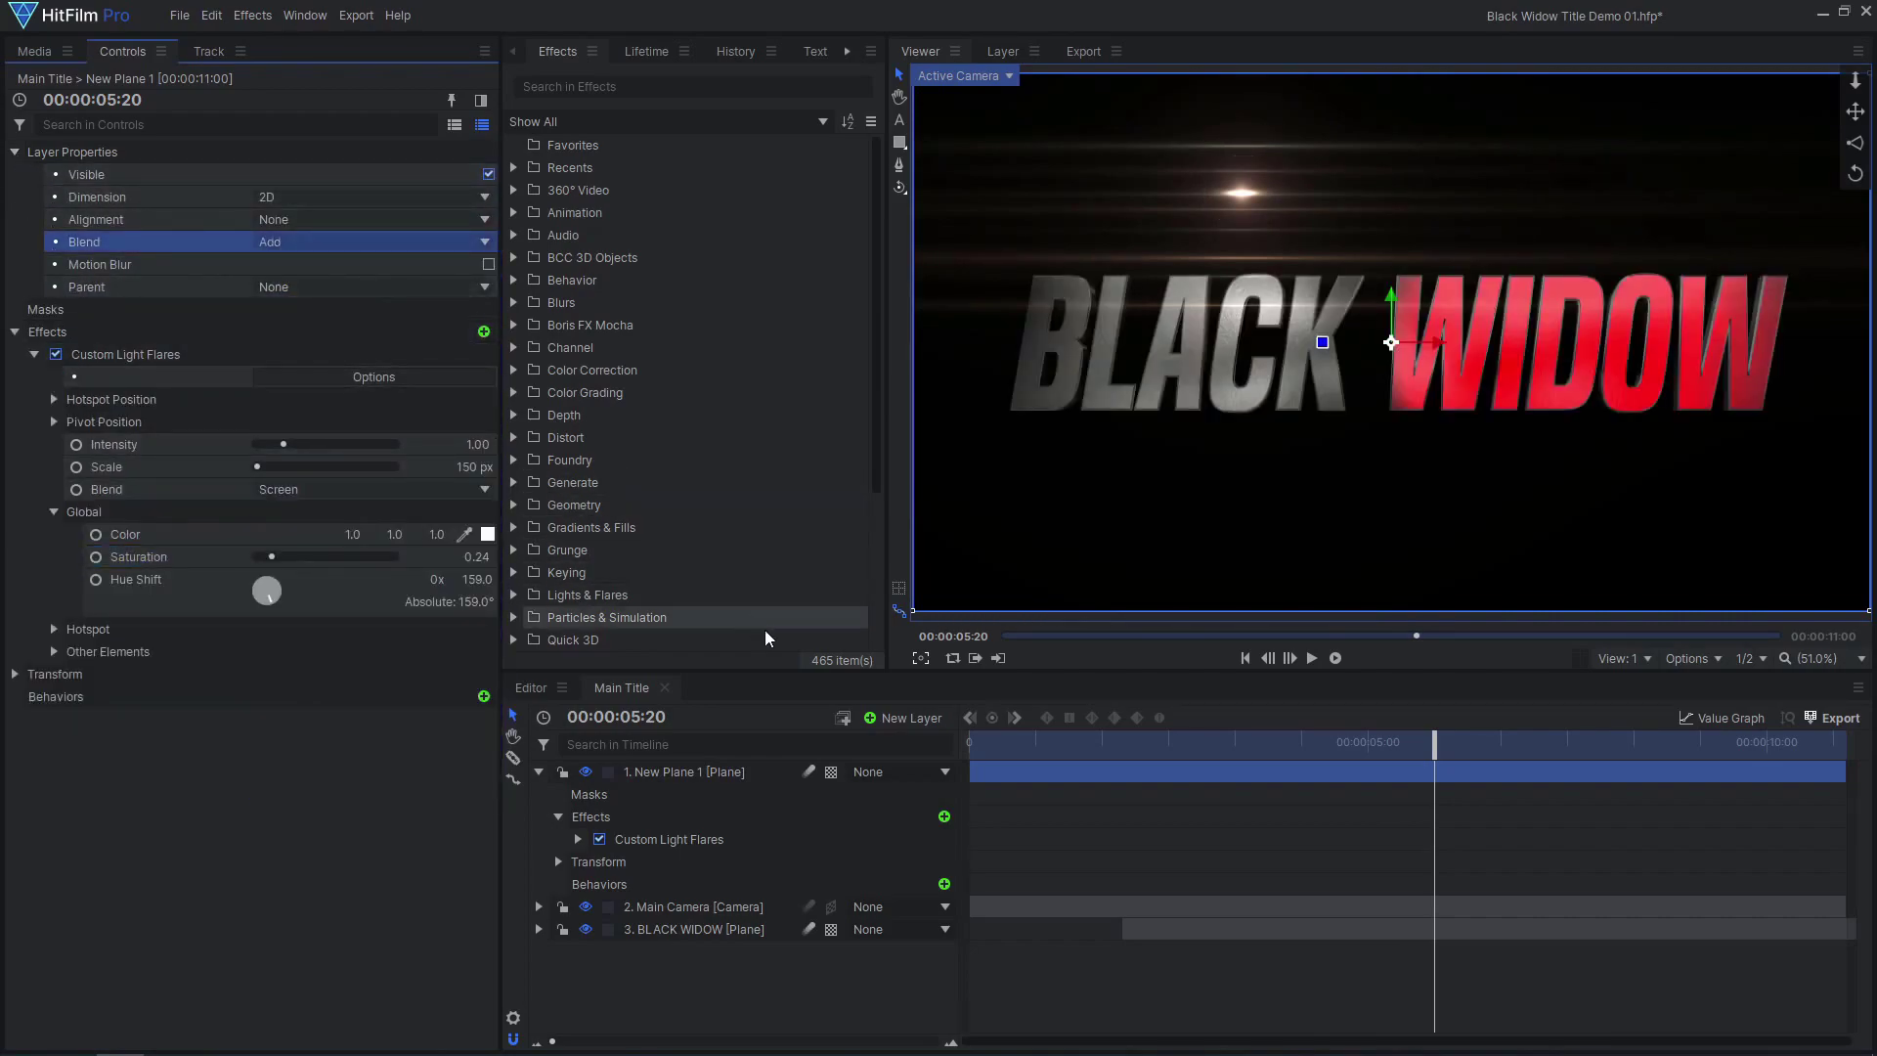
Add a 3D Flare Point layer placed on the title's baseline.
click(893, 714)
click(898, 848)
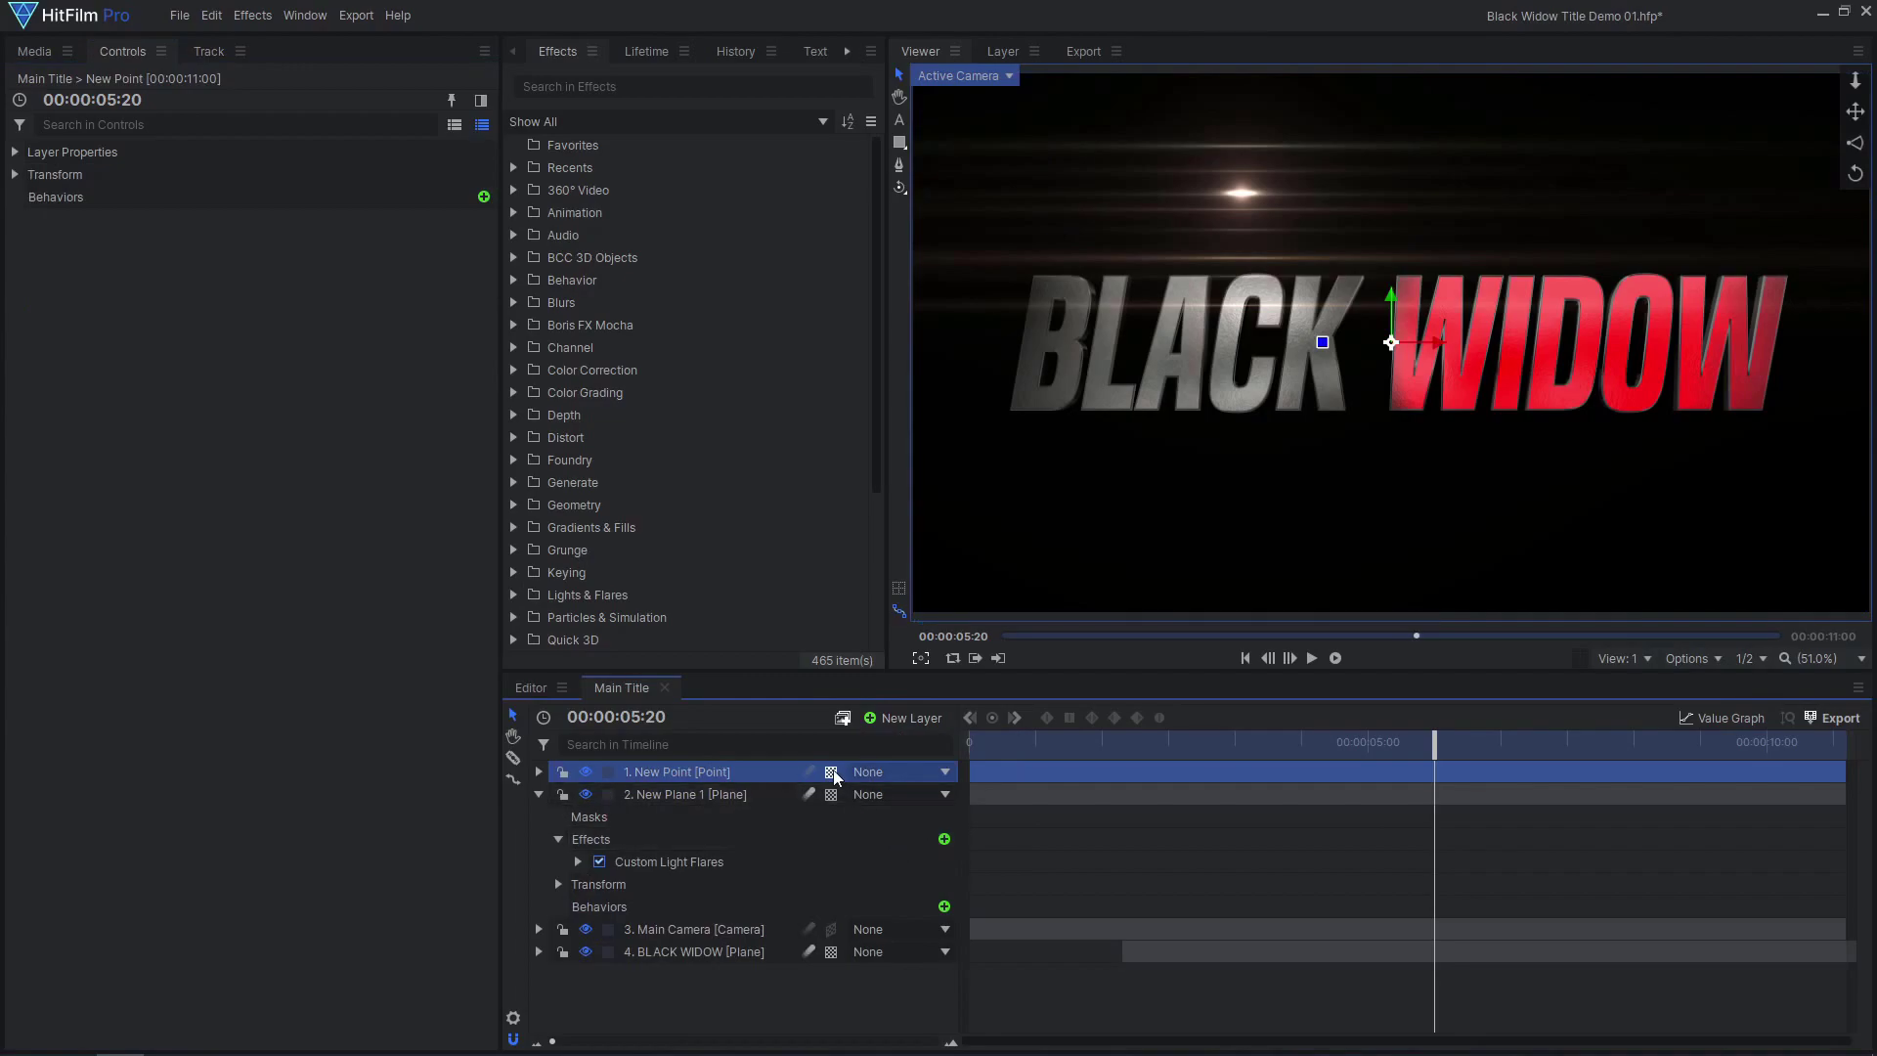
click(854, 817)
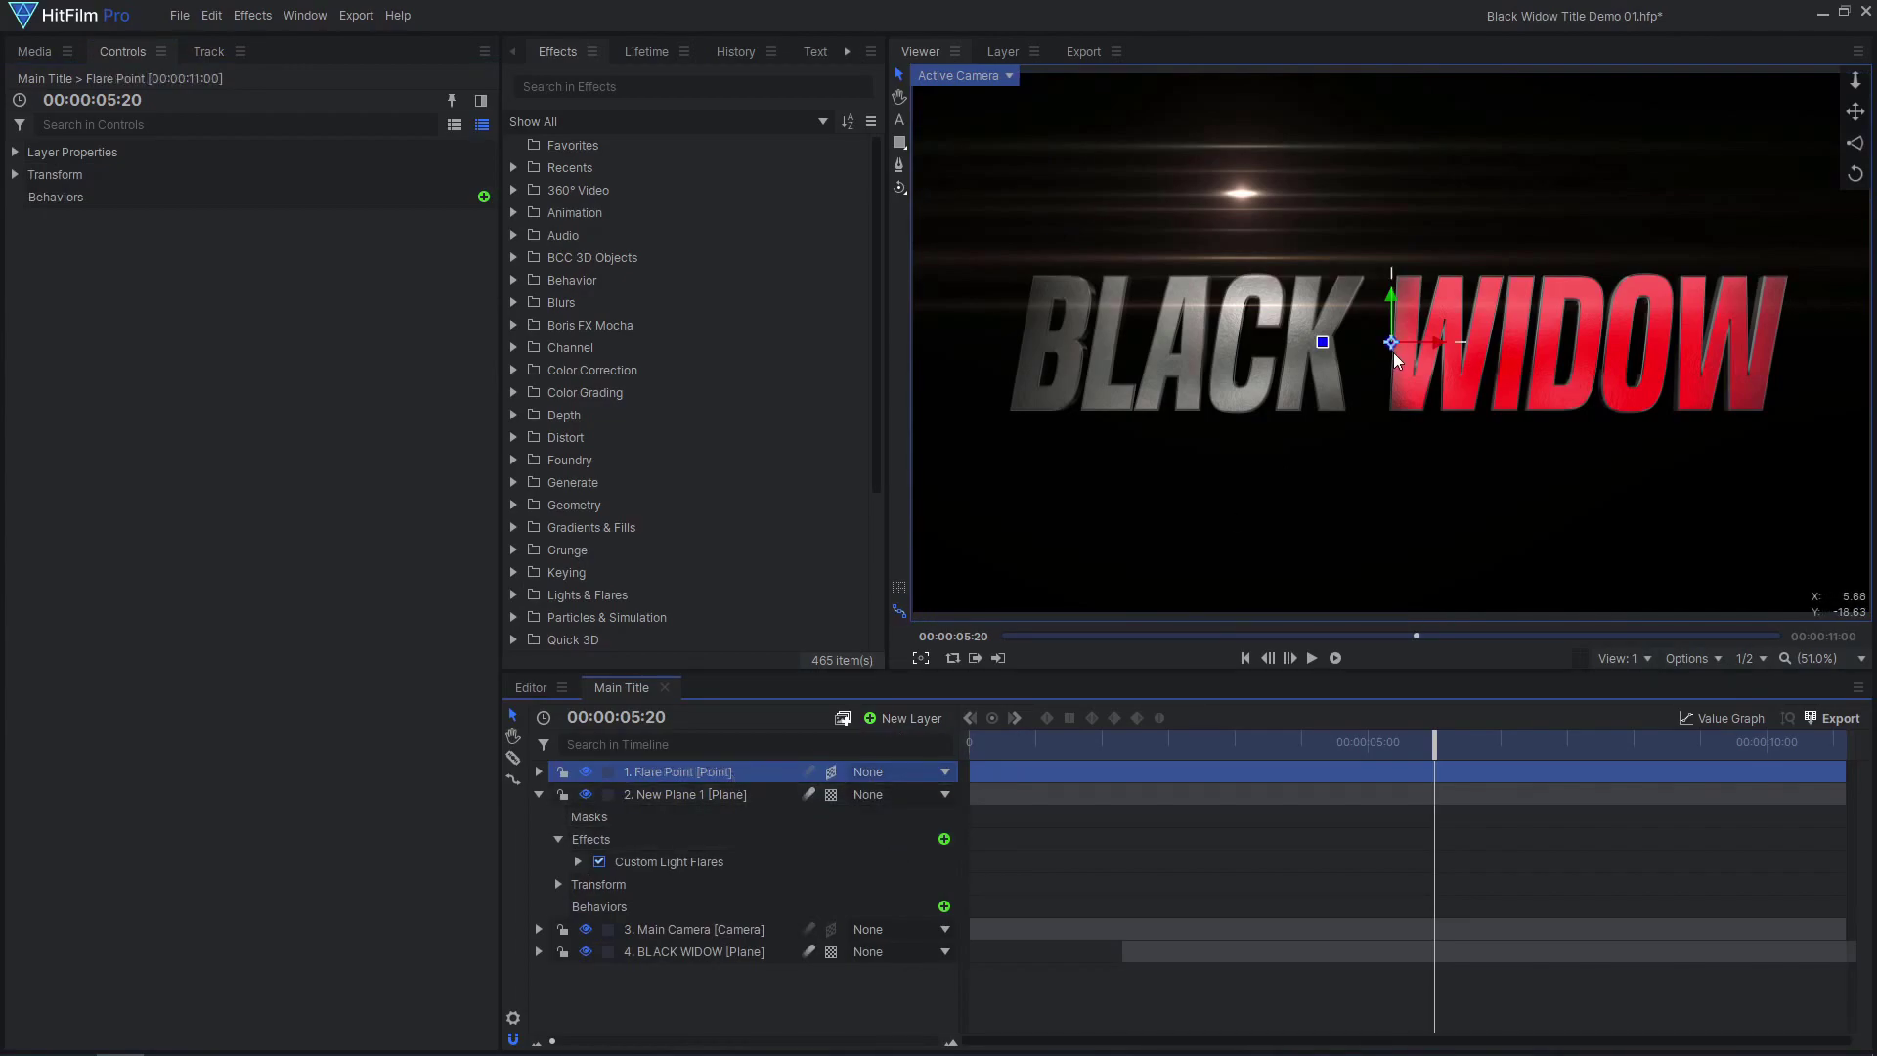
drag(1395, 359, 1173, 448)
scroll(1011, 415, up, 3)
Duplicate the Flare Point and position the copies at edges of the BLACK WIDOW letters.
key(ctrl+d)
key(ctrl+d)
drag(1540, 465, 1221, 545)
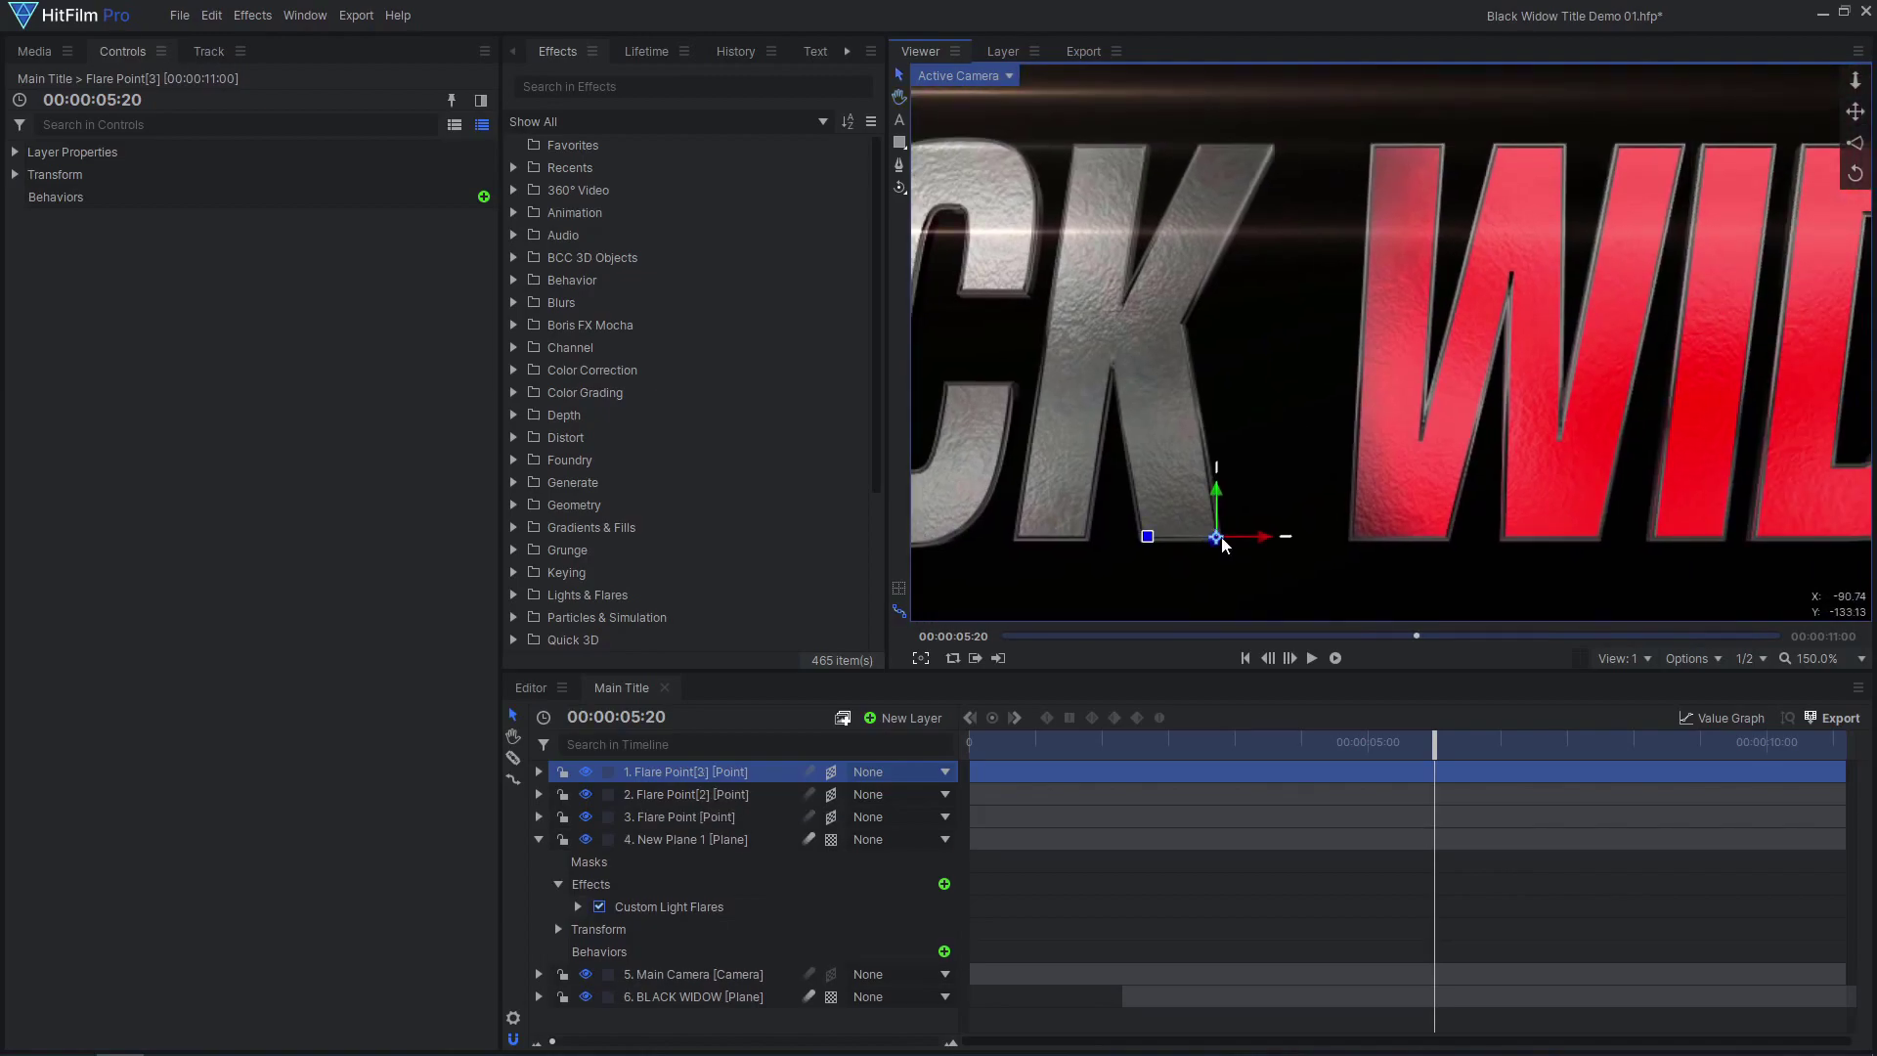
key(ctrl+d)
drag(1380, 155, 1082, 327)
scroll(1111, 243, down, 2)
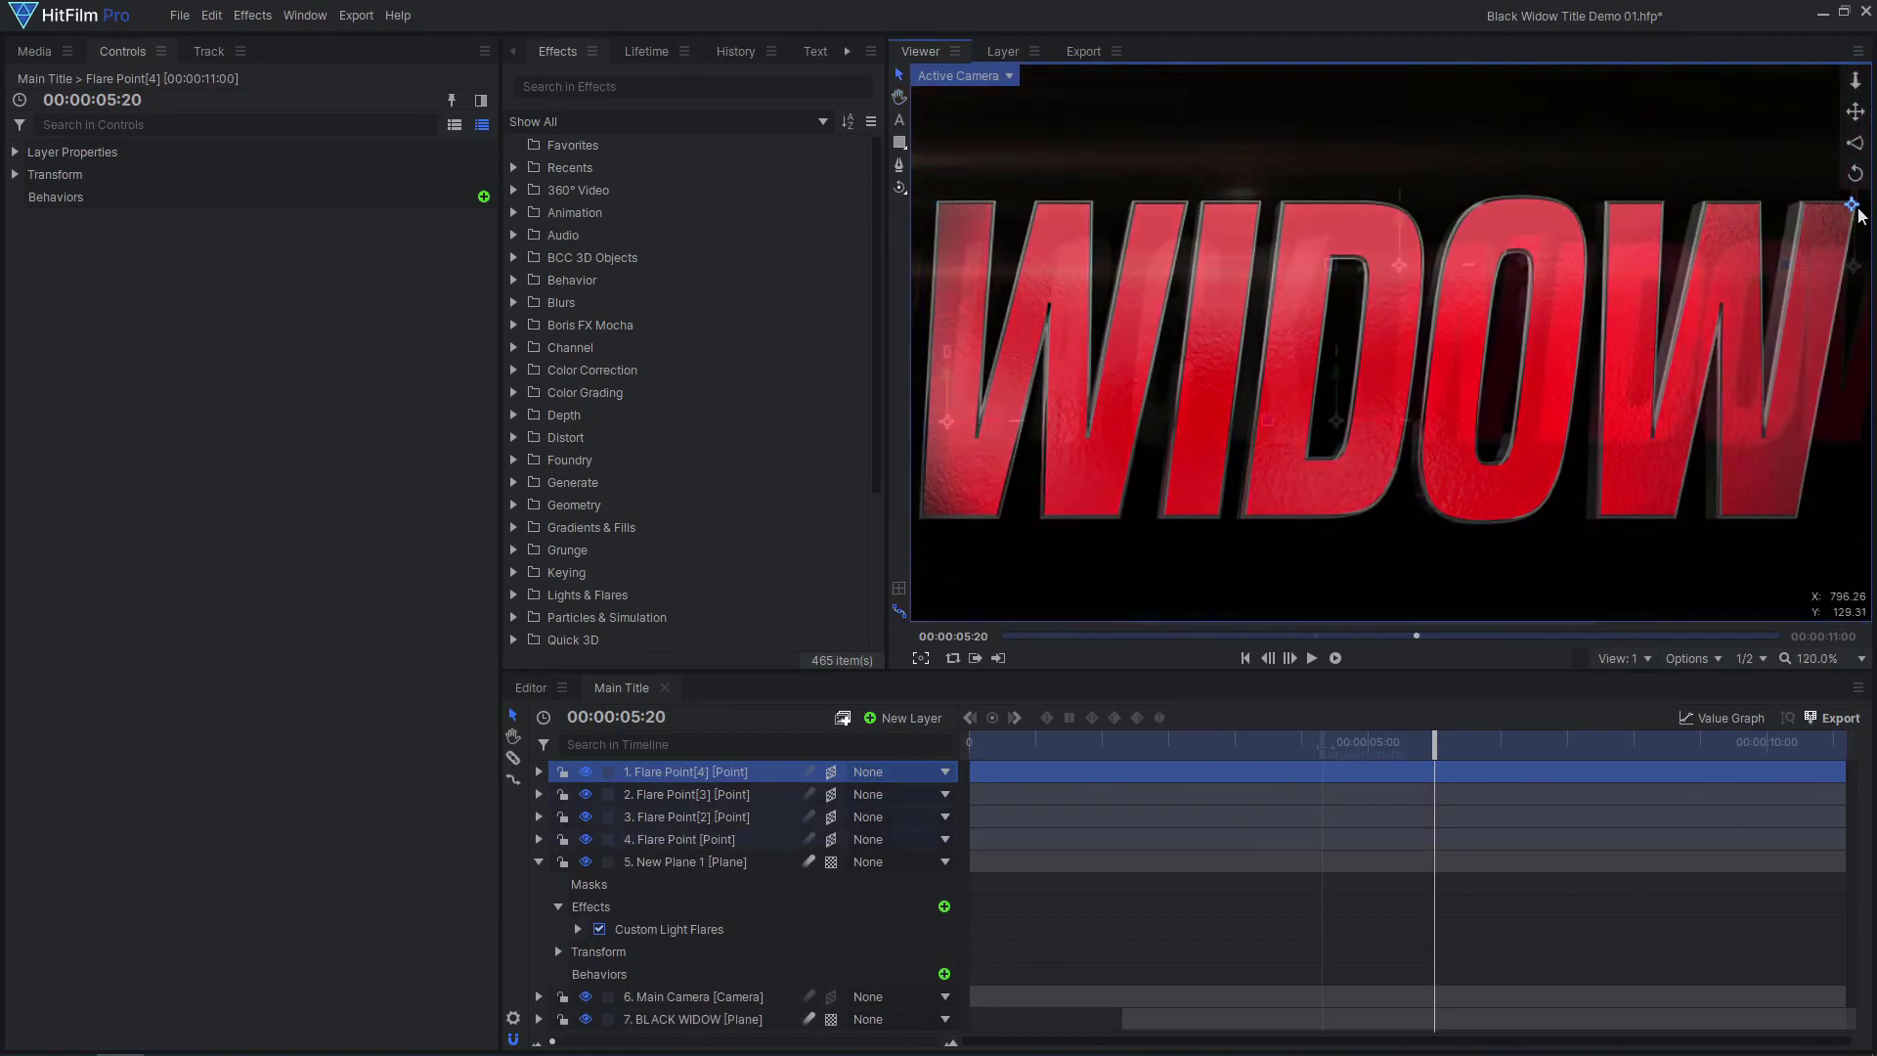
scroll(1368, 293, down, 4)
shift+click(685, 839)
mouse_move(1434, 743)
mouse_down()
mouse_move(1392, 751)
mouse_move(1447, 750)
mouse_up()
Set the flare's Hotspot Center to 0,0 and link it to the Flare Point layer.
click(687, 861)
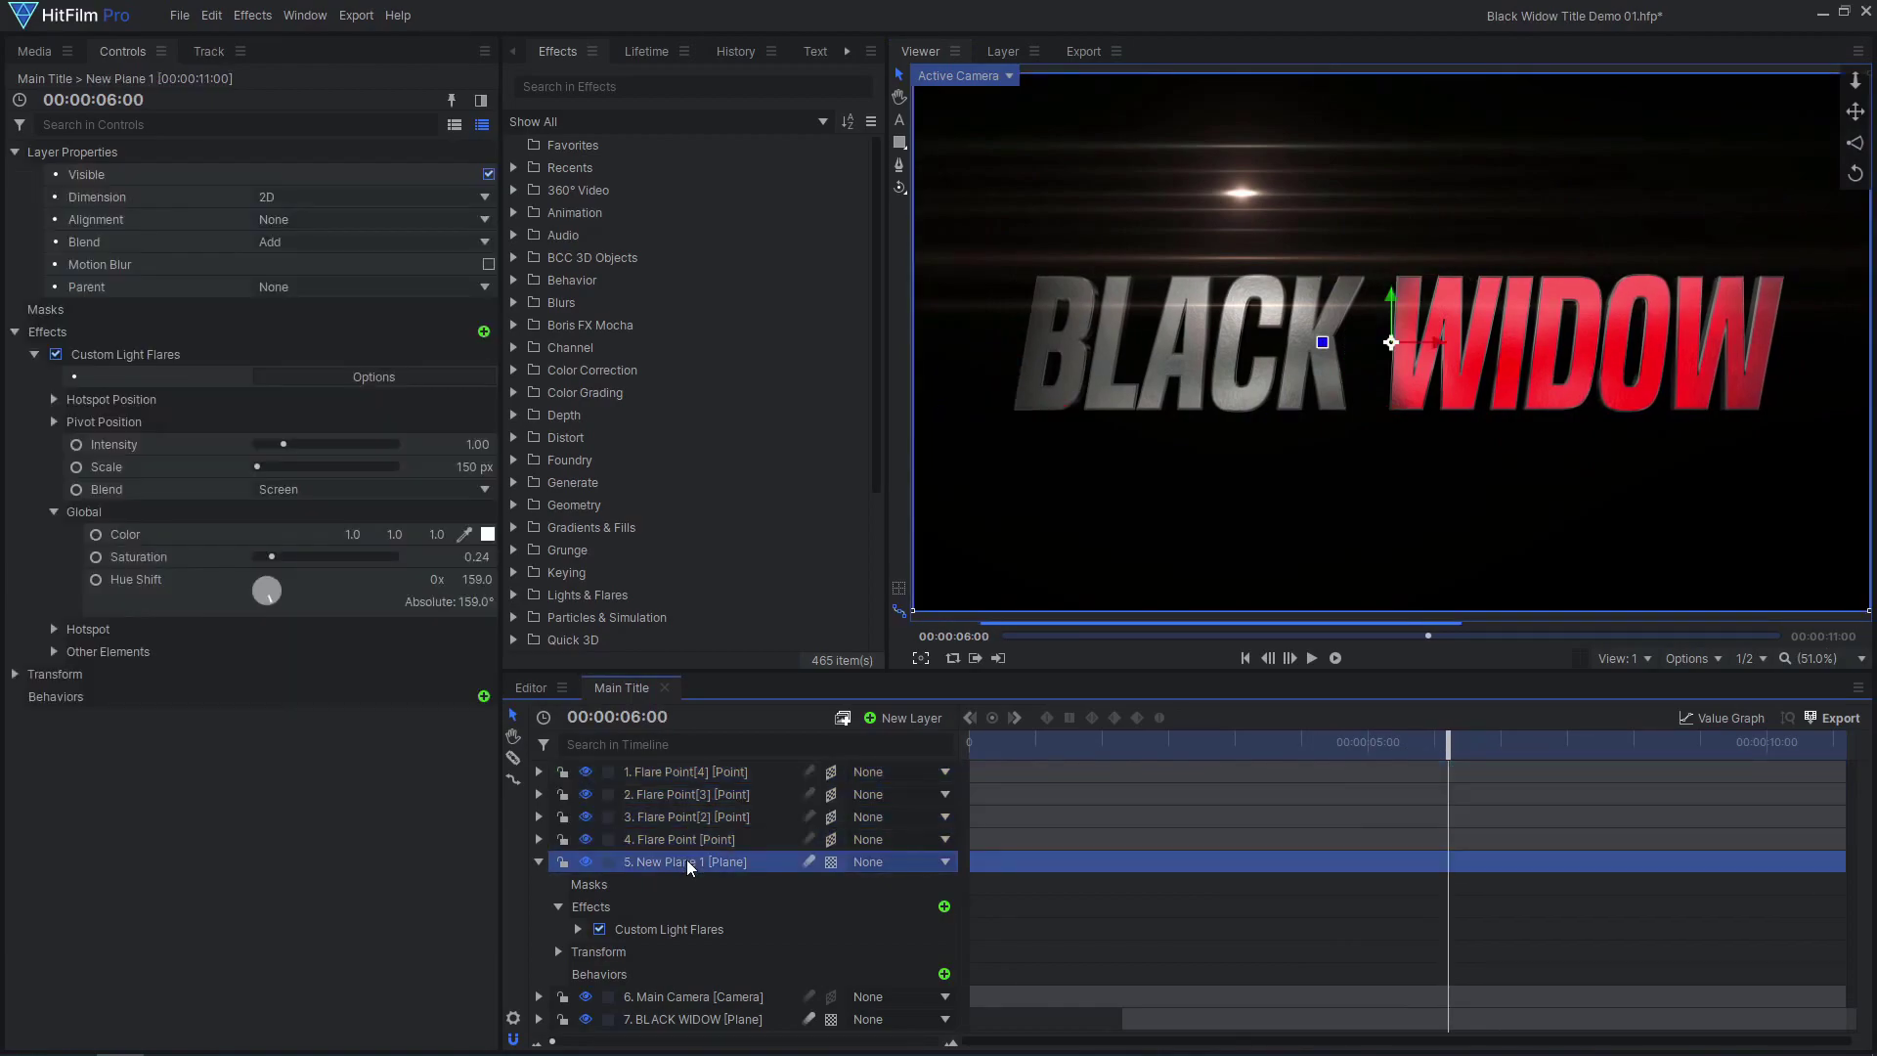
click(55, 399)
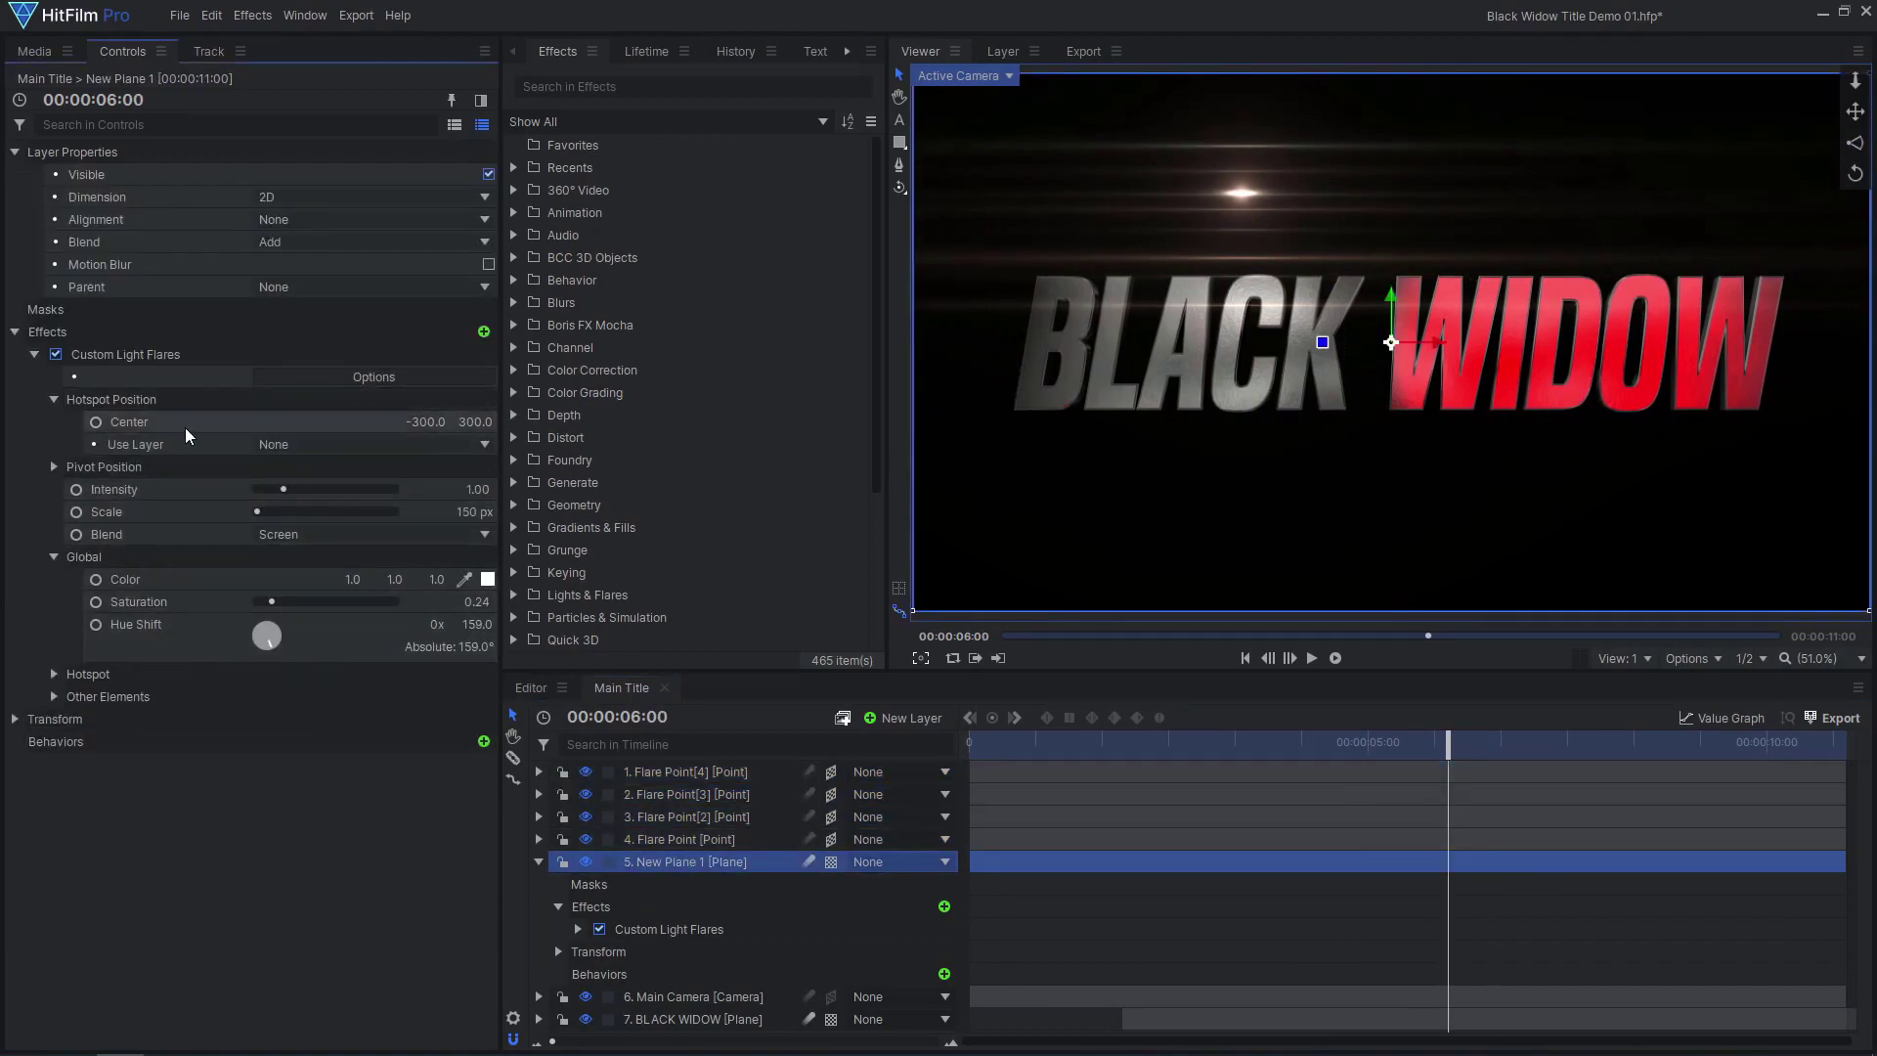
text(0)
key(Tab)
text(0)
key(Return)
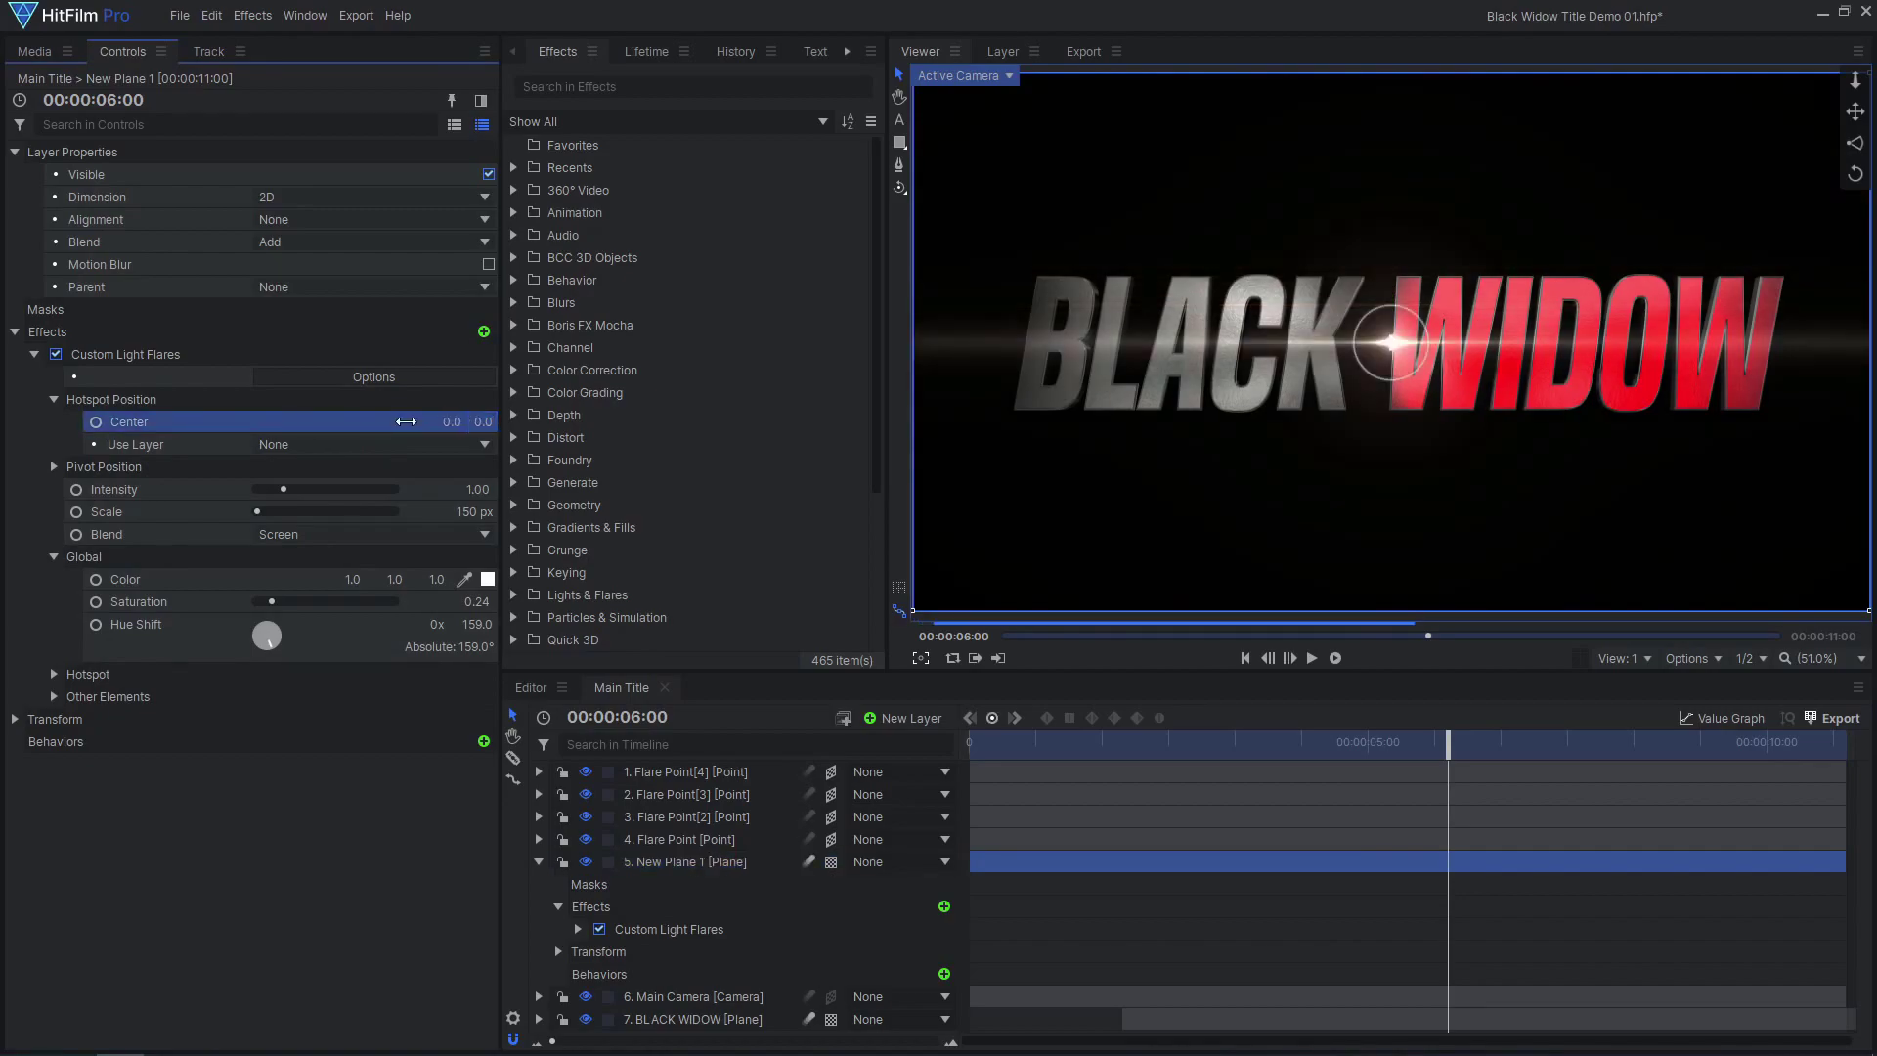
click(387, 445)
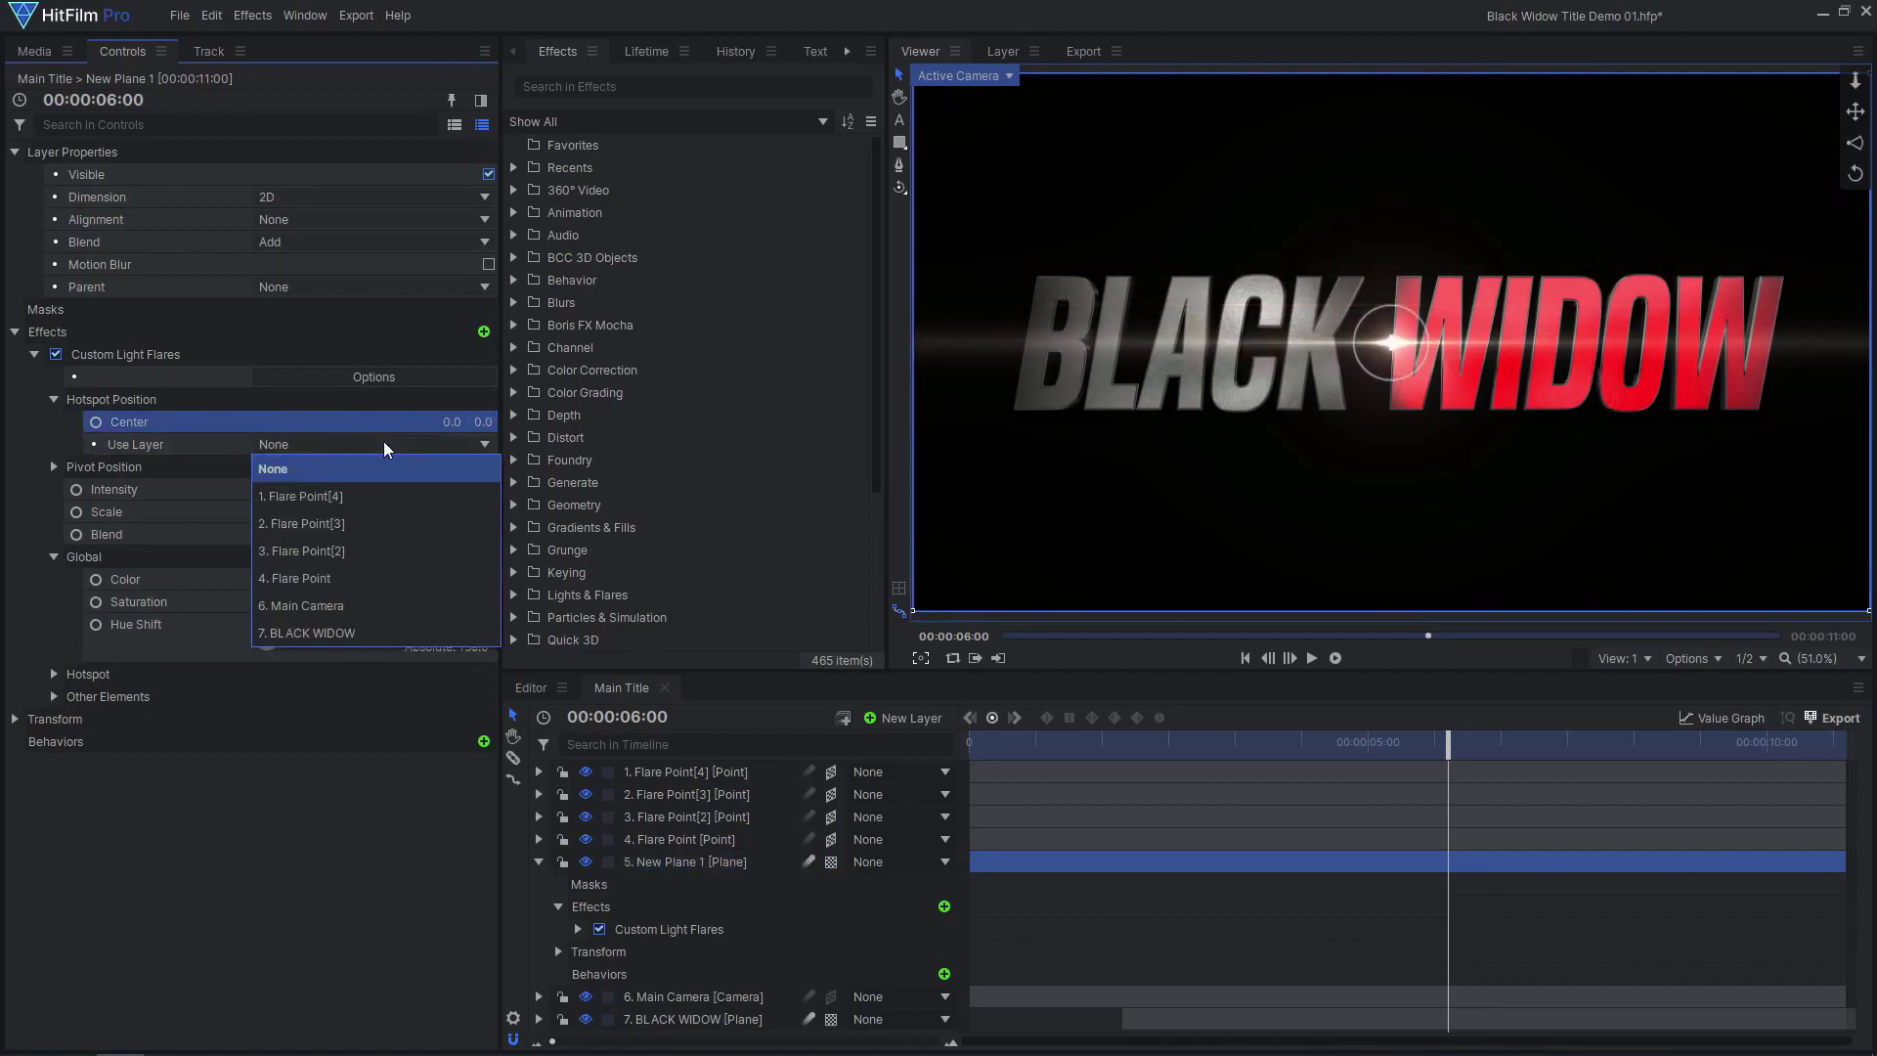
click(352, 579)
Duplicate the Custom Light Flares effect and link the copy to Flare Point[2].
click(34, 354)
right_click(223, 354)
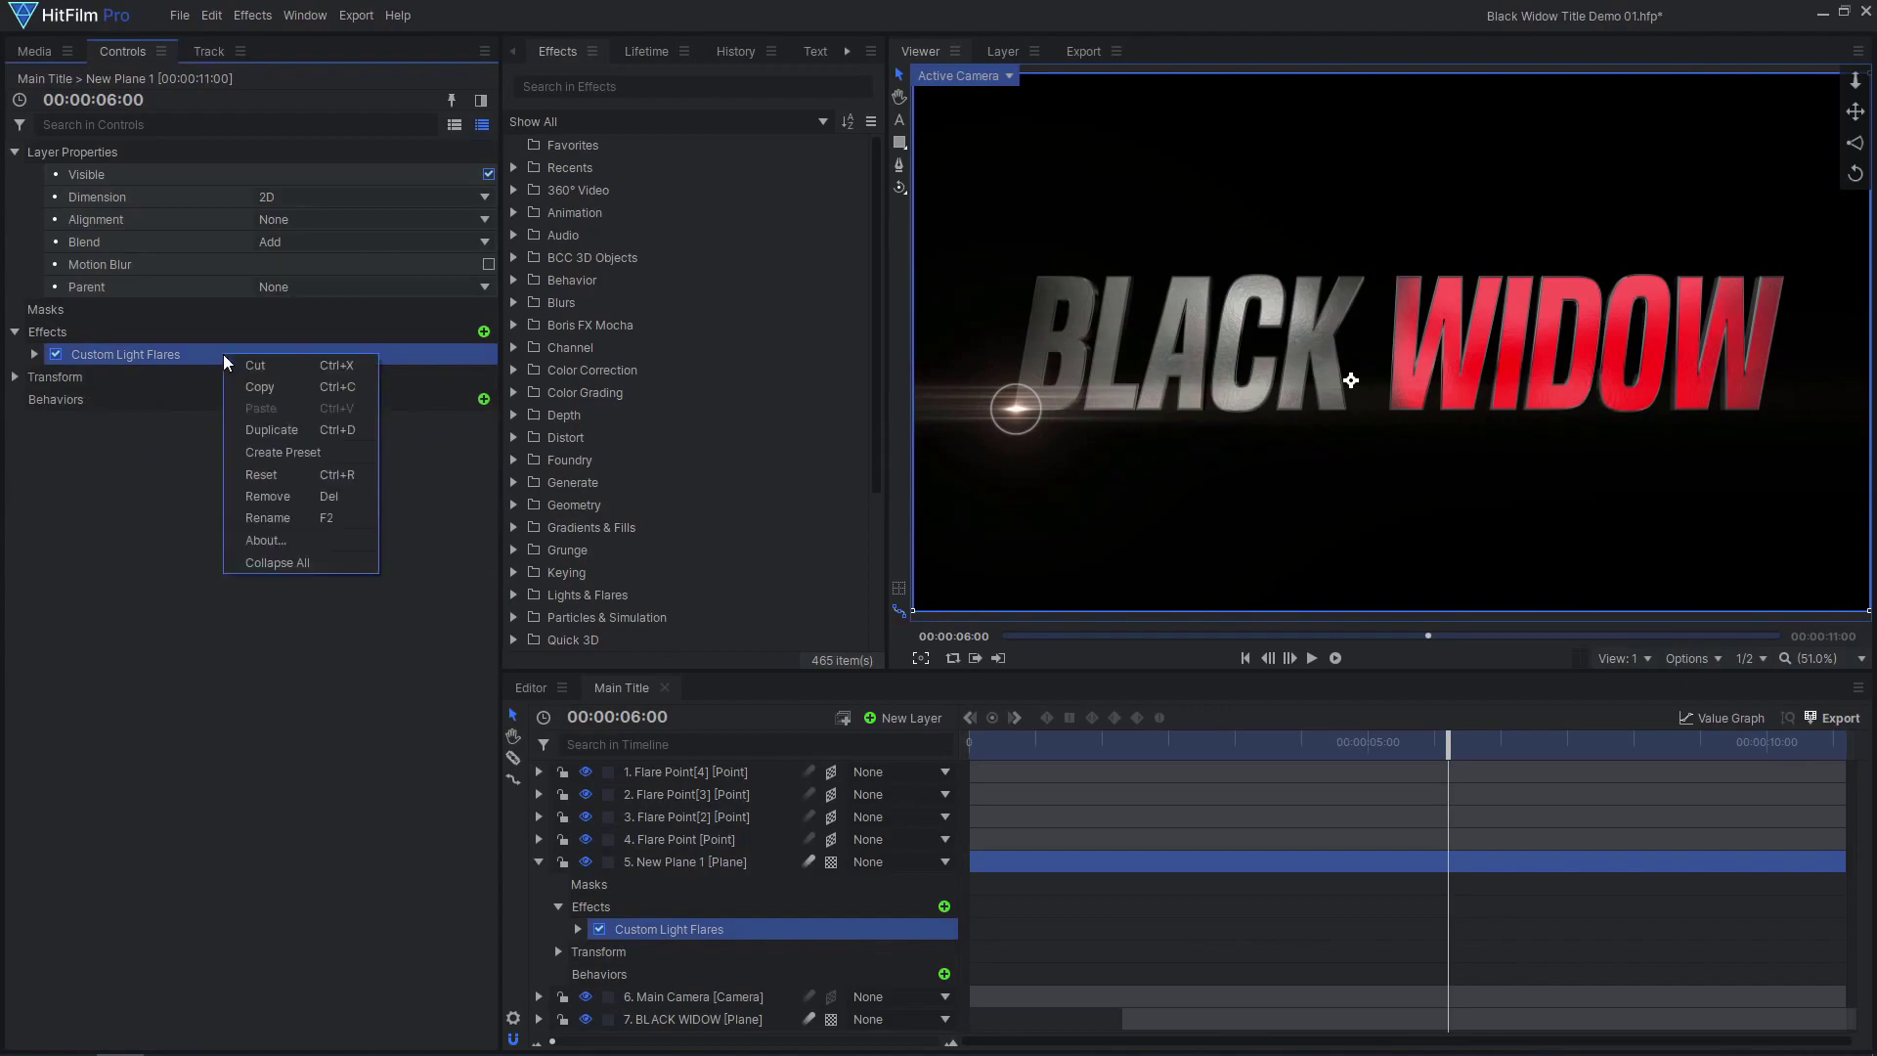
click(283, 441)
click(35, 376)
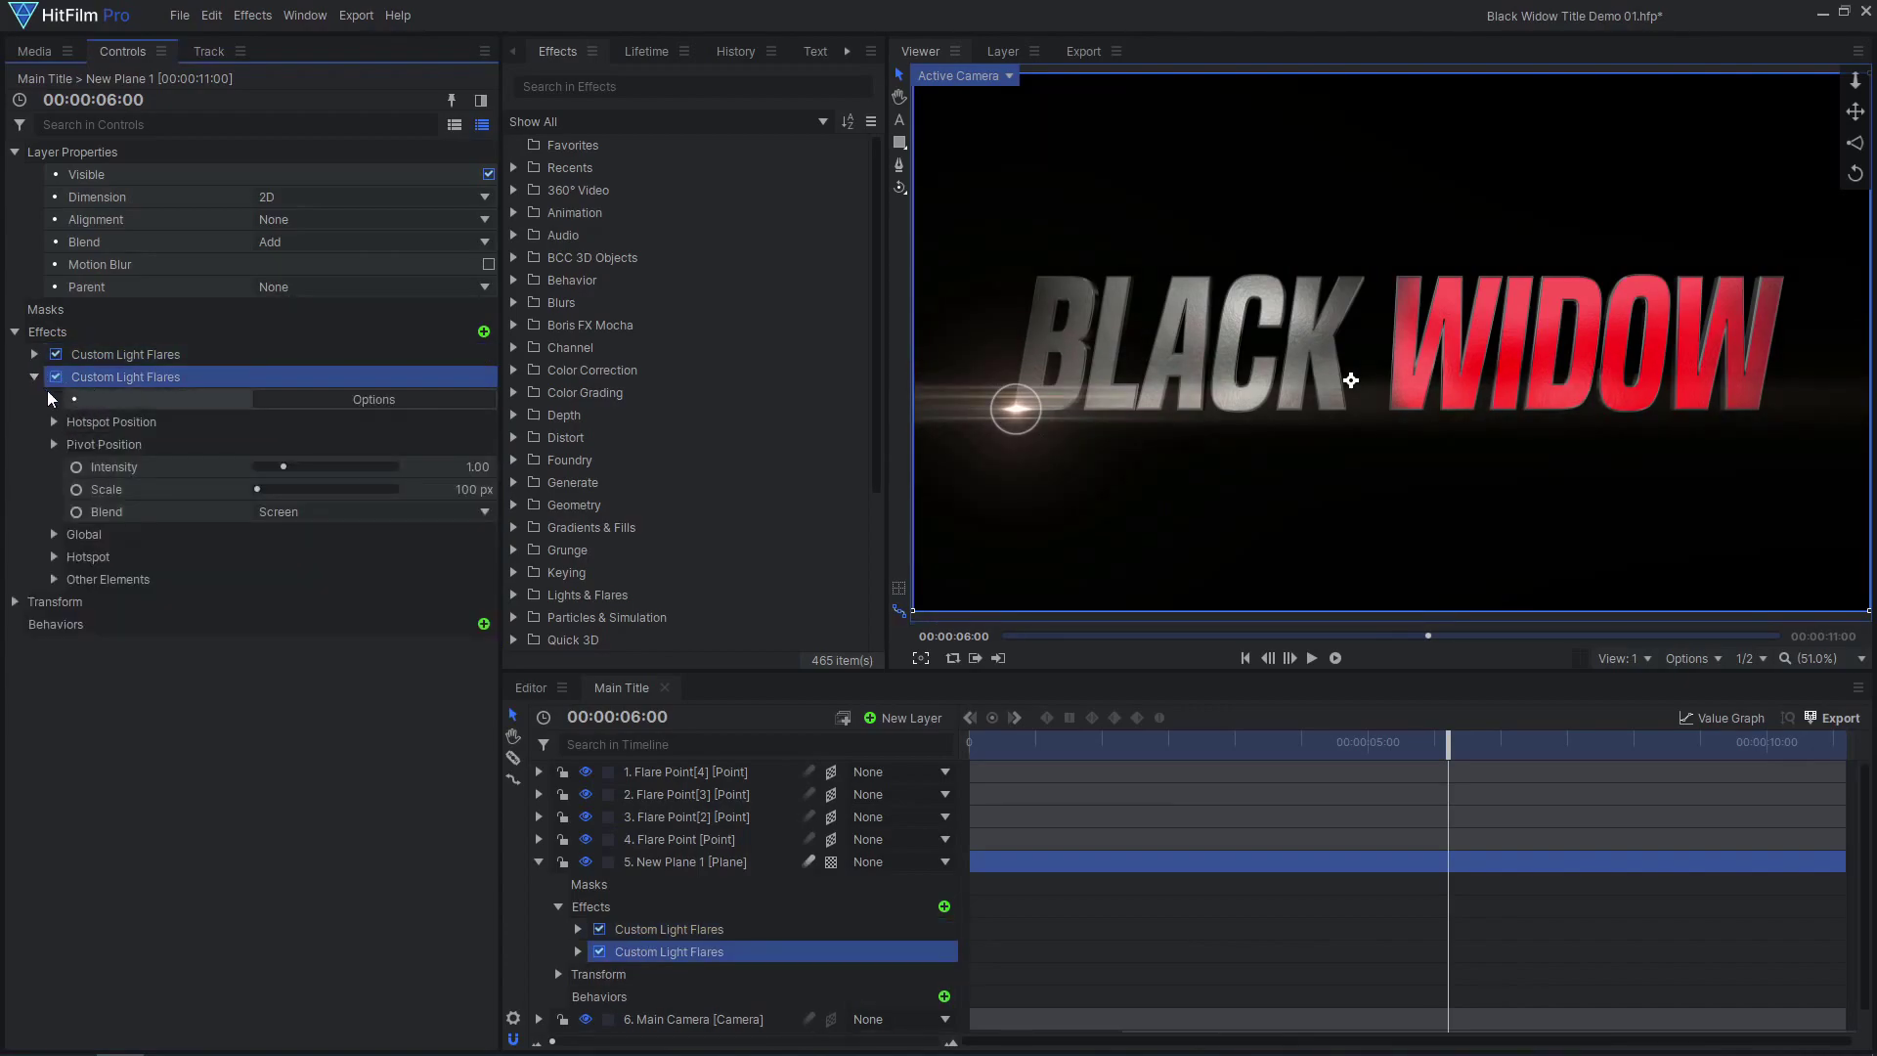
click(55, 421)
click(332, 466)
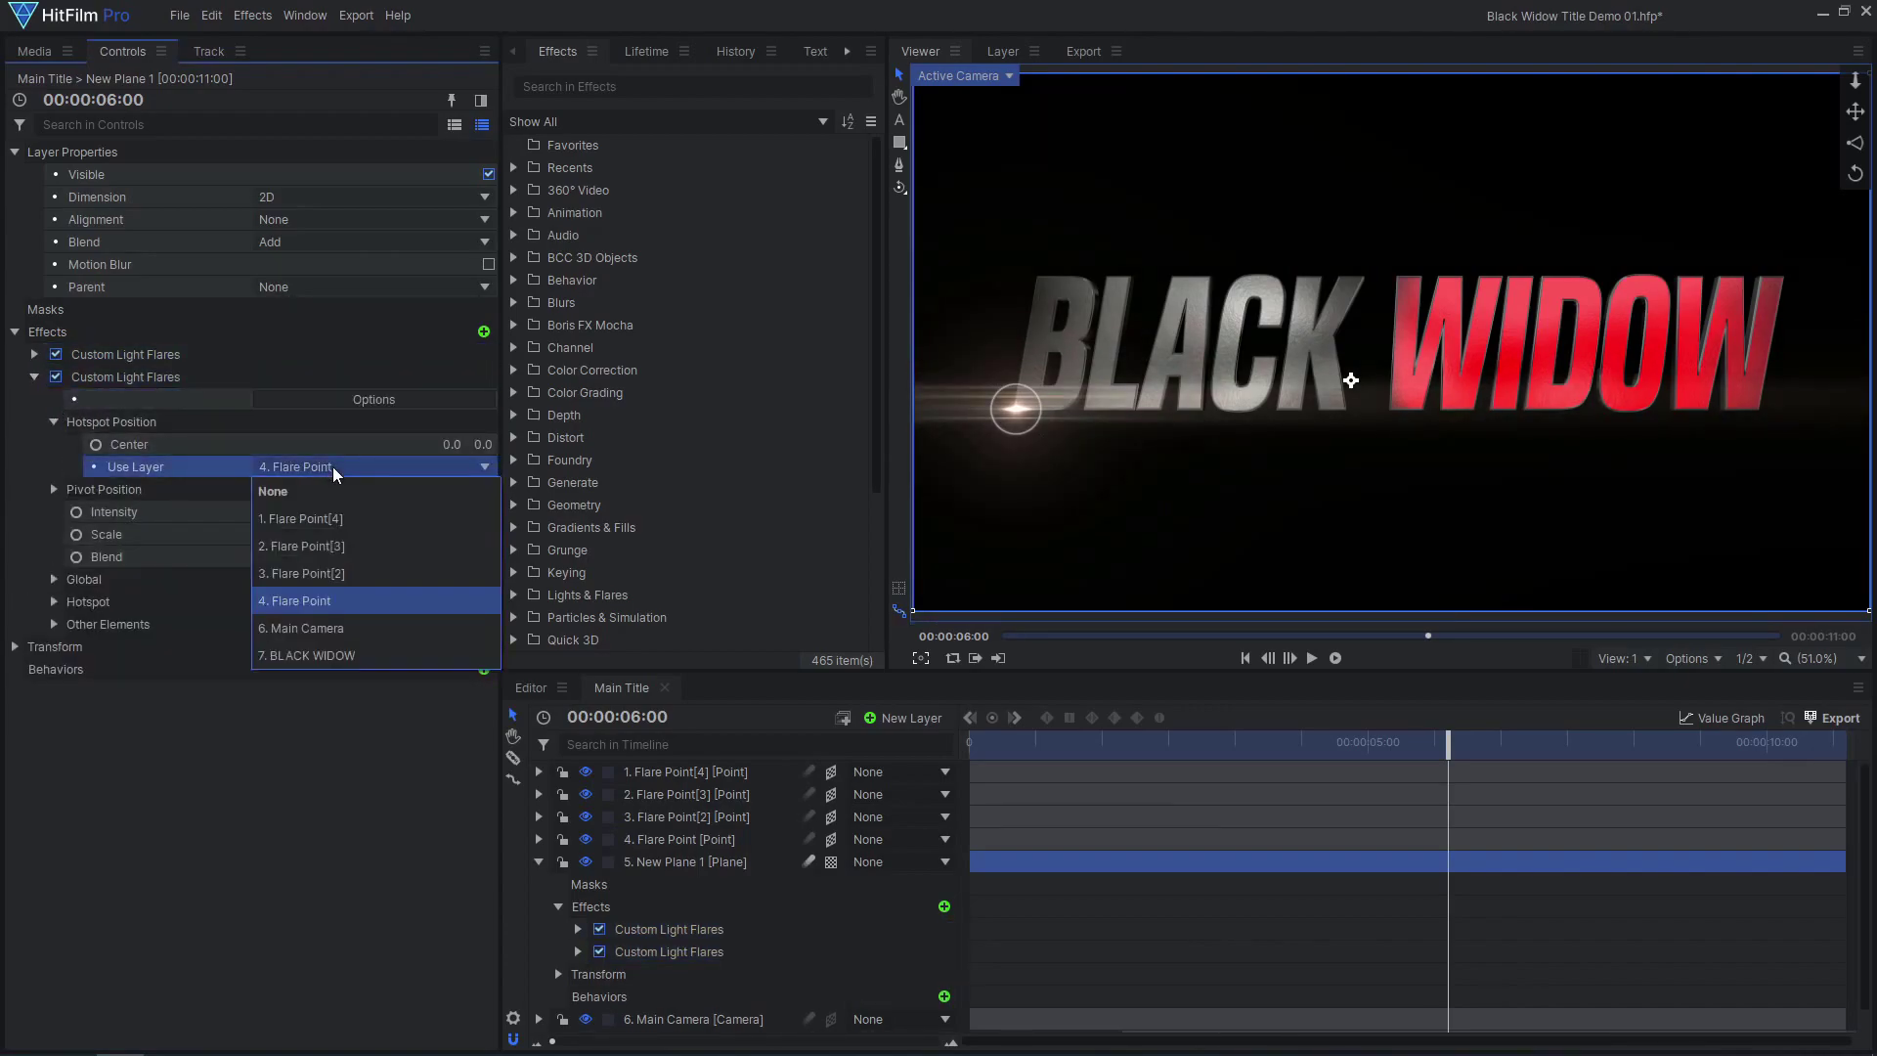
click(343, 571)
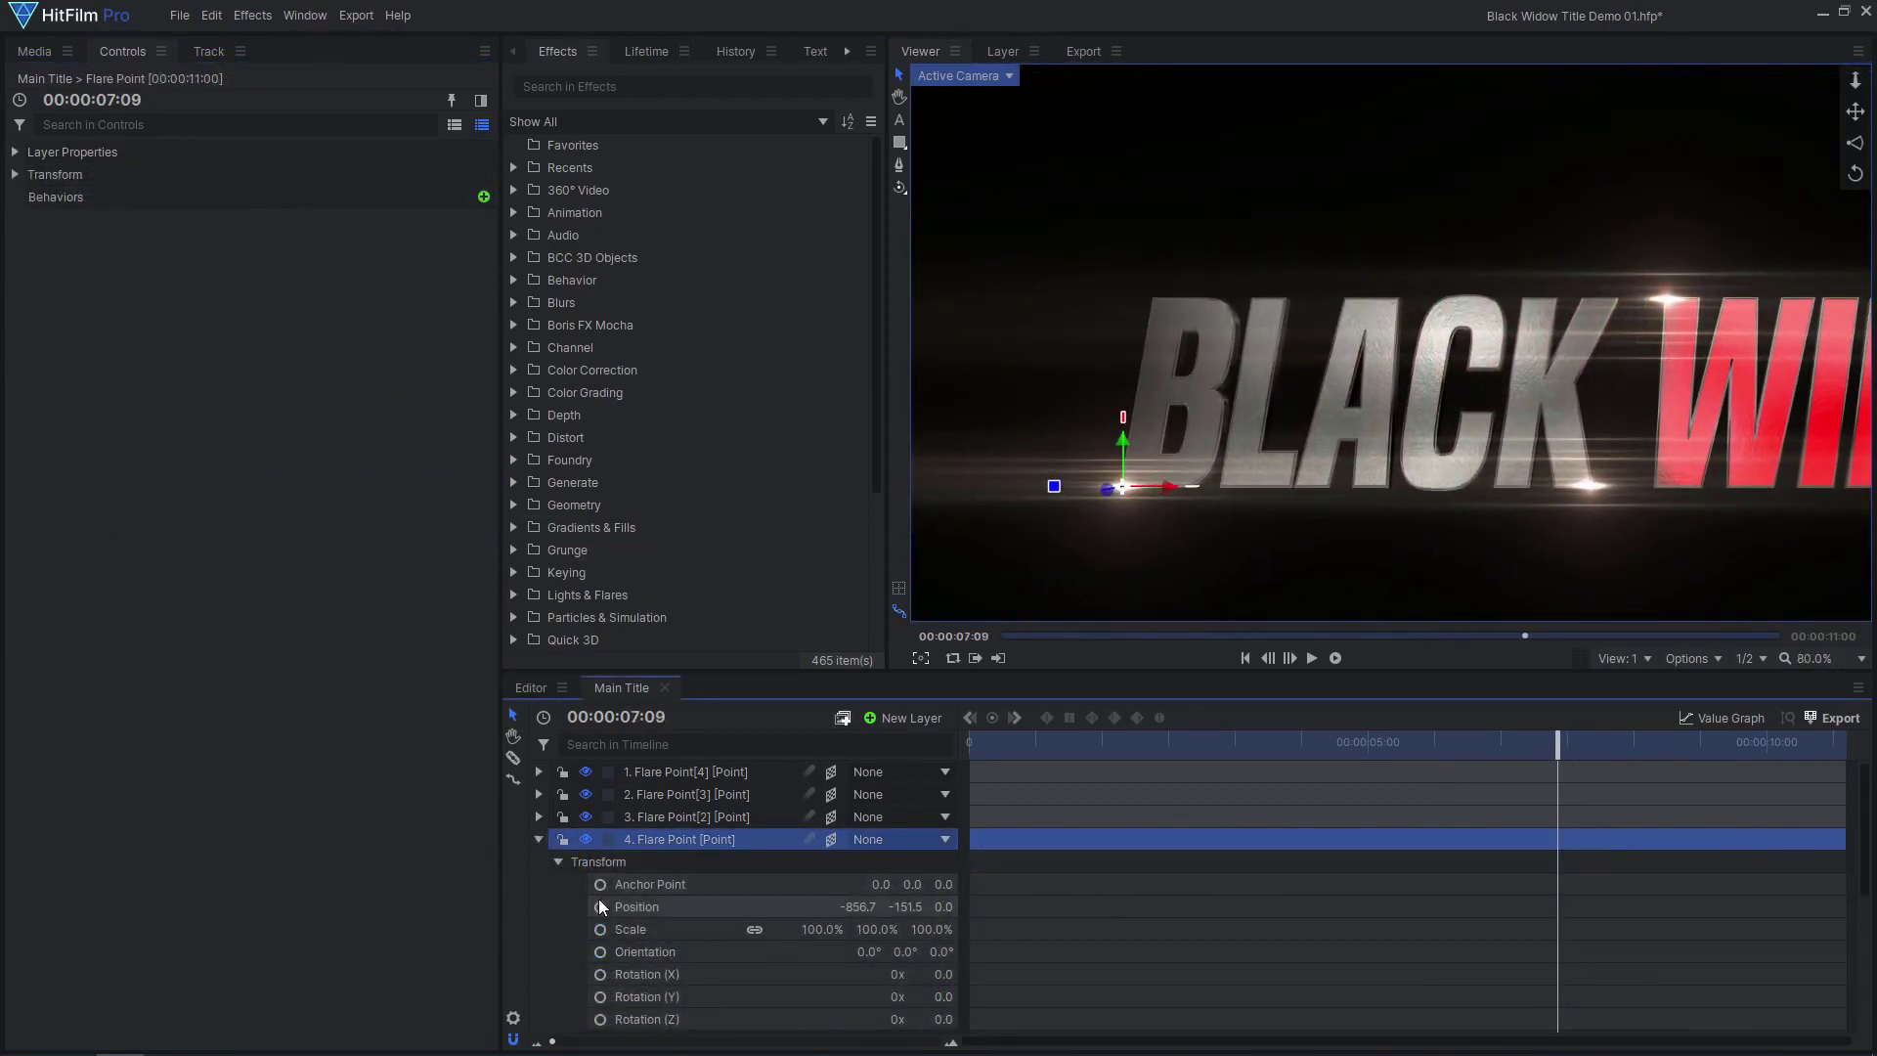
Keyframe the Flare Point position at 7:09 and at 4:08 with X -798.3.
click(600, 906)
drag(1517, 740, 1279, 749)
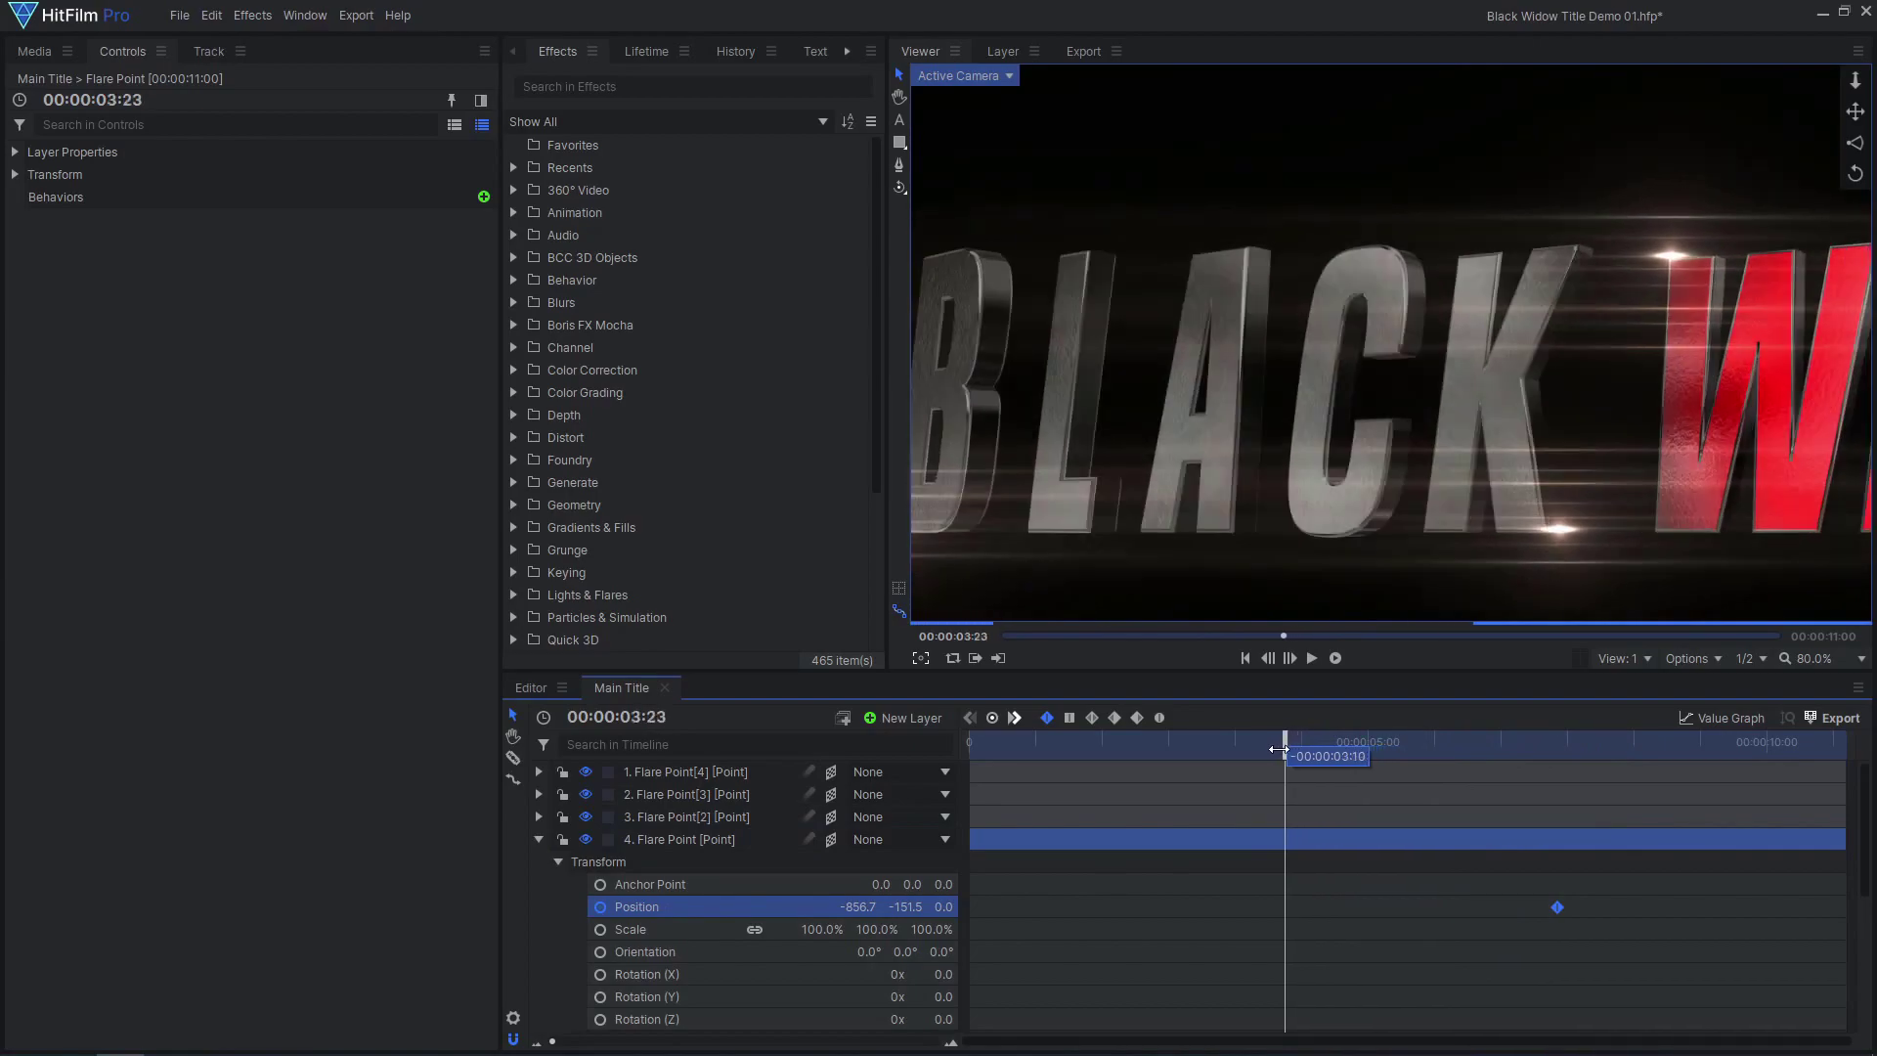
scroll(1271, 470, up, 1)
click(1315, 741)
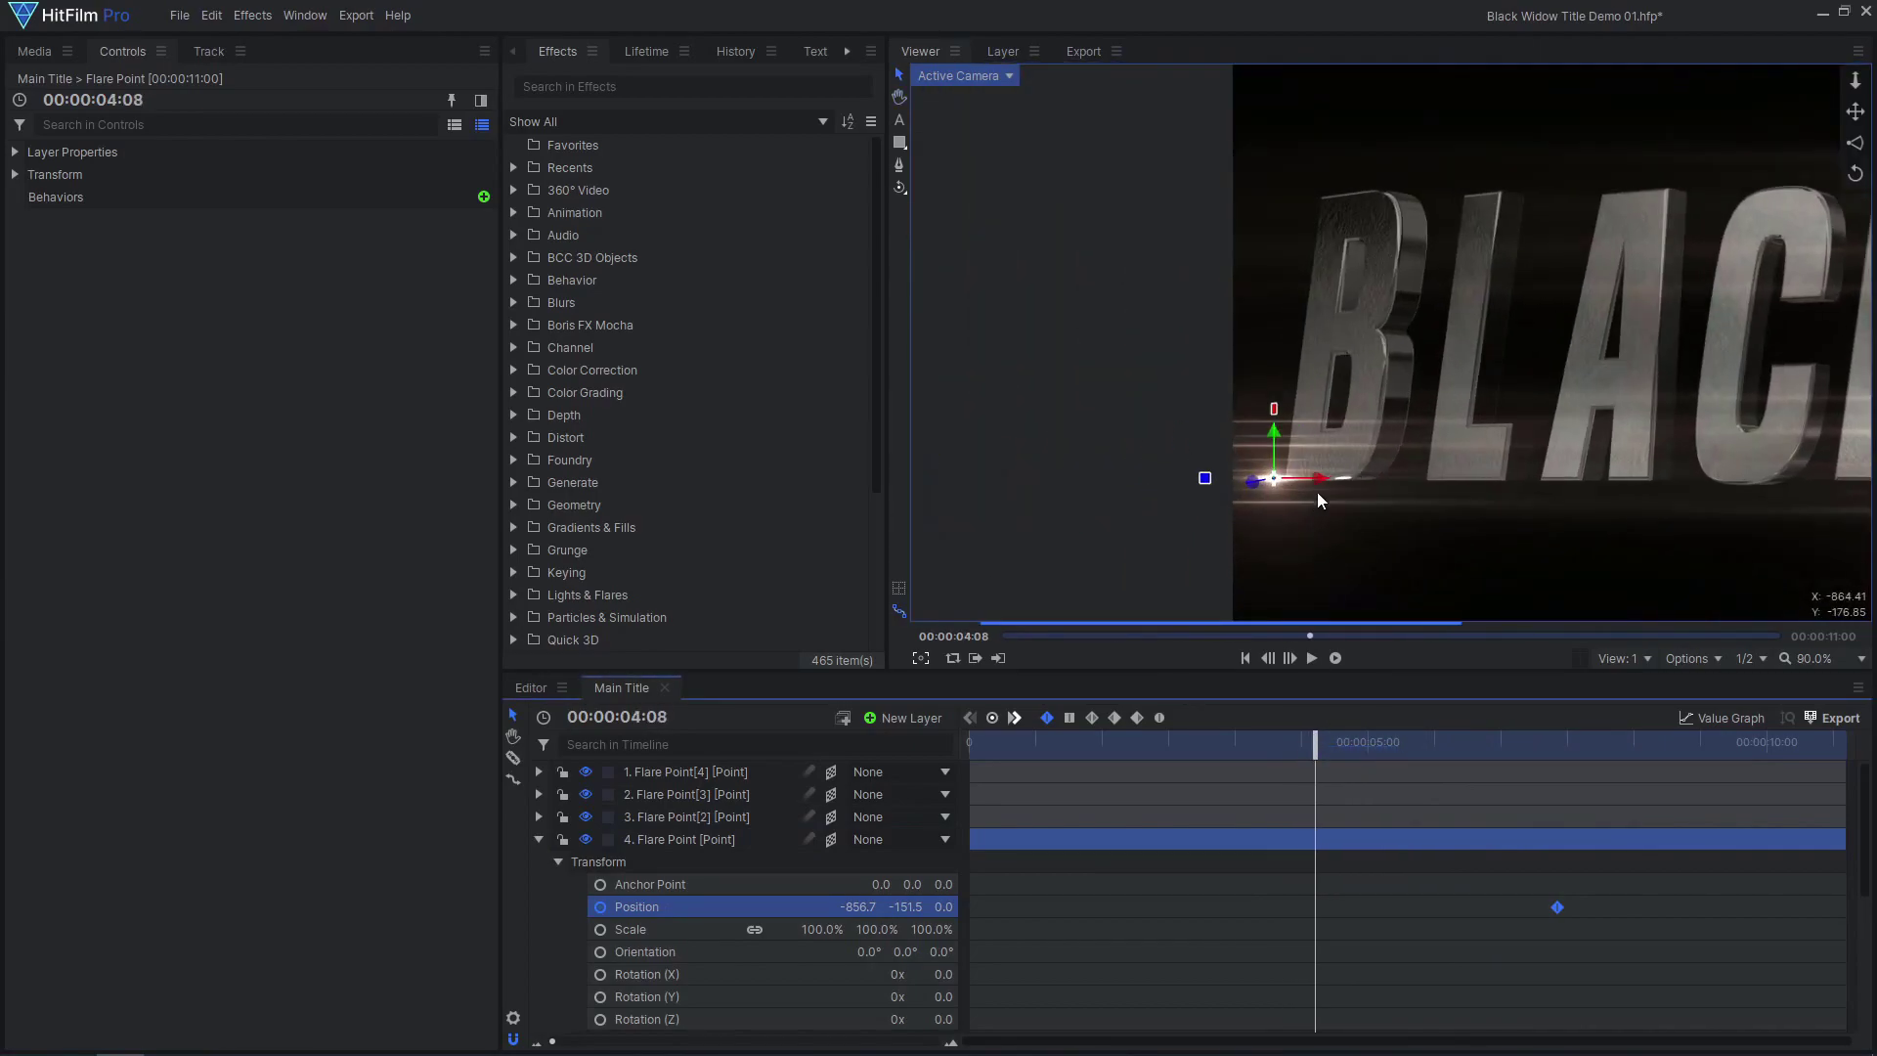
drag(1318, 479, 1372, 477)
key(space)
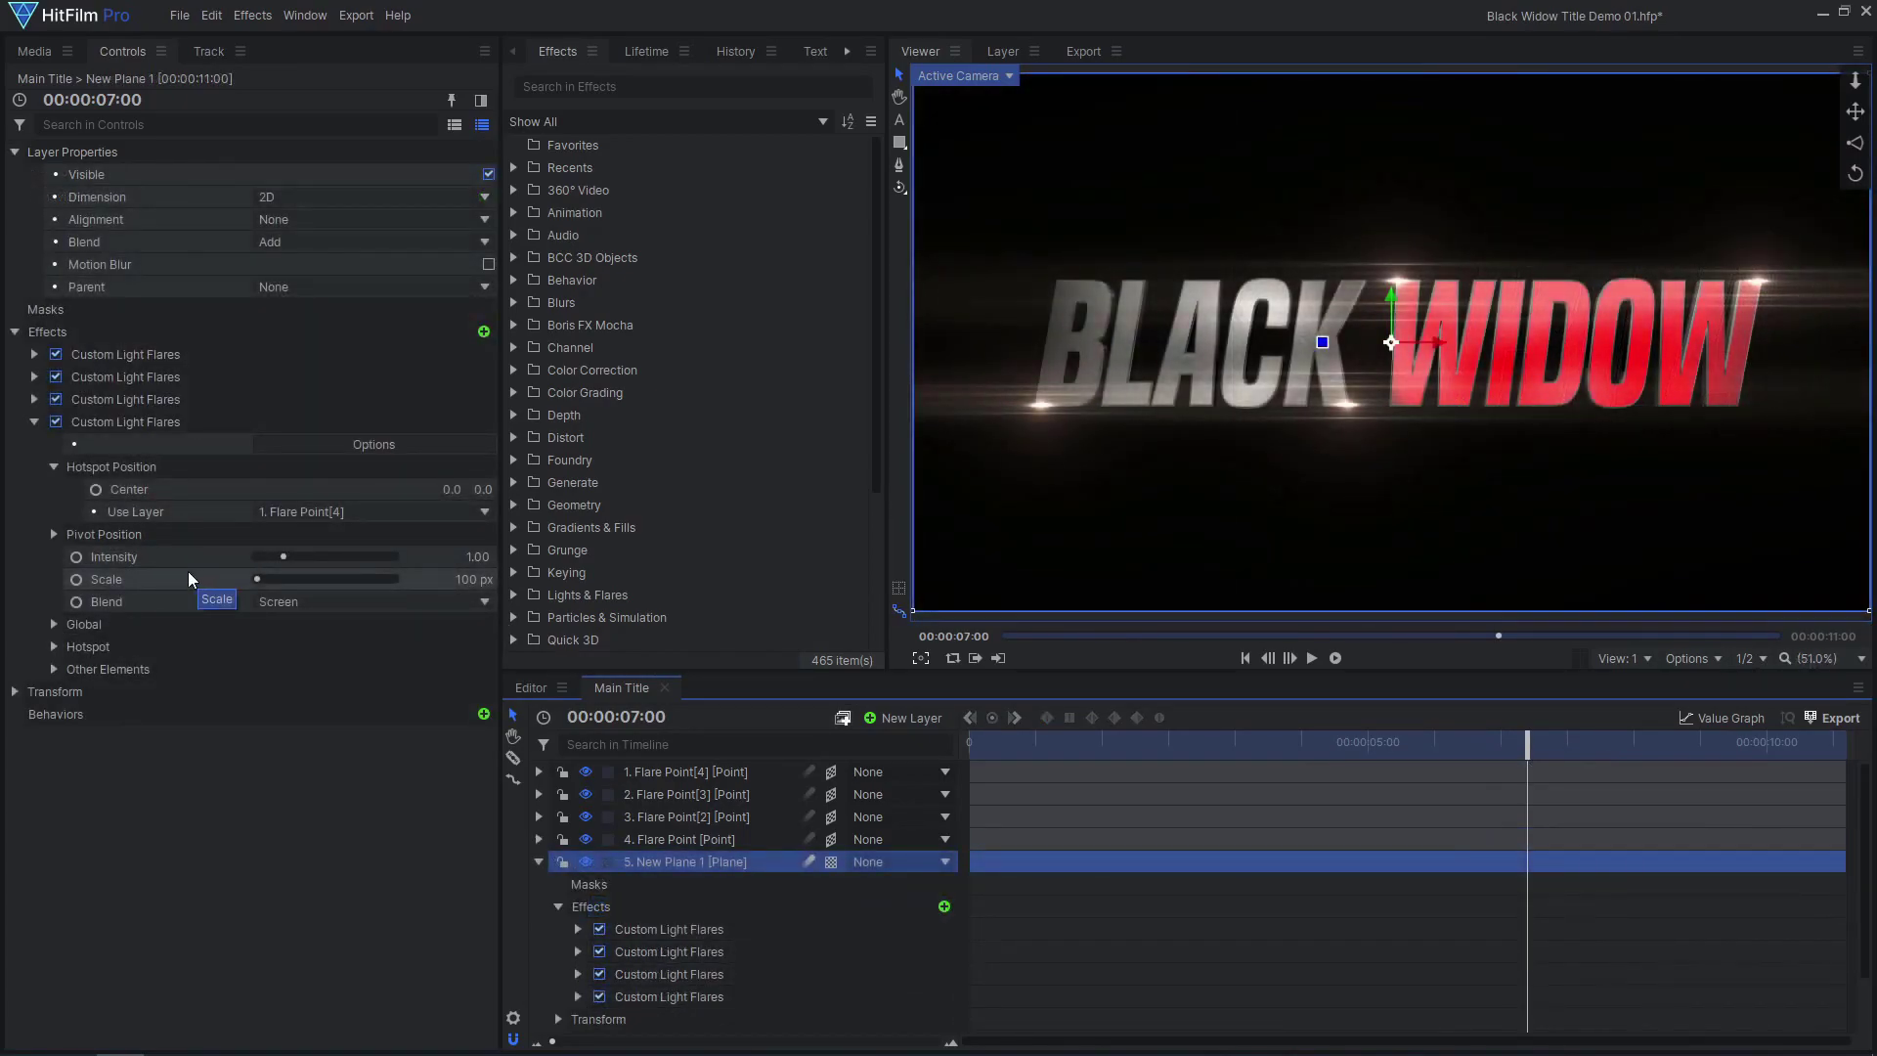
Fade the last light flare's Intensity to 0 near 9 seconds and preview.
click(188, 565)
drag(1523, 745, 1677, 752)
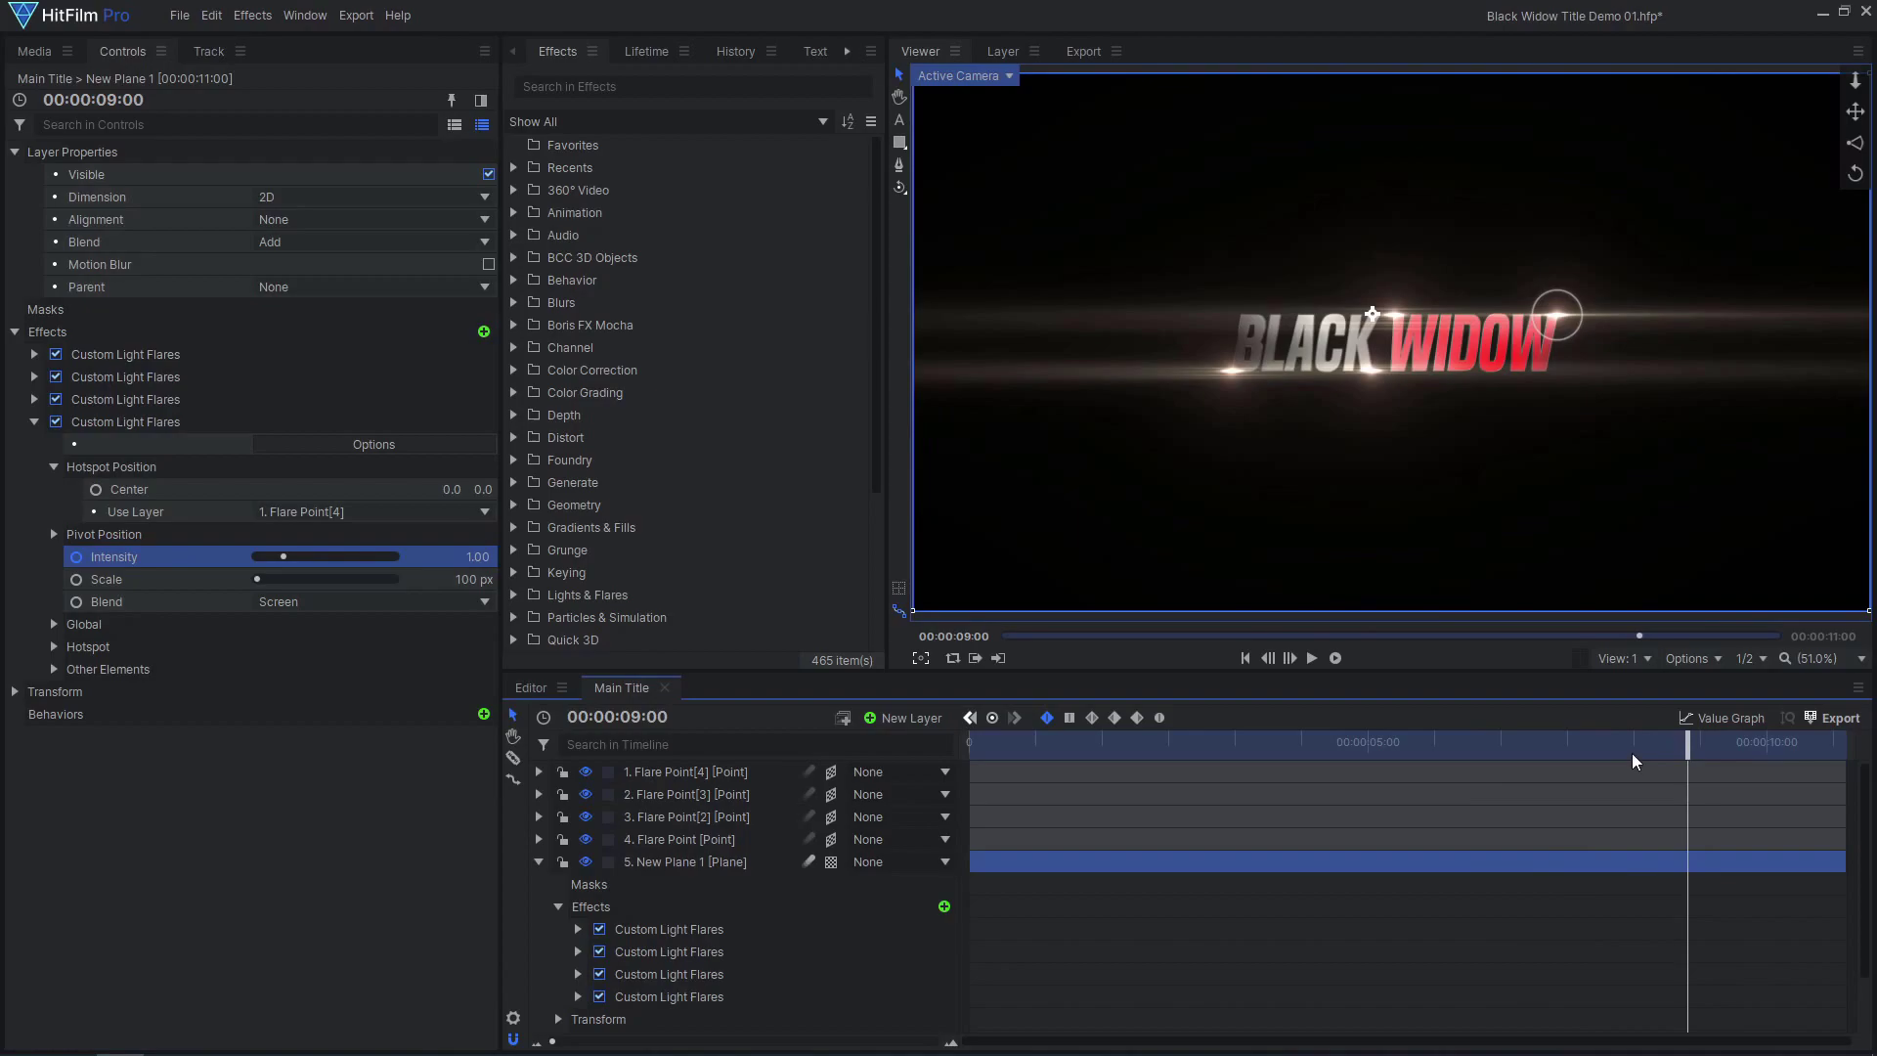
drag(489, 559, 482, 559)
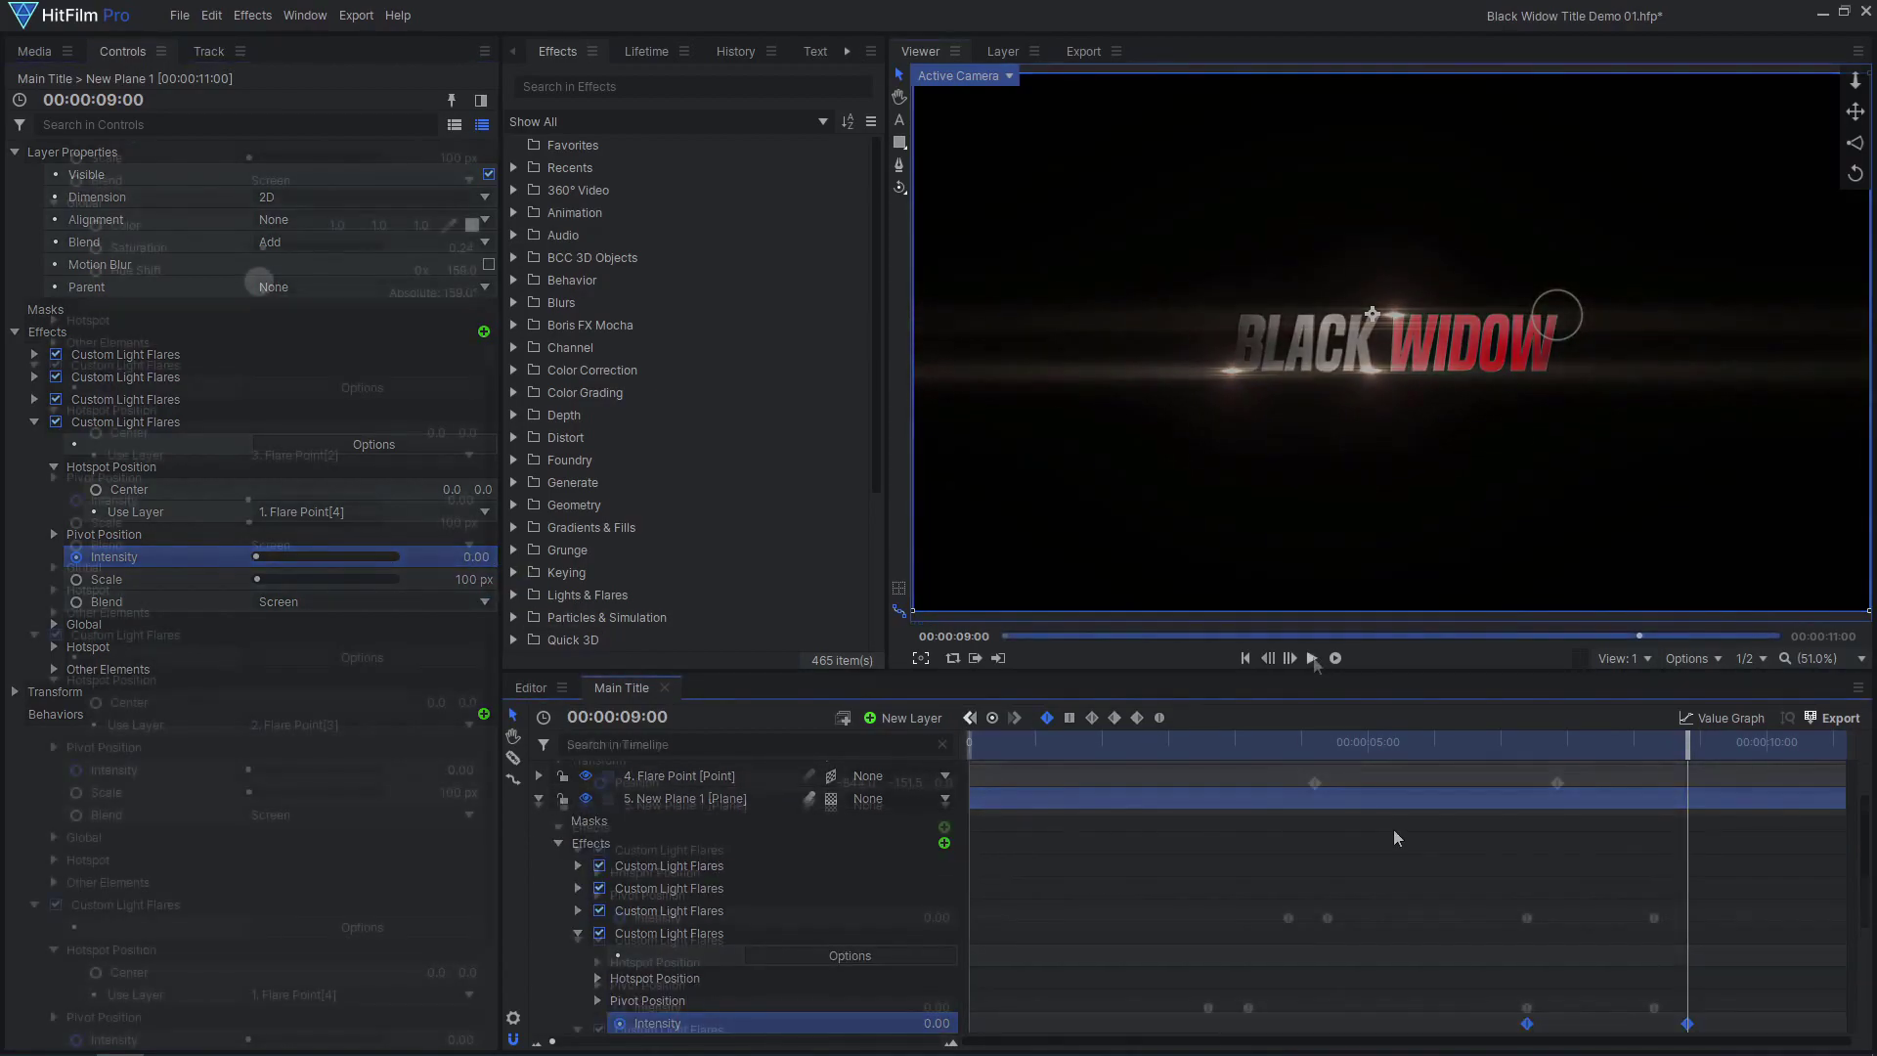
click(1312, 658)
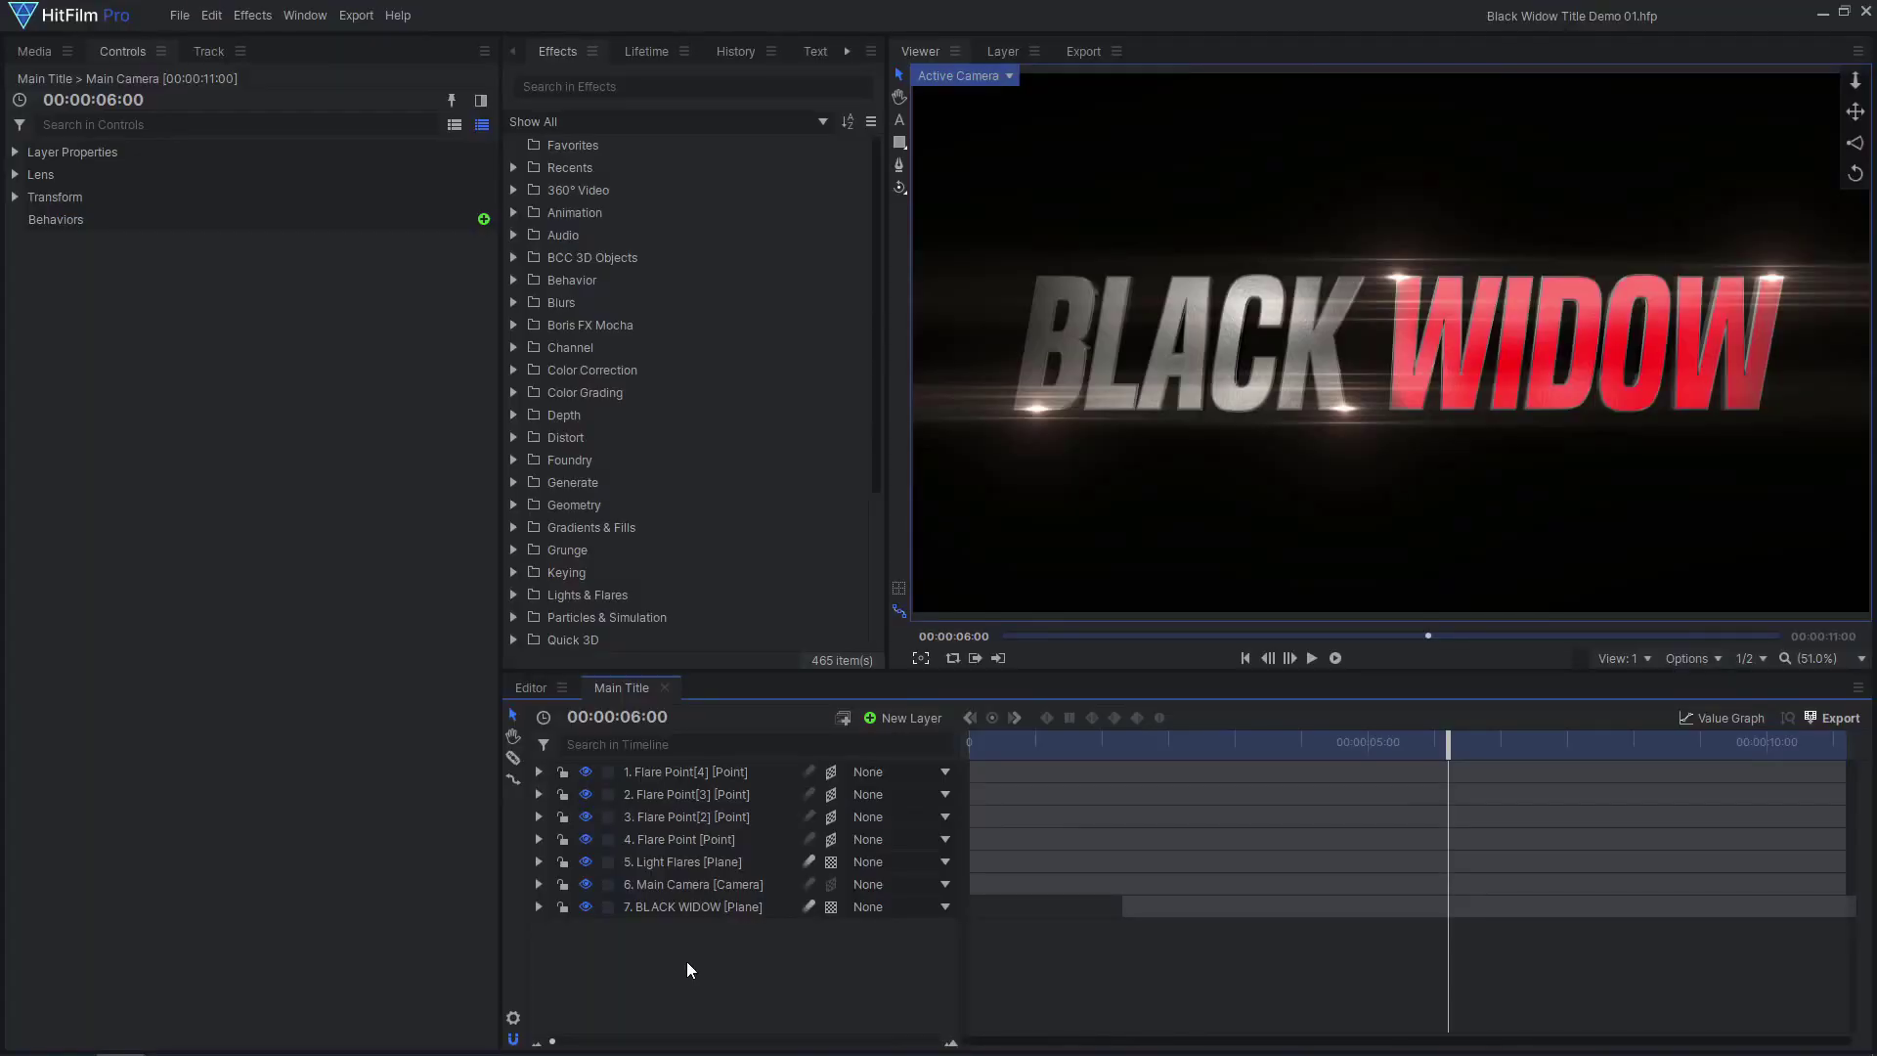
Add New Plane 1 below the title and apply Fractal Noise to it.
click(34, 51)
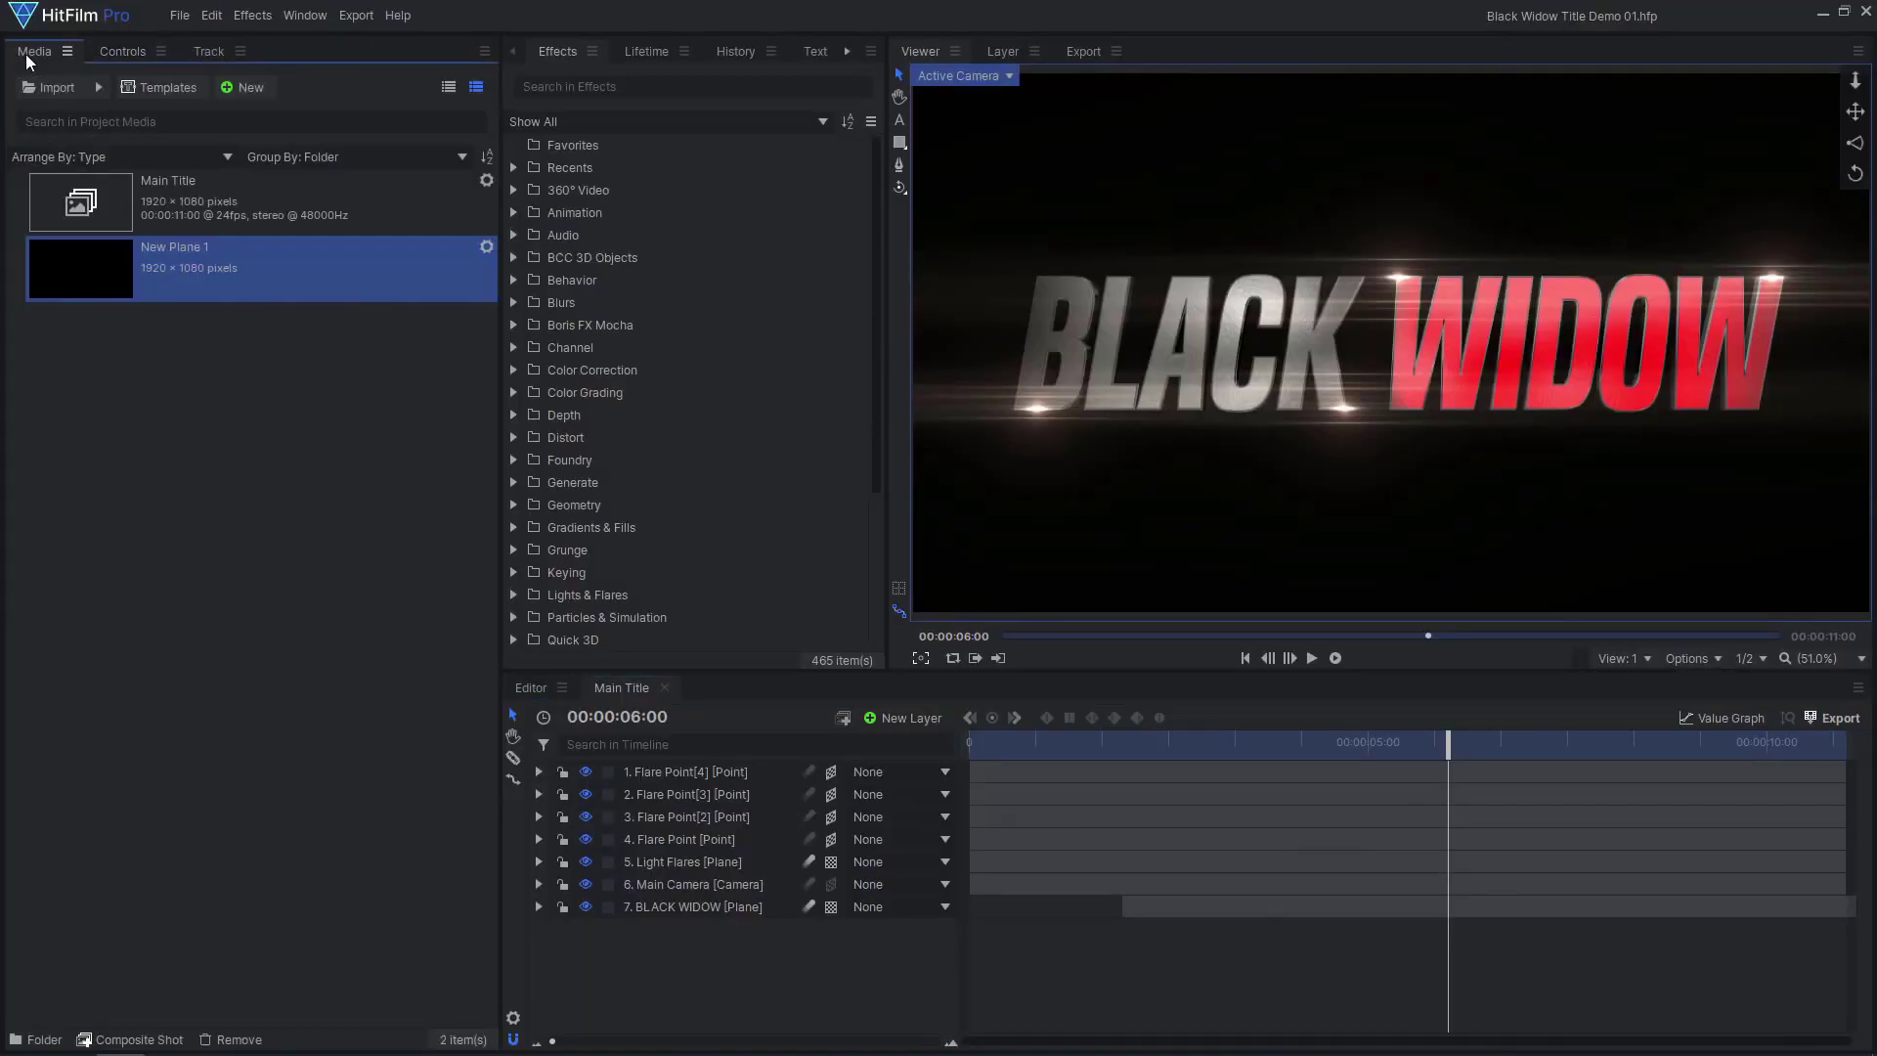
drag(173, 268, 678, 956)
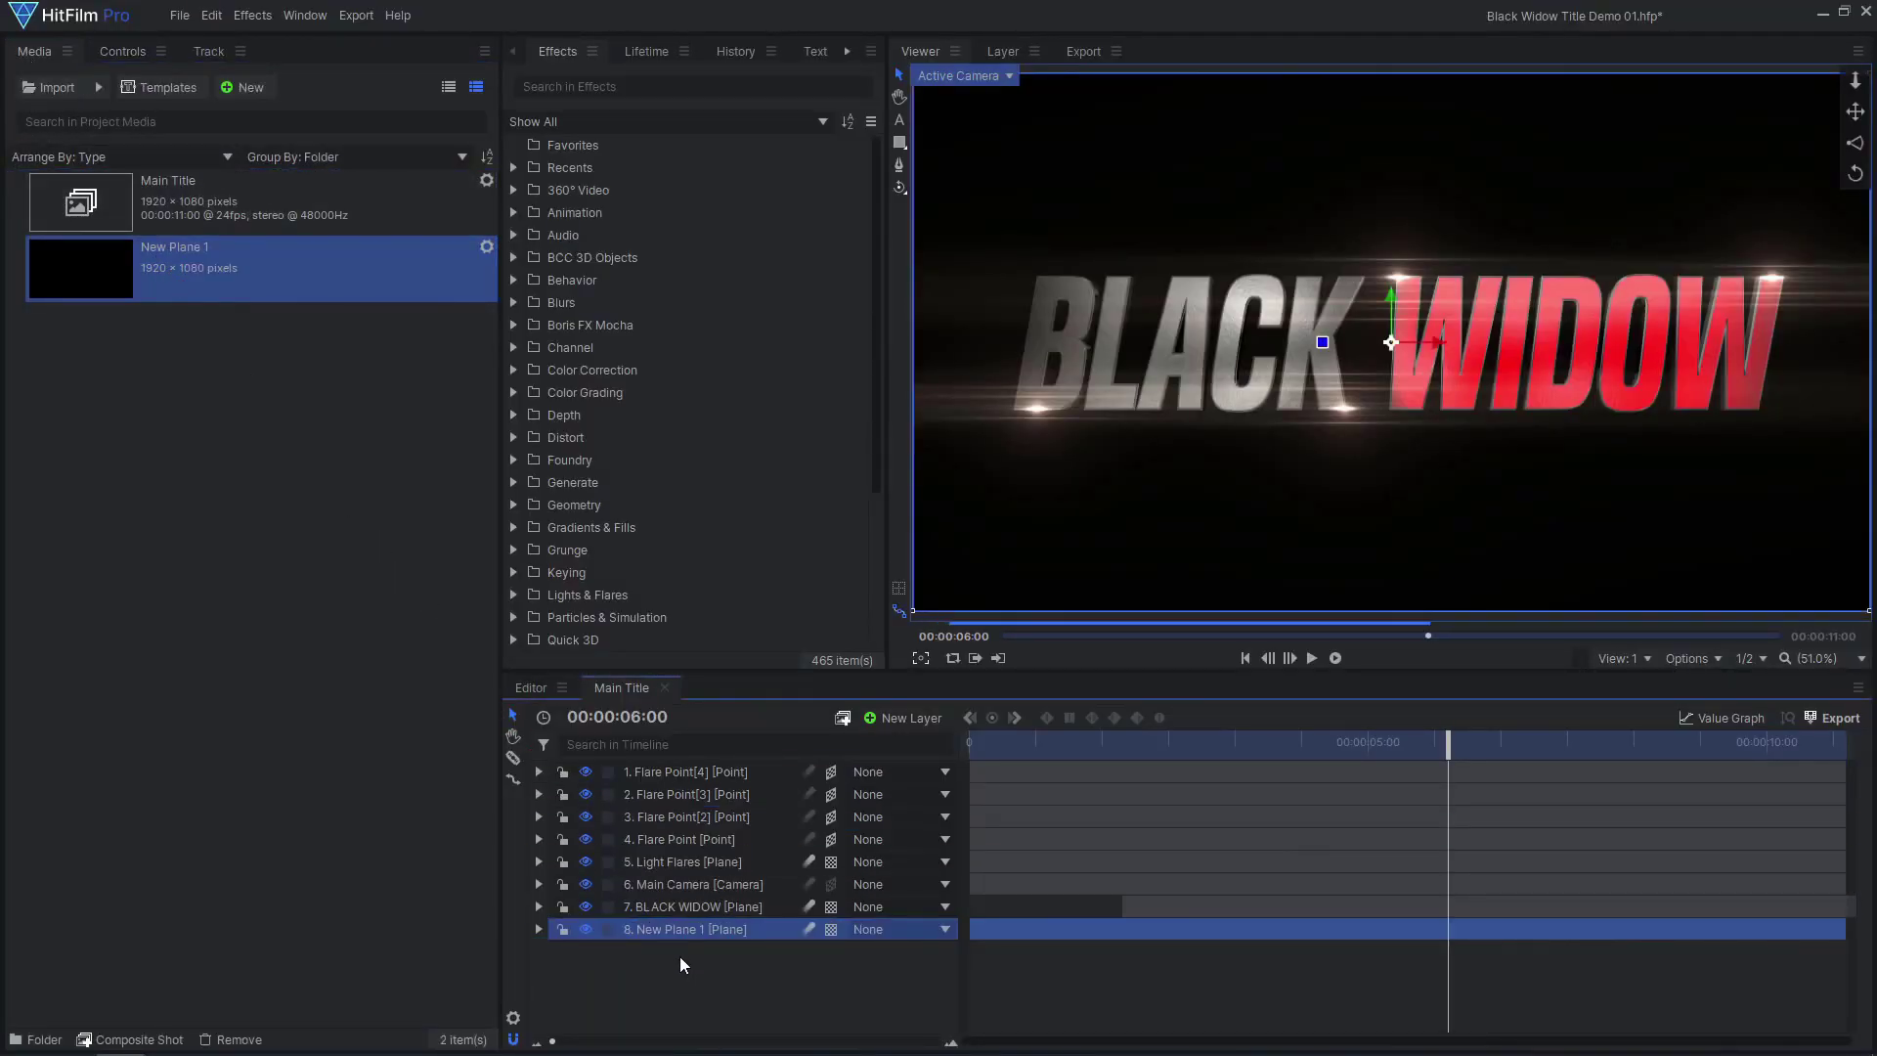
click(109, 53)
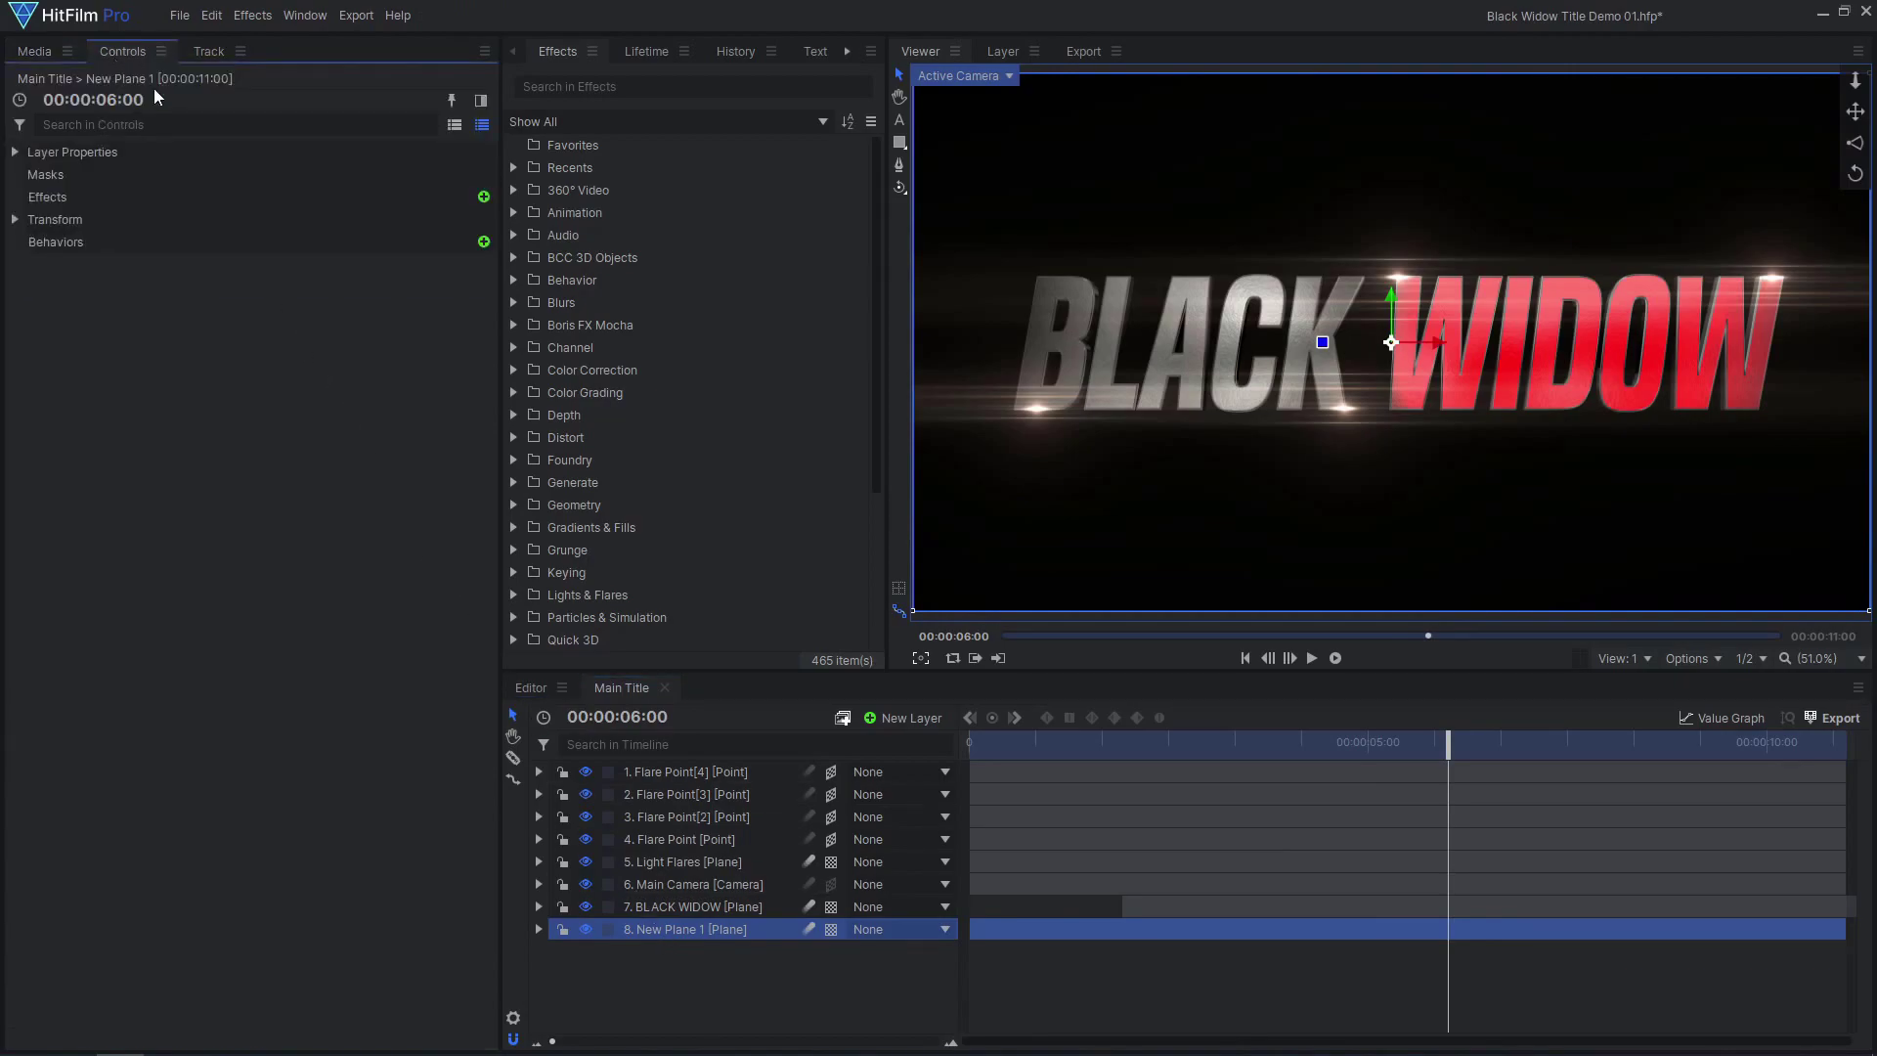
click(483, 196)
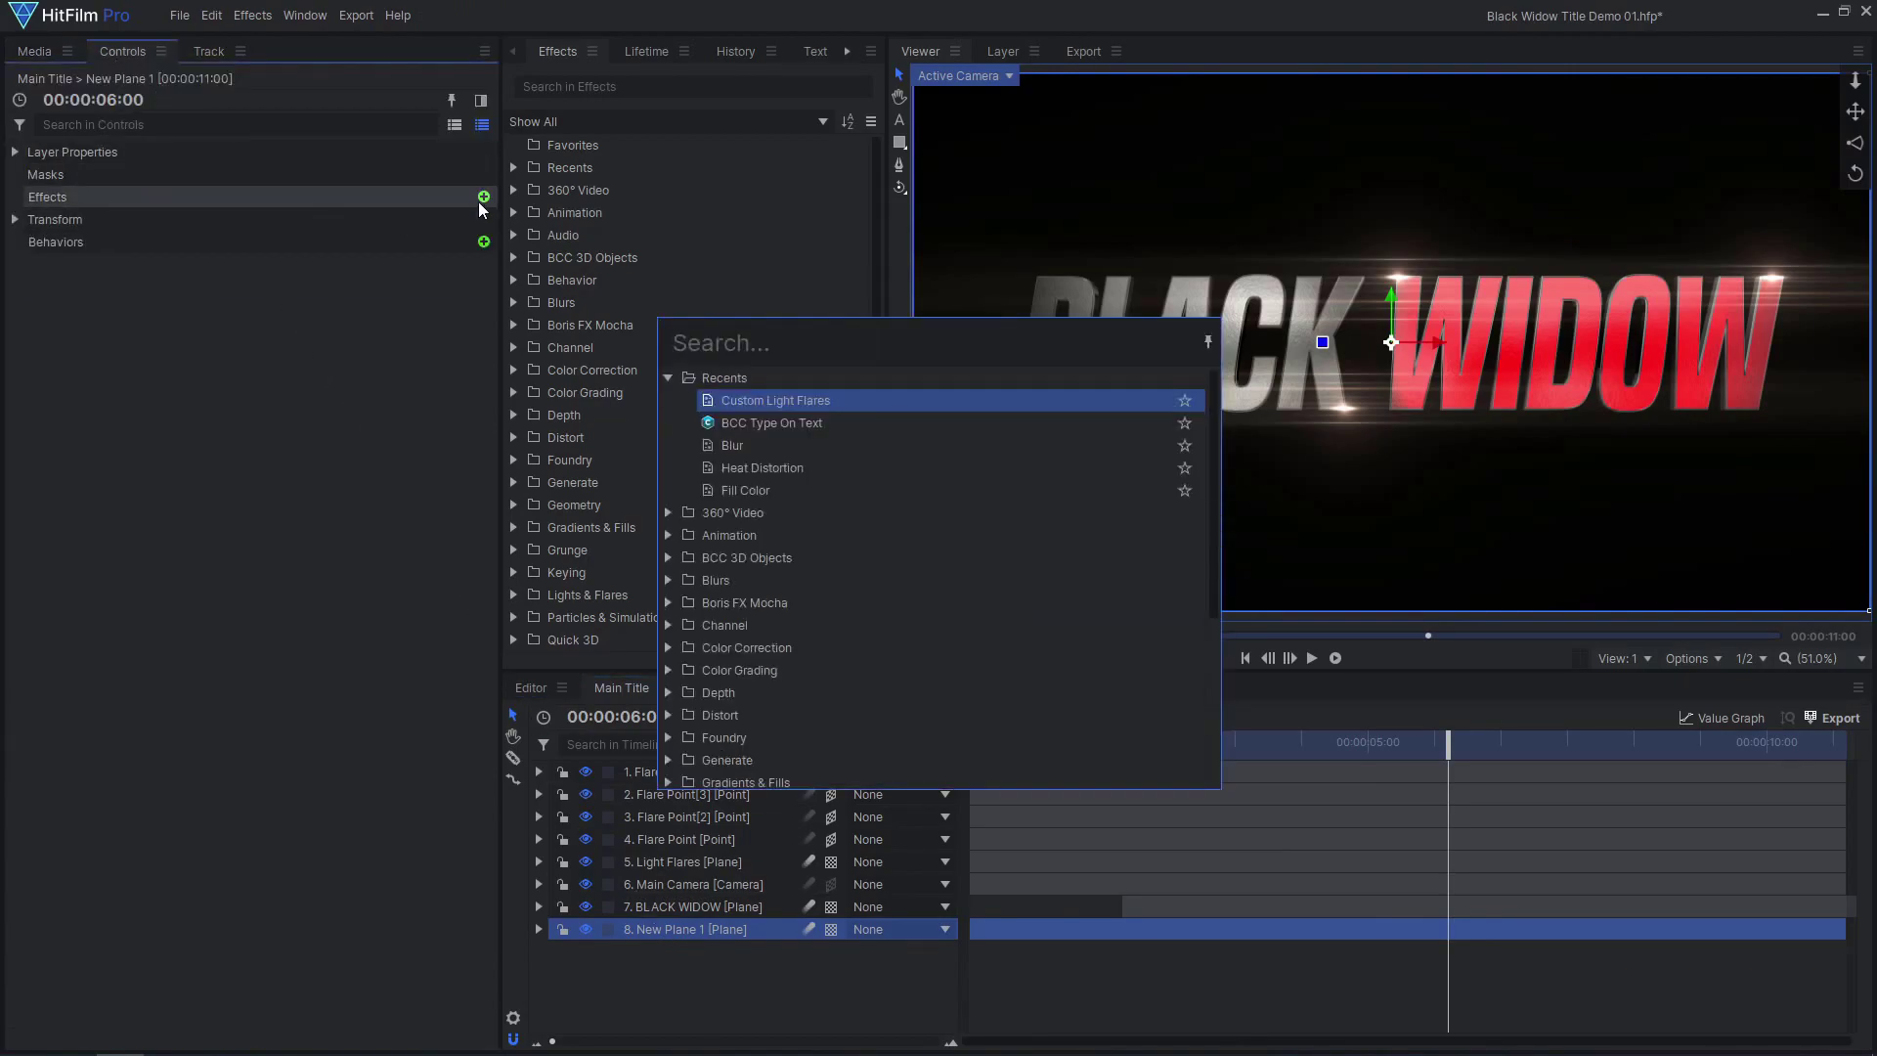
text(fractal)
key(Down)
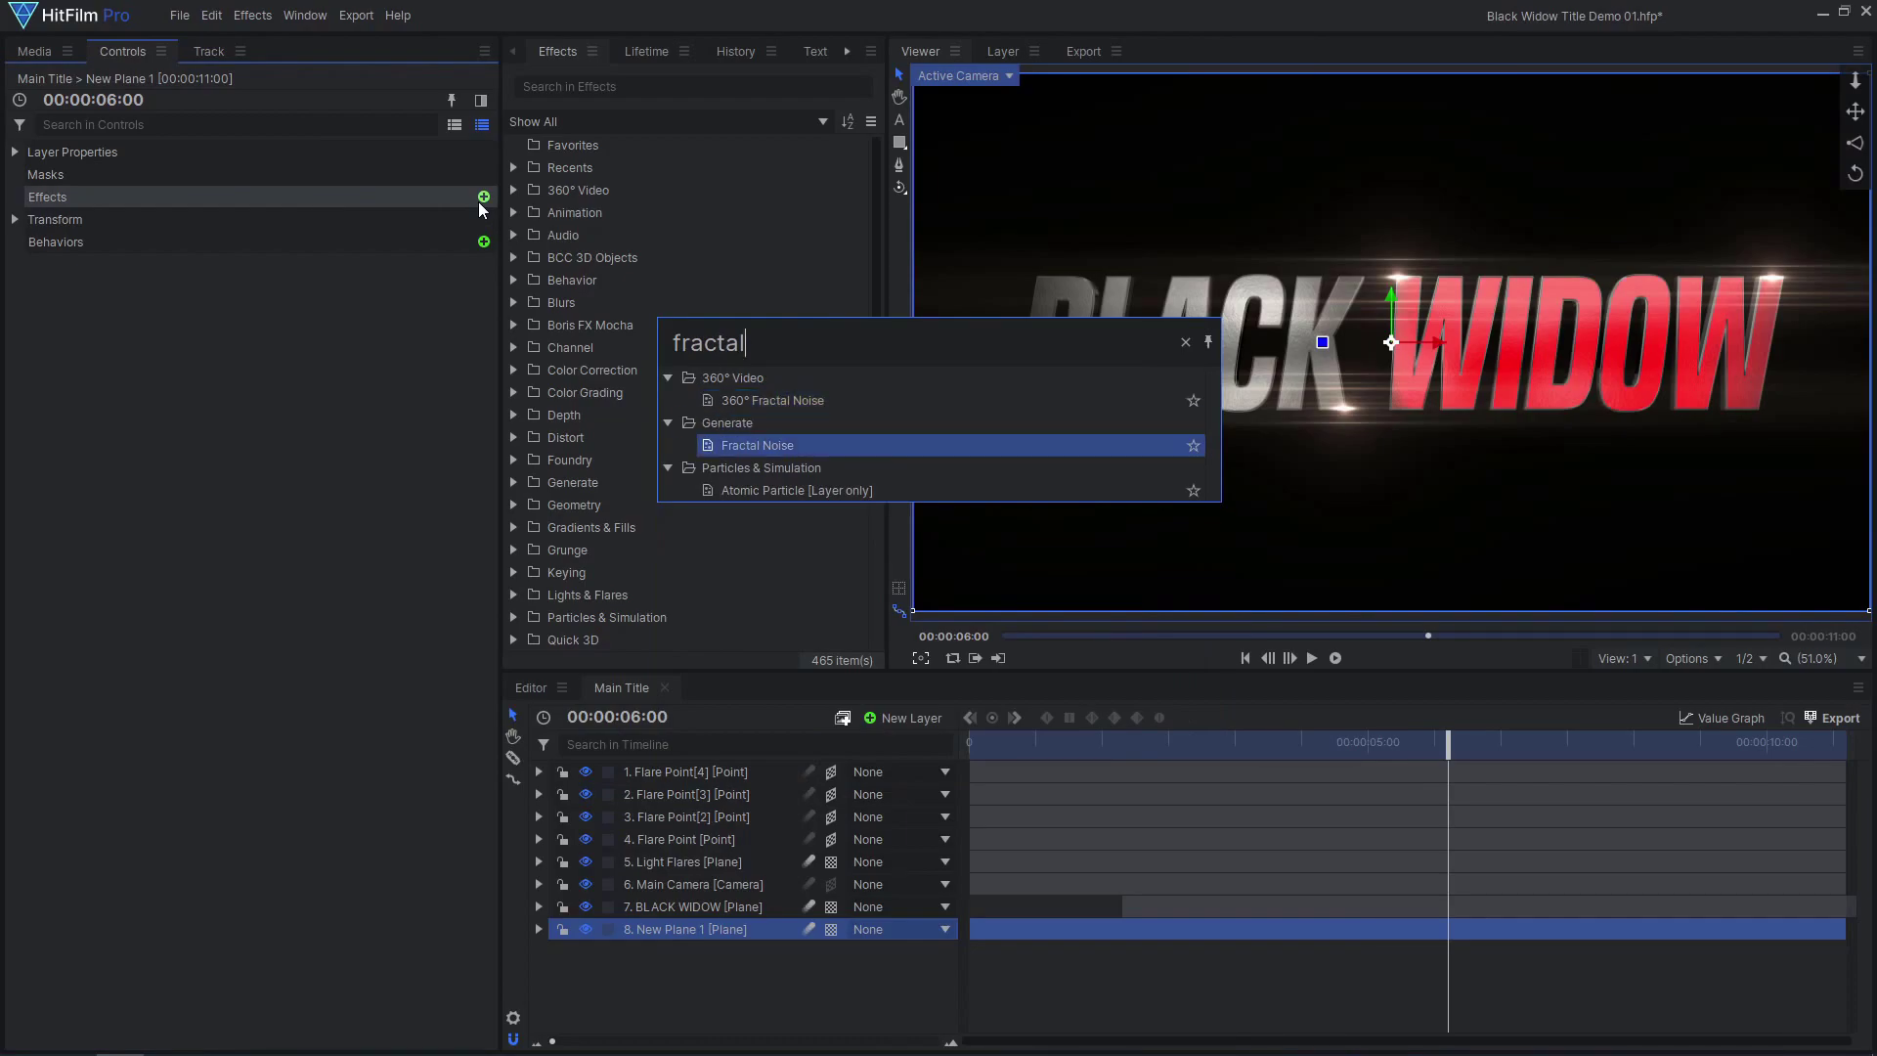
key(Return)
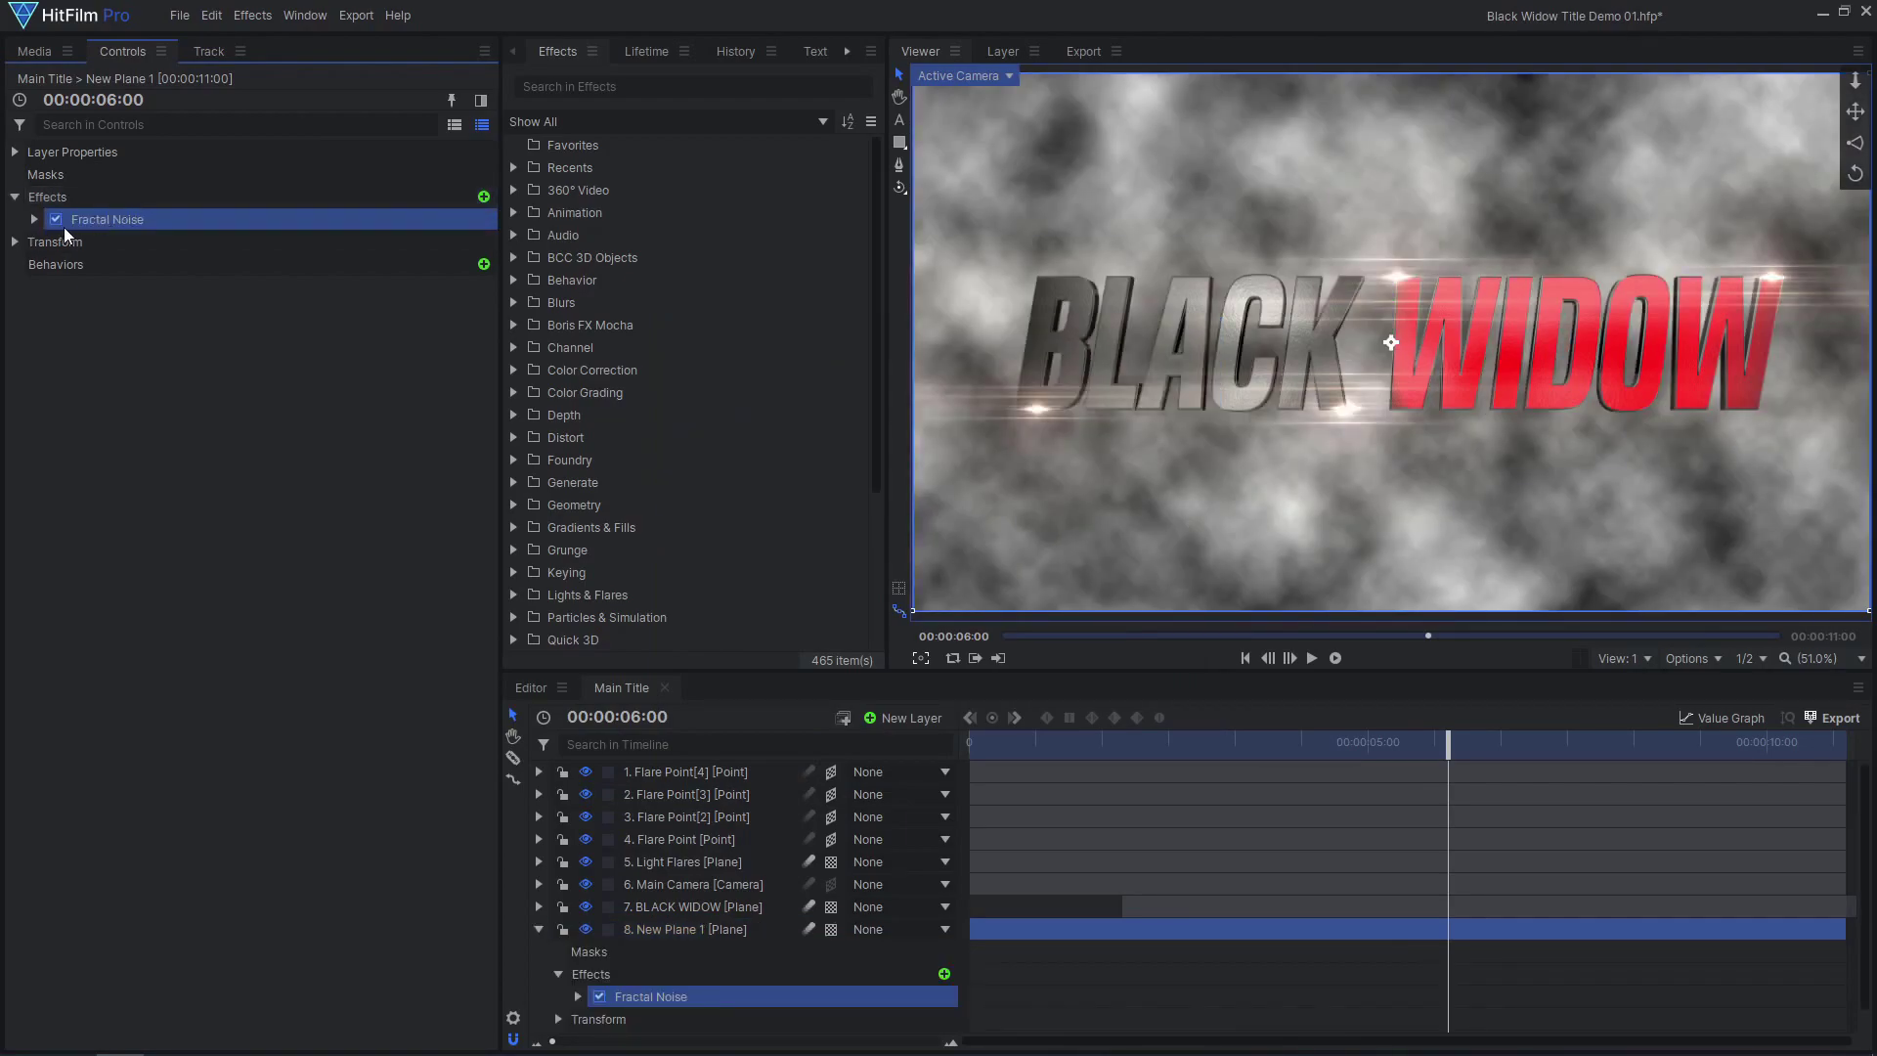
Set noise type to Swirl and animate Seed from the start to 2 later.
click(33, 220)
click(337, 288)
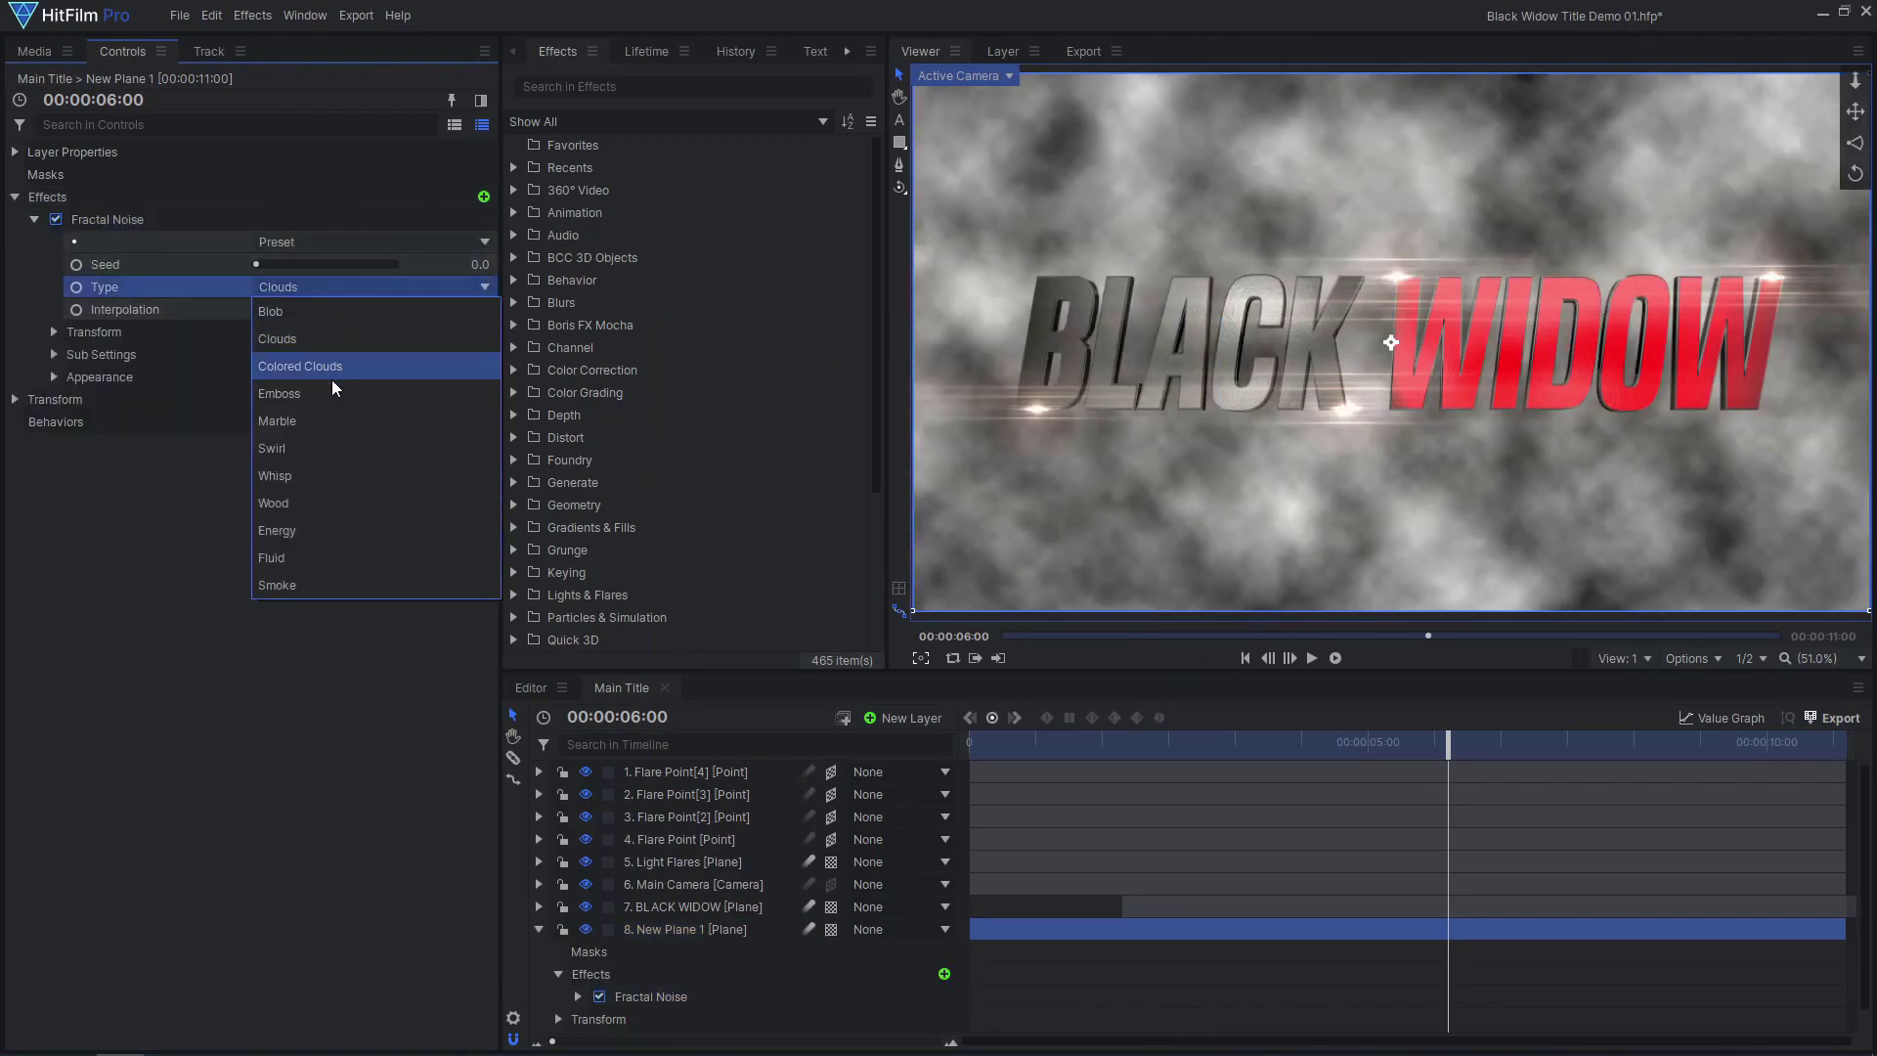
click(331, 445)
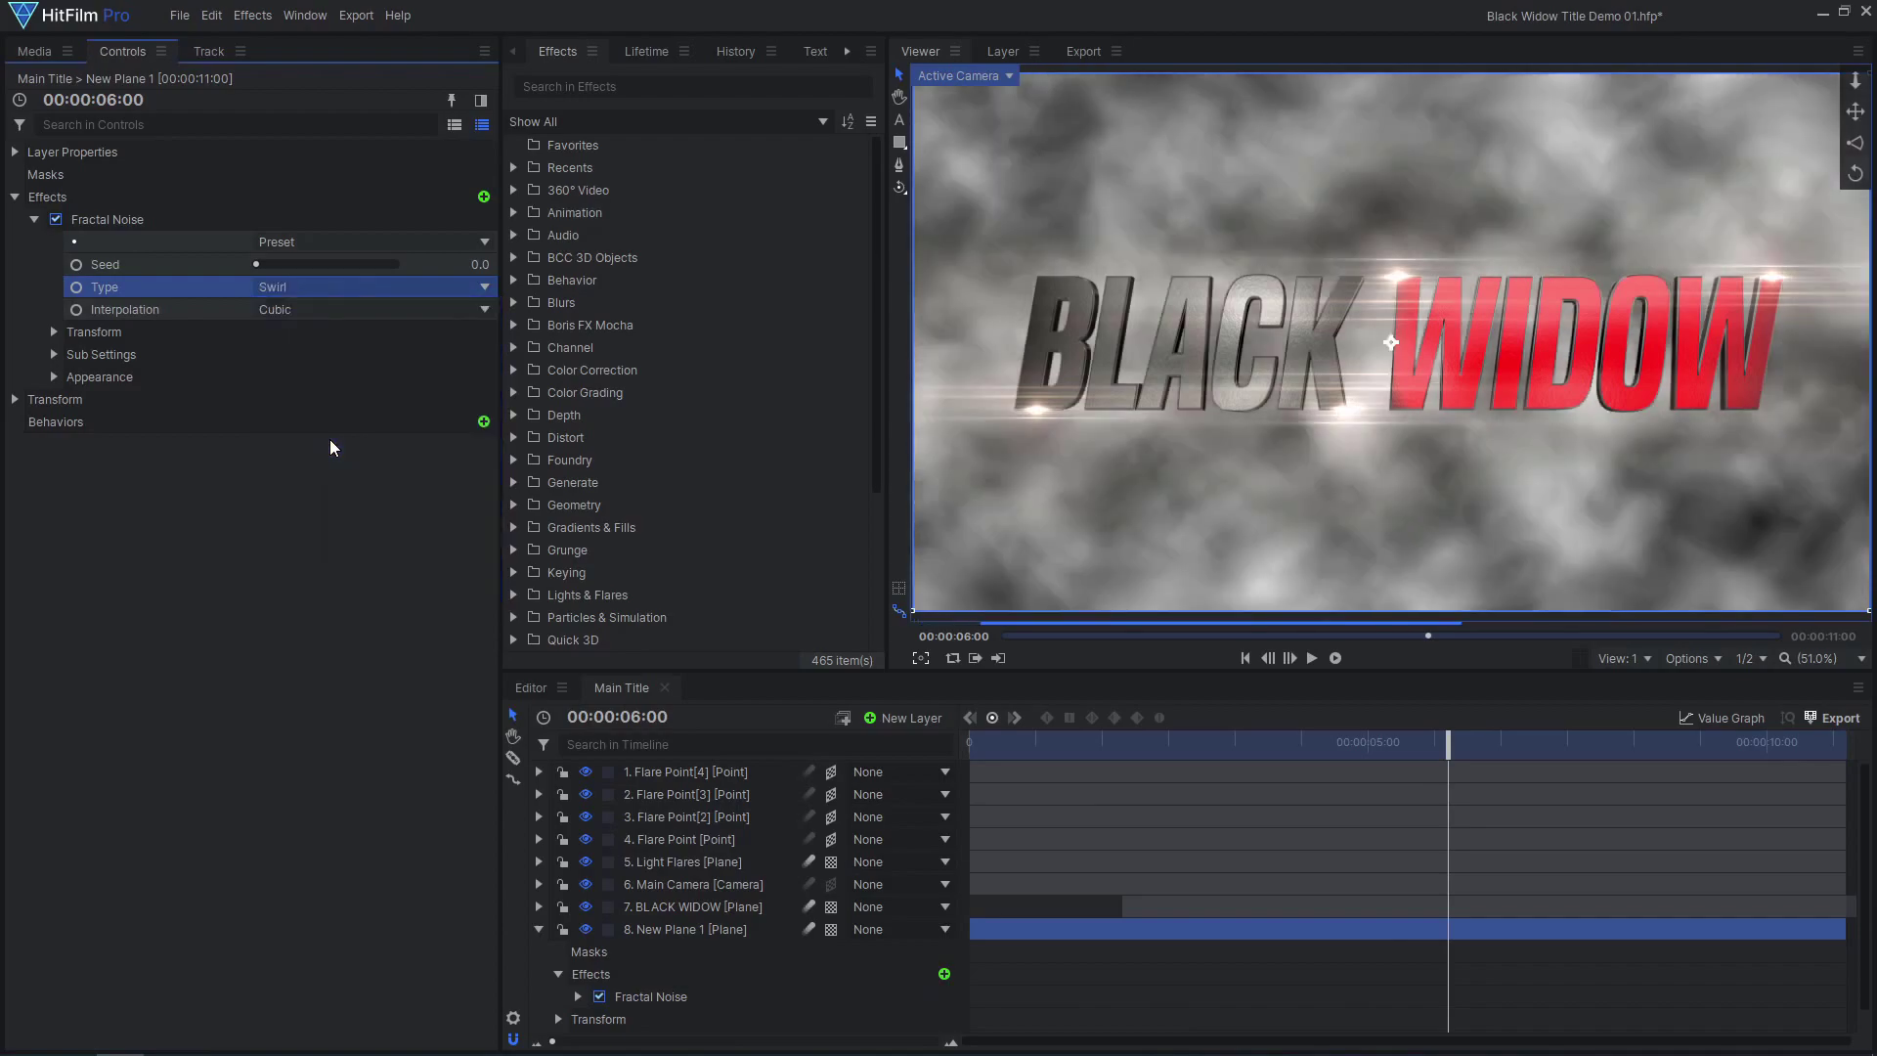
click(1246, 658)
click(79, 265)
drag(1274, 743, 1844, 743)
text(2)
key(Return)
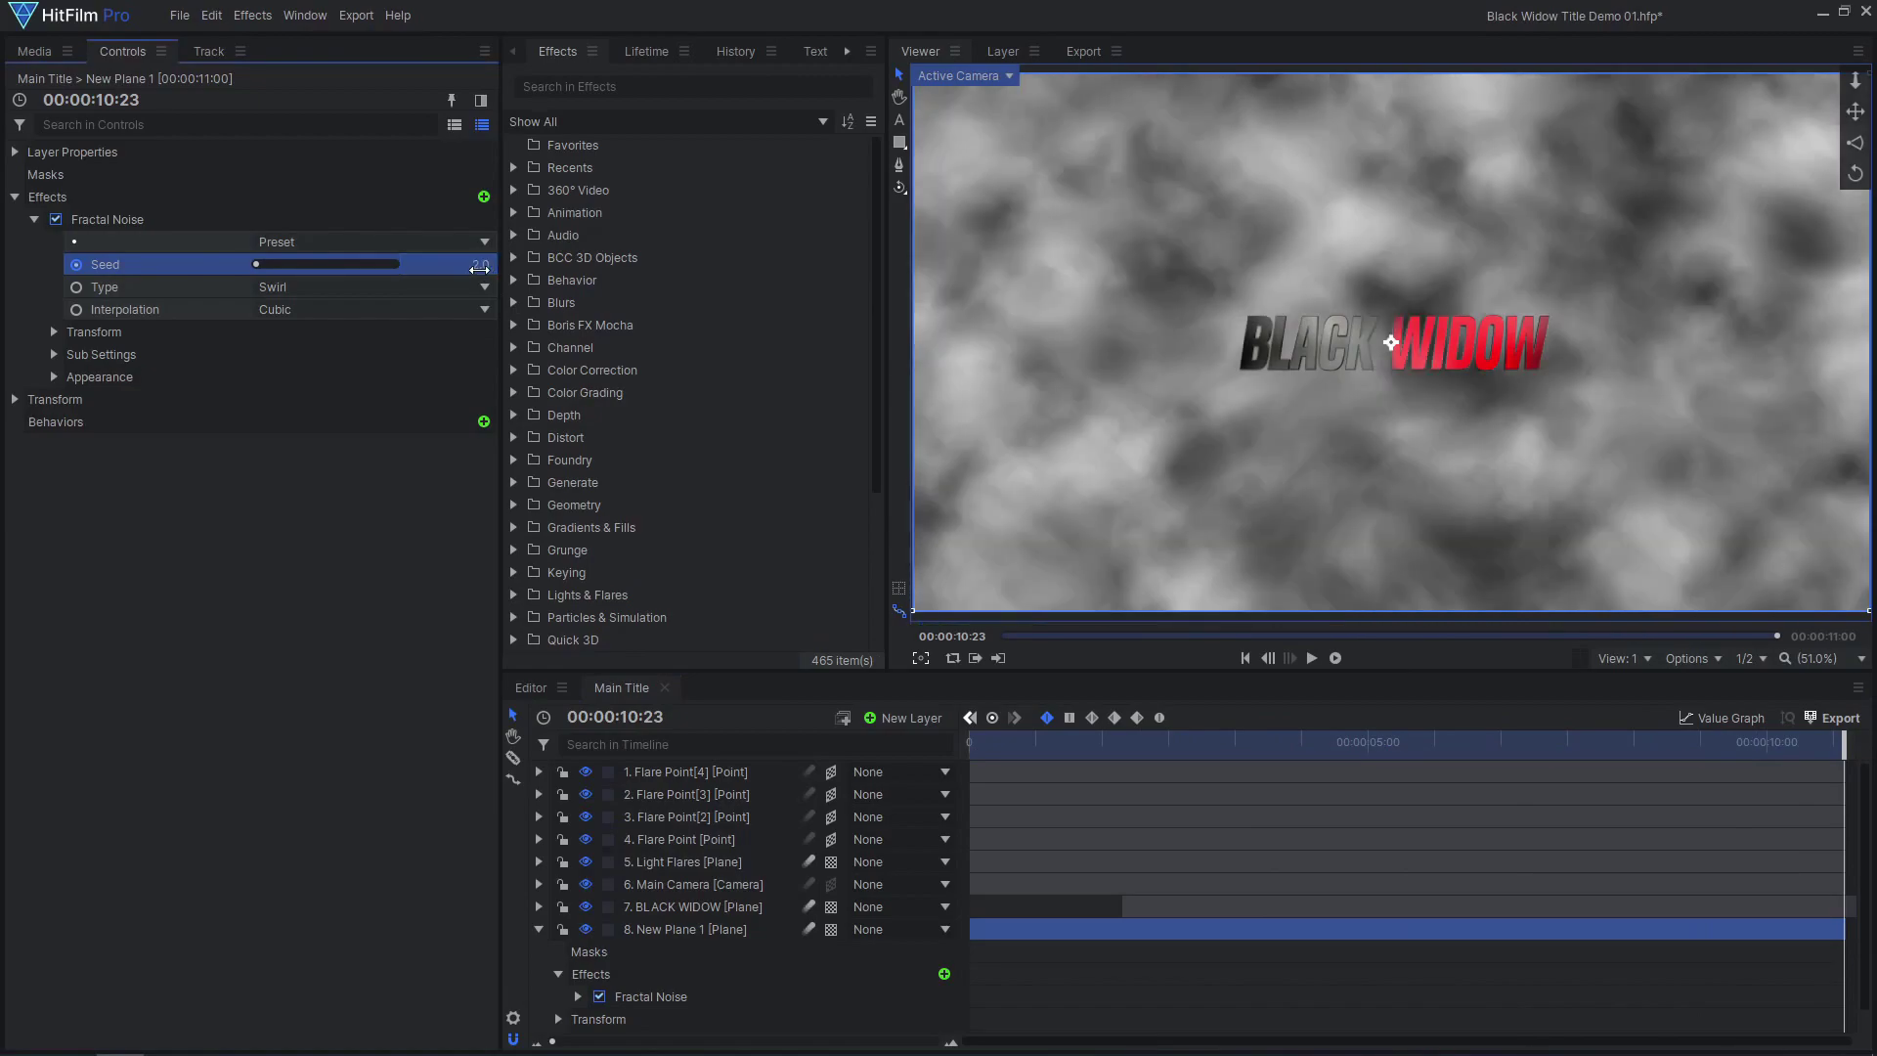
drag(1227, 768, 1587, 785)
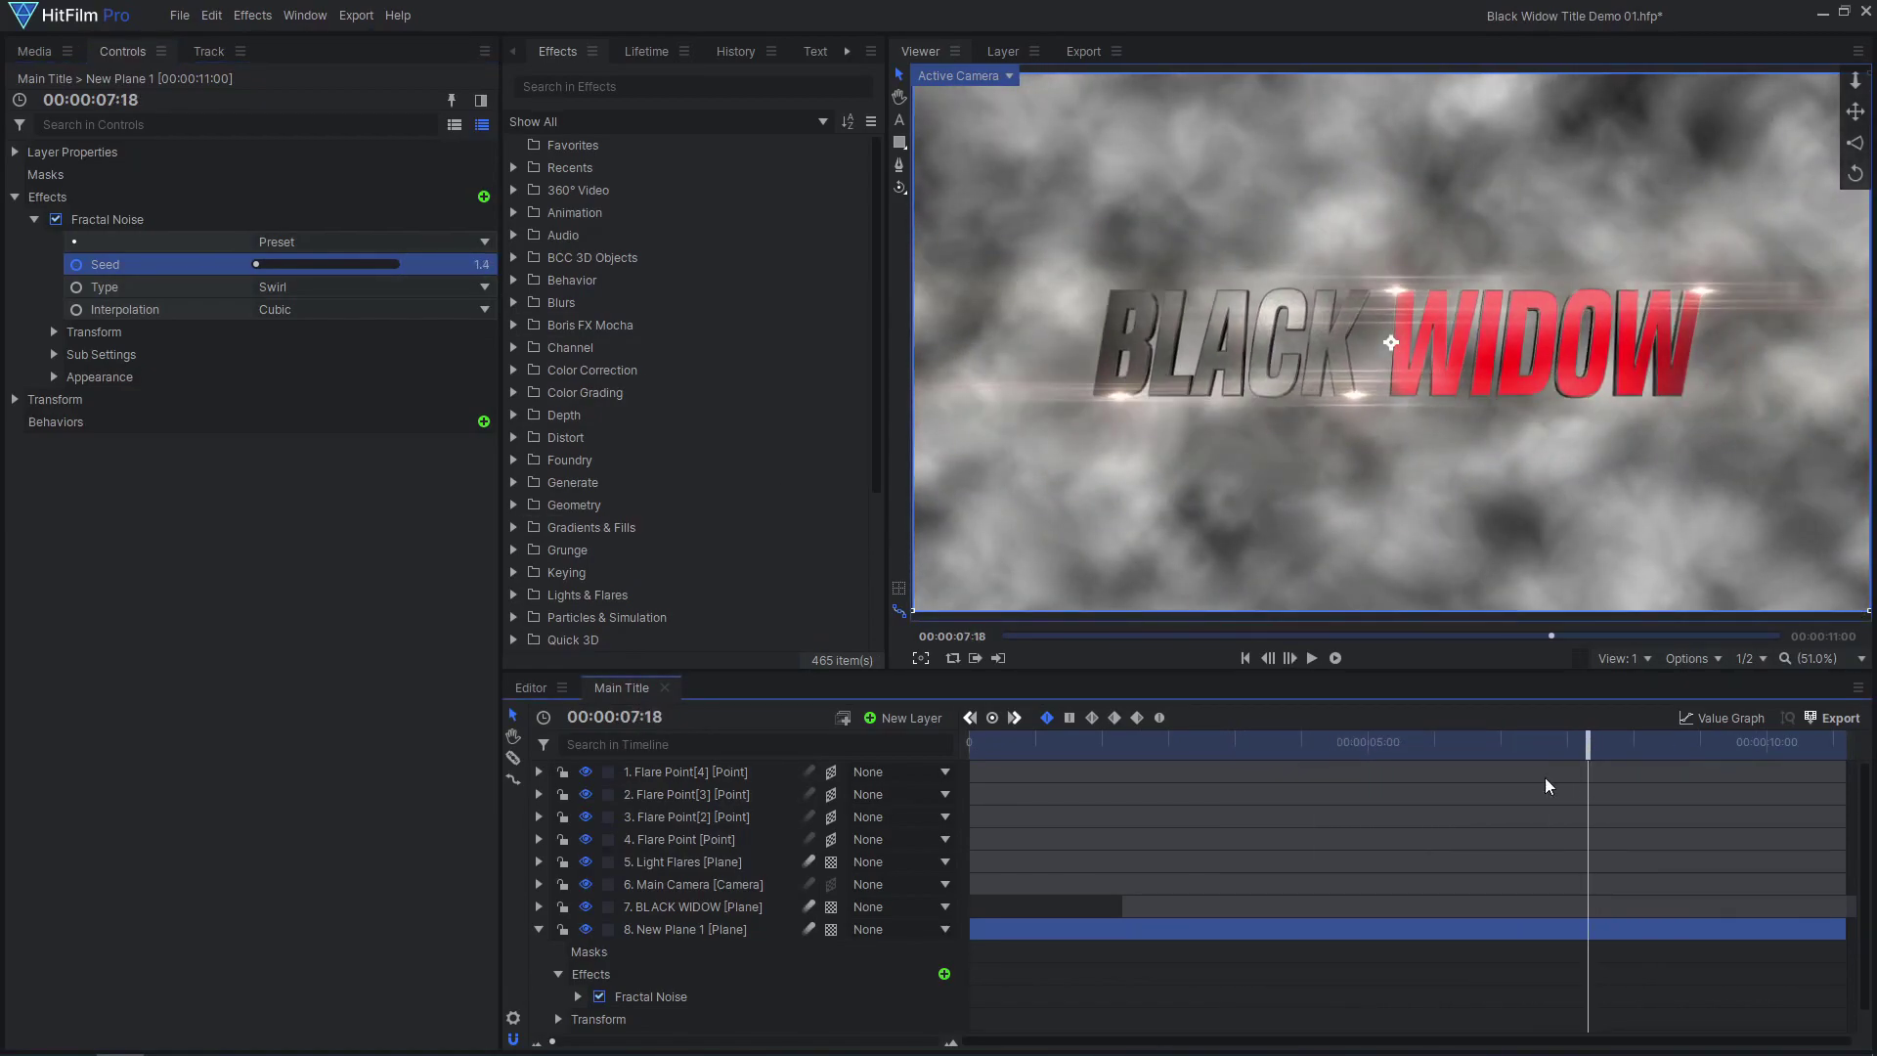
Set the noise Color 1 to grey (0.3).
click(54, 377)
click(73, 399)
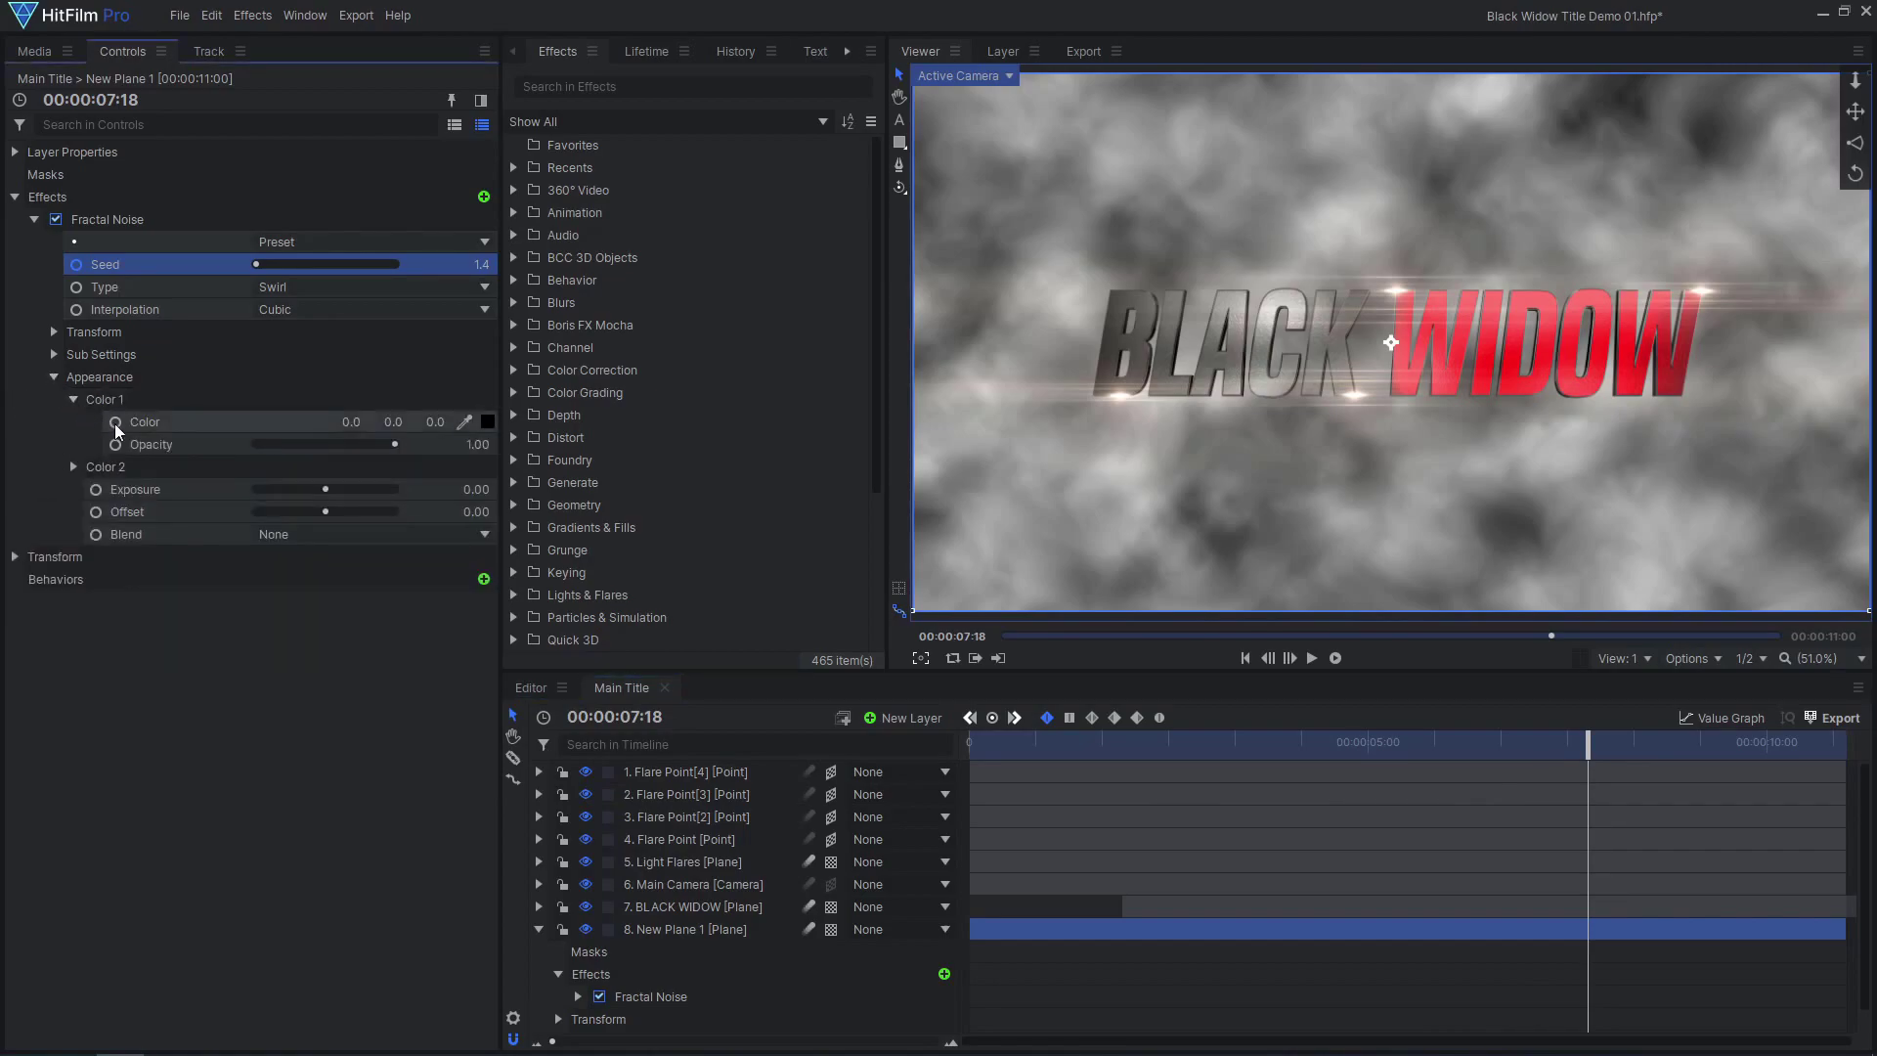
click(487, 423)
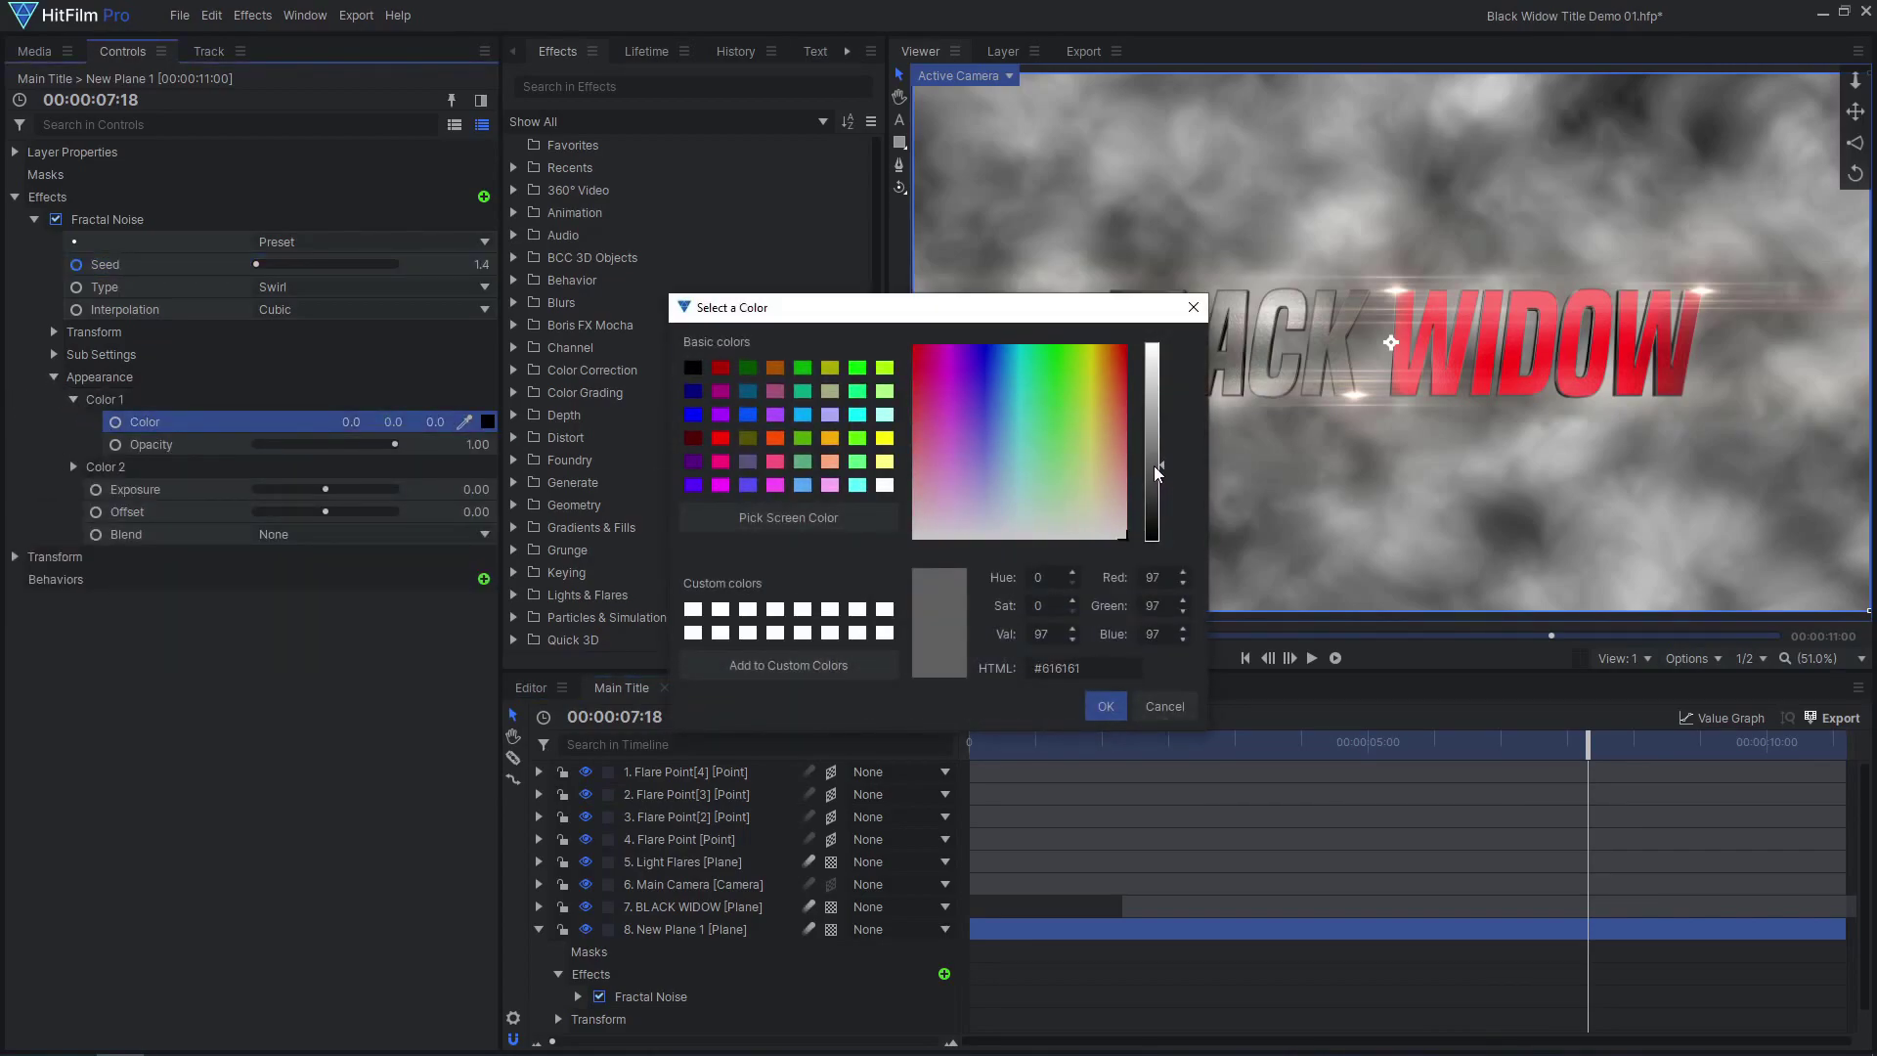
click(1103, 711)
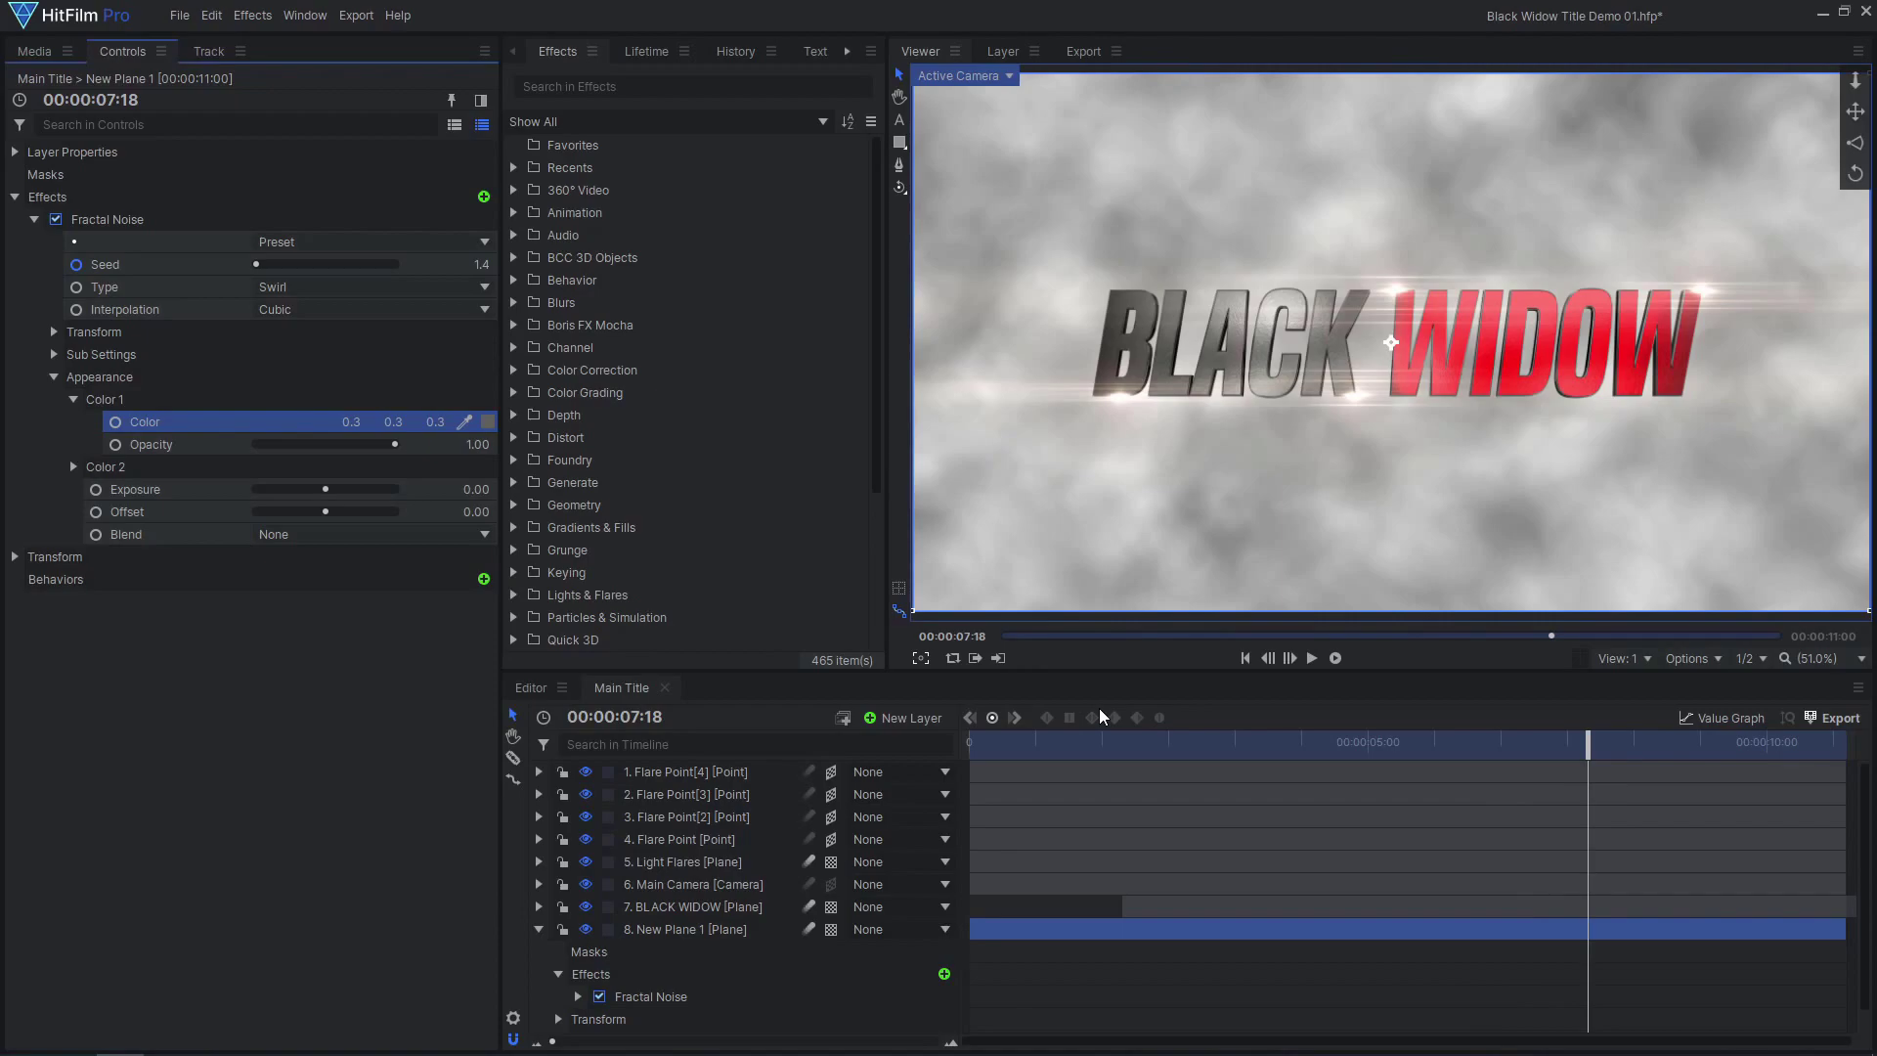
Make the fog a 3D plane at Z -5000, scaled to 556%.
click(831, 928)
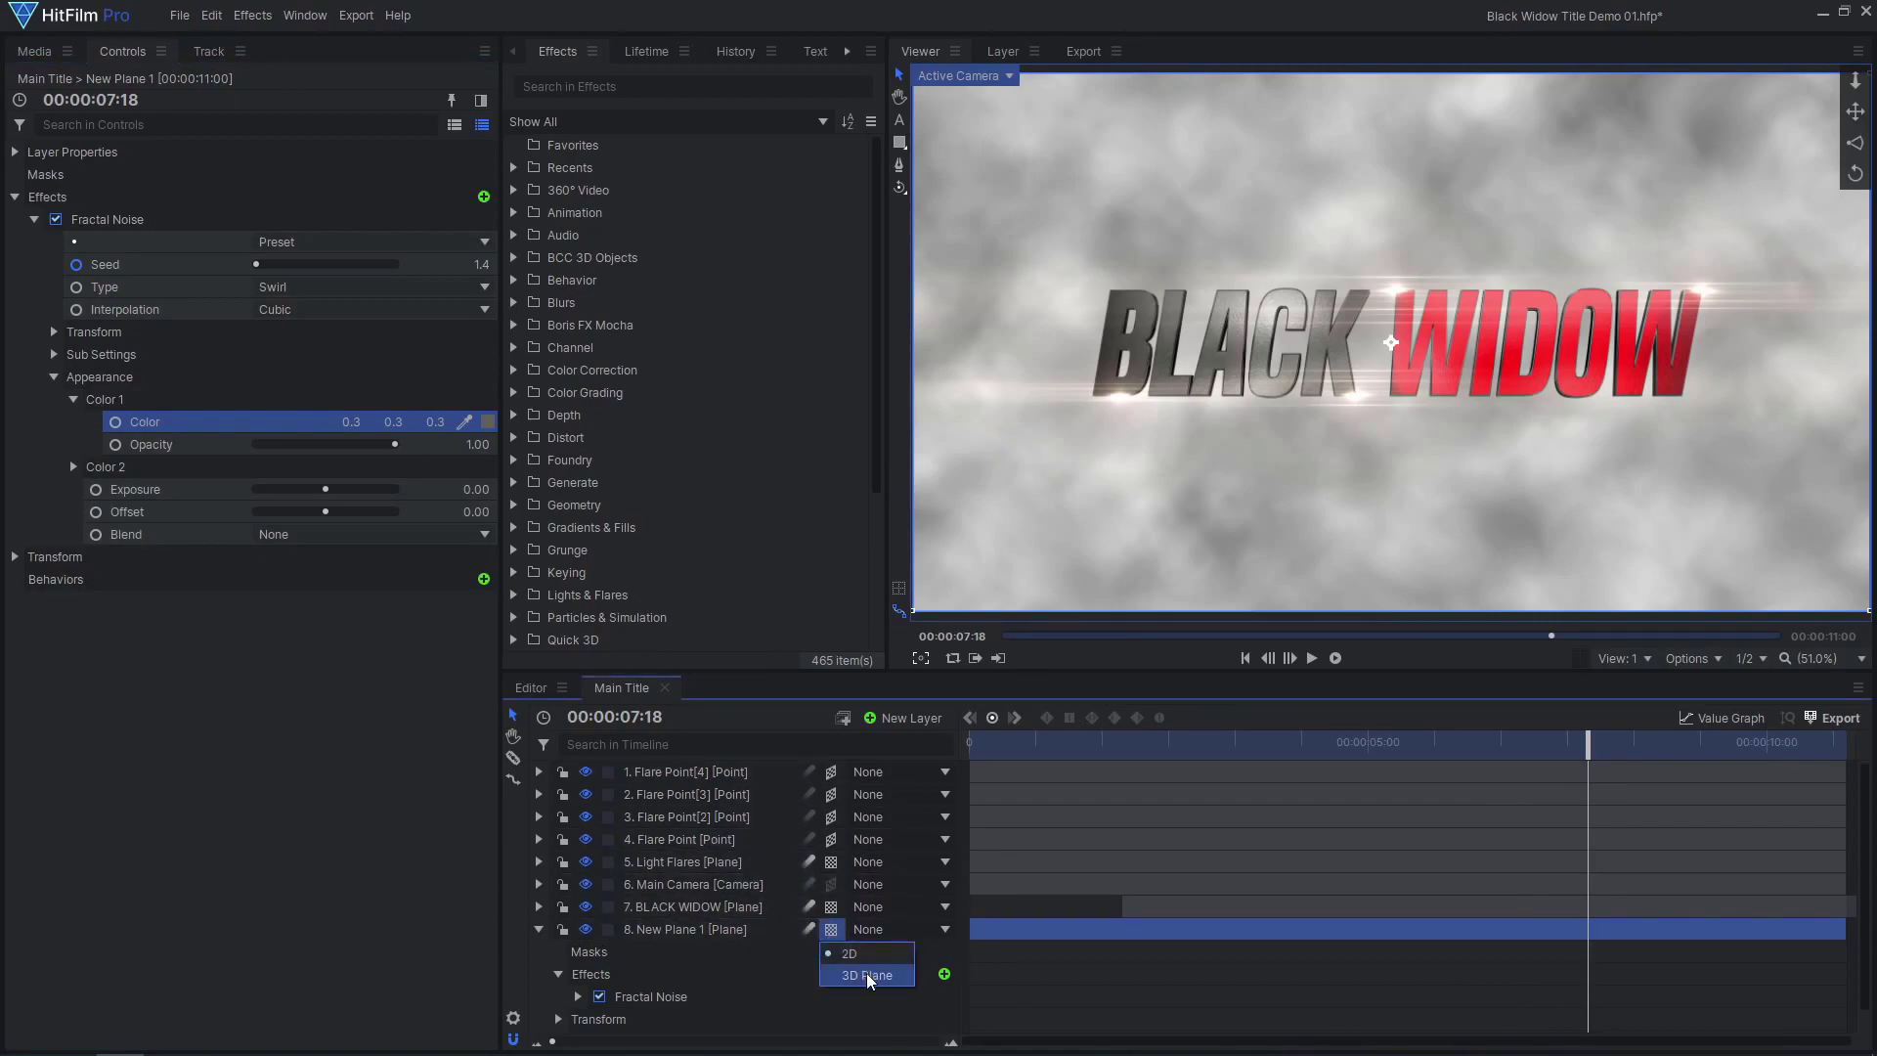
click(866, 976)
click(15, 557)
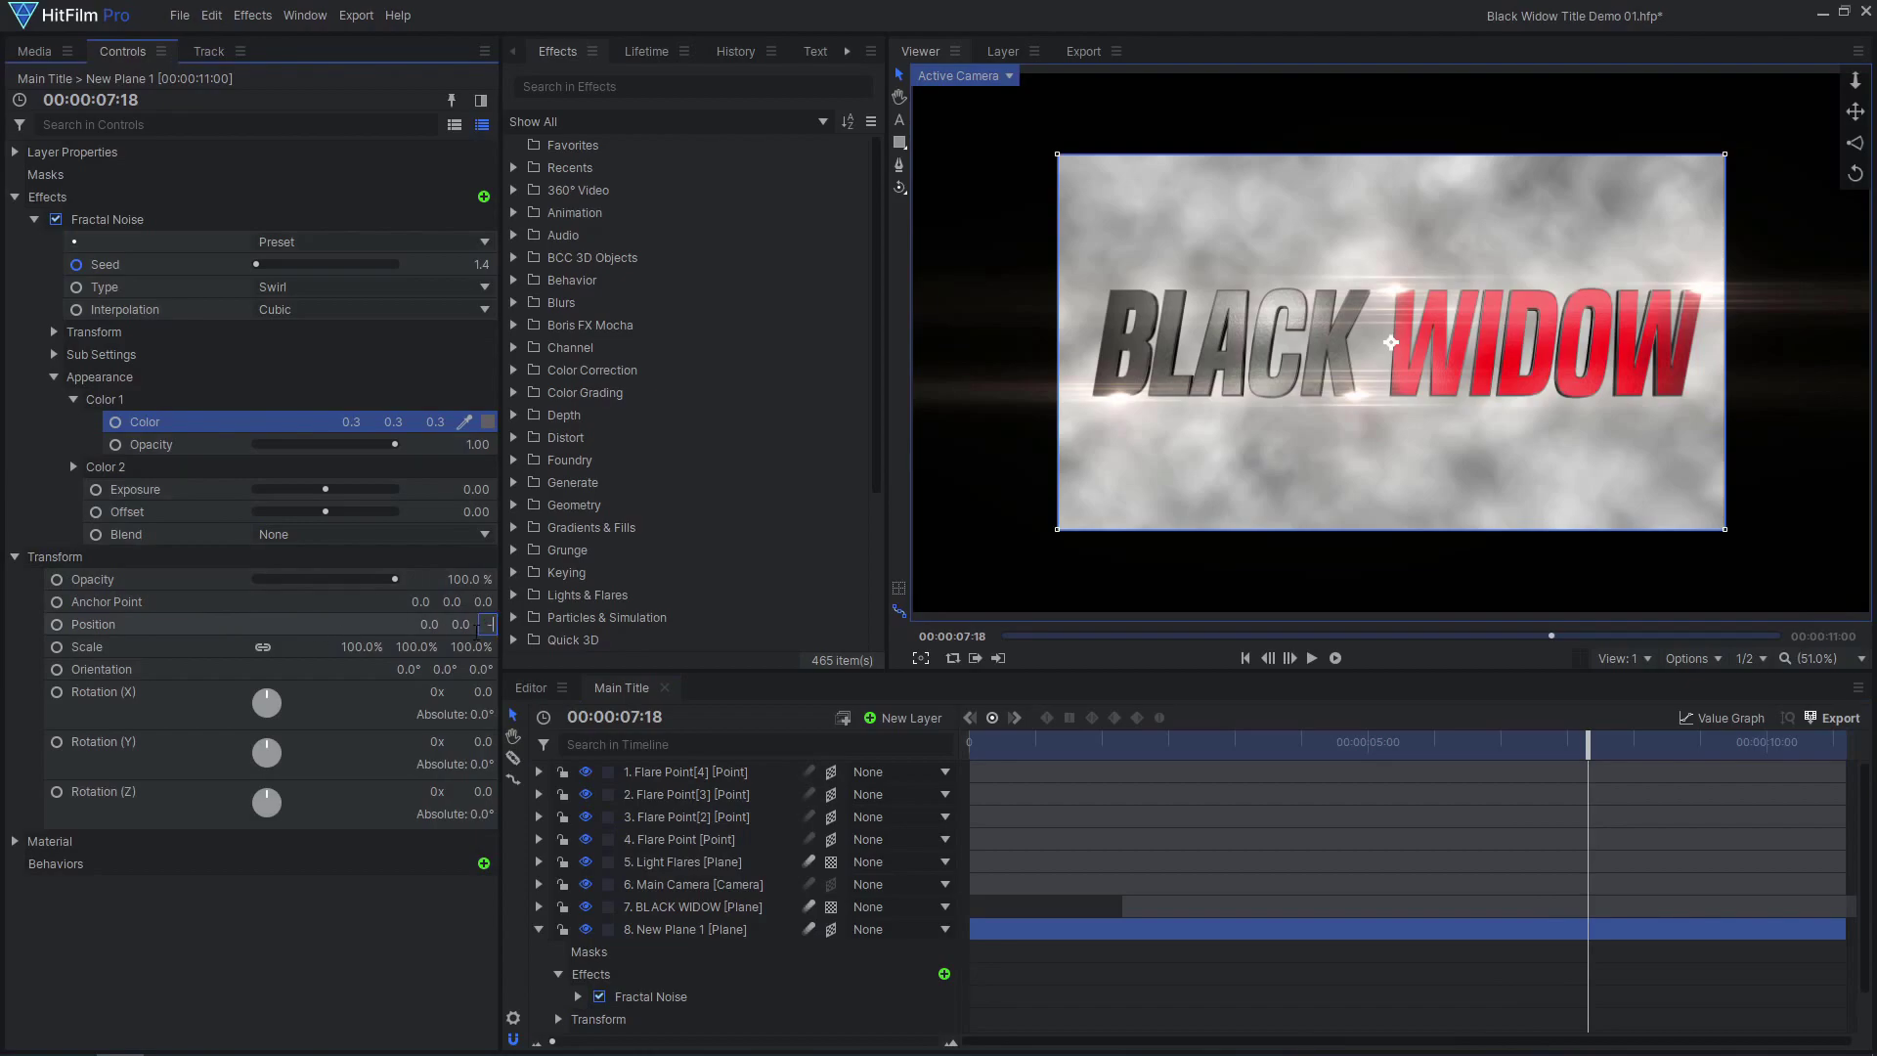
key(Return)
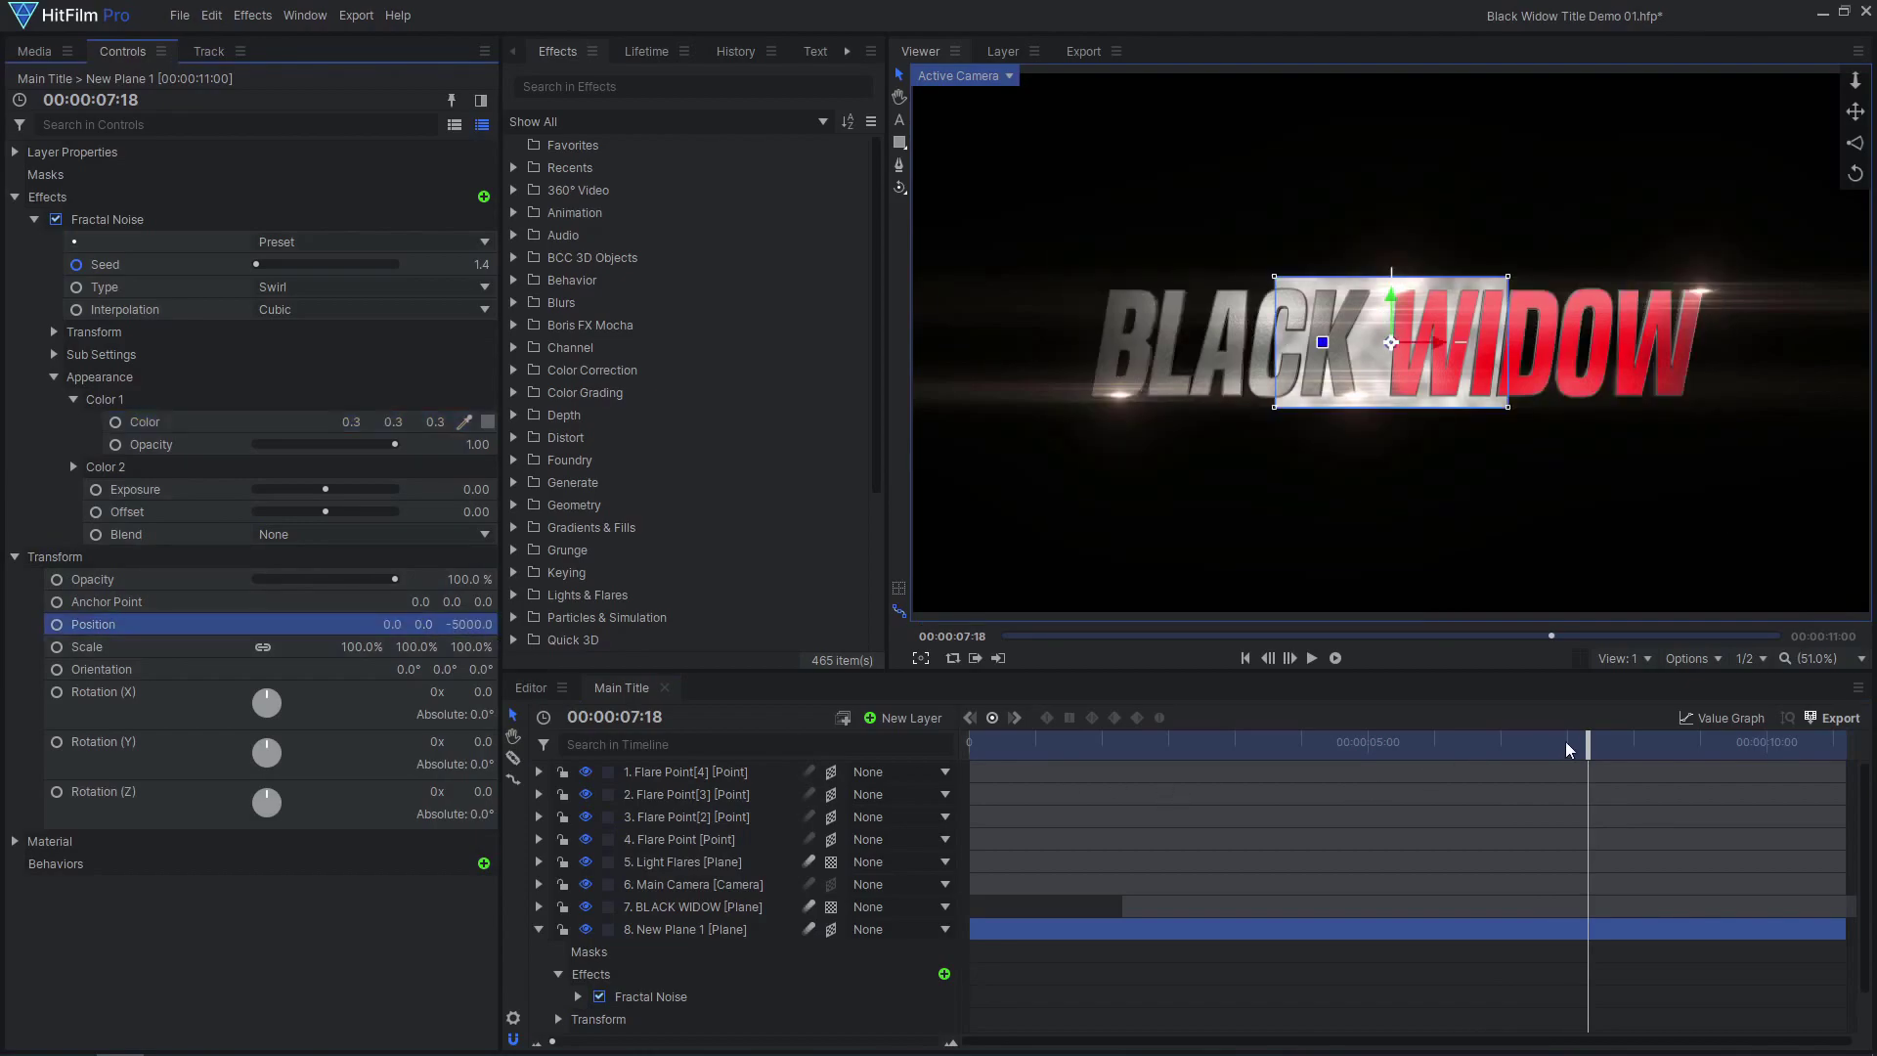
drag(1568, 750, 1867, 758)
drag(467, 647, 471, 647)
drag(1340, 751, 1759, 758)
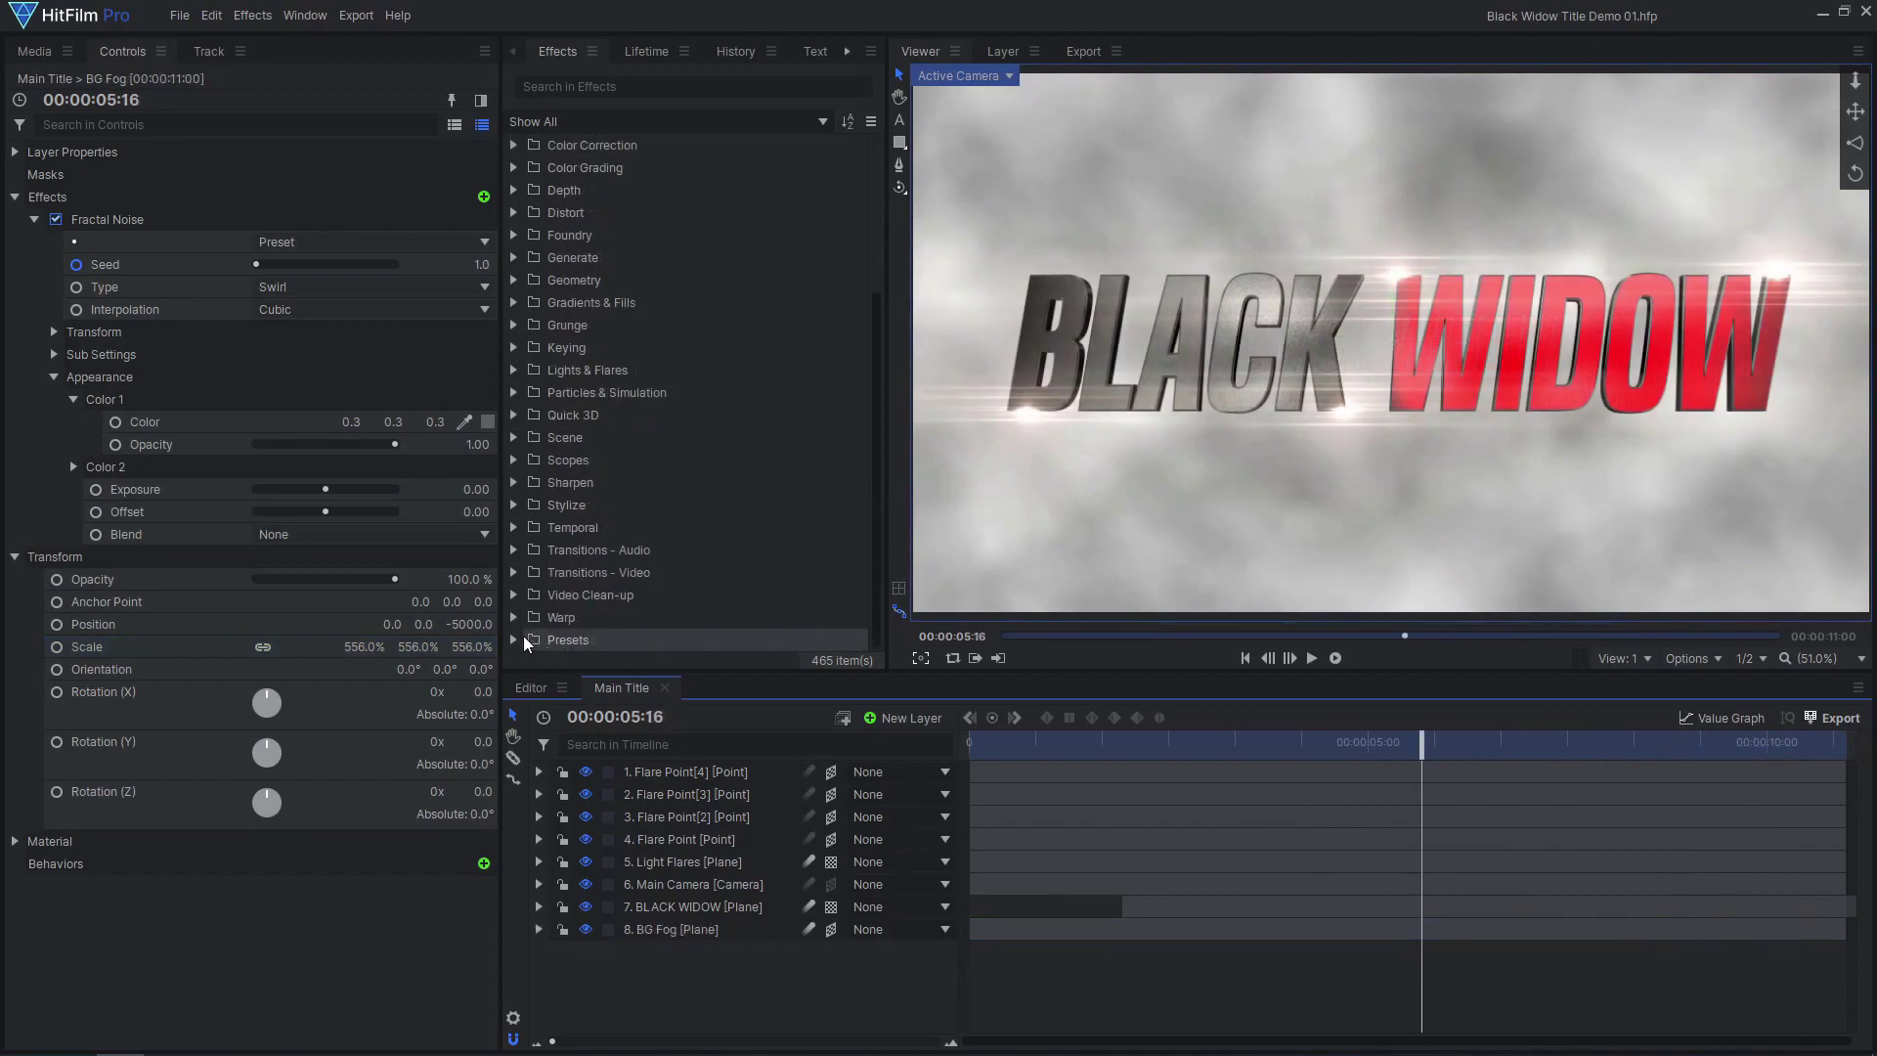
Add the Snow particle preset from the 3D Effects presets as a new layer.
click(514, 639)
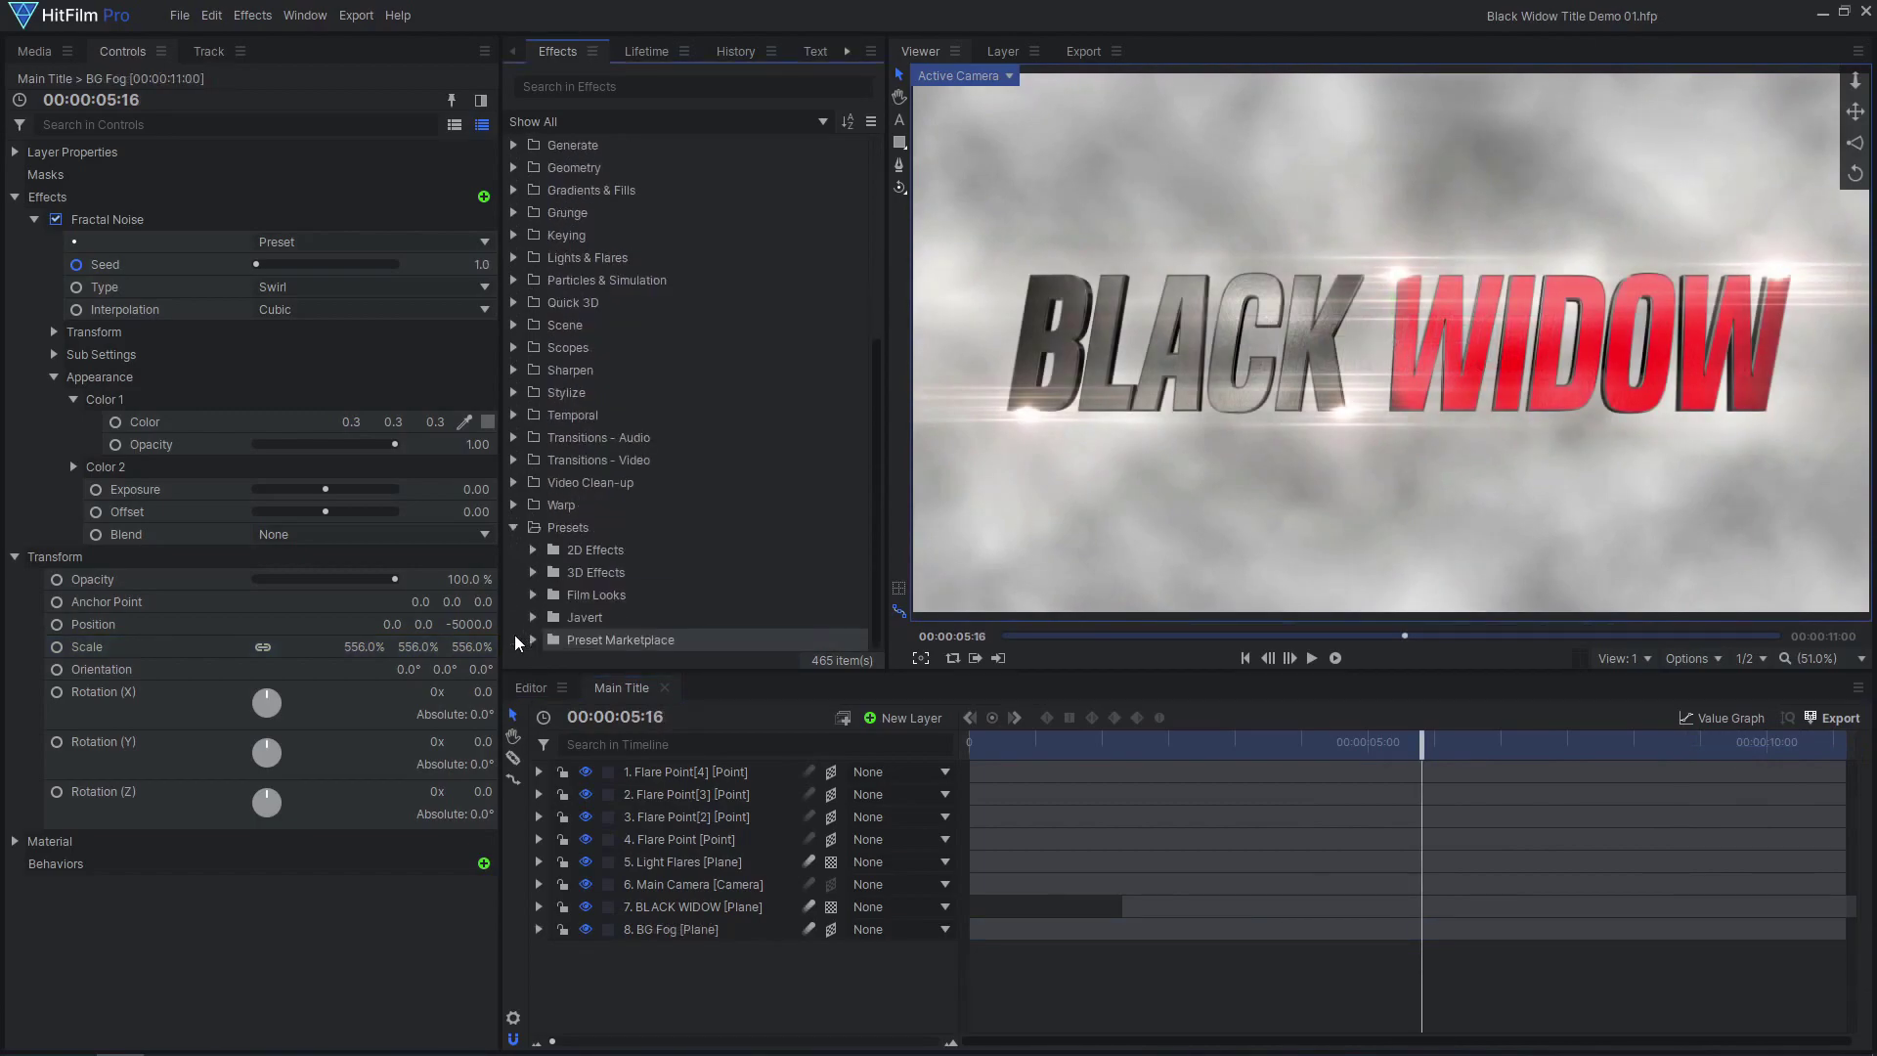
click(533, 572)
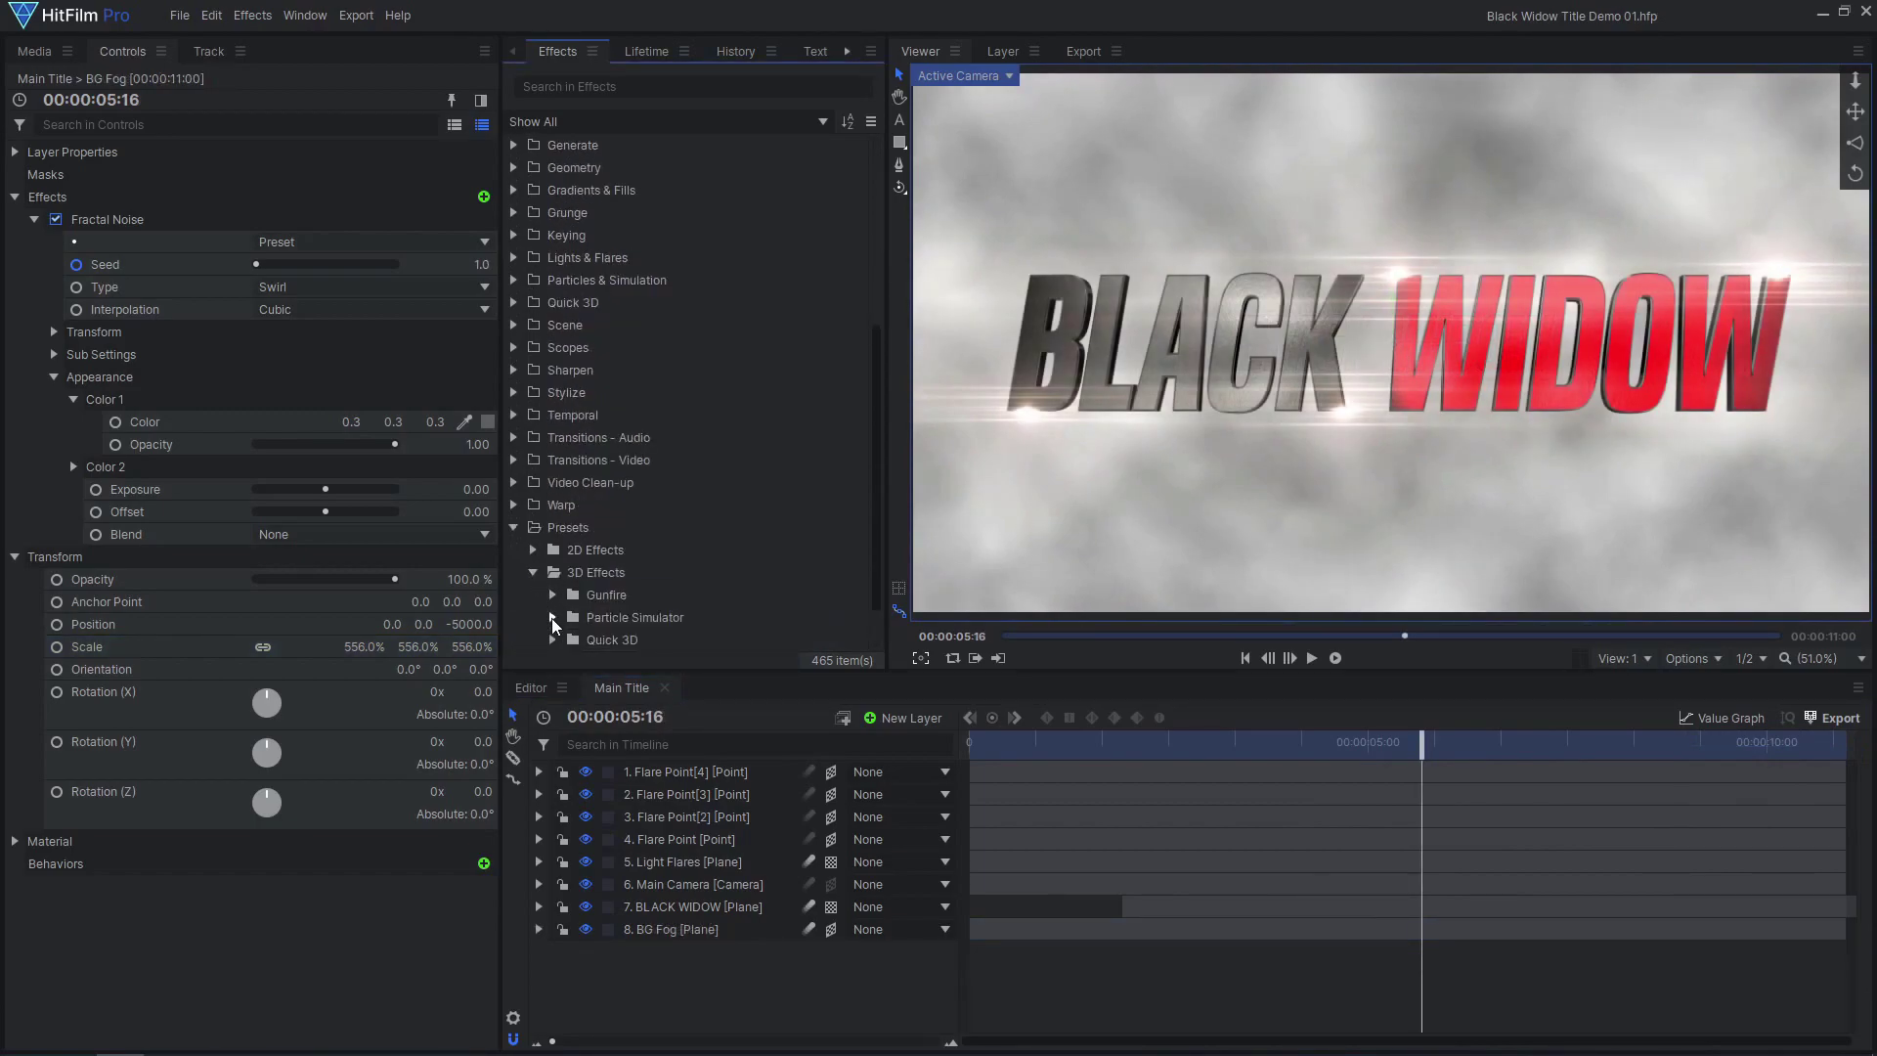
click(552, 617)
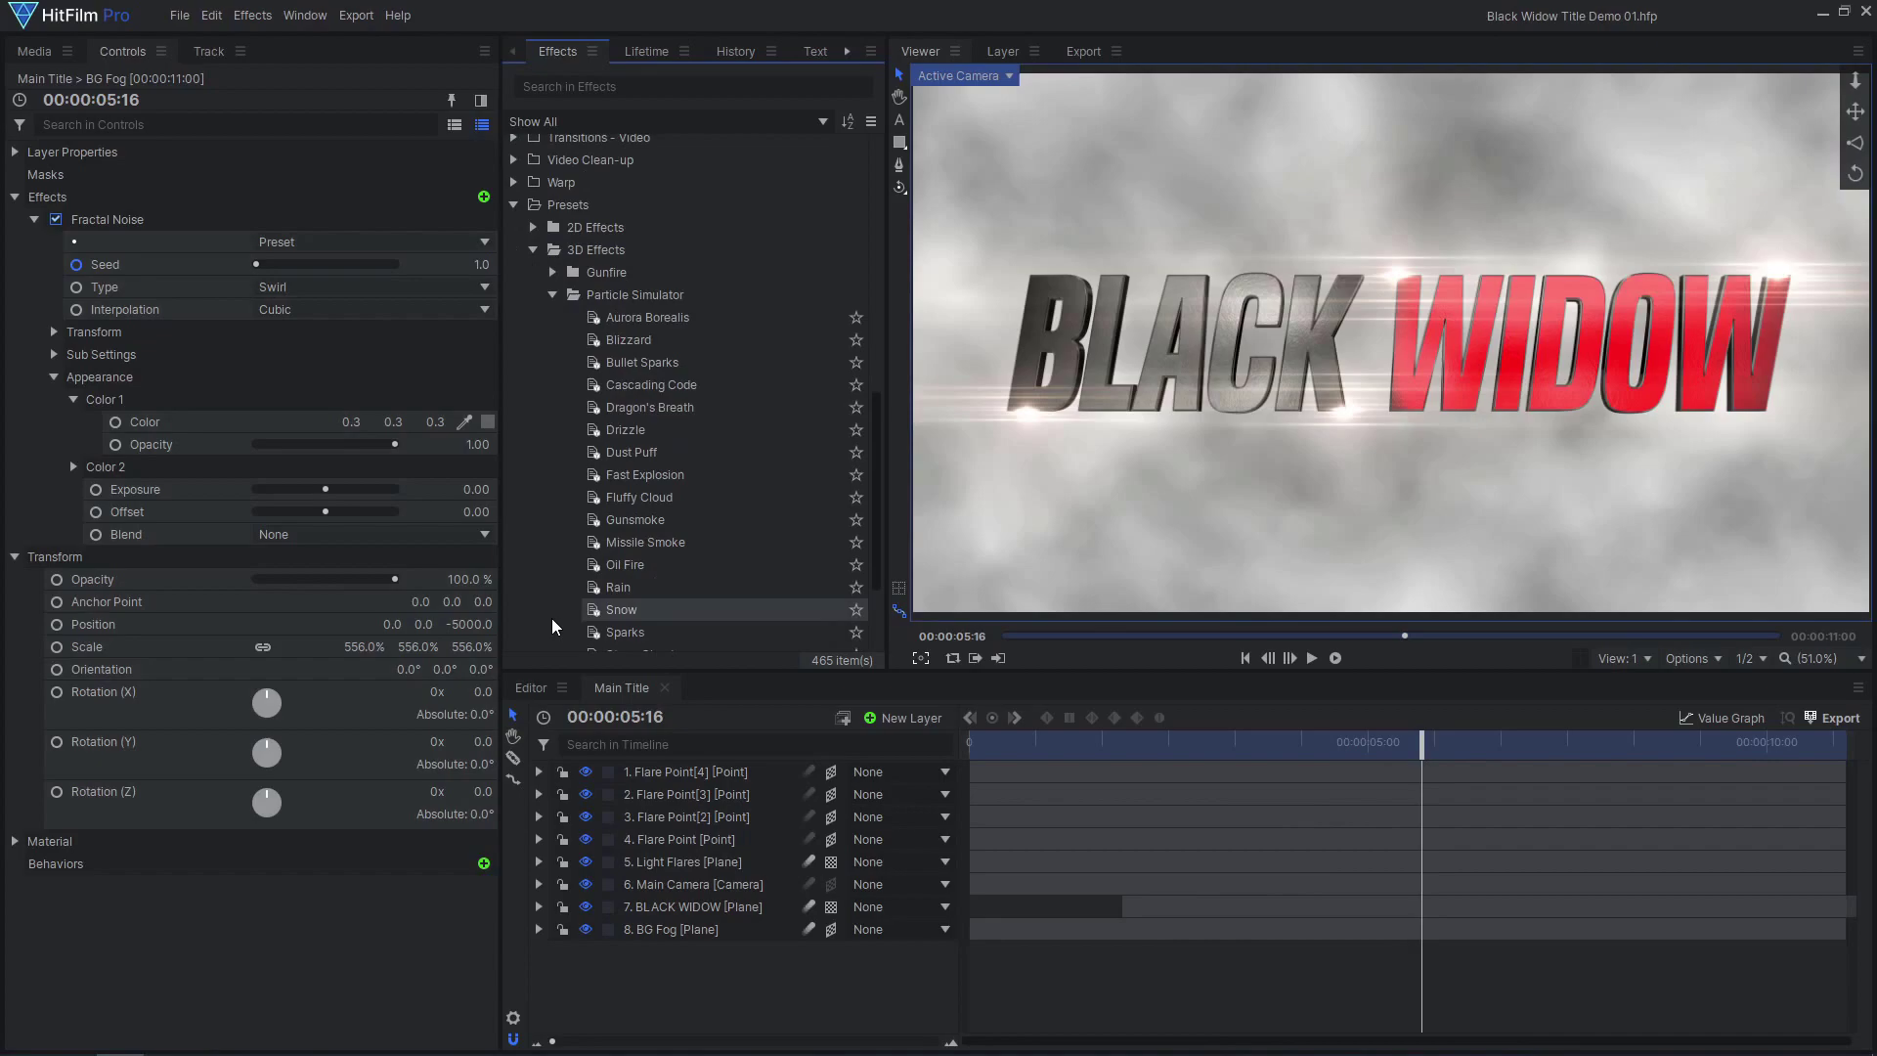
drag(648, 547, 700, 764)
drag(1266, 743, 1497, 748)
Resize the snow emitter to 3000×600 px at 350, 800 and tilt its trajectory to 250°.
click(15, 264)
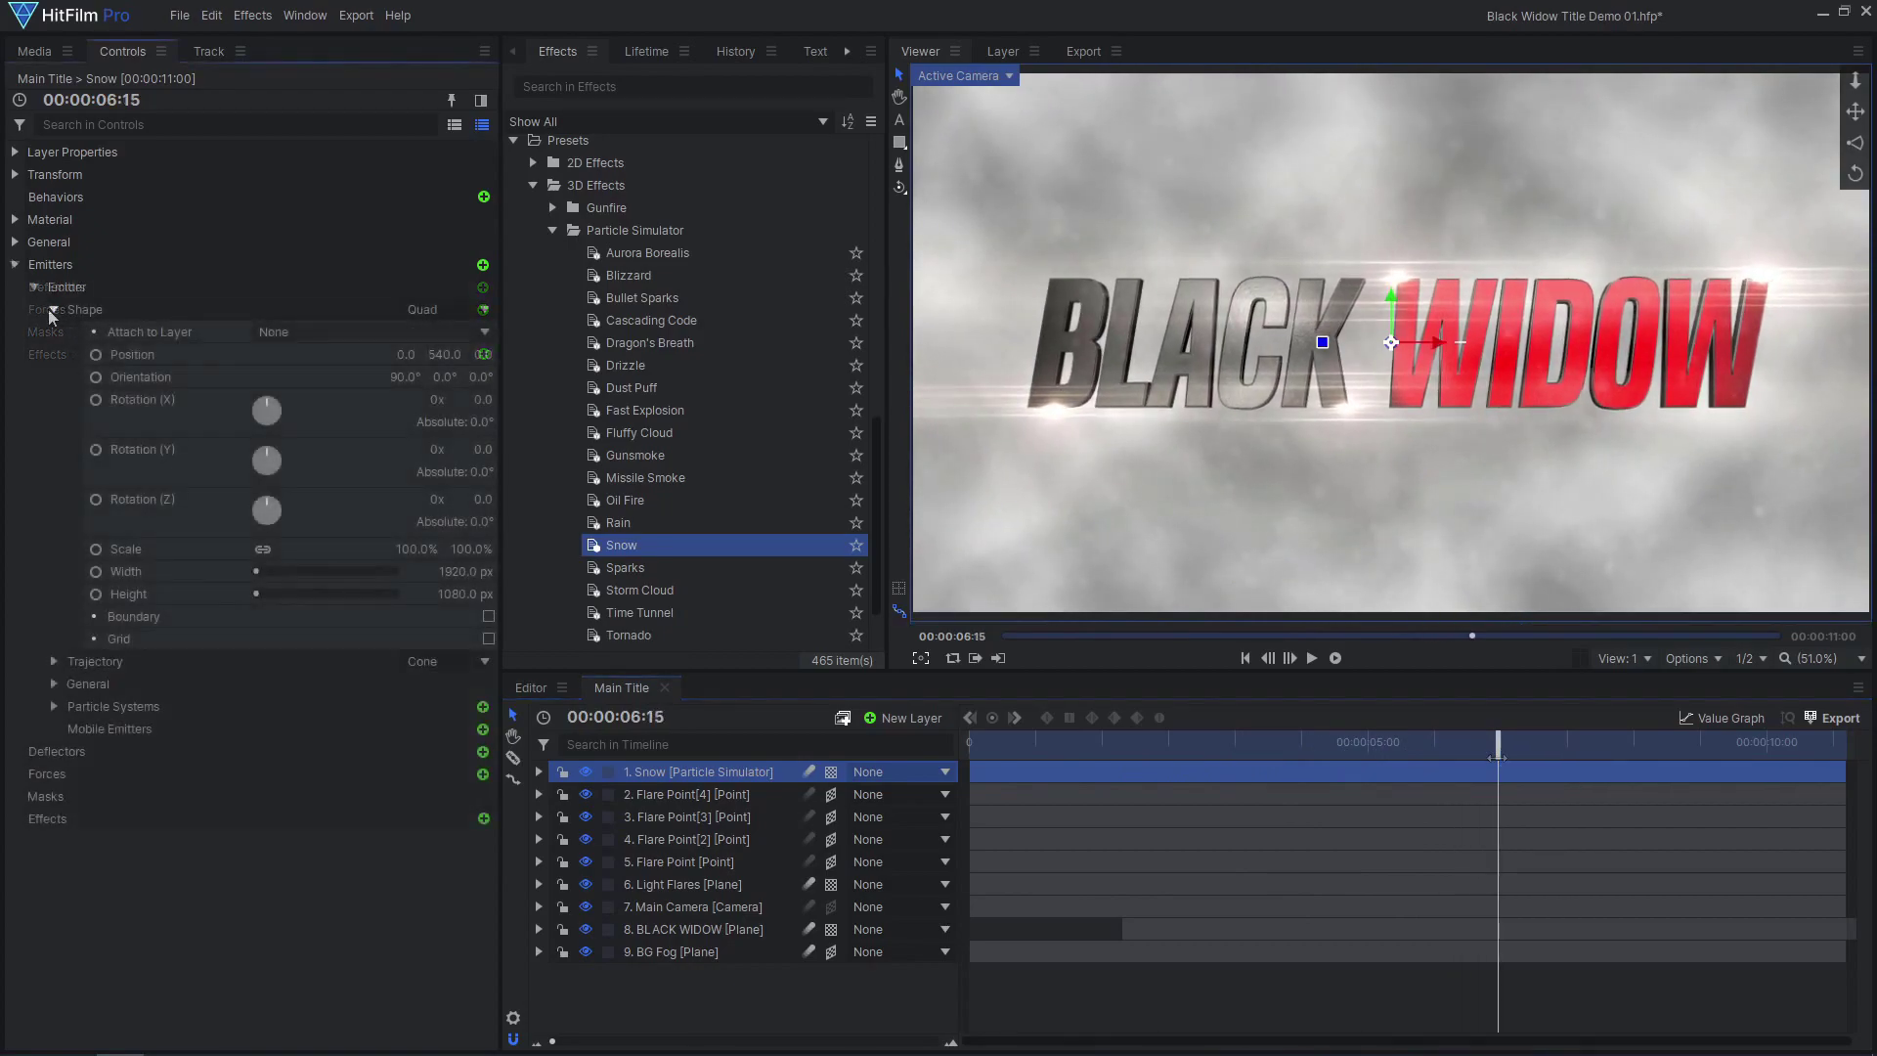
drag(444, 570, 457, 593)
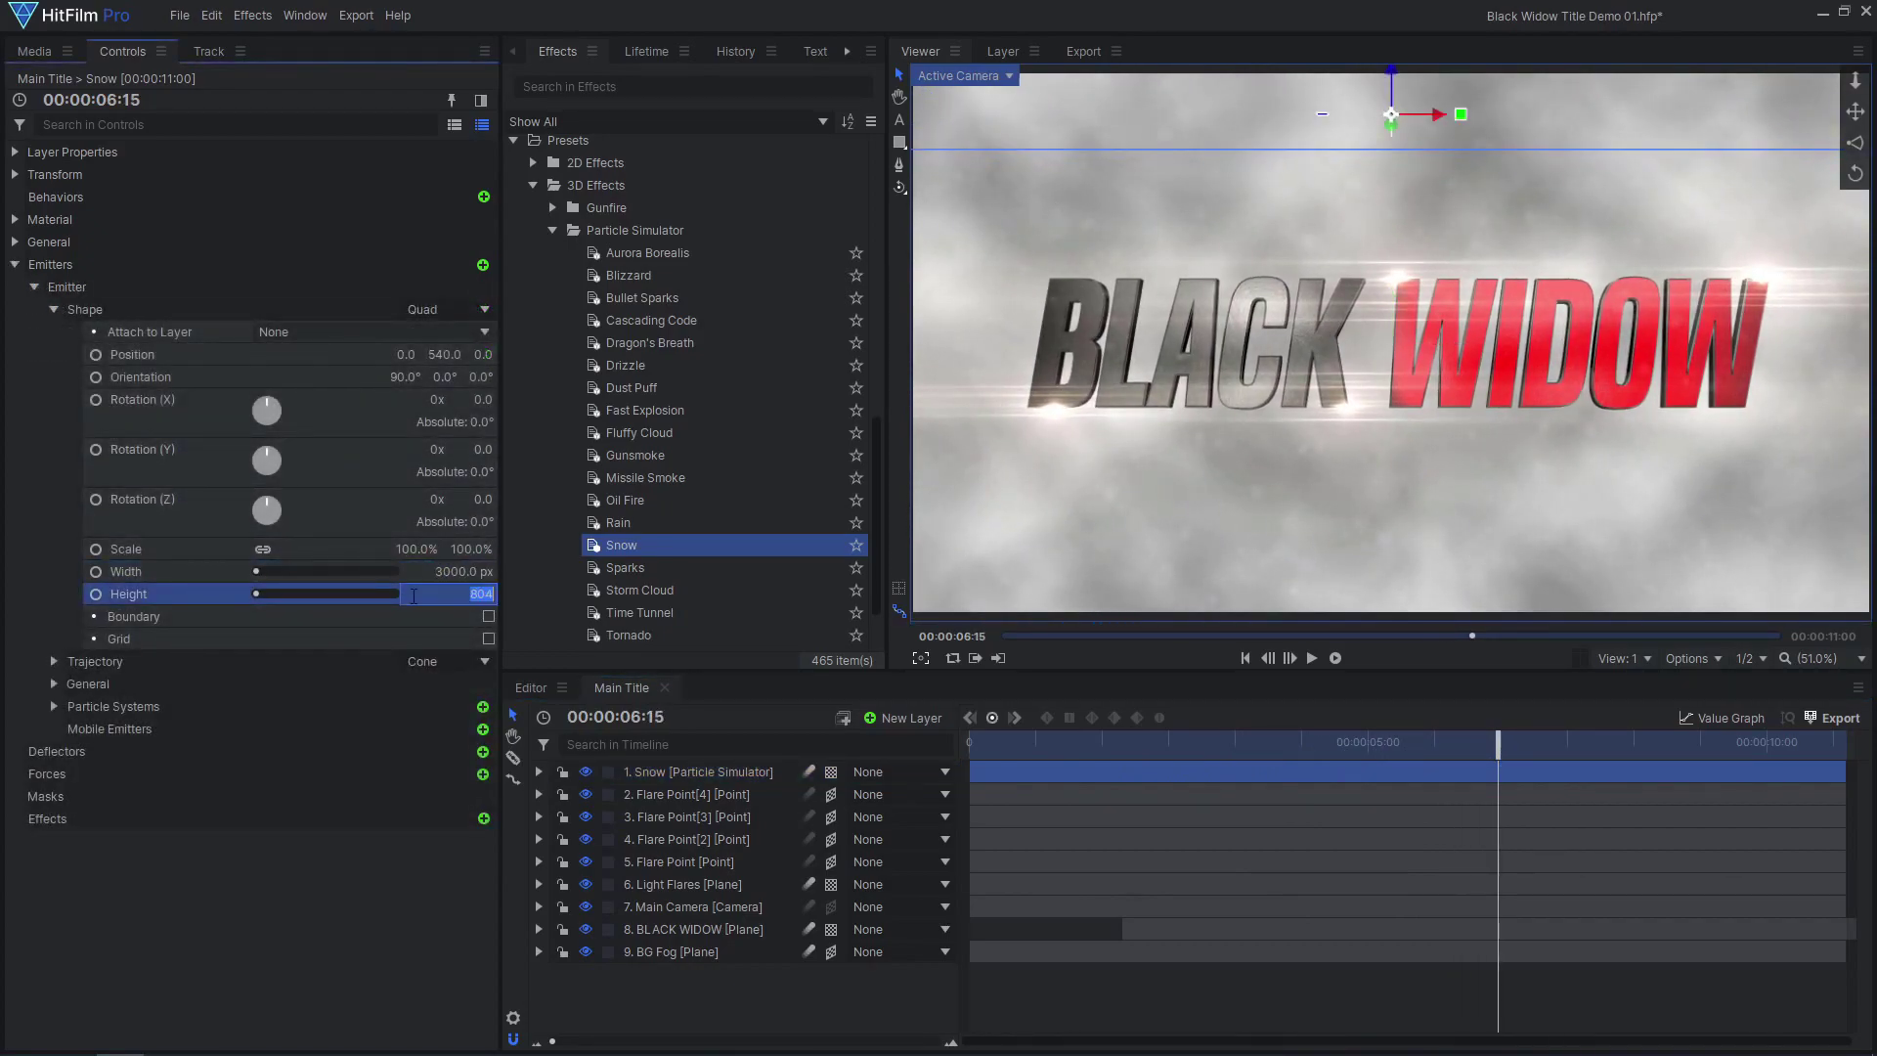
drag(448, 354, 436, 357)
scroll(1300, 316, down, 1)
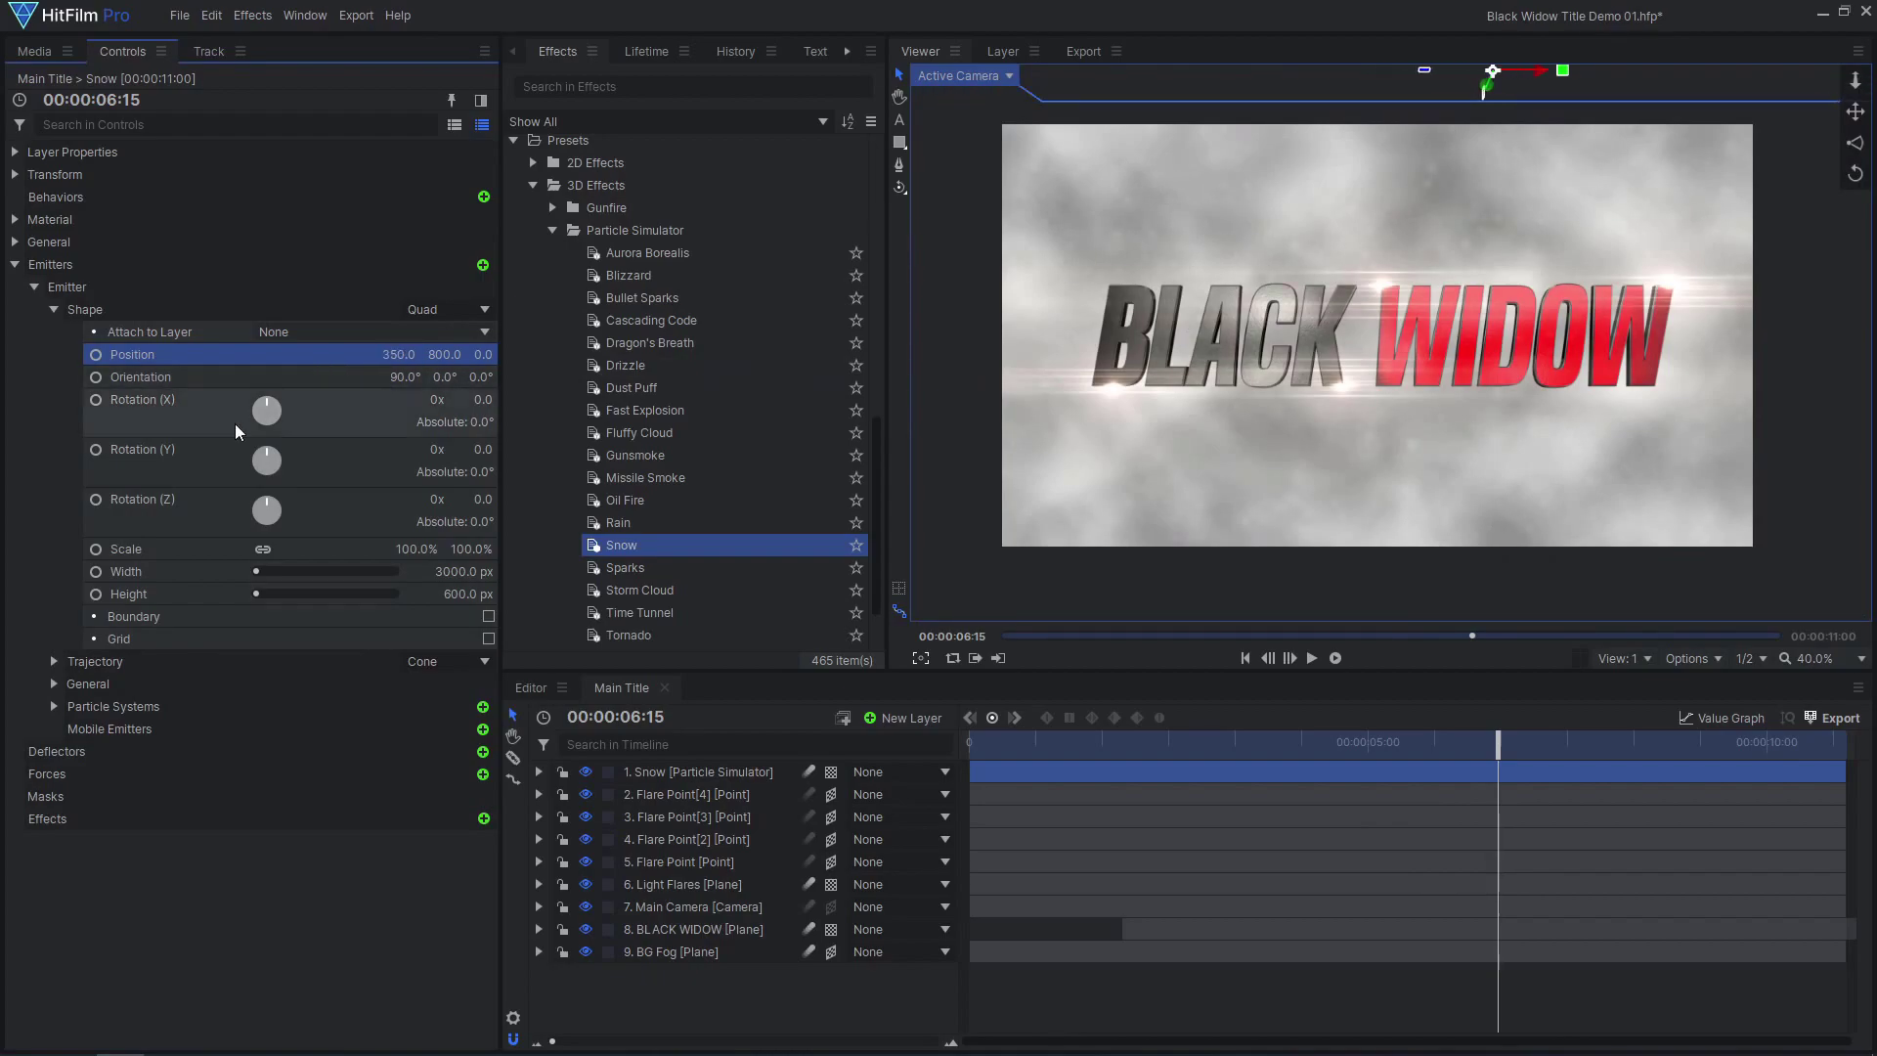
click(68, 662)
drag(418, 688, 401, 689)
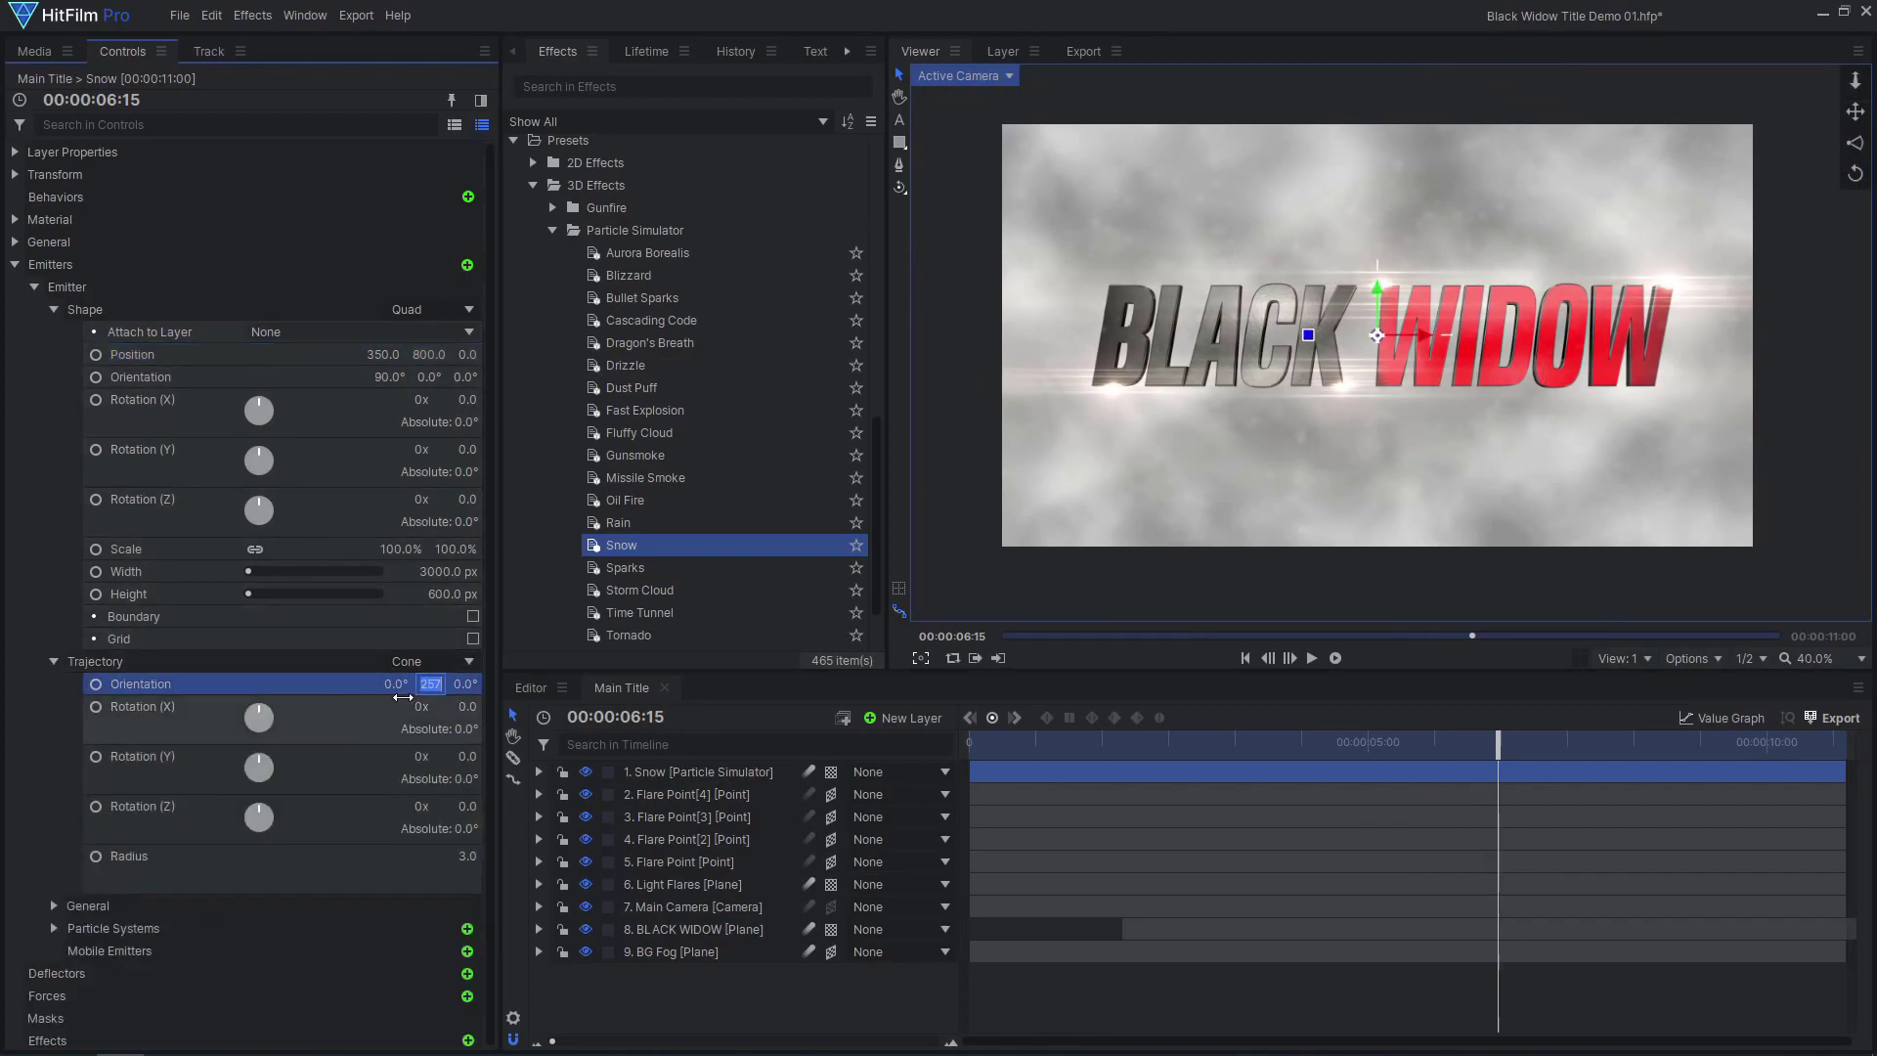
drag(1363, 743, 1567, 774)
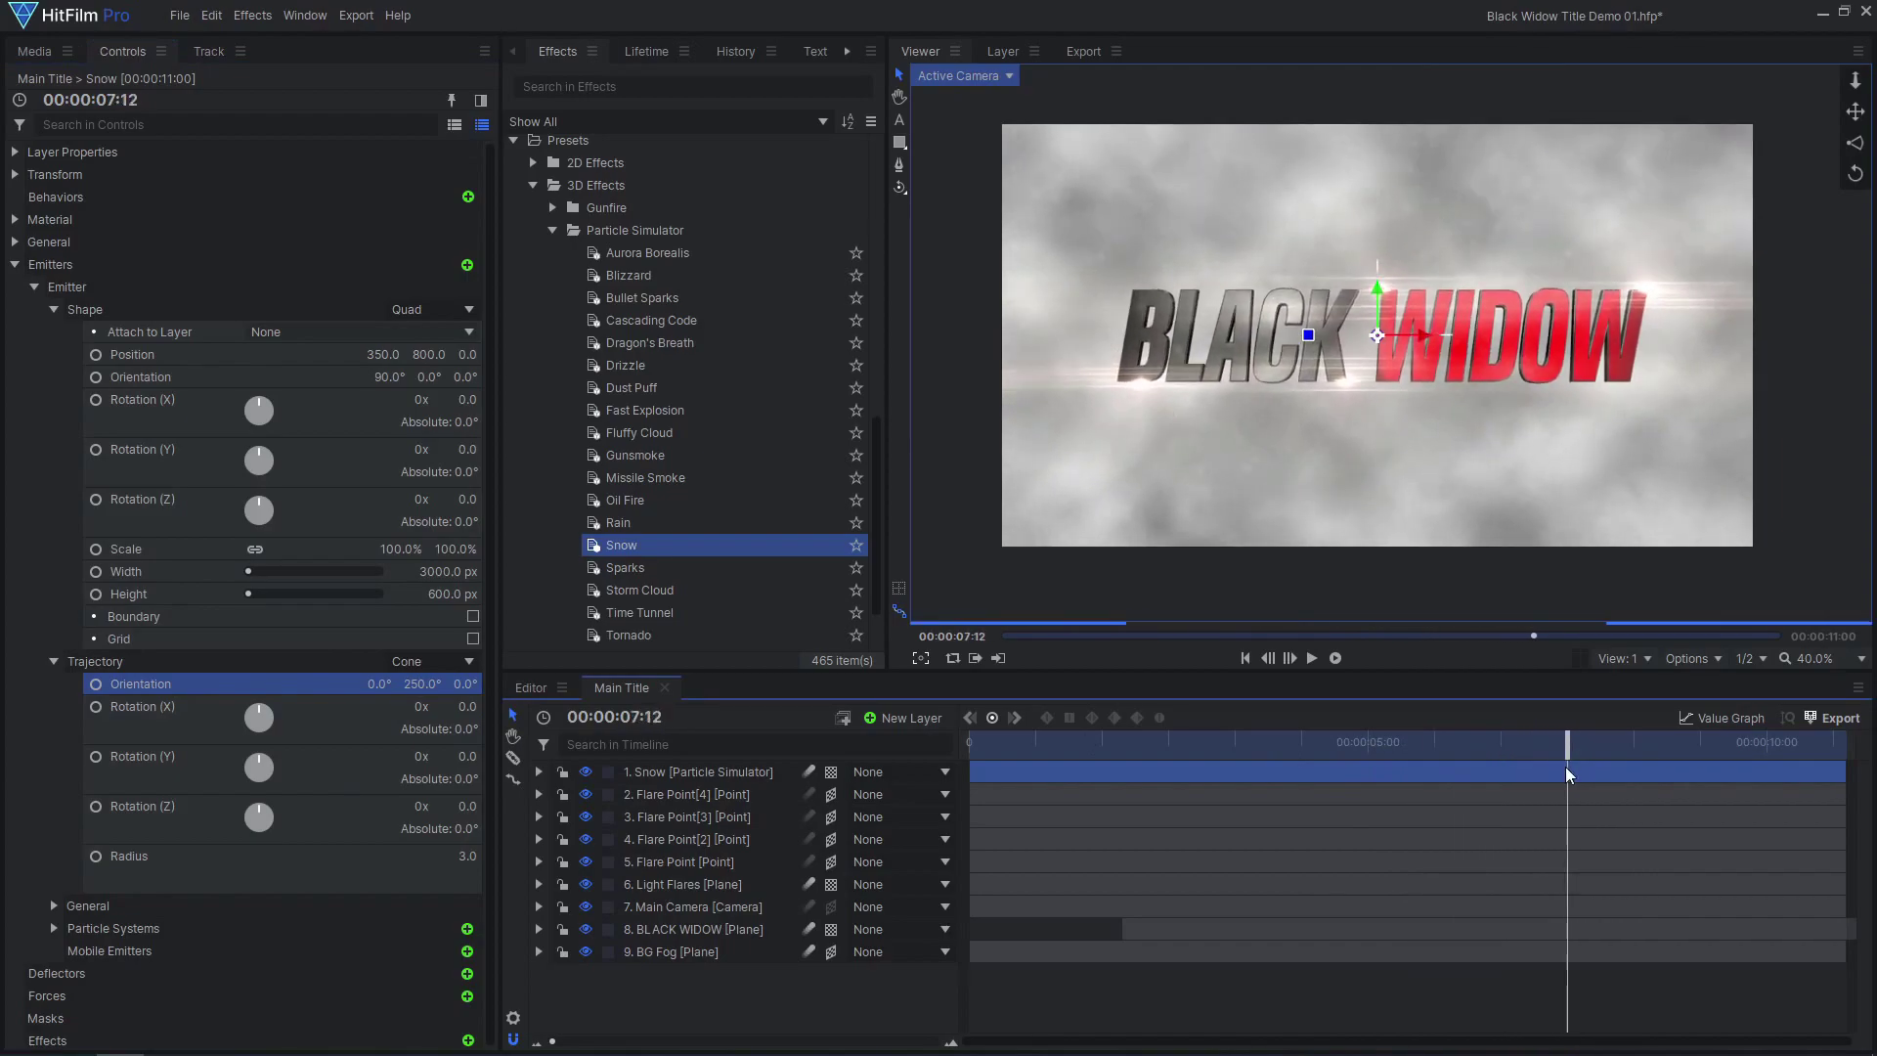
Lower the particle system's Particles per Second from 50 to 6.
click(53, 309)
click(55, 331)
click(54, 376)
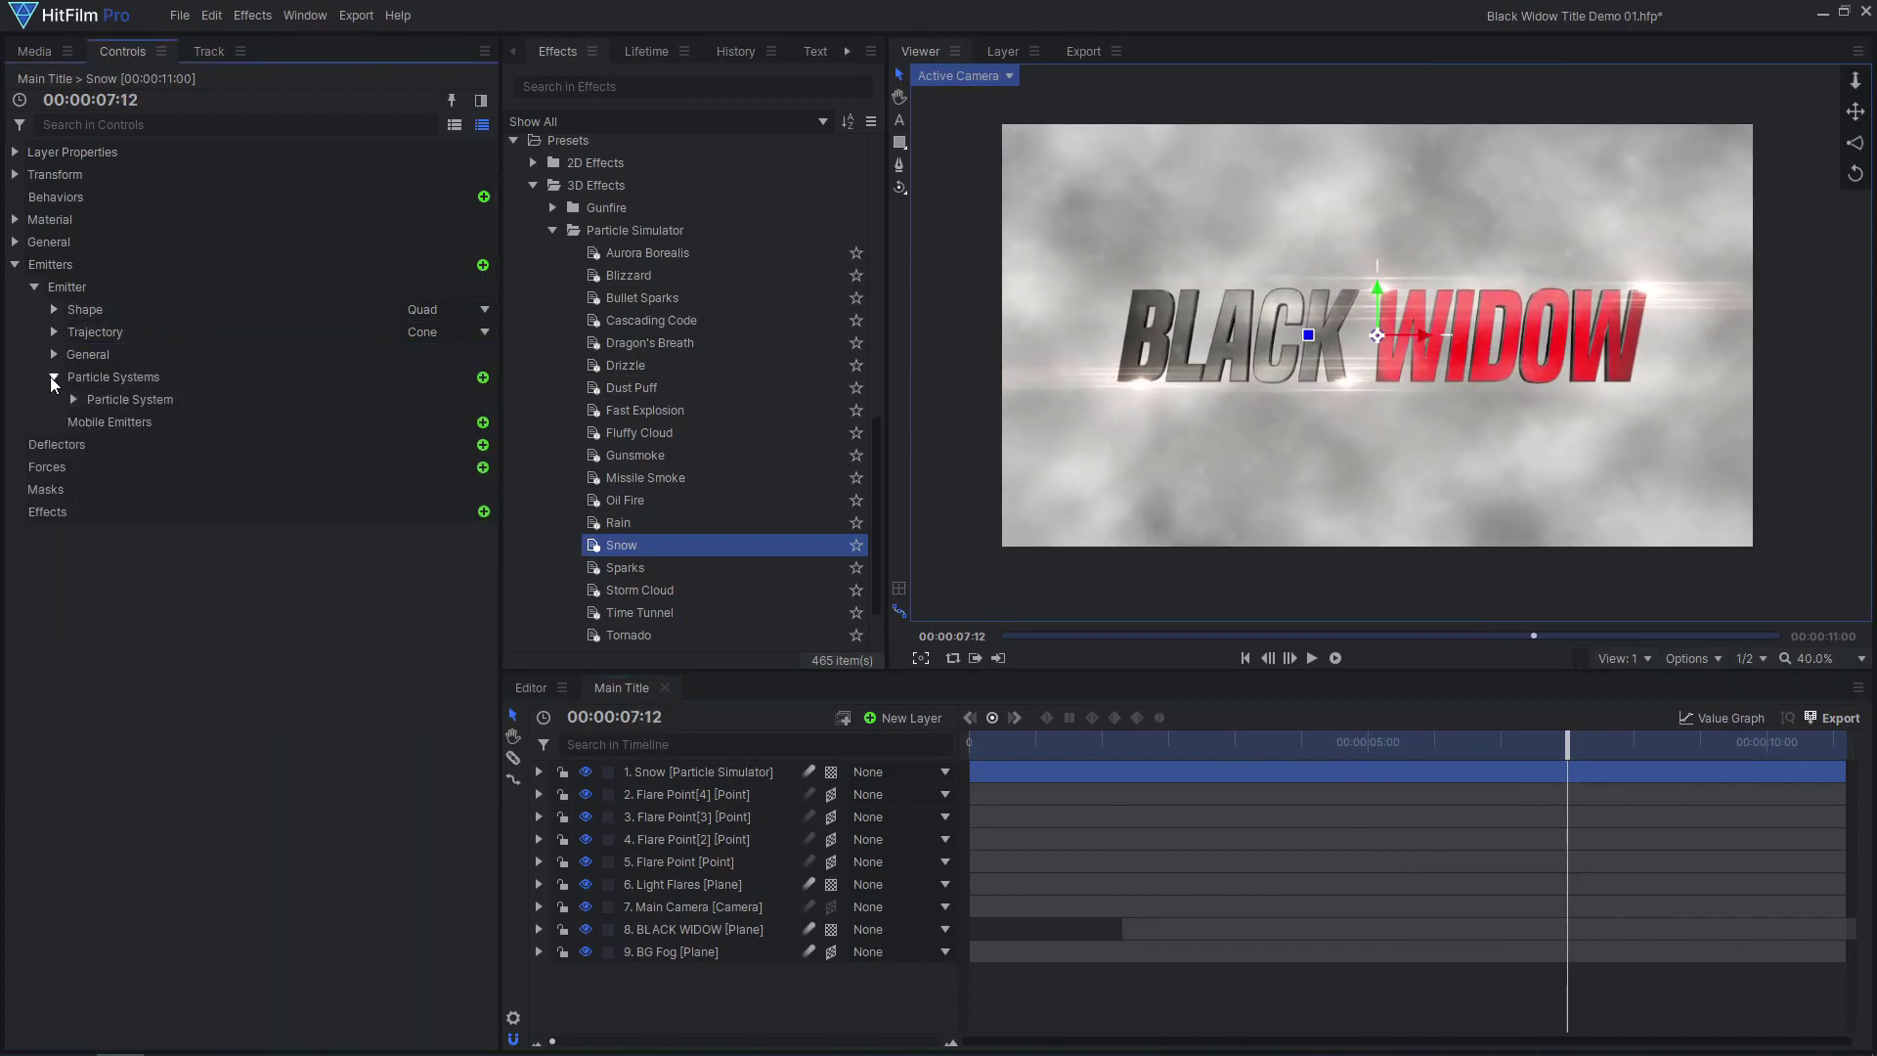
click(73, 399)
click(93, 421)
drag(481, 534, 454, 525)
Set the particle texture to Debris Rock.
click(93, 421)
click(91, 444)
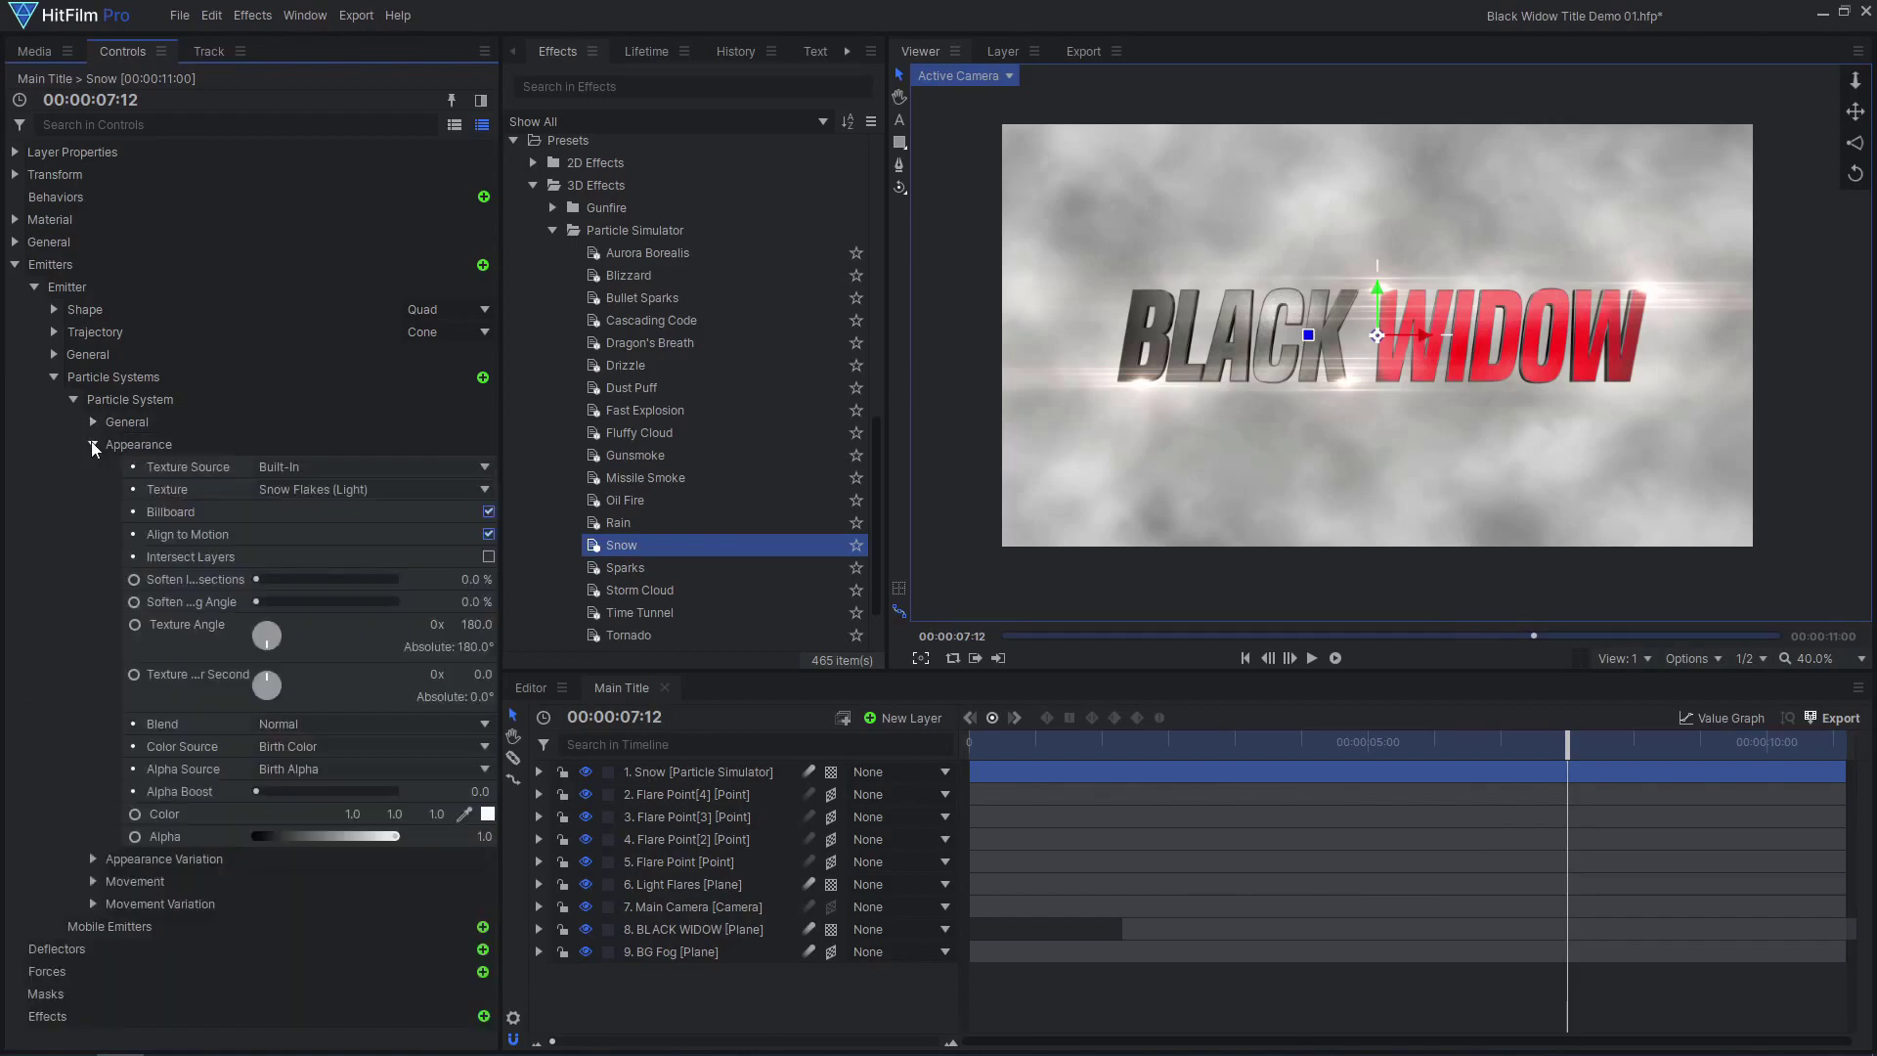
click(377, 489)
scroll(385, 630, up, 6)
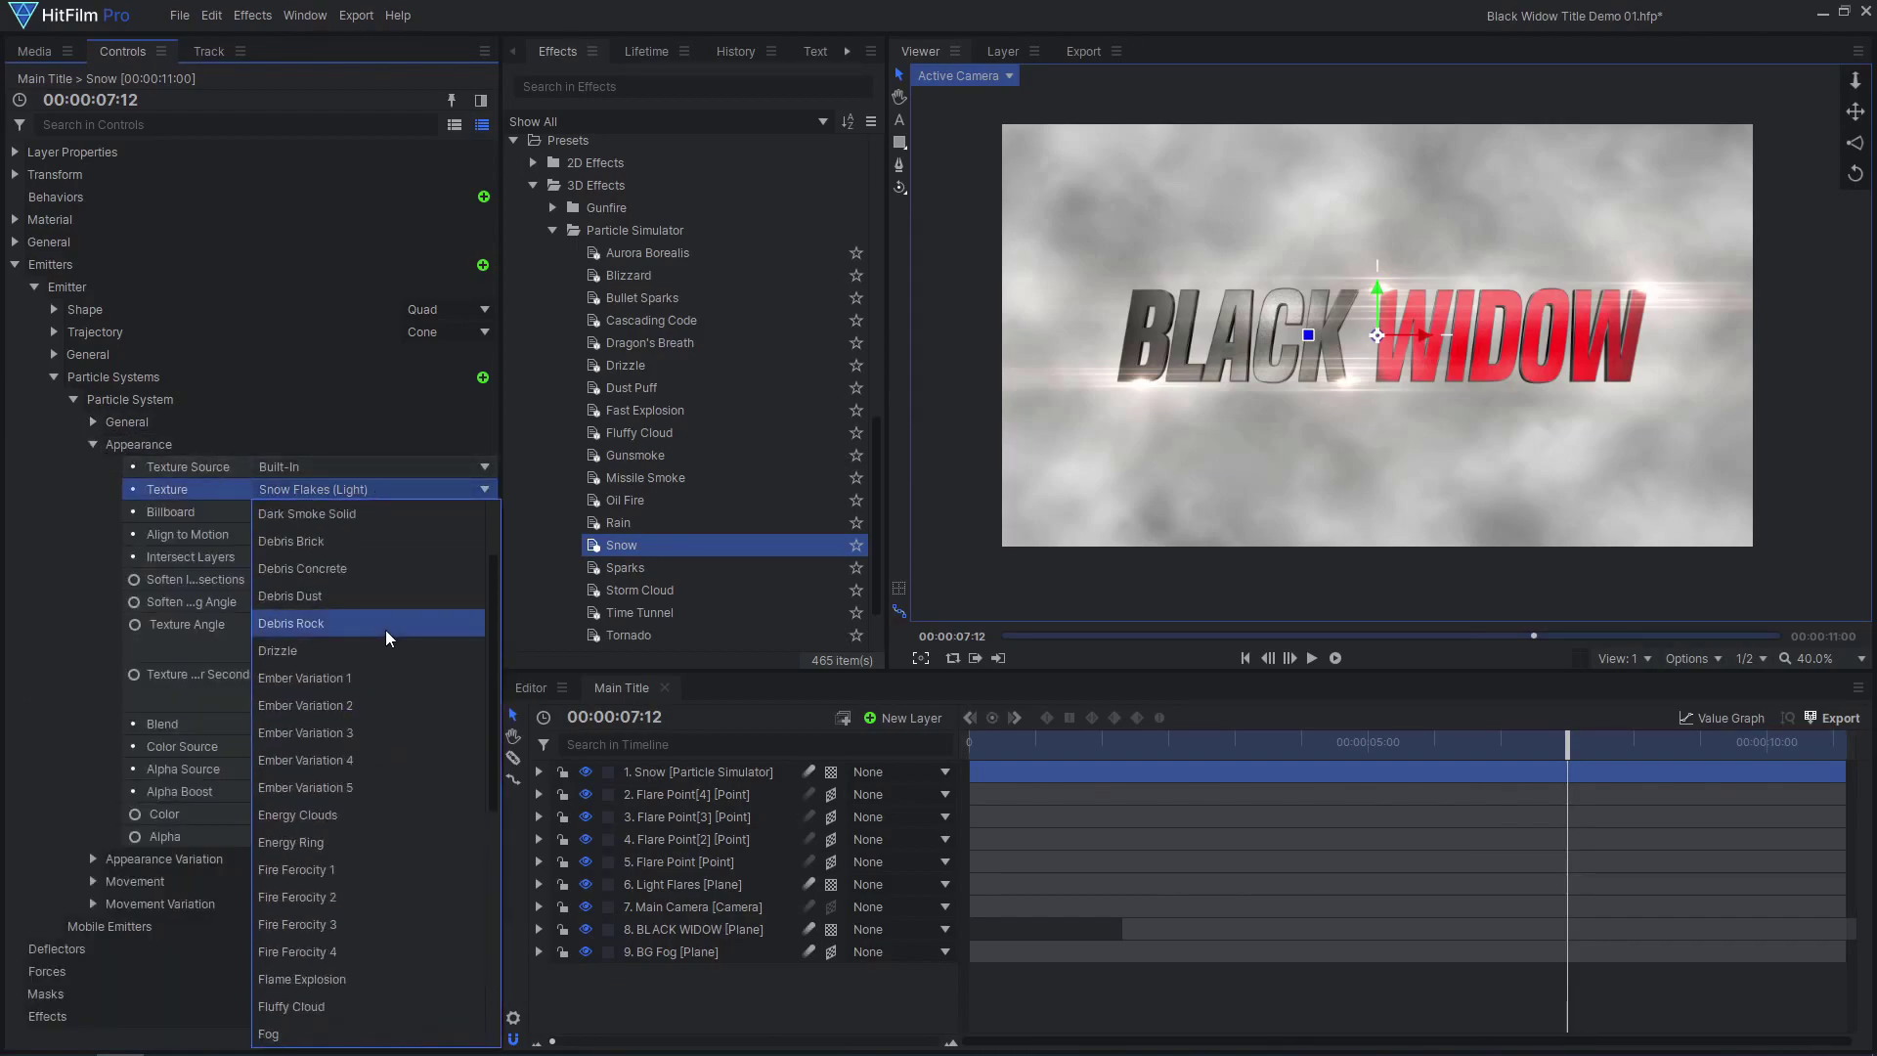
click(367, 700)
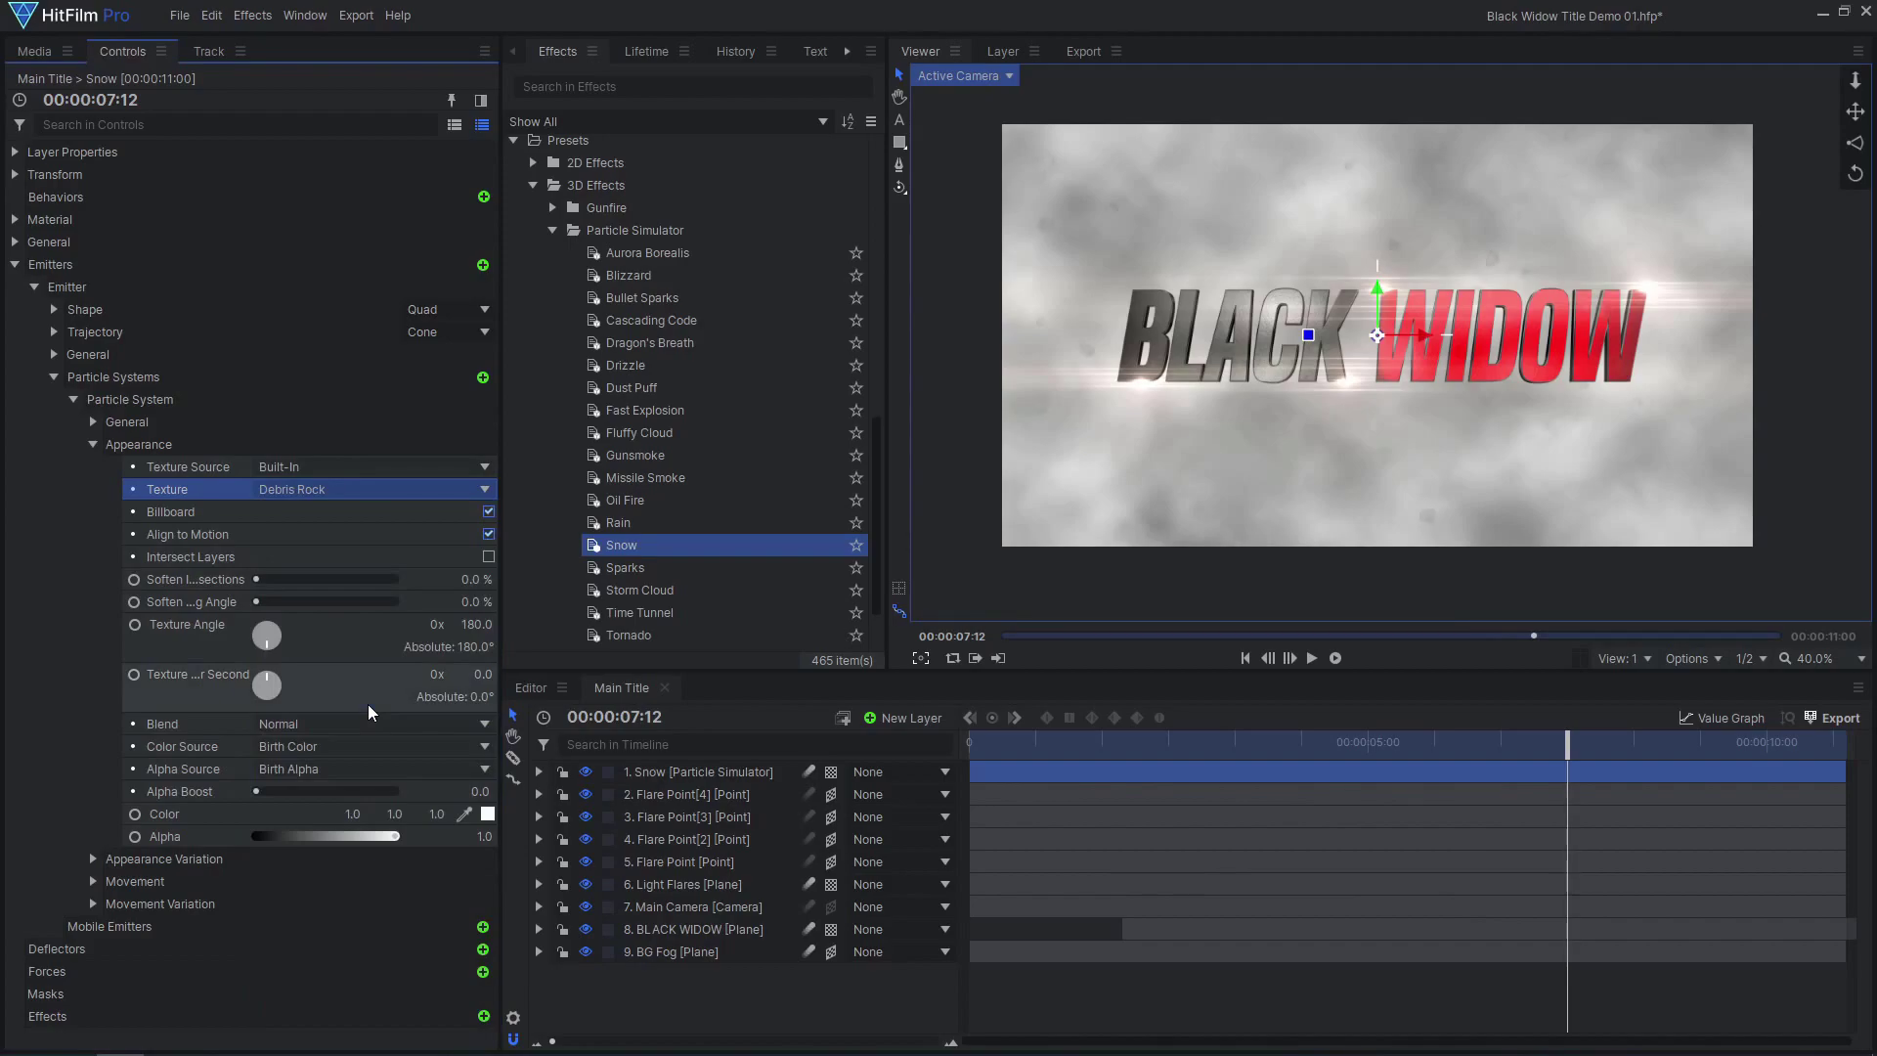
Make the particles 0.3 dark grey and fully opaque across their Alpha lifetime.
click(487, 814)
click(1153, 489)
click(1103, 706)
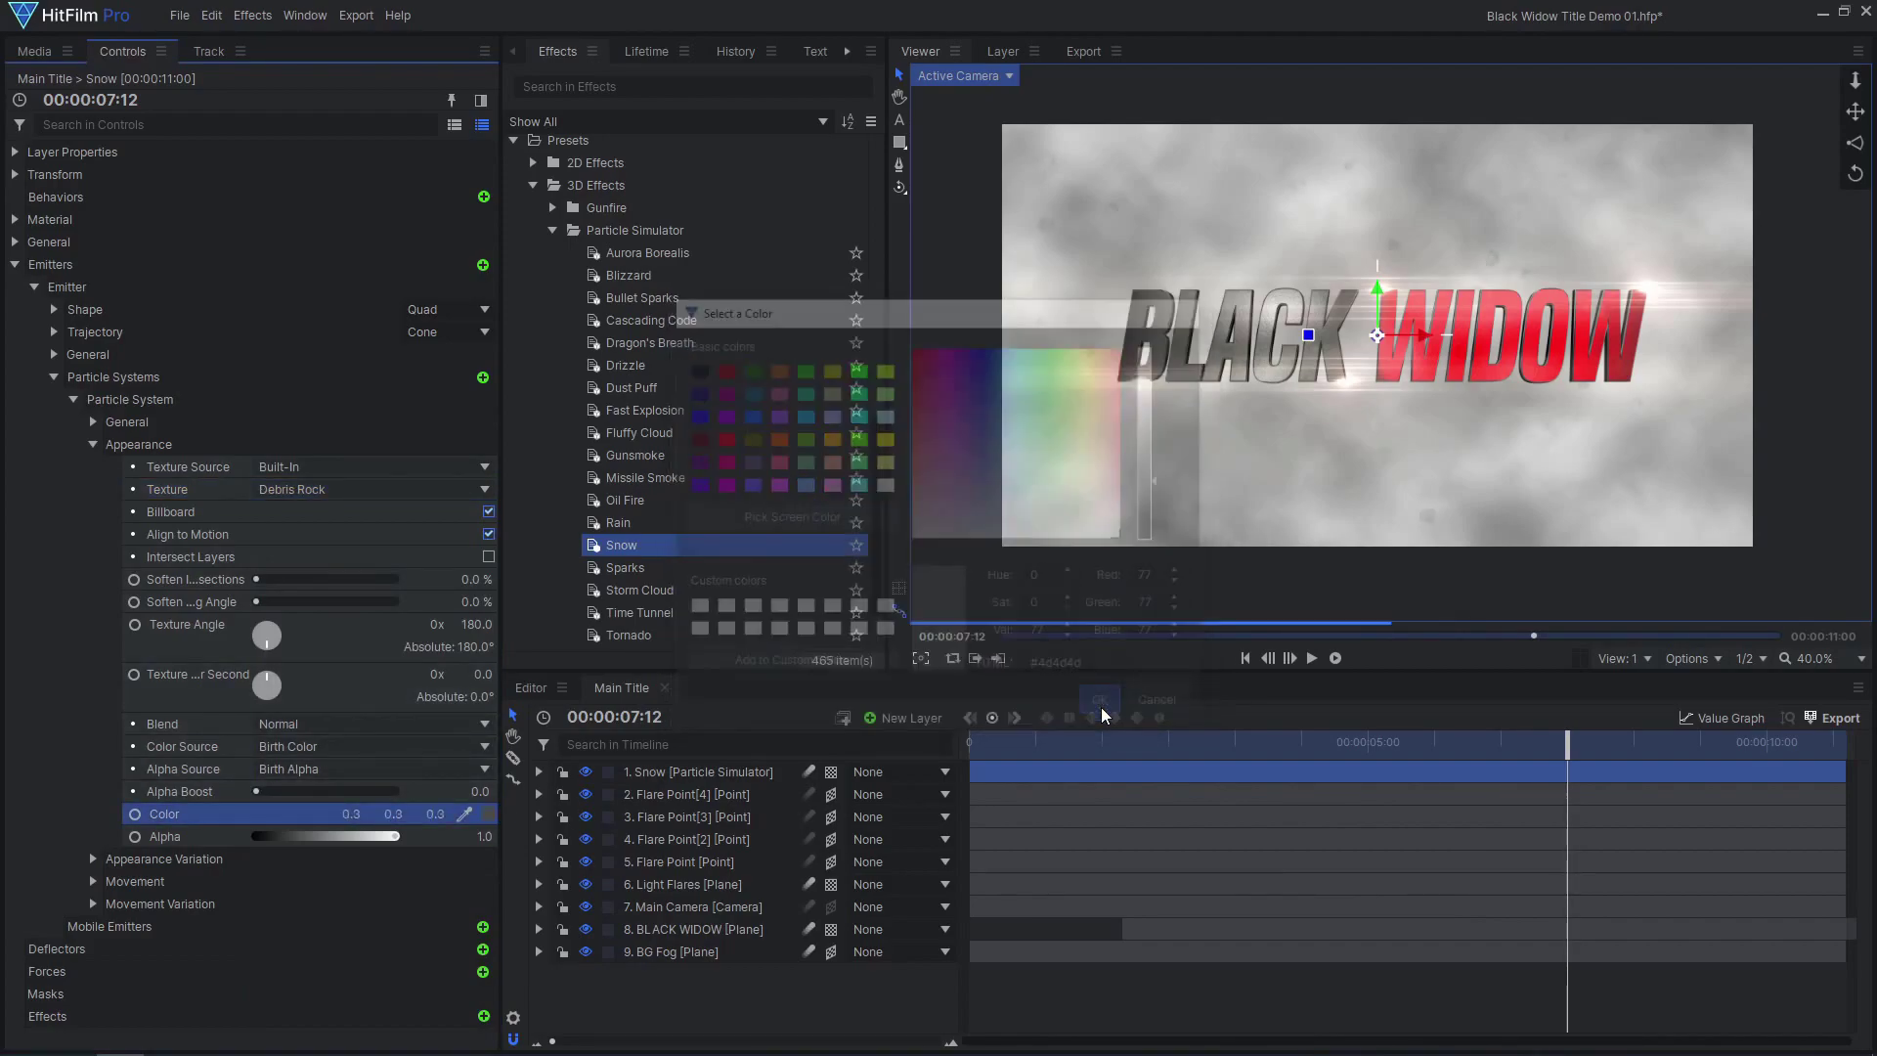
click(635, 52)
click(652, 176)
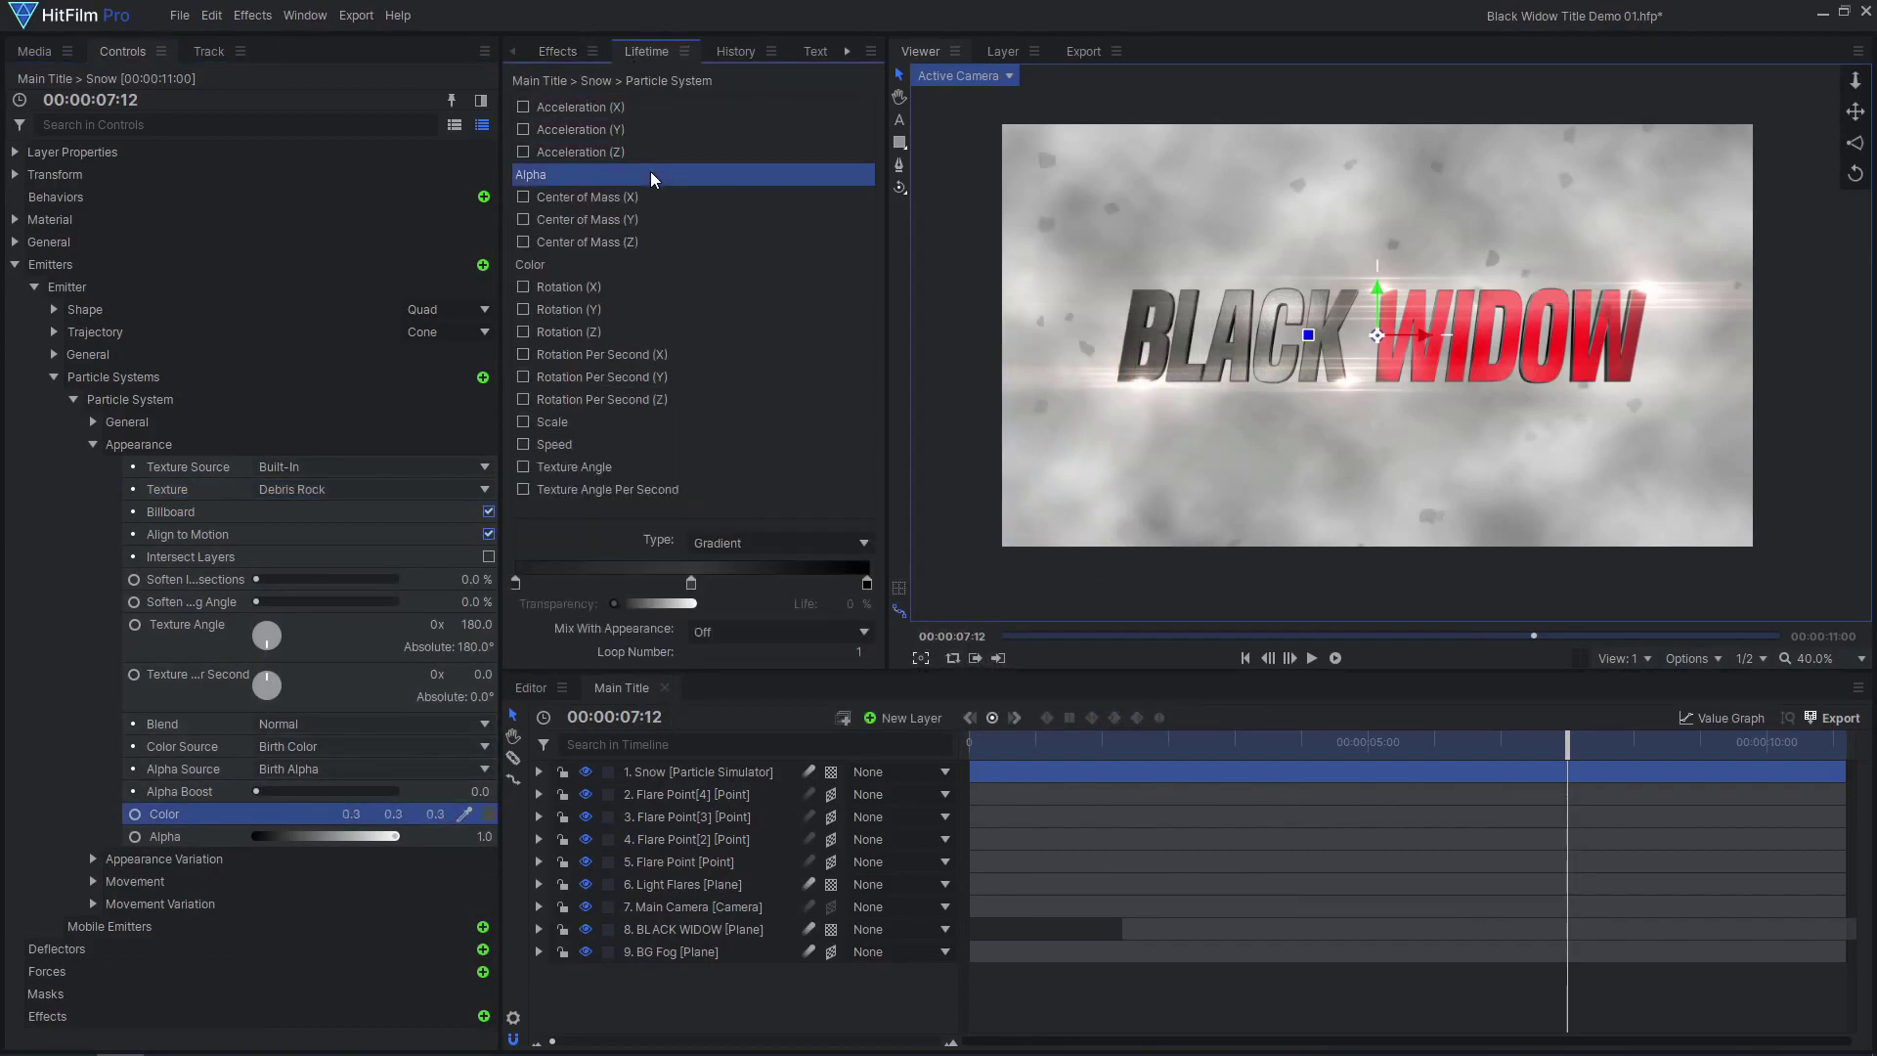
click(815, 584)
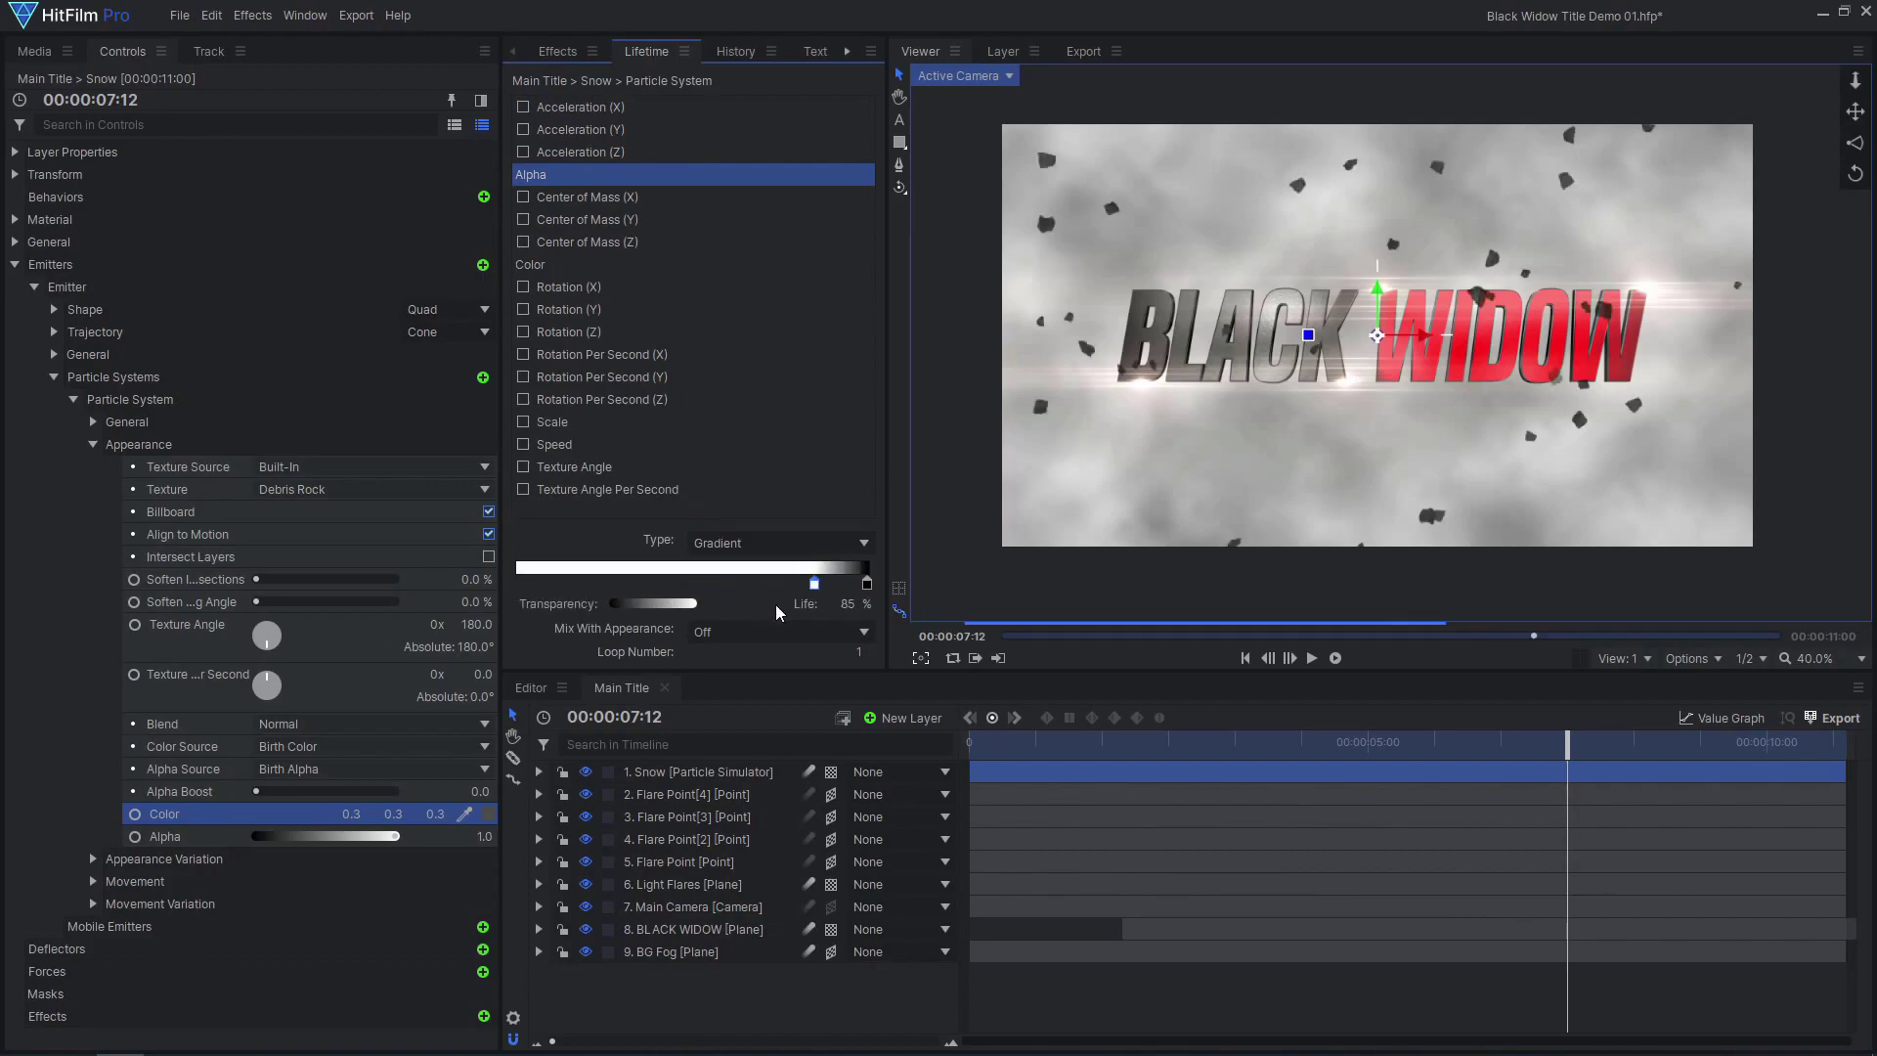
drag(1276, 754, 1561, 754)
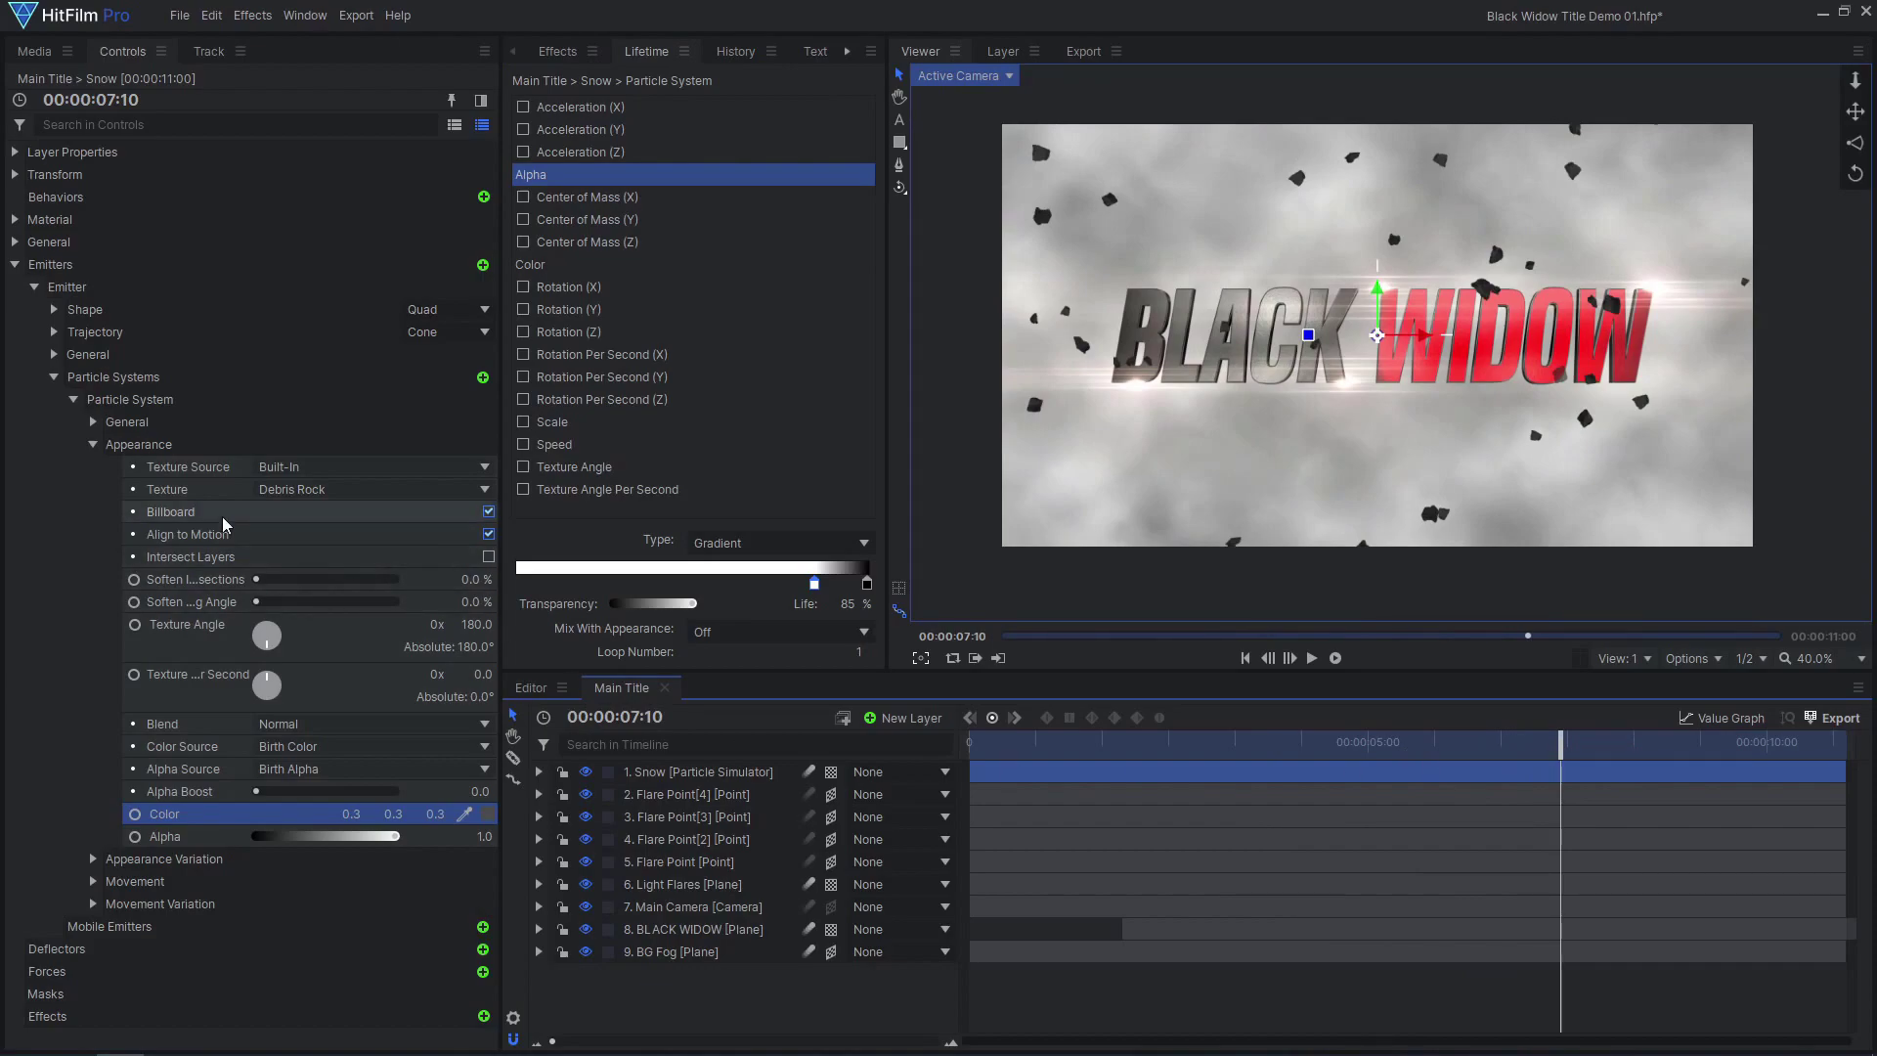
Set particle movement speed to 120 with a speed variation of 60.
click(93, 445)
click(93, 489)
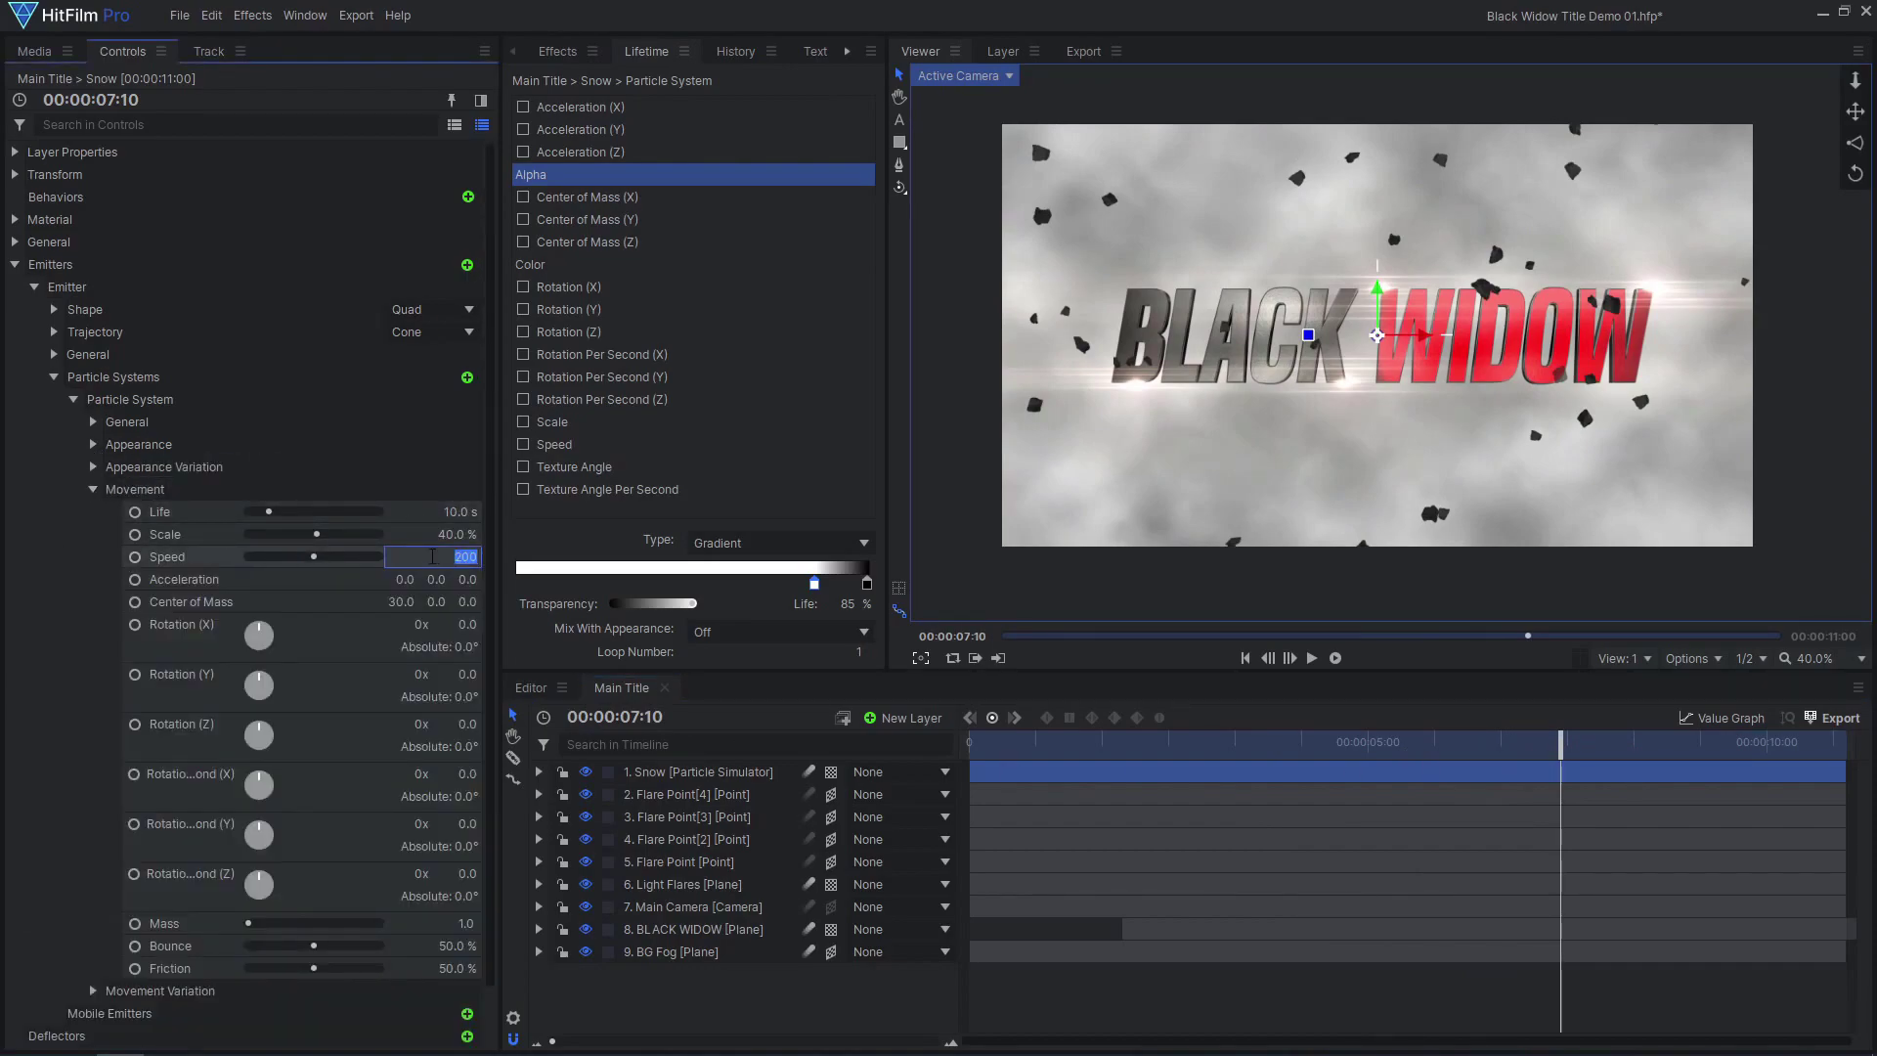
text(120)
key(Return)
click(146, 990)
scroll(157, 978, down, 1)
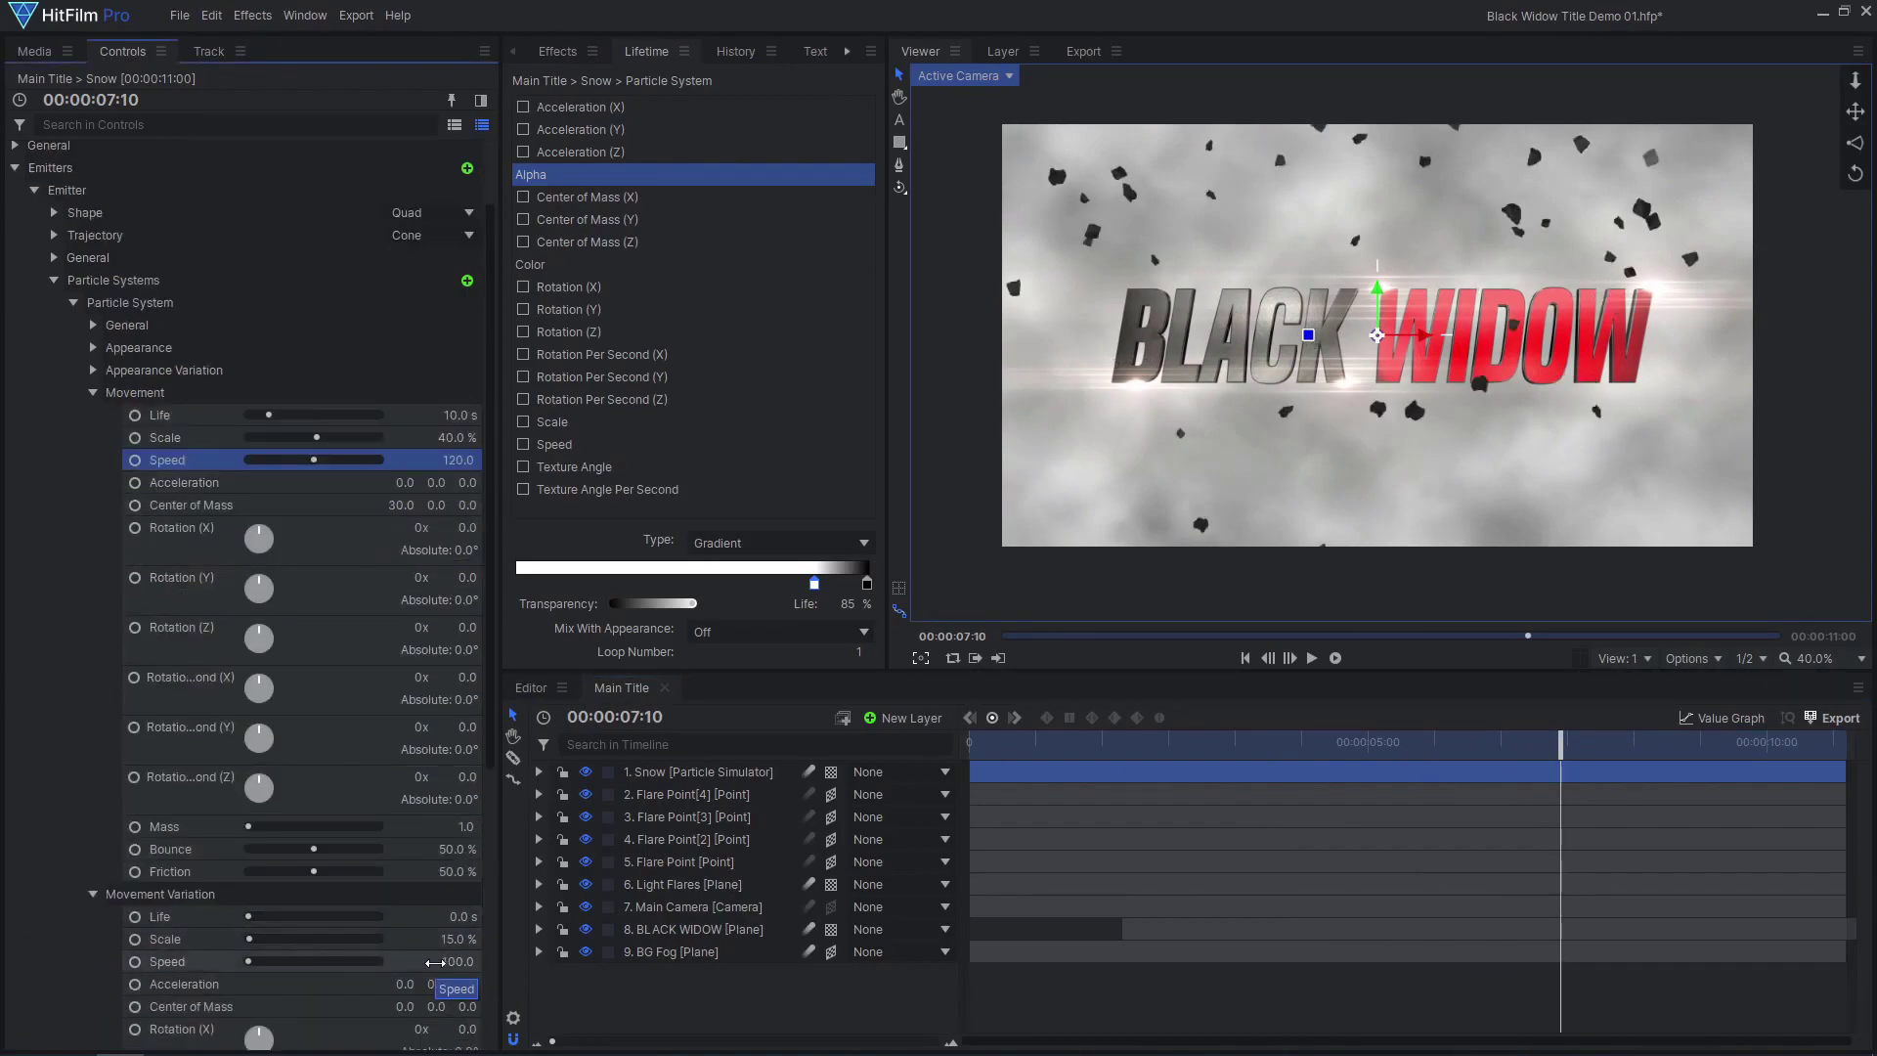
key(Return)
Set particle scale 8%, scale variation 4% and life 12 seconds.
click(431, 437)
text(8)
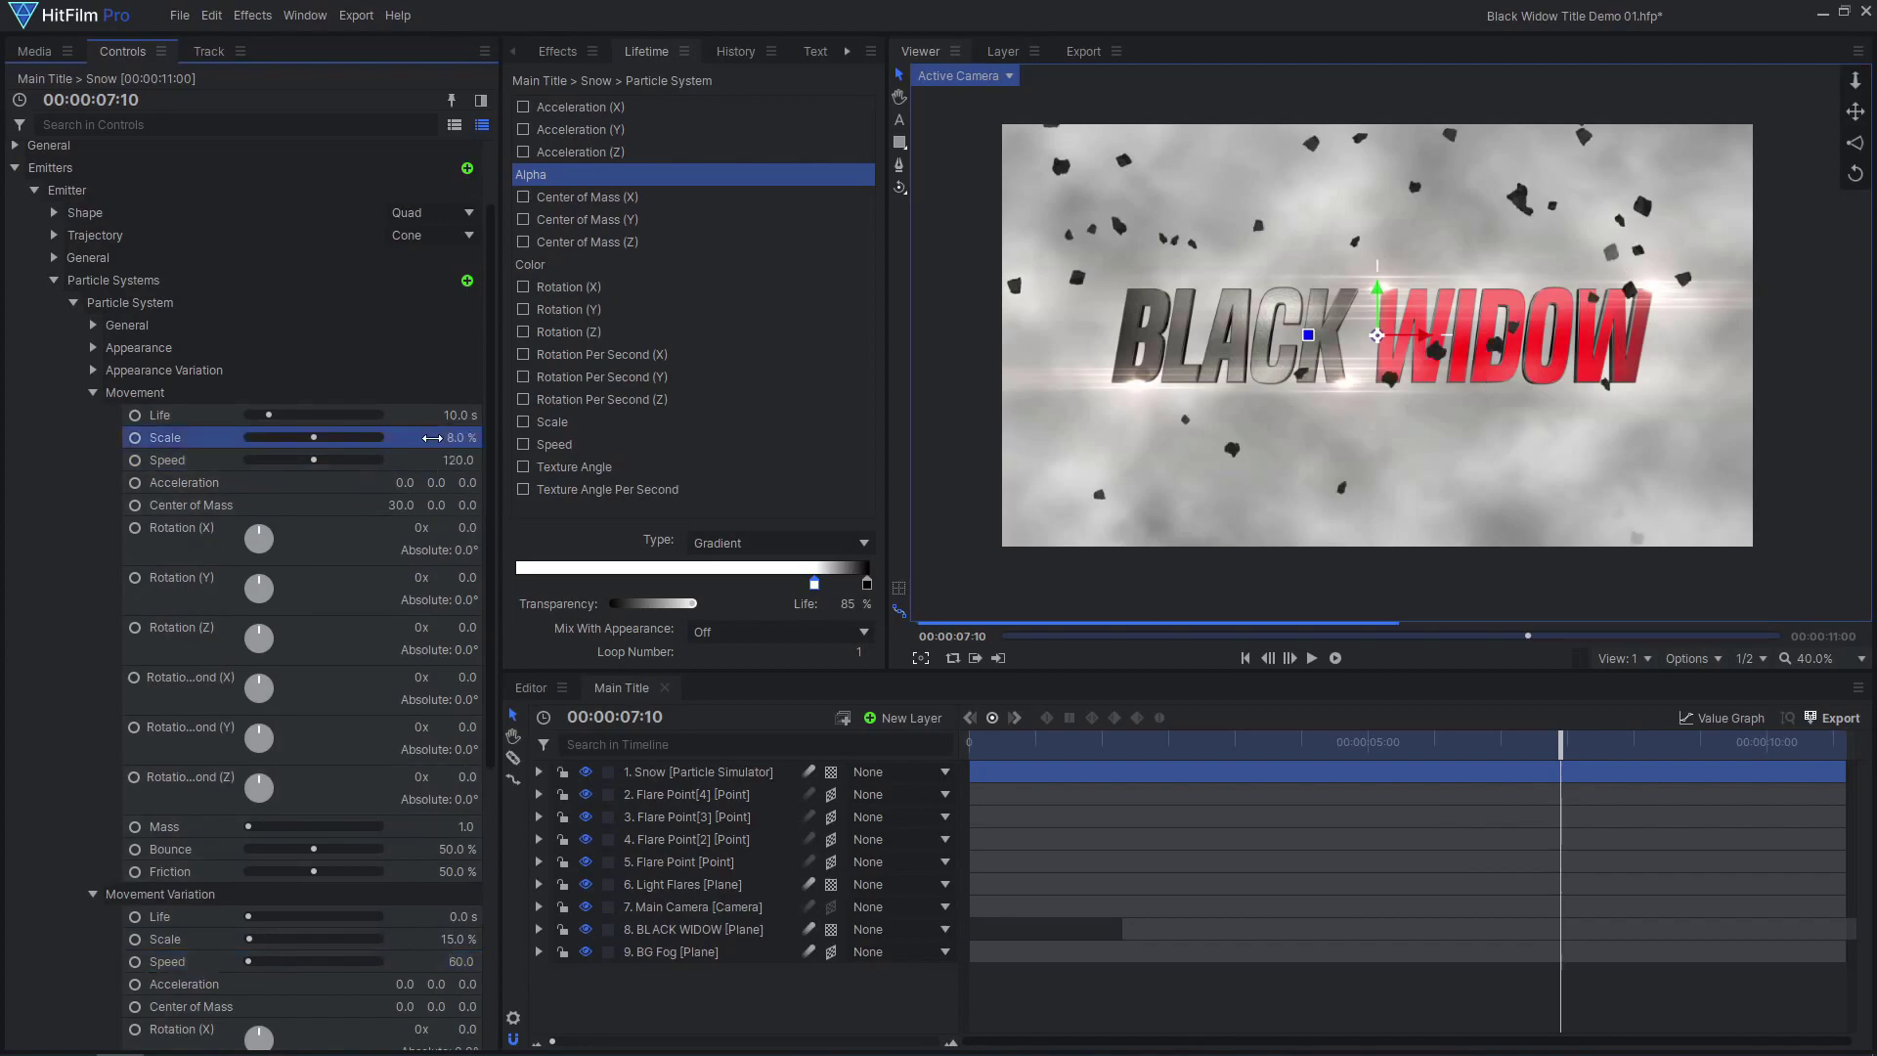
key(Return)
click(452, 939)
text(4)
key(Return)
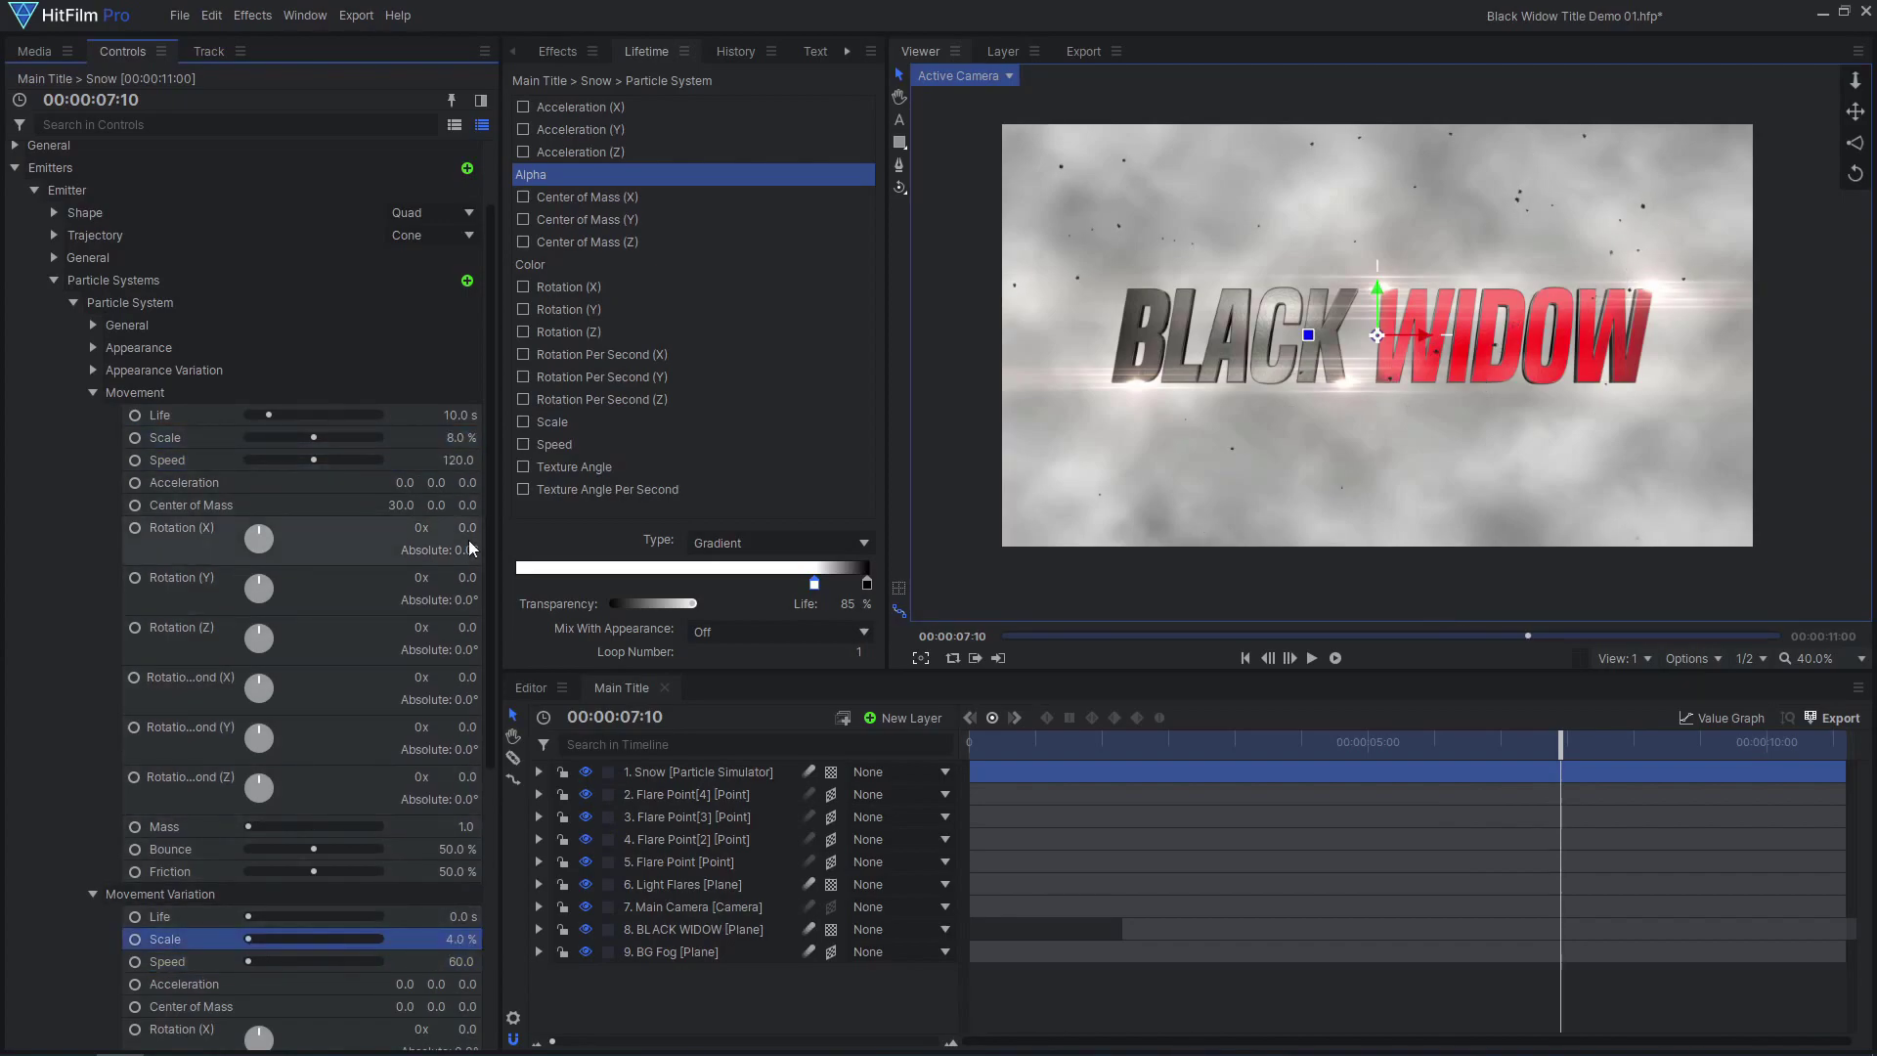
click(442, 416)
text(12)
key(Return)
click(1244, 658)
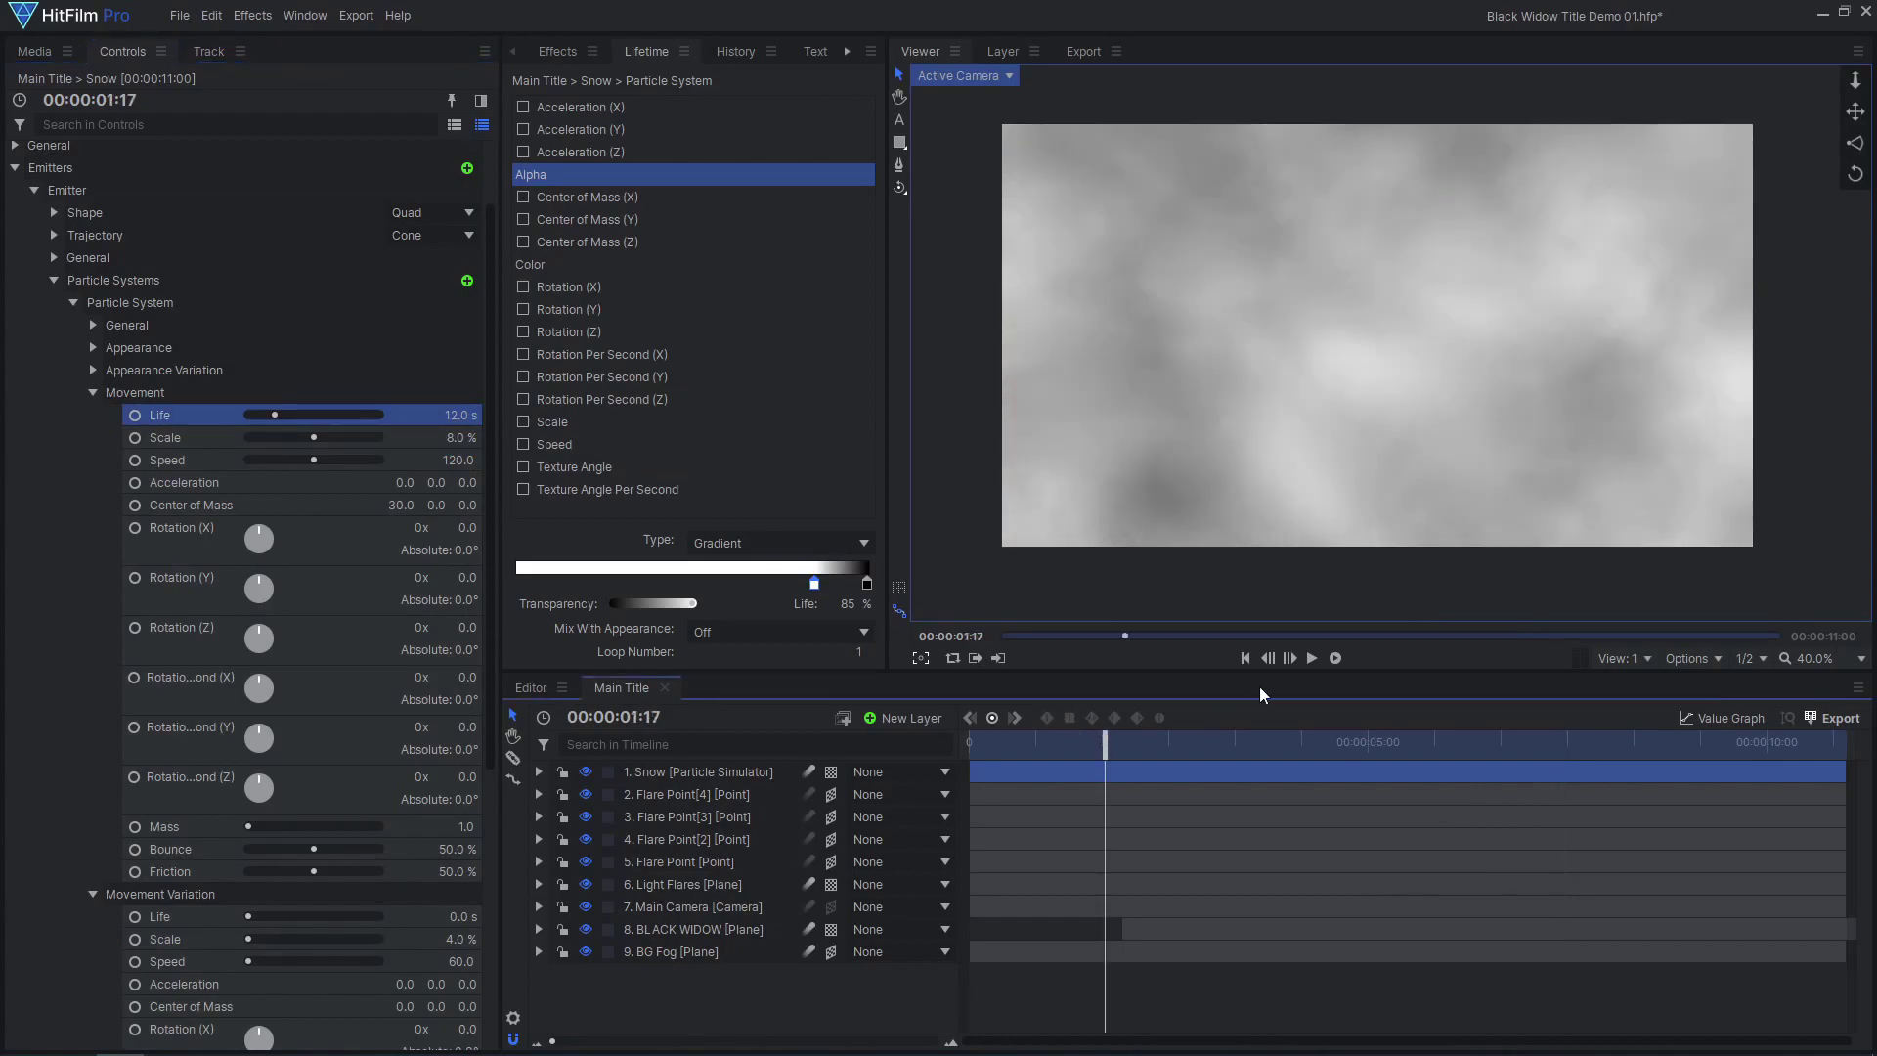
Play back the composition to preview the falling particles.
click(1312, 658)
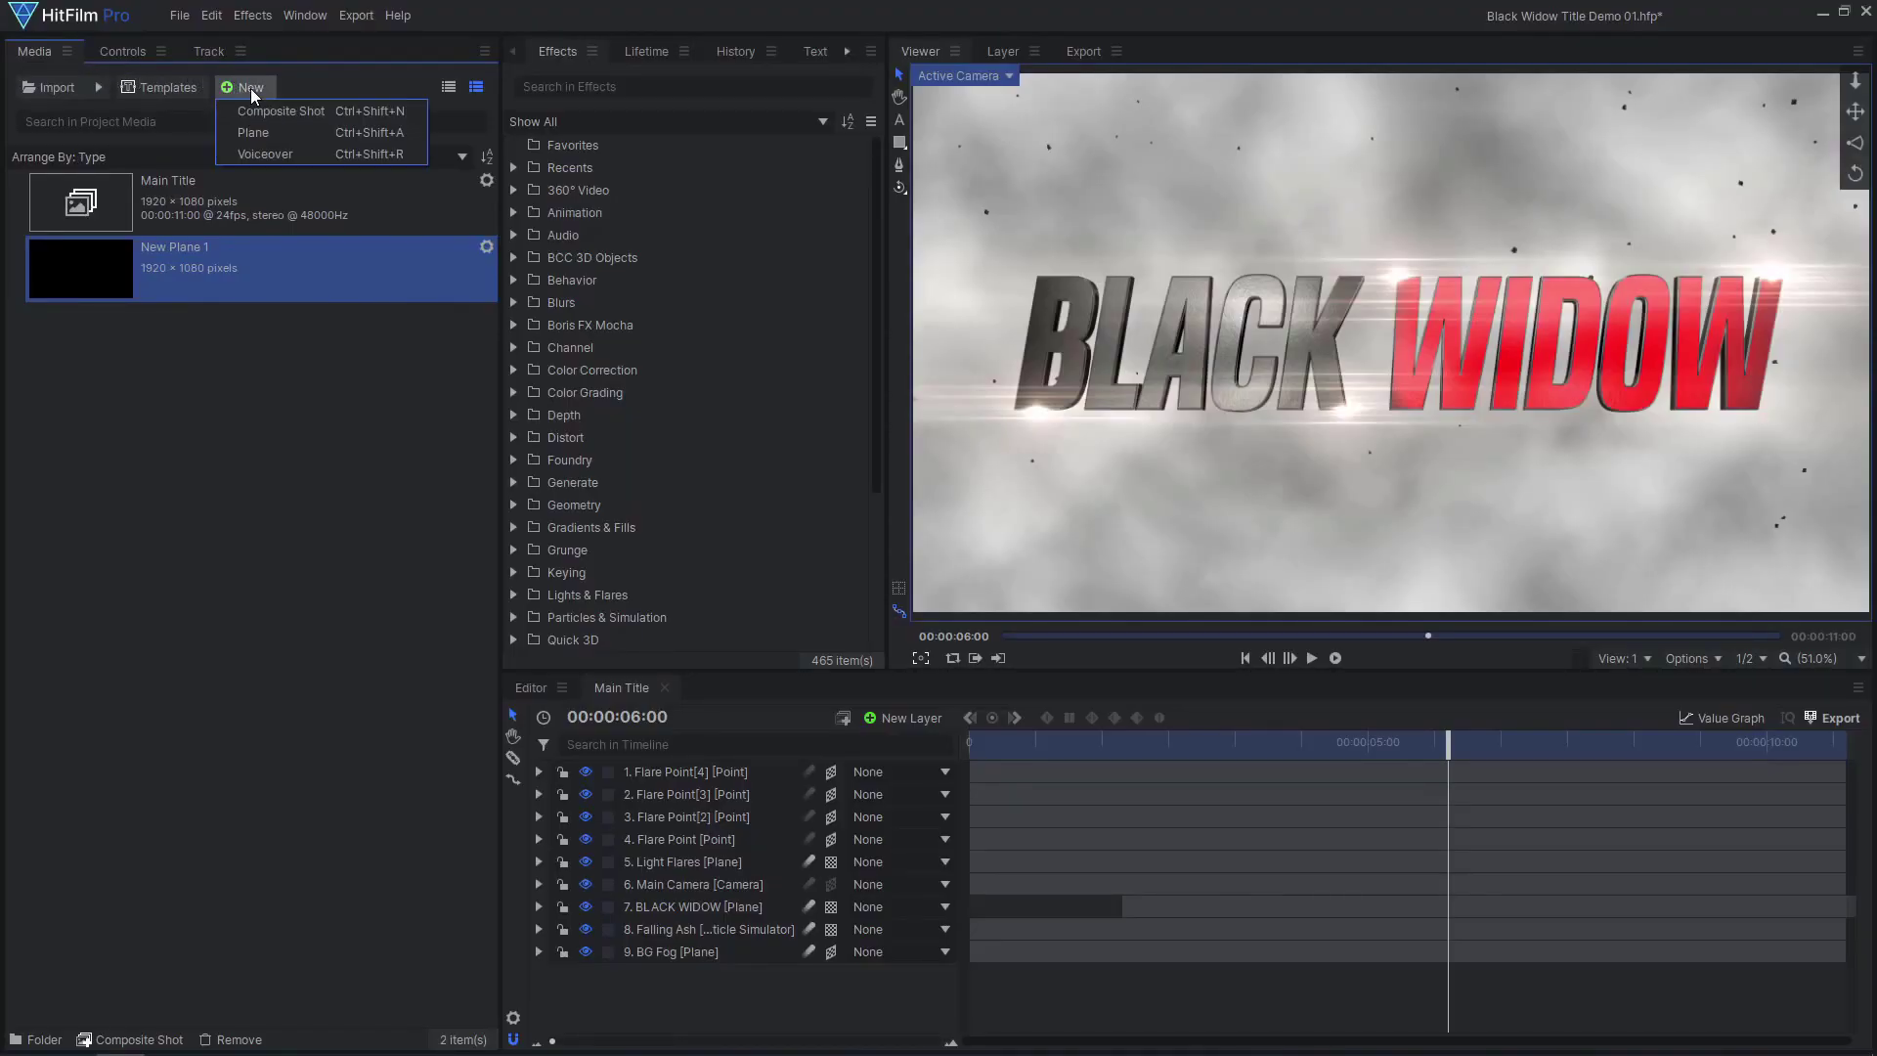
Create a Hallway composite shot with a 4096×1080 plane, fitted in the viewer.
click(285, 111)
text(Hallway)
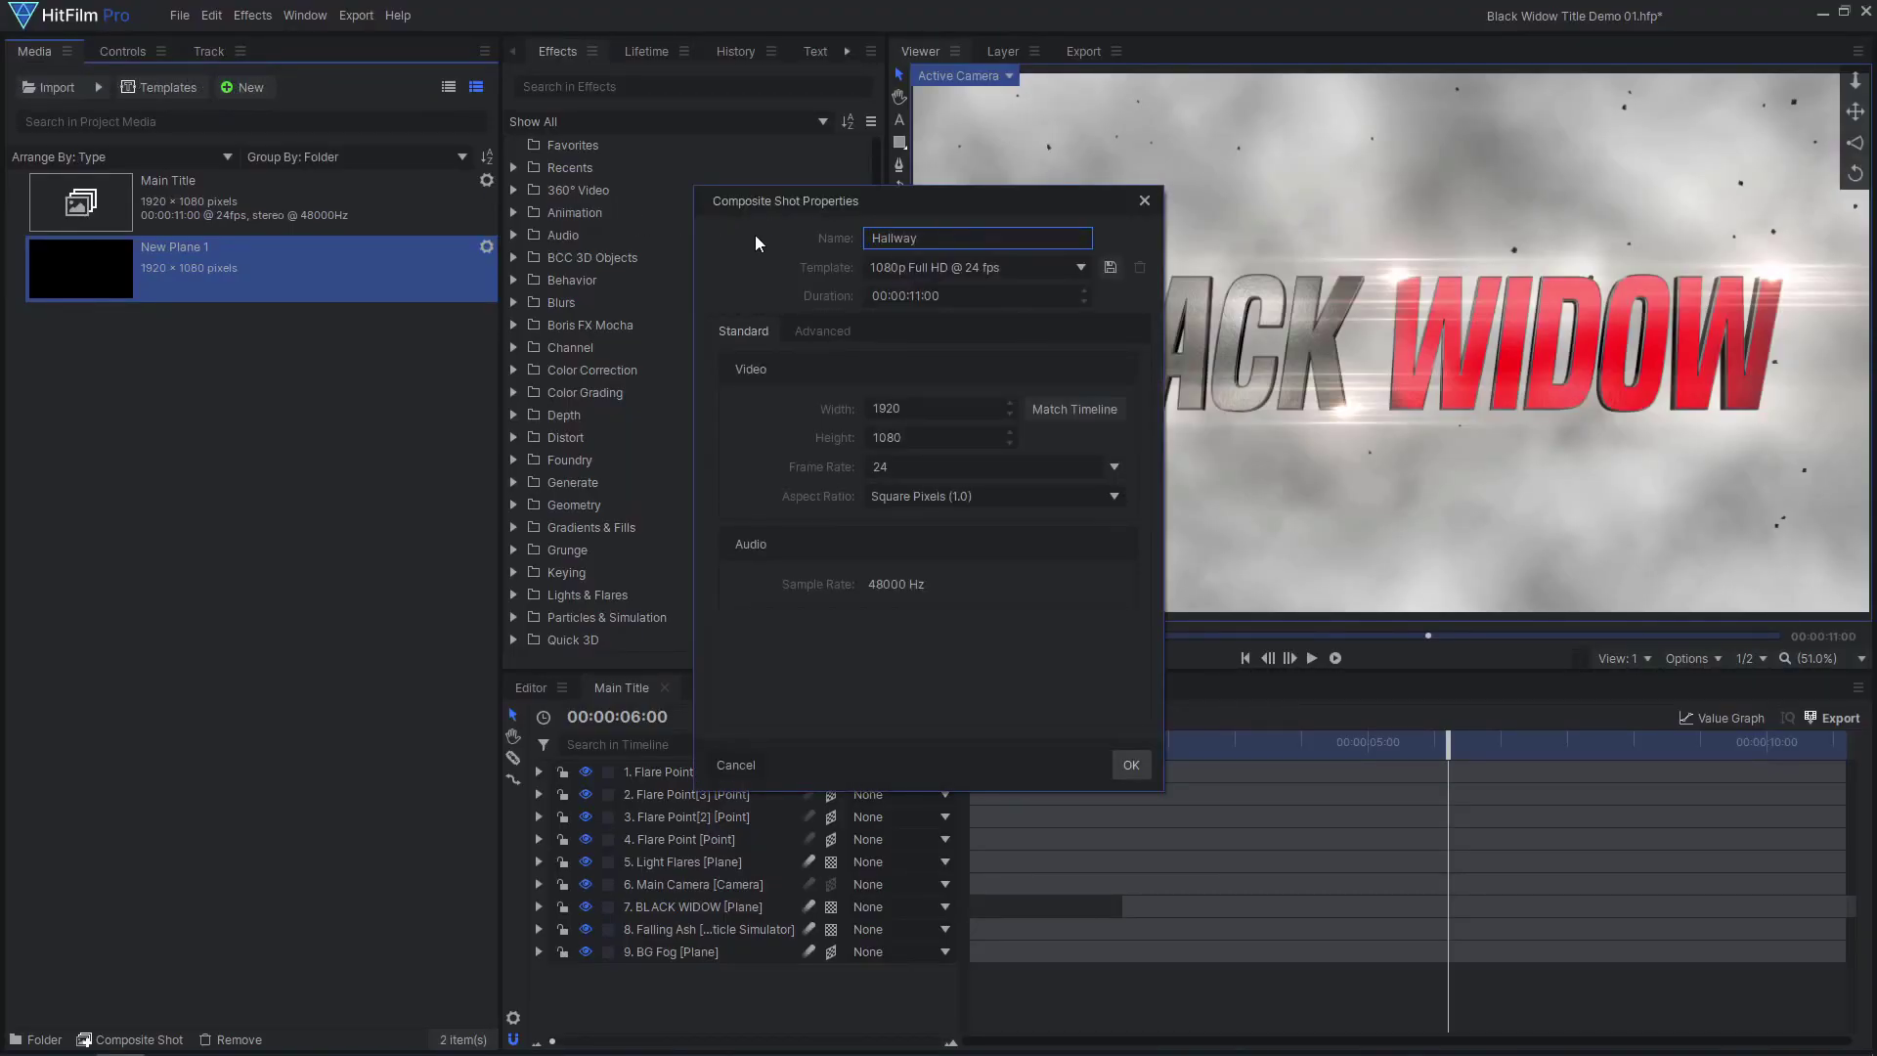
key(Return)
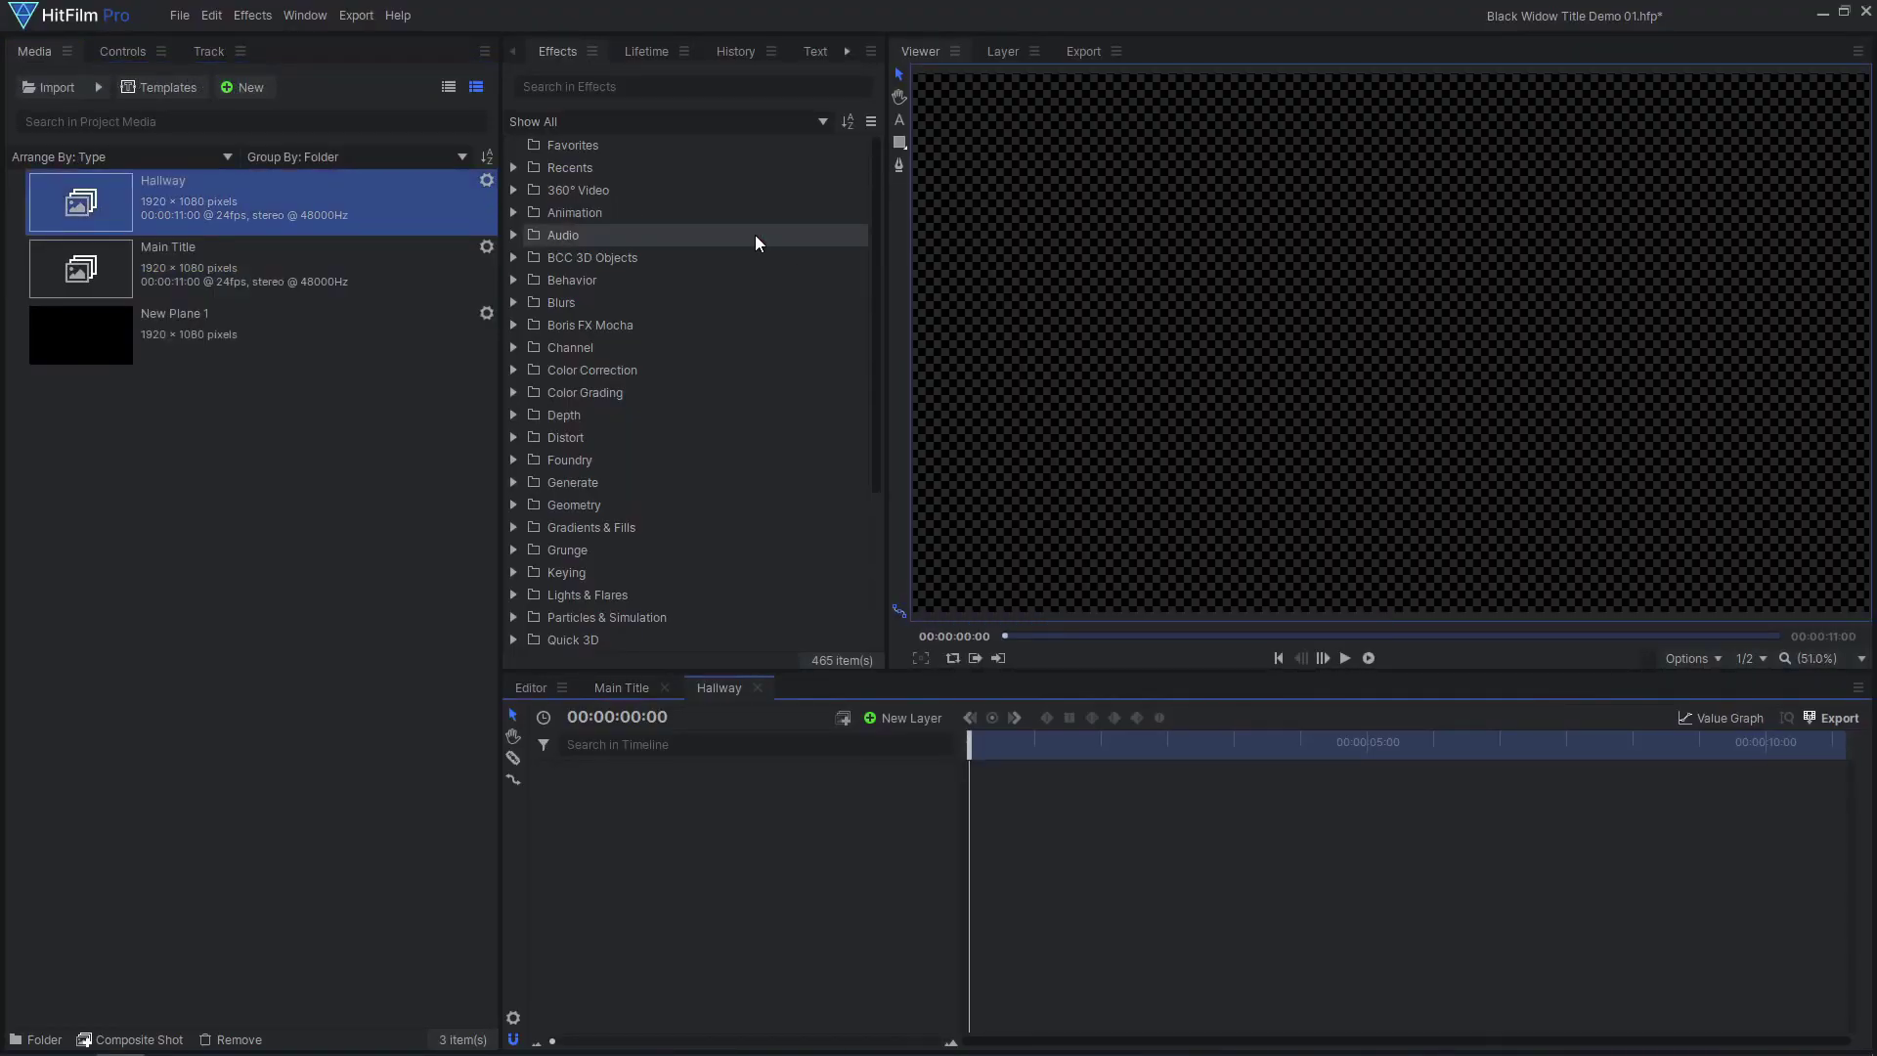
click(905, 717)
click(917, 740)
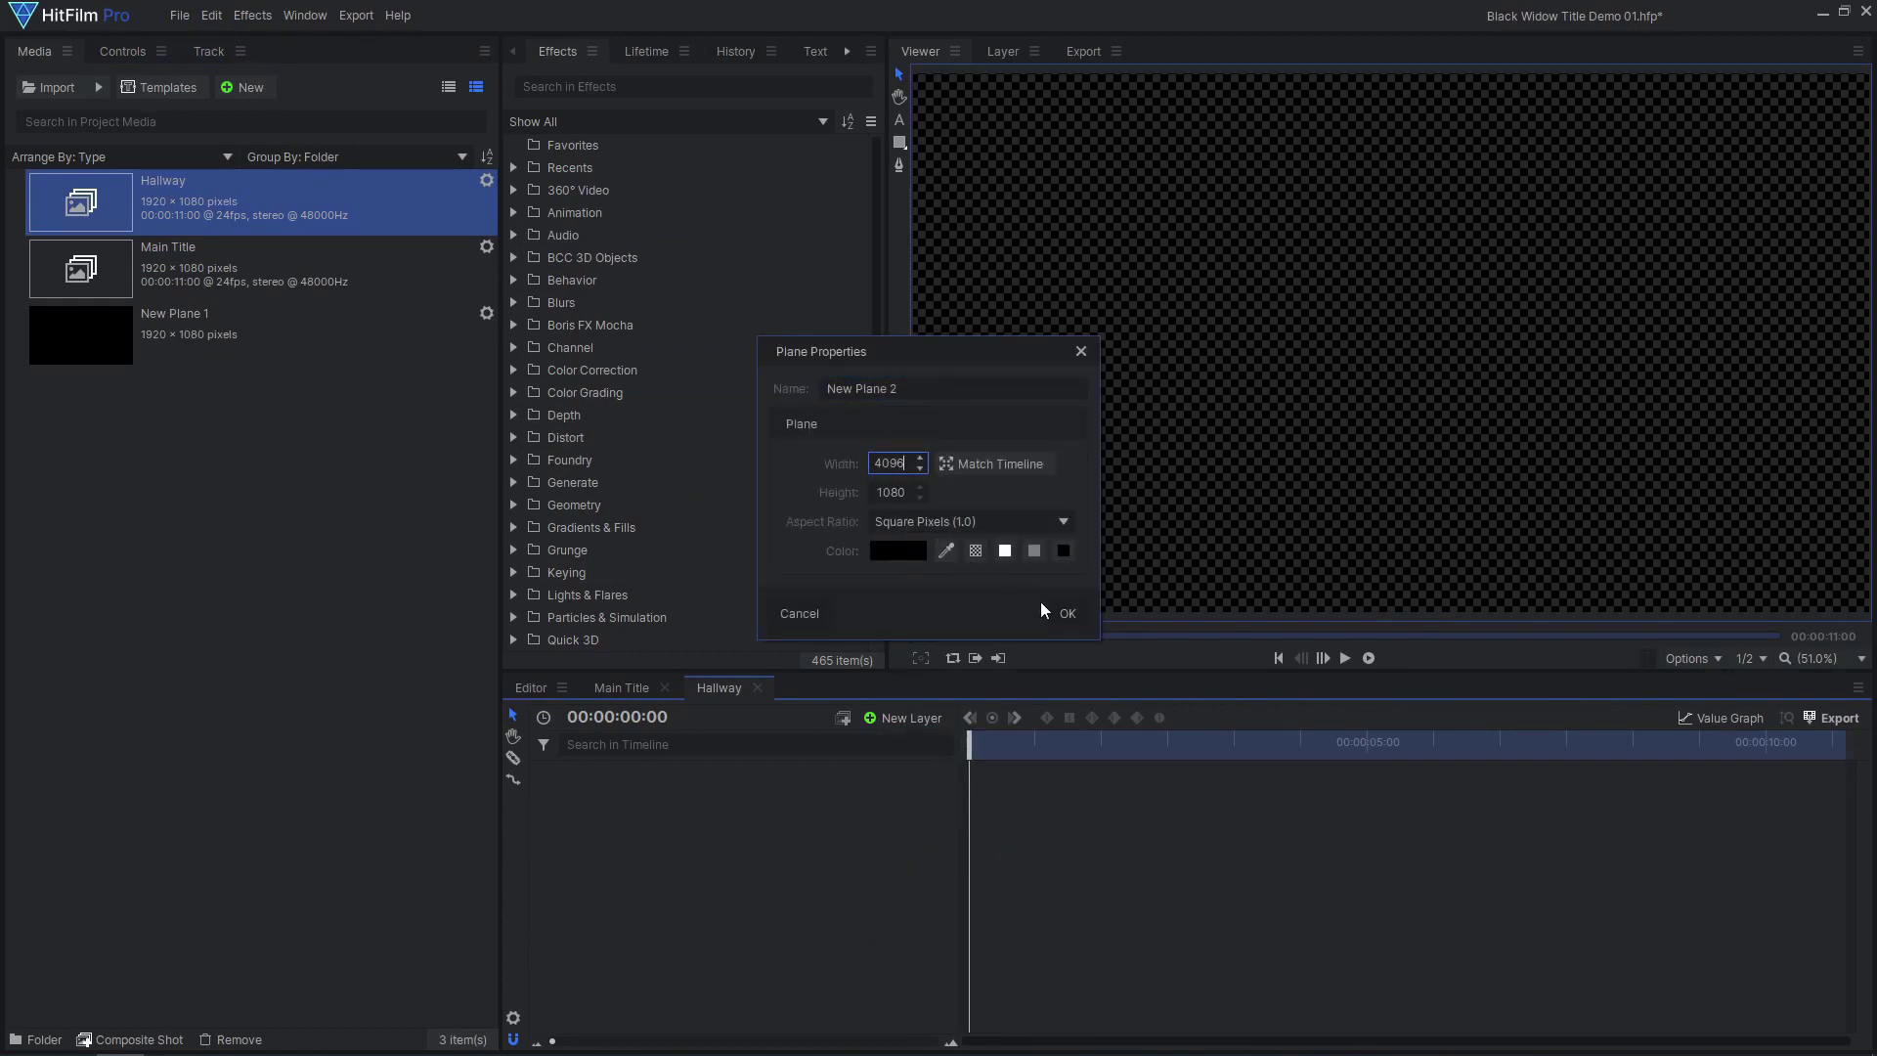
click(1065, 613)
scroll(1217, 513, down, 5)
click(1810, 659)
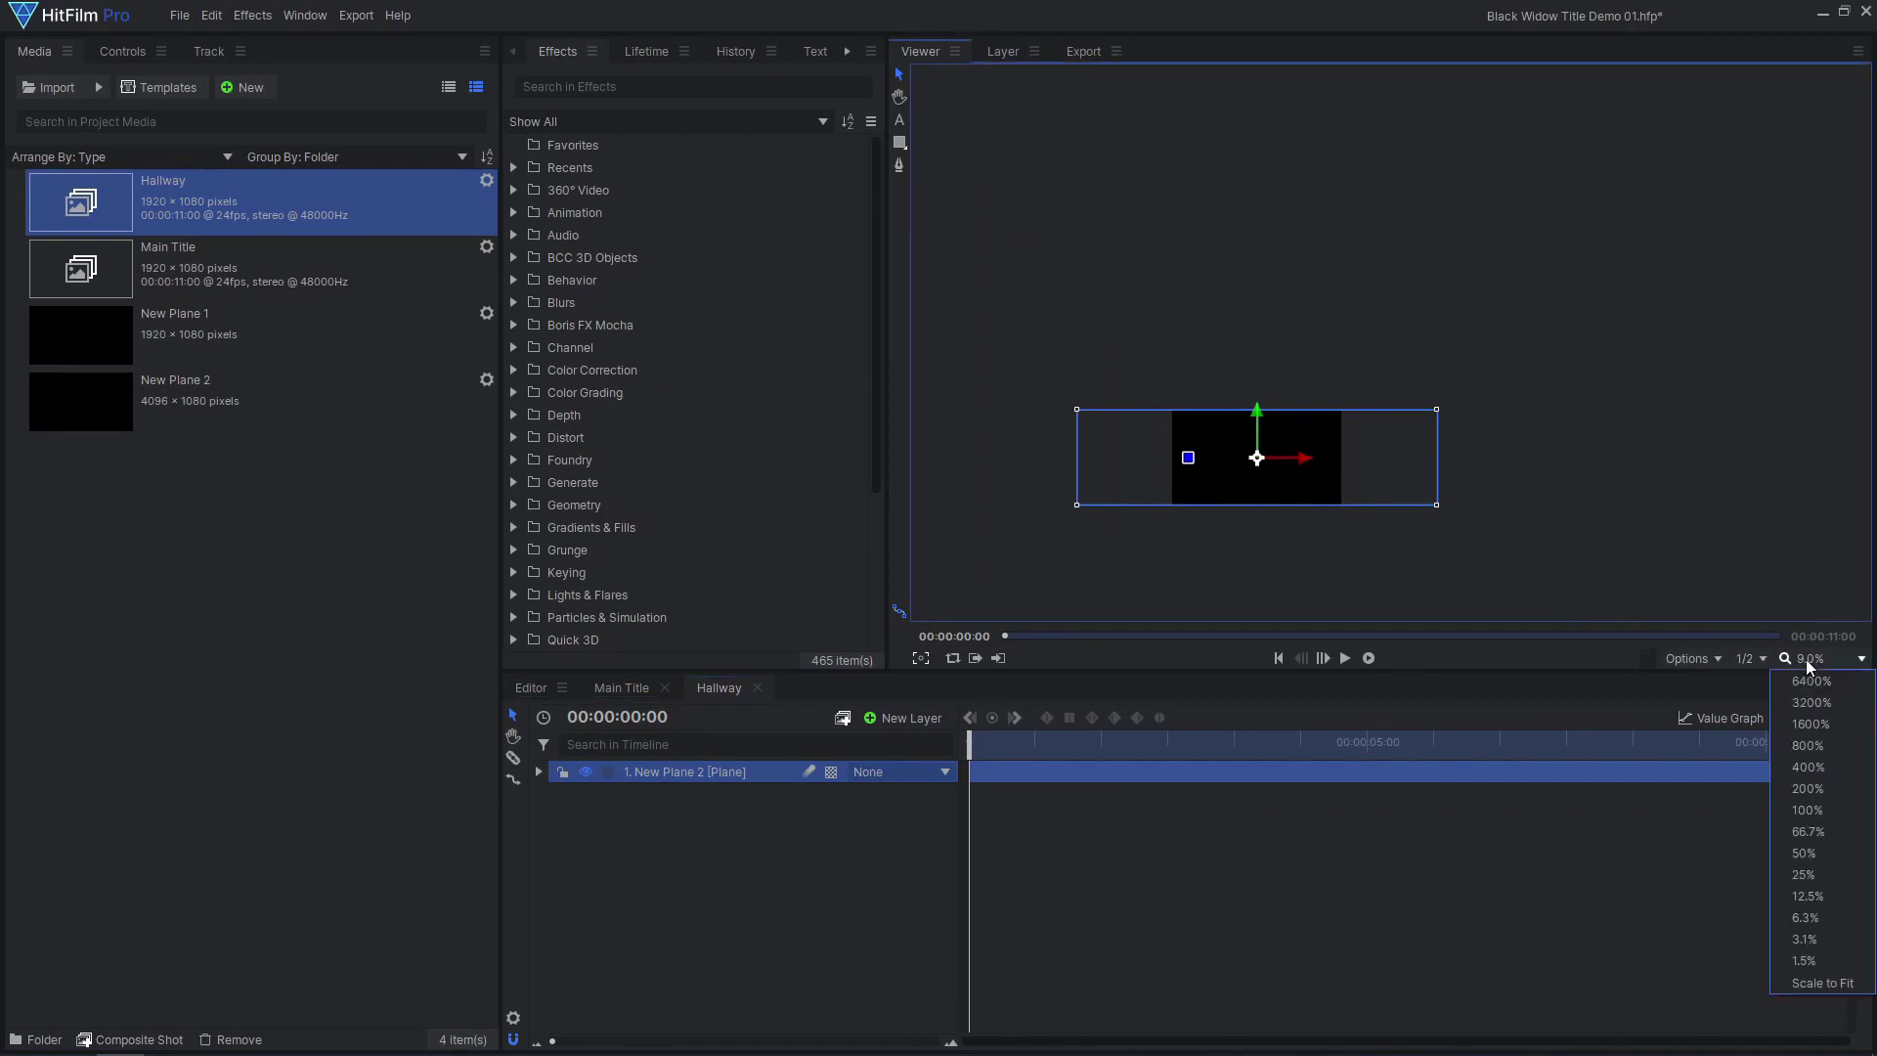
click(1823, 983)
Apply the Grid effect to New Plane 2 and invert it into white panels.
click(125, 49)
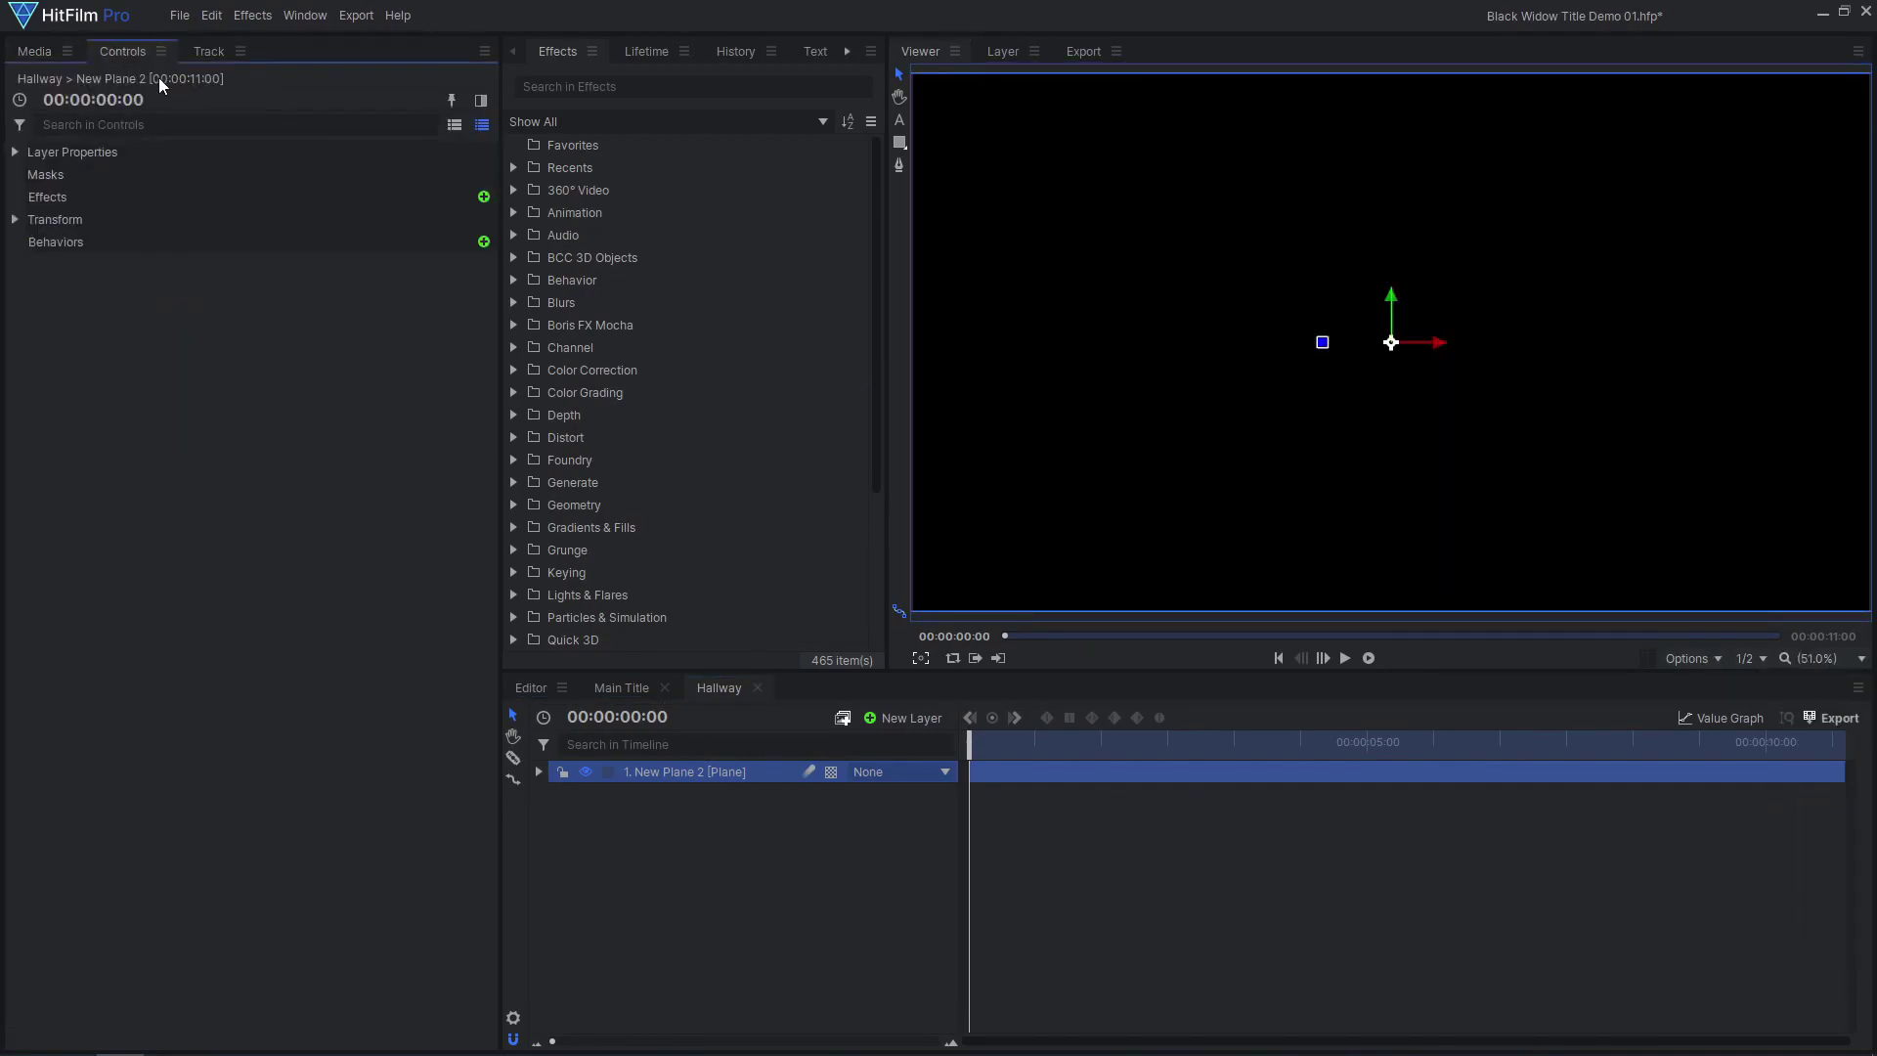
click(484, 197)
text(grid)
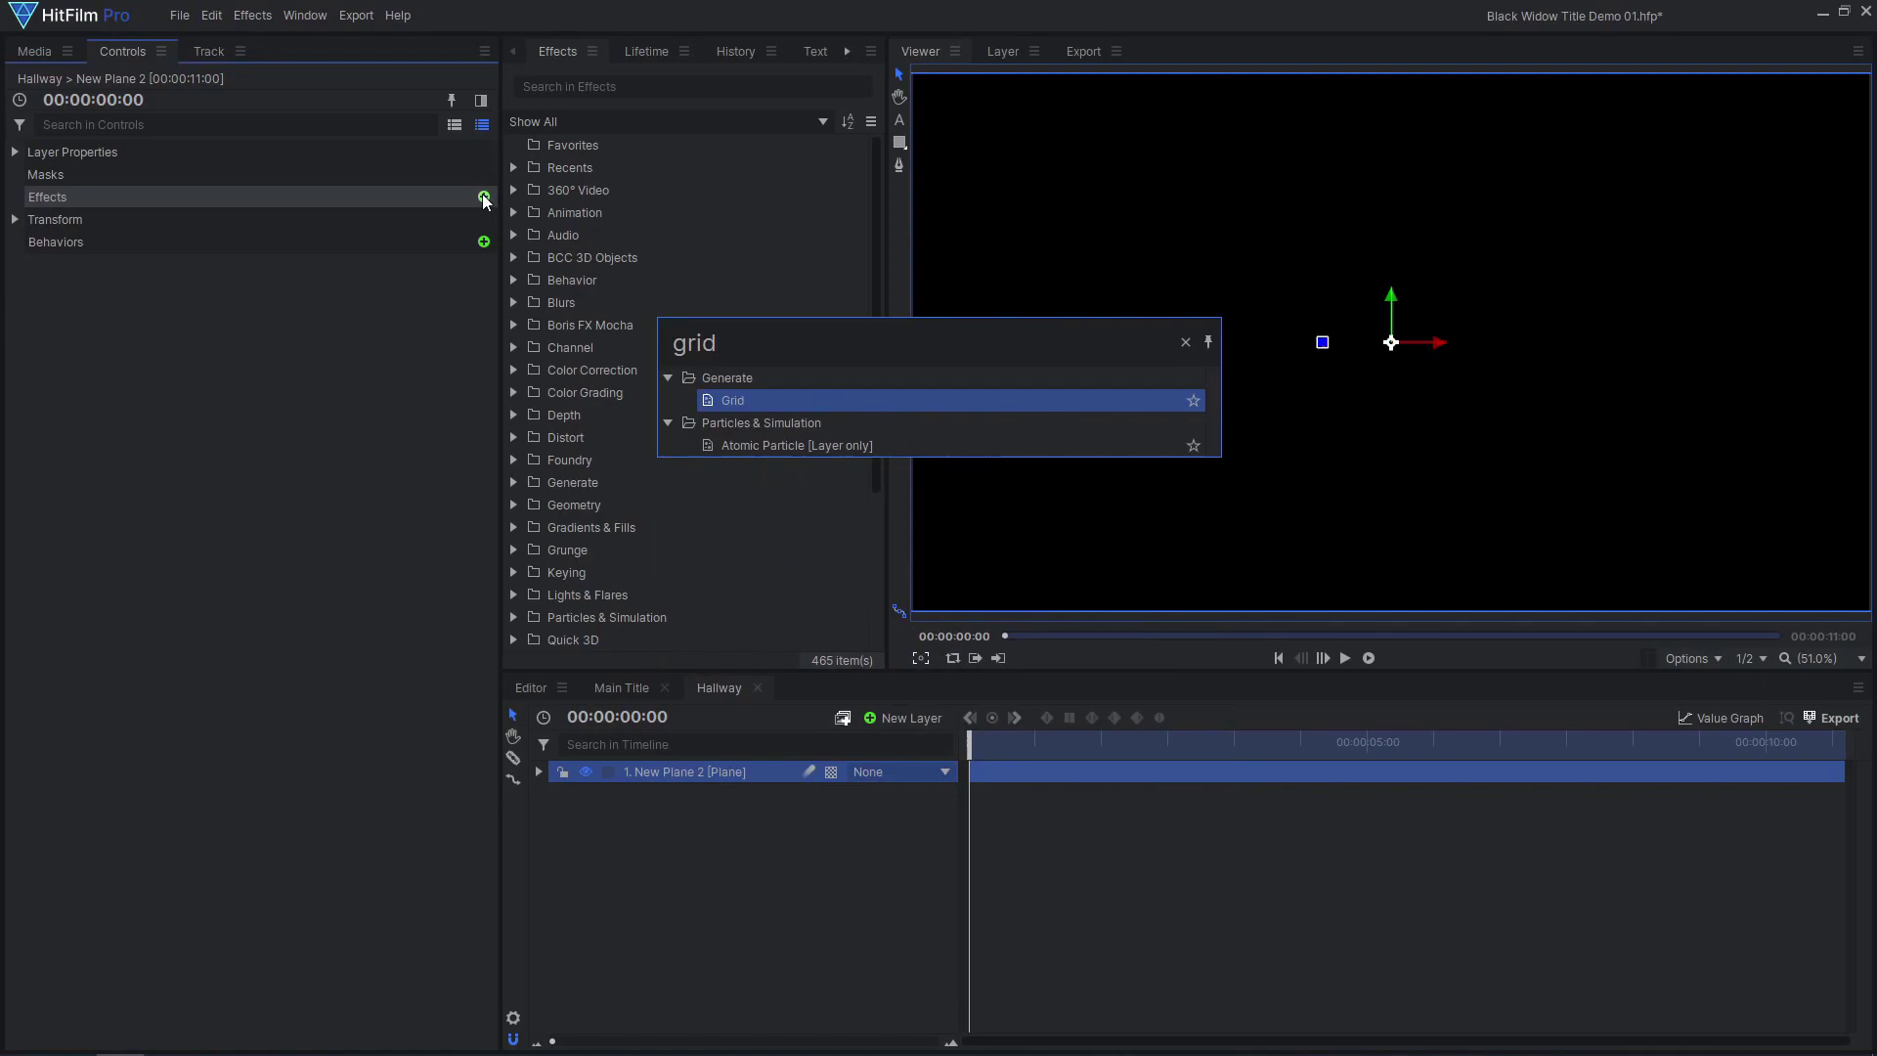
key(Return)
click(34, 220)
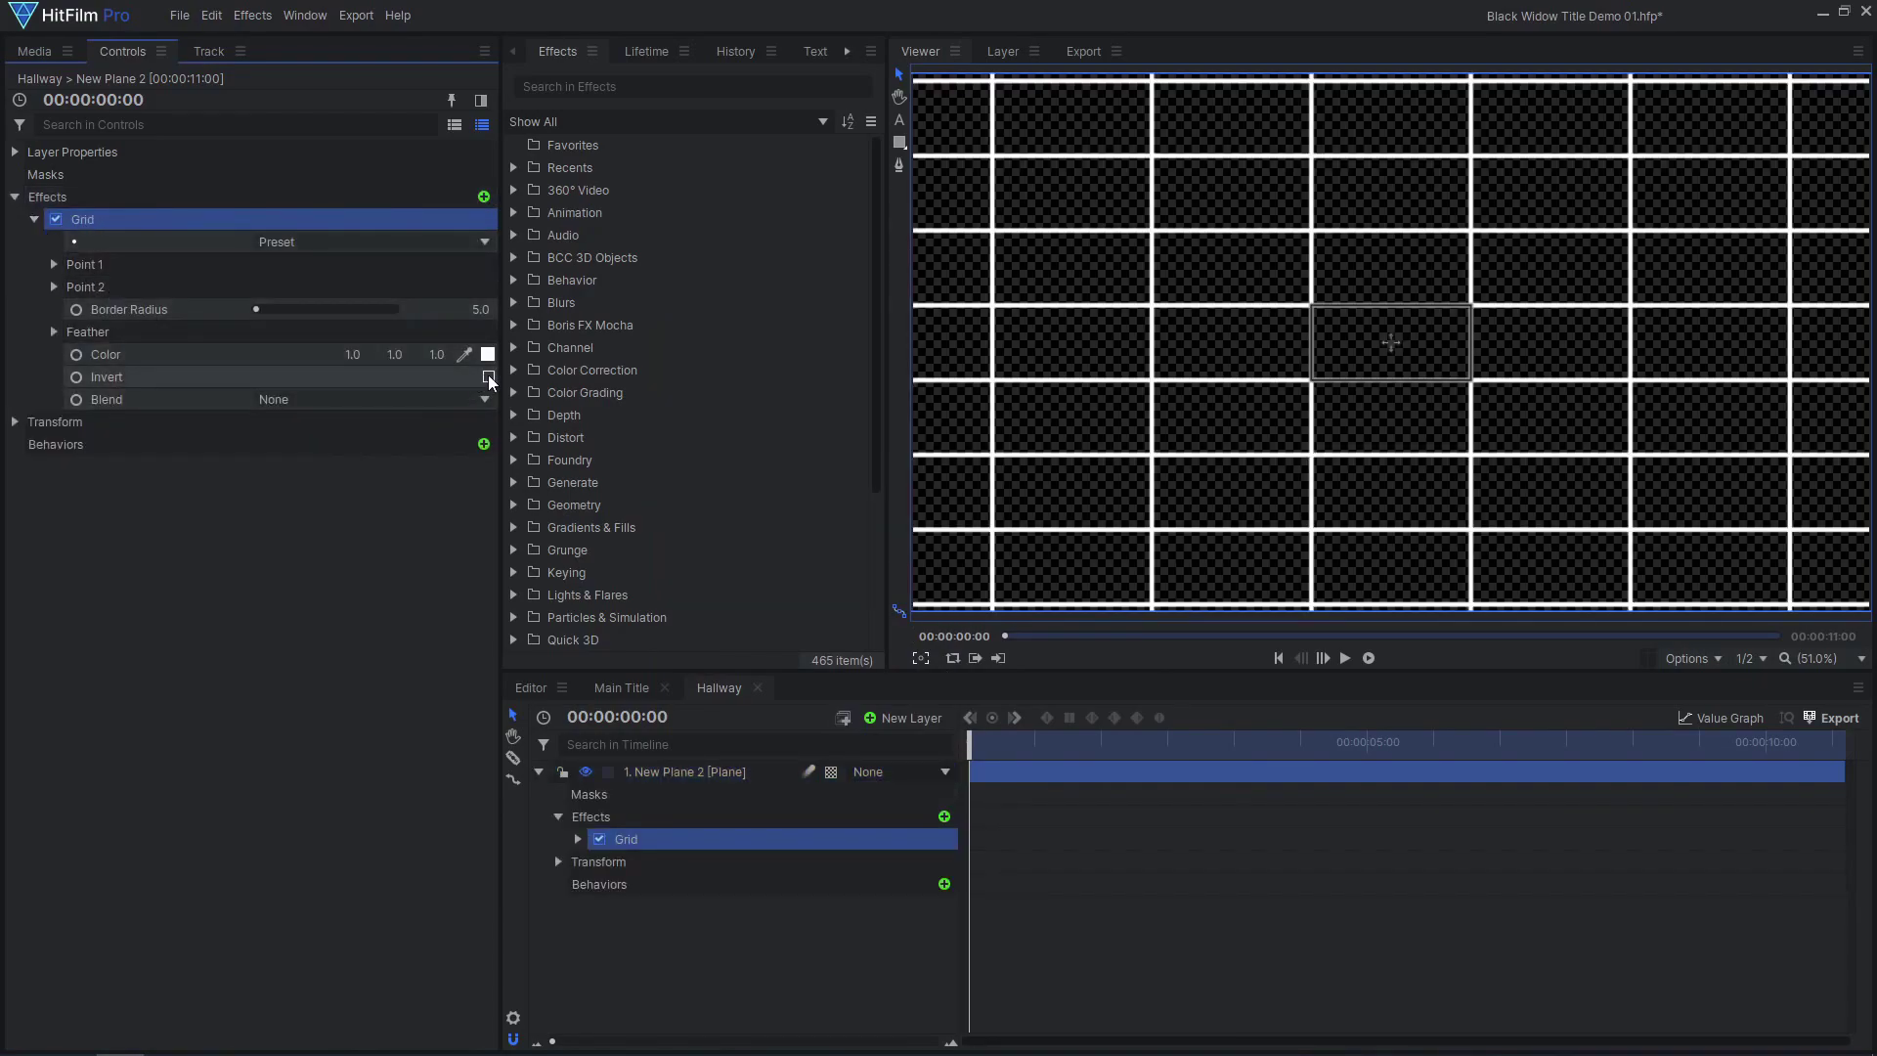
click(487, 376)
click(54, 332)
click(475, 352)
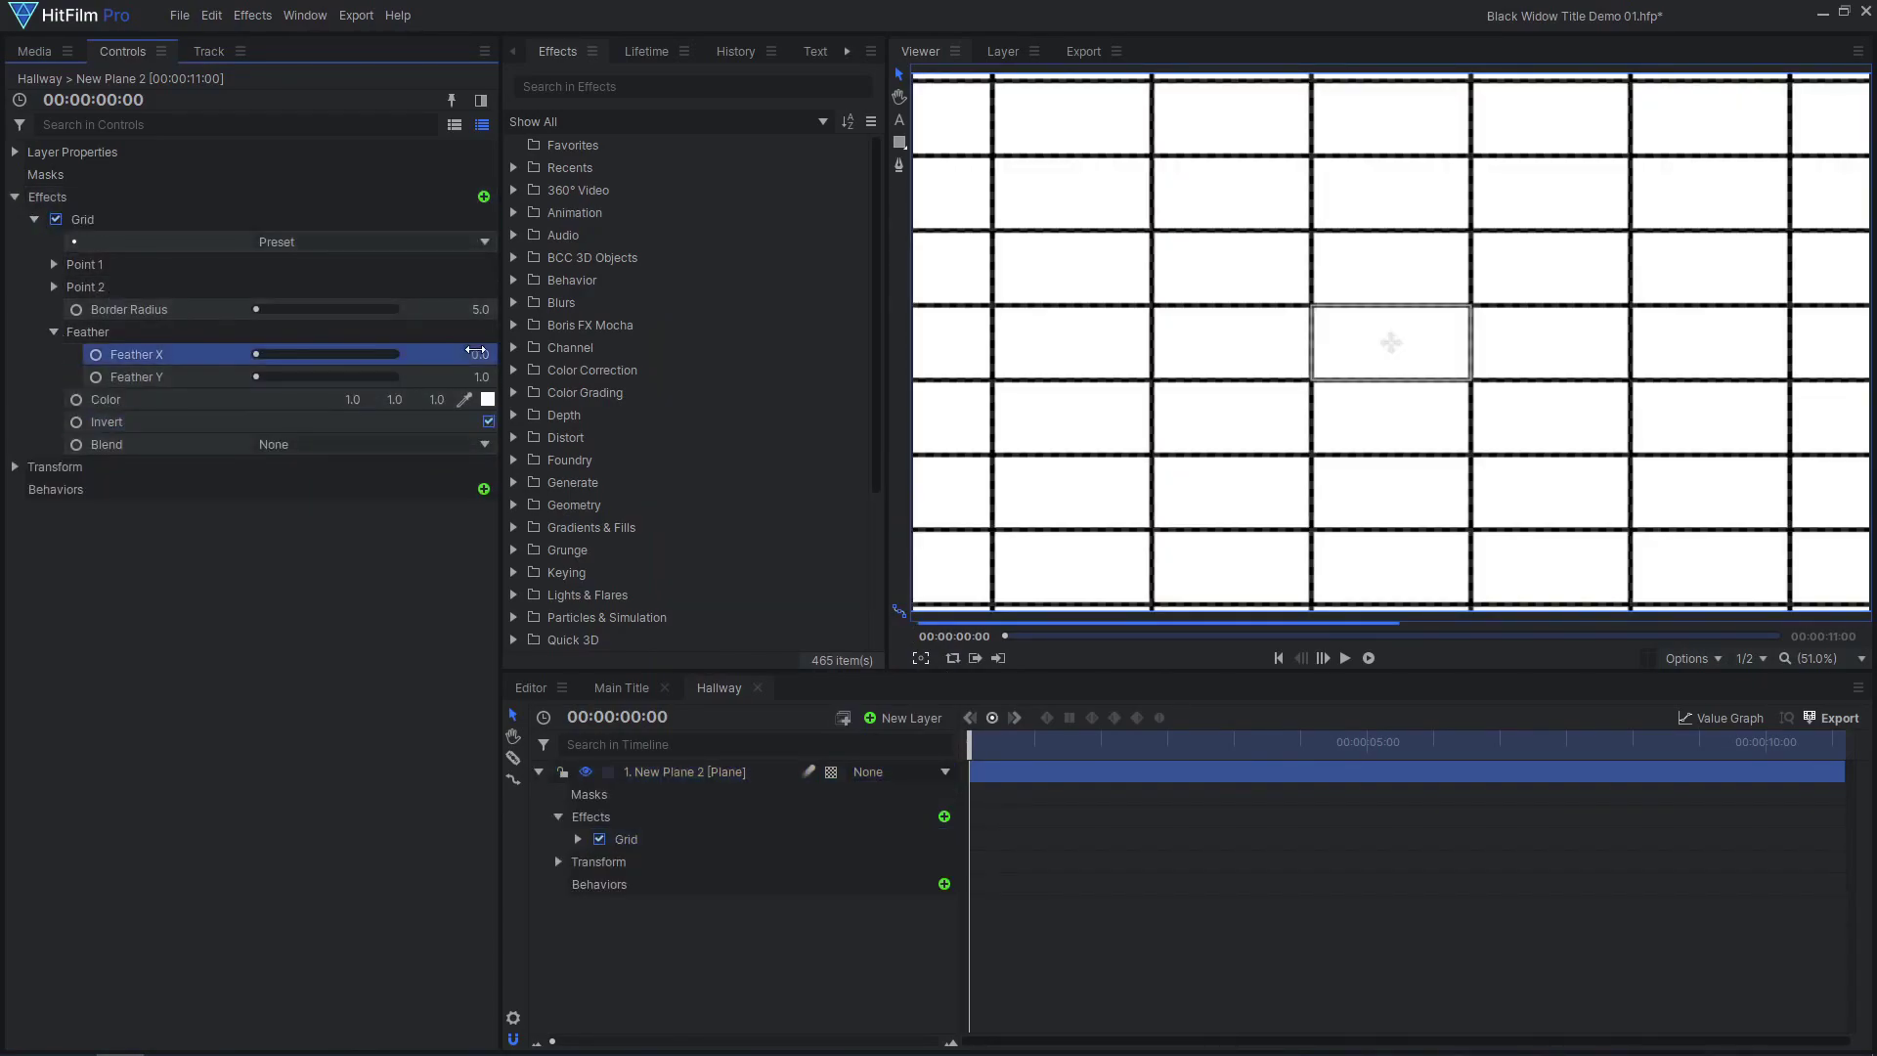
click(54, 332)
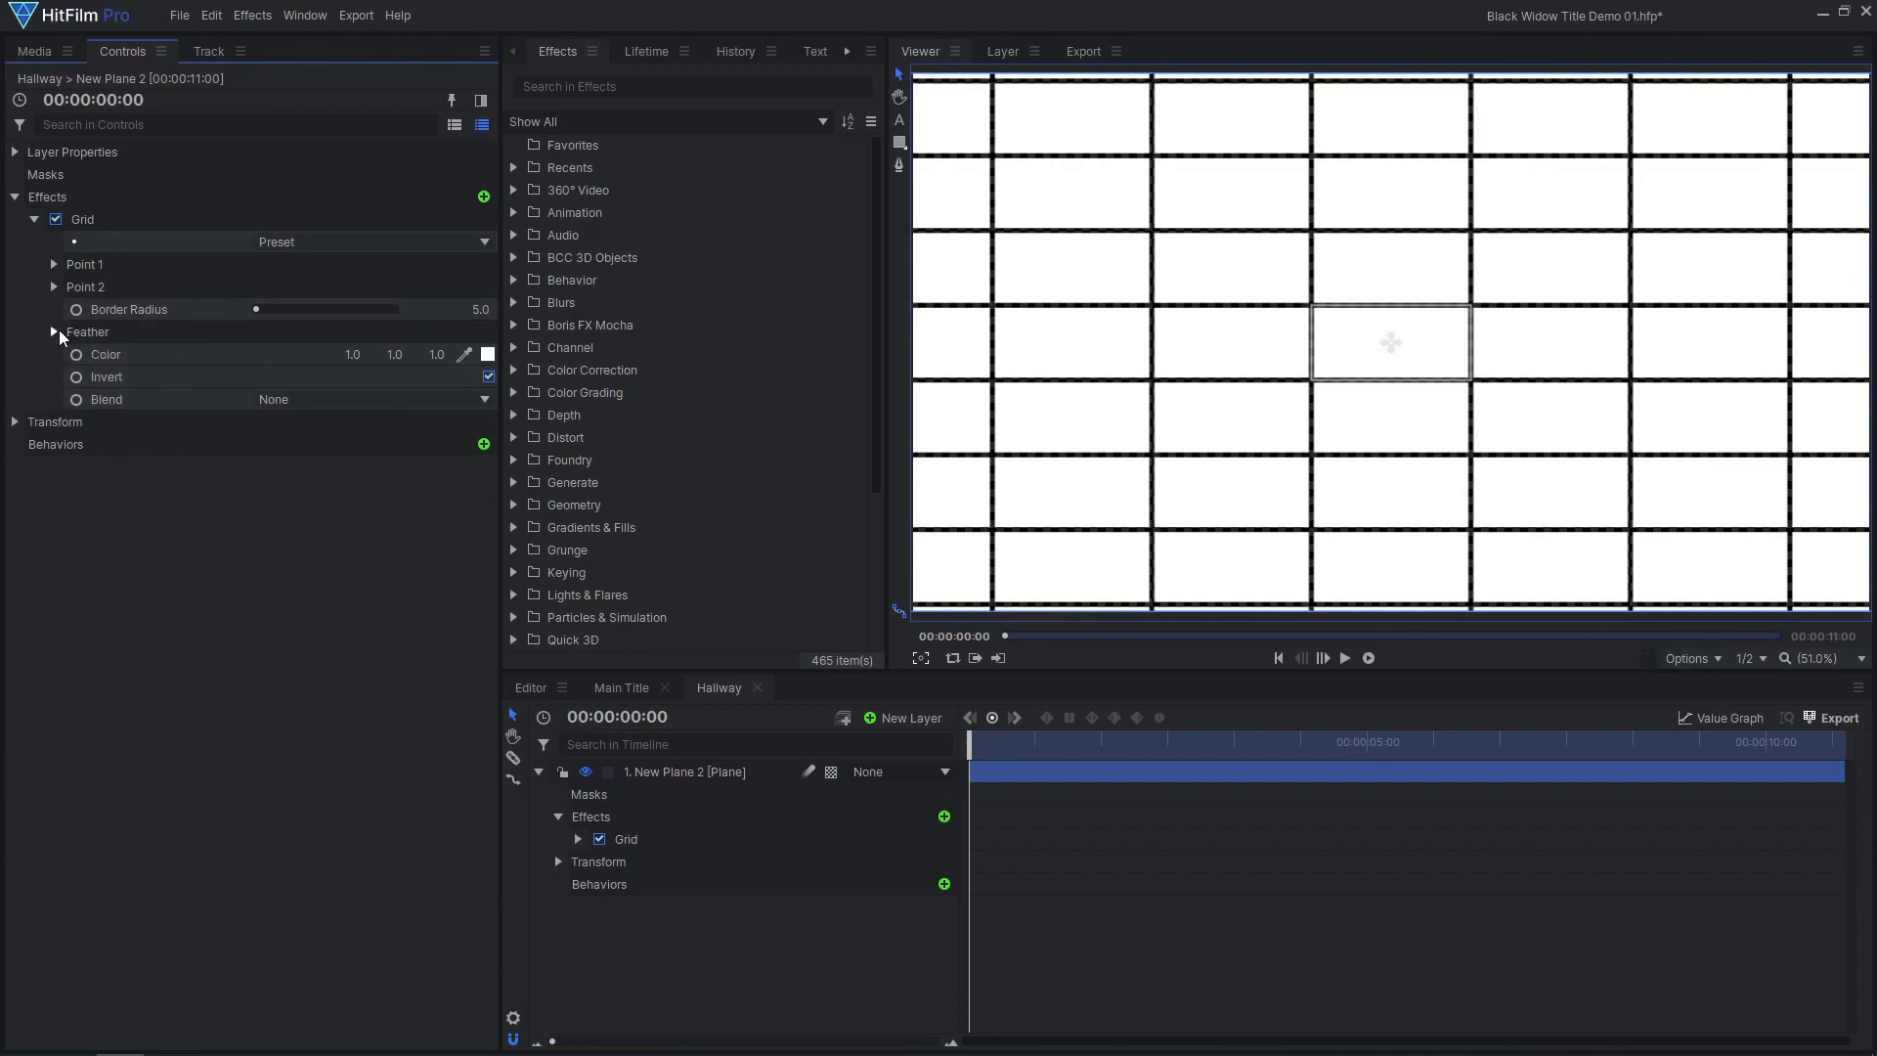
Enlarge the grid cells, set border radius 8 and blend mode Normal.
scroll(1222, 389, down, 3)
drag(1271, 390, 1271, 479)
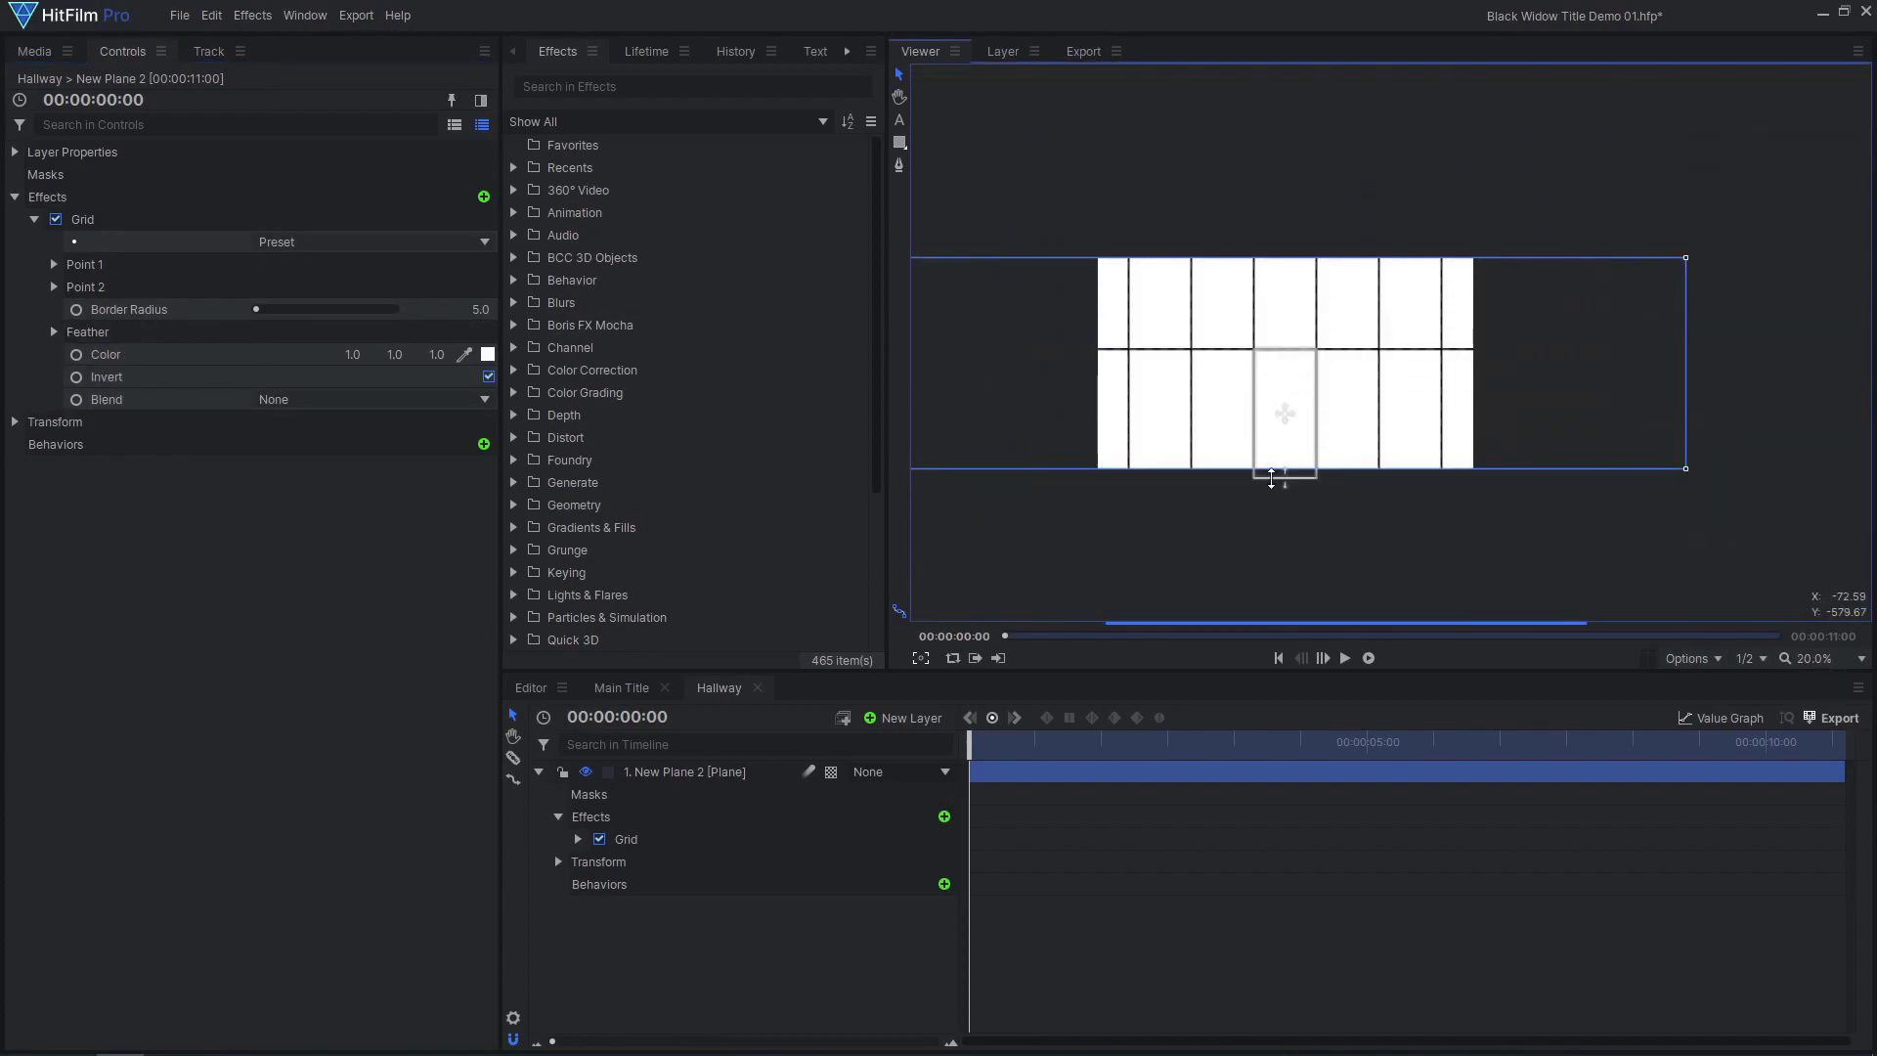
drag(1315, 376, 1348, 383)
click(479, 309)
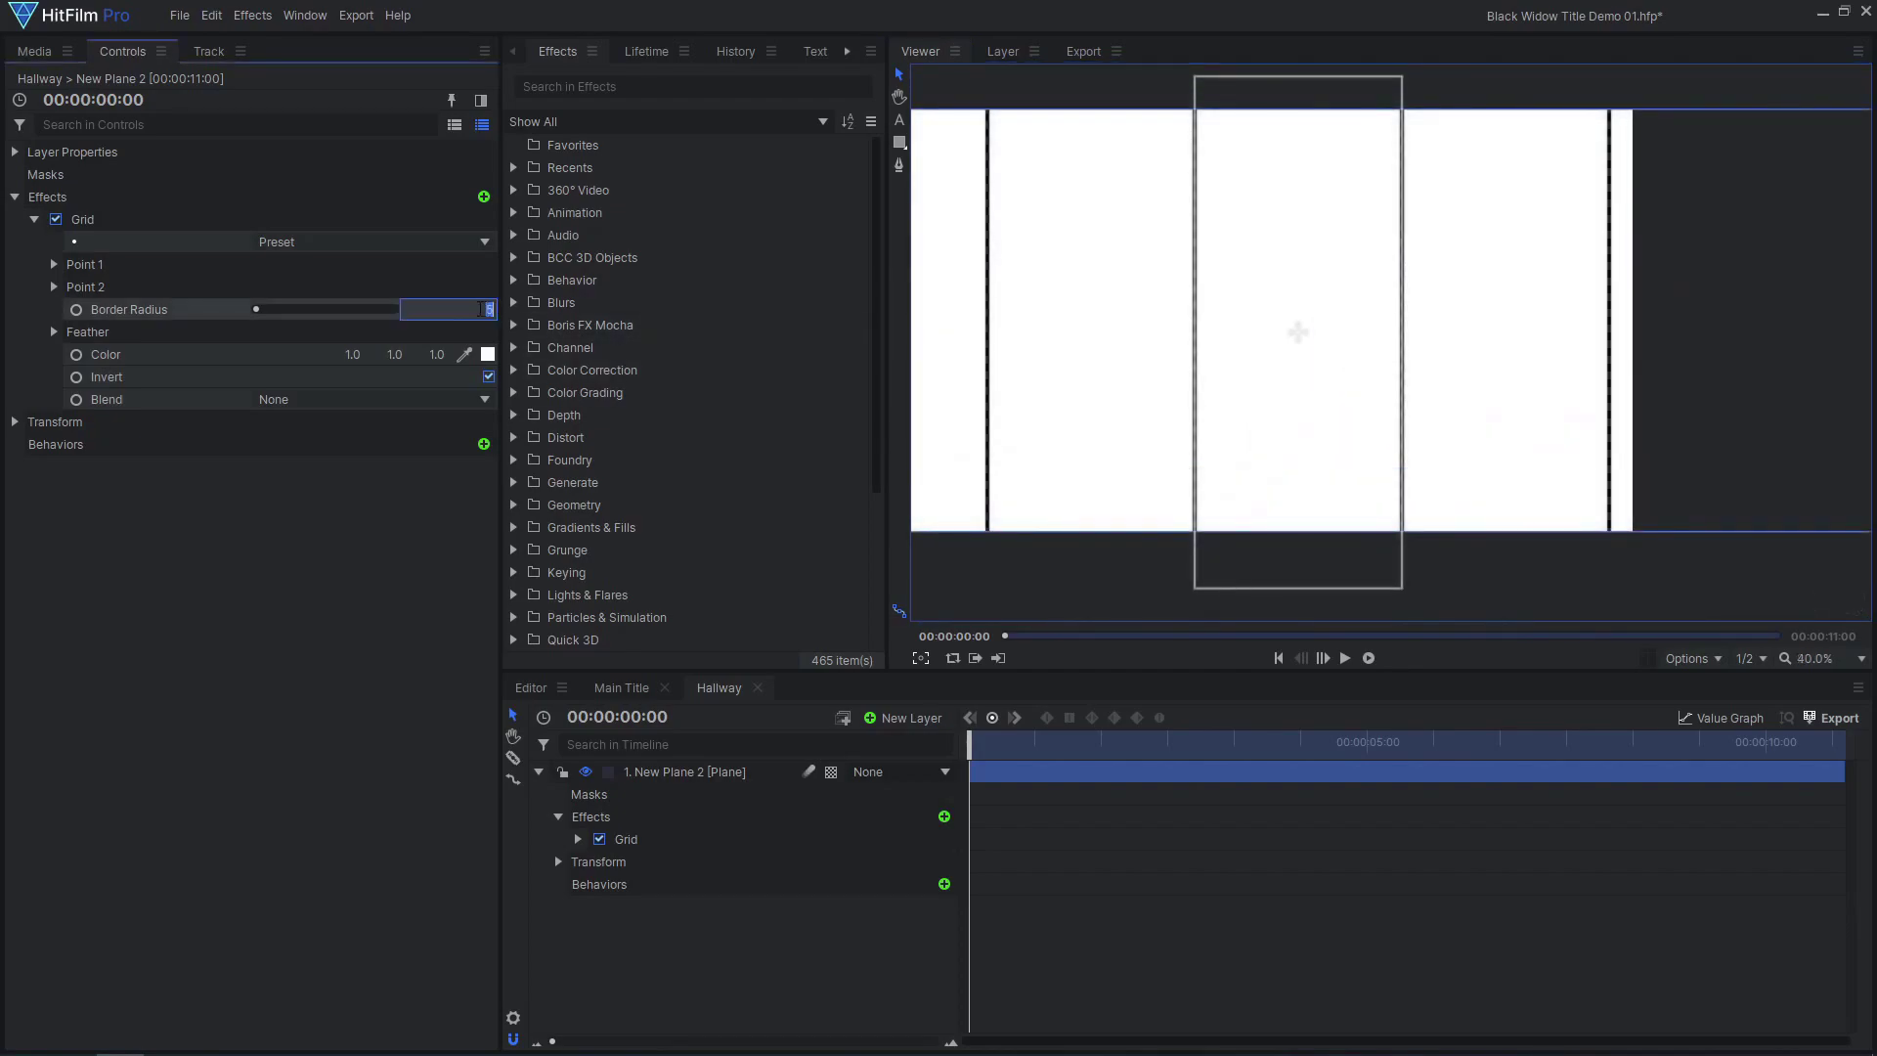
text(8)
key(Return)
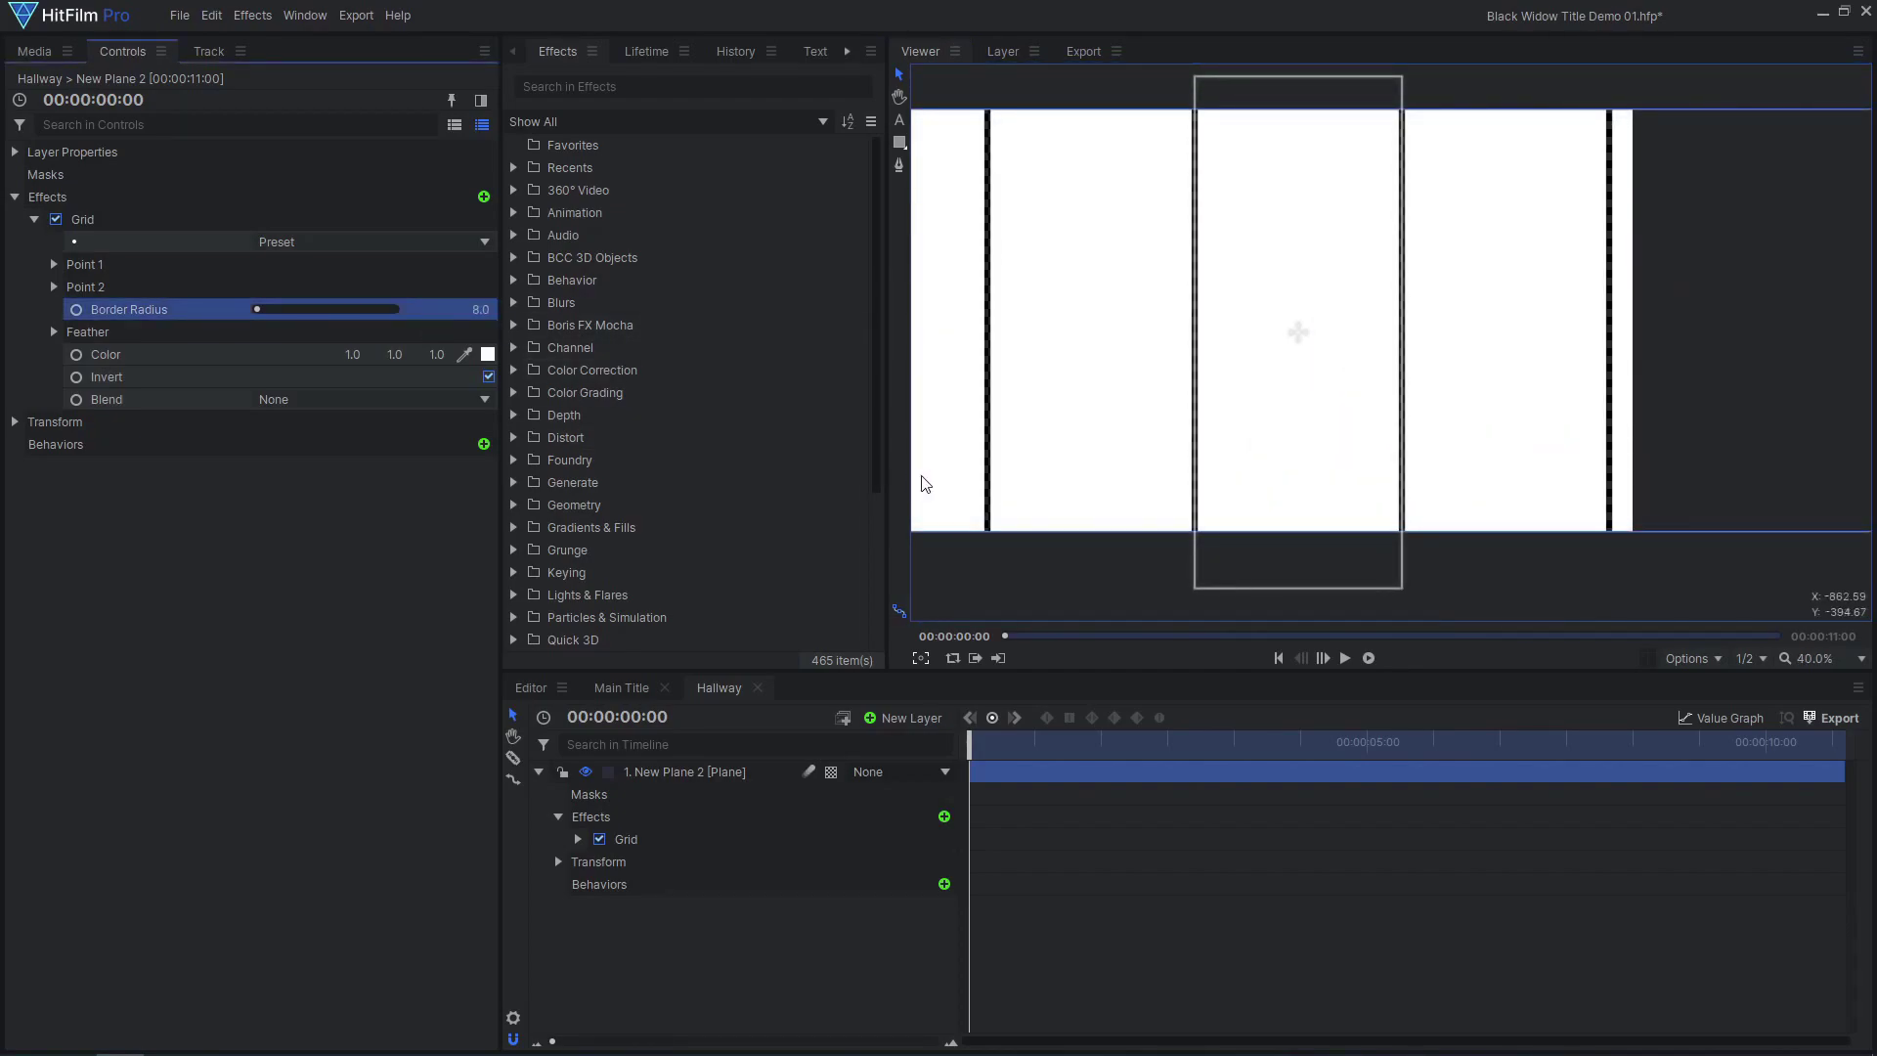
scroll(926, 484, up, 3)
click(395, 399)
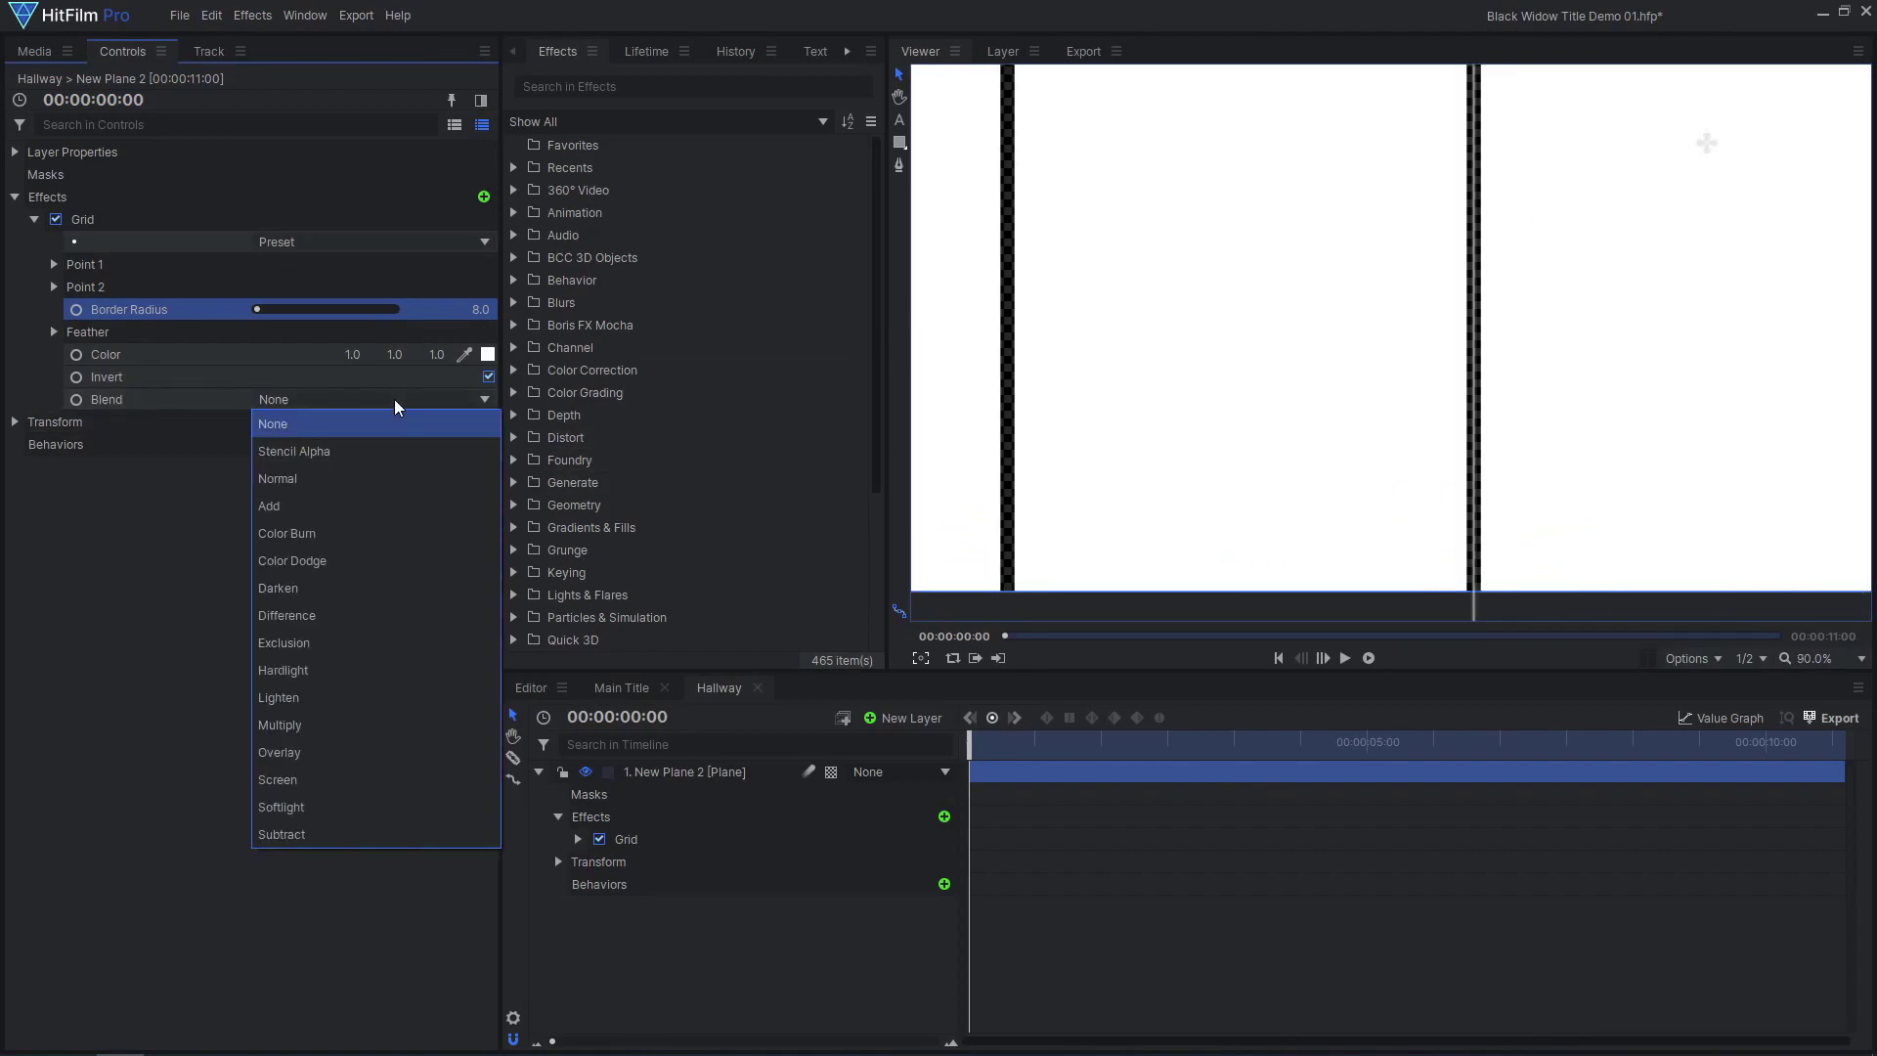
click(373, 478)
click(34, 219)
Add the Color Gradient effect to the plane.
click(483, 196)
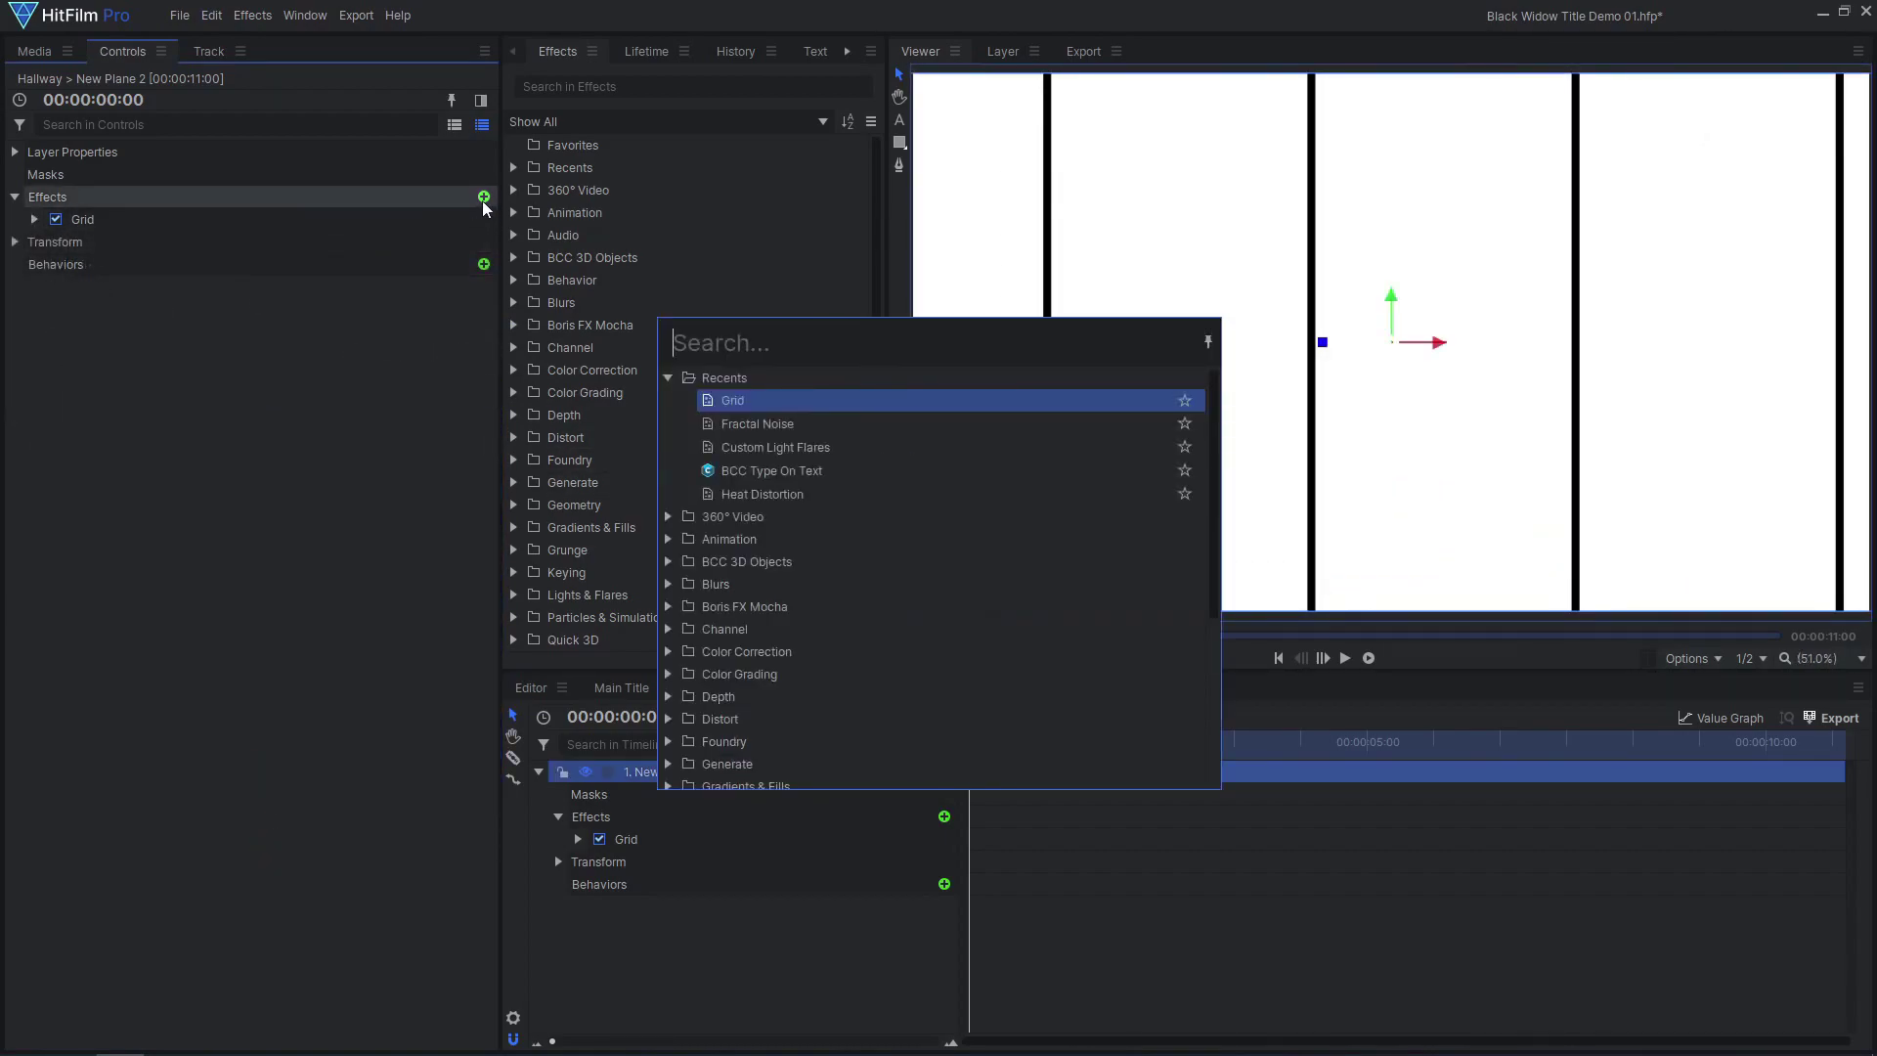
text(gradient)
double_click(793, 416)
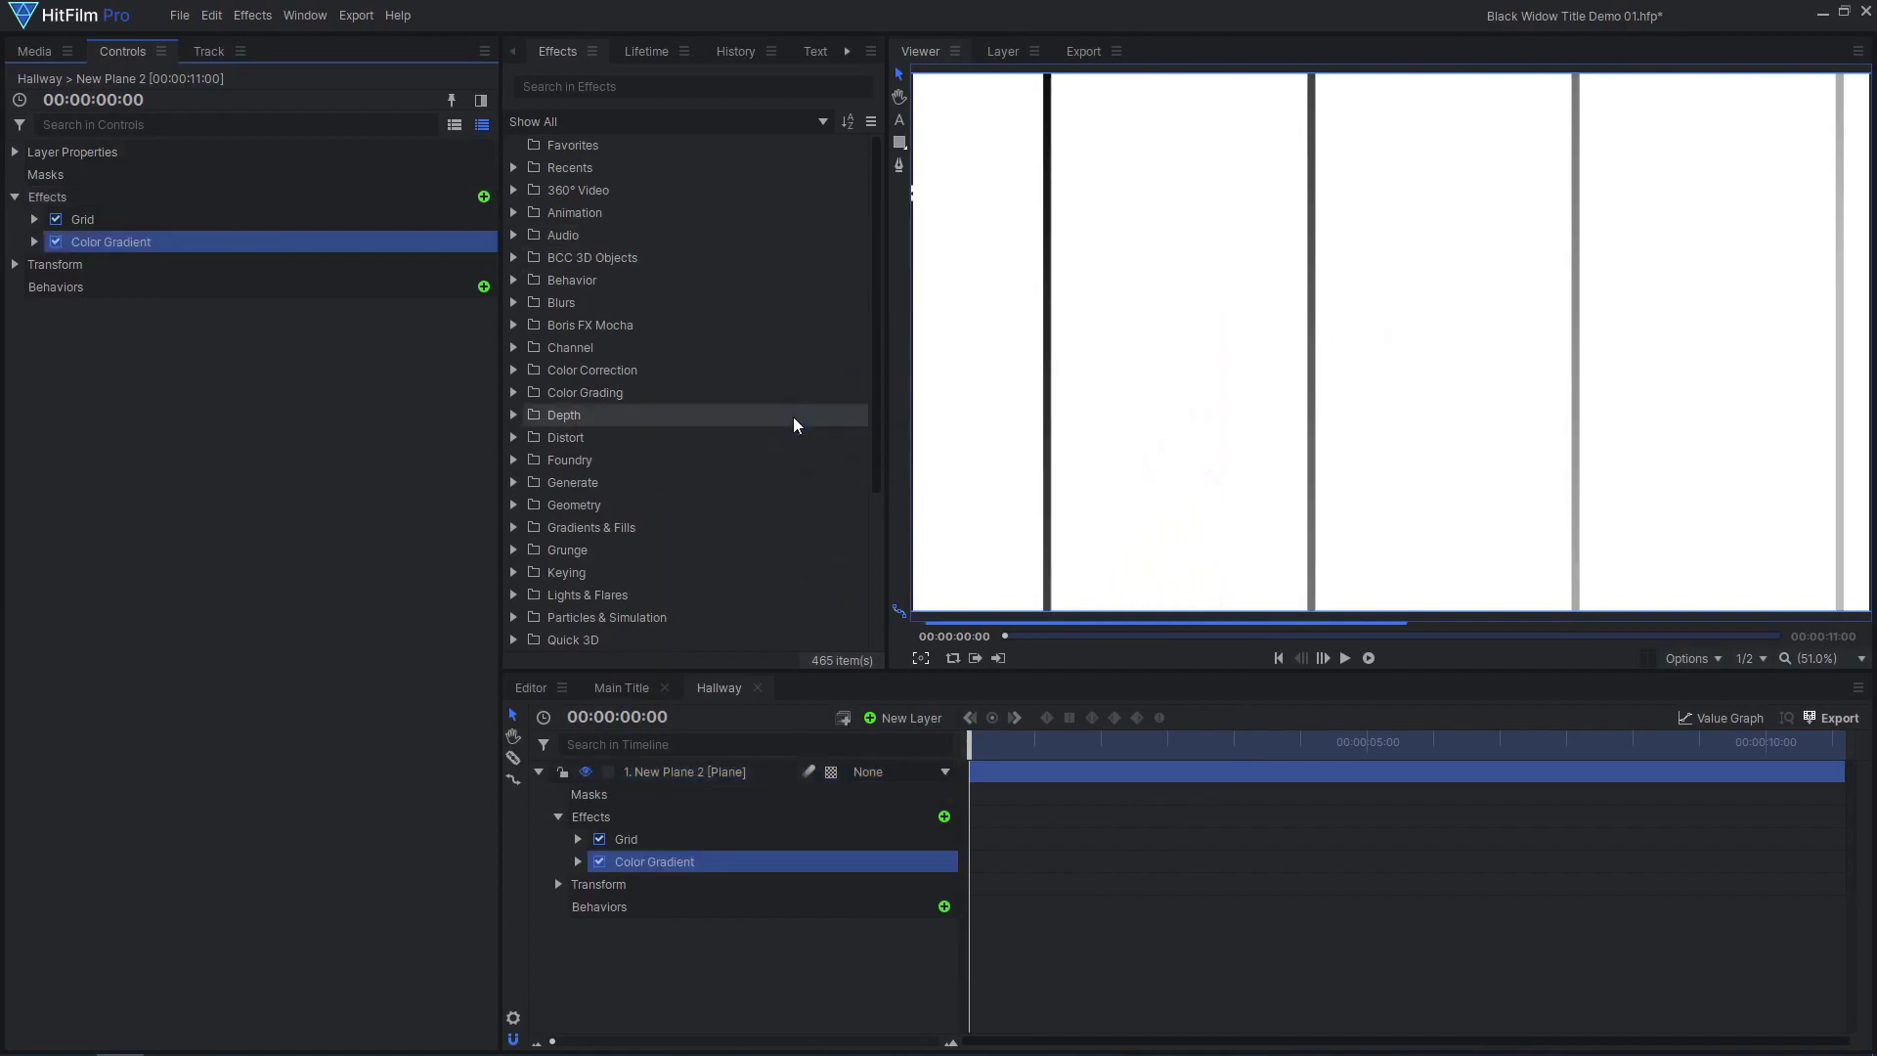
Set the Color Gradient blend mode to Multiply at 100% opacity.
click(35, 242)
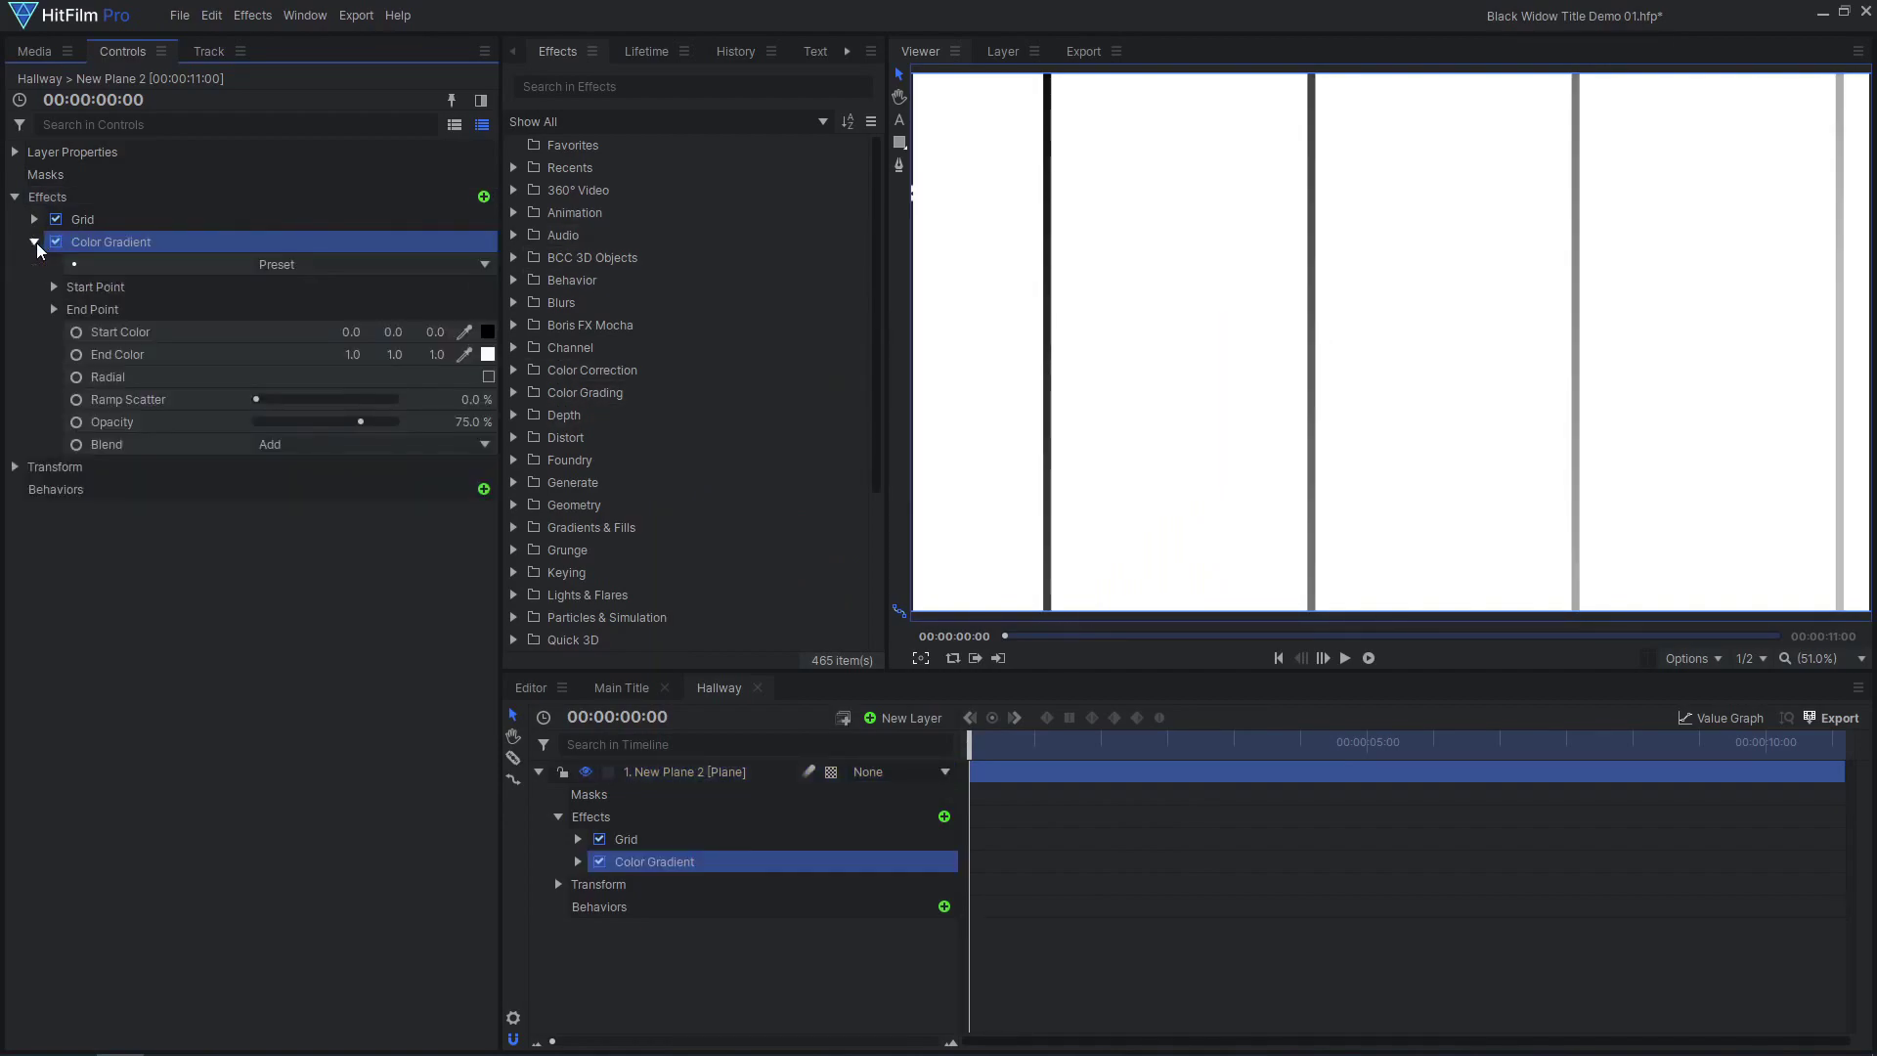
click(300, 447)
click(327, 743)
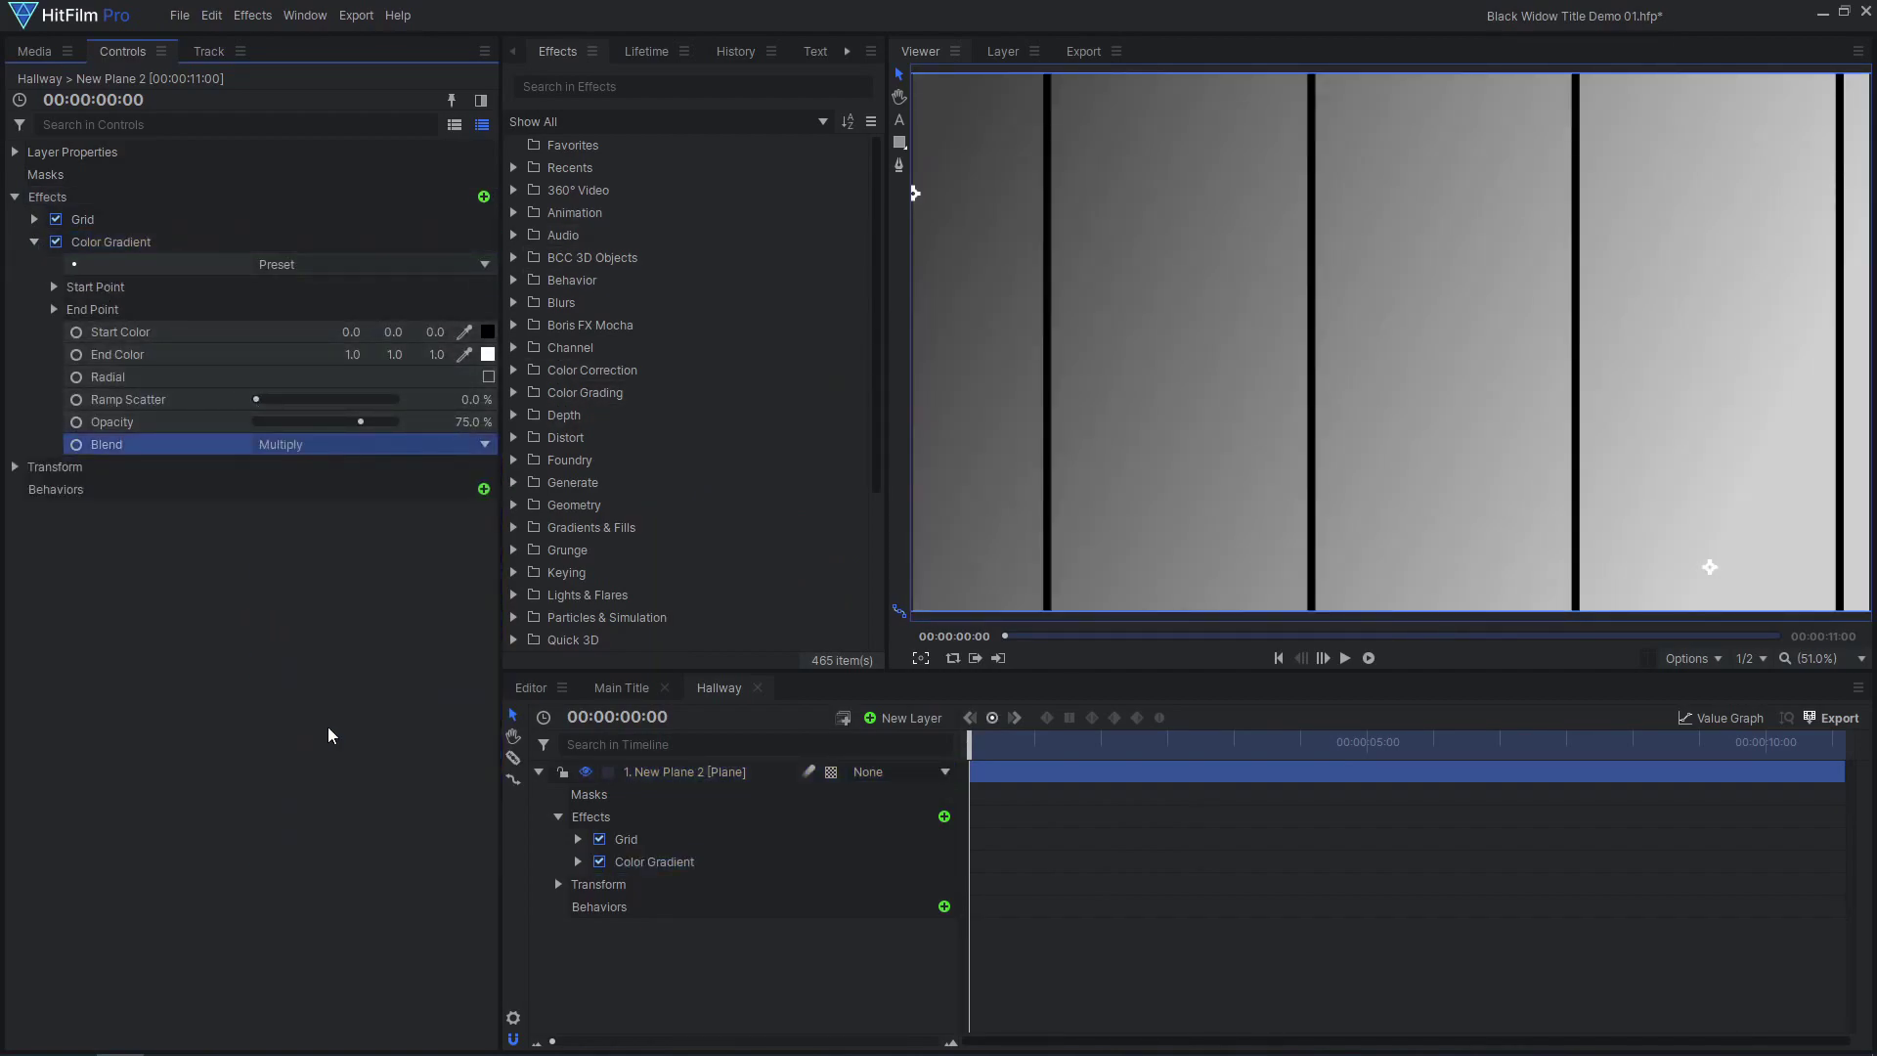
drag(362, 422, 466, 421)
Run the gradient vertically, start point 0, -562 and end point 0, 542.
click(53, 309)
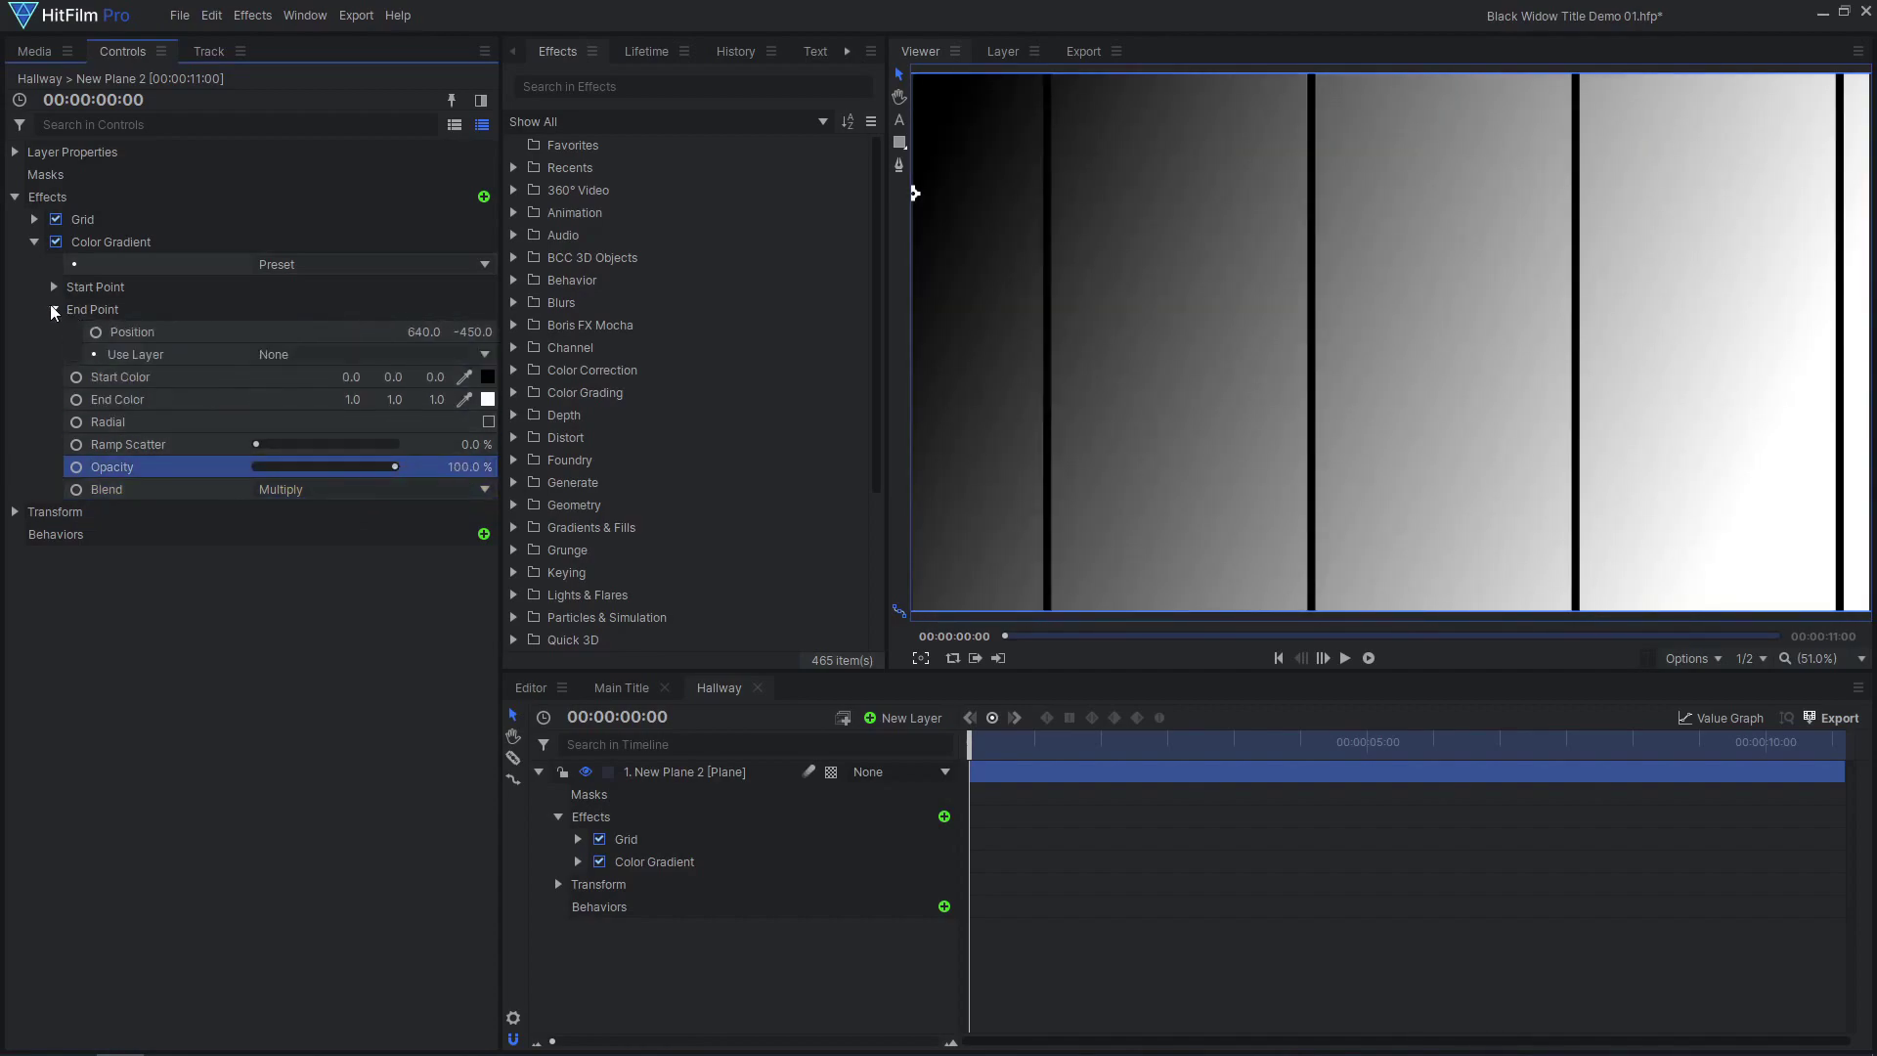
click(54, 286)
click(414, 311)
text(0)
key(Return)
click(430, 377)
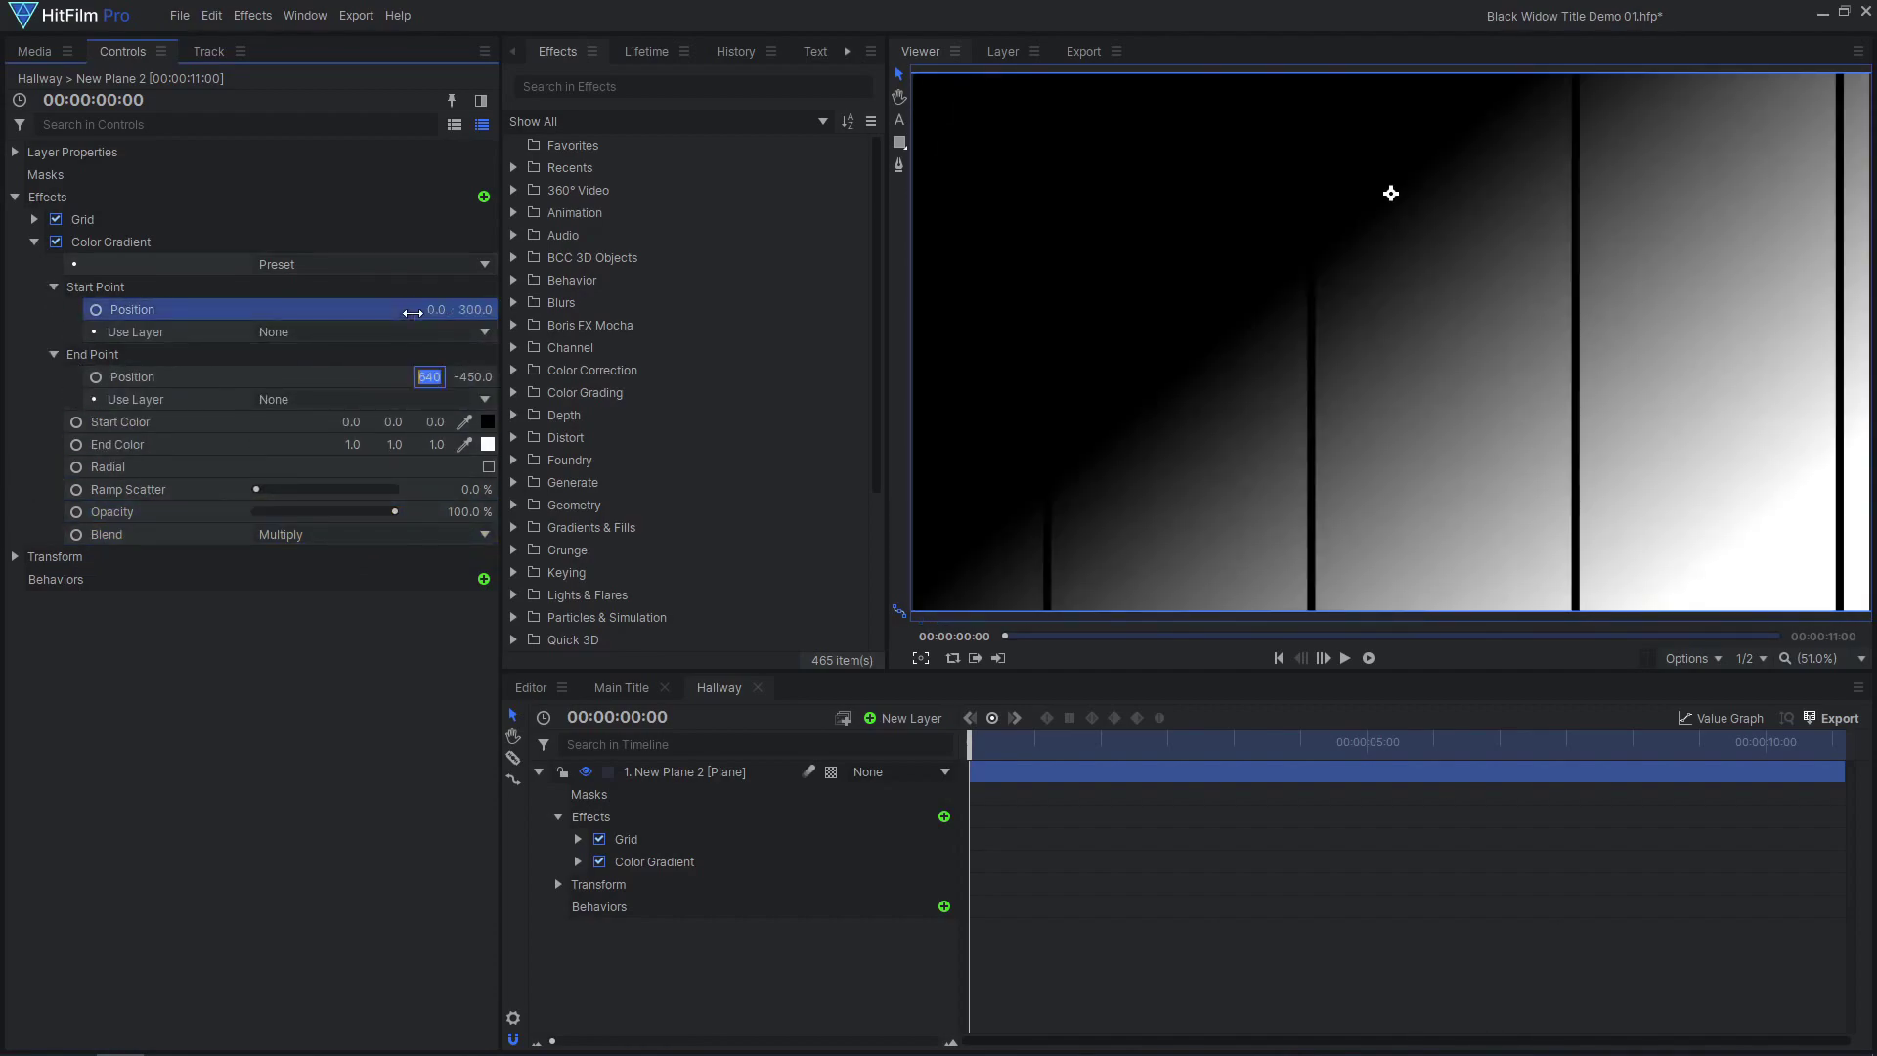
text(0)
key(Return)
scroll(1381, 305, down, 1)
drag(475, 309, 421, 310)
drag(477, 377, 504, 381)
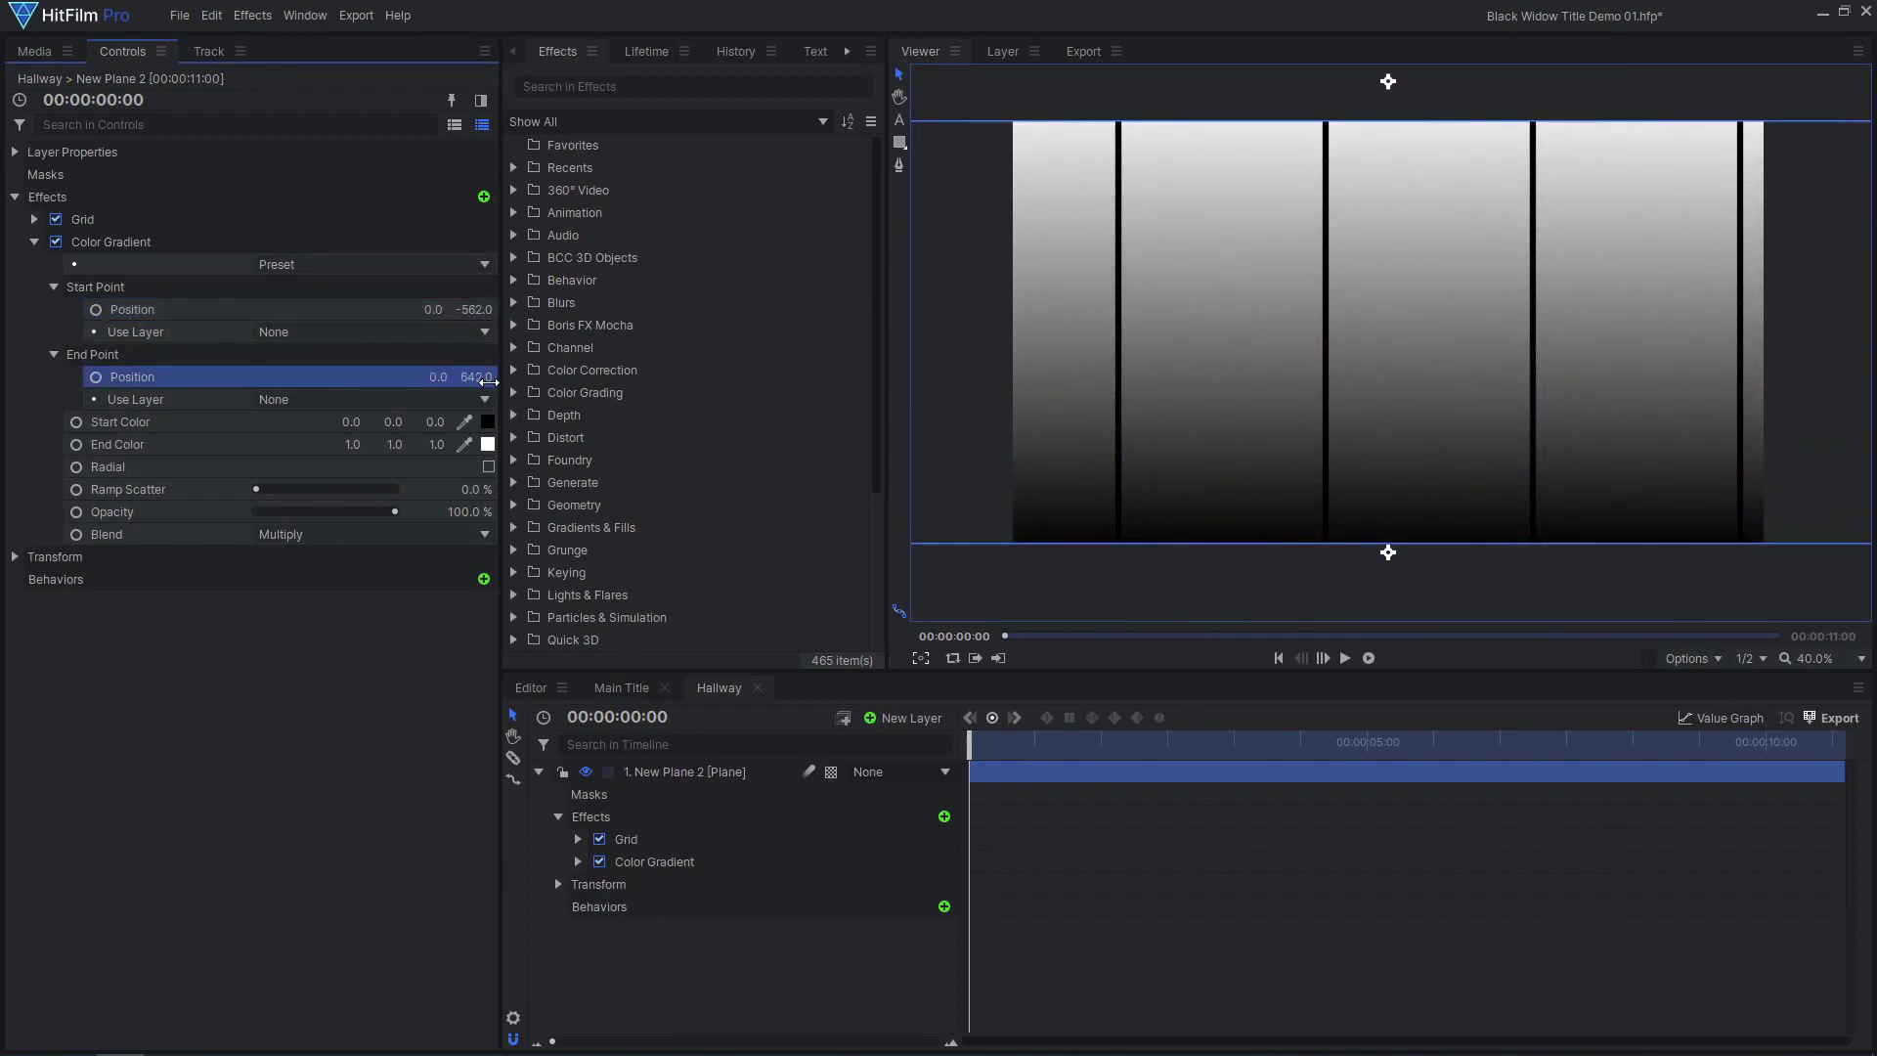
Turn the plane into a 3D plane and accept adding a camera.
click(831, 772)
click(866, 818)
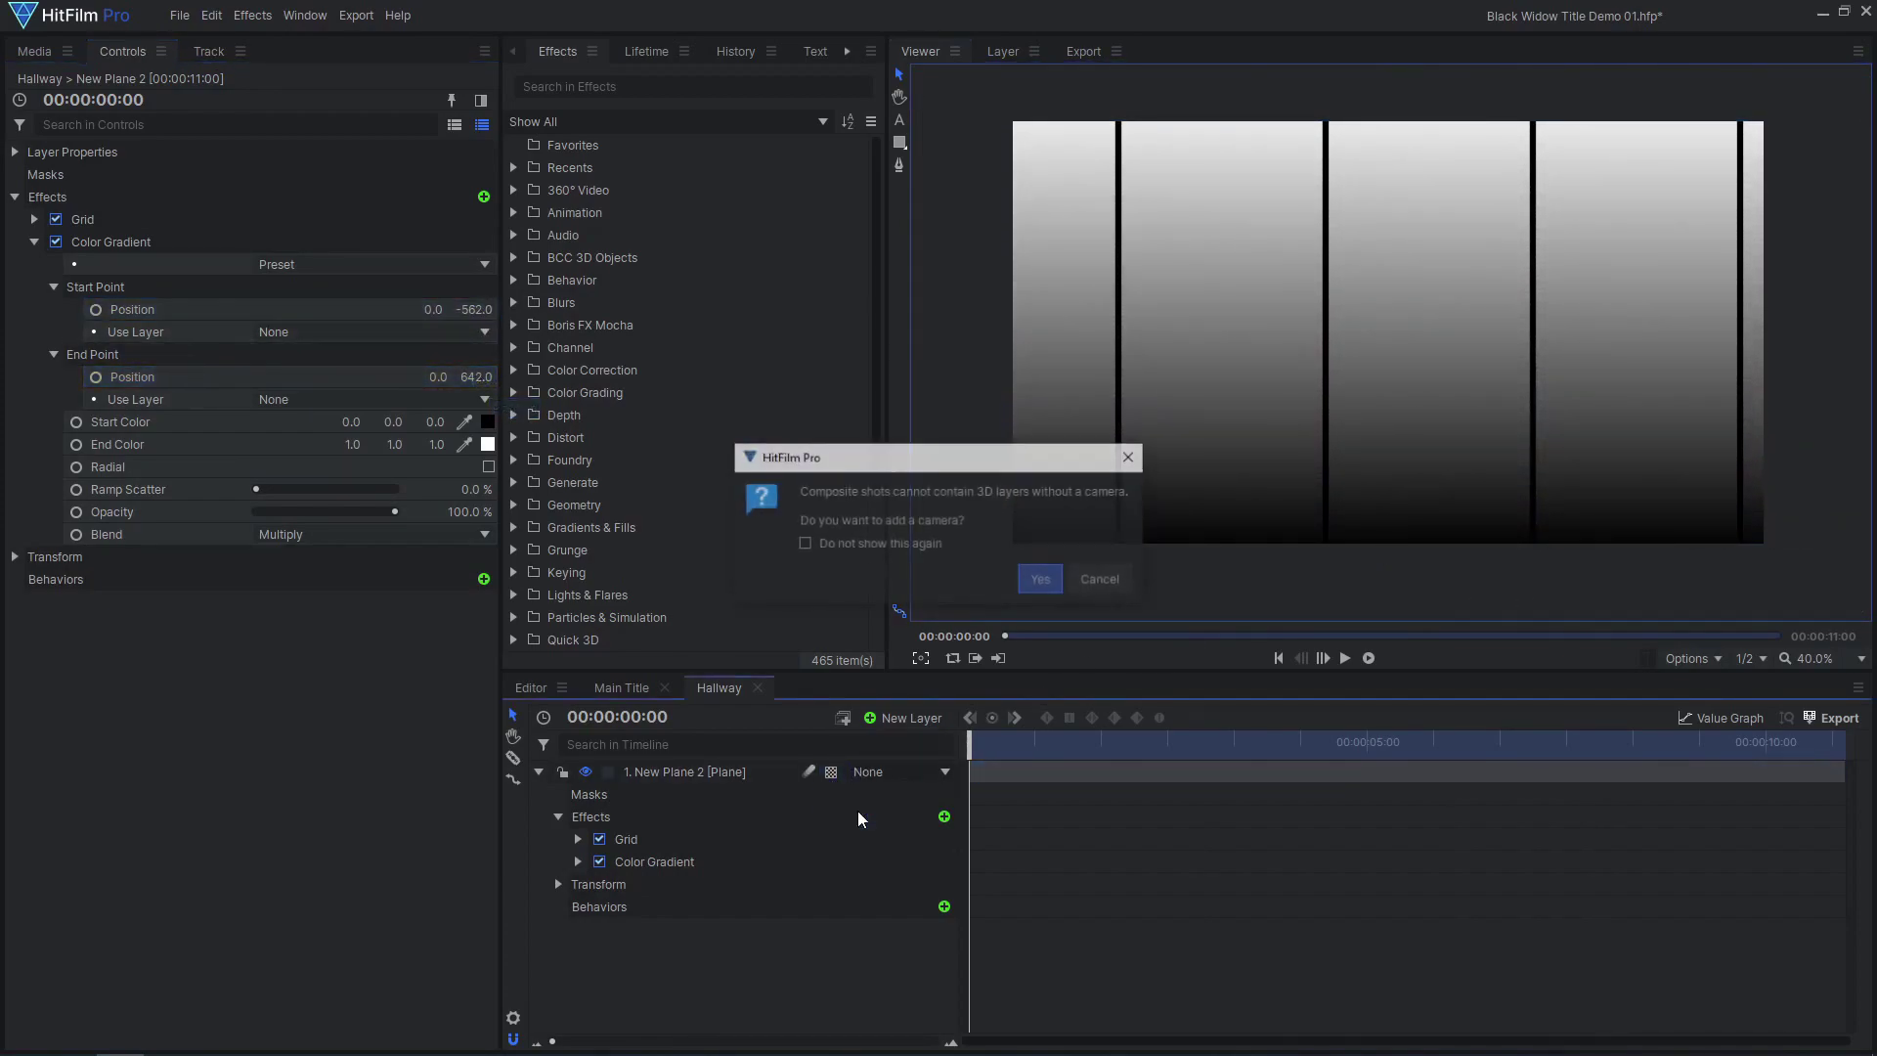
click(1046, 582)
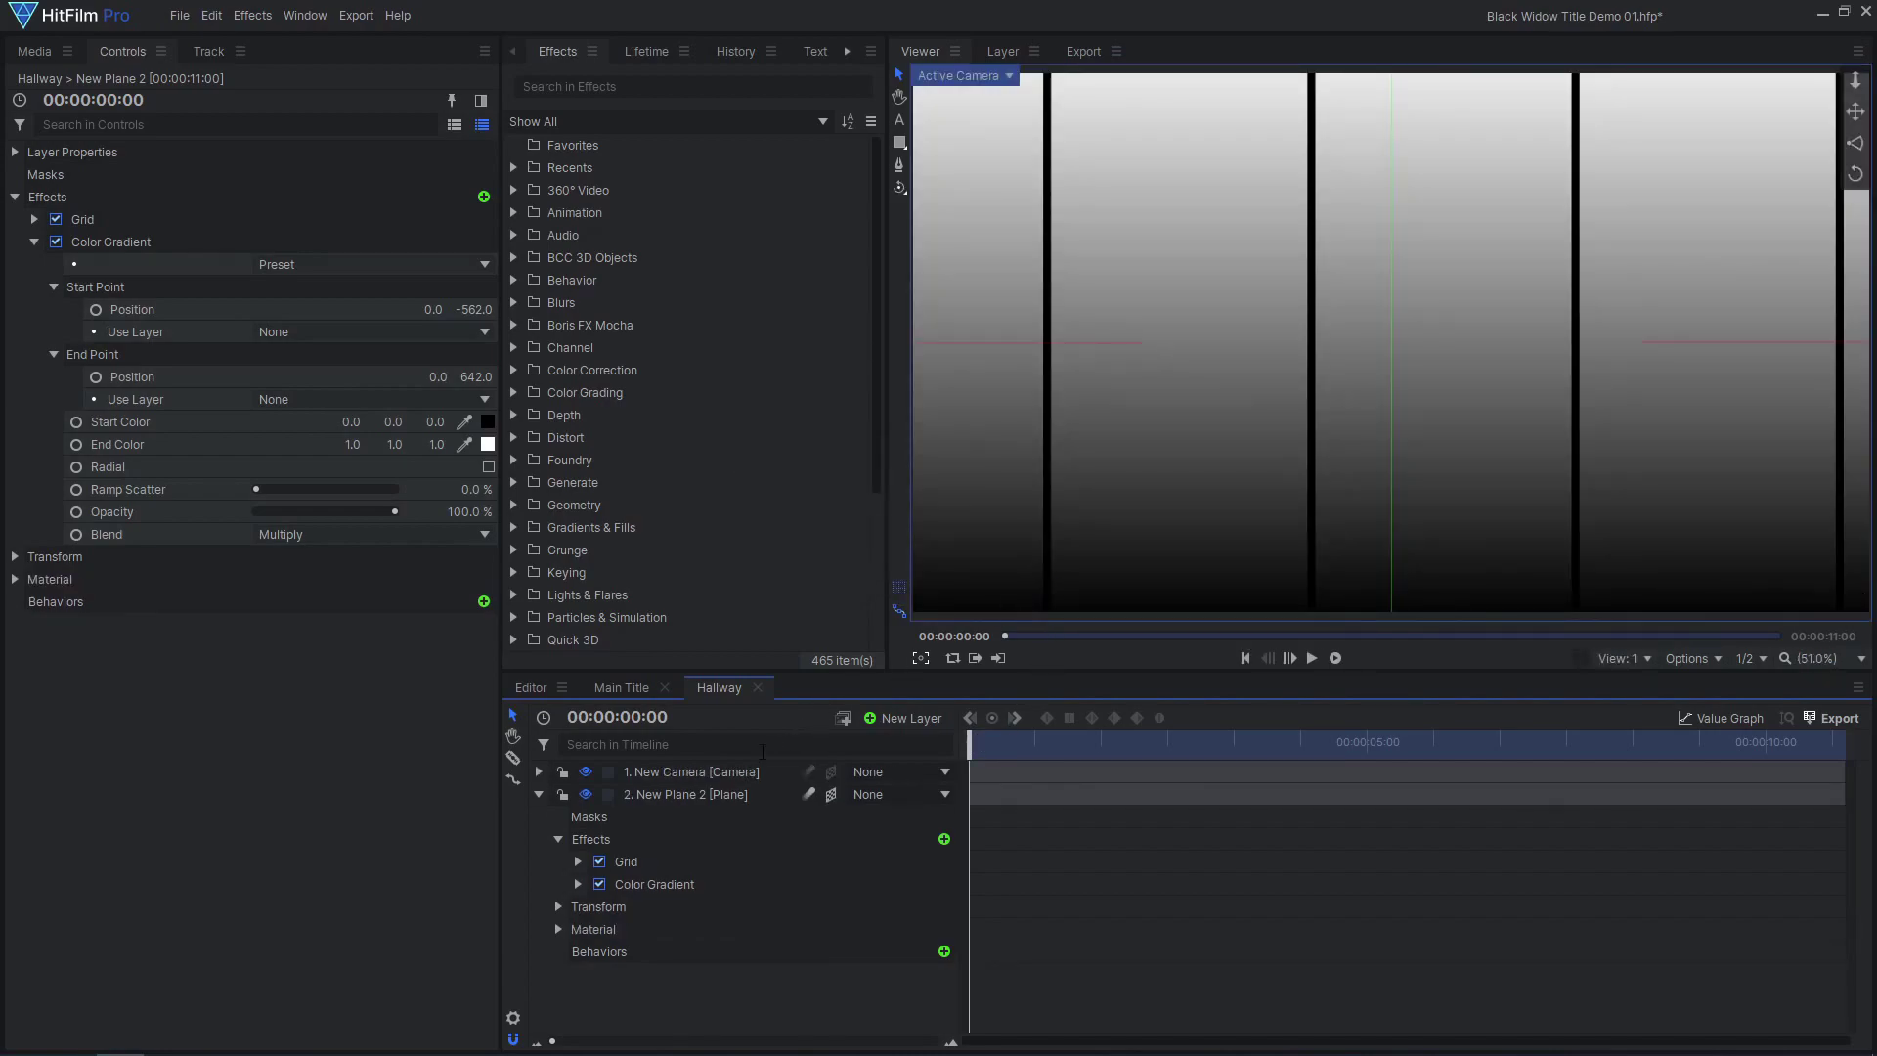
Rotate the plane 90° on Y, move it to X 540 and stretch it to 400% wide.
click(721, 793)
click(15, 558)
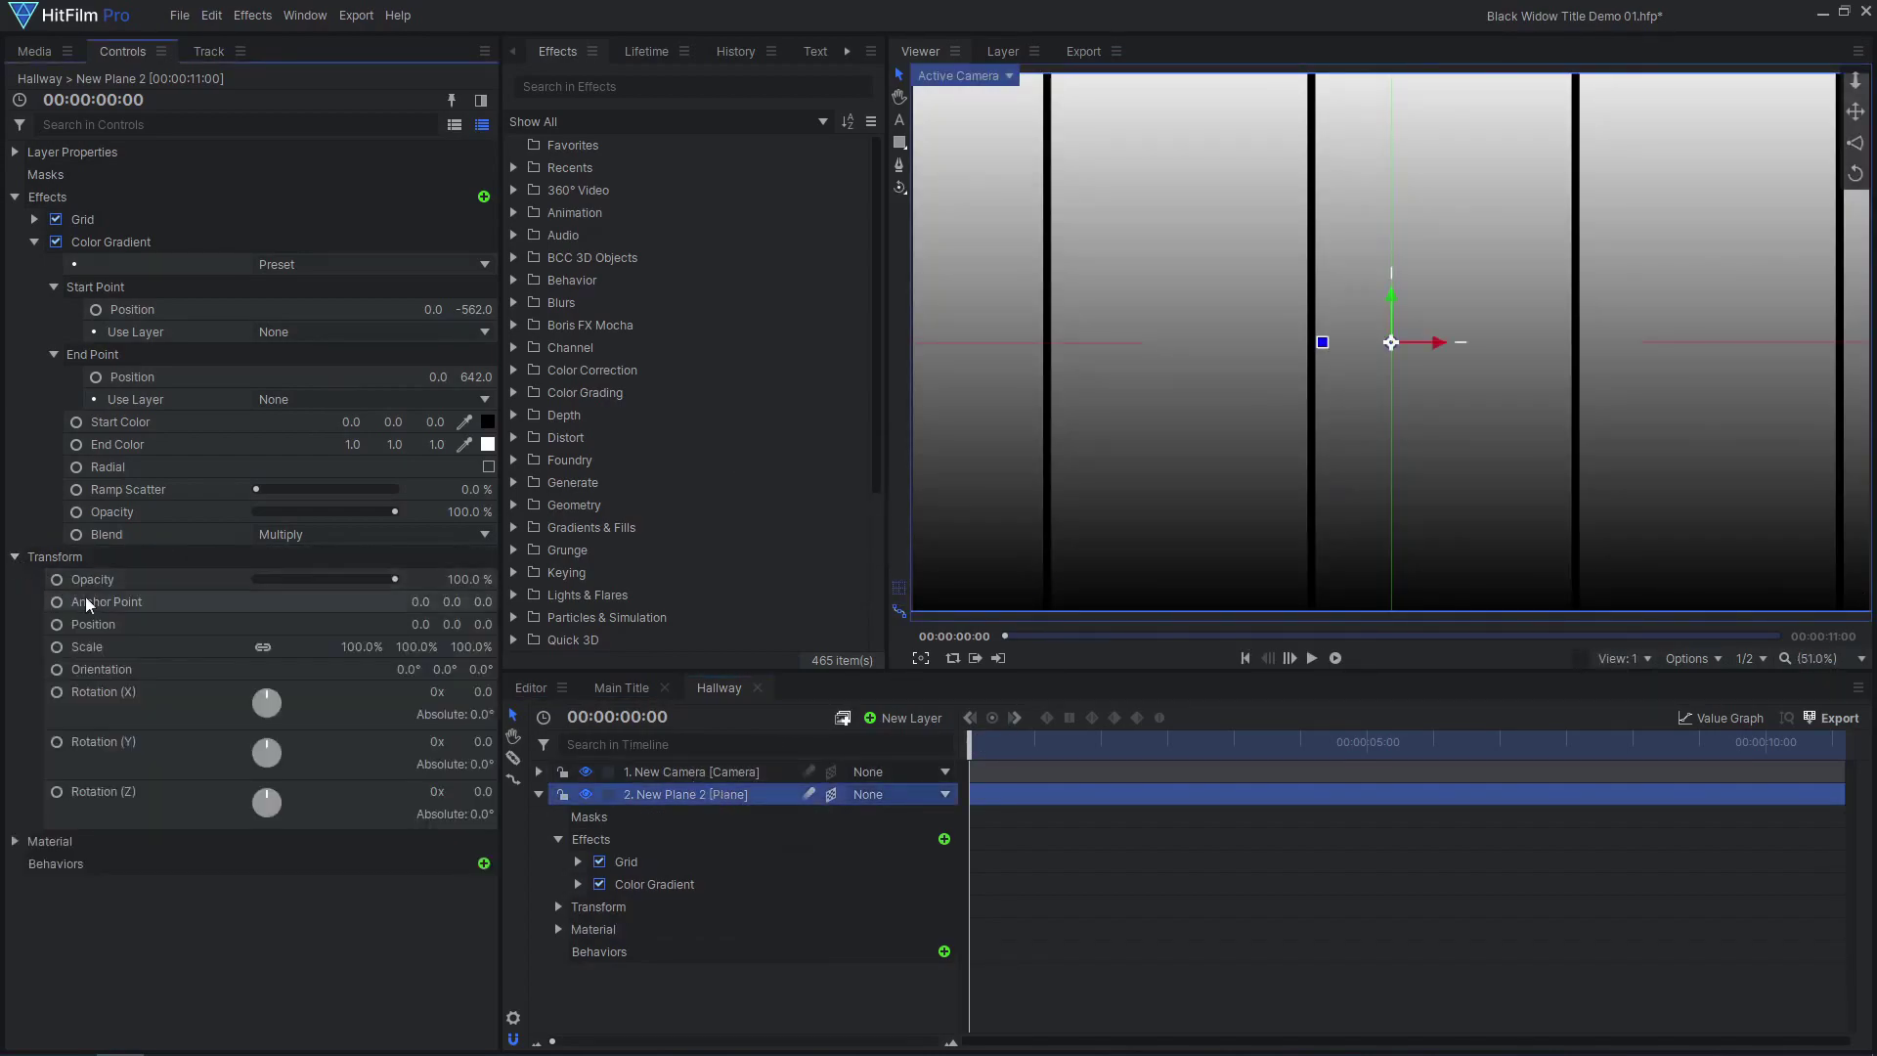
text(90)
key(Return)
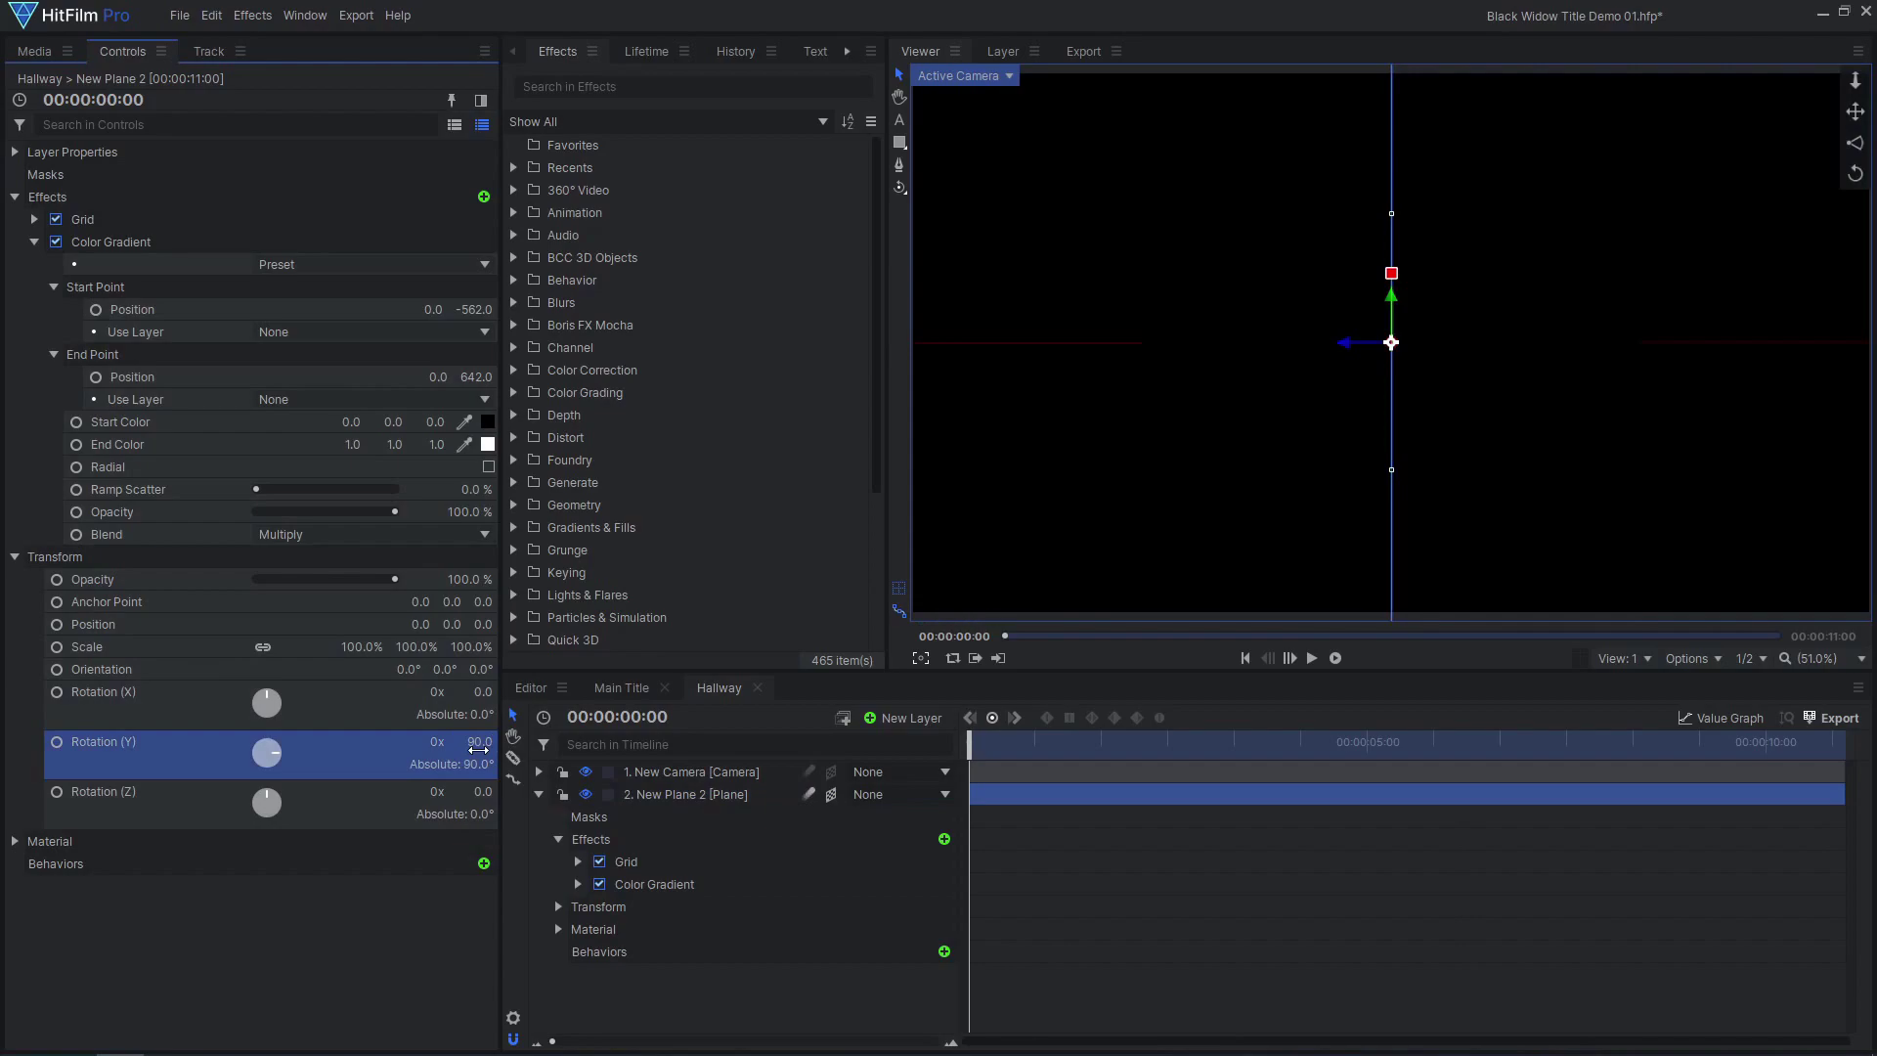
drag(424, 624, 423, 623)
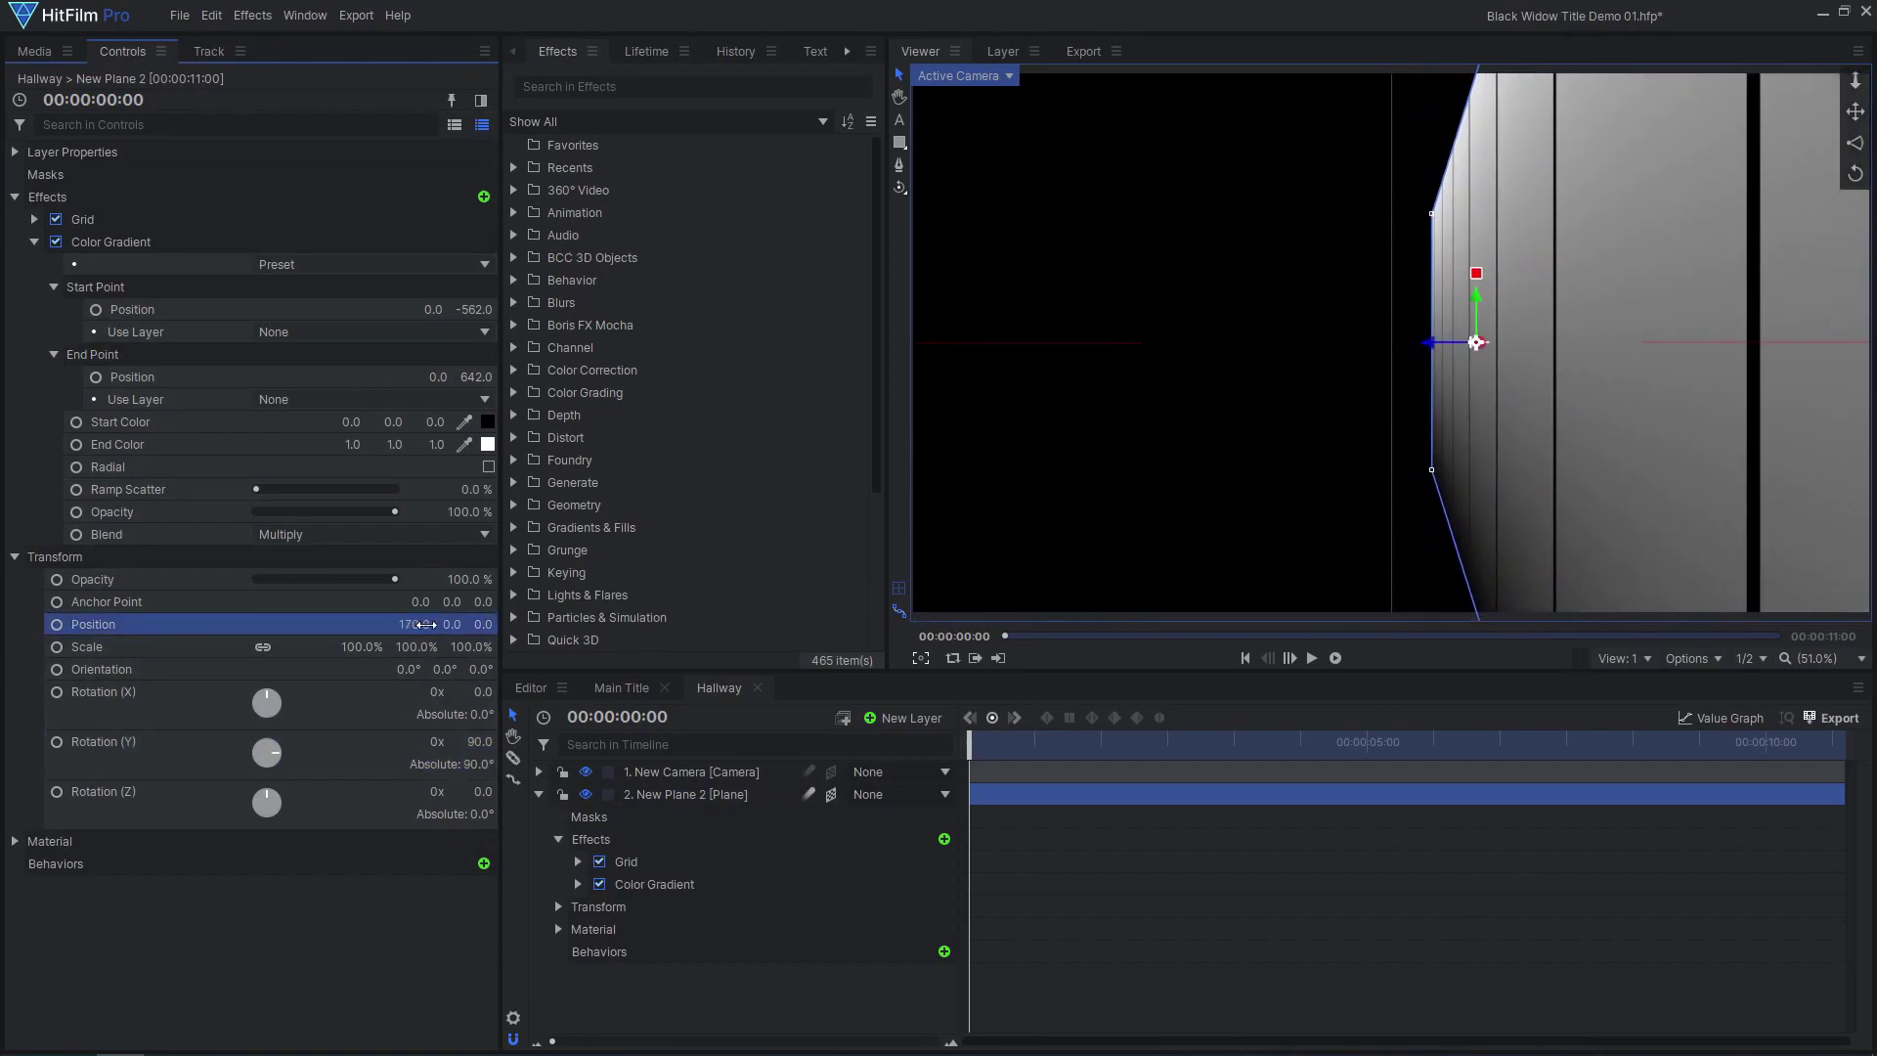
text(540)
key(Return)
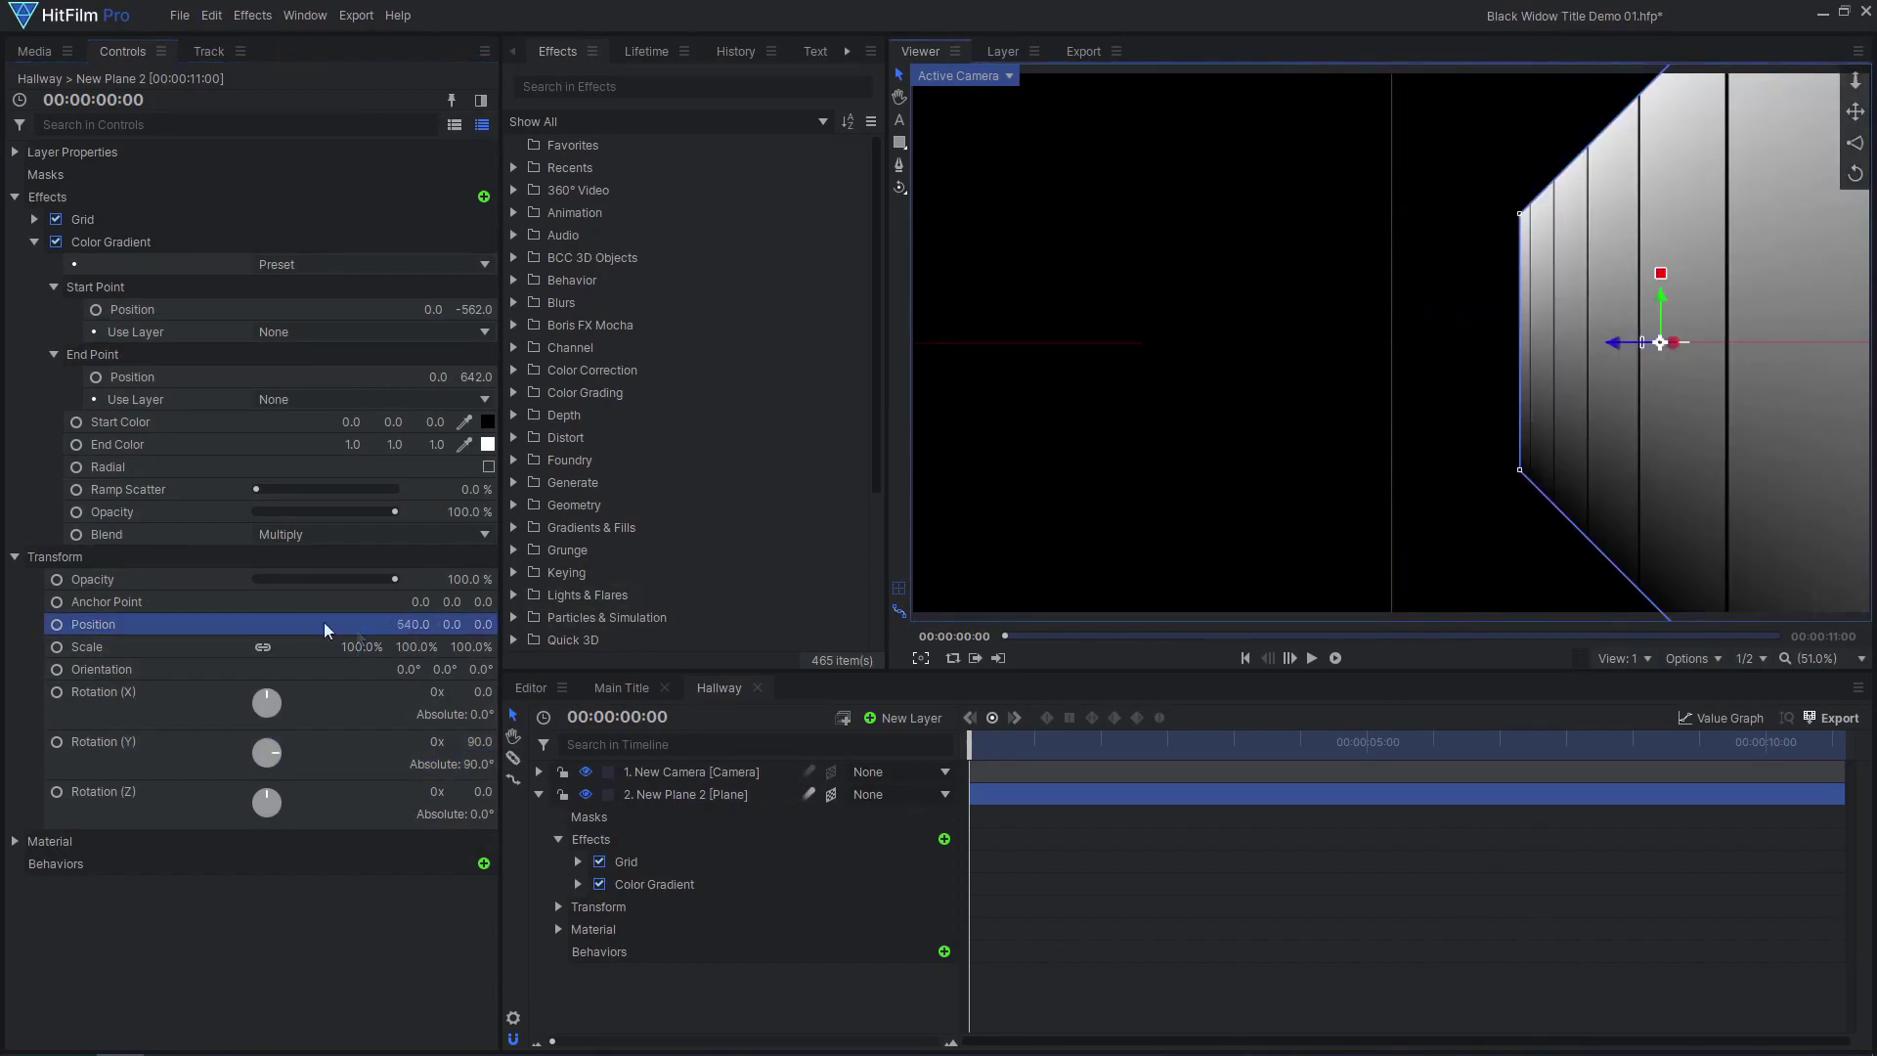
drag(337, 649, 342, 650)
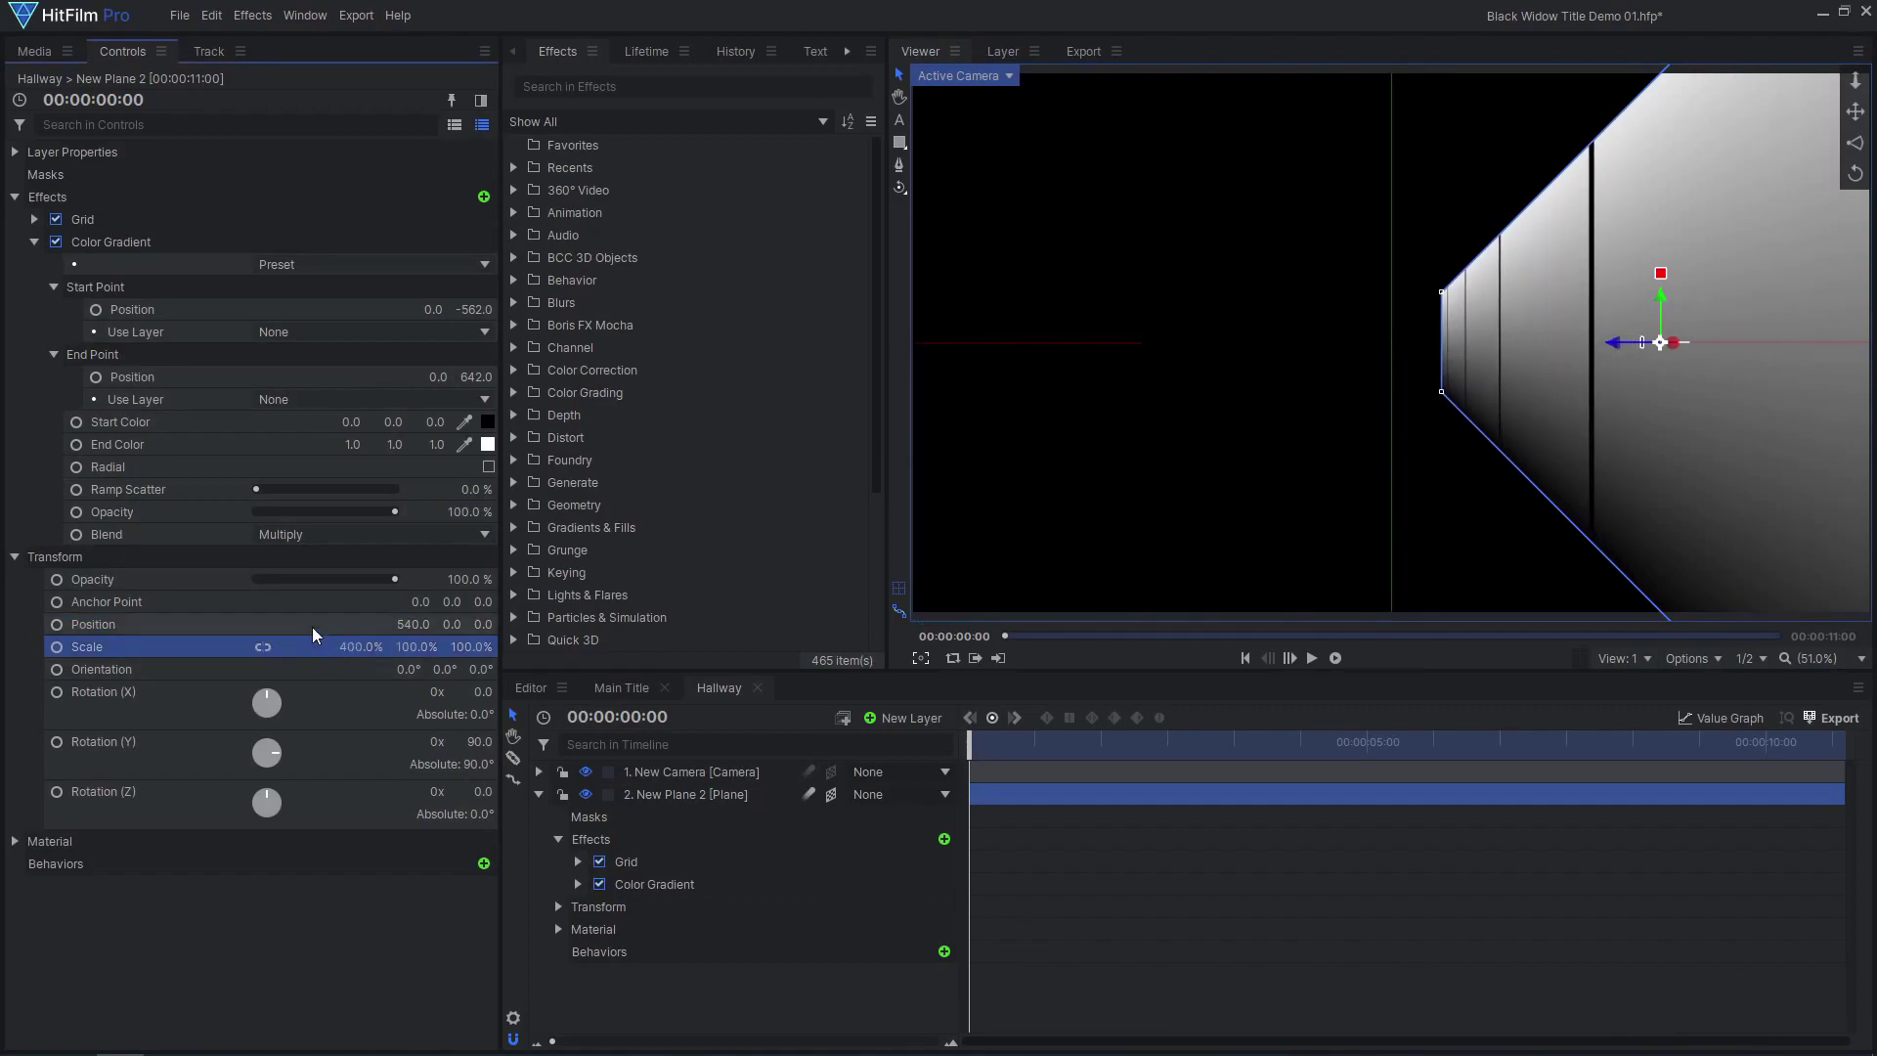
Widen the Grid spacing on the right wall plane.
click(34, 241)
click(82, 219)
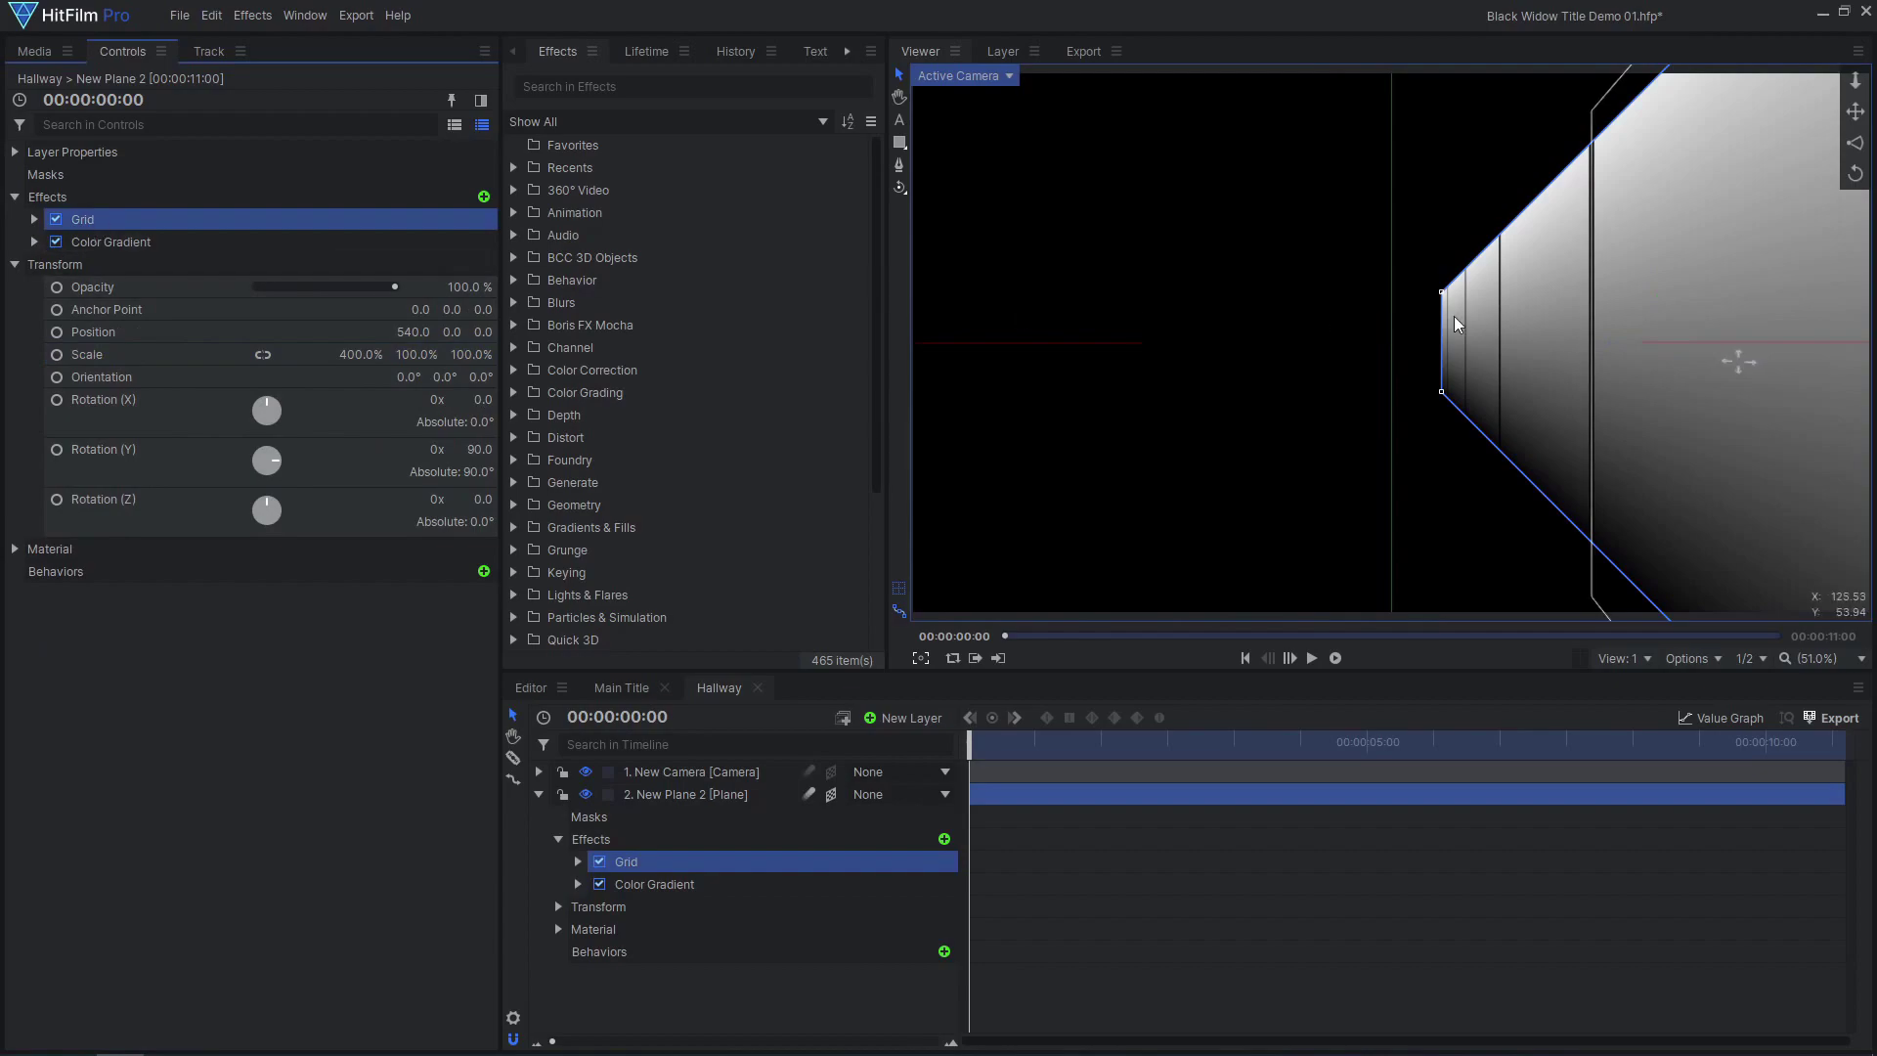
scroll(1454, 324, down, 2)
drag(1281, 328, 1453, 333)
click(703, 794)
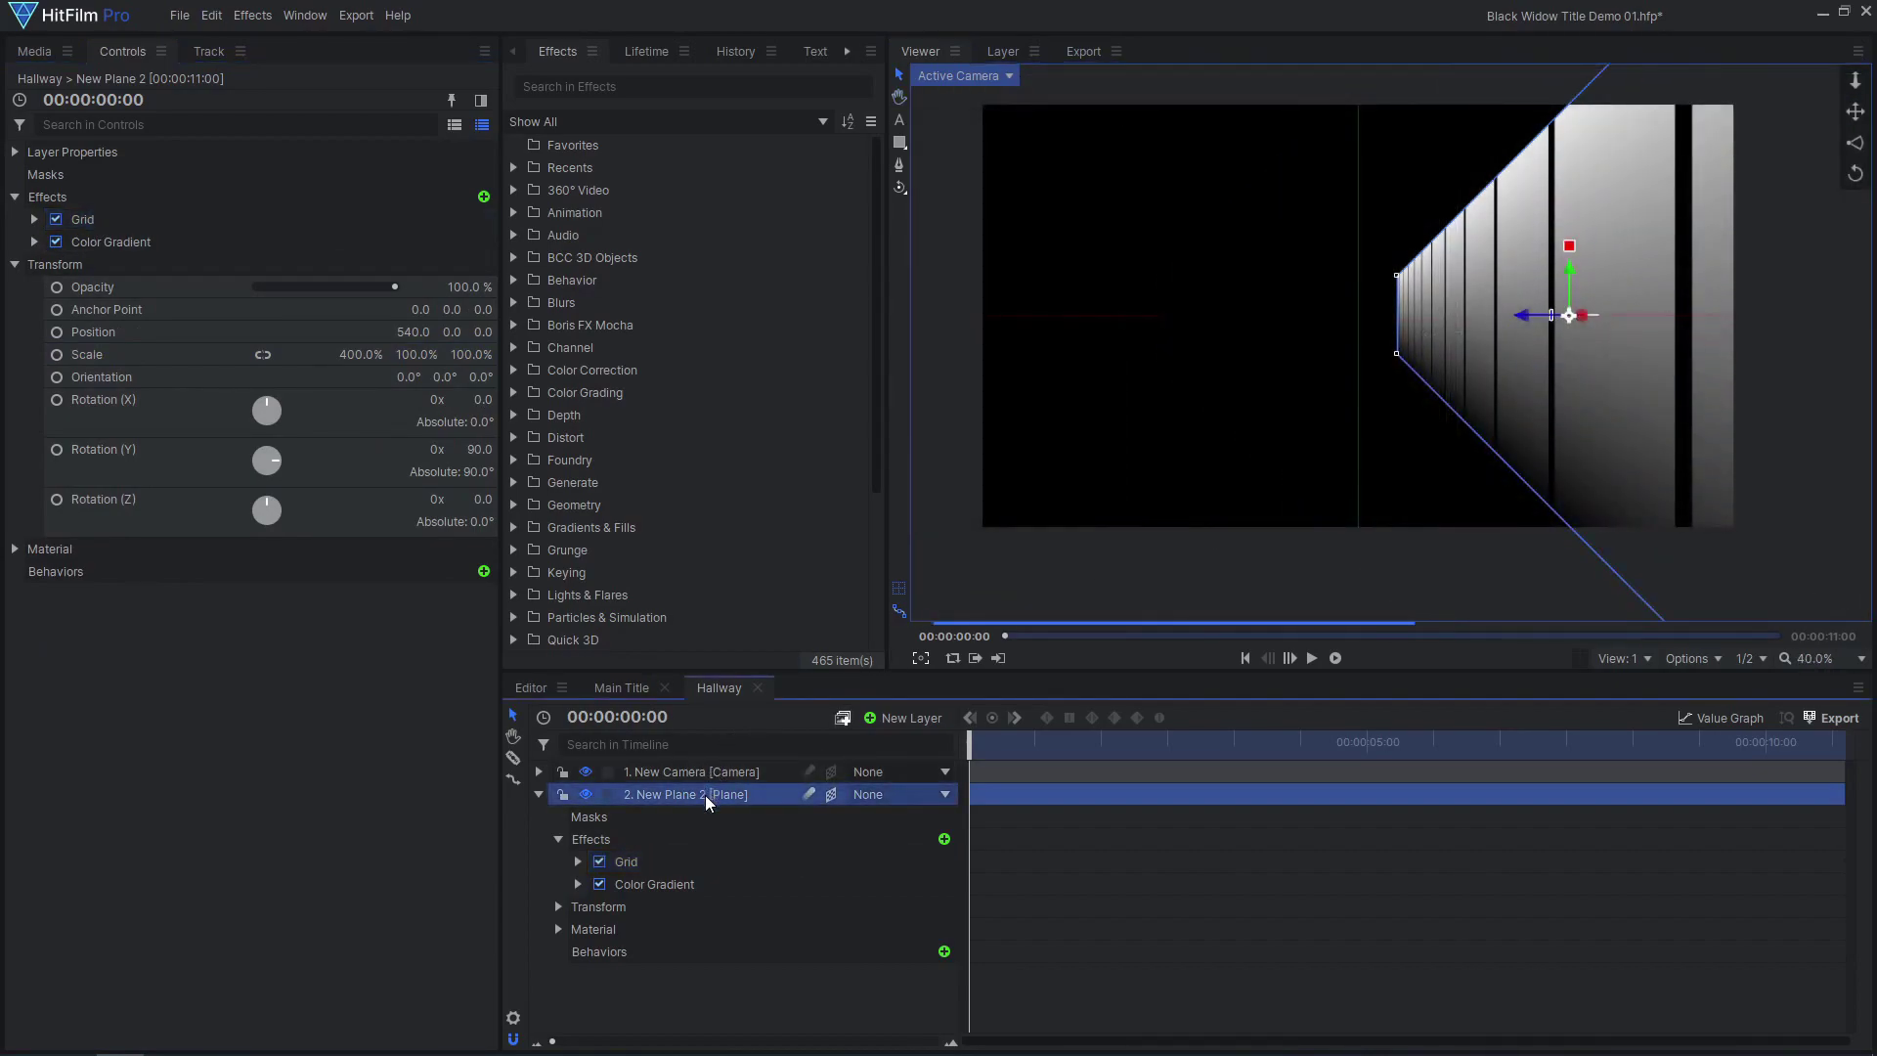
Duplicate the wall and move the copy to X -540 as the left wall.
right_click(704, 793)
click(779, 555)
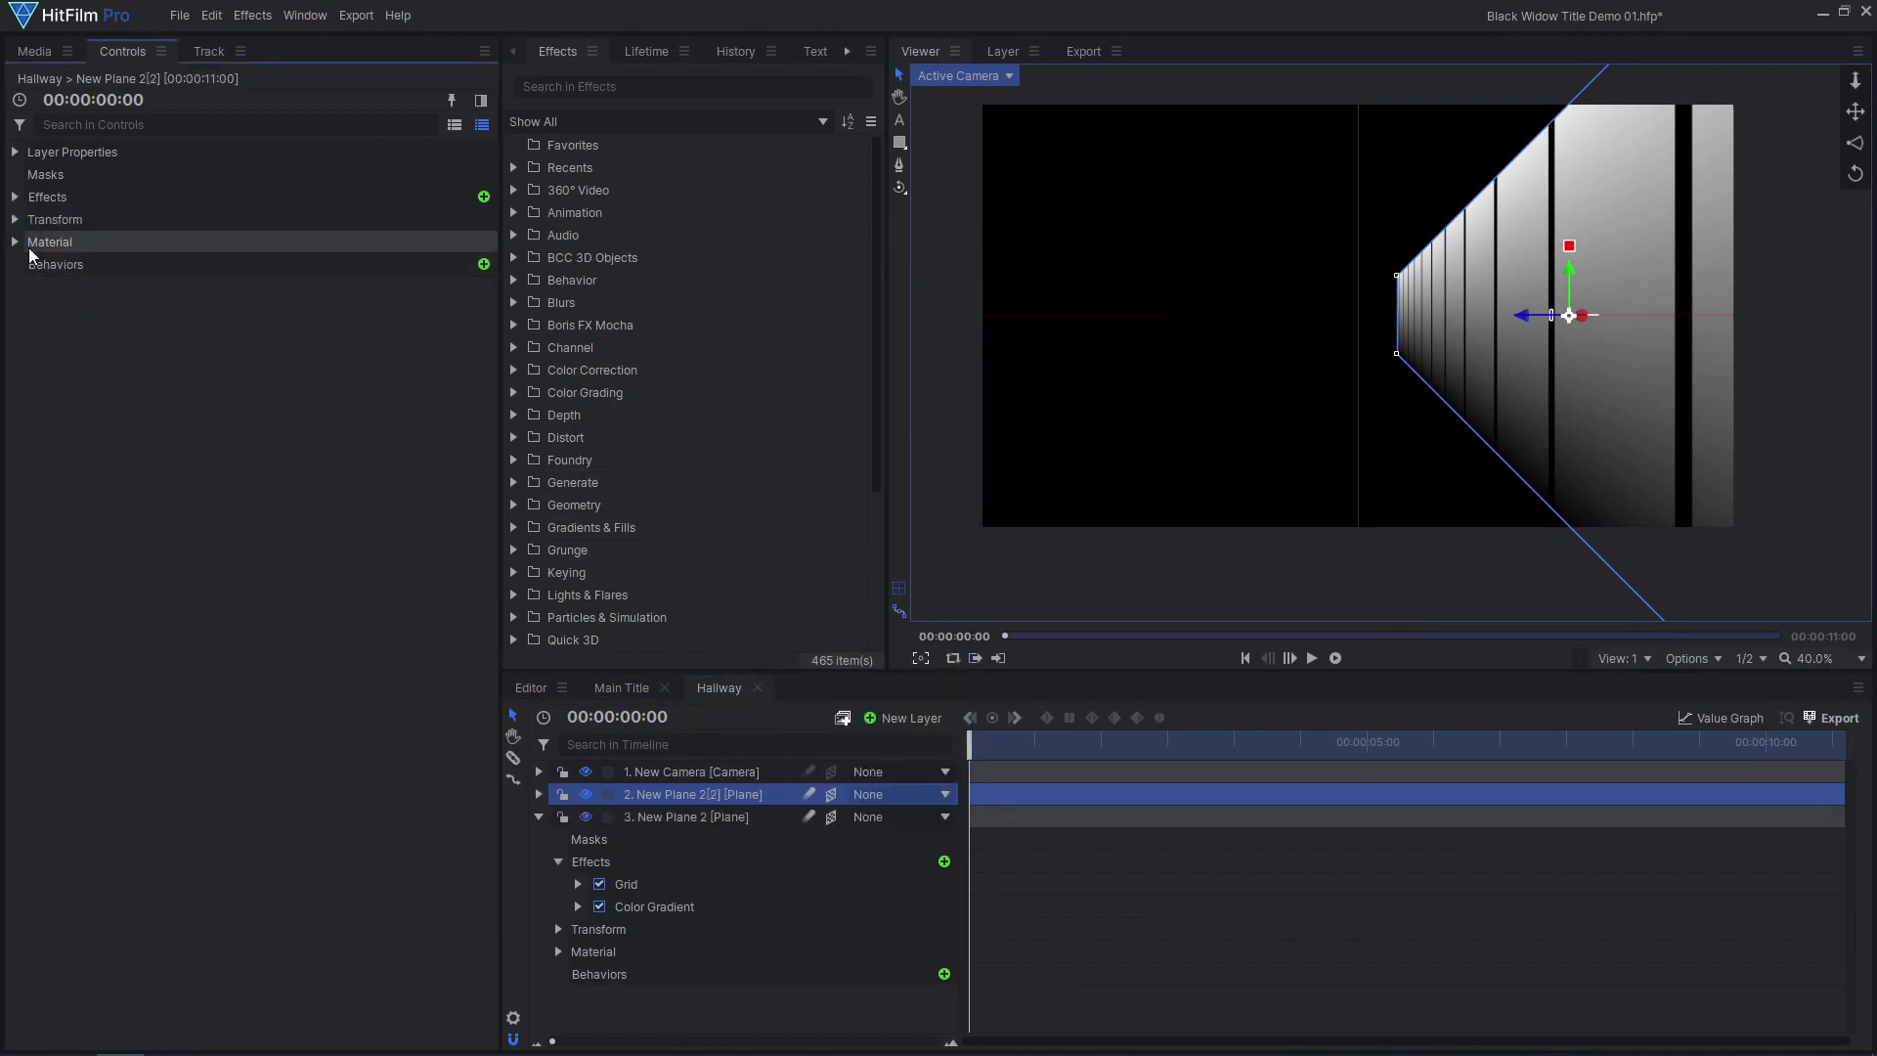
click(14, 221)
click(411, 286)
text(-540)
key(Return)
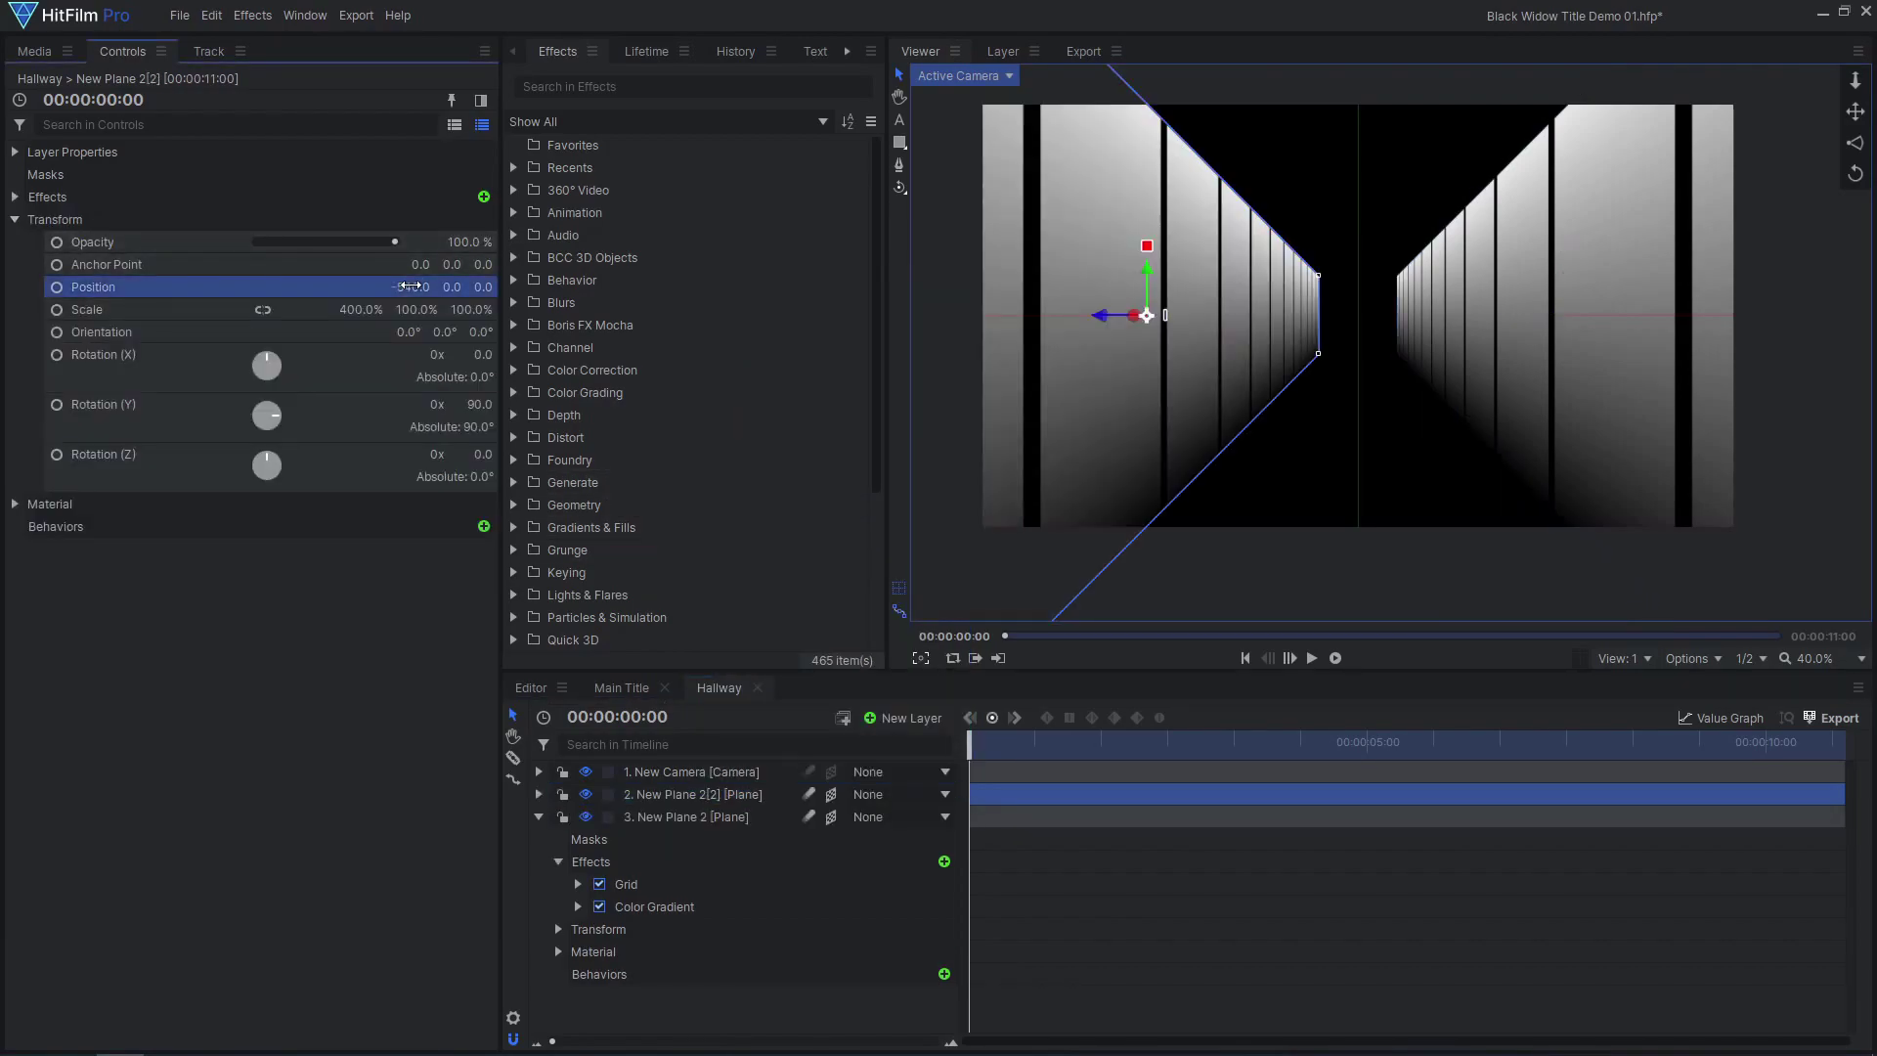
click(435, 663)
Duplicate the left wall and reset the copy to Y rotation 0 and X position 0.
click(674, 796)
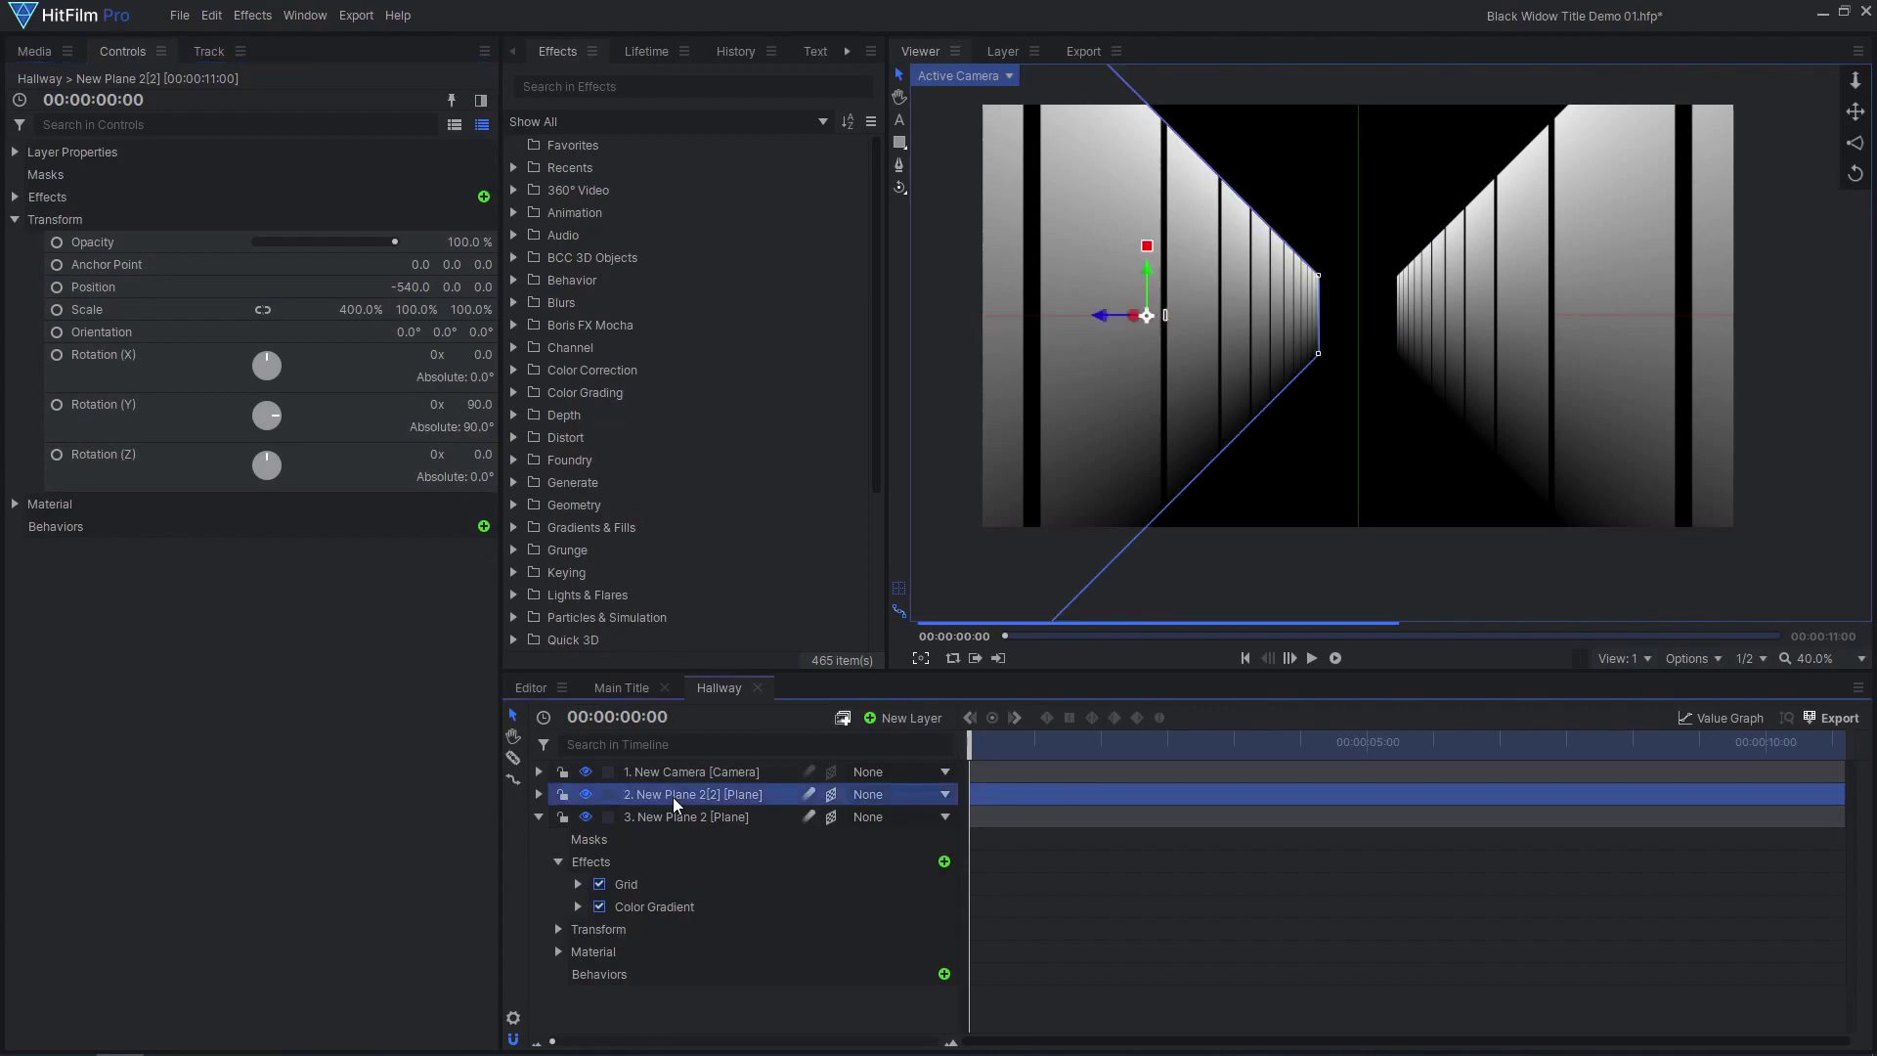
key(ctrl+d)
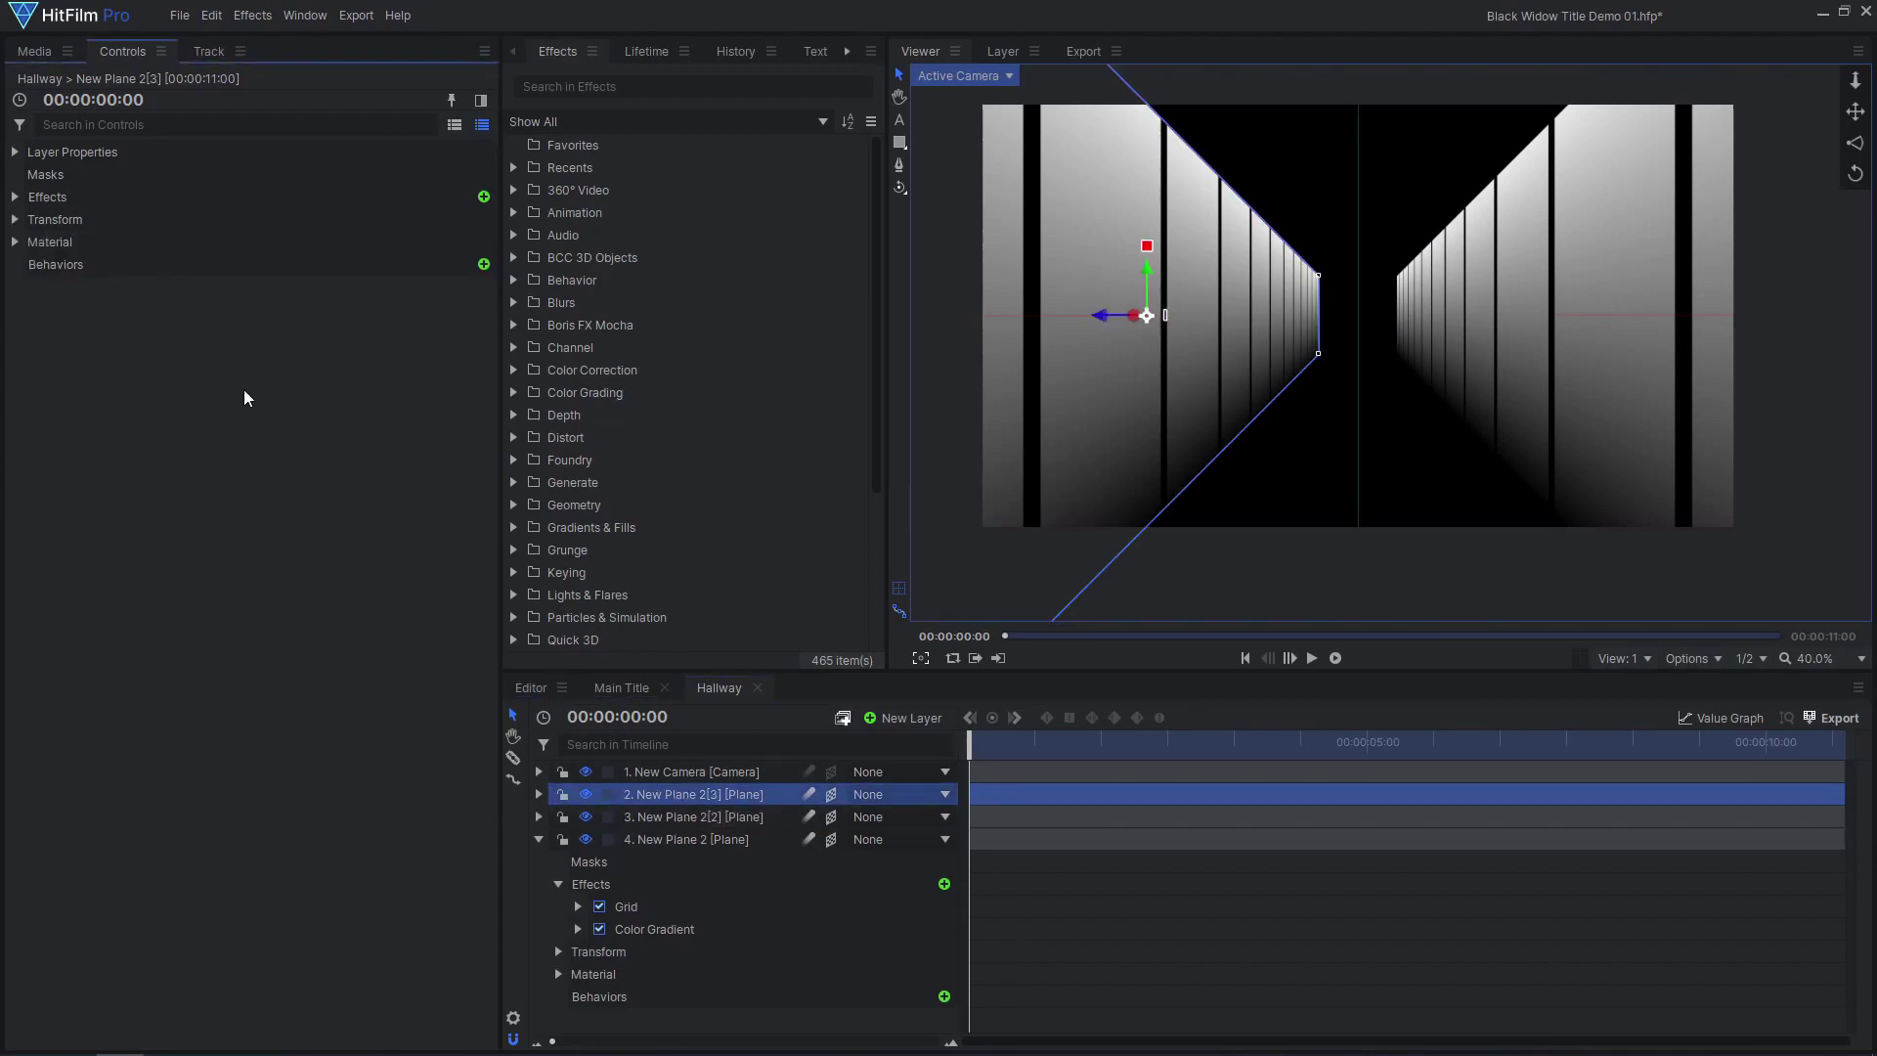
click(16, 220)
click(479, 404)
text(0)
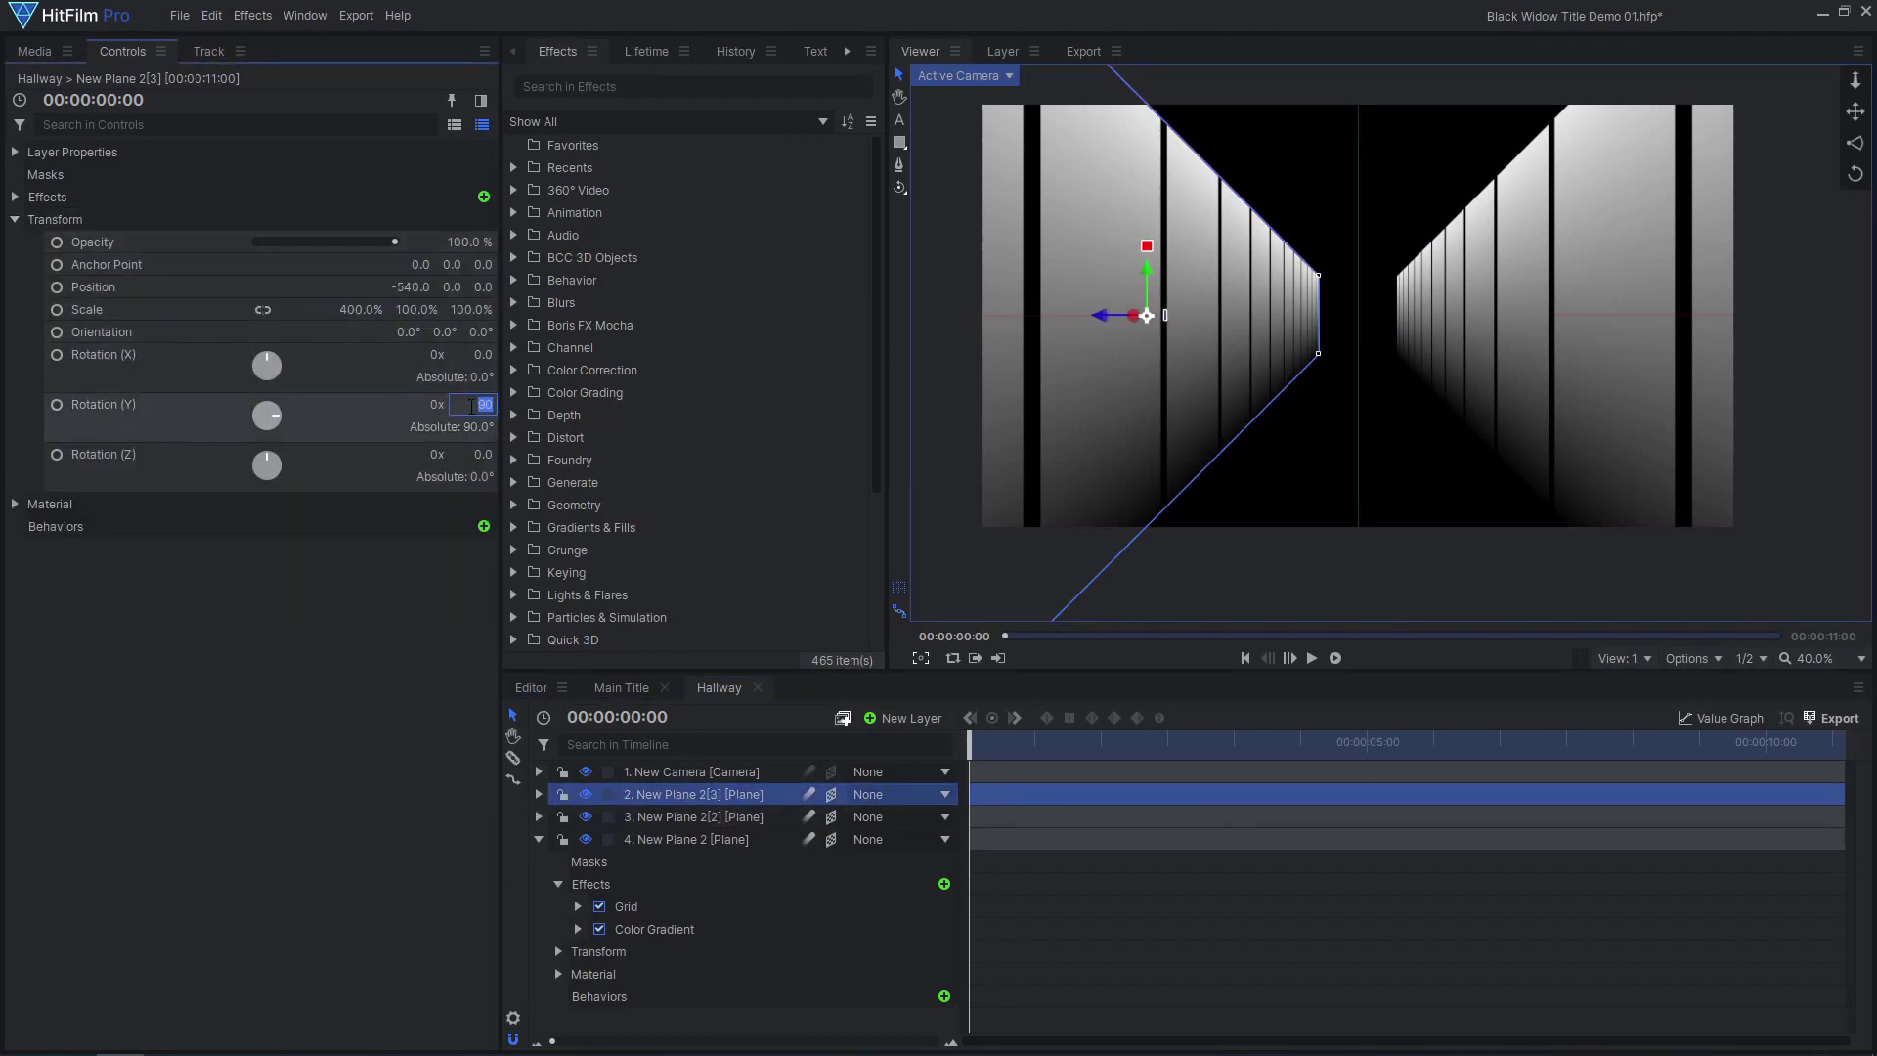
key(Return)
click(421, 287)
text(0)
key(Return)
Lay the copy flat as the floor with X and Z rotation 90 and Y position -540.
click(479, 354)
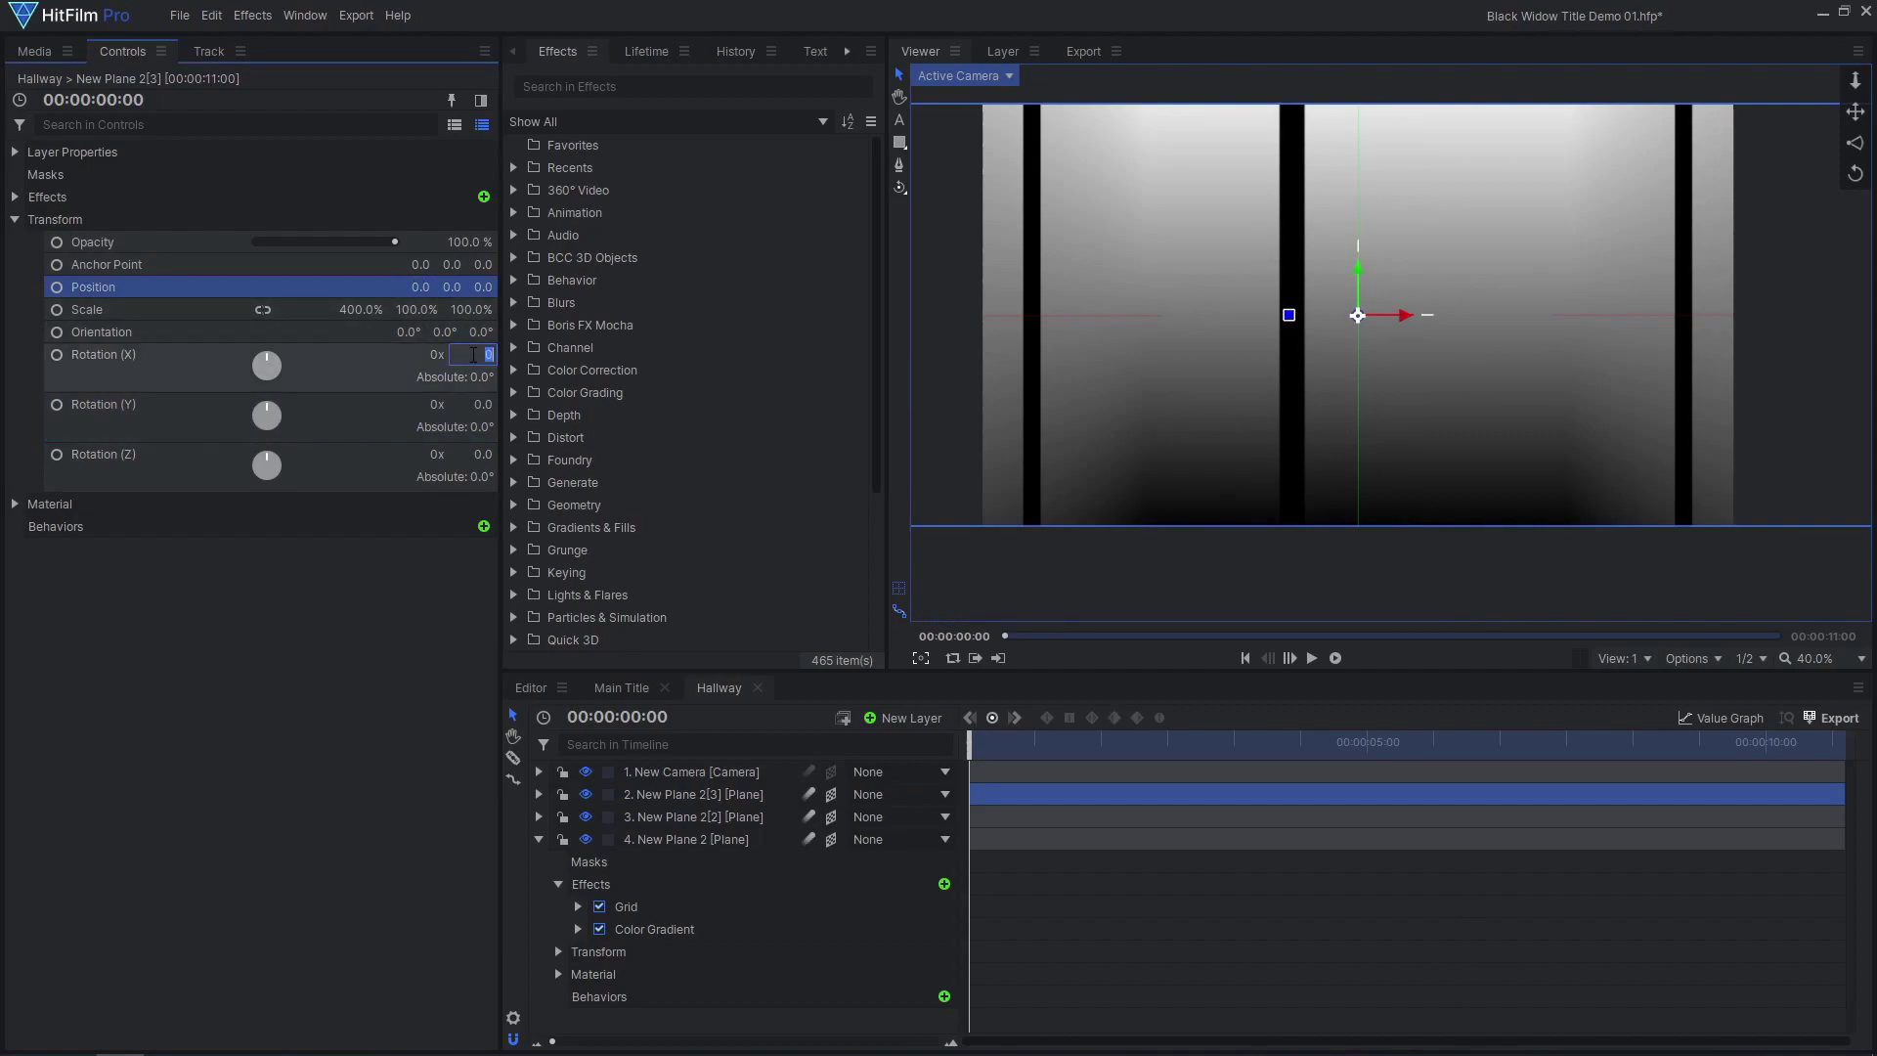
text(90)
key(Return)
click(479, 453)
text(90)
key(Return)
click(452, 286)
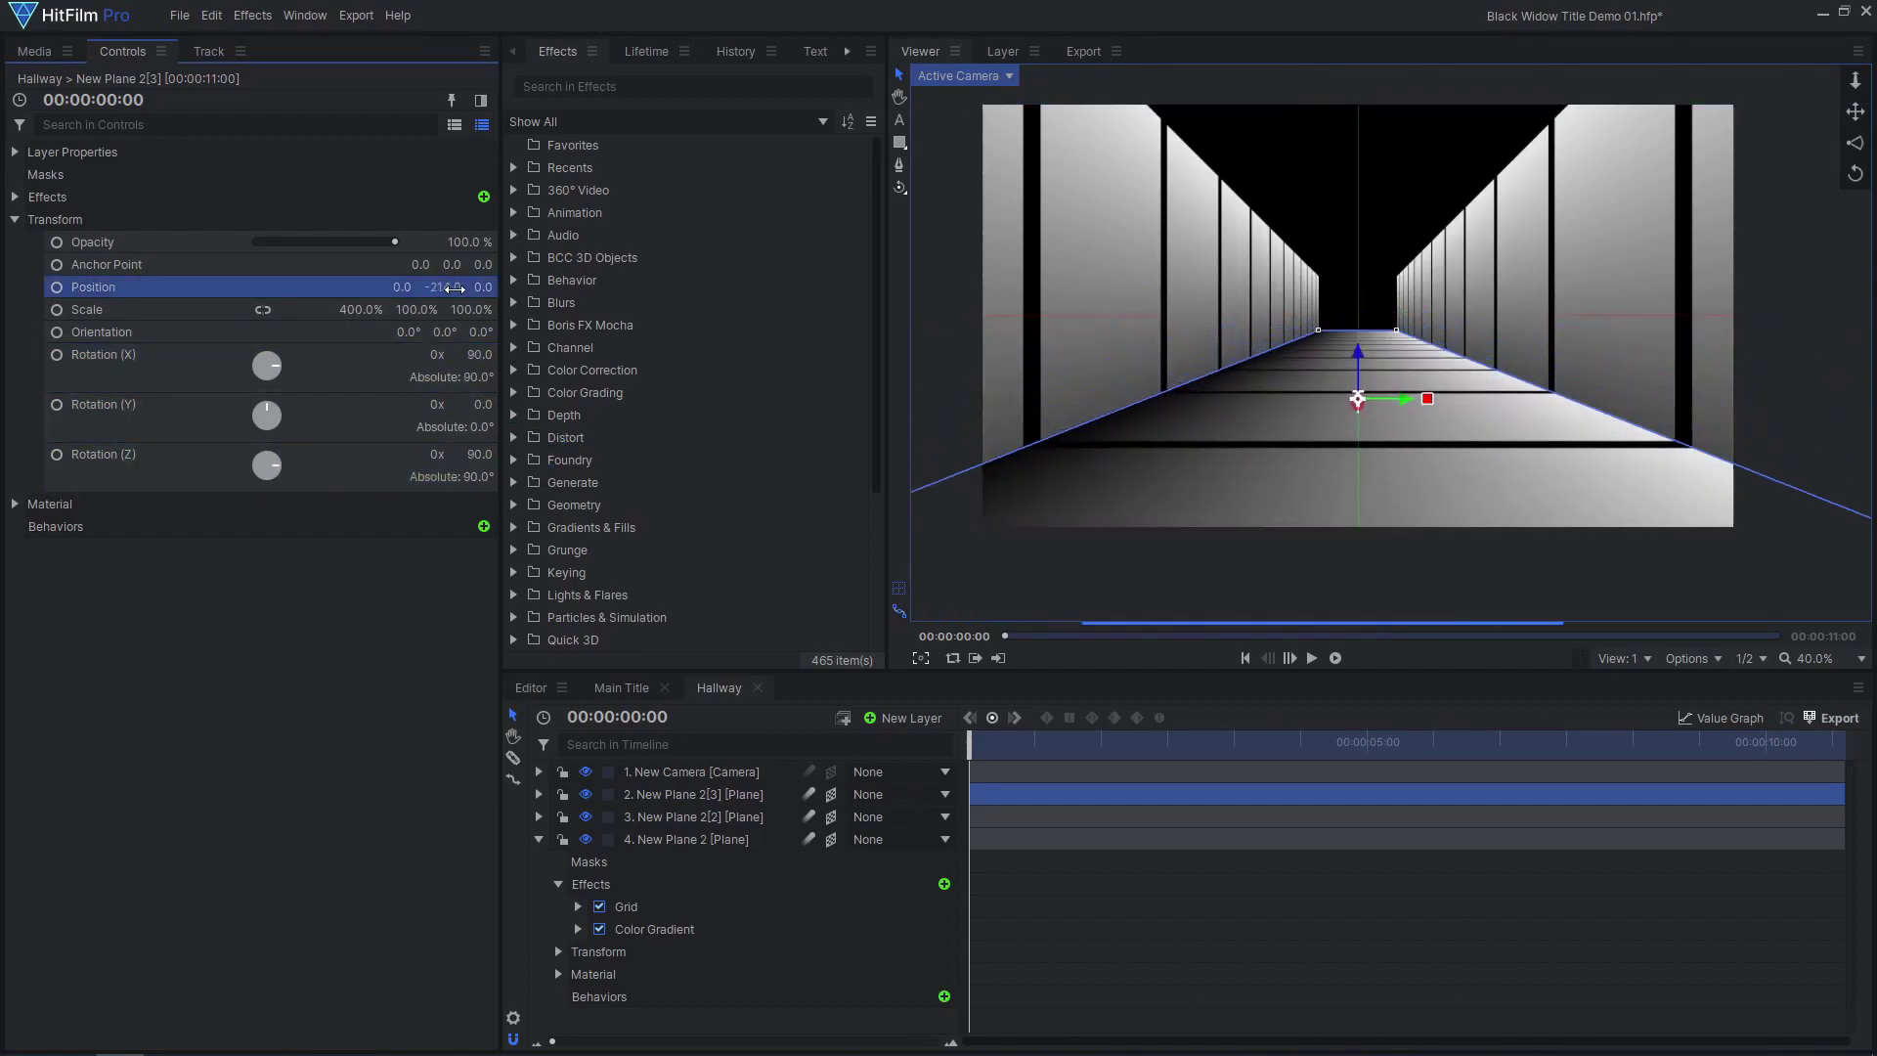
text(-540)
key(Return)
Remove the Color Gradient effect from the floor plane.
click(15, 197)
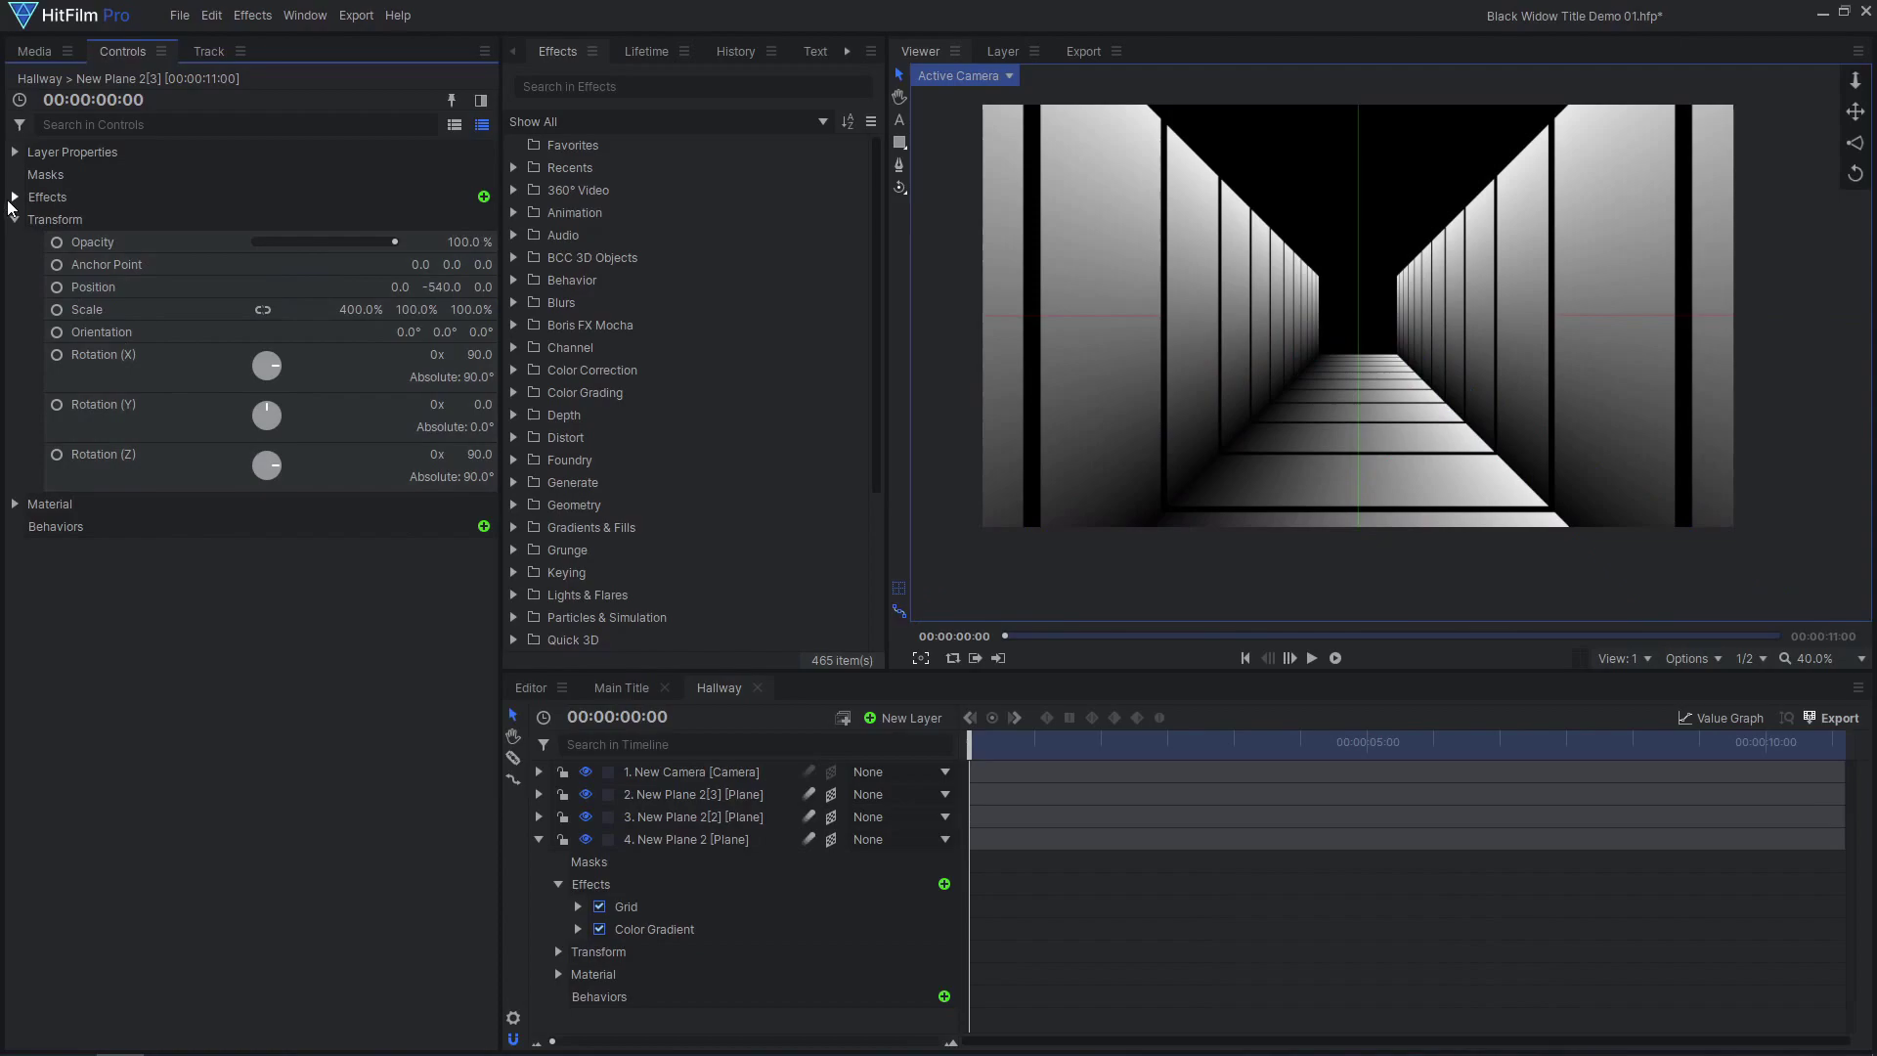
click(85, 241)
key(Delete)
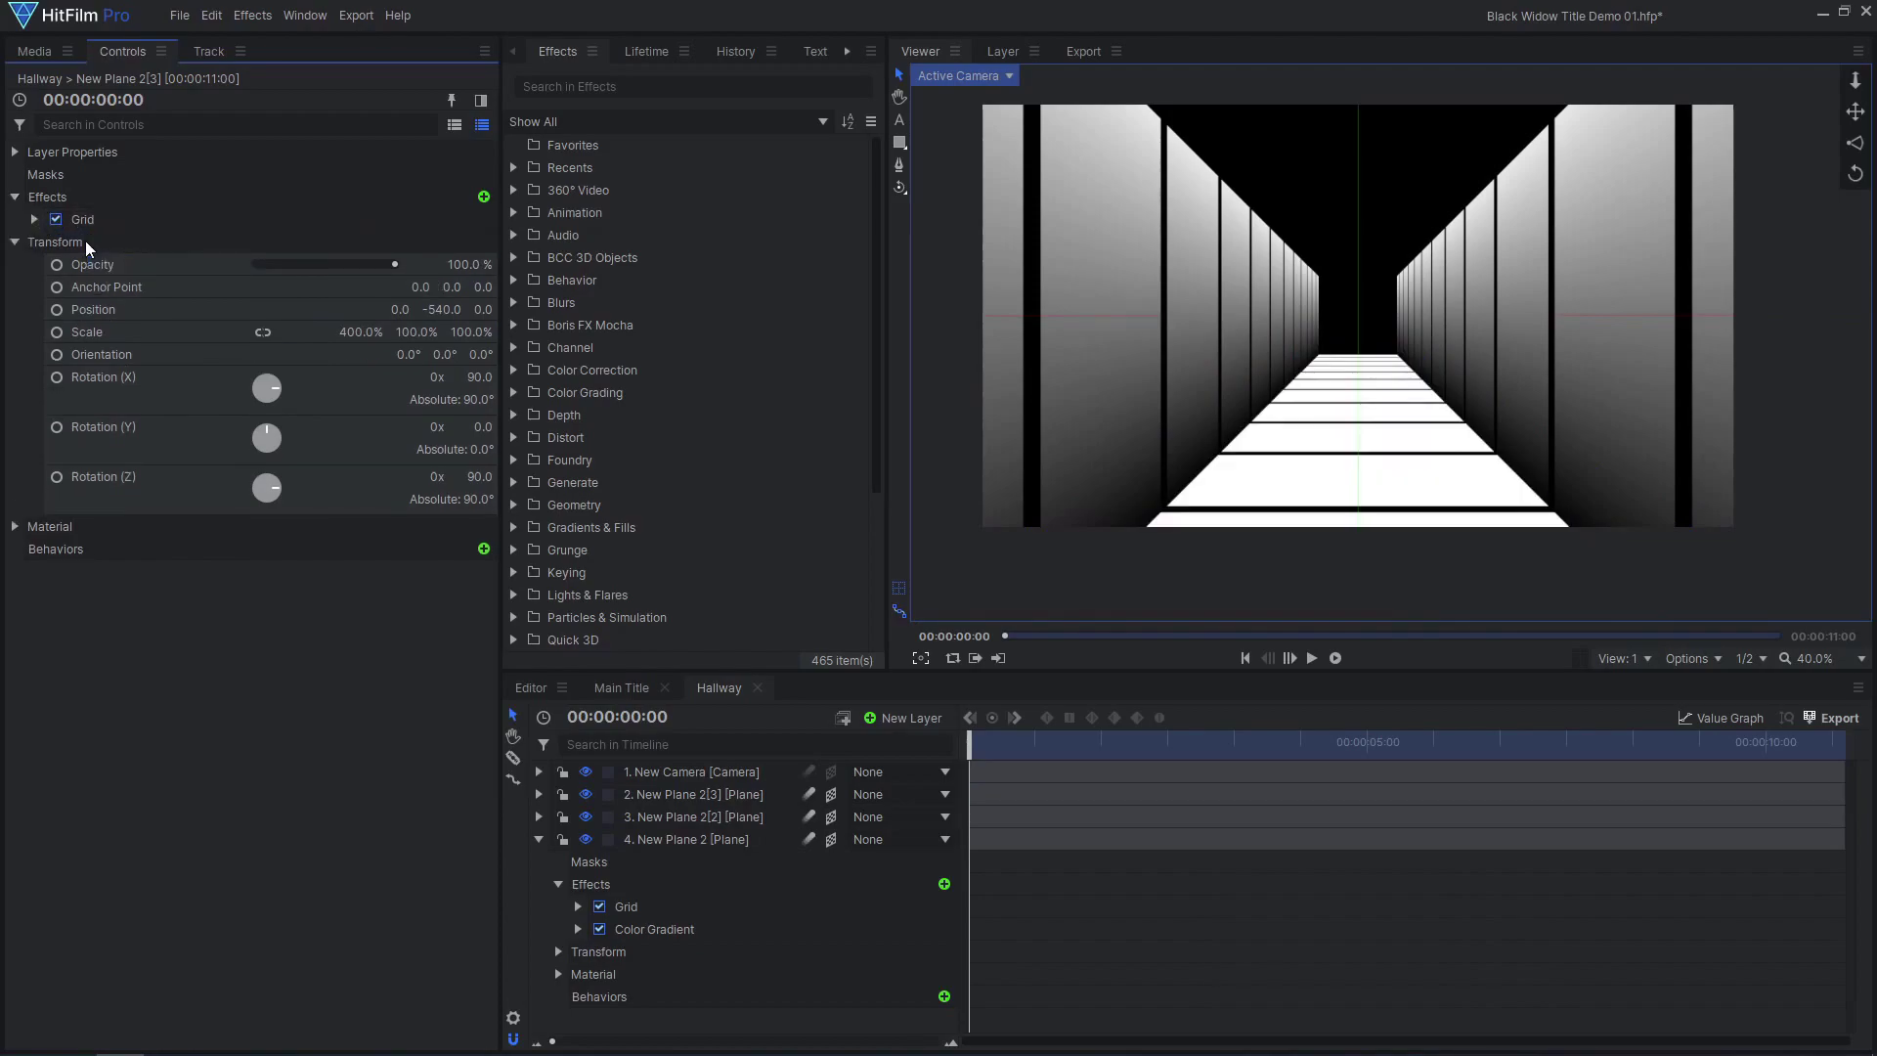
Set the floor Grid's Border Radius to 2.0, offset the grid lines, and fit the frame in the viewer.
click(34, 219)
click(106, 223)
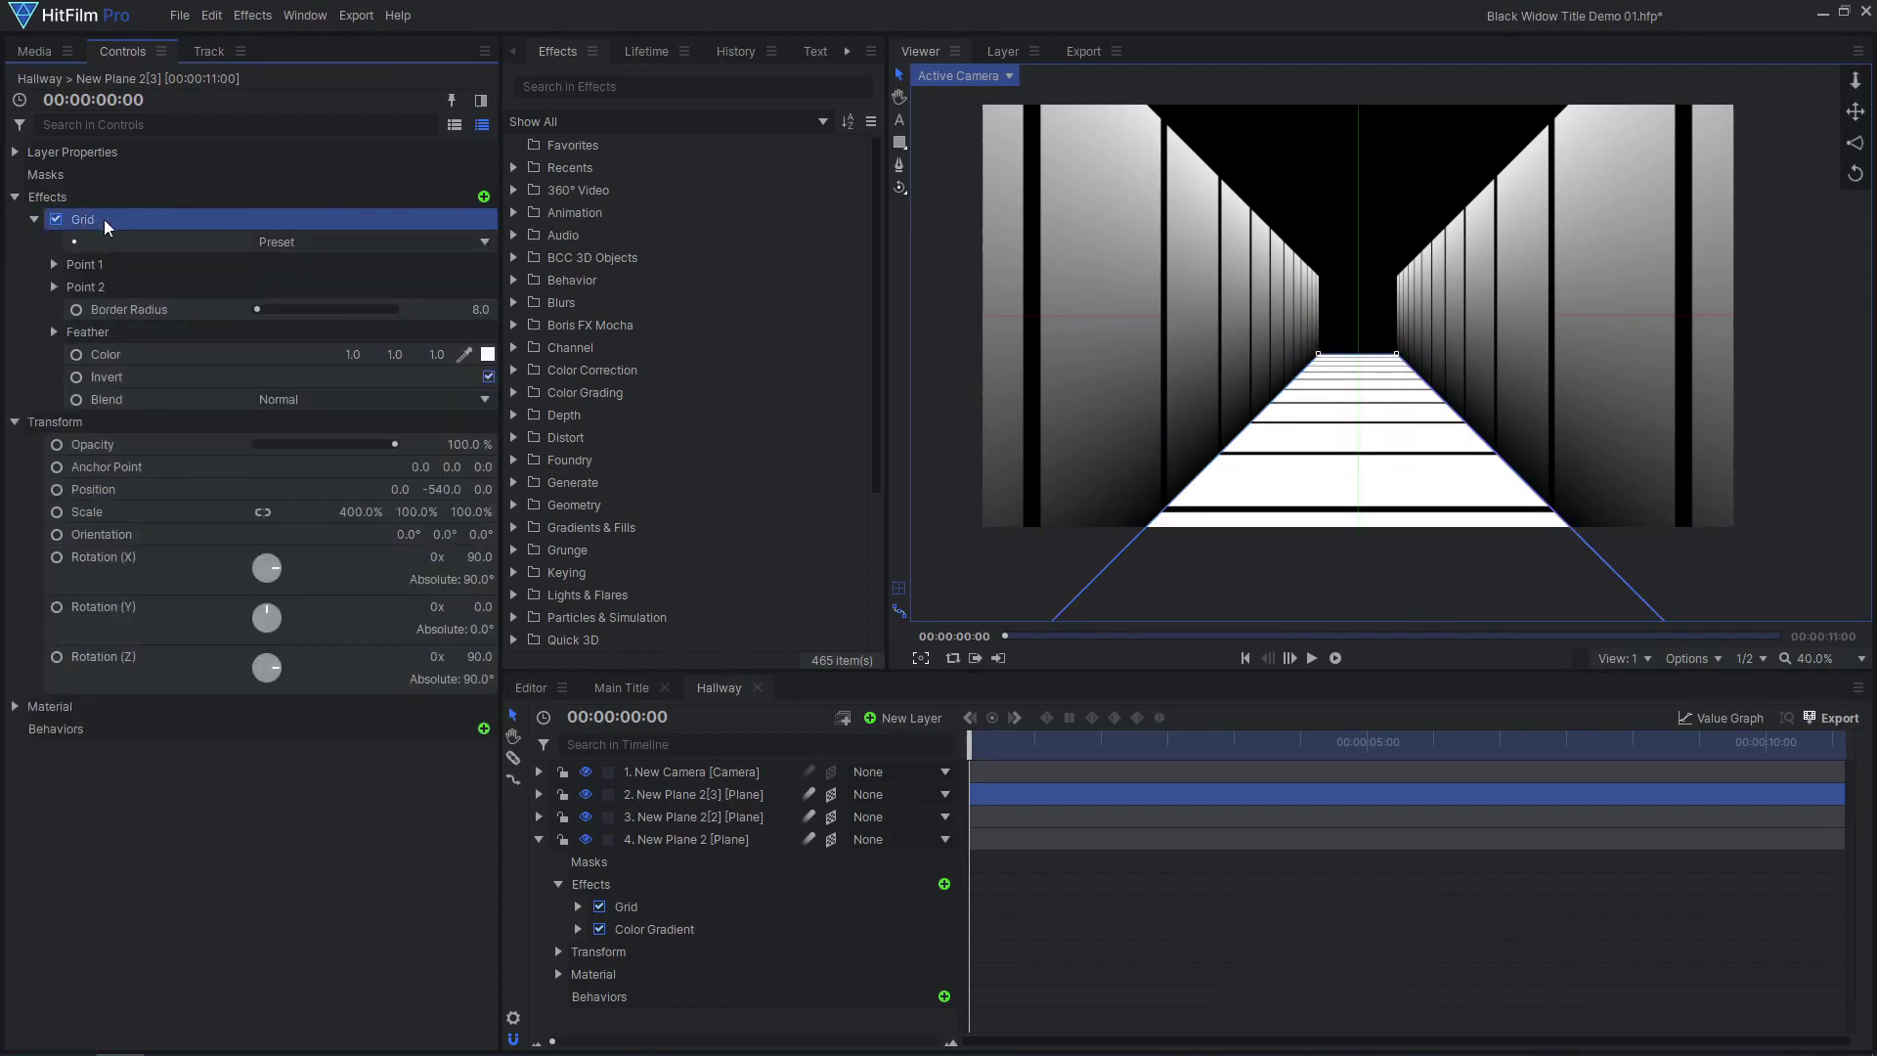
text(2)
key(Return)
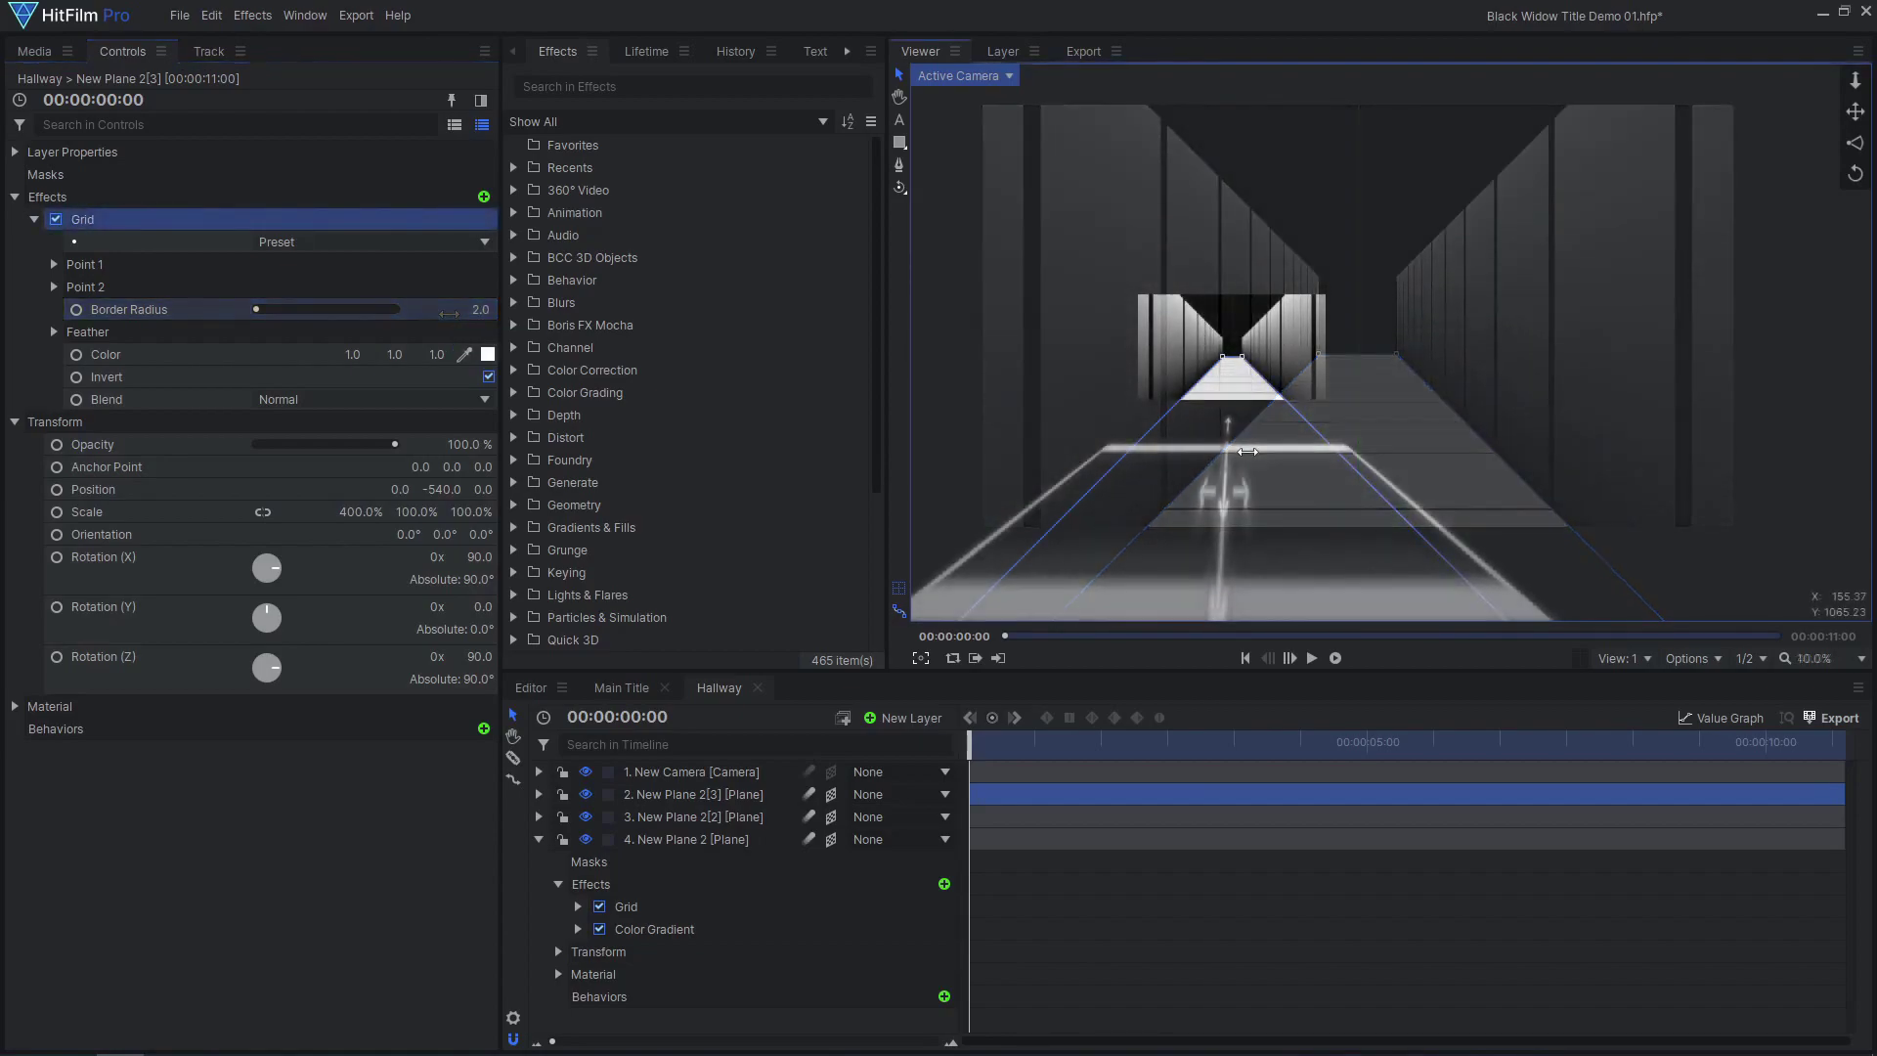
scroll(995, 464, up, 2)
drag(1218, 465, 1270, 475)
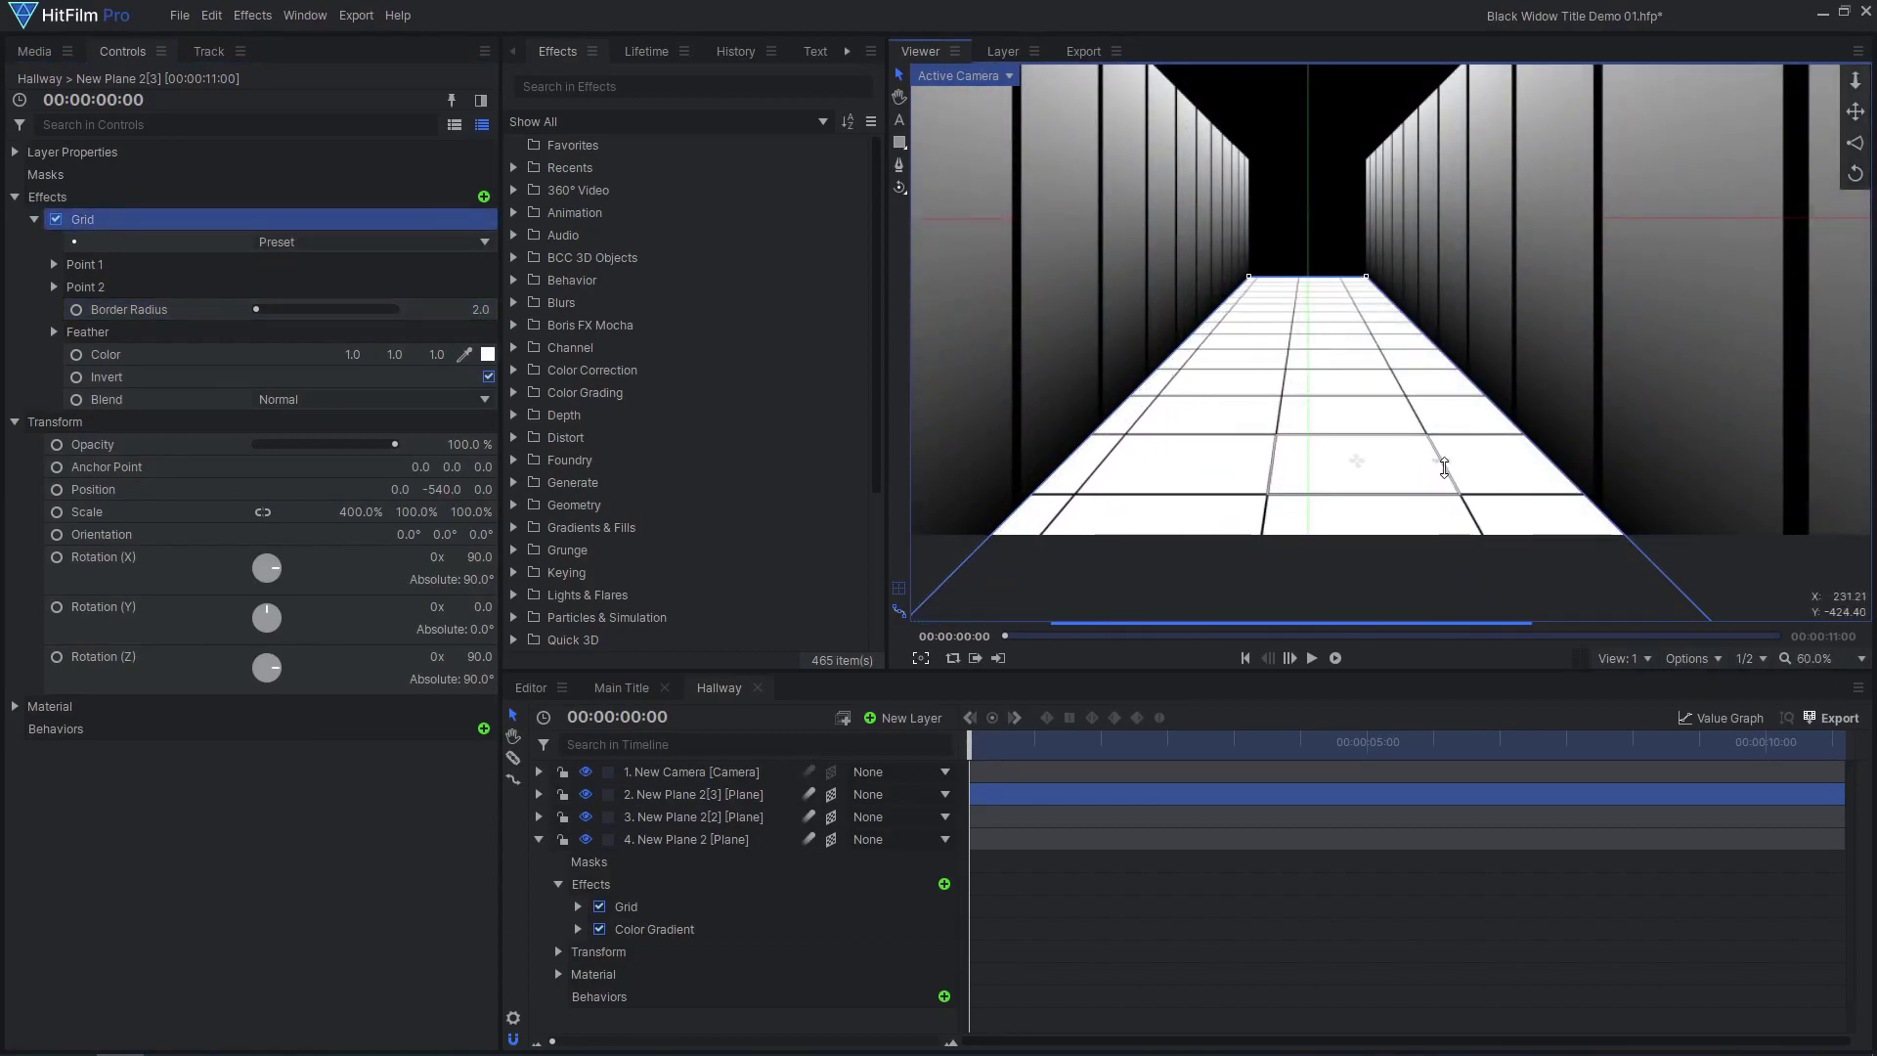
key(shift+z)
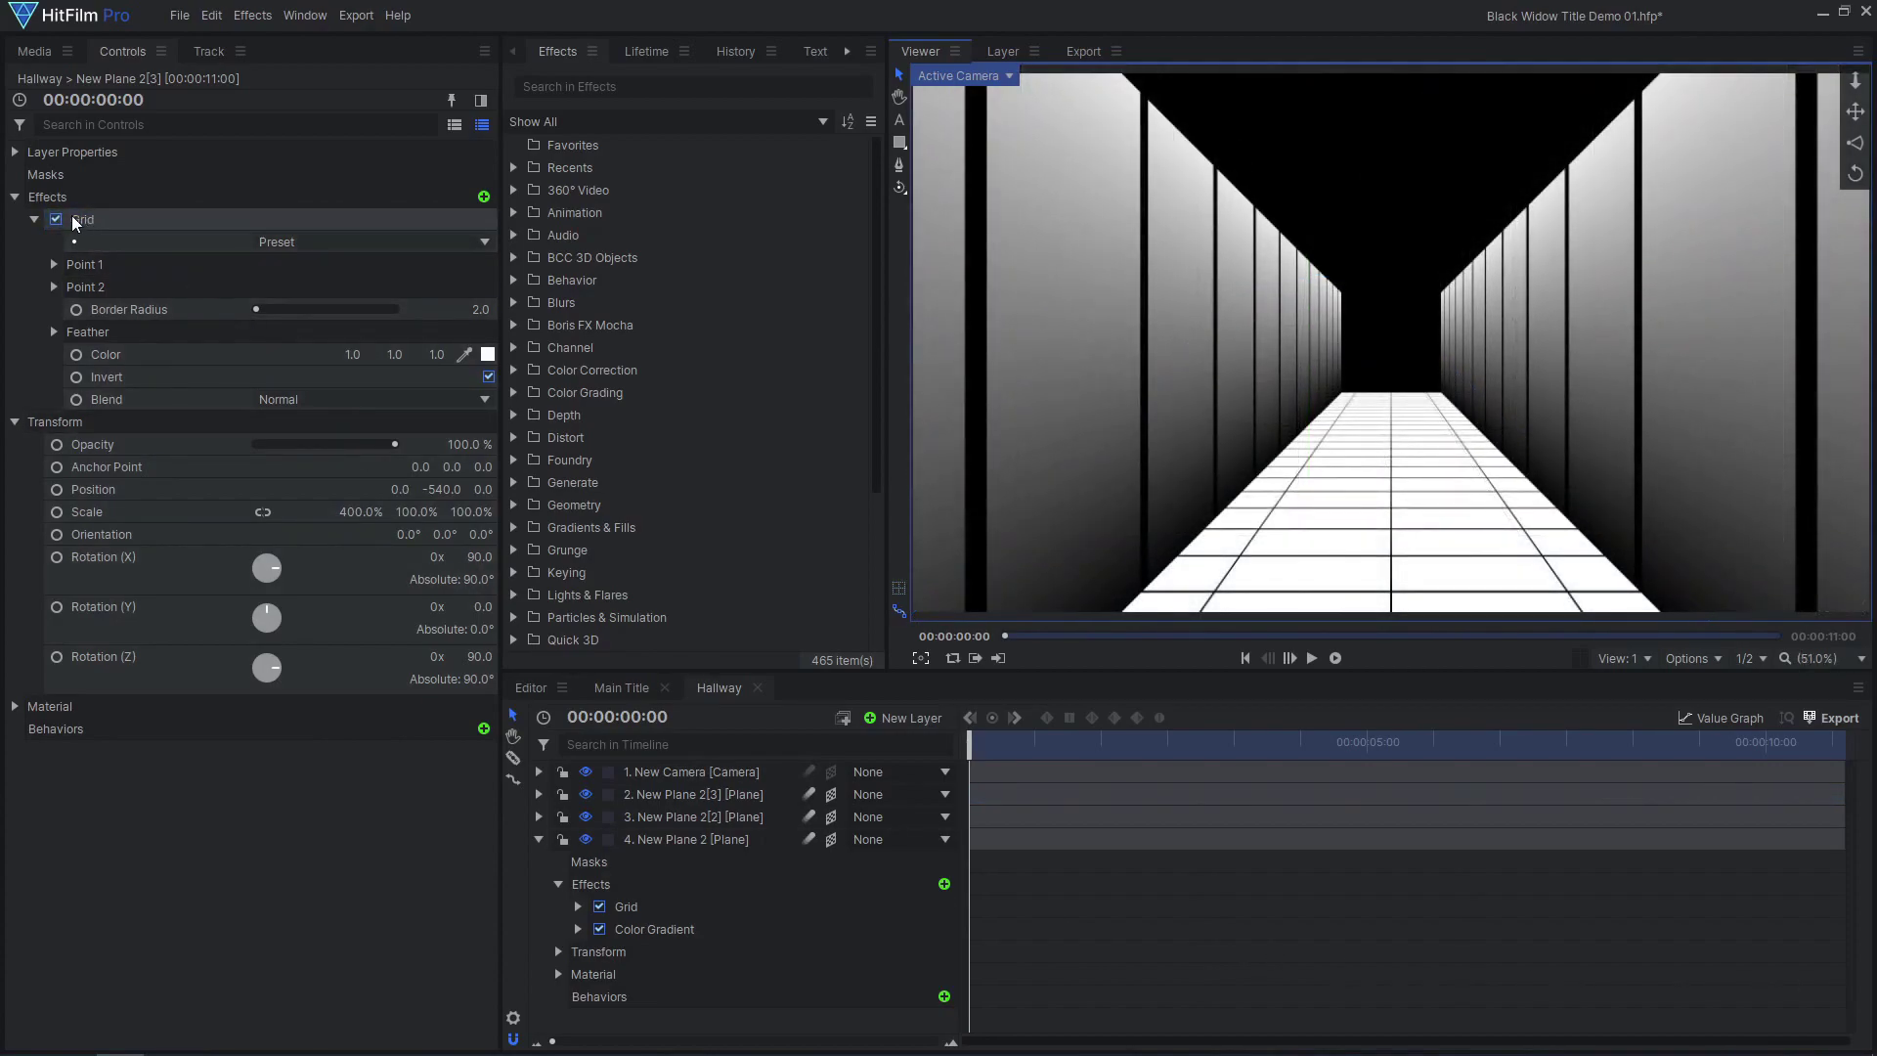
click(34, 220)
click(483, 198)
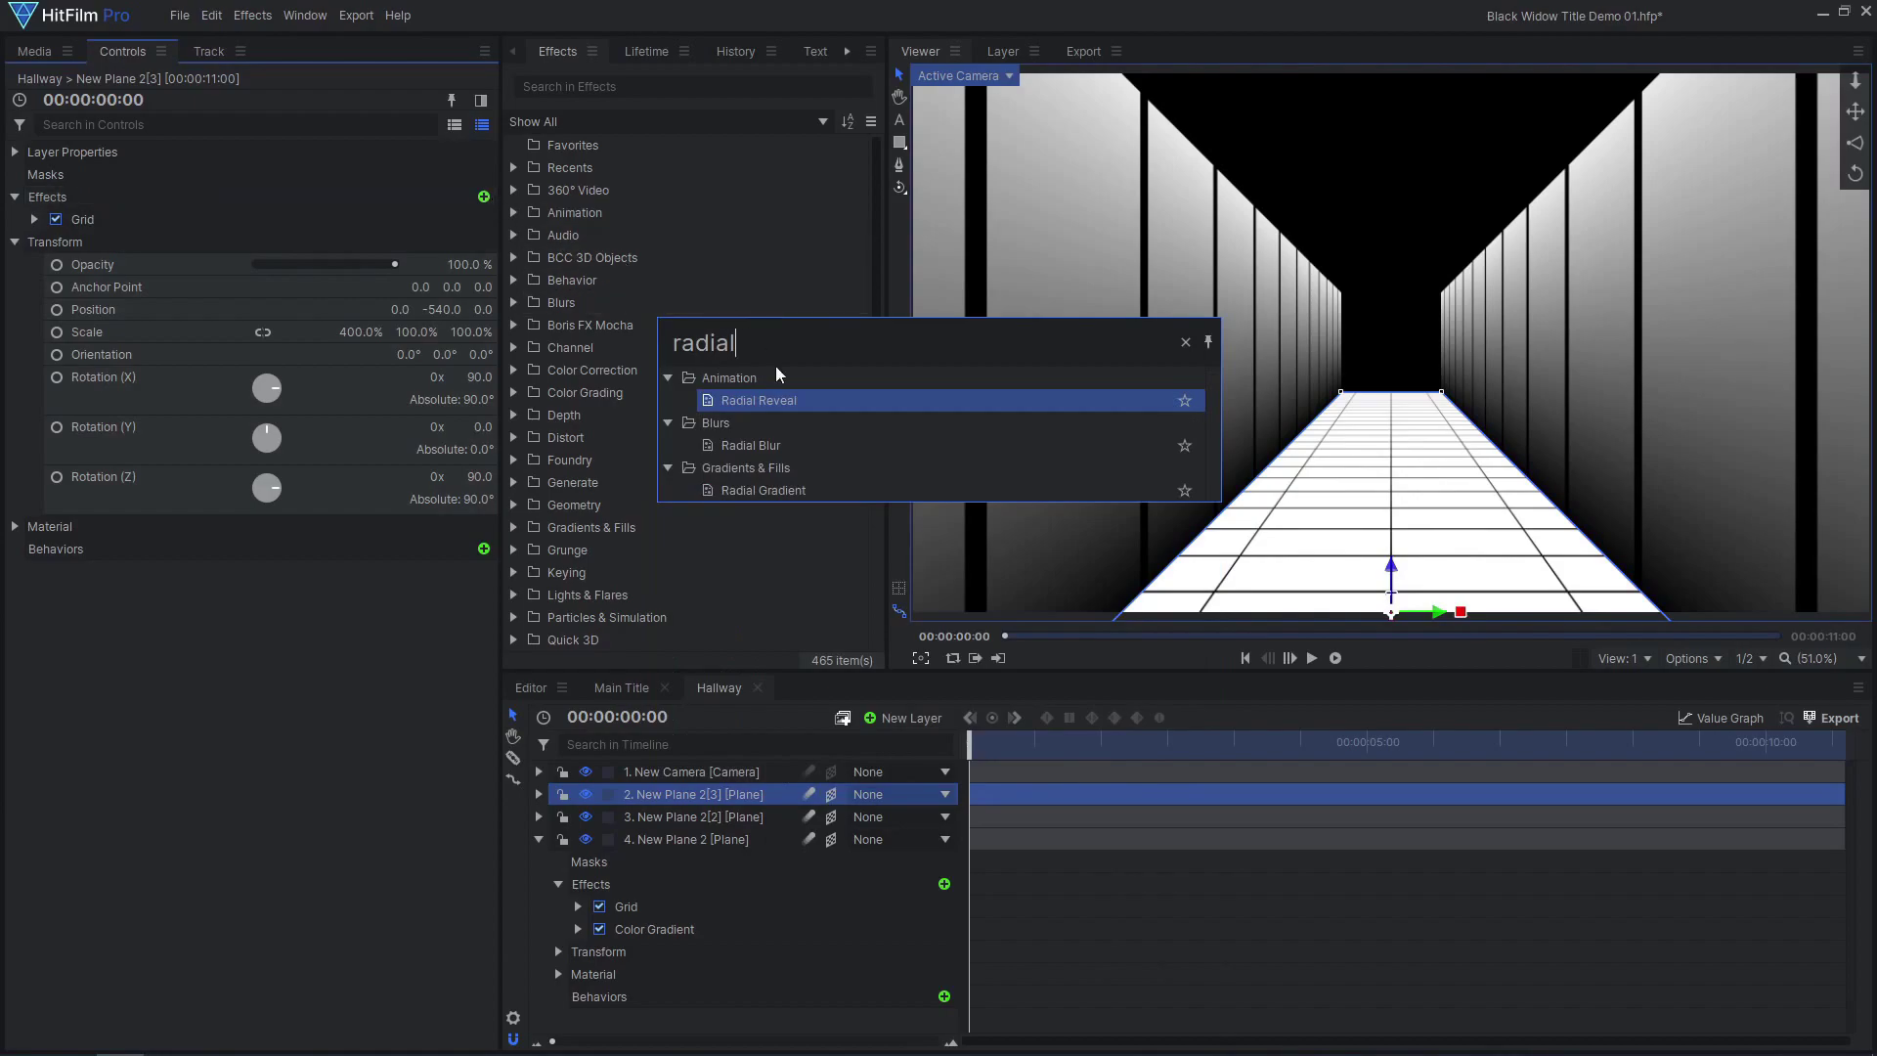
Add a Radial Gradient to the floor and stretch it into an elongated shape.
click(827, 483)
click(34, 241)
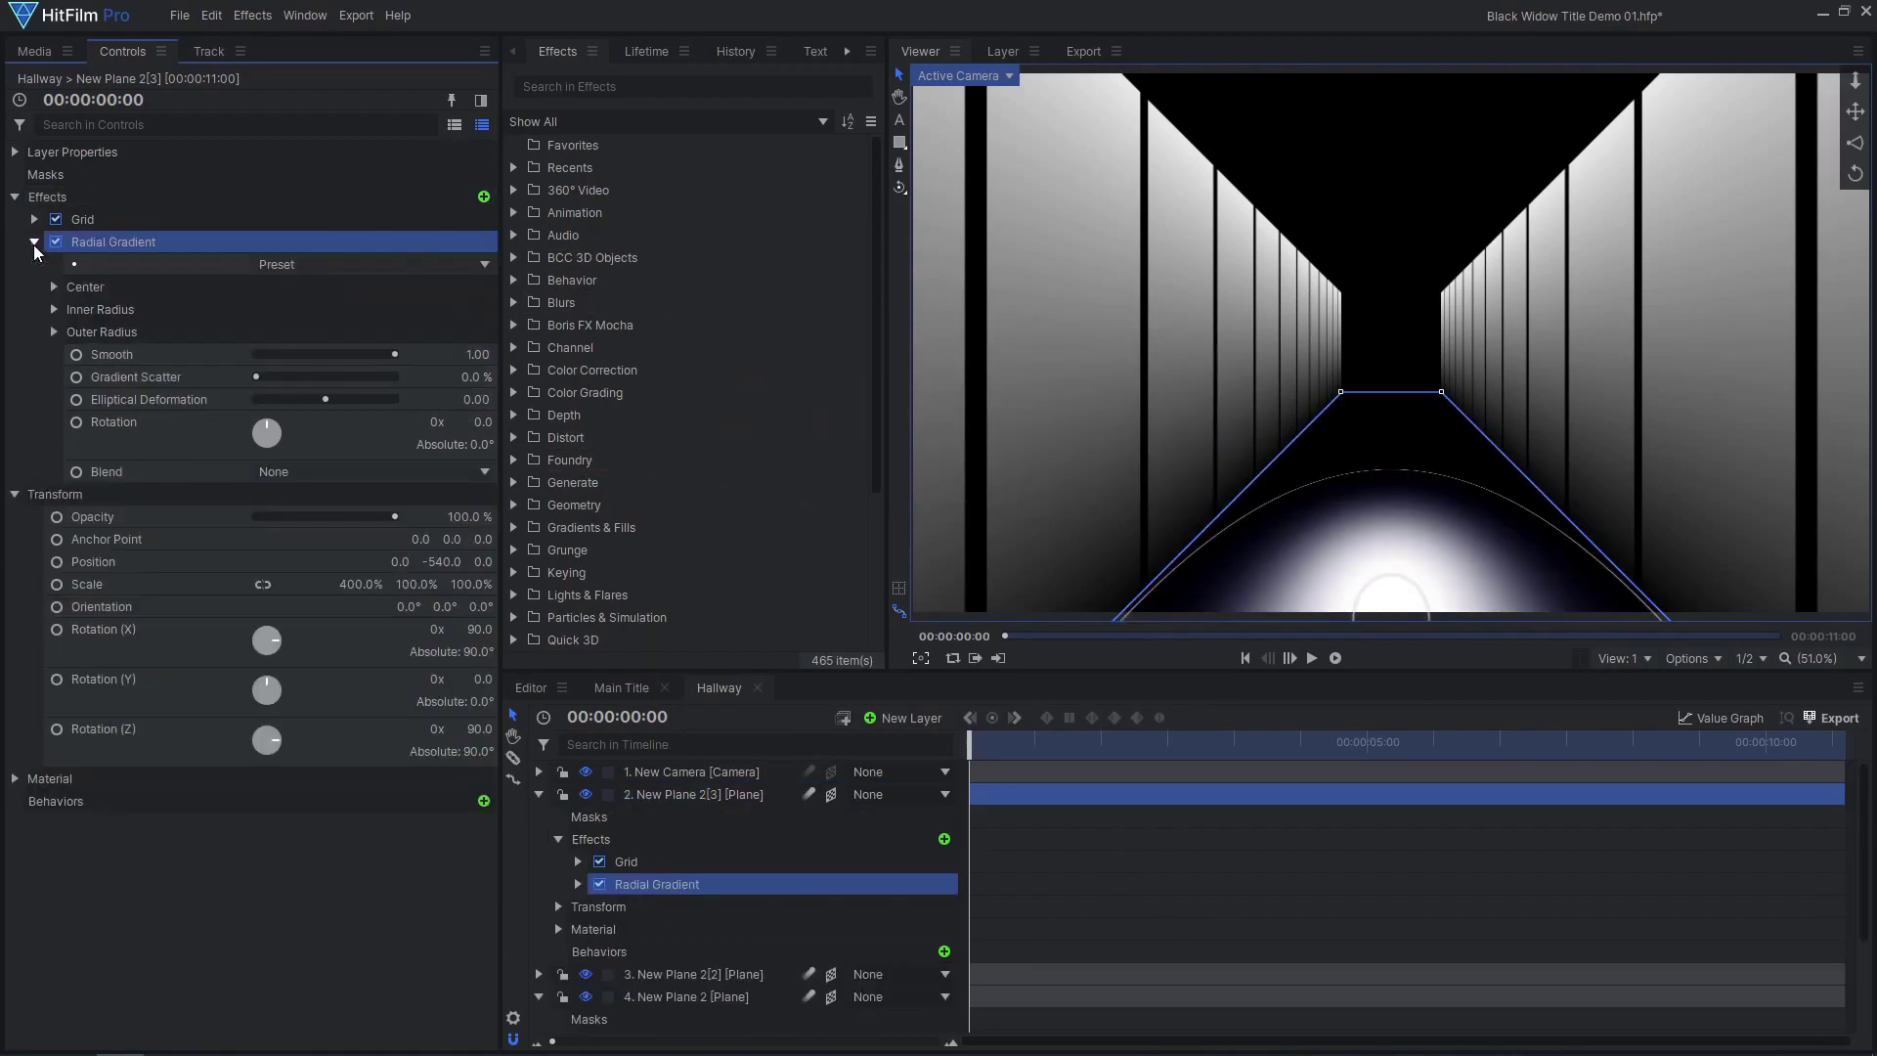
drag(448, 392, 457, 397)
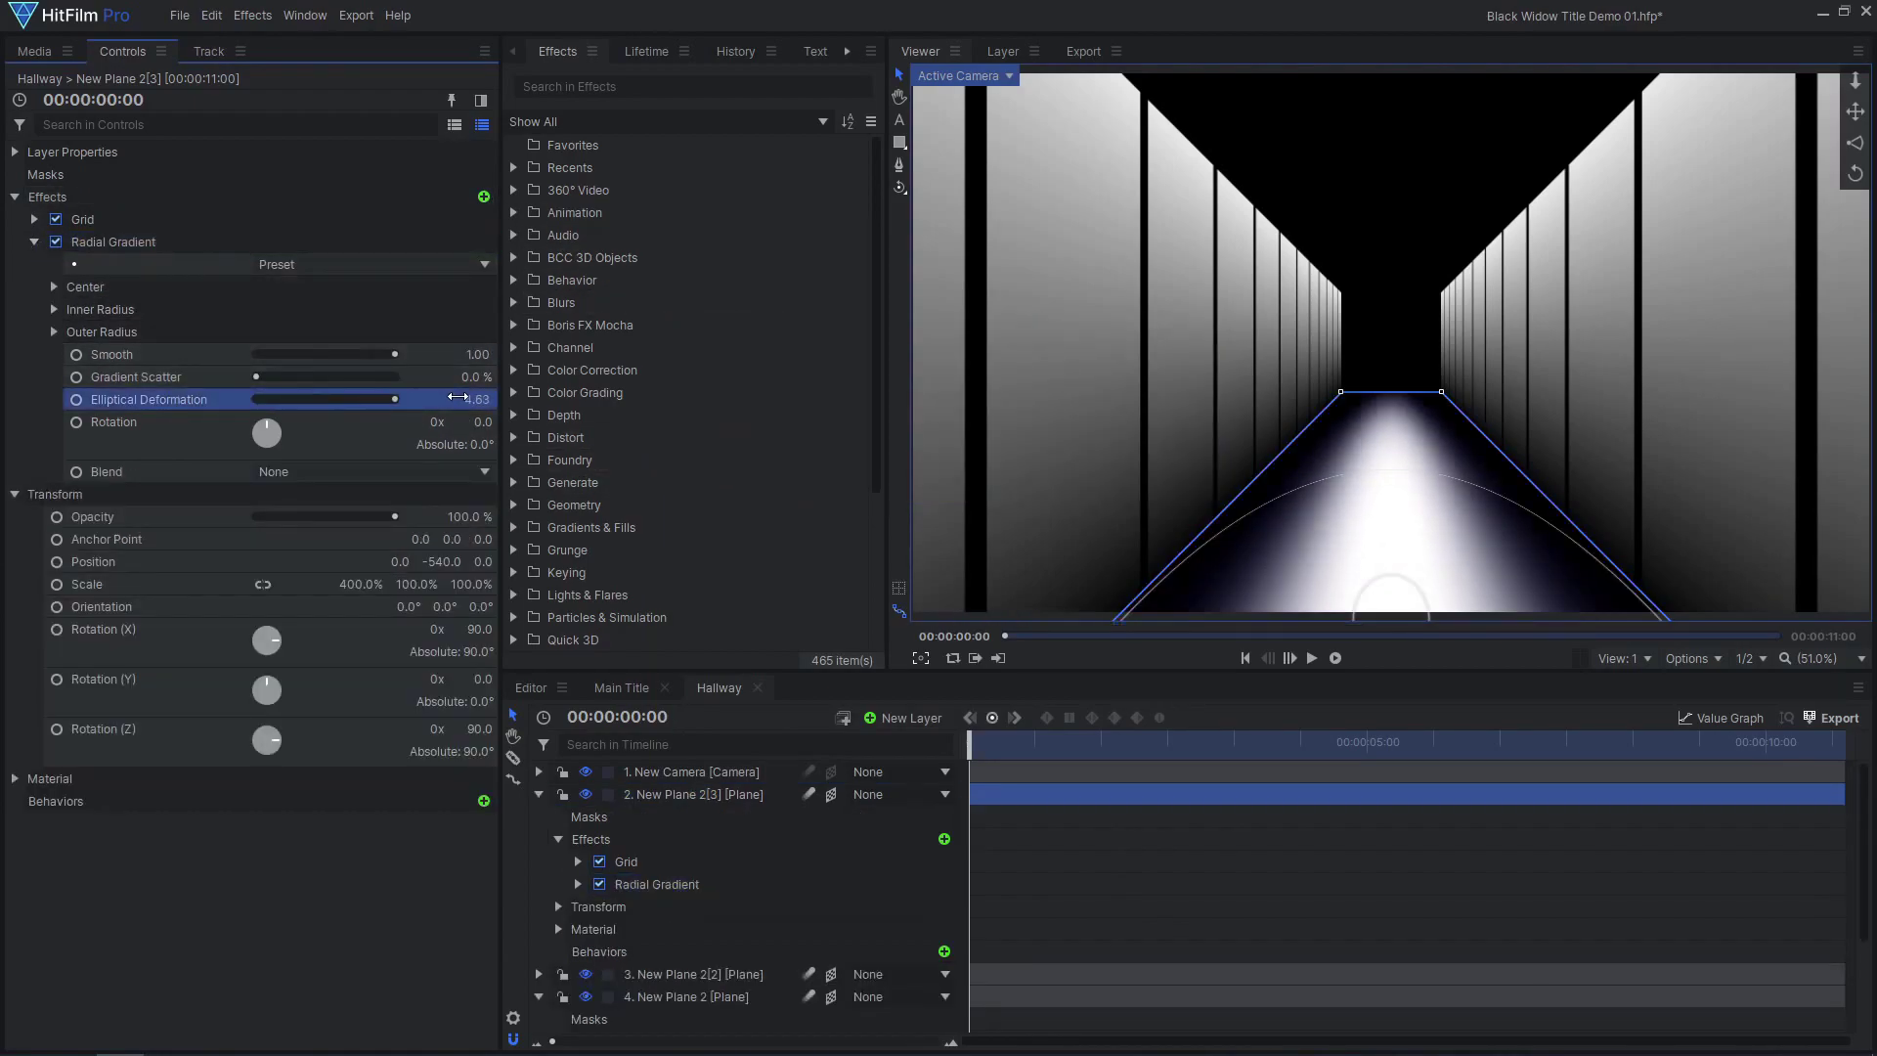
text(100)
Make the Radial Gradient's outer colour fully opaque black.
click(54, 333)
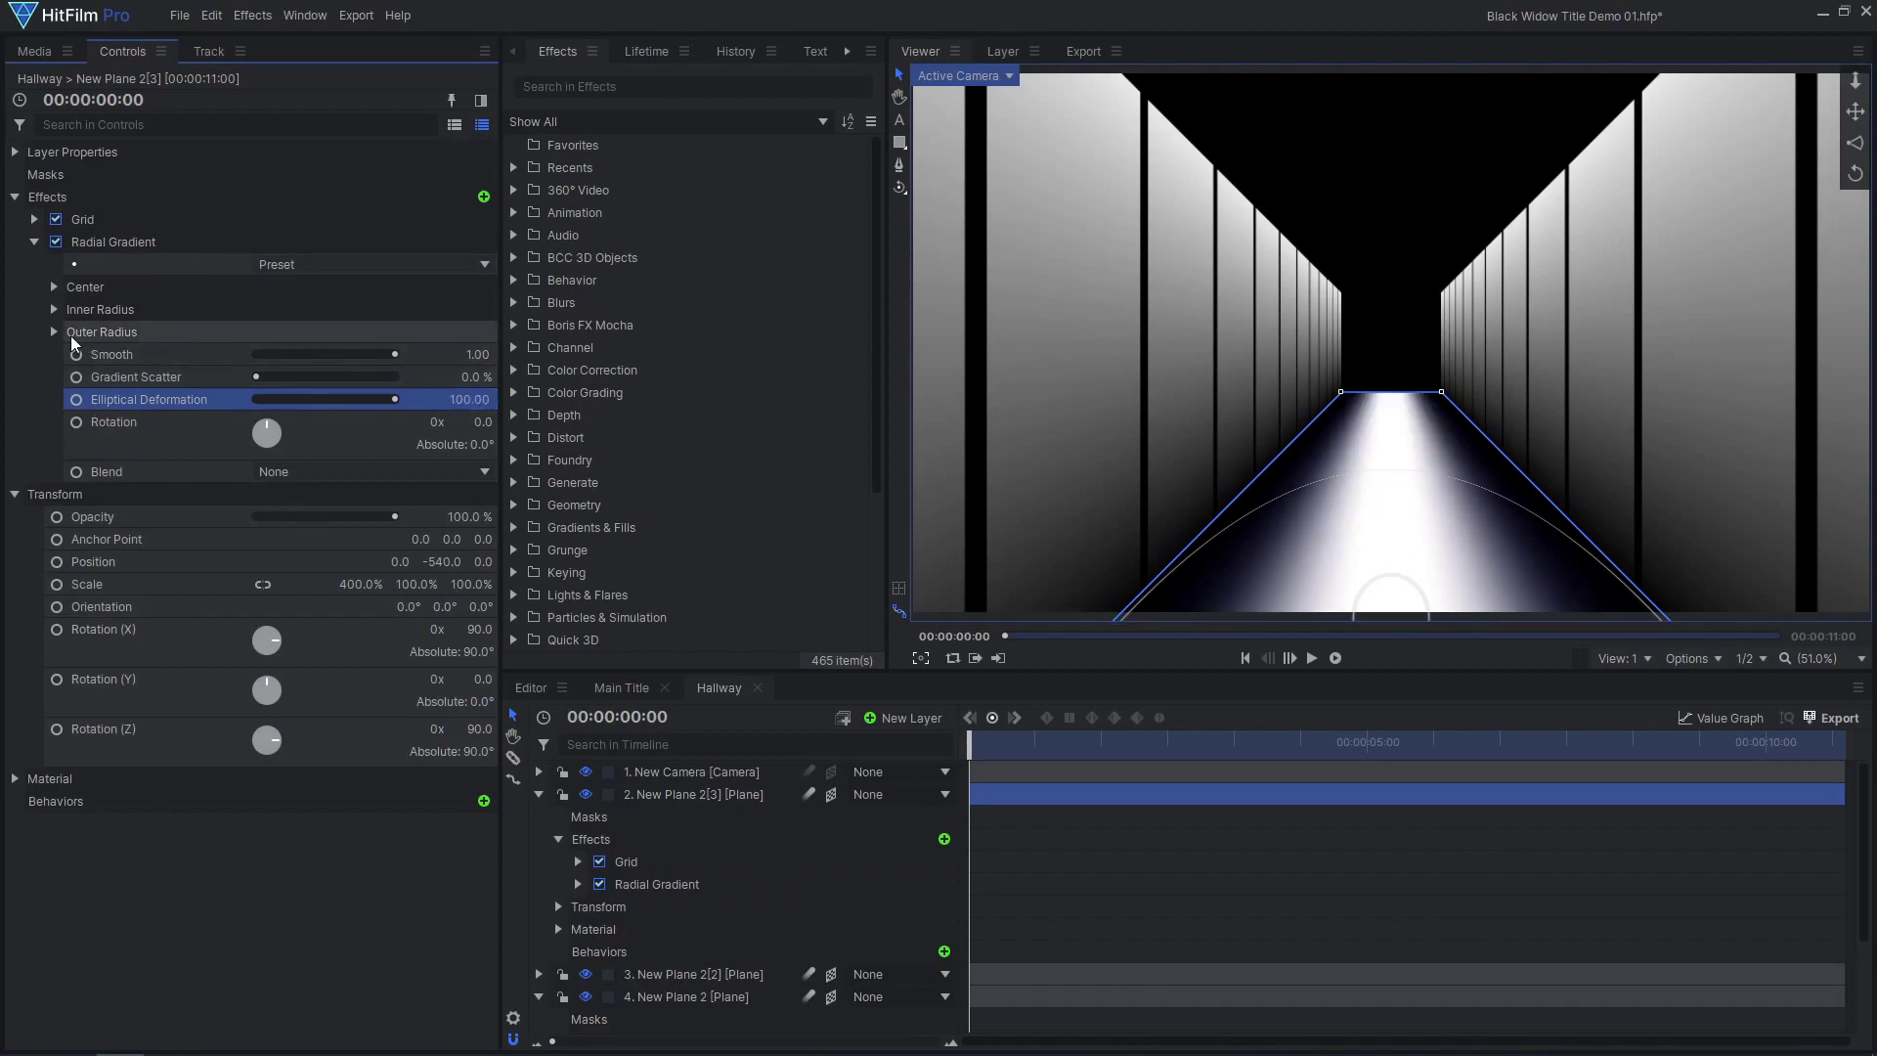
click(487, 376)
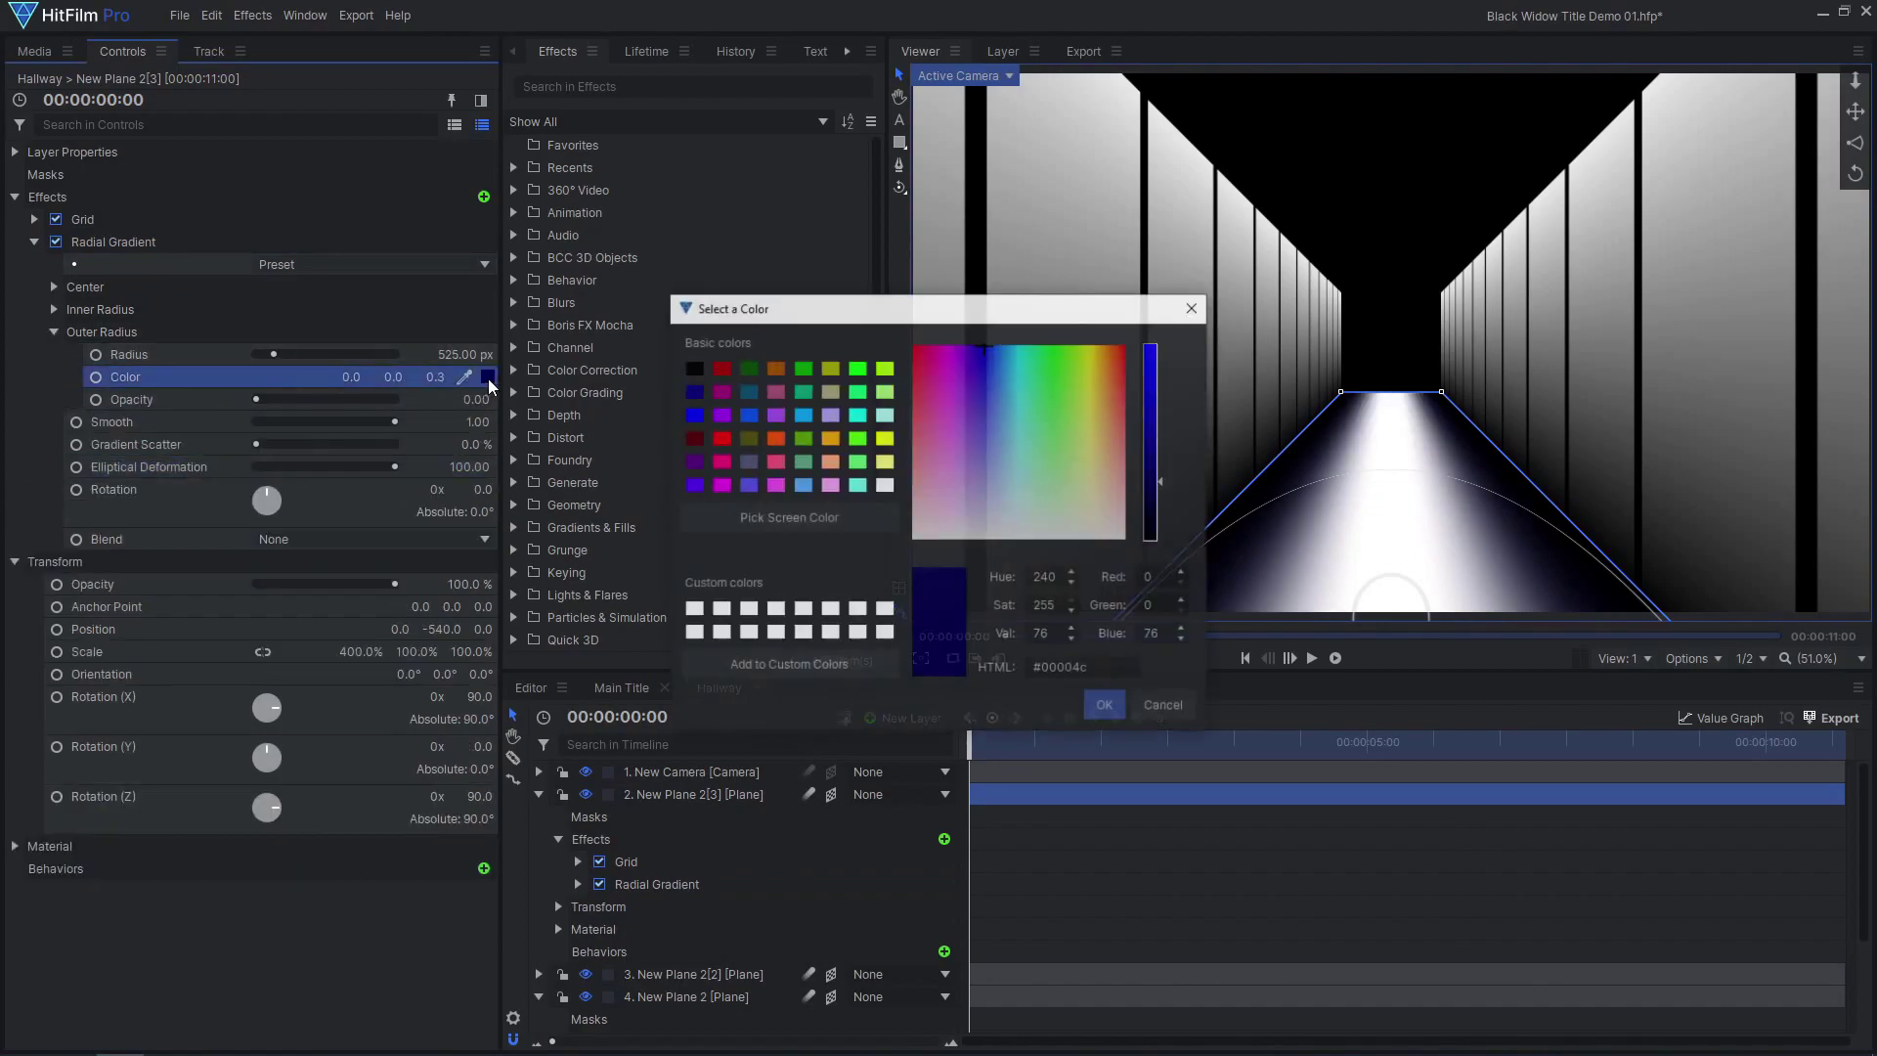
click(692, 368)
click(1105, 705)
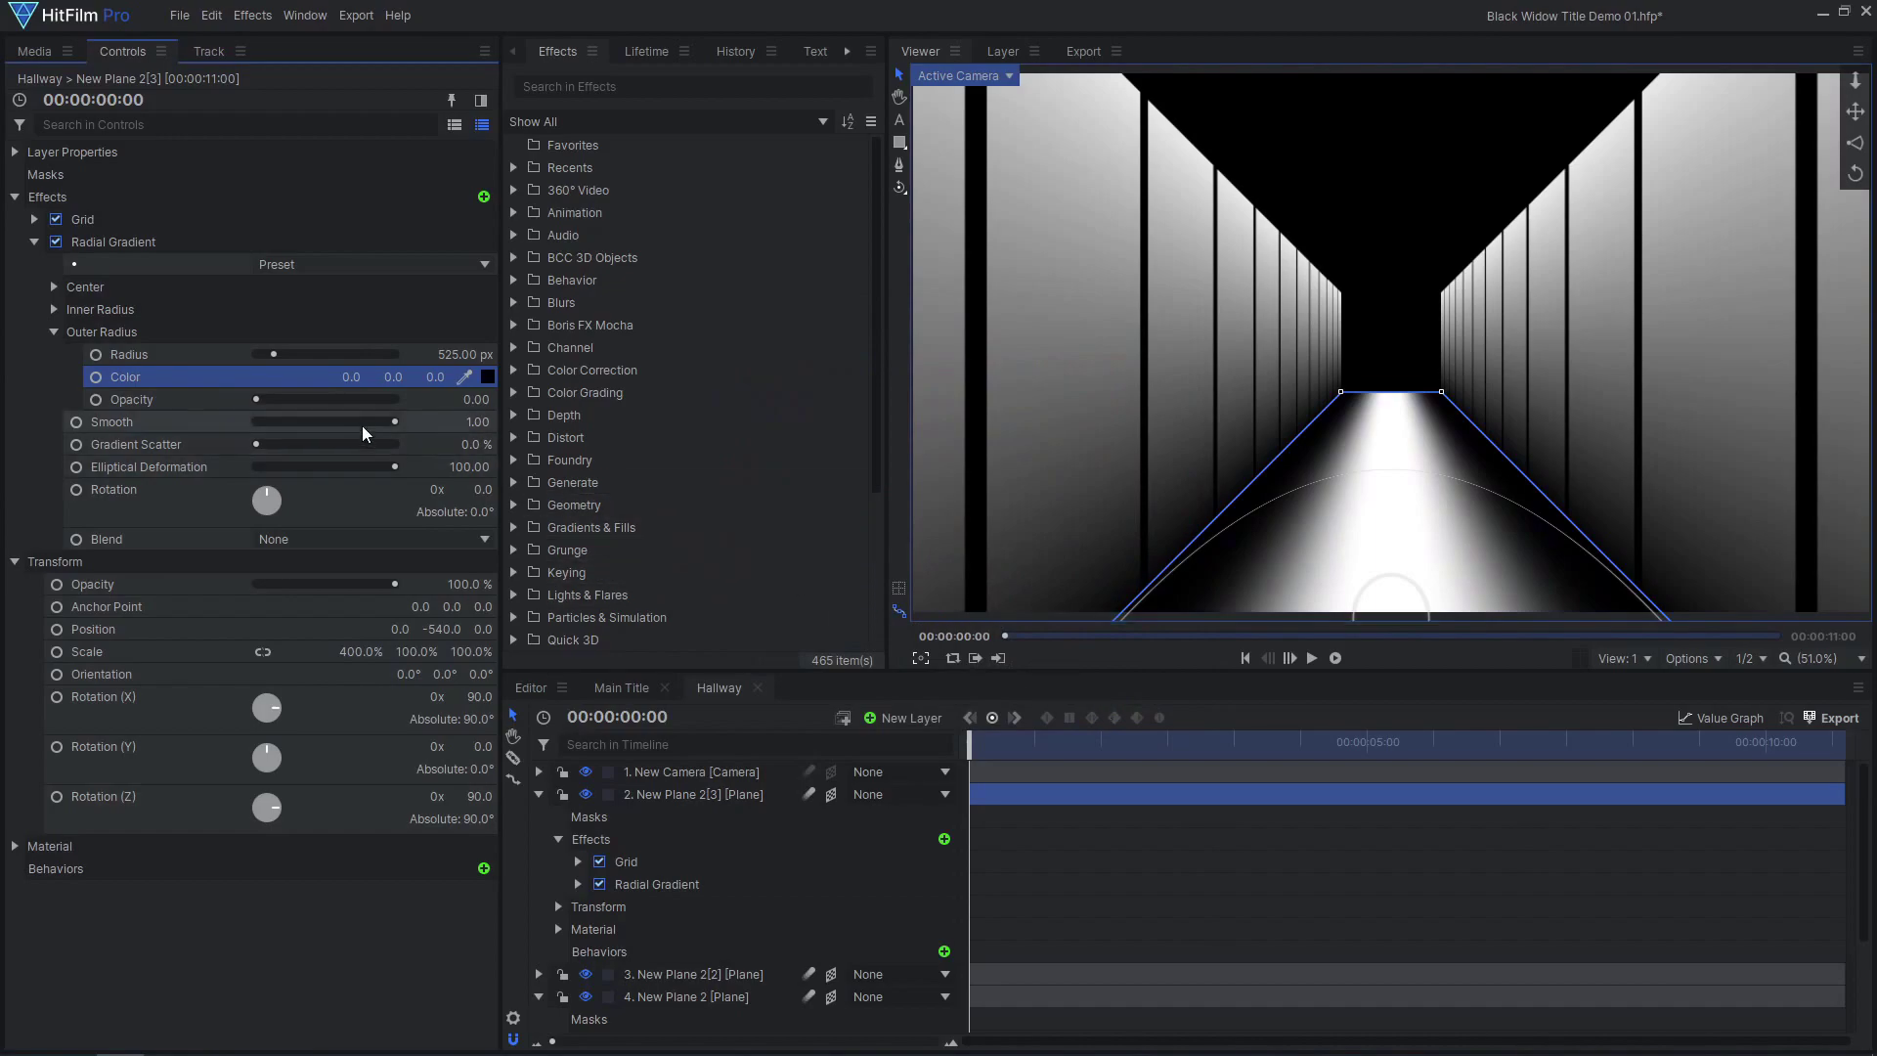
drag(256, 399, 395, 399)
Set the gradient's Blend to Multiply and widen its Outer Radius to 668 px.
click(365, 539)
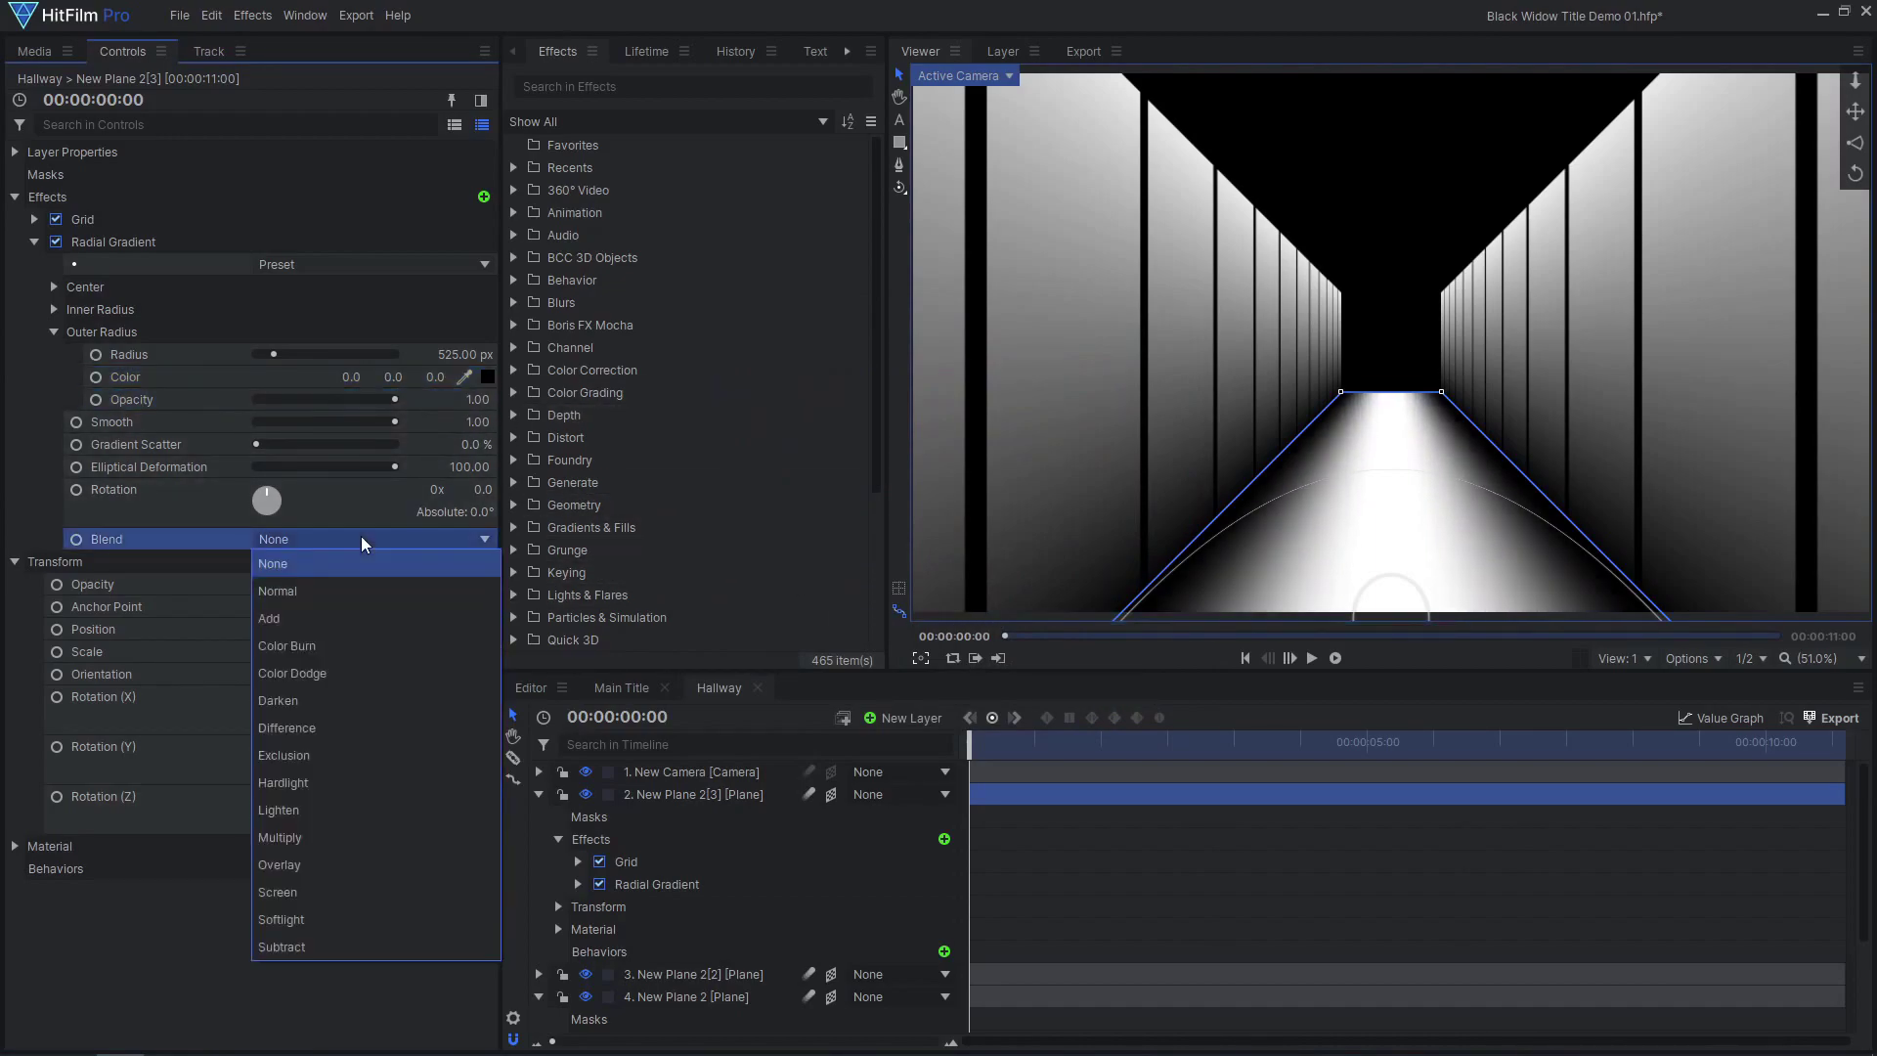
click(334, 838)
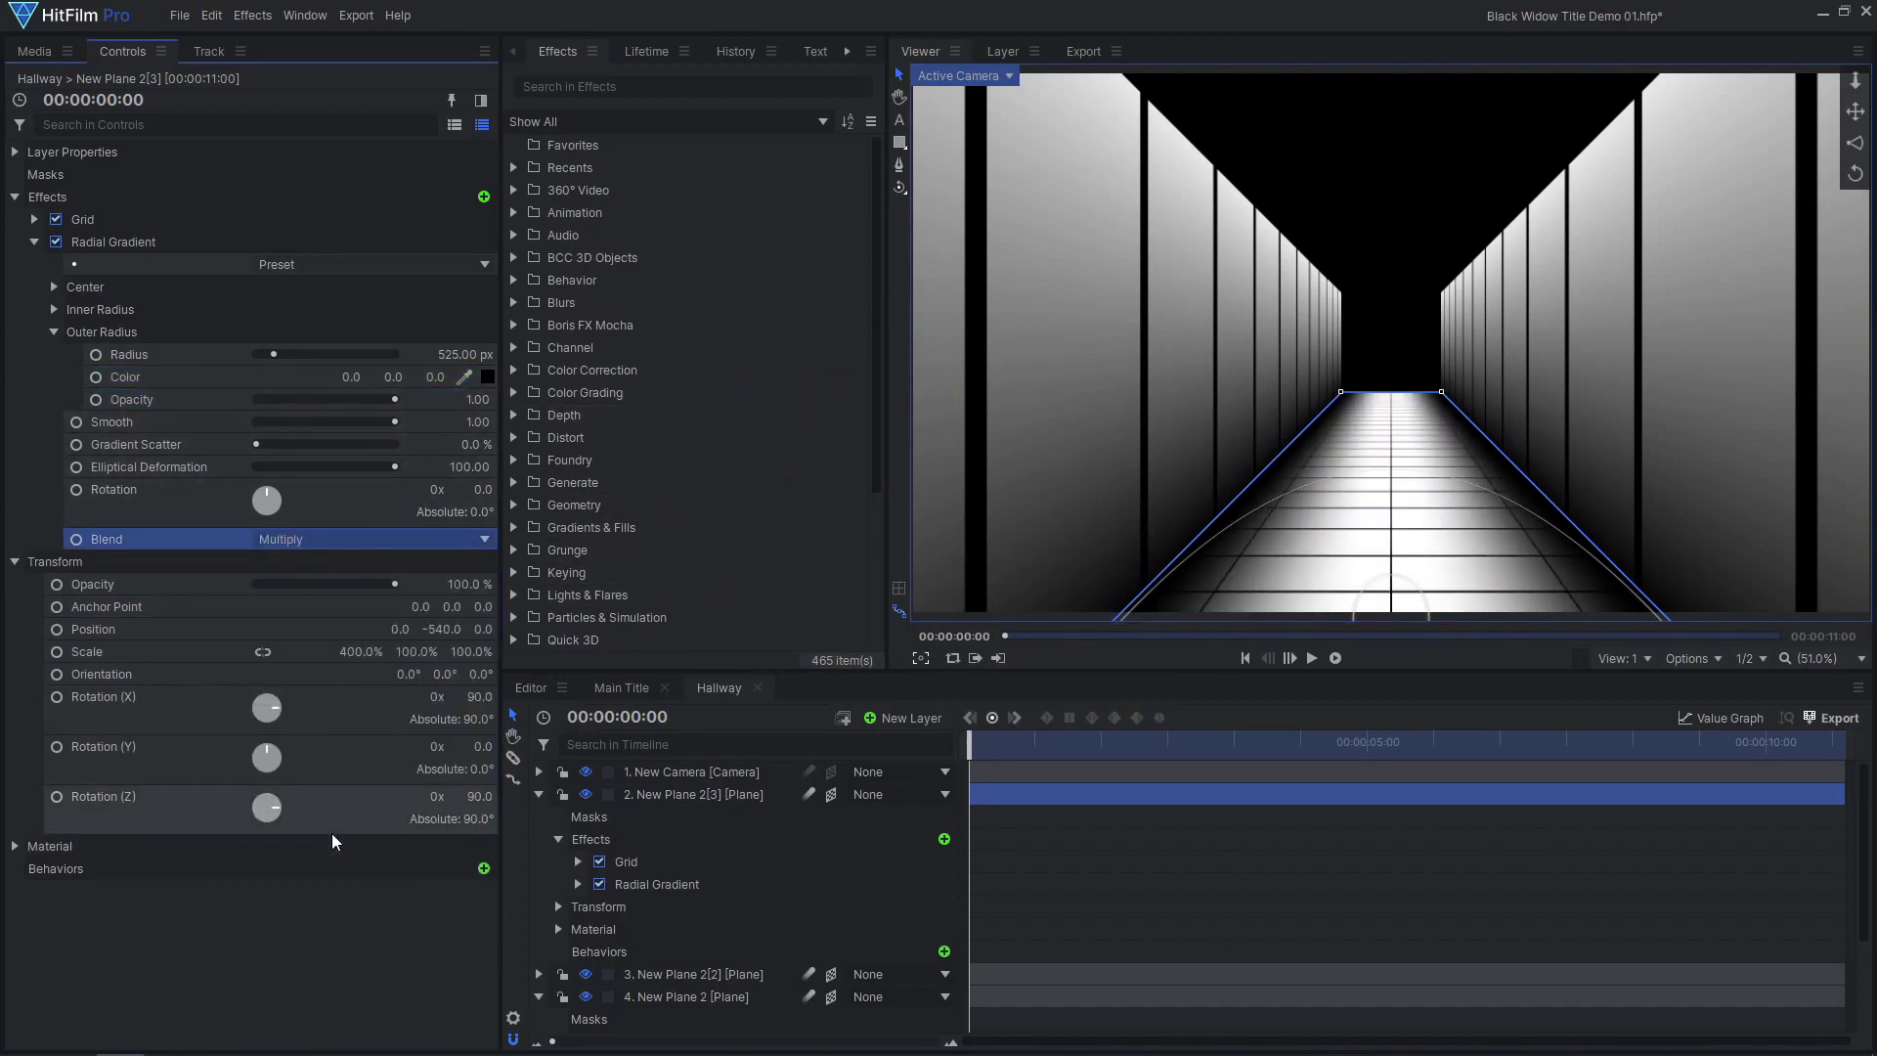
drag(274, 354, 278, 354)
click(1836, 990)
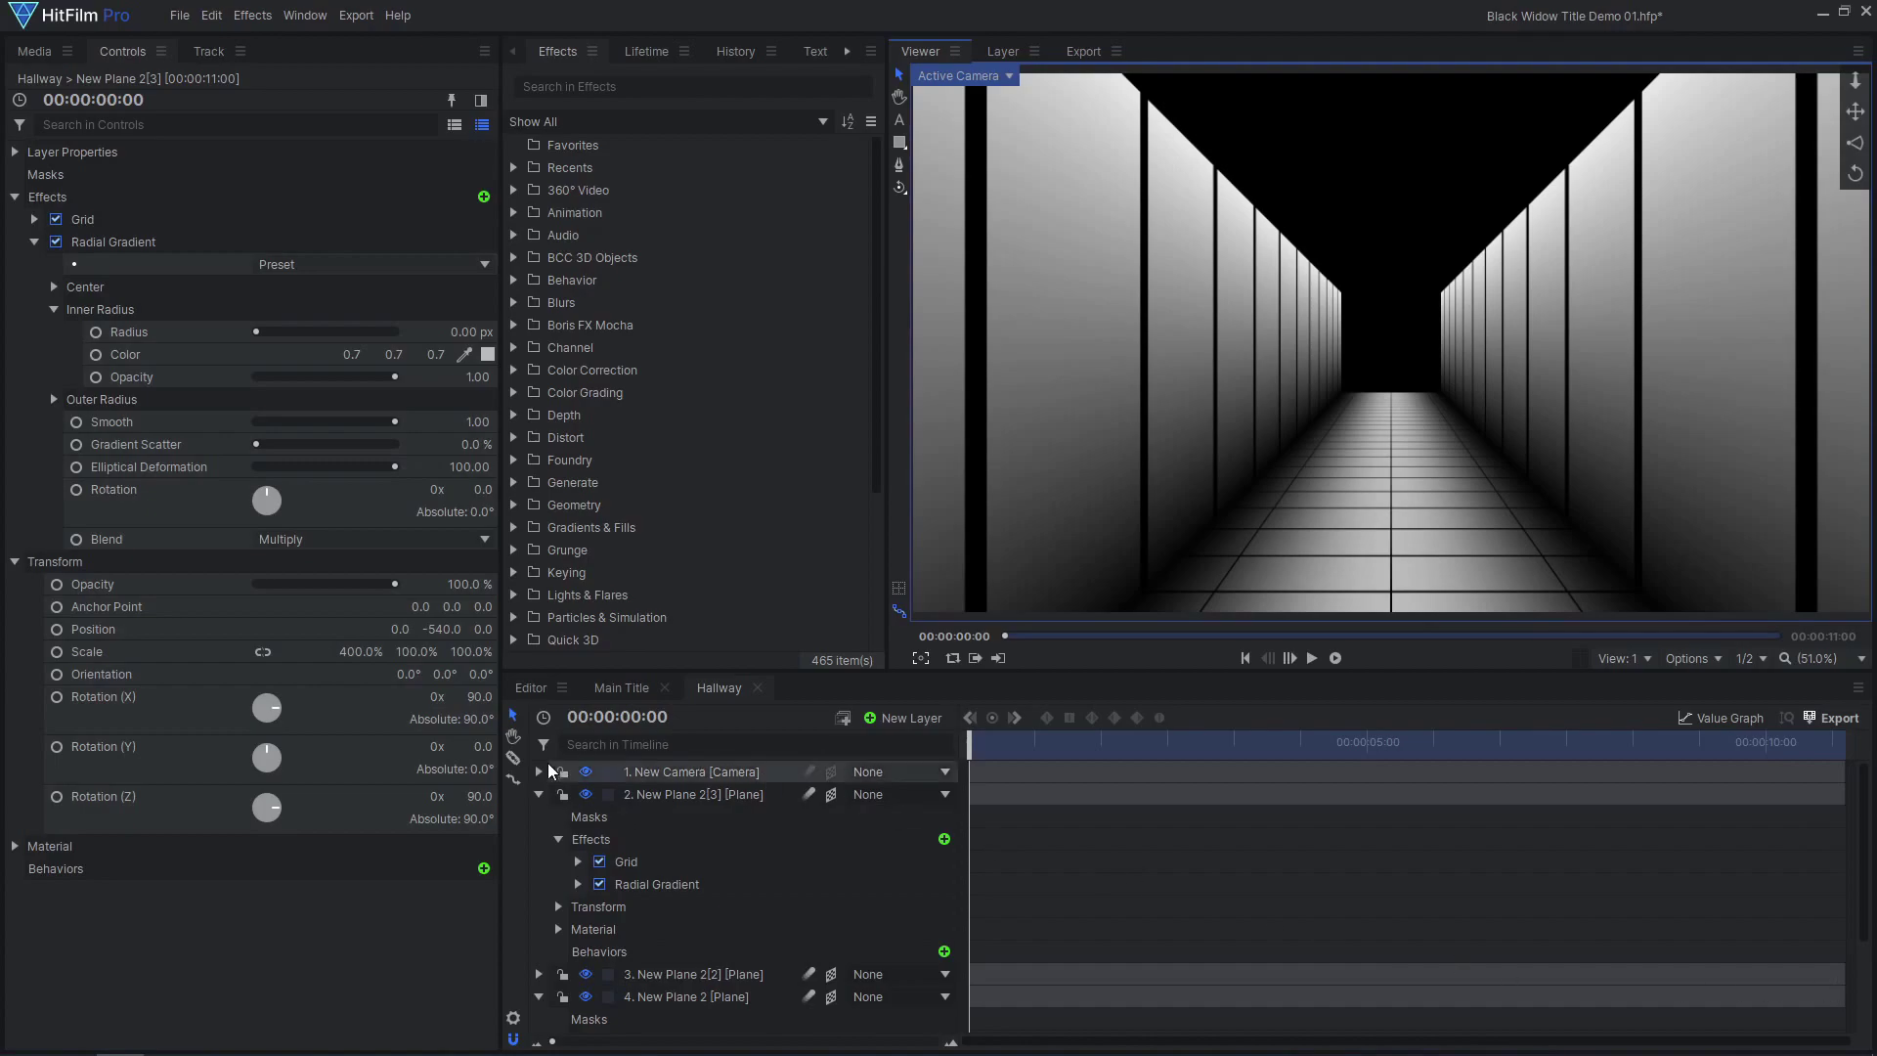
Duplicate the floor plane and raise the copy to Position Y 540 as the ceiling.
click(539, 793)
click(635, 792)
right_click(659, 788)
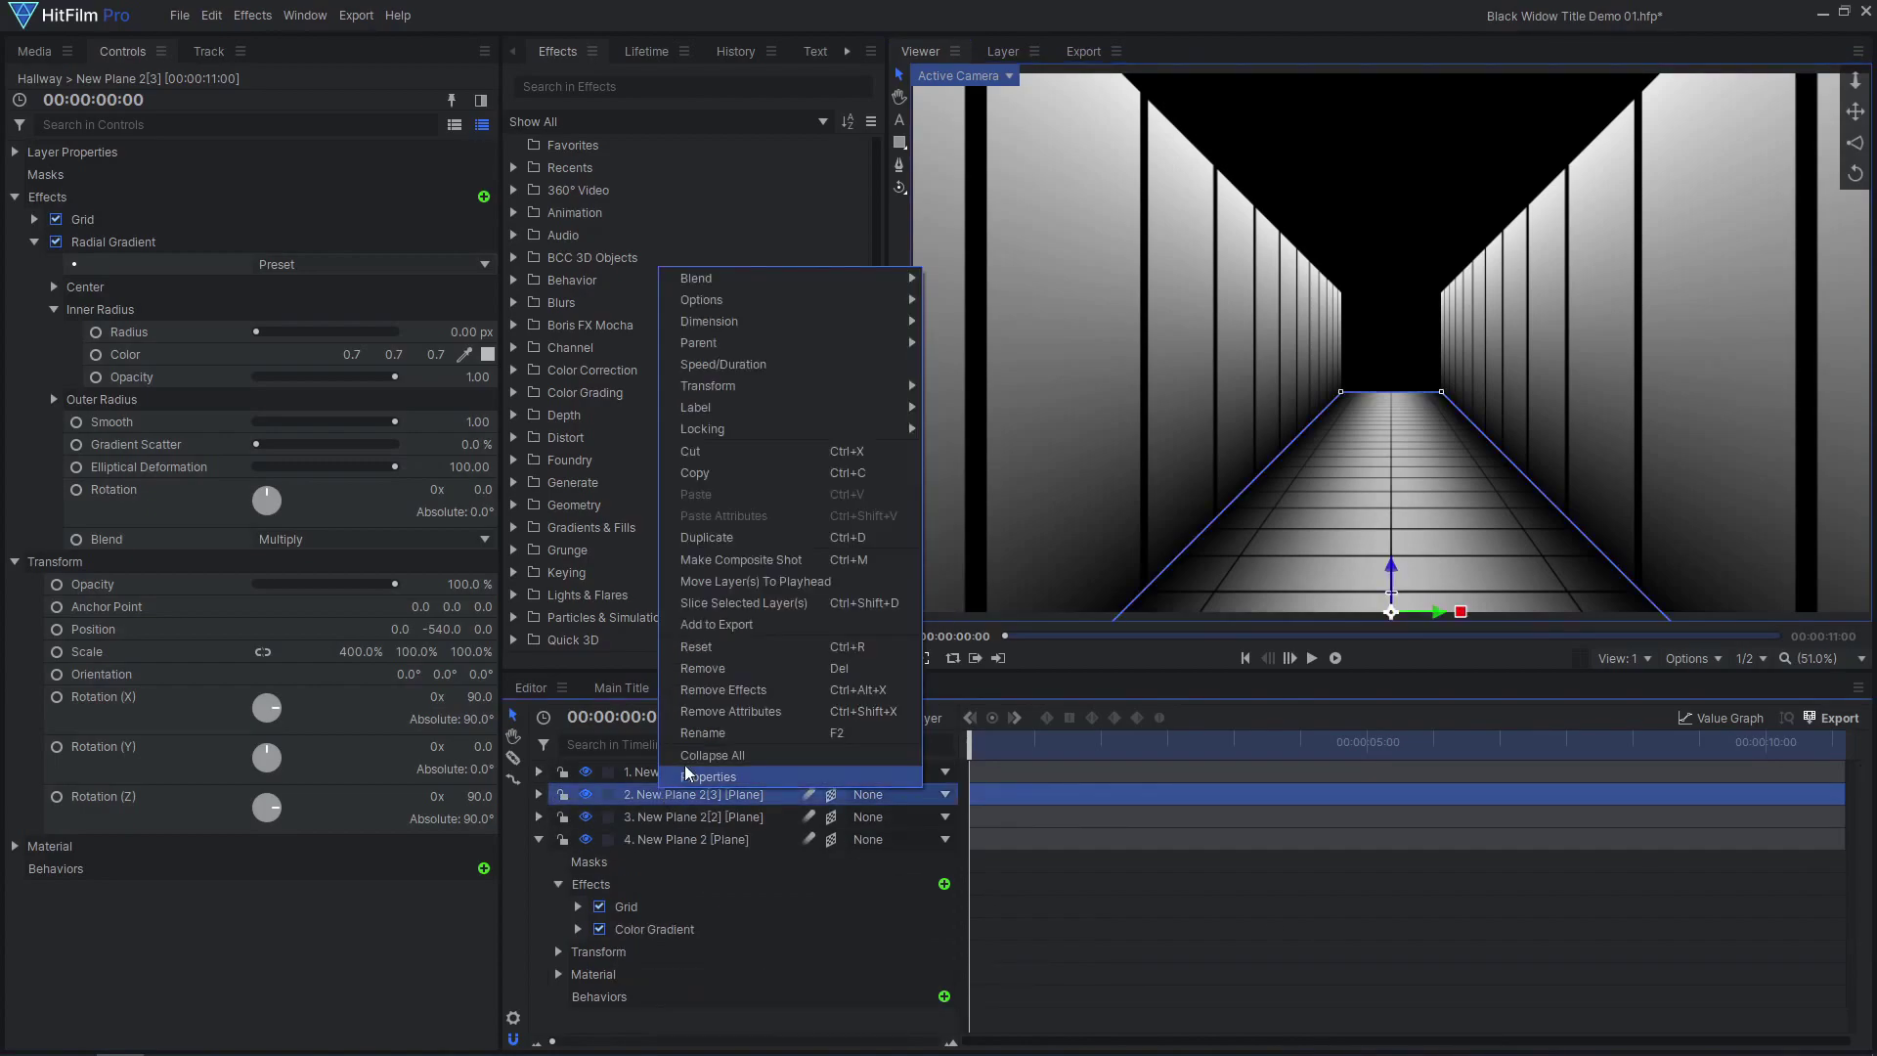
click(760, 538)
click(15, 219)
drag(436, 286, 436, 285)
Delete the ceiling's Radial Gradient, set Grid Border Radius to 8, and shift its lines left.
click(14, 198)
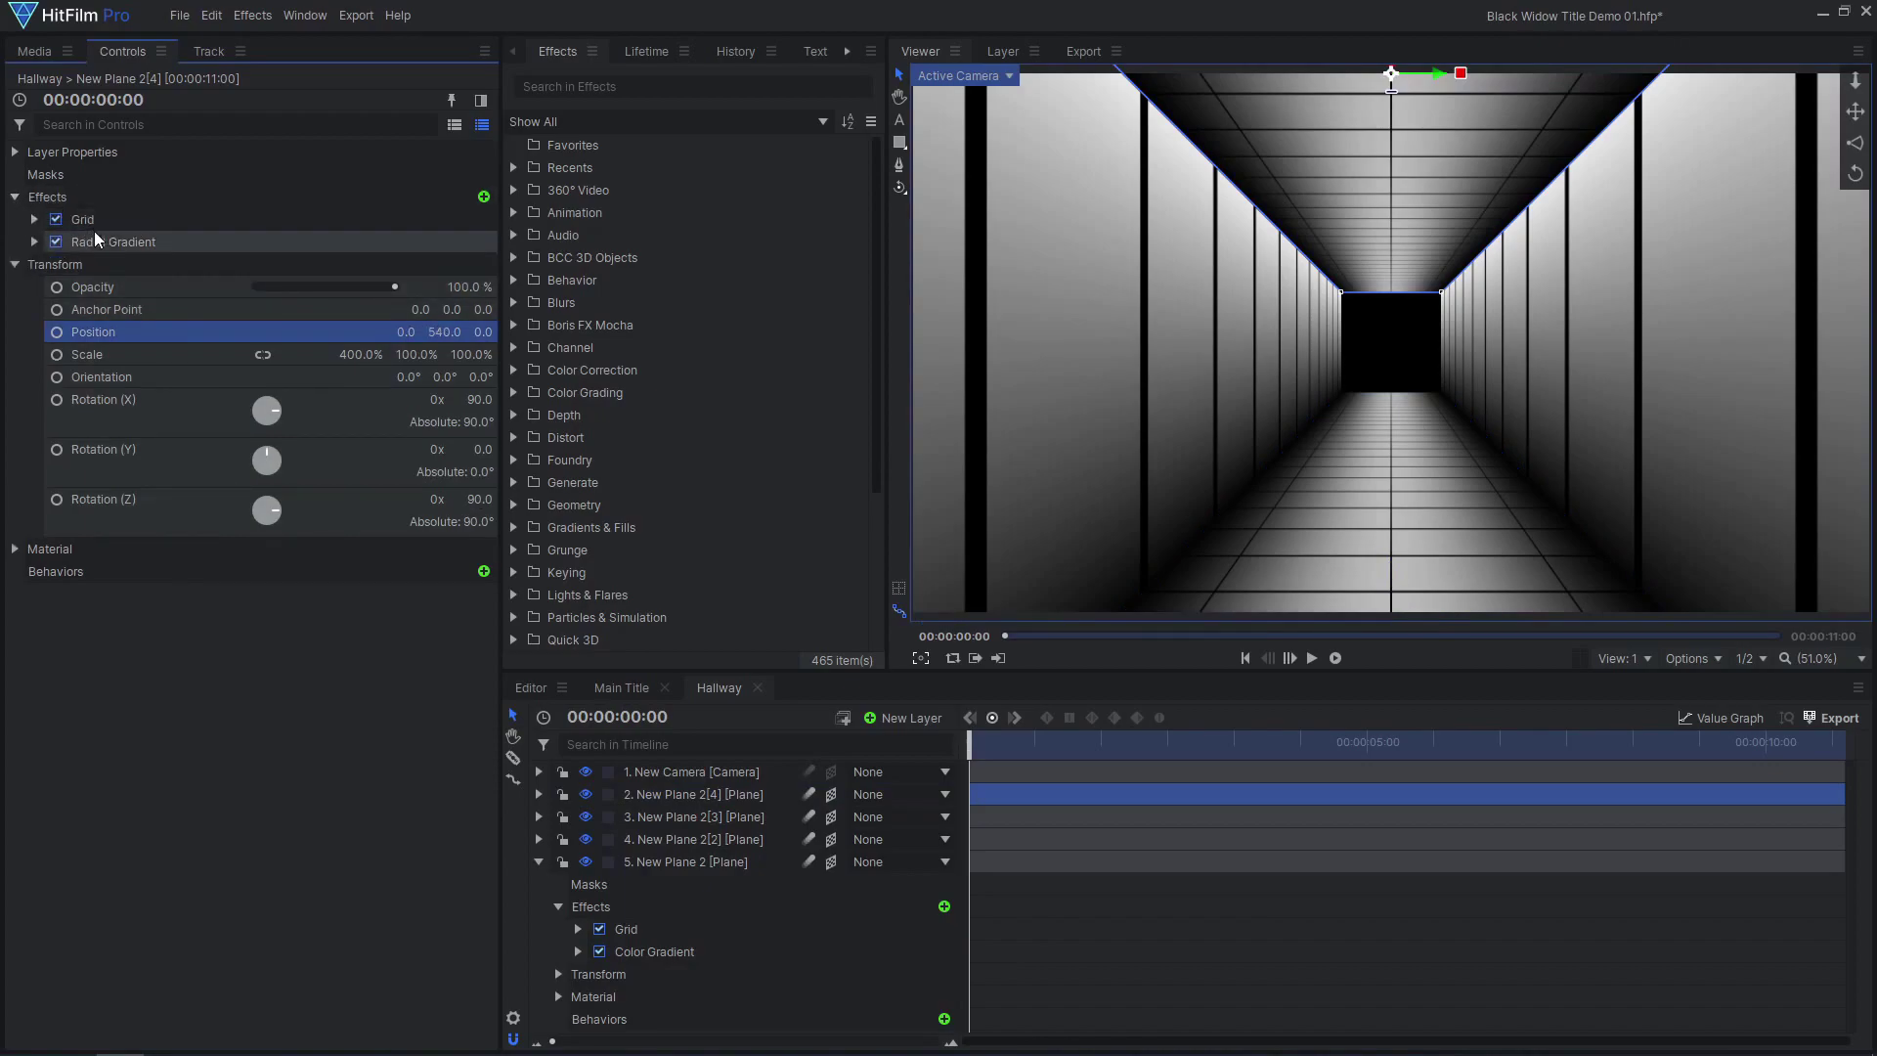
click(108, 244)
key(Delete)
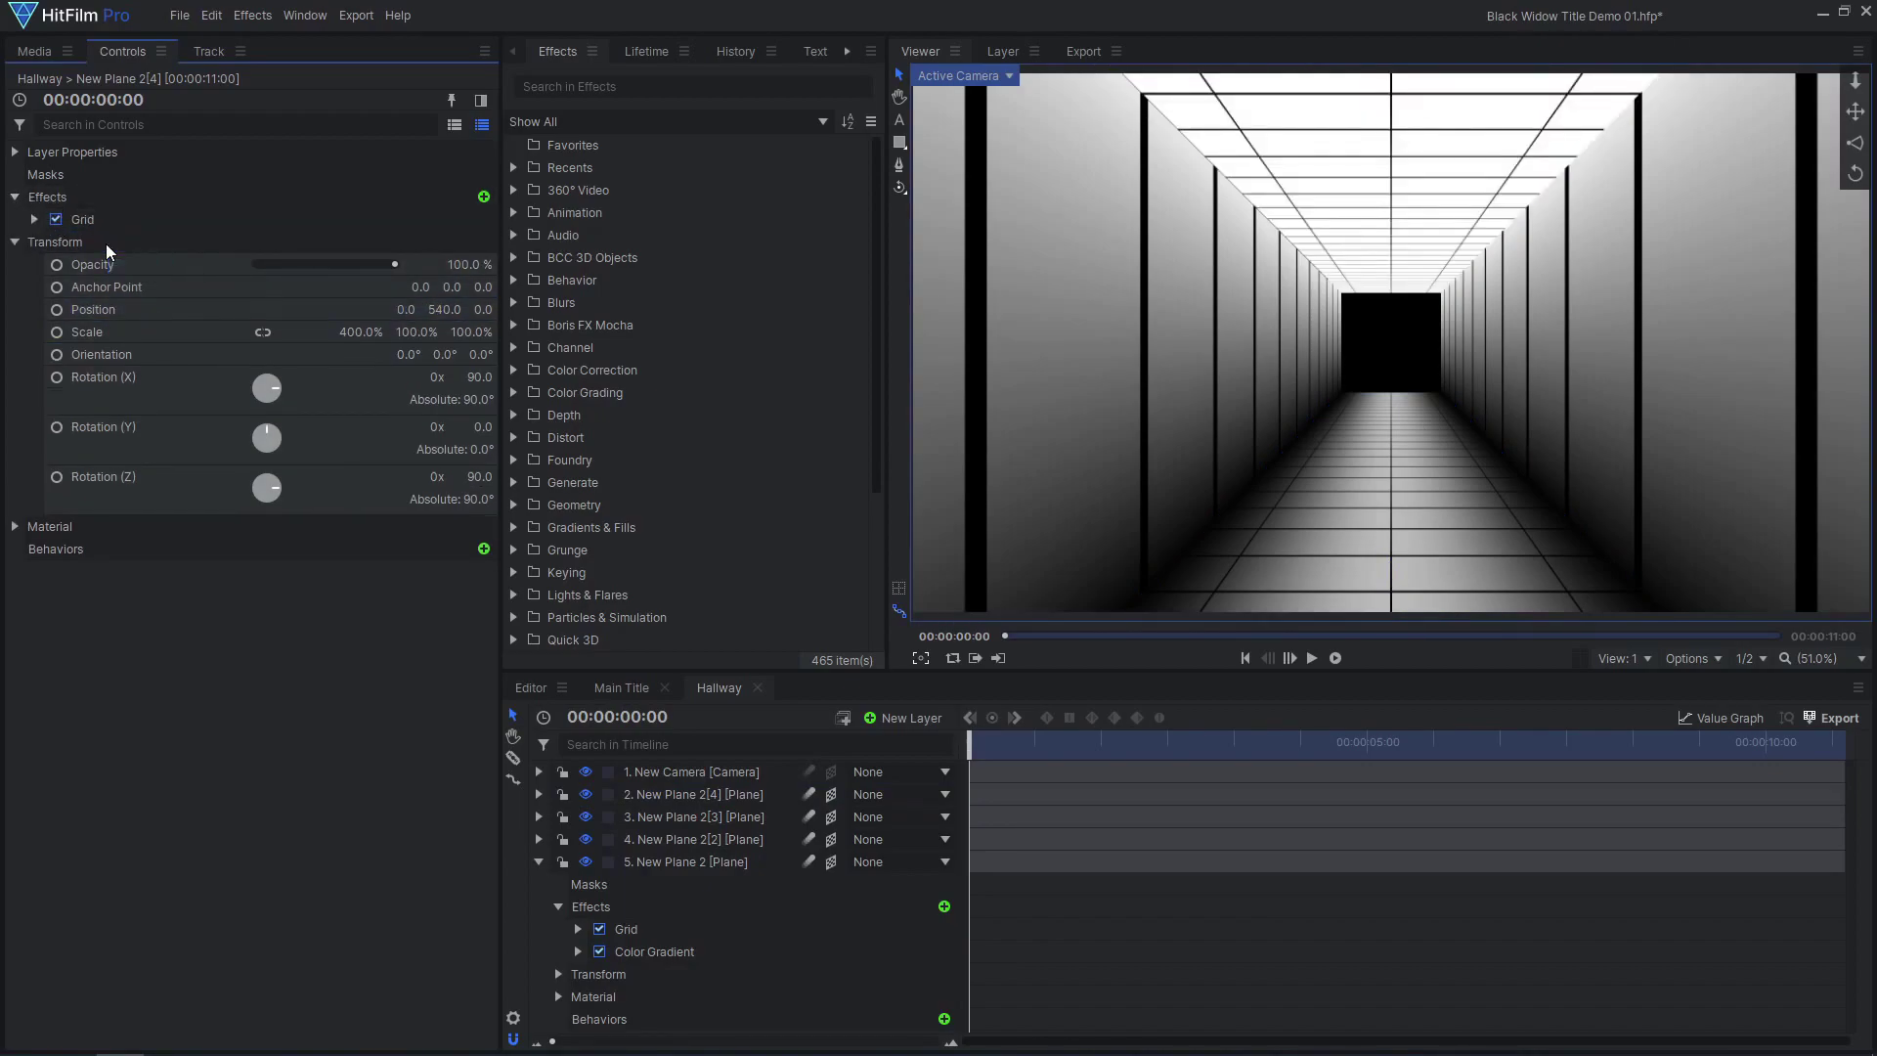
click(34, 220)
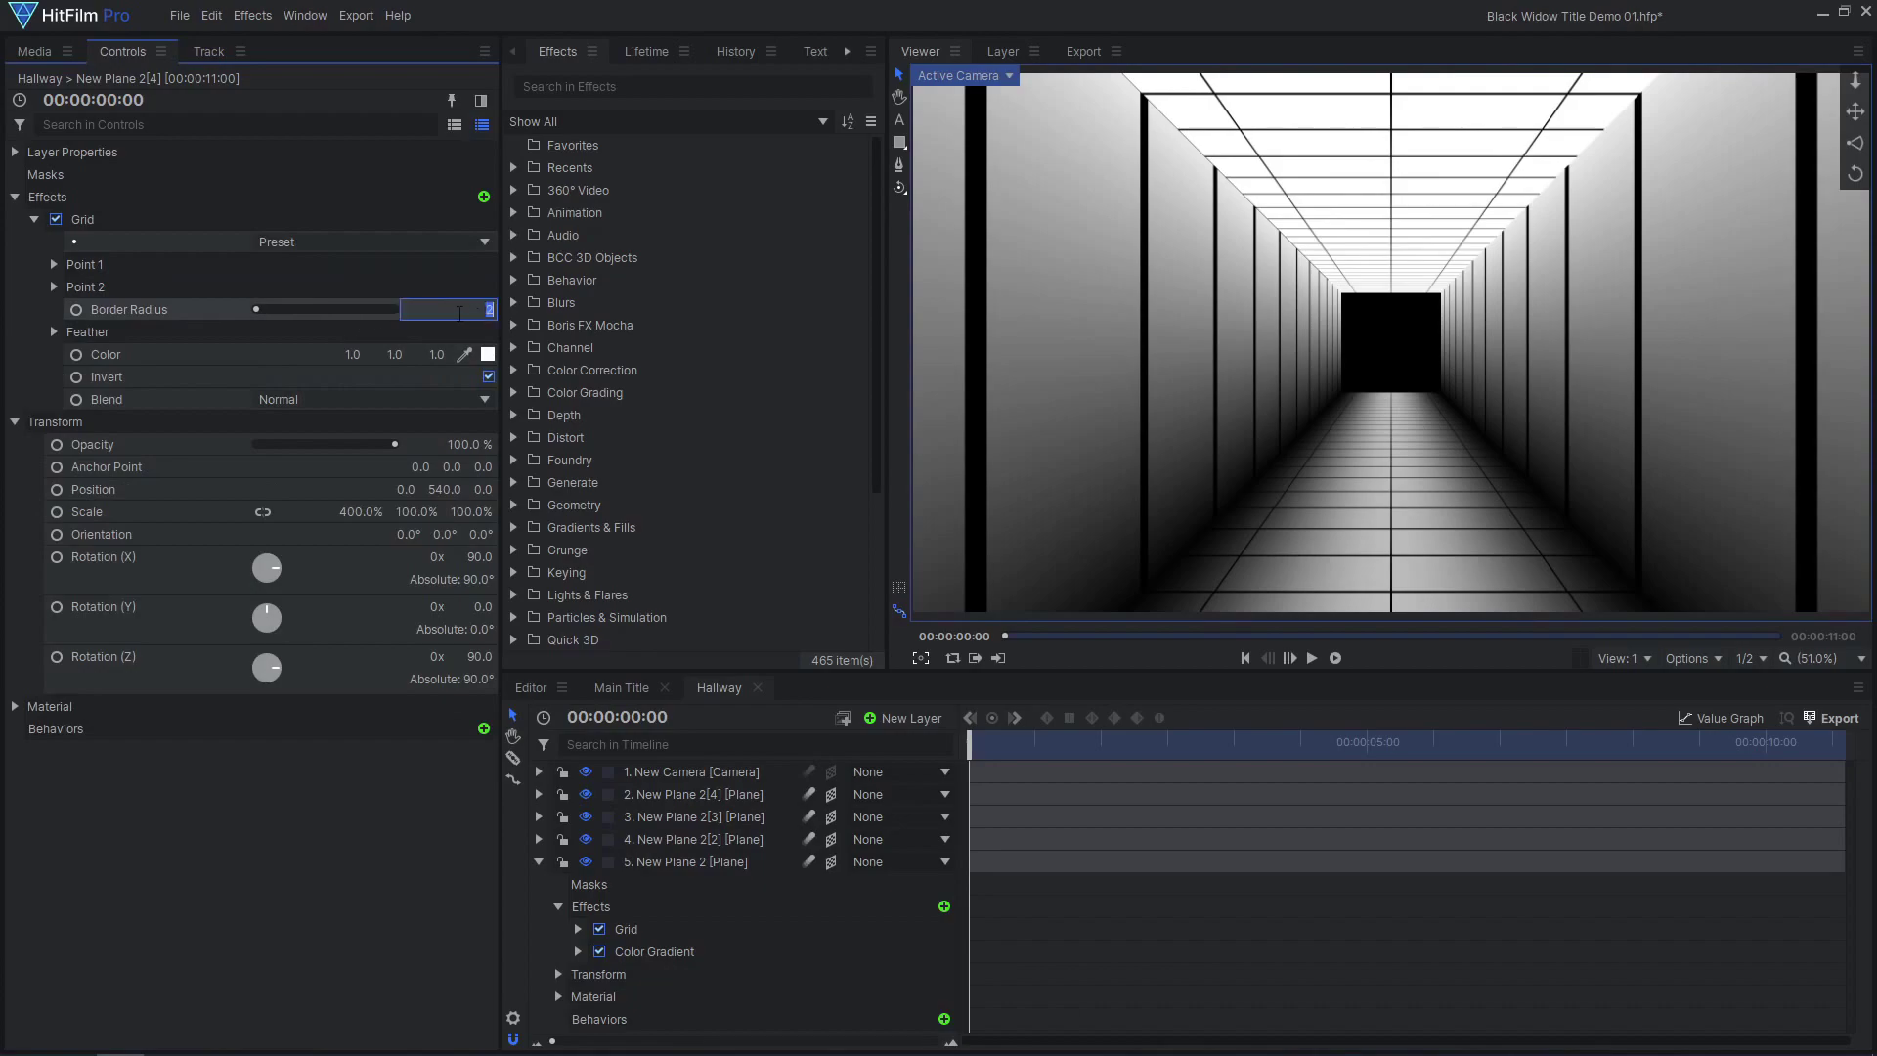
text(8)
key(Return)
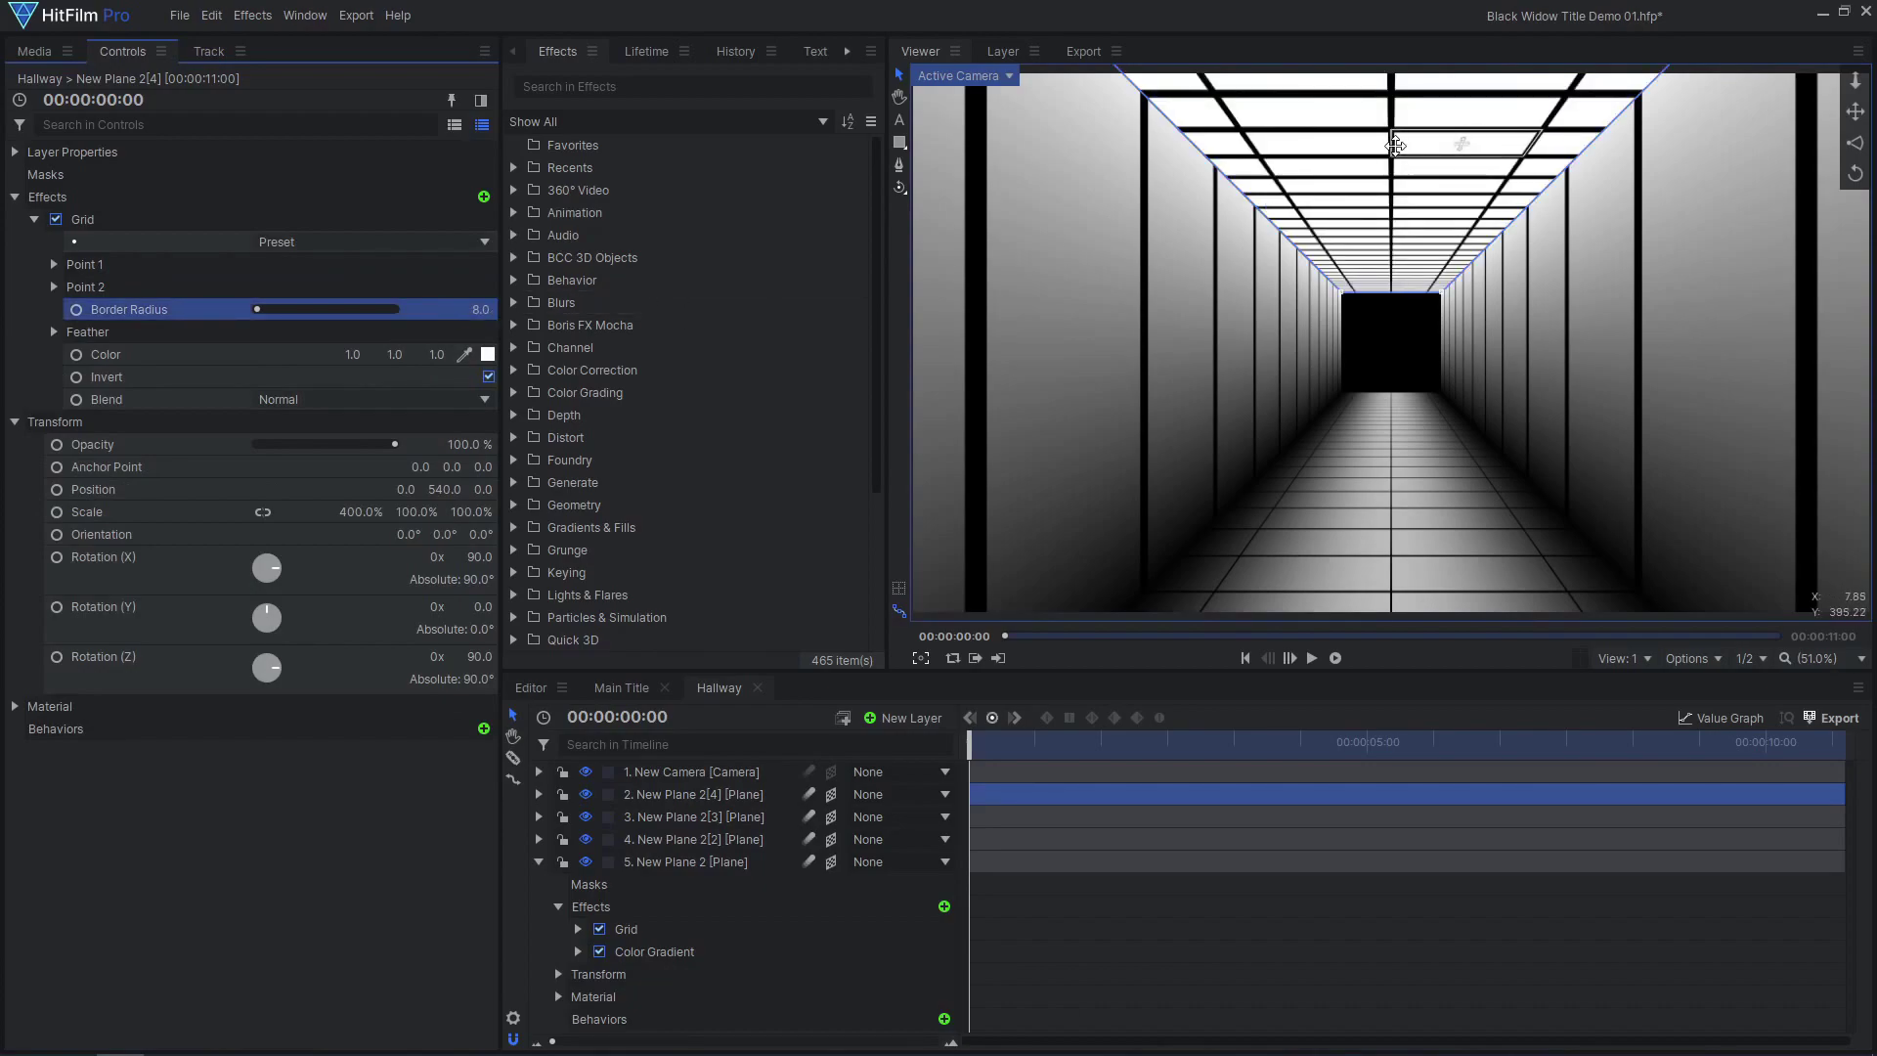
drag(1395, 146, 1379, 144)
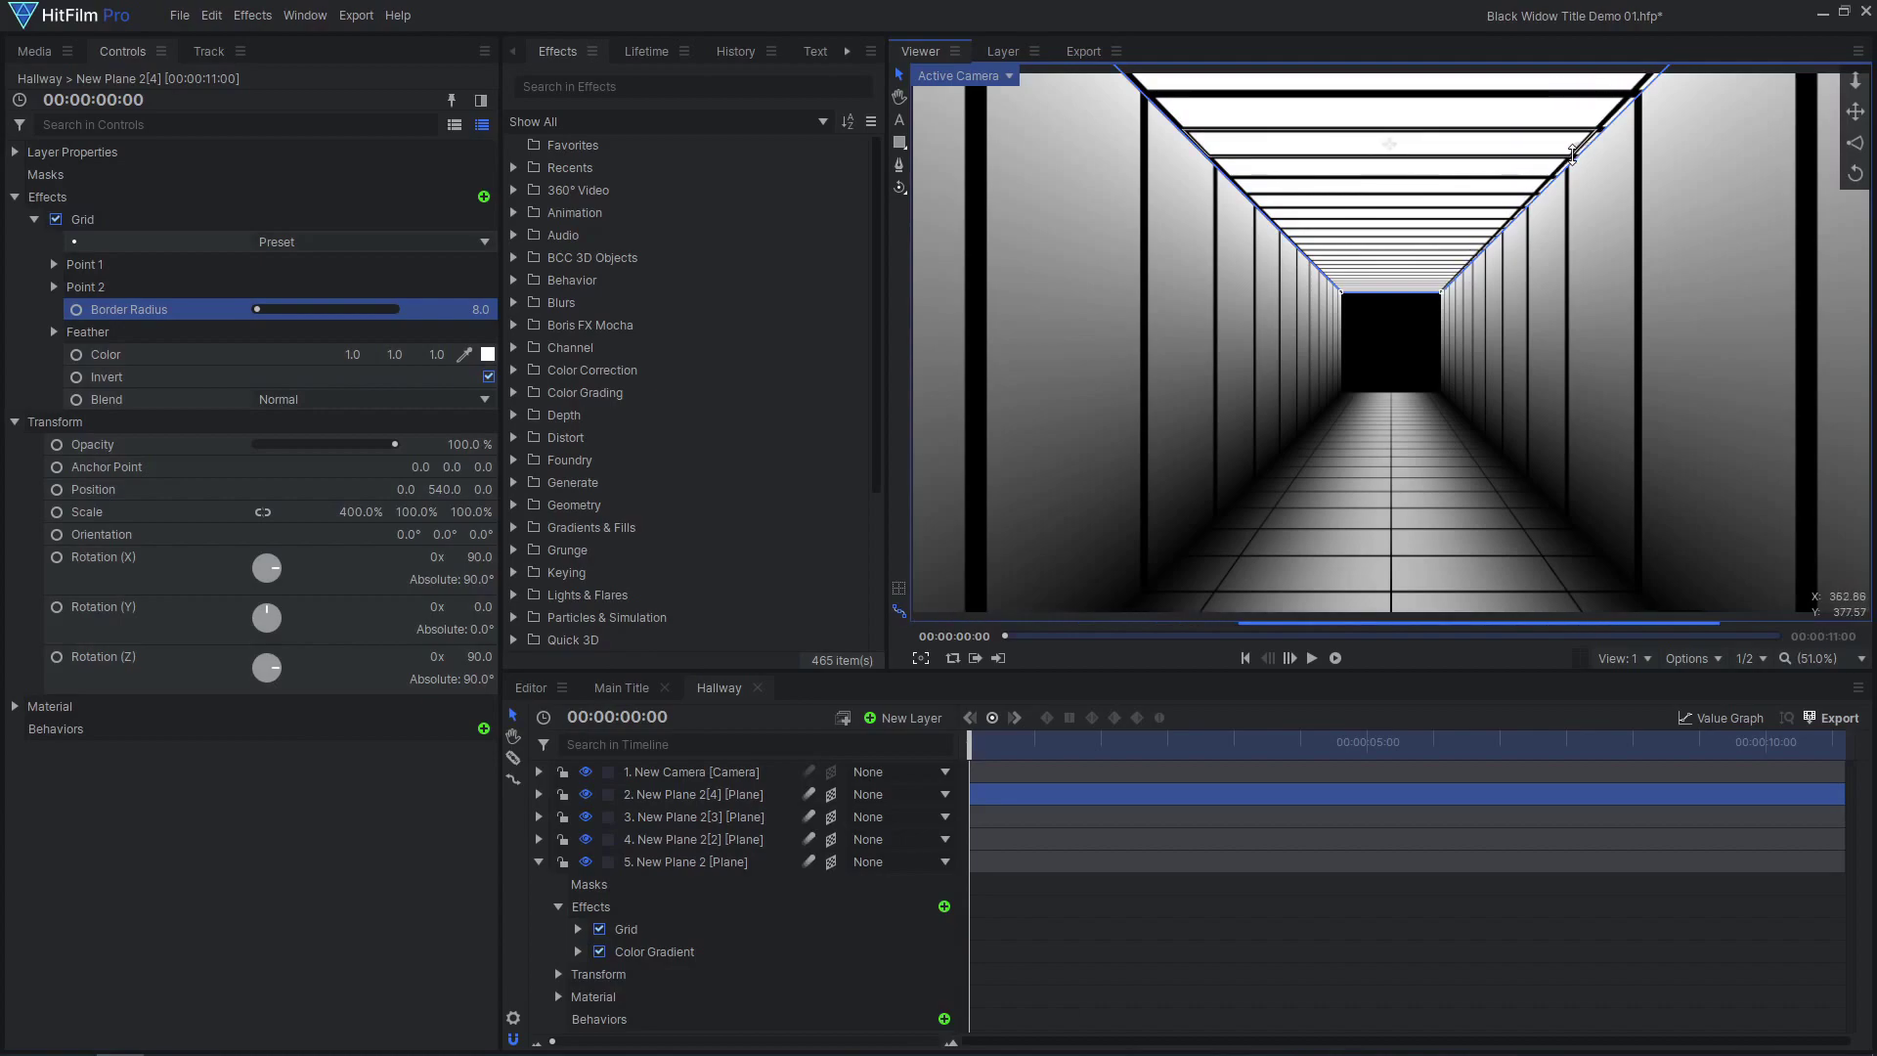
Add New Plane 1 to the Hallway timeline with a Fill Color effect.
click(35, 52)
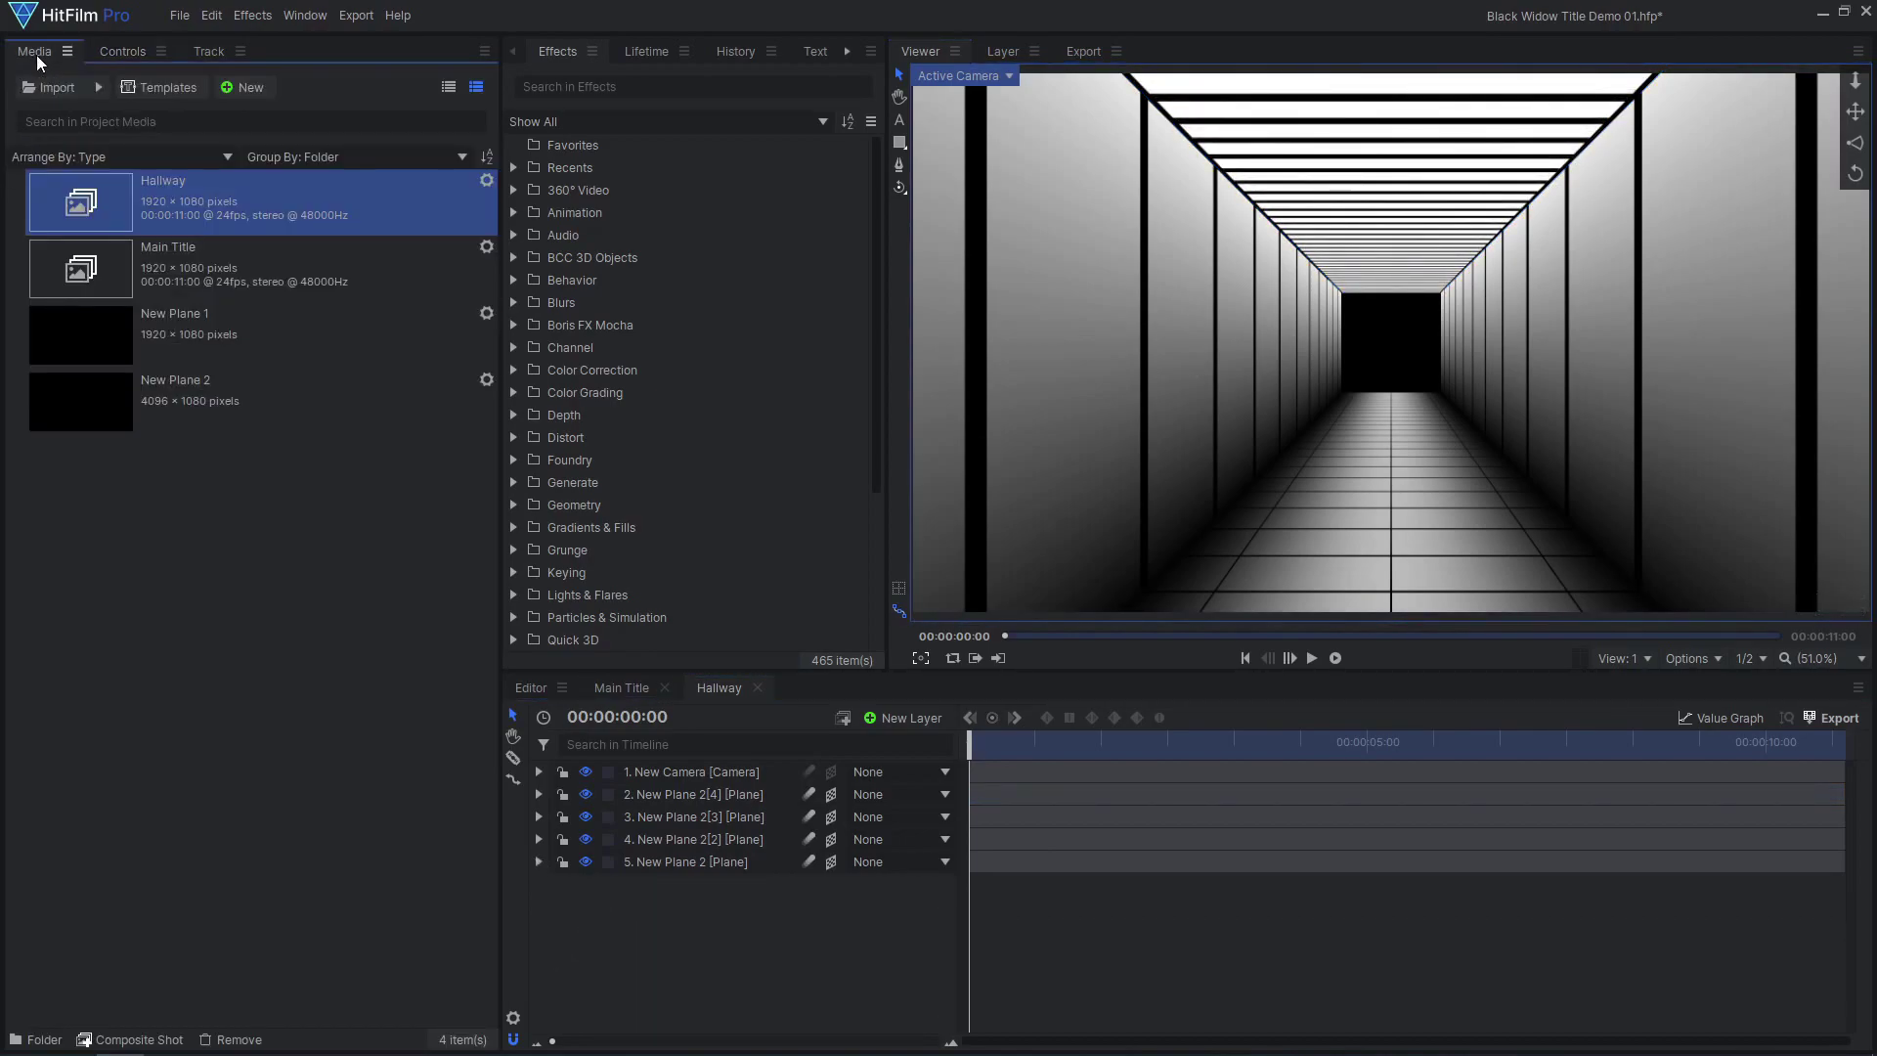
drag(207, 320, 777, 928)
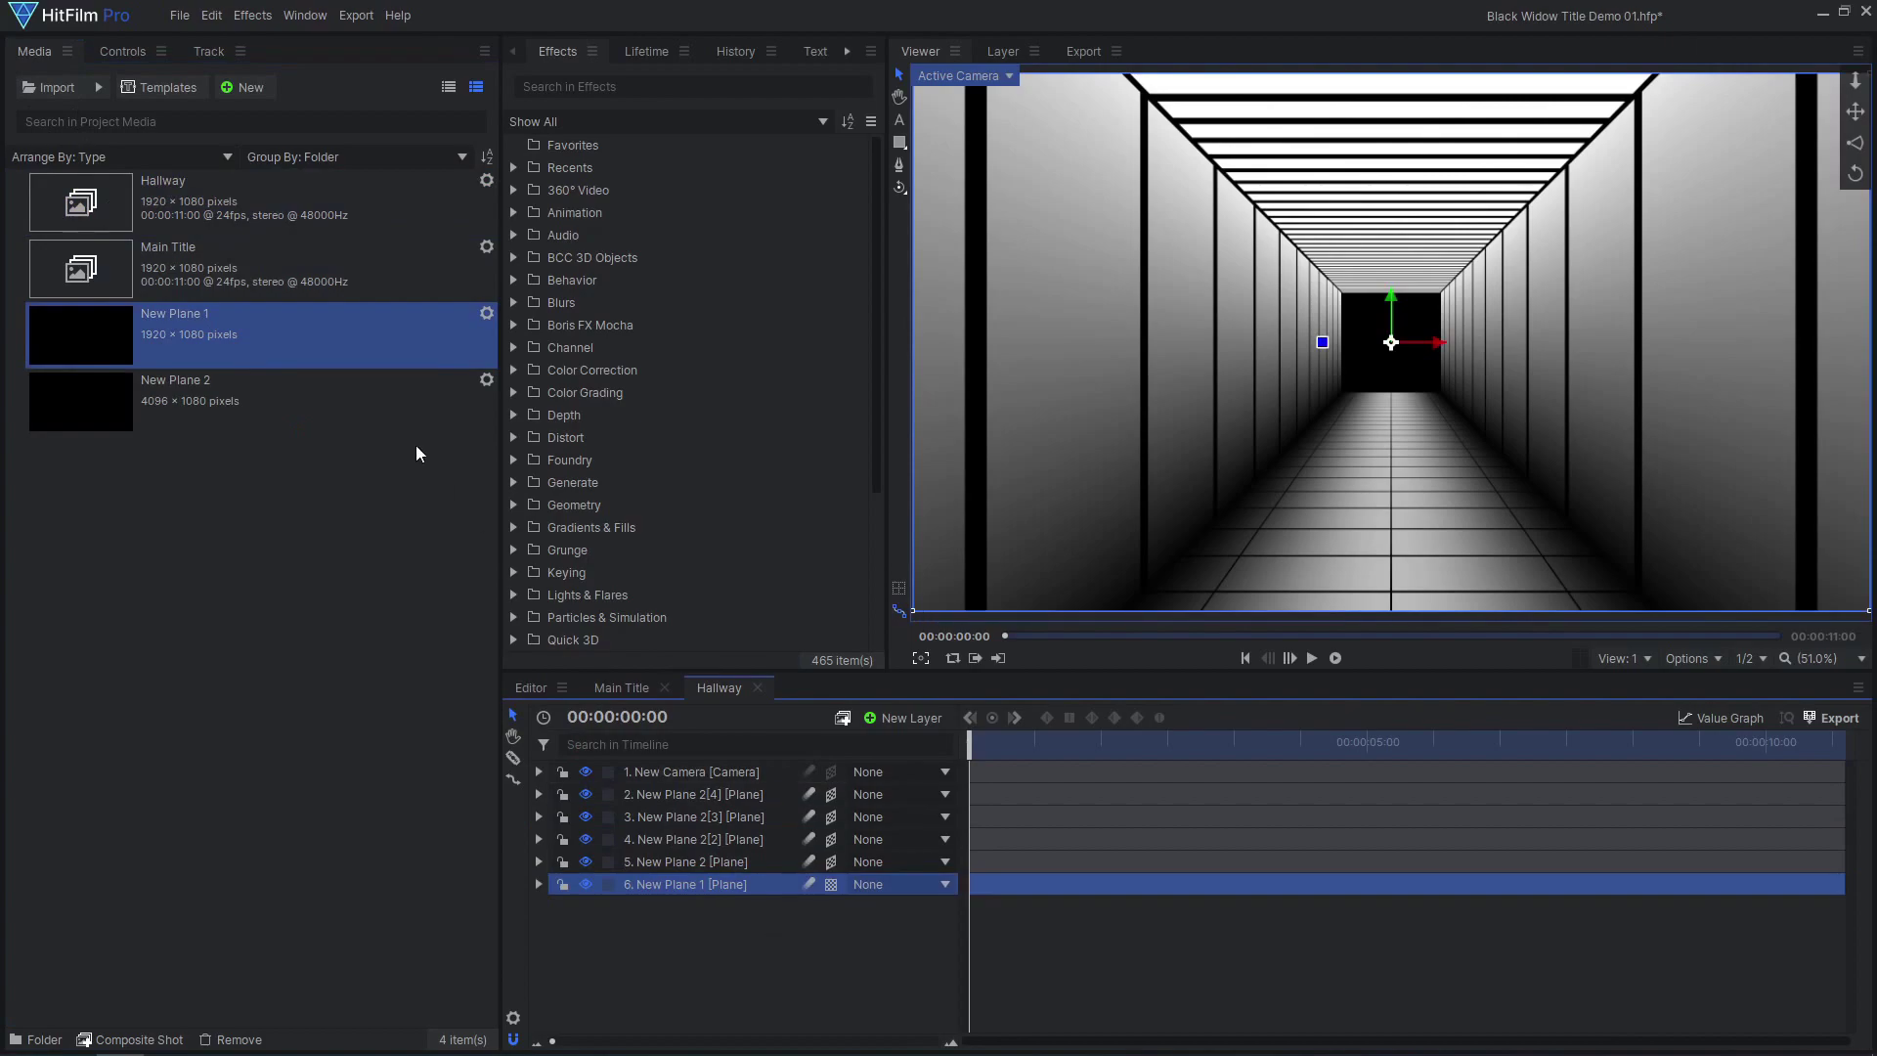
click(110, 52)
click(484, 197)
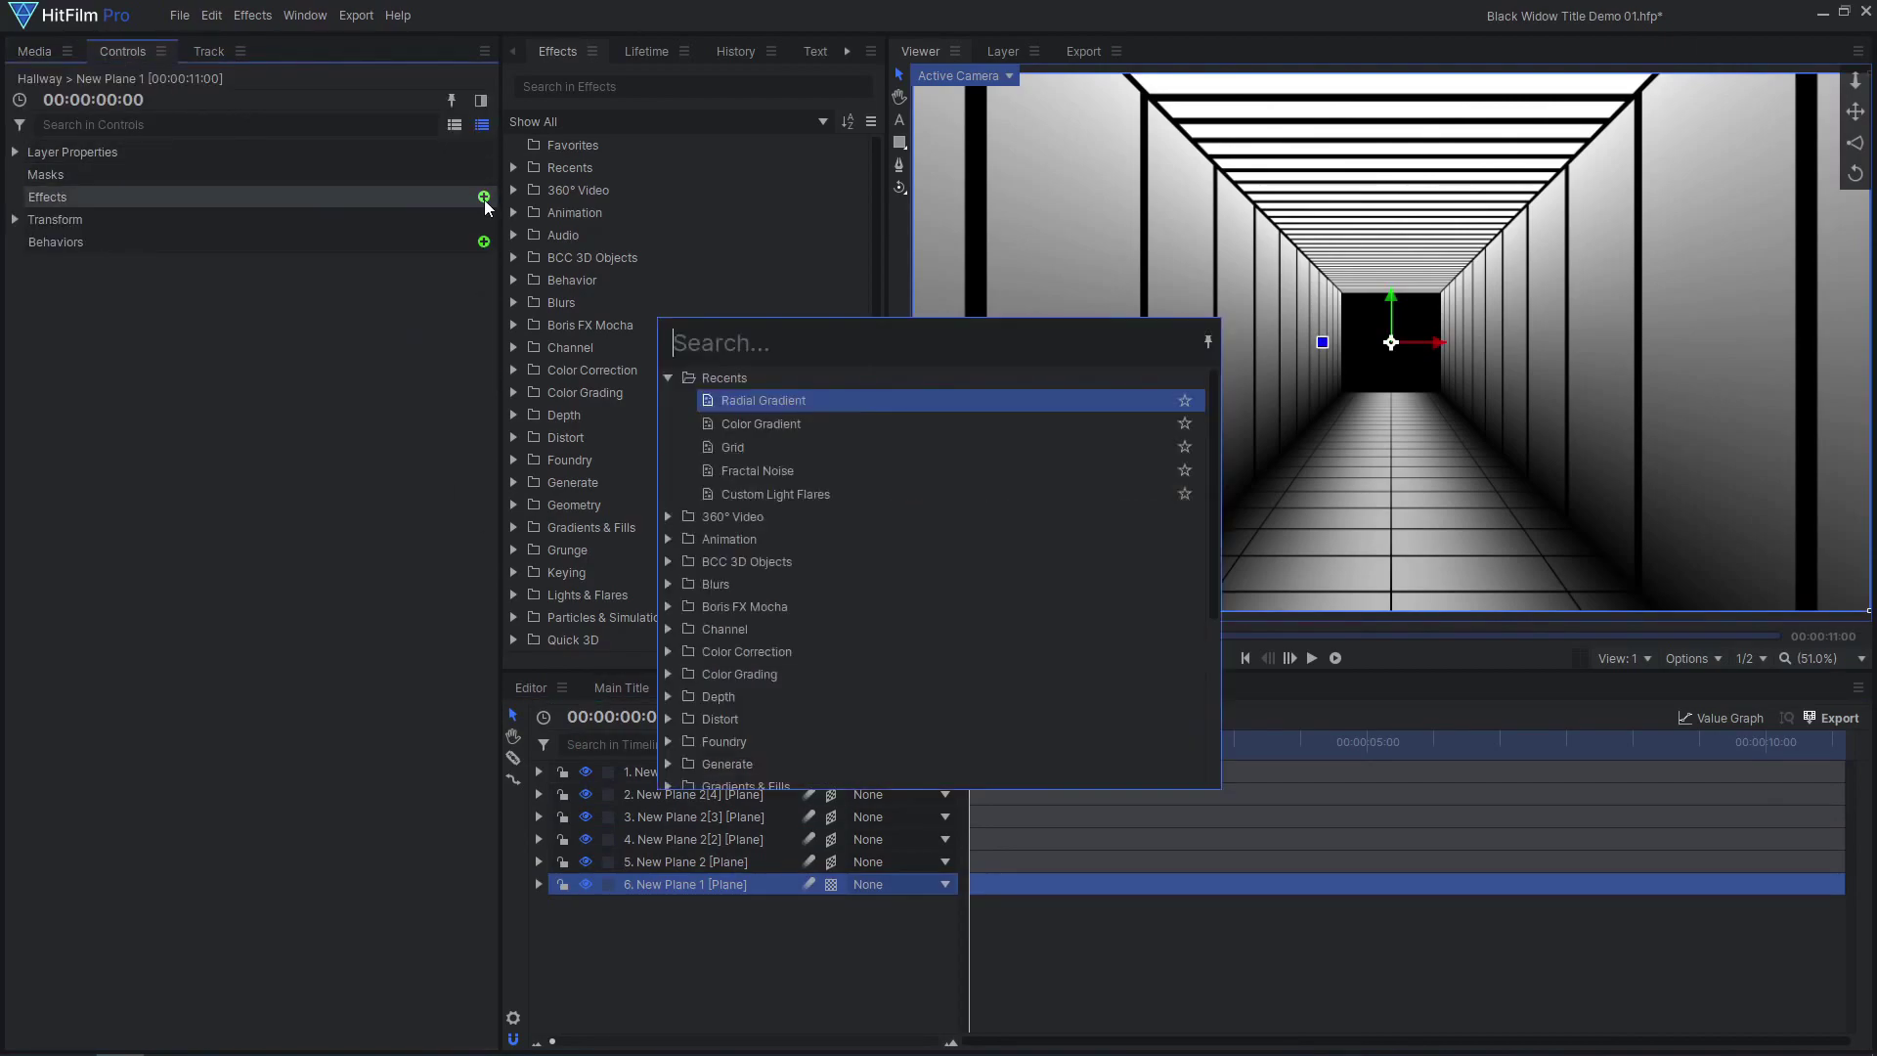
text(fill)
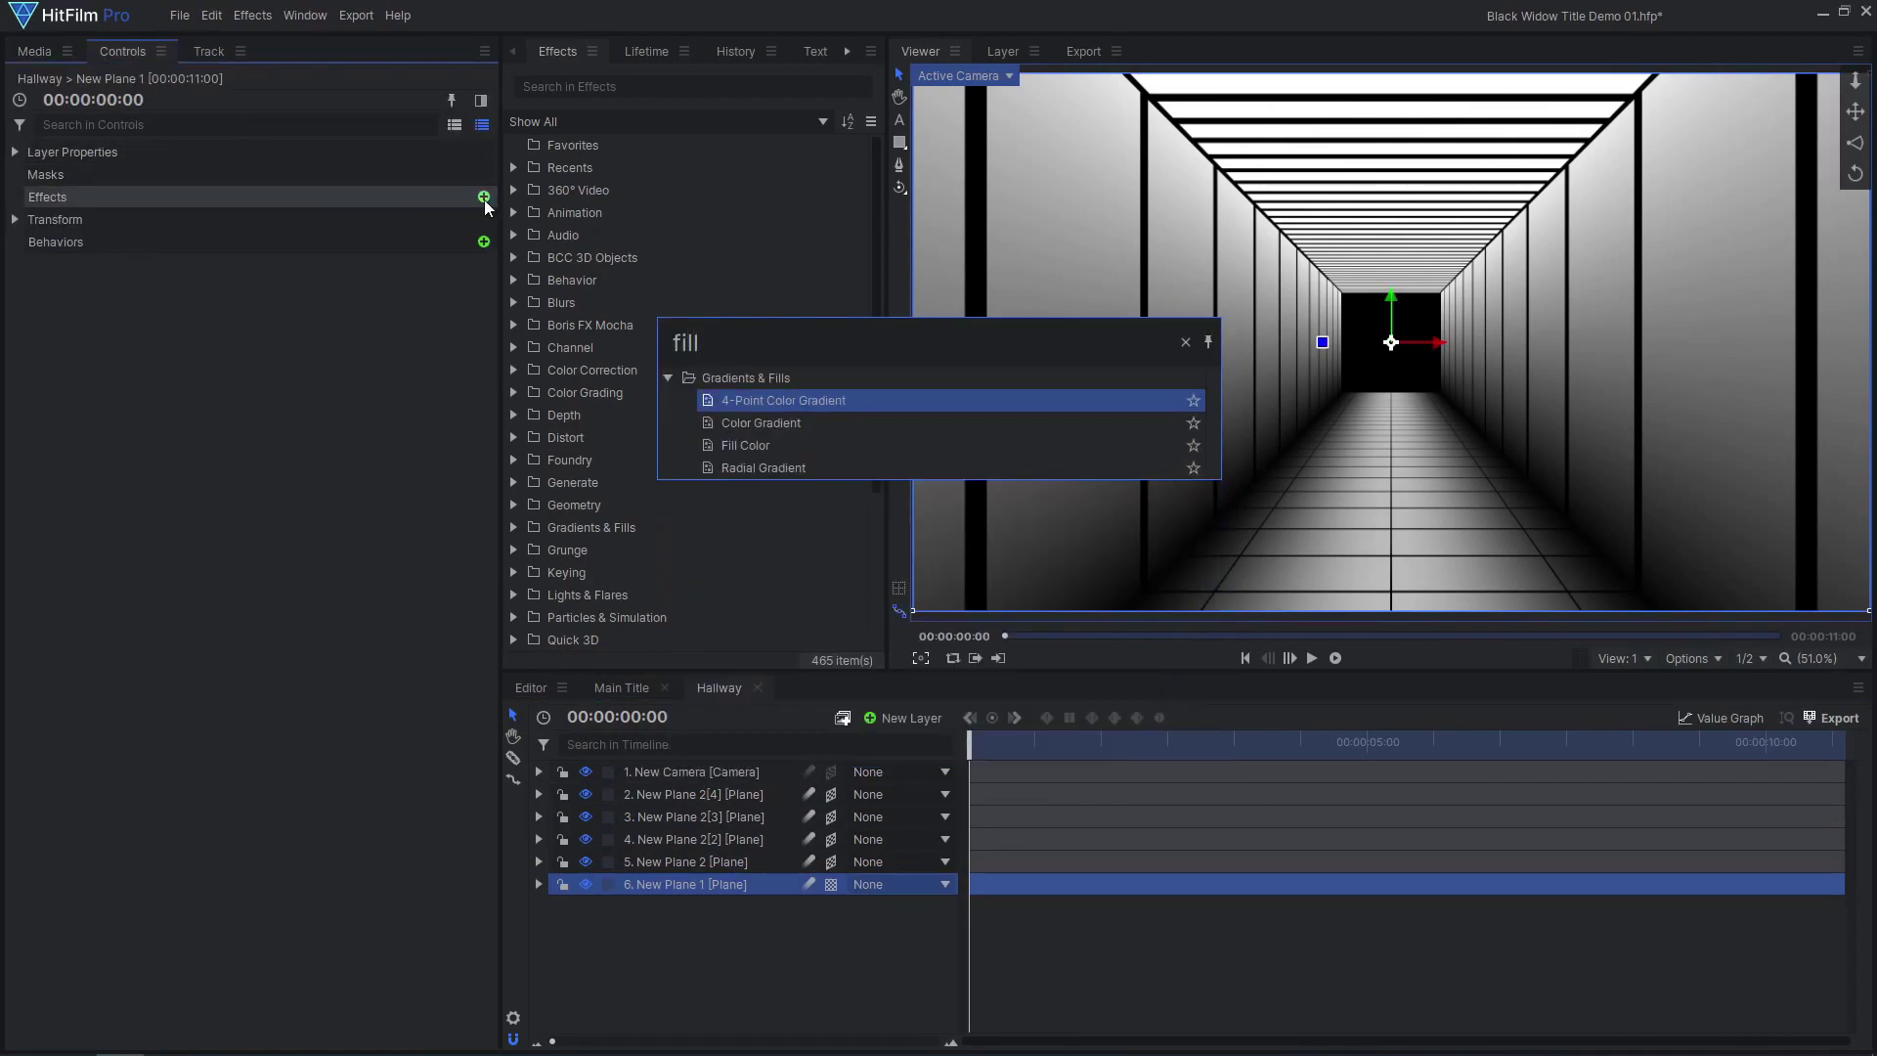
click(814, 448)
click(539, 884)
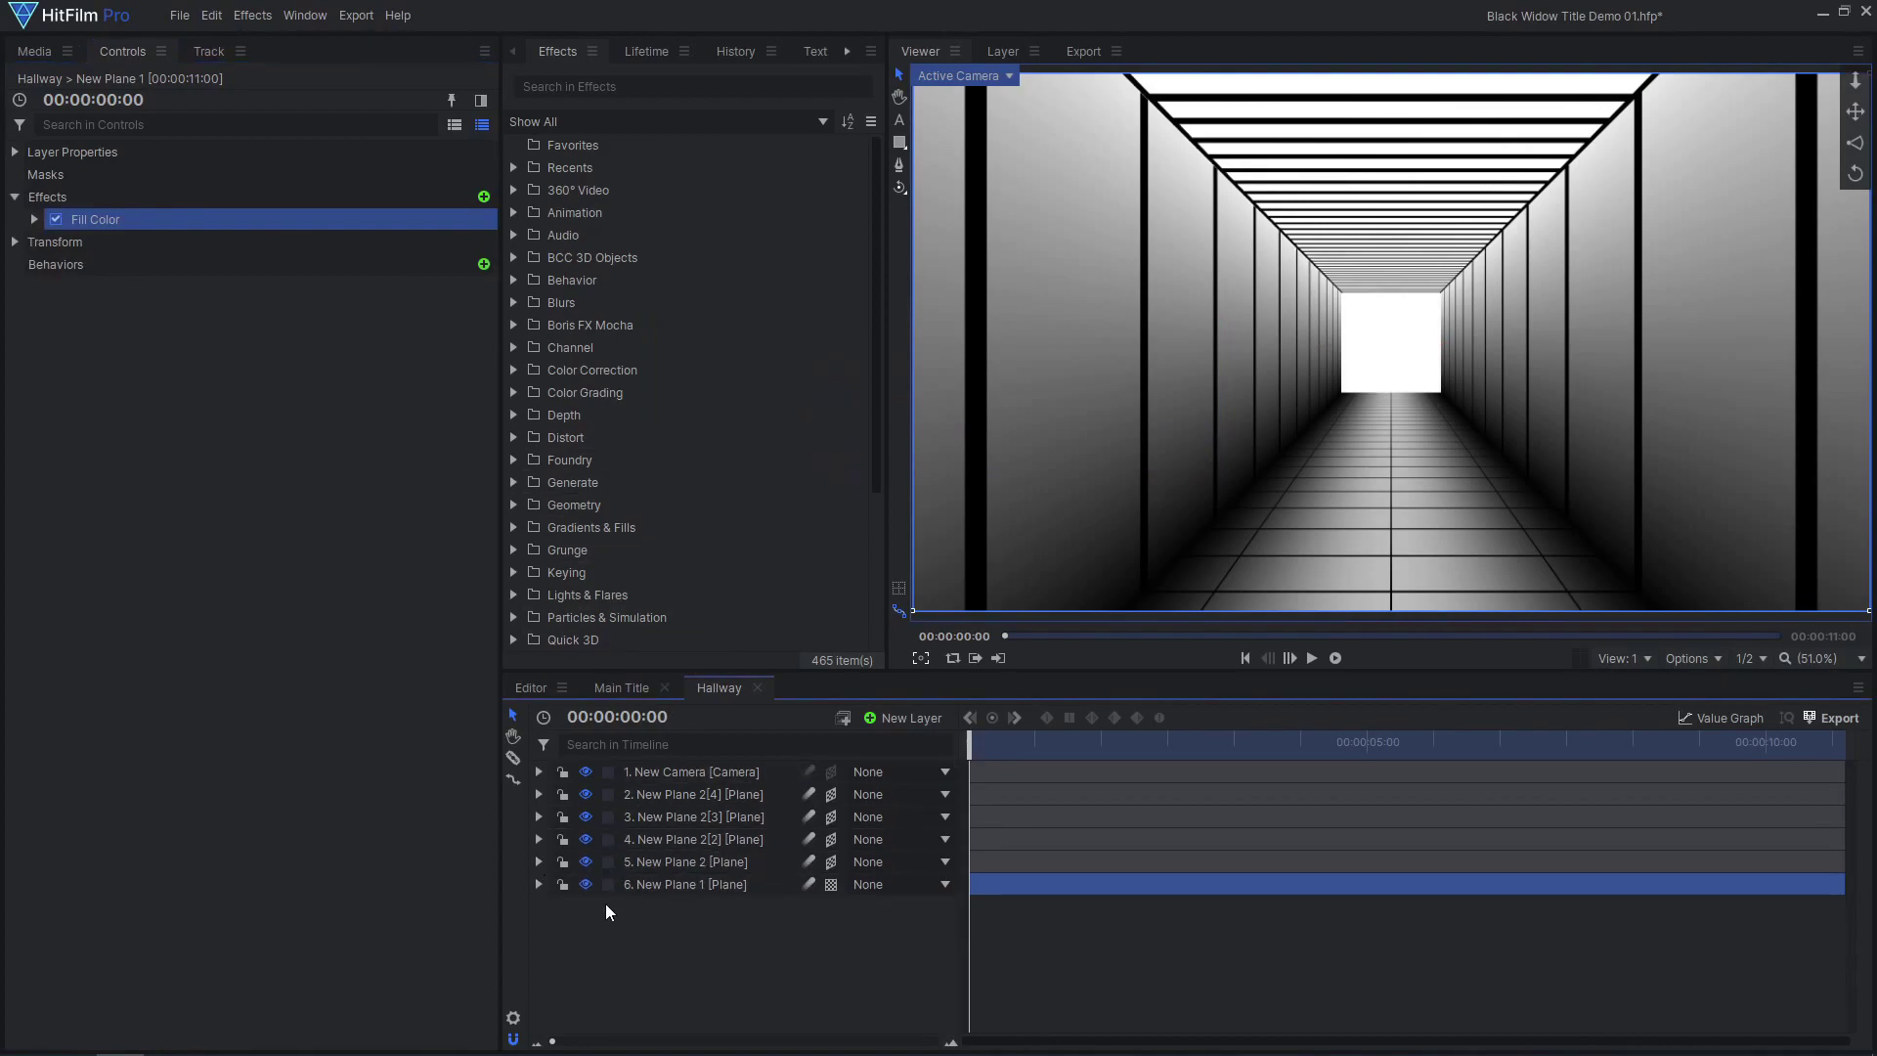
click(660, 921)
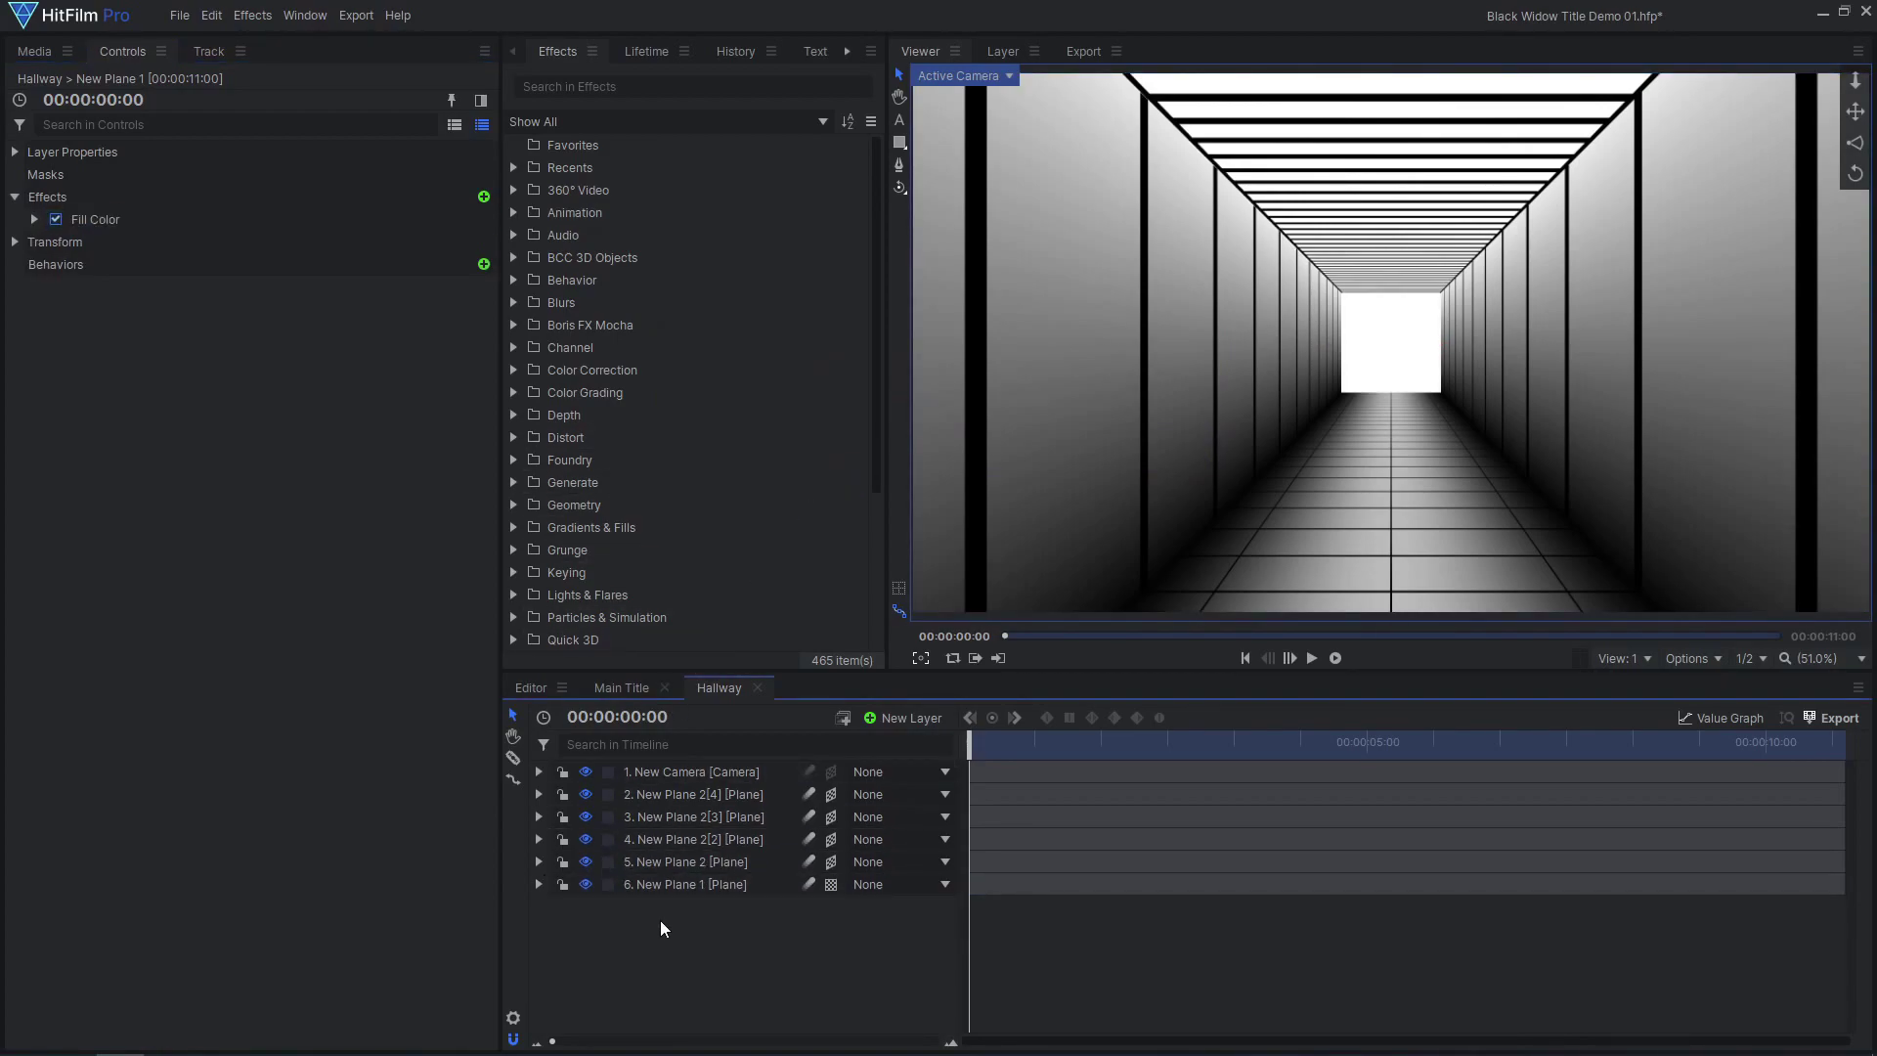
Duplicate New Plane 1 and move the copy to the top of the layer stack.
click(704, 885)
right_click(706, 884)
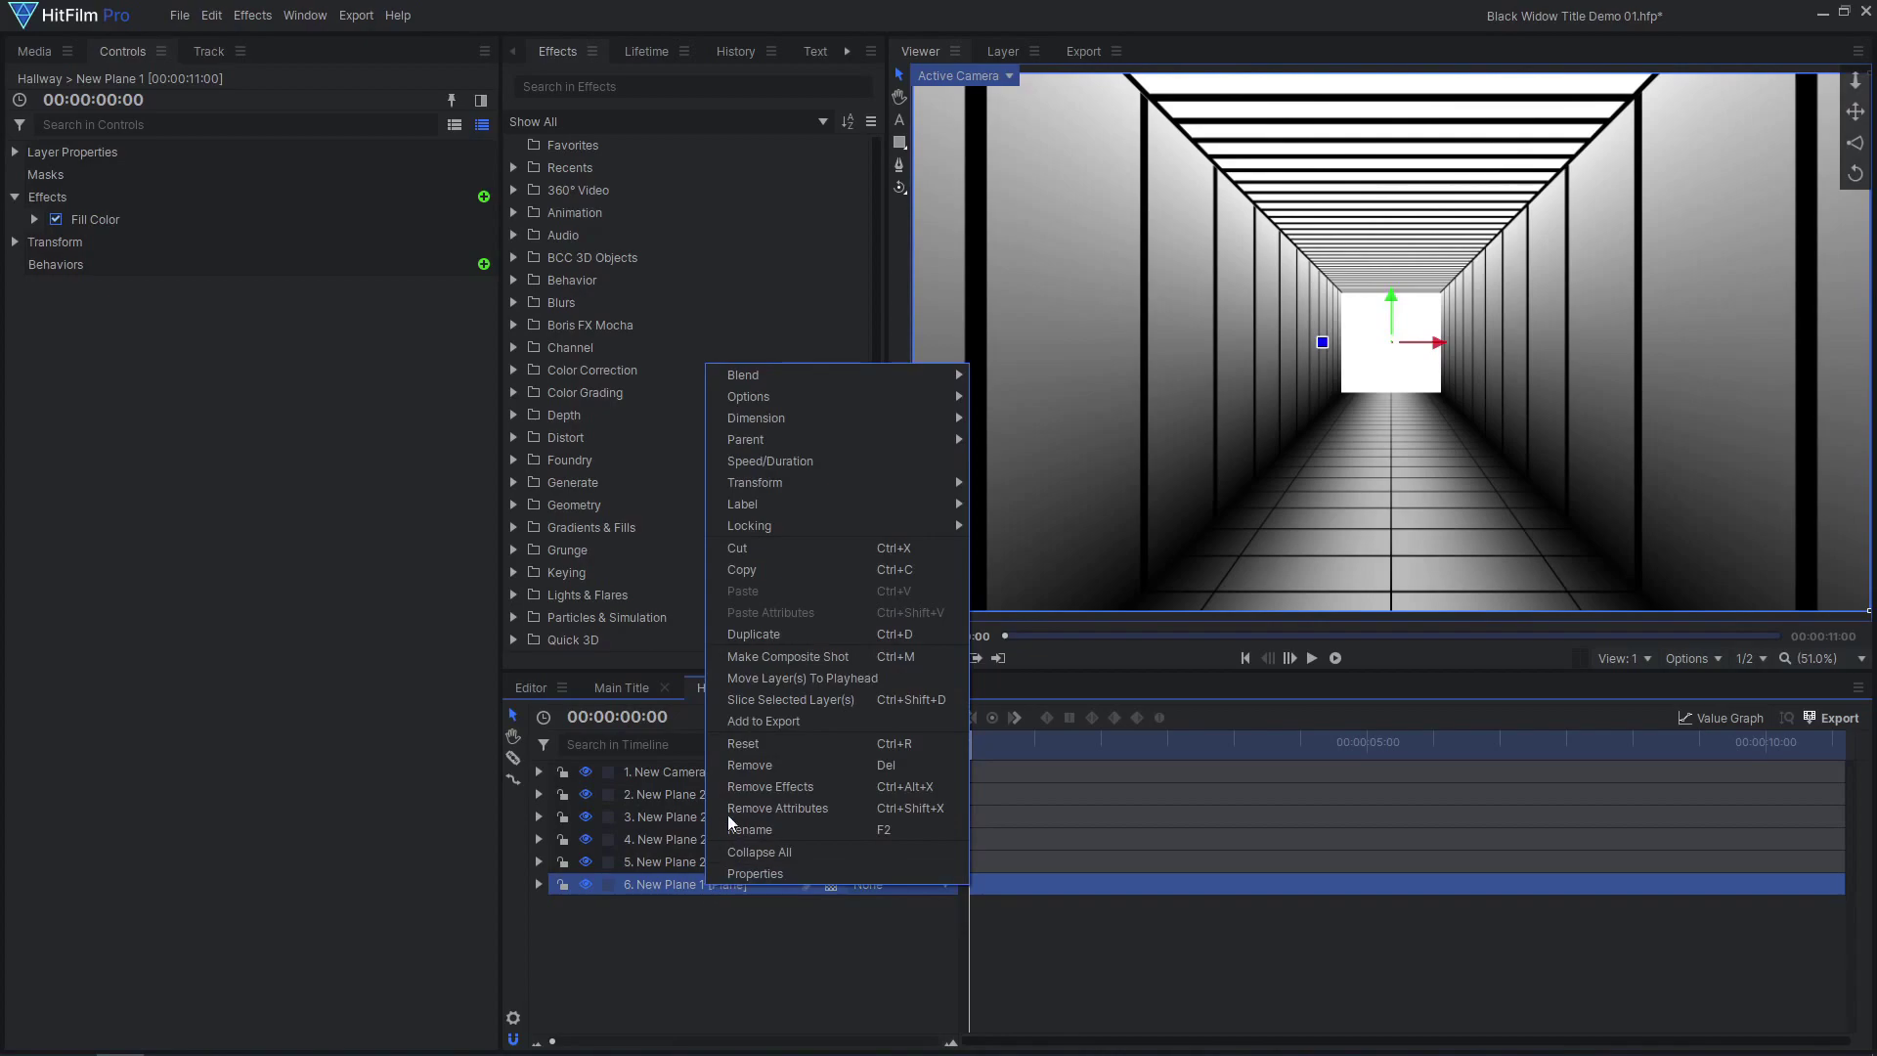
click(753, 633)
drag(714, 883, 721, 782)
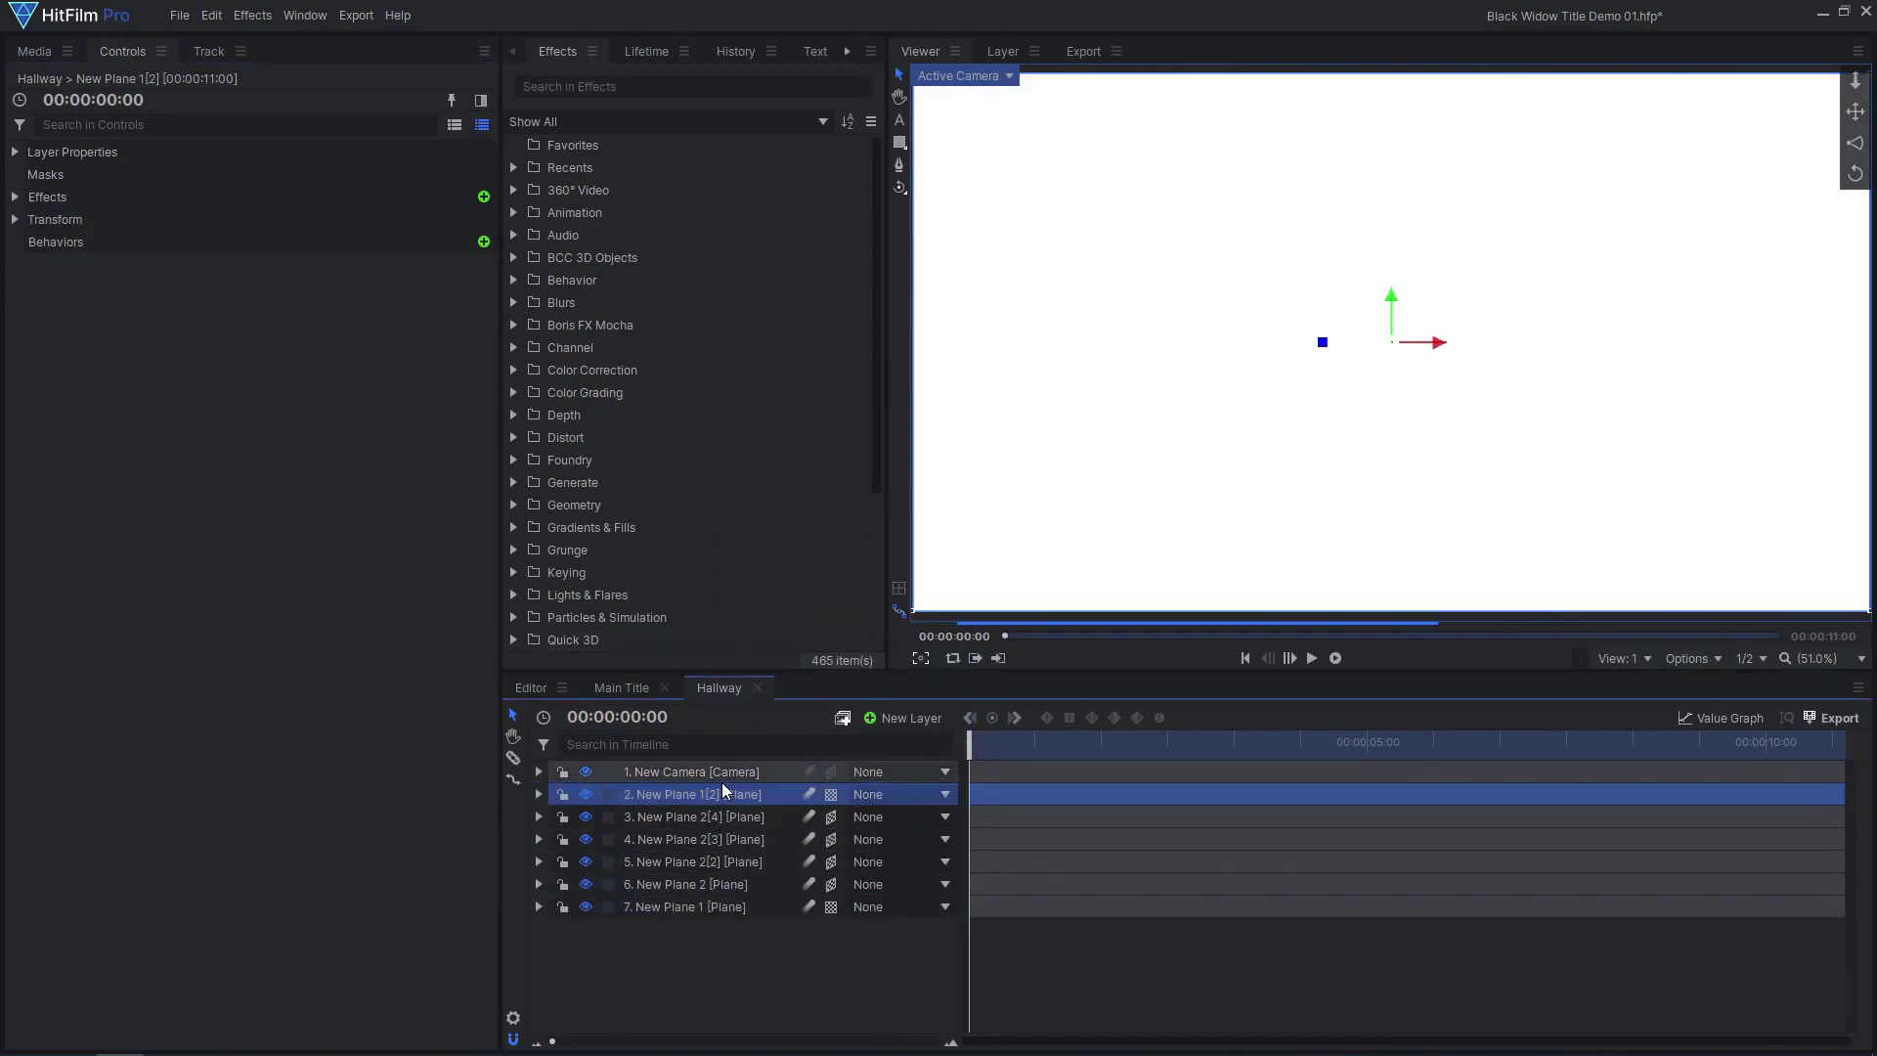
Set the top duplicate plane's Fill Color to pure red.
click(14, 196)
click(34, 219)
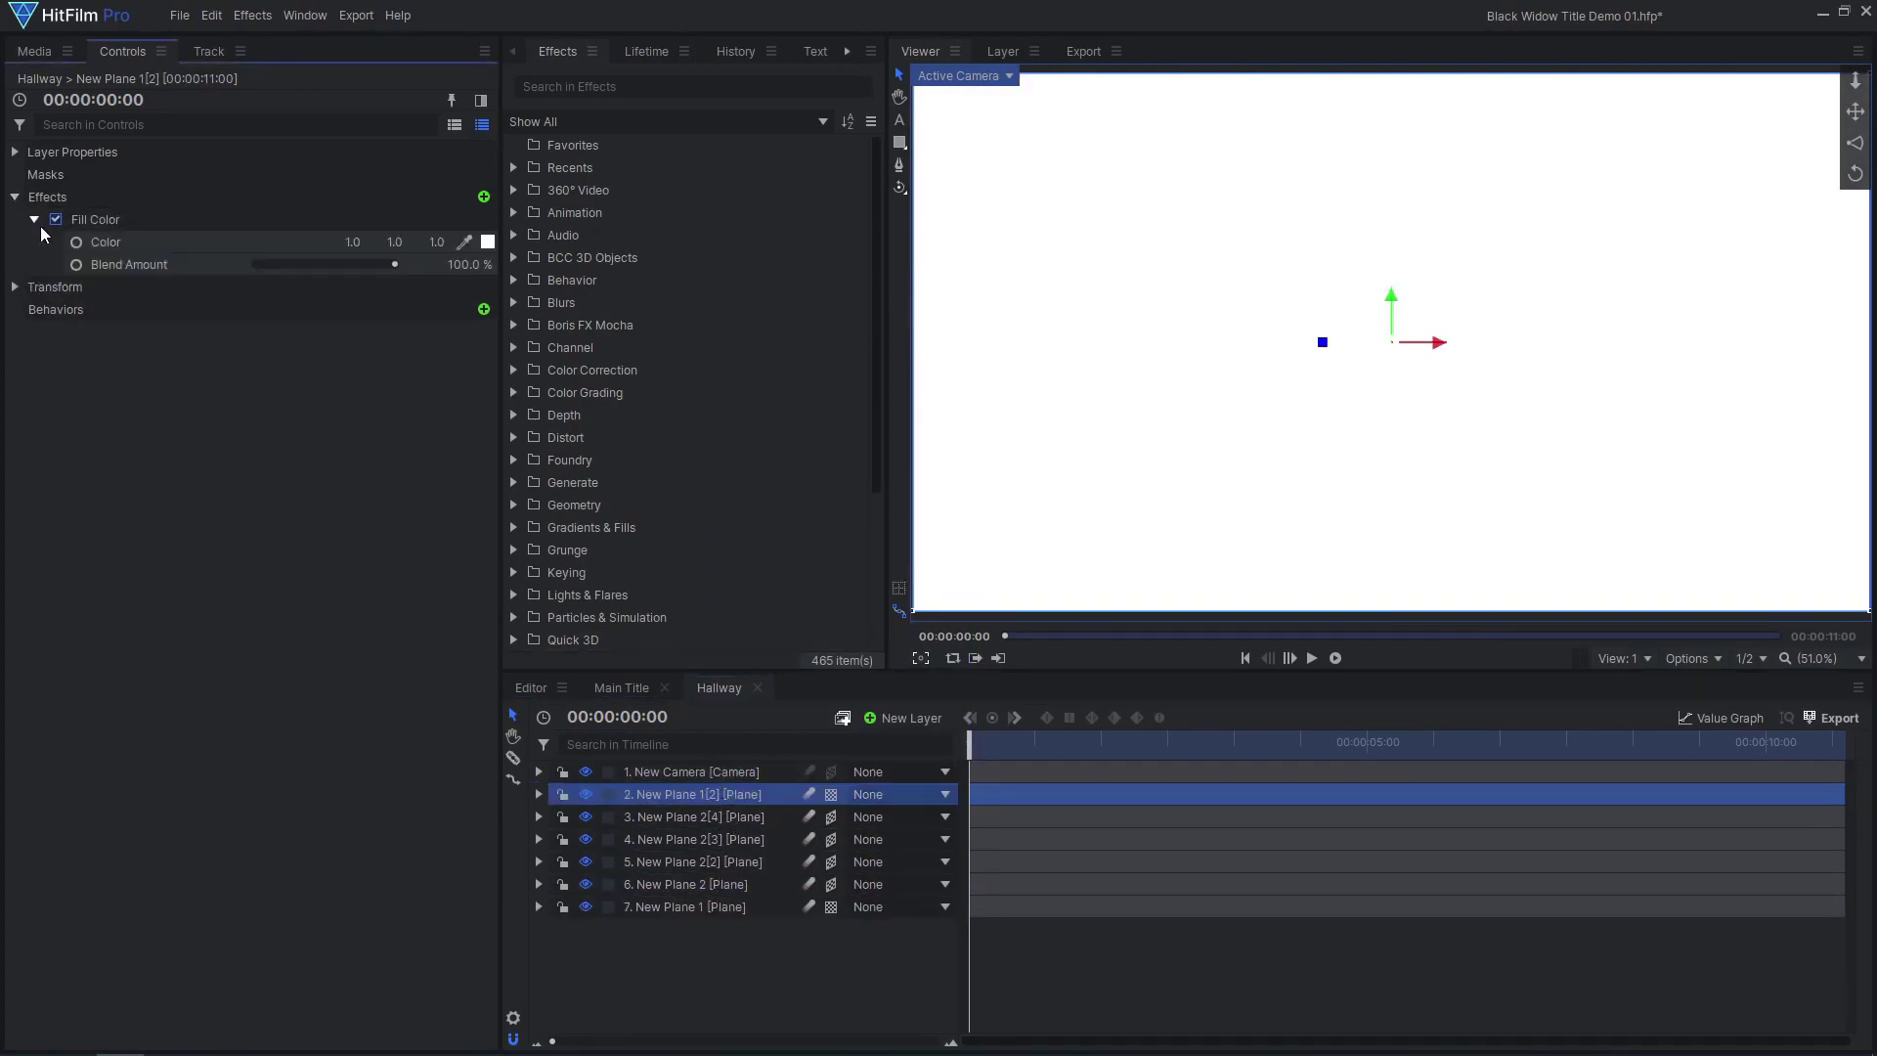
click(486, 242)
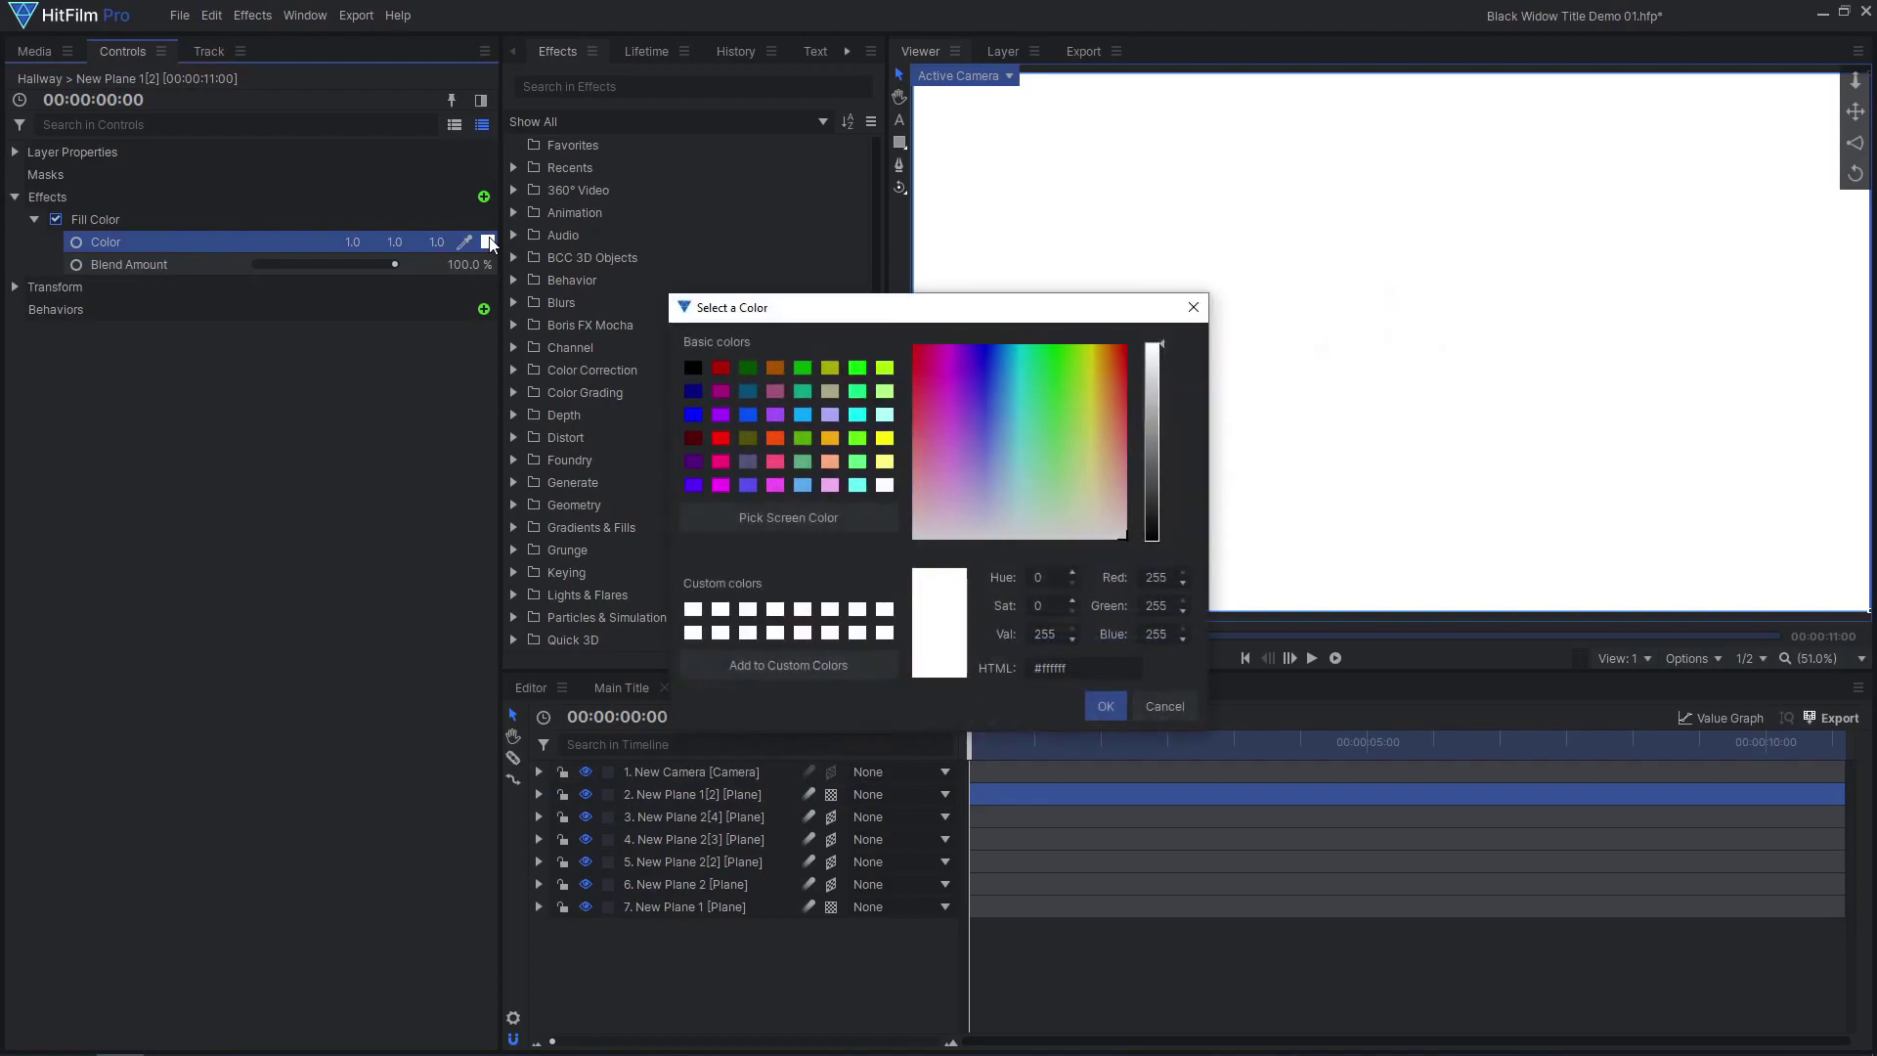
click(721, 439)
click(1103, 707)
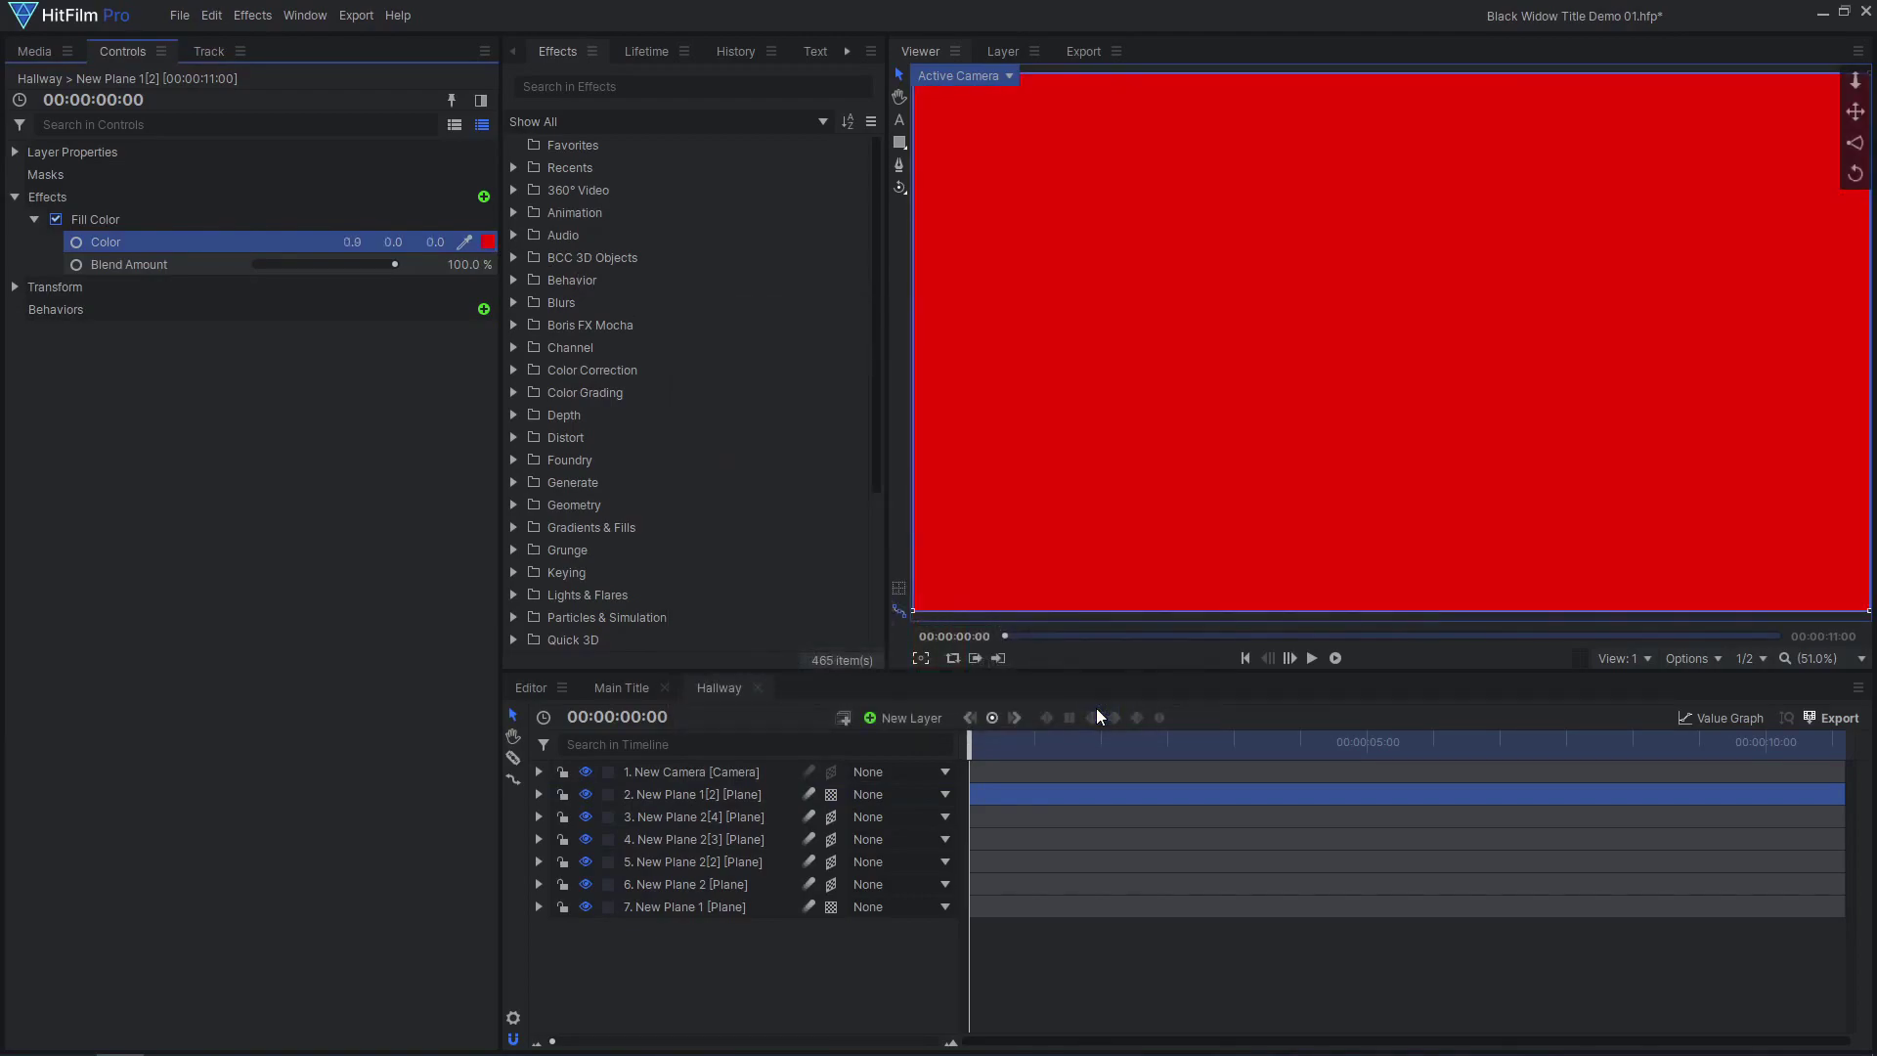
click(68, 152)
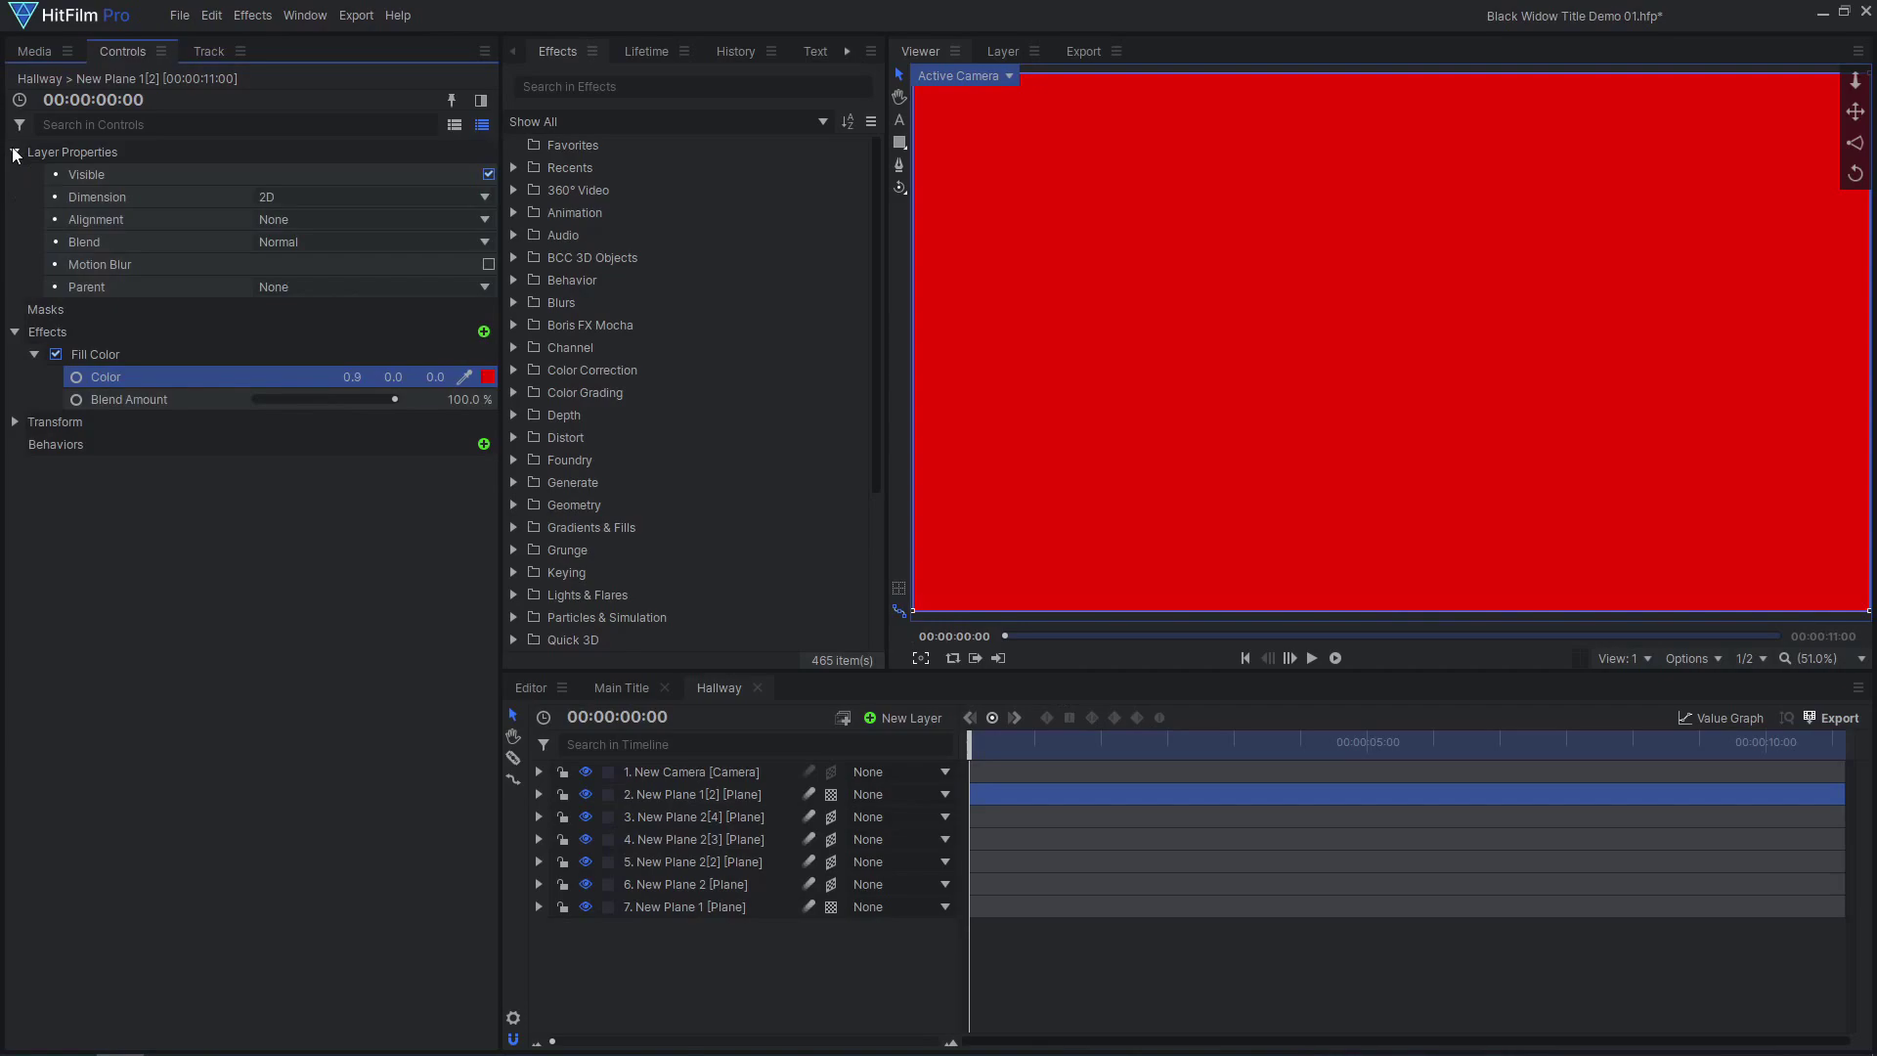
click(293, 242)
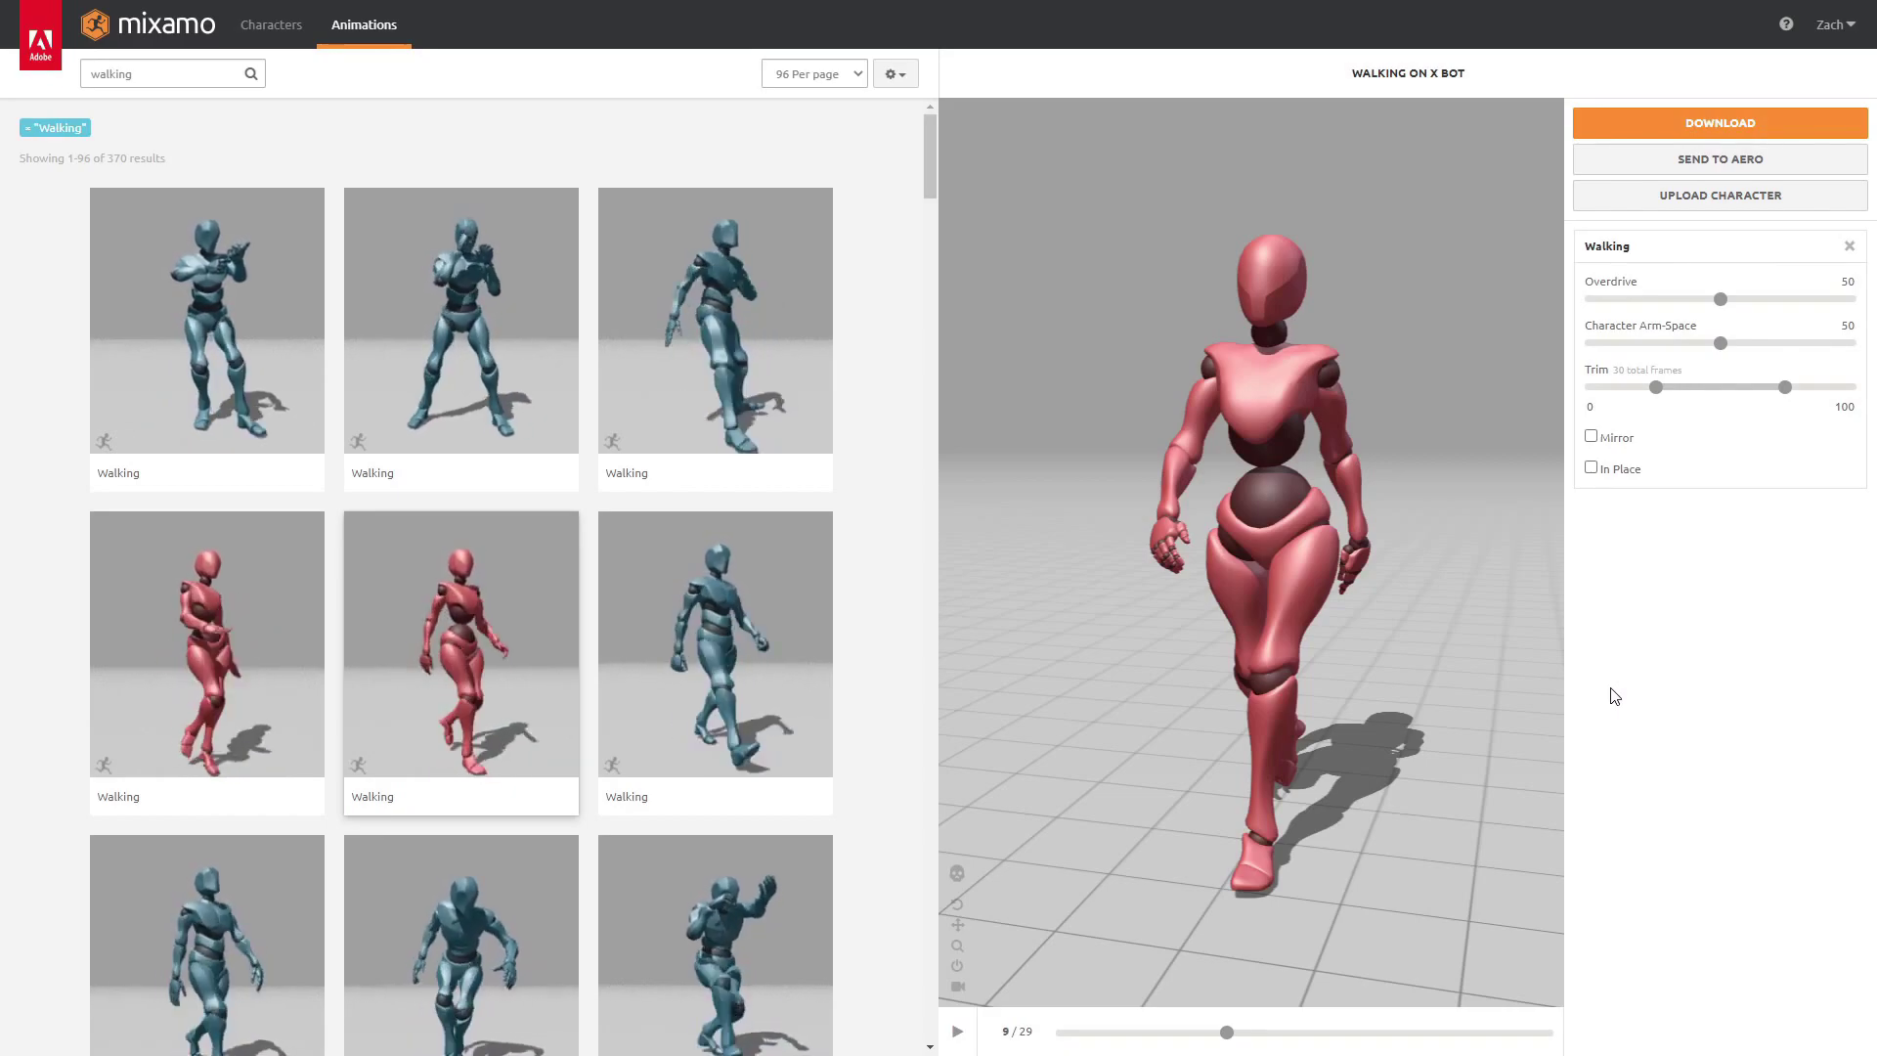
Upload a custom character to Mixamo by dropping its file into the Upload a Character dialog.
click(1773, 193)
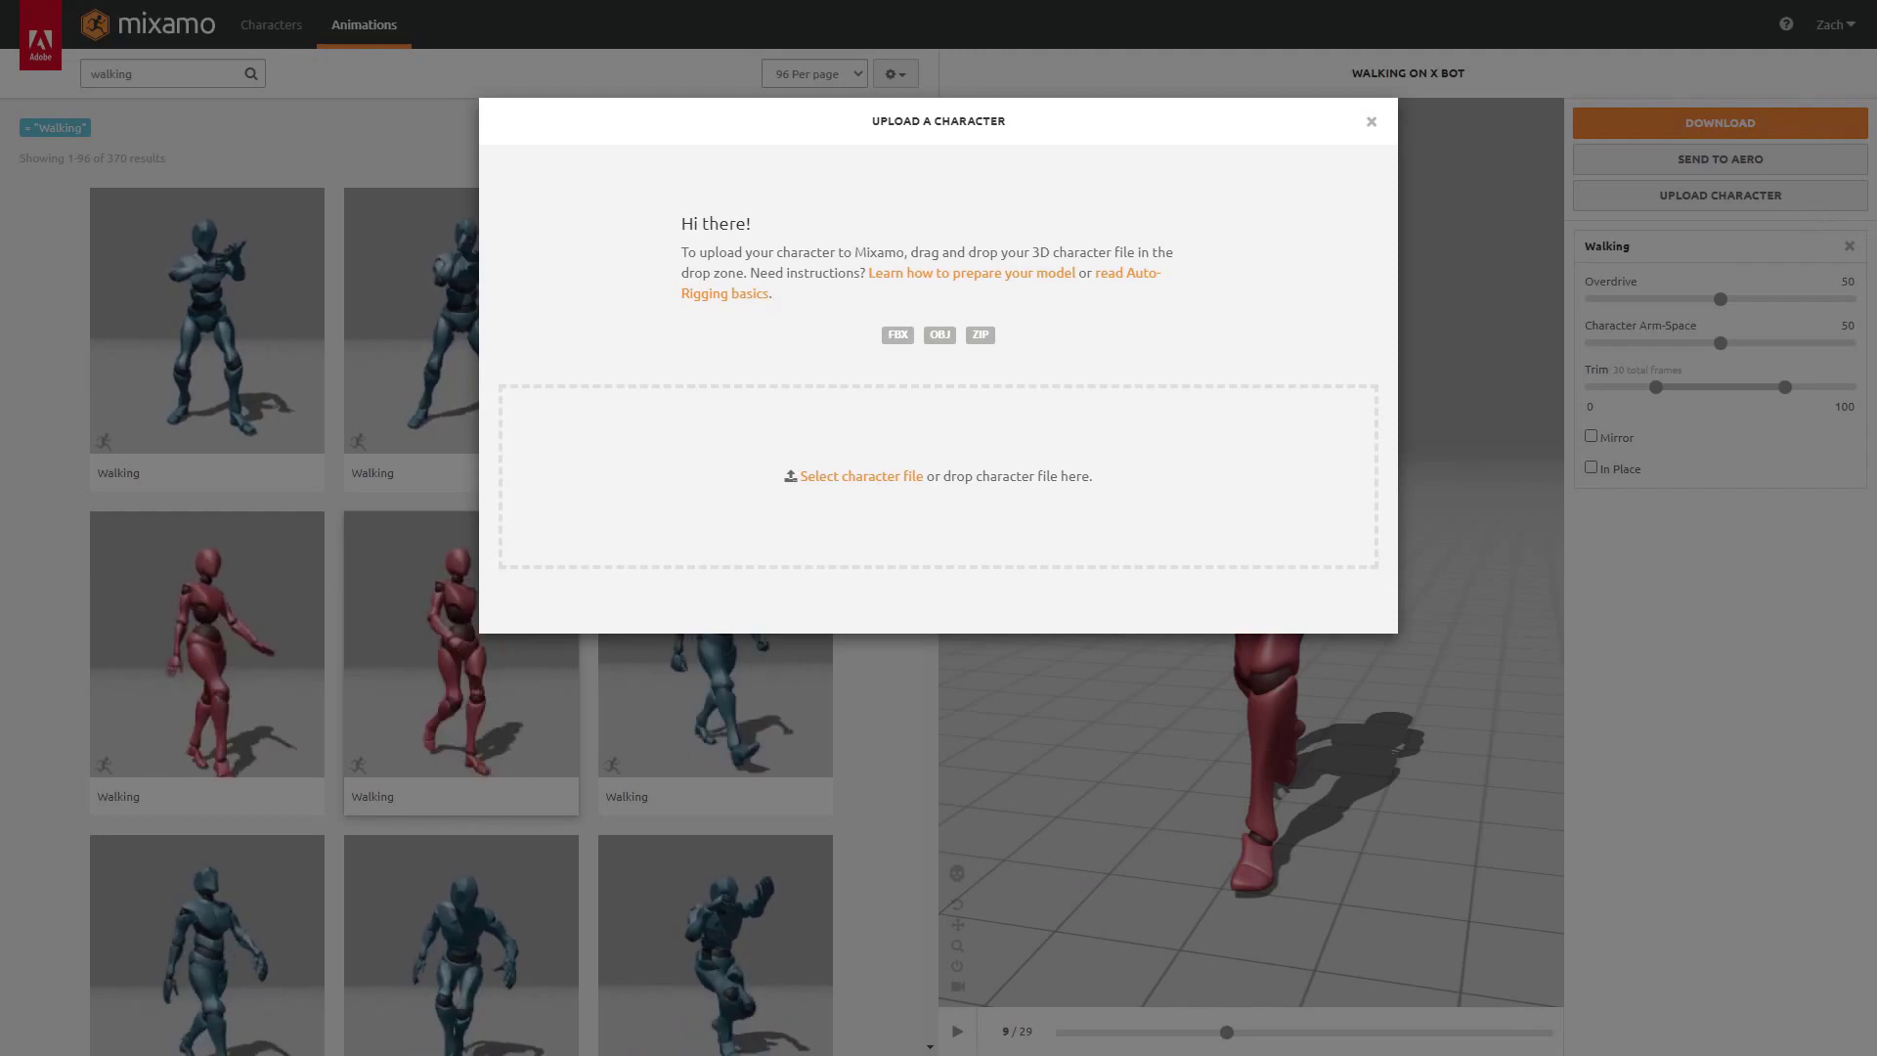
drag(1876, 489, 1115, 528)
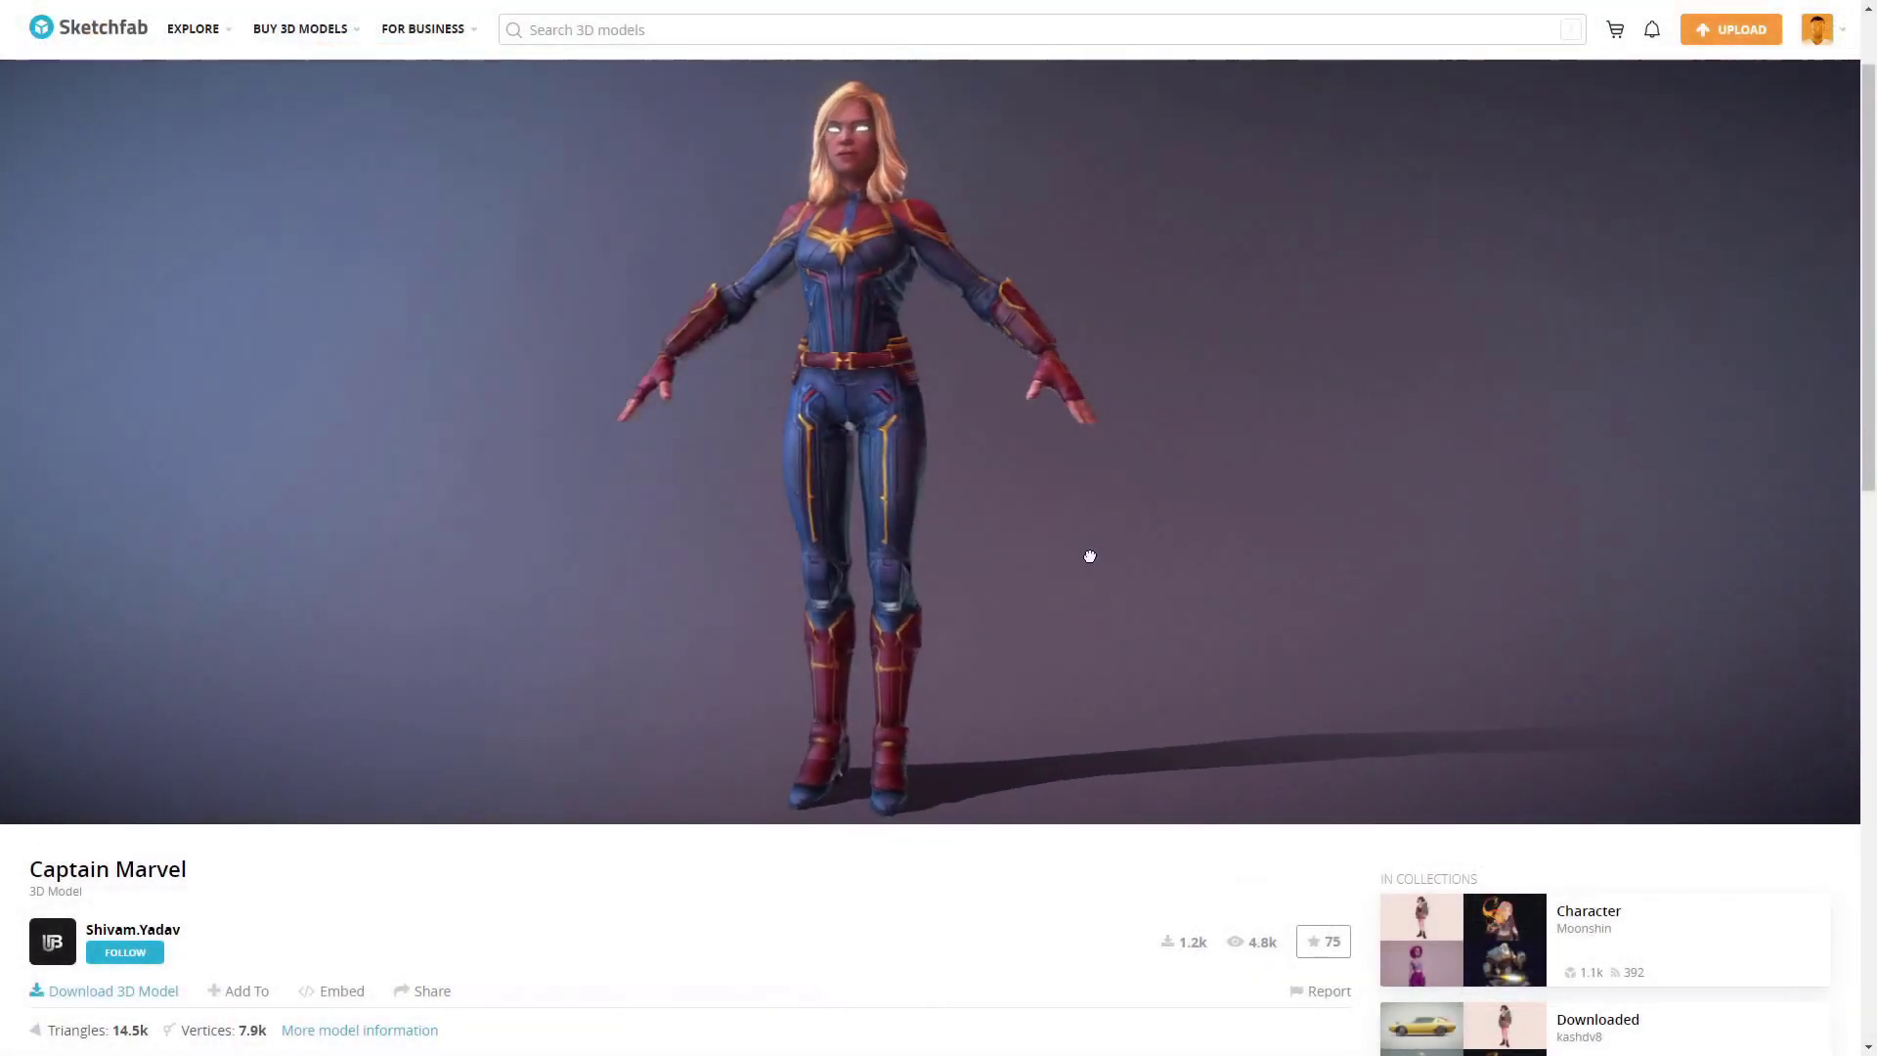
Orbit the Captain Marvel model to a three-quarter view and bring up its download formats.
drag(1090, 556, 1060, 553)
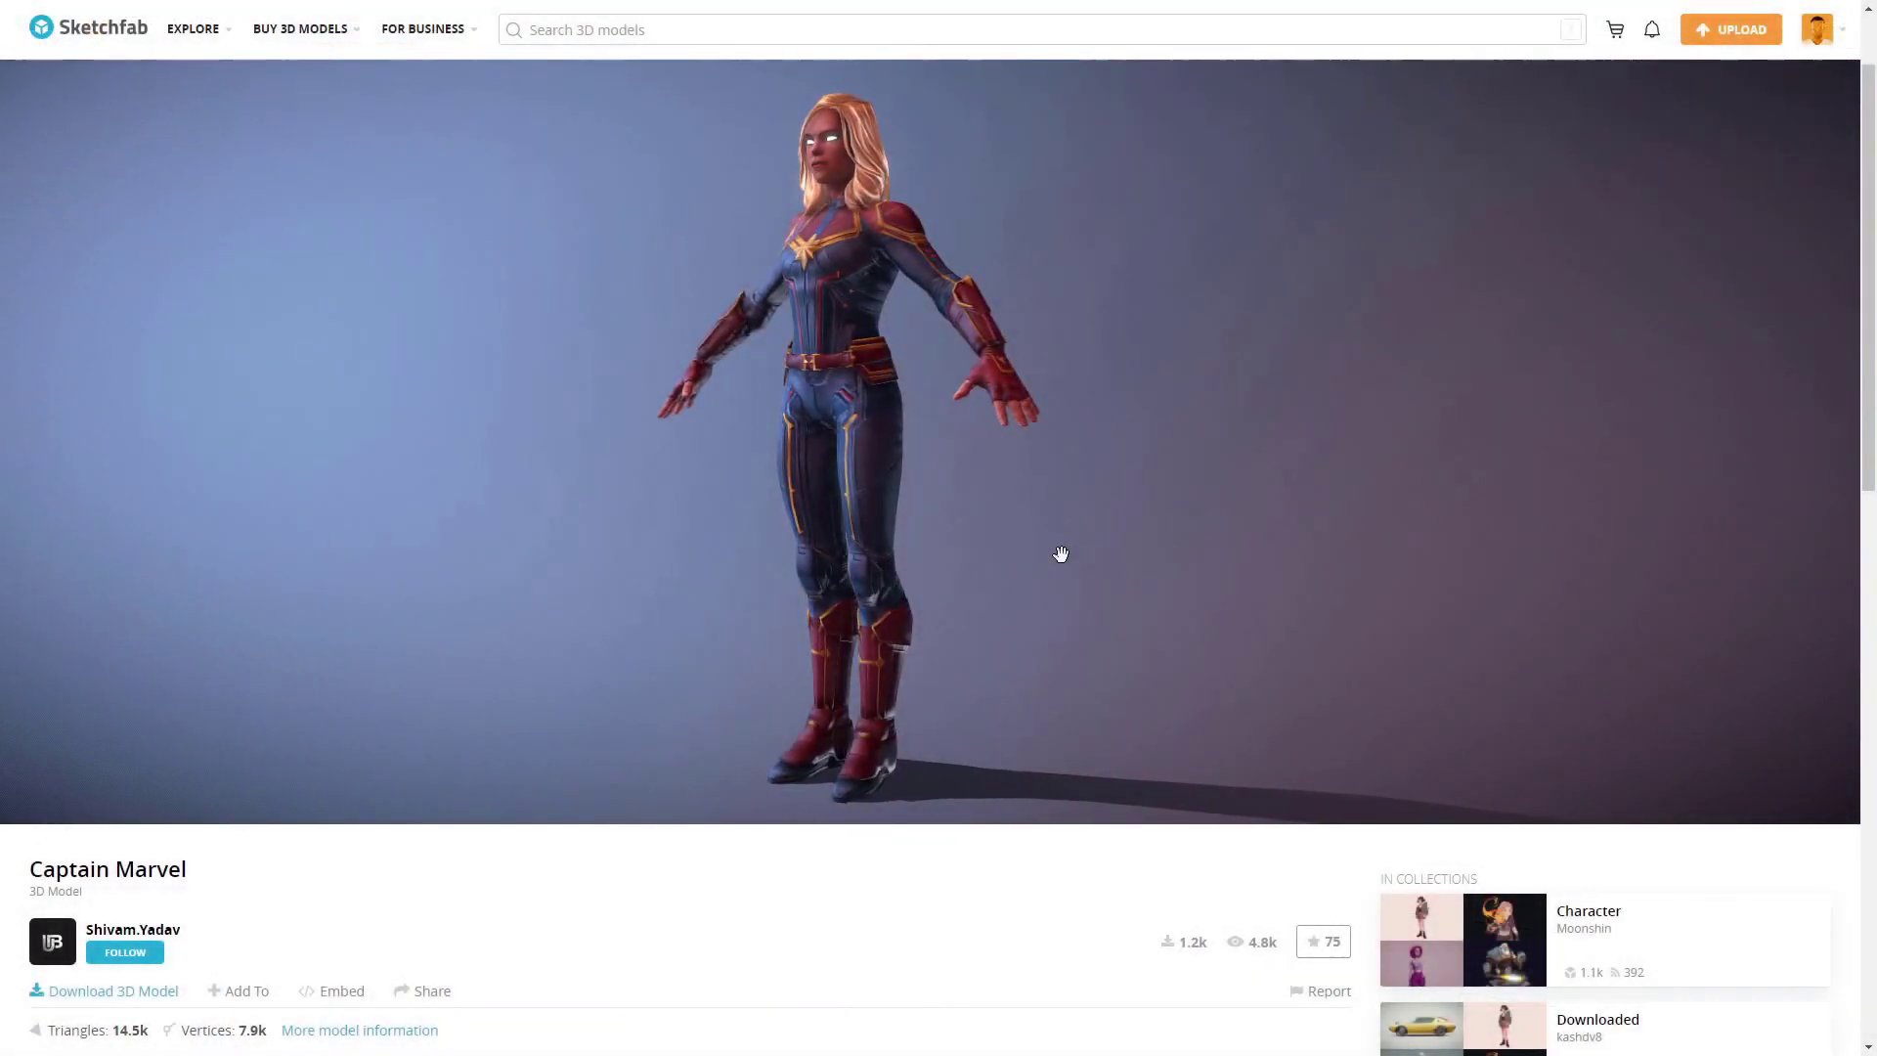
click(139, 994)
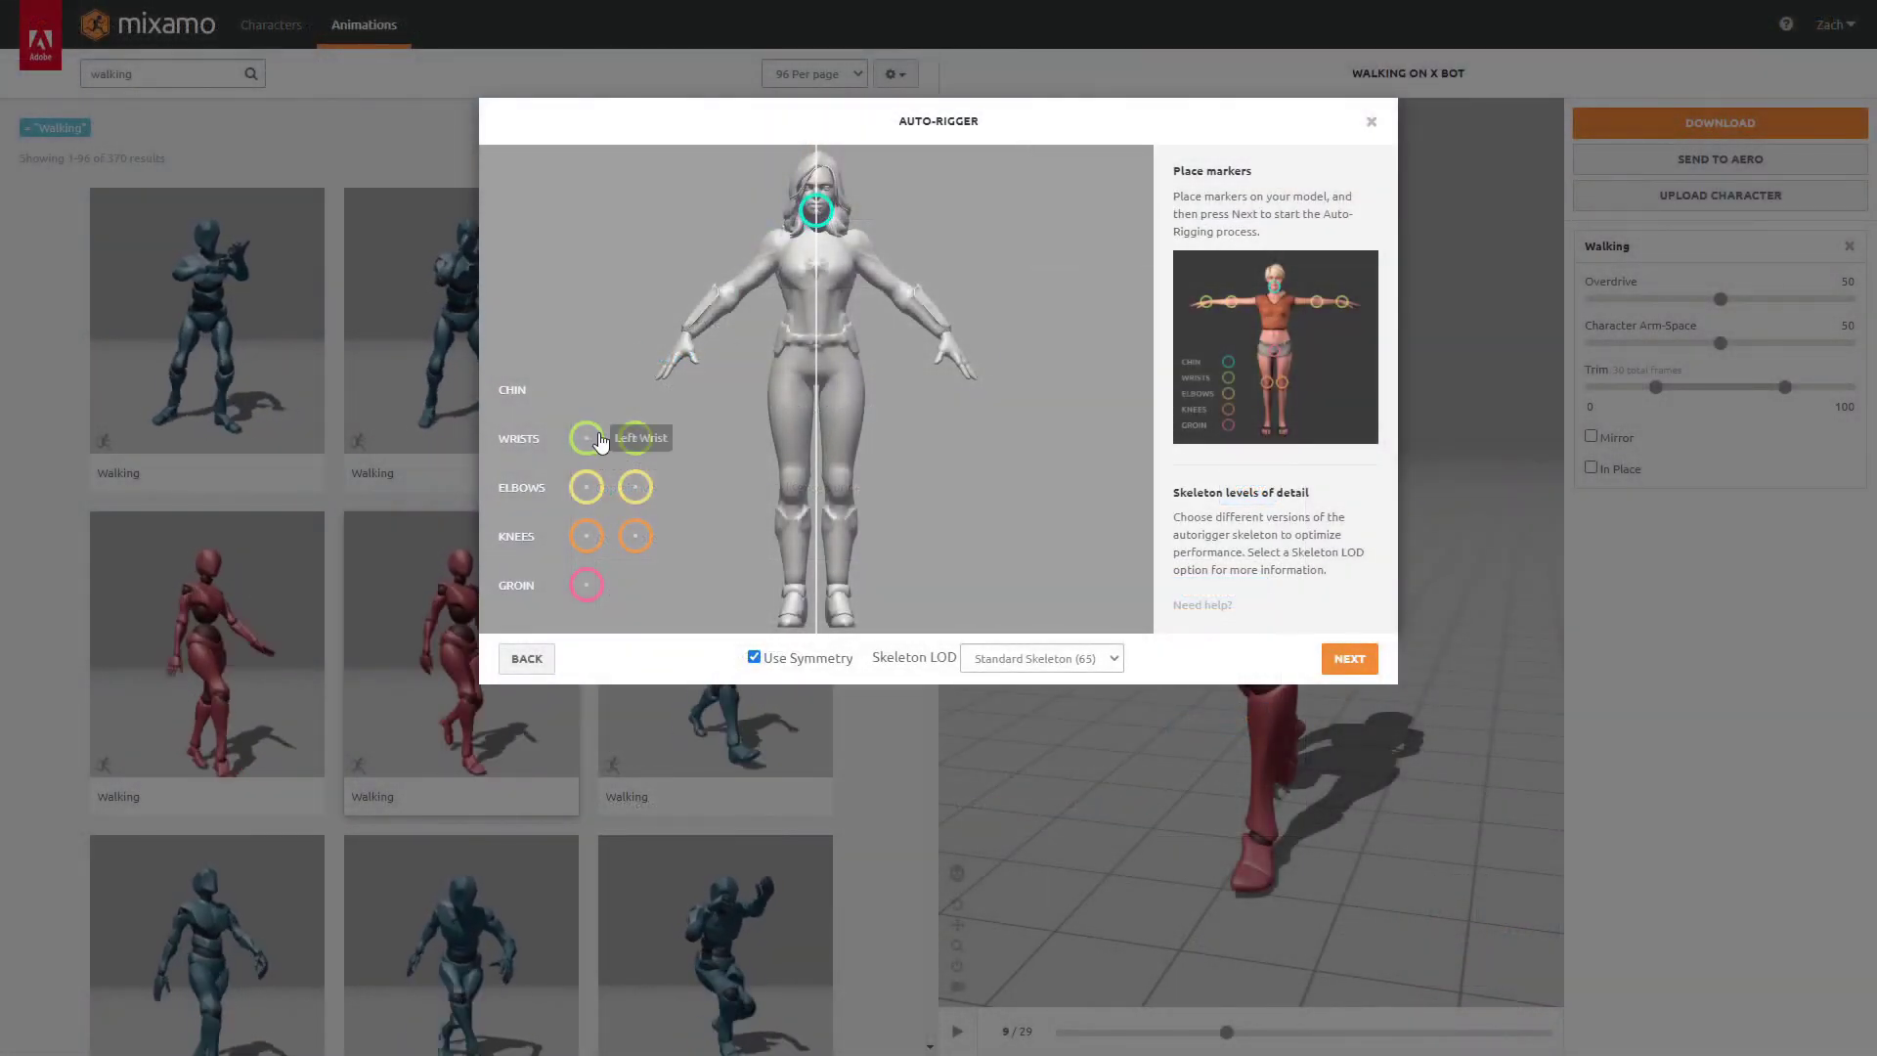
Place the wrist, elbow, knee and groin markers and auto-rig the character.
drag(599, 442, 688, 331)
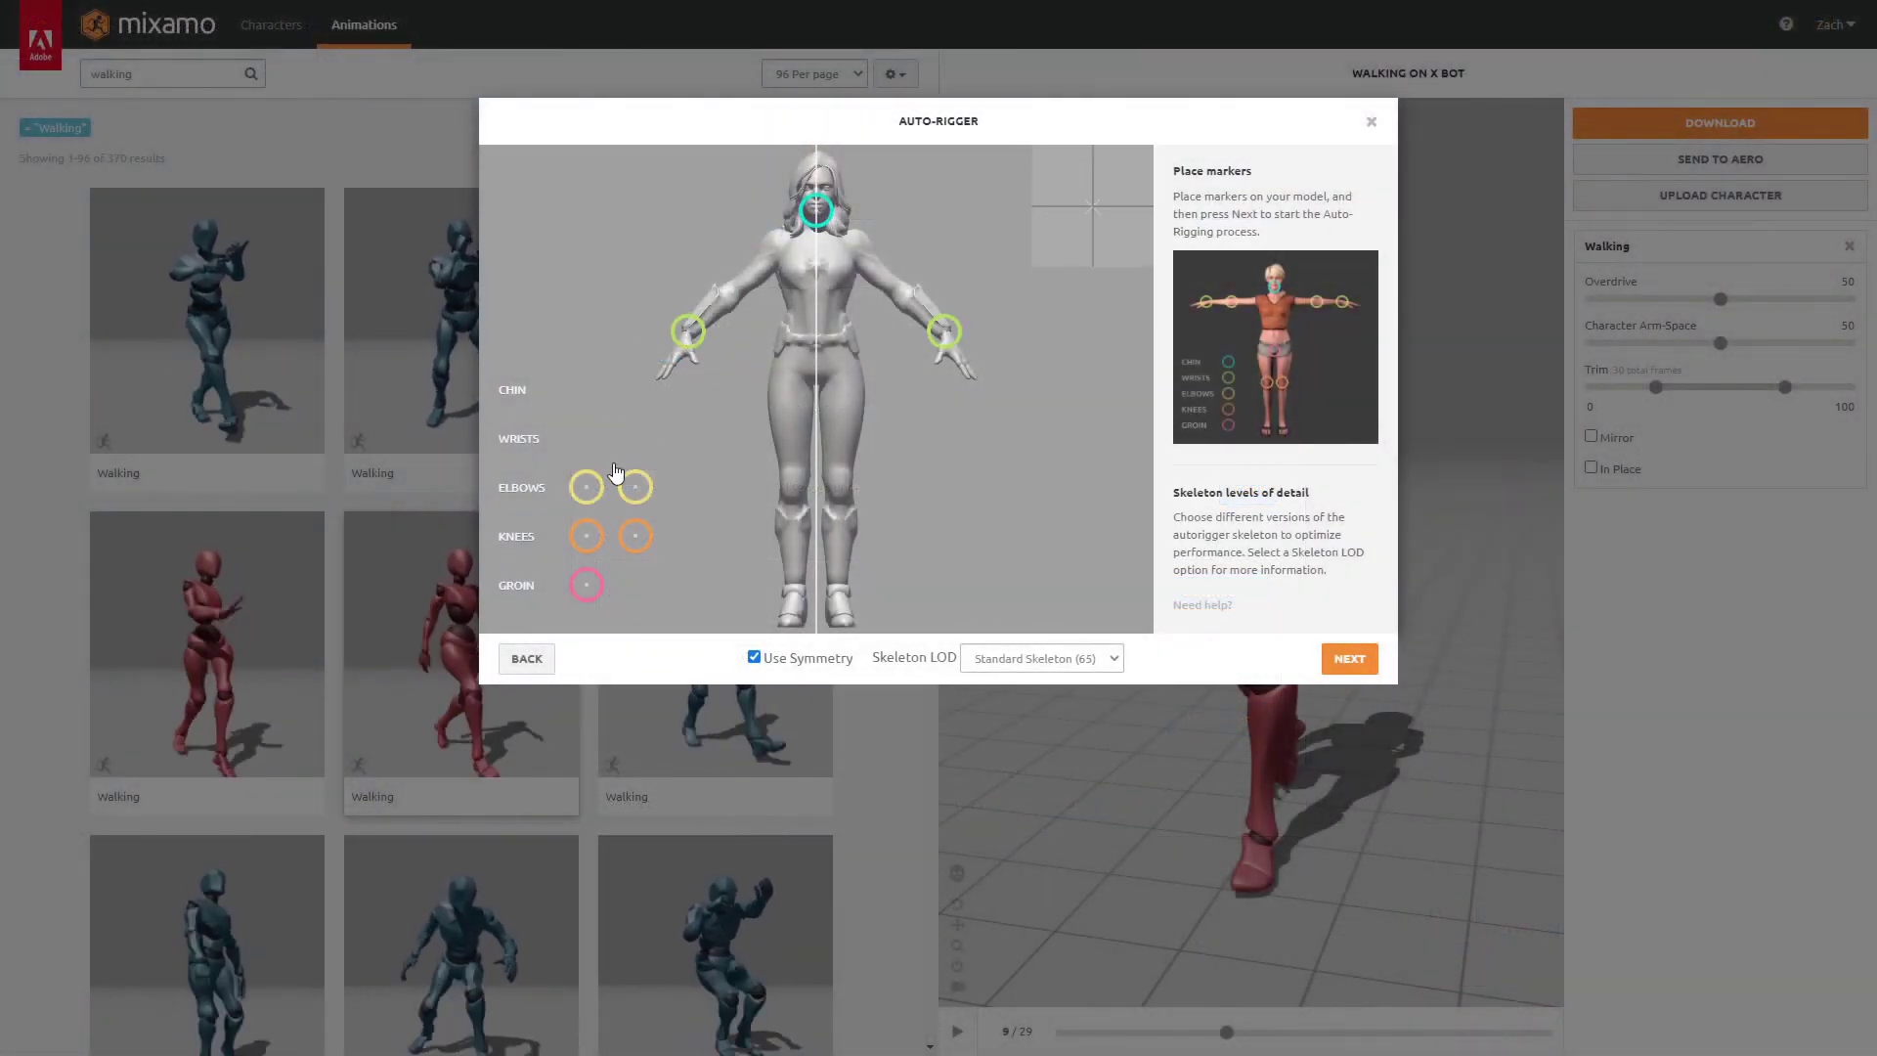
drag(586, 487, 735, 289)
drag(586, 535, 792, 481)
drag(587, 585, 816, 419)
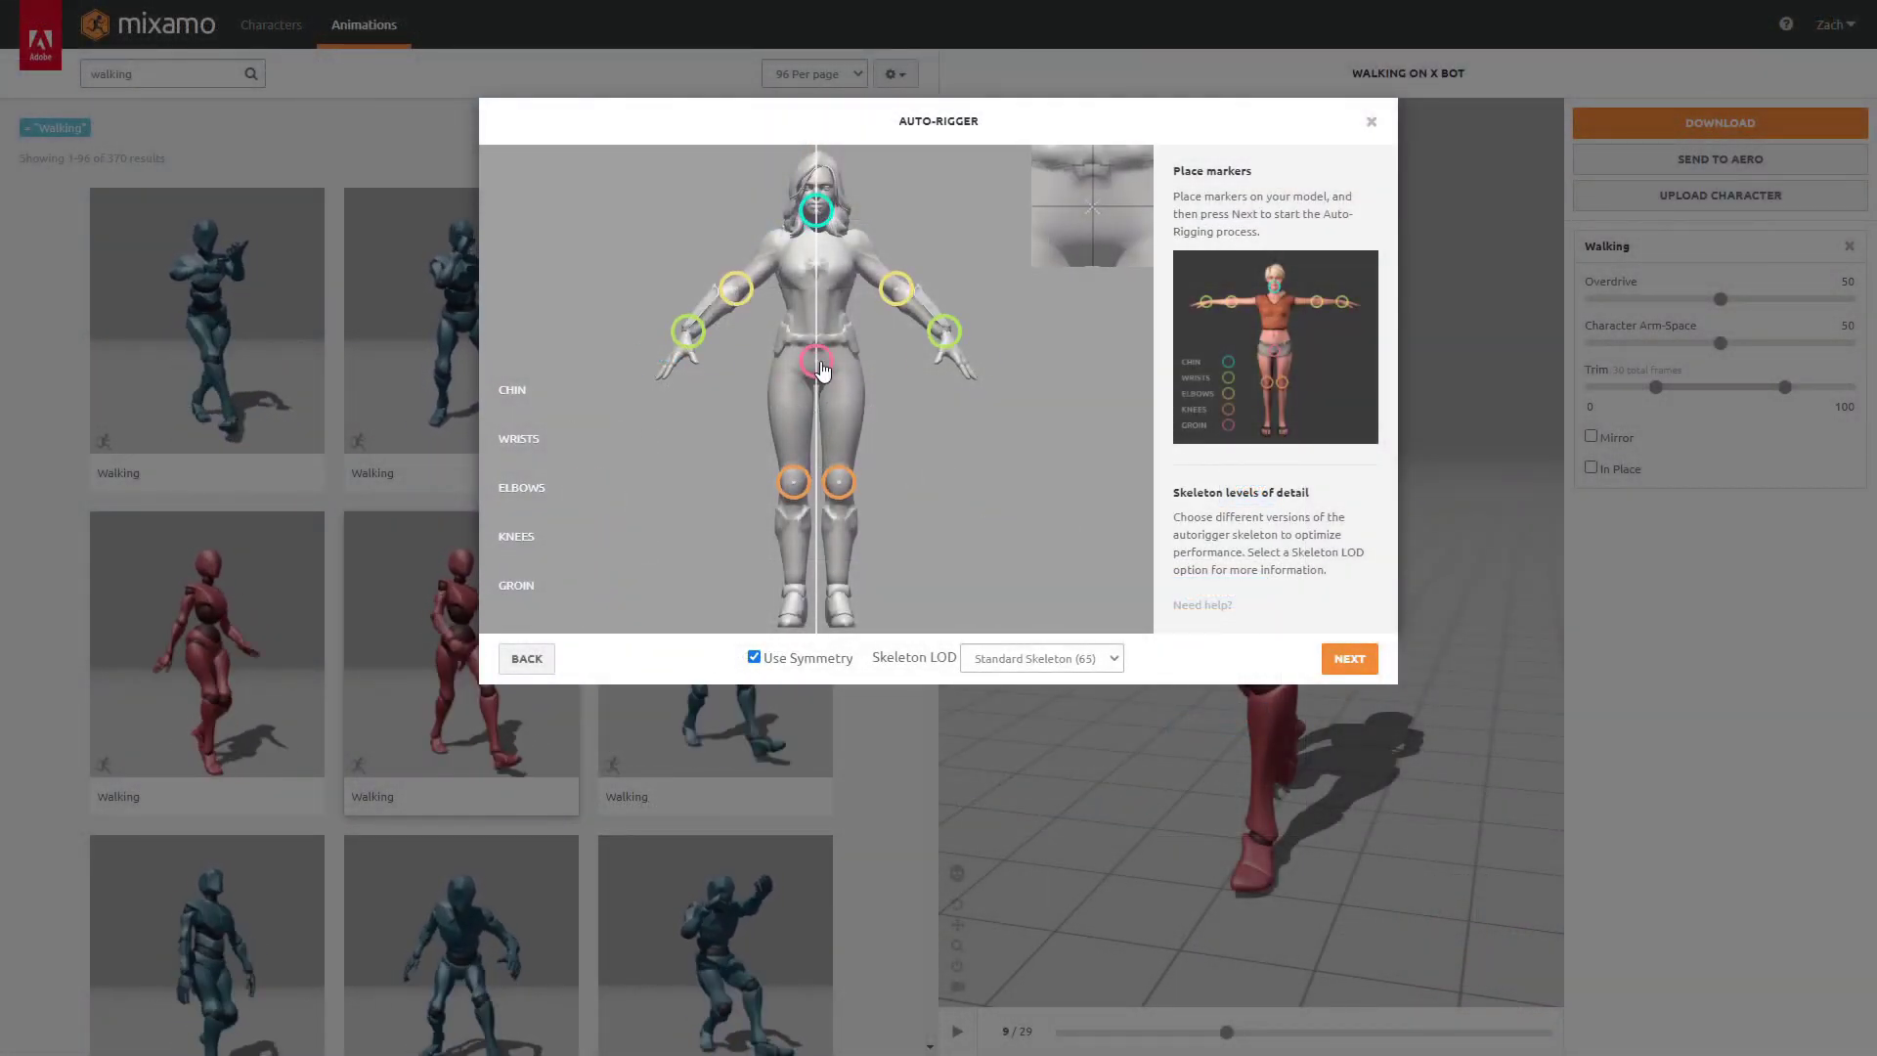
click(1349, 658)
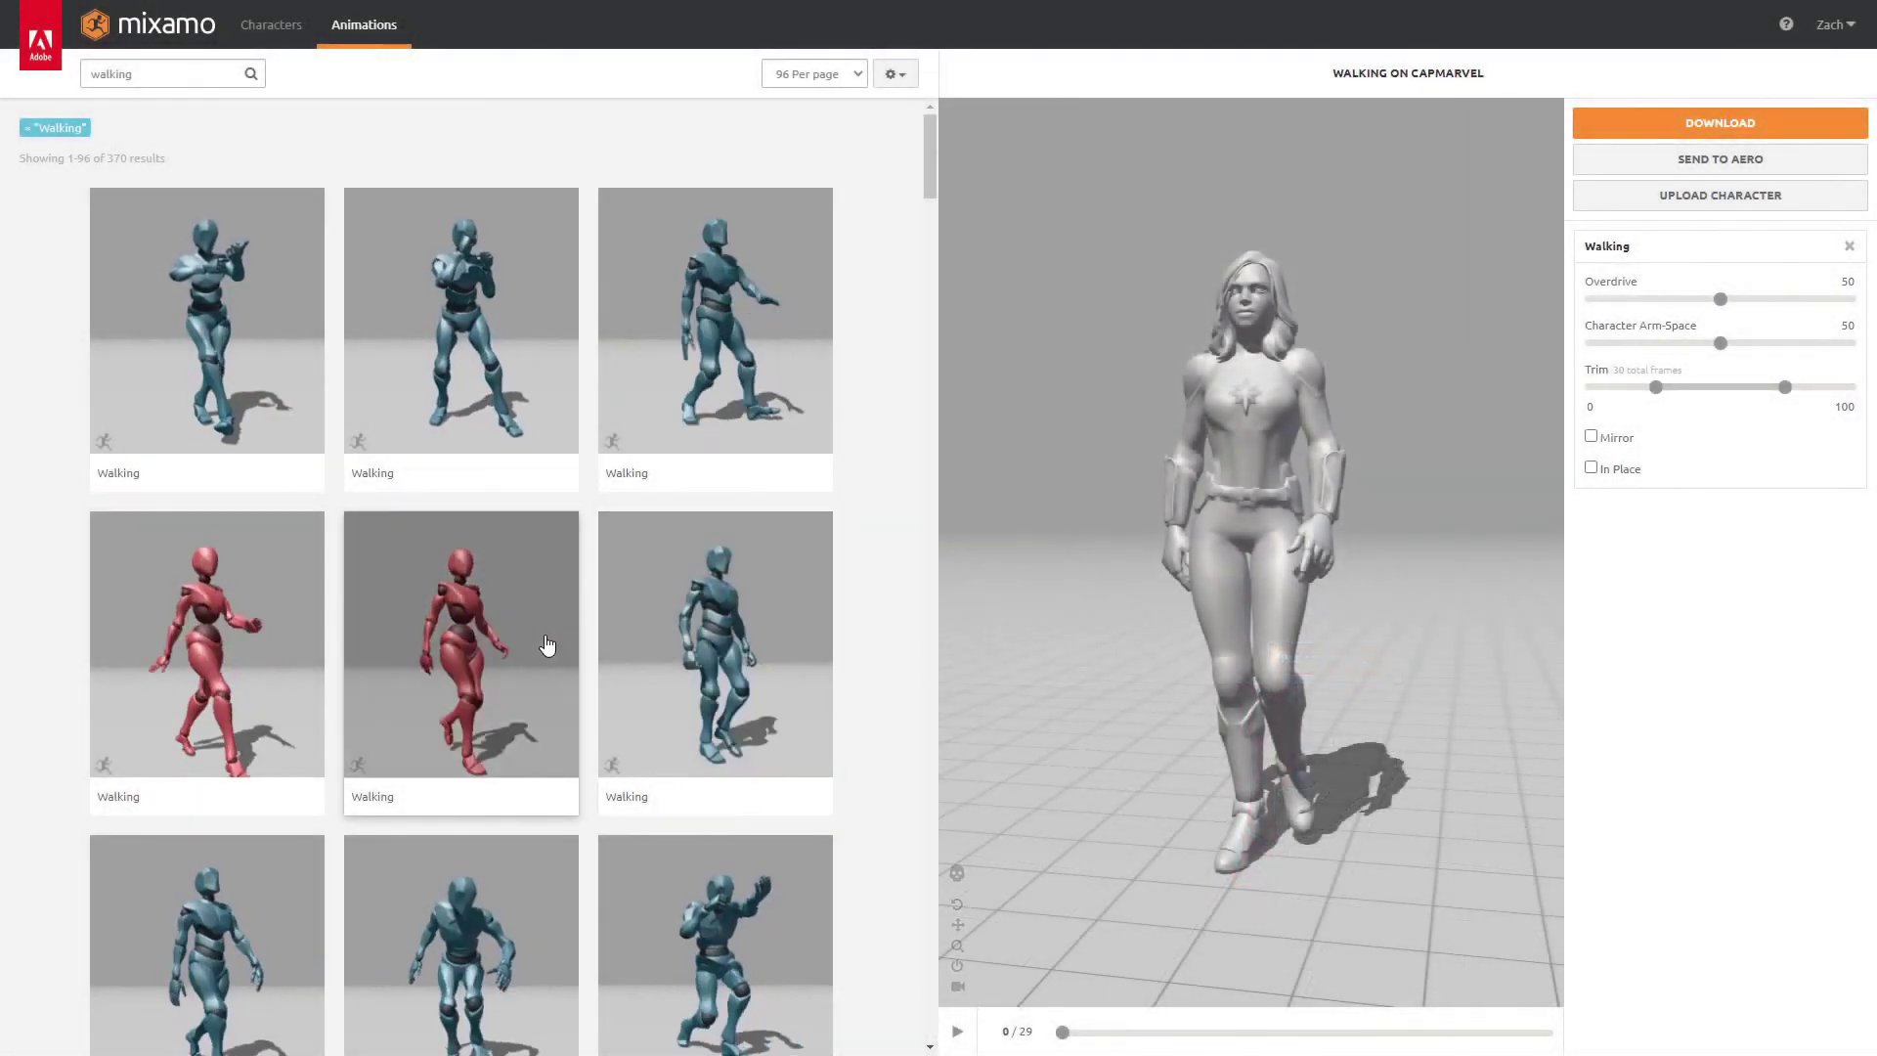
Apply the Walking animation with Overdrive 0, Arm-Space 56 and trim range -50 to 150.
click(544, 645)
scroll(1276, 637, down, 3)
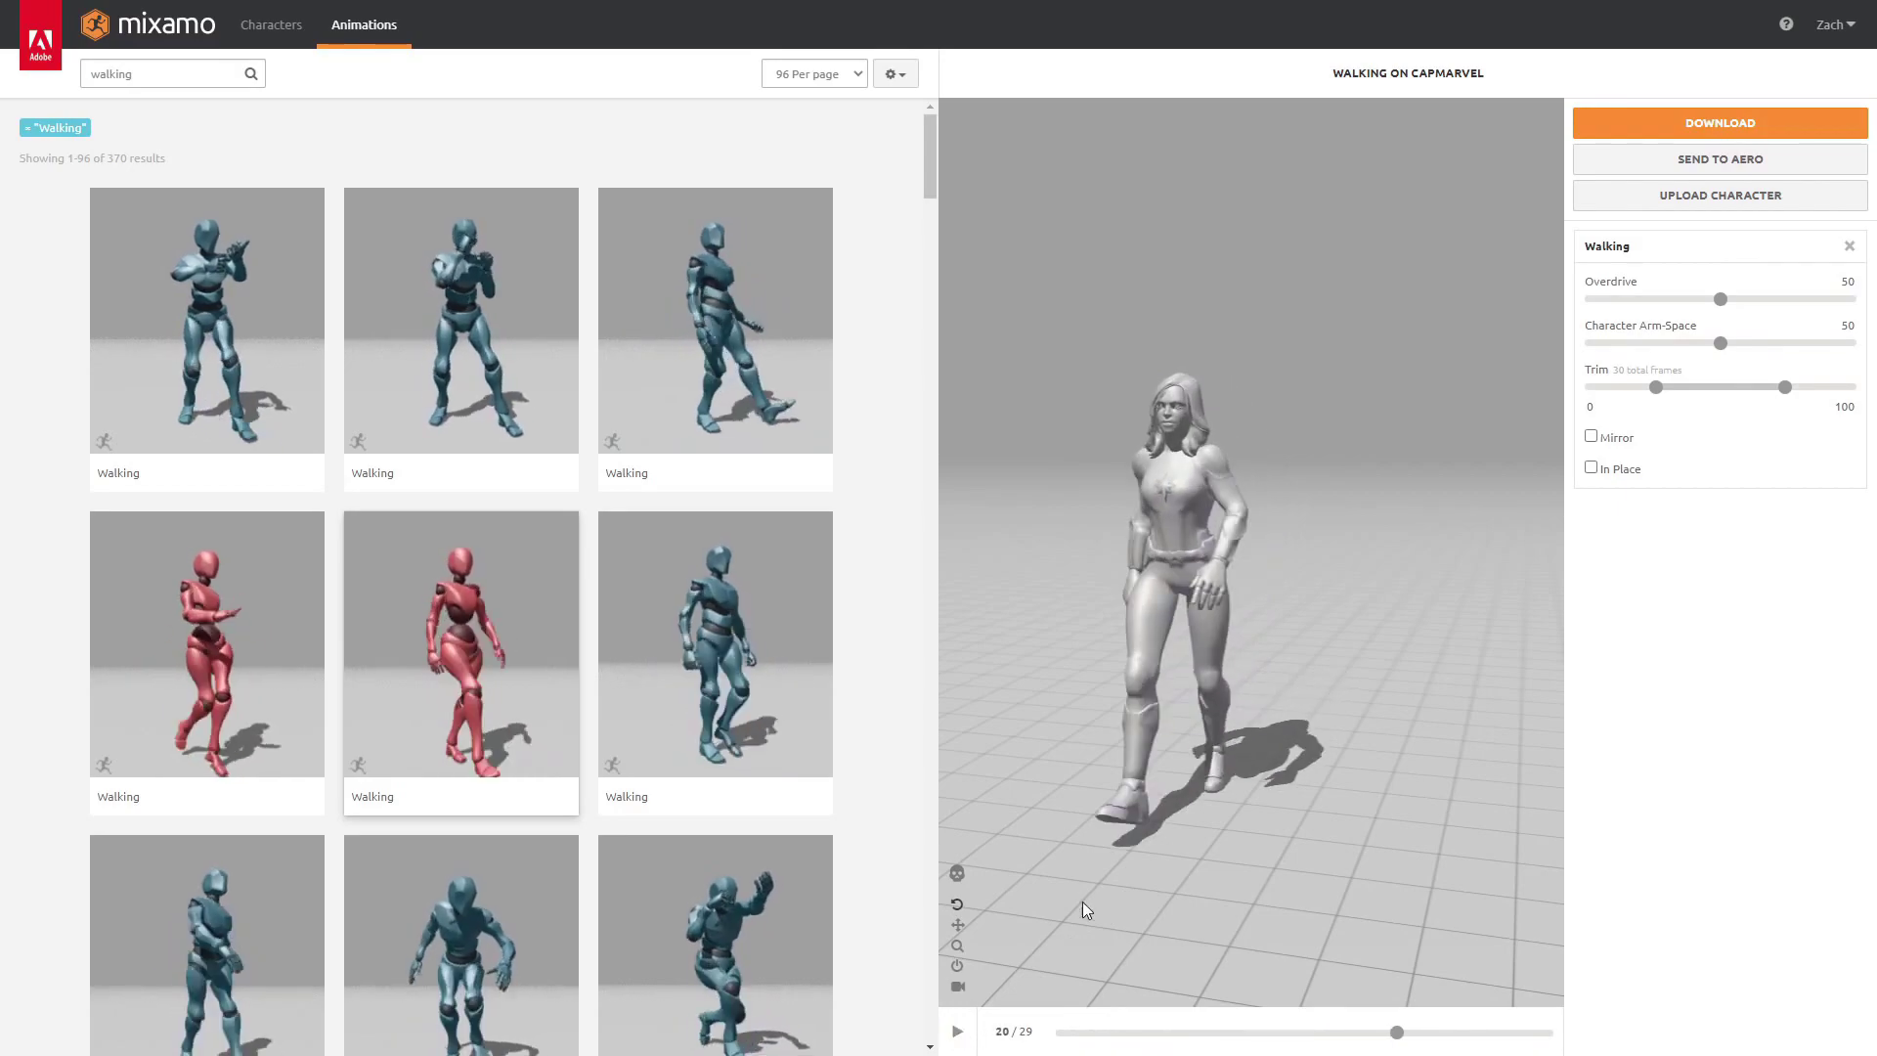
drag(1719, 299, 1567, 305)
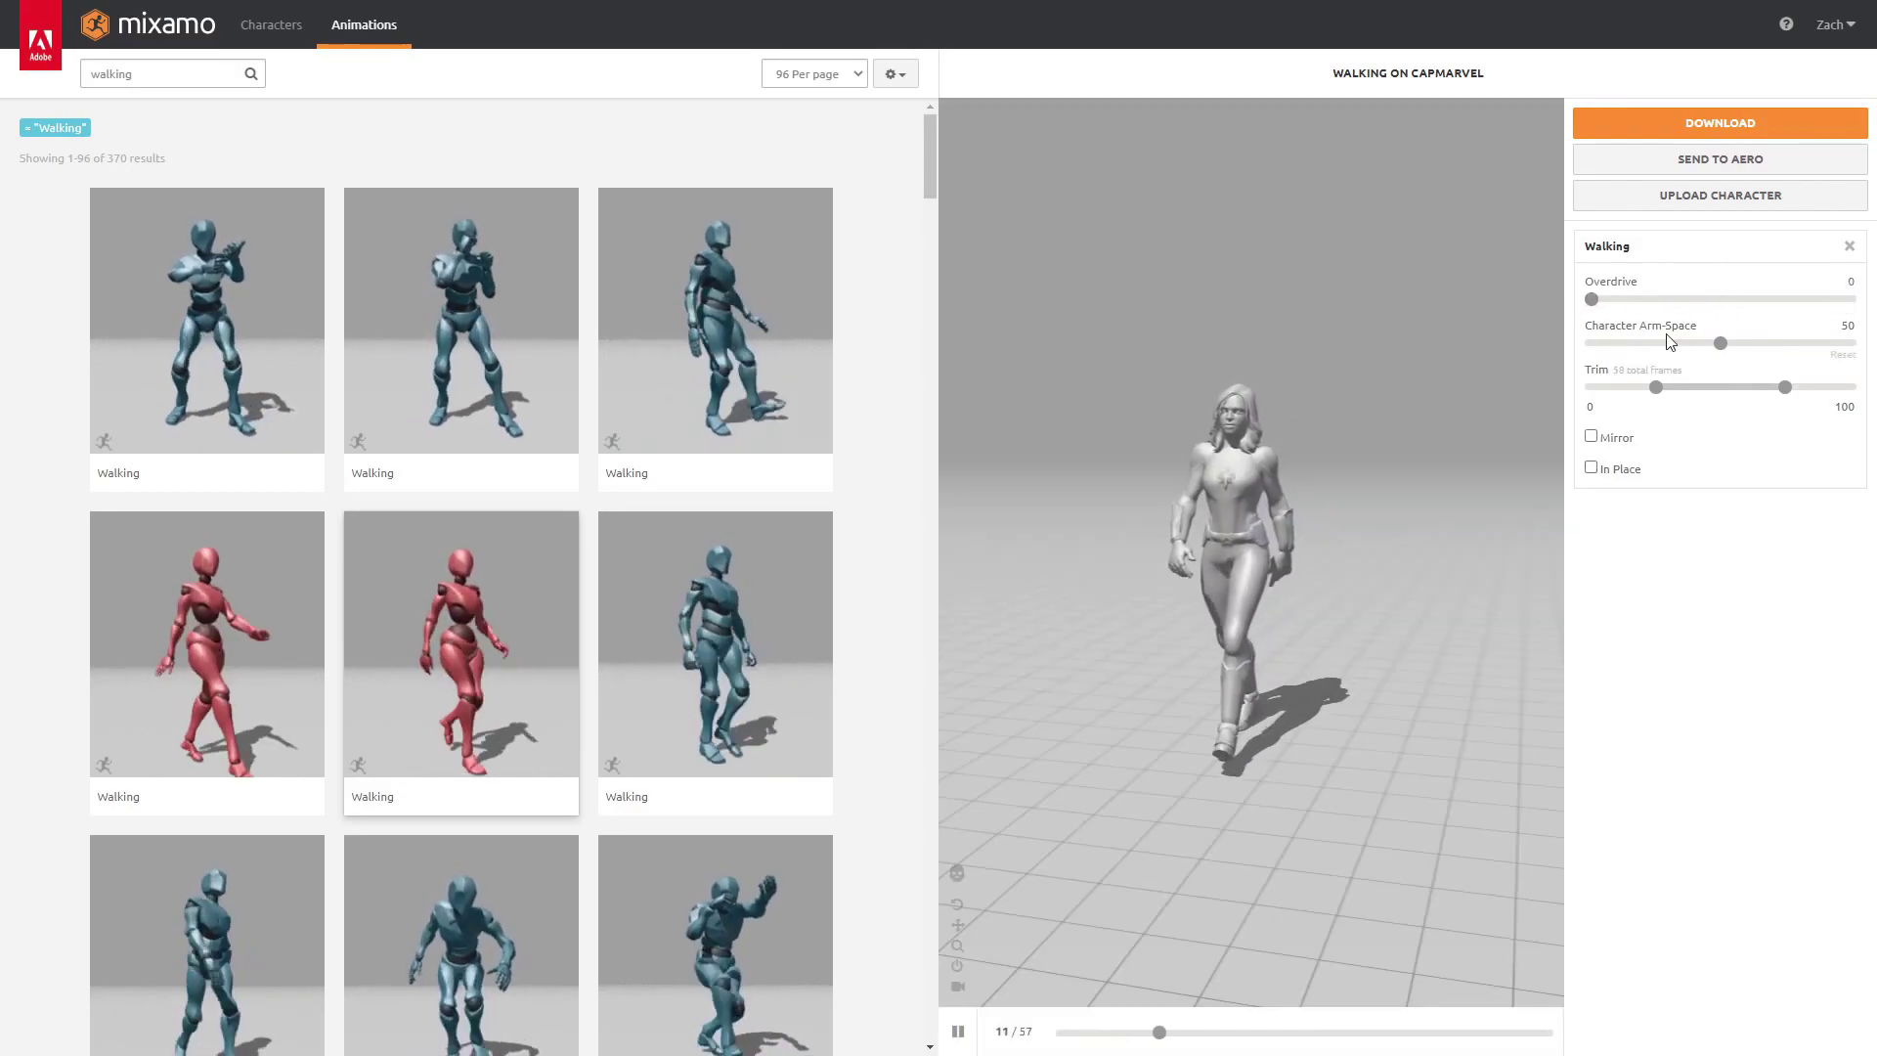
drag(1720, 343, 1735, 343)
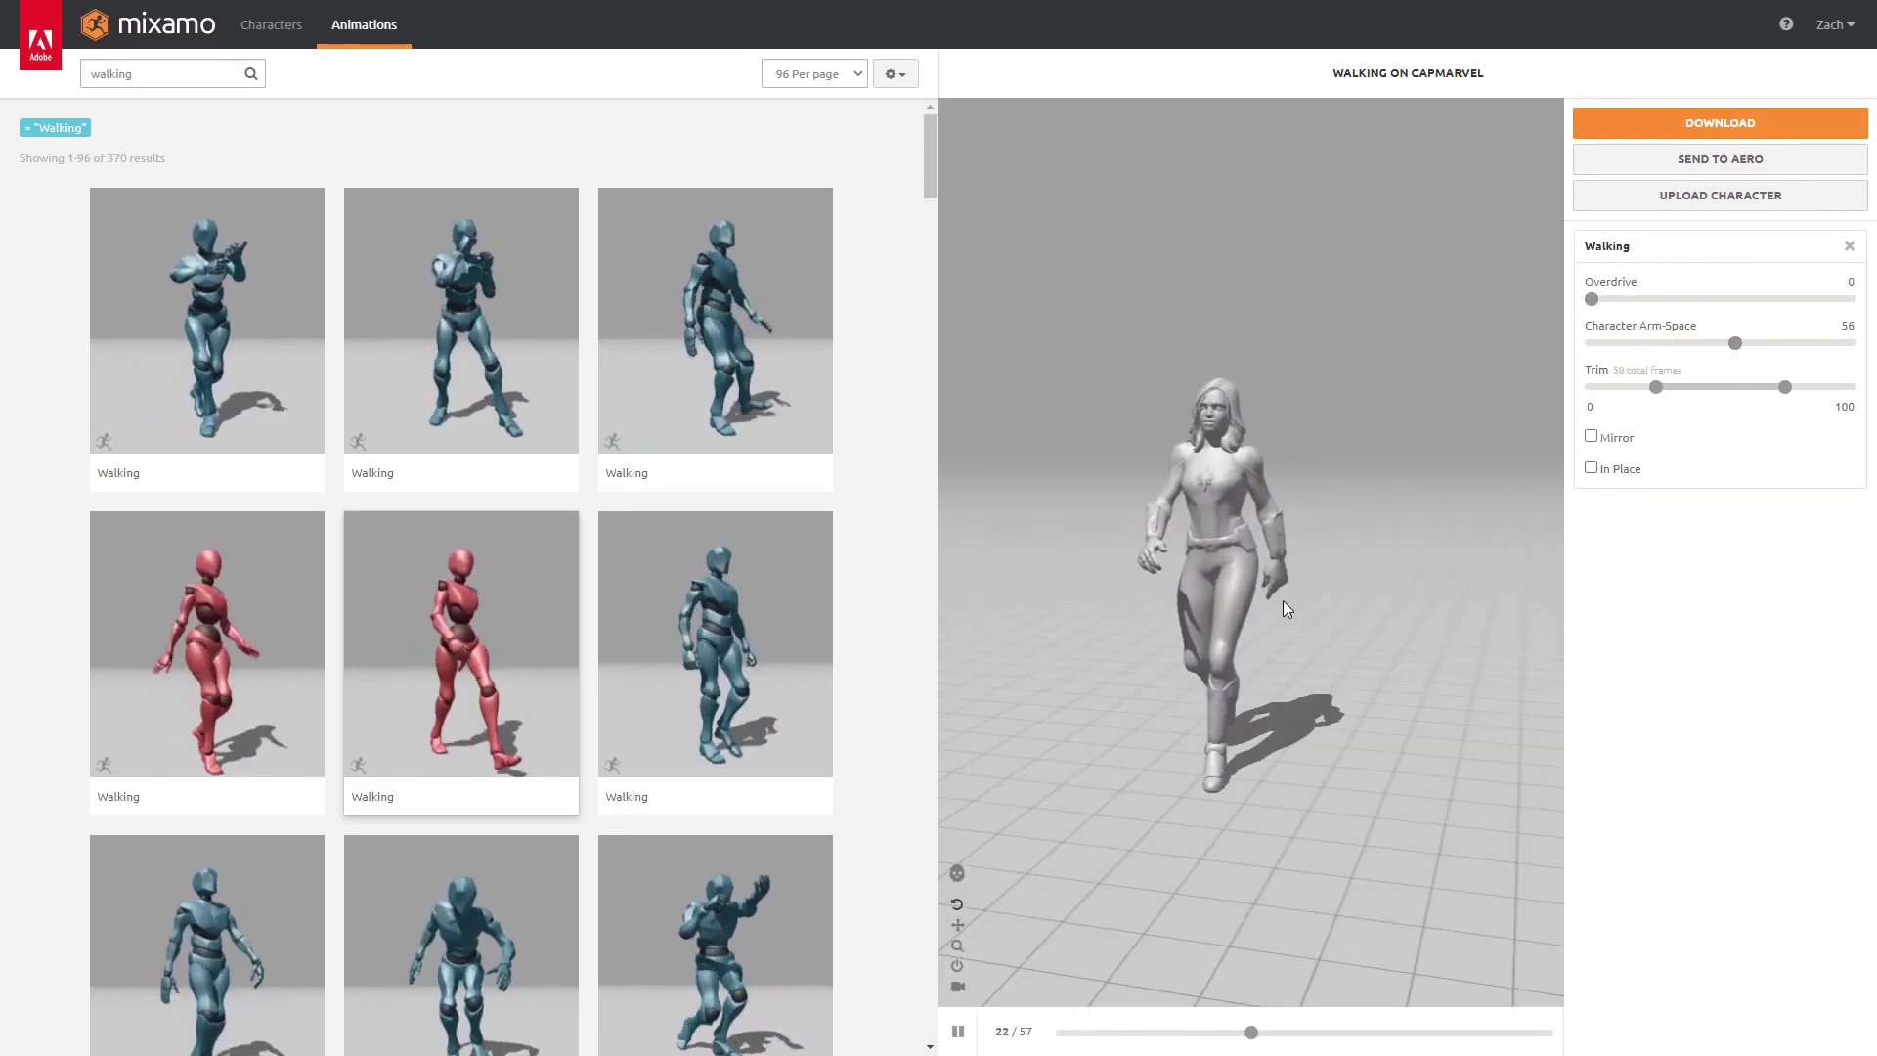
drag(1656, 387, 1591, 387)
drag(1785, 387, 1849, 387)
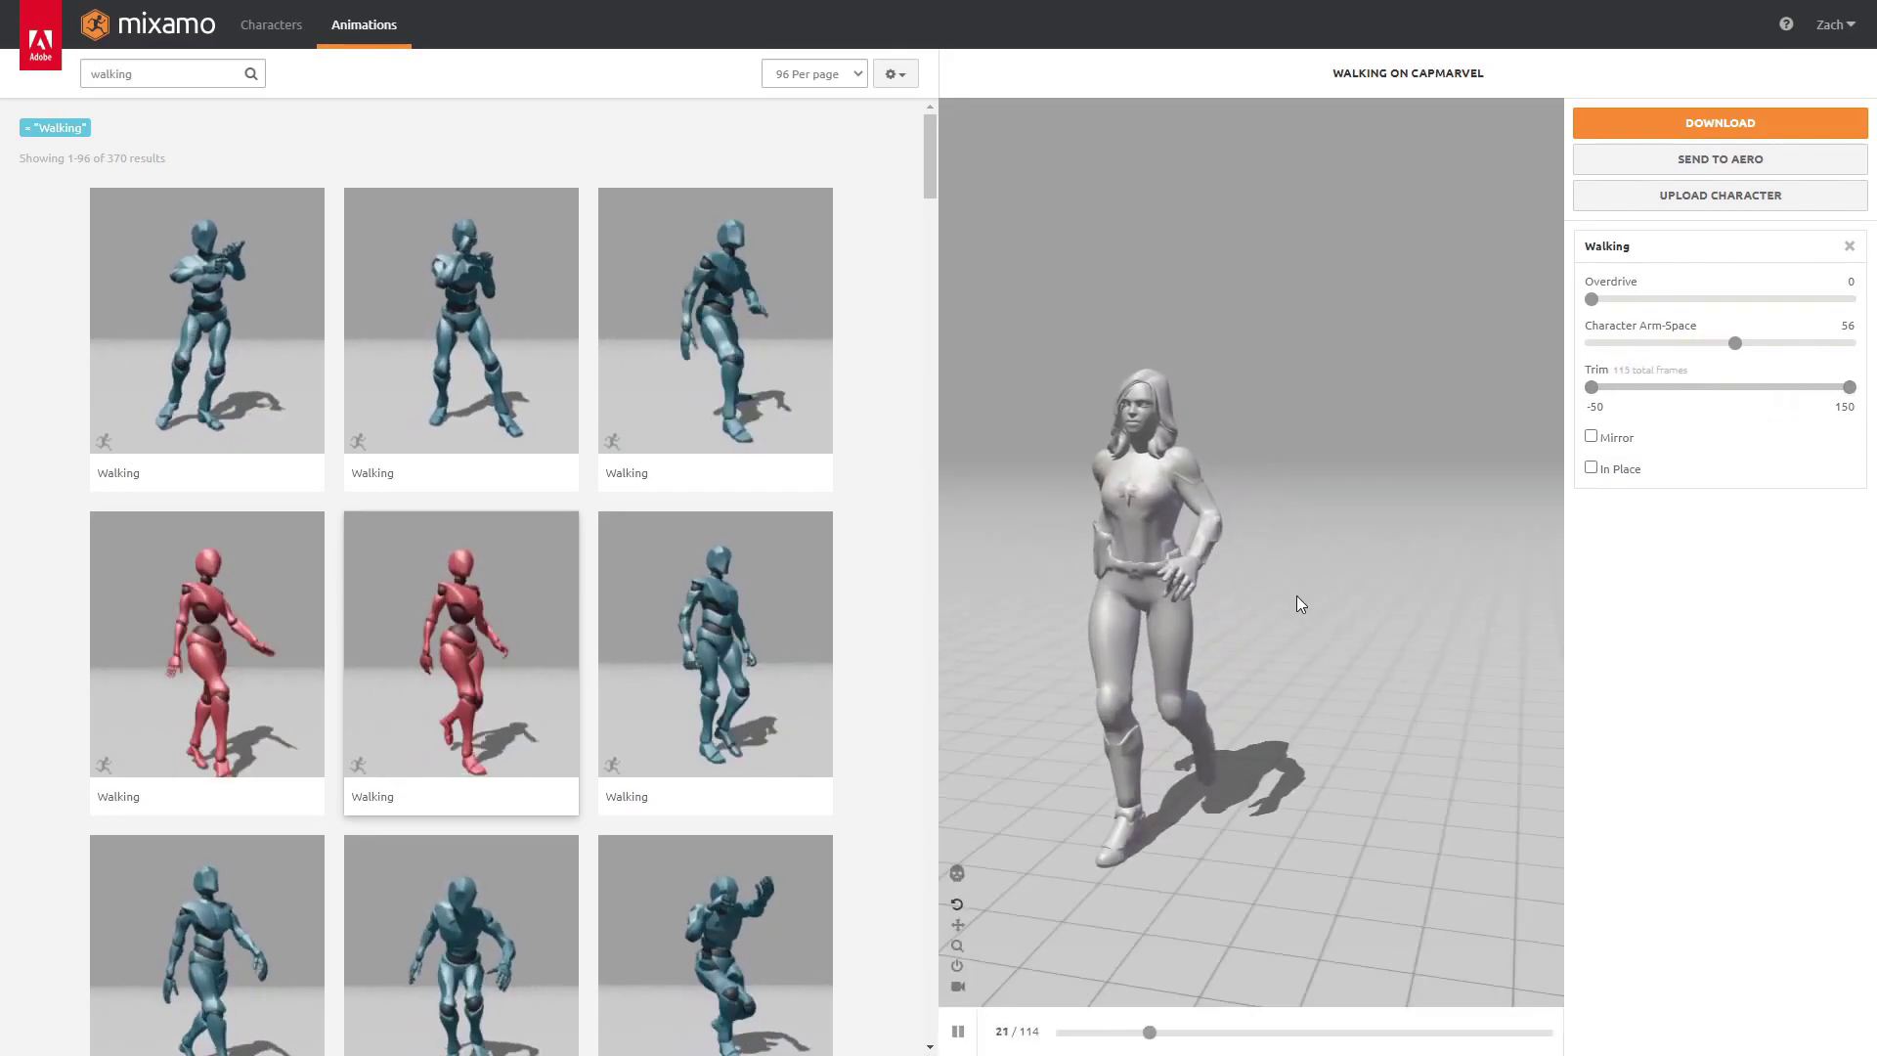
Set the animation download to 24 frames per second.
click(1783, 125)
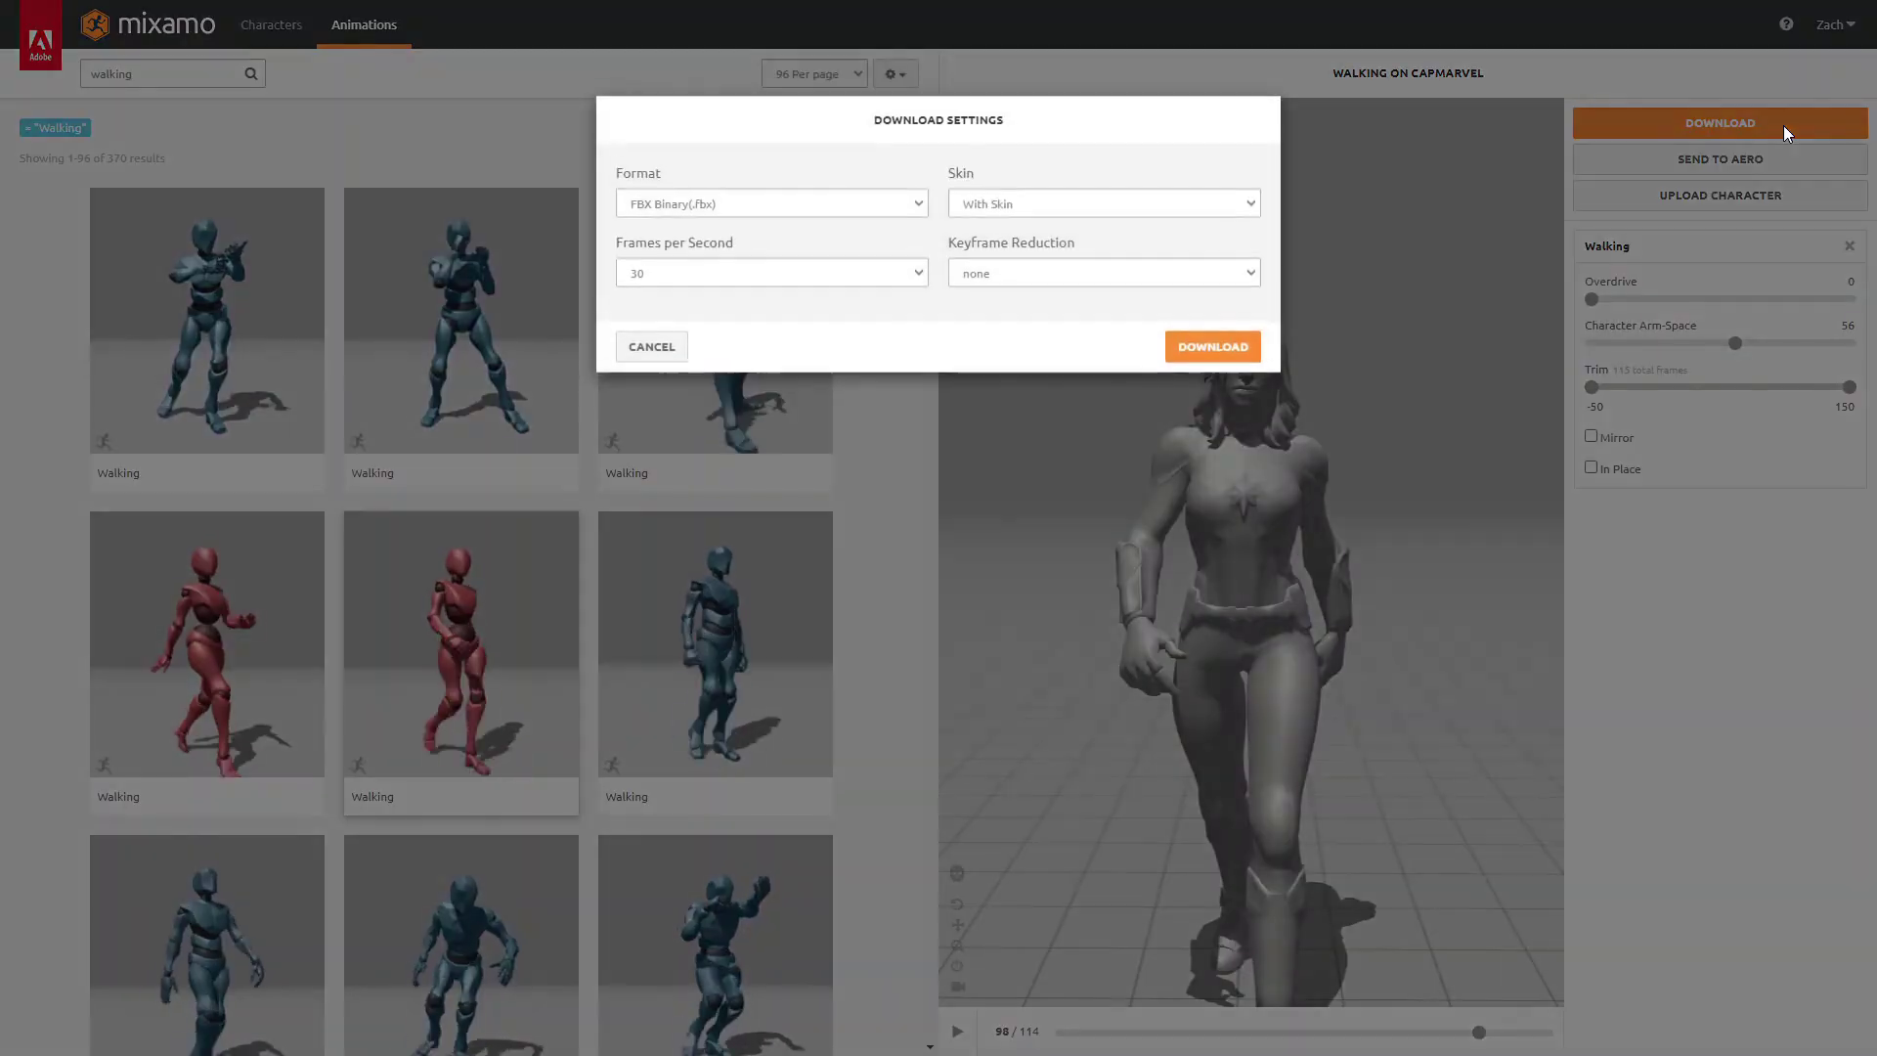
click(874, 274)
click(876, 299)
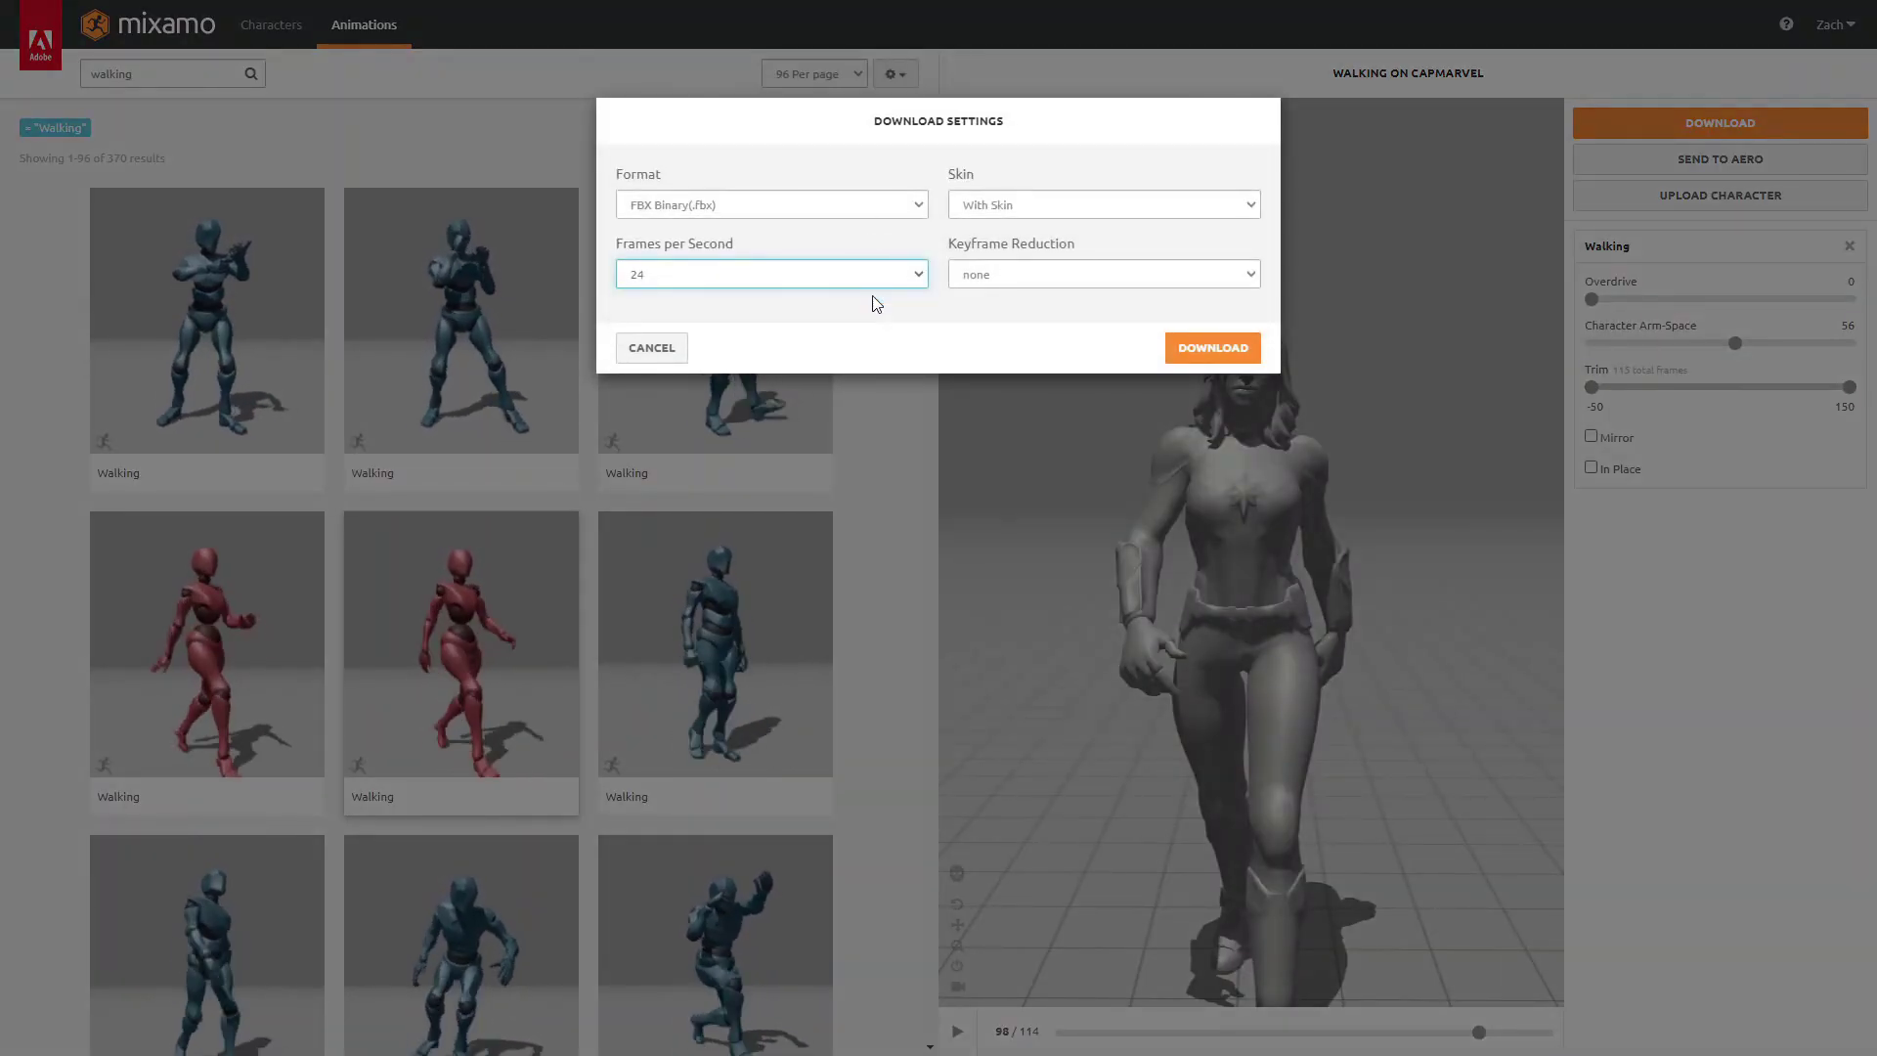
Import Walking.fbx into the project as a 3D model.
click(105, 88)
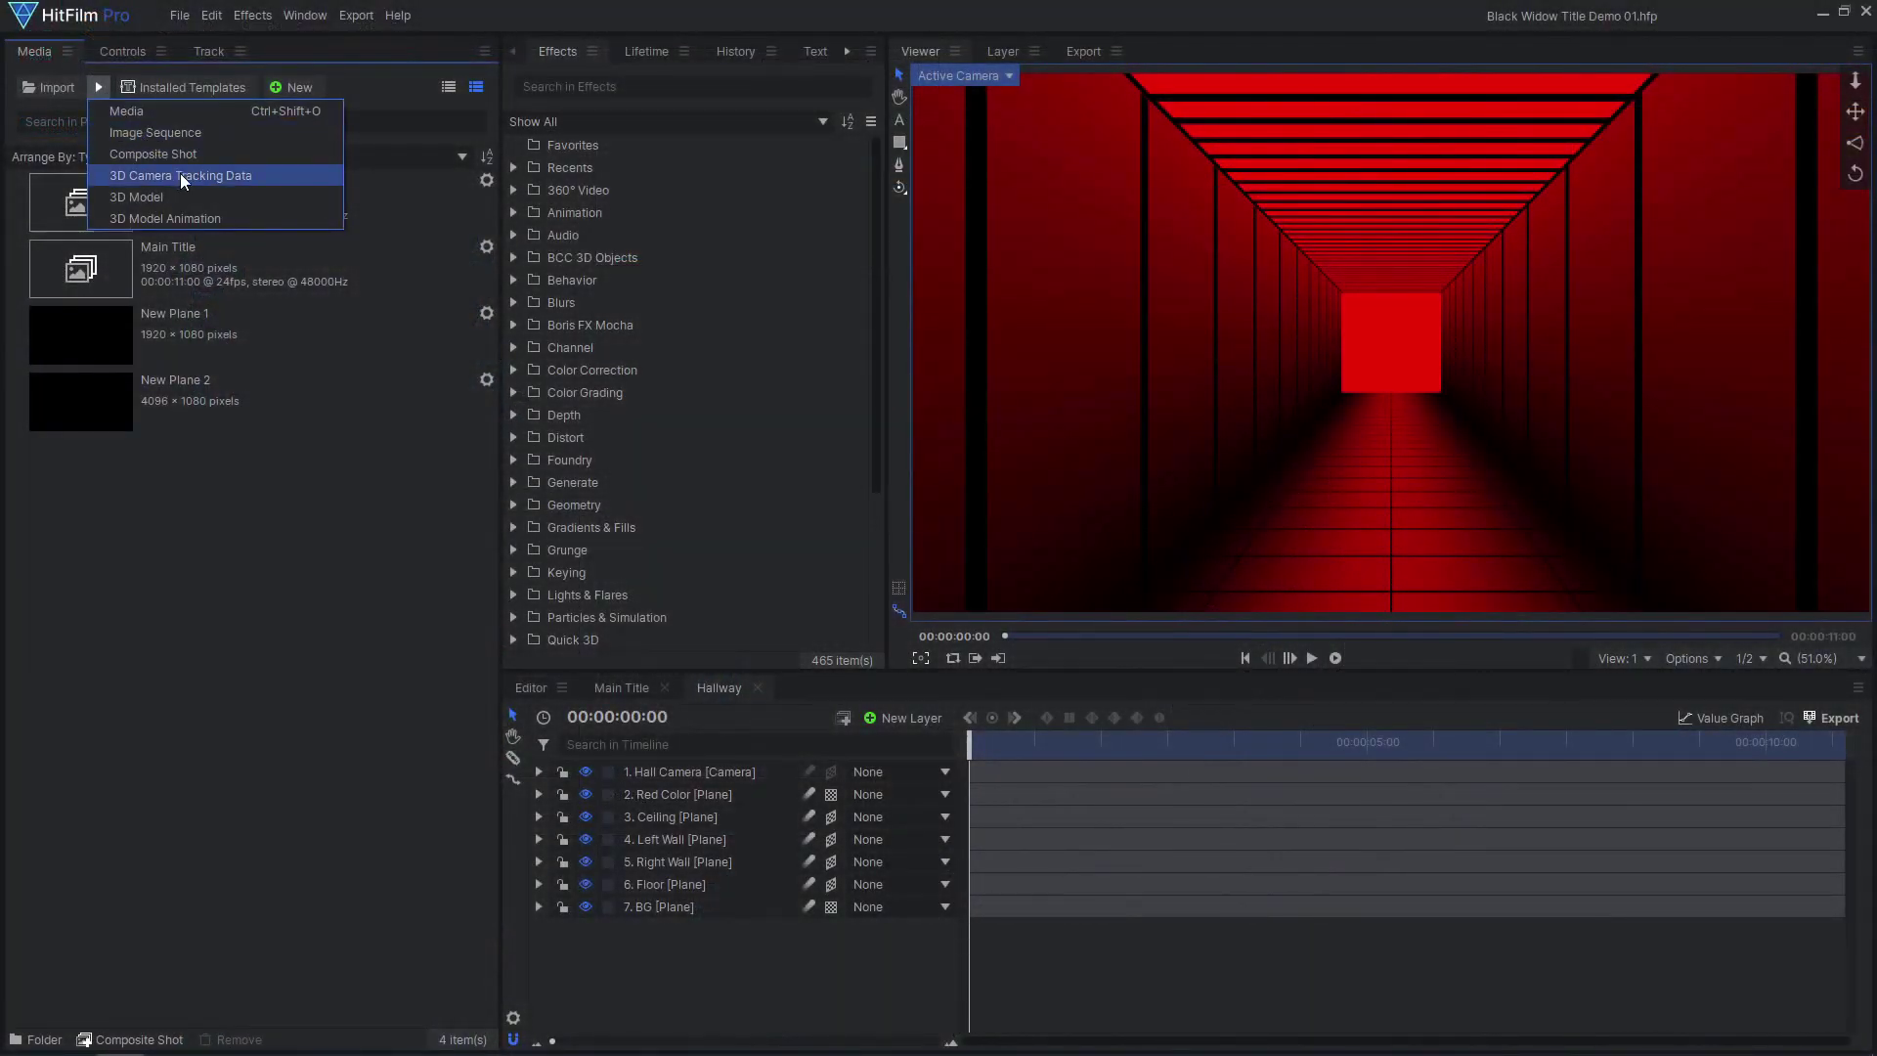
click(196, 190)
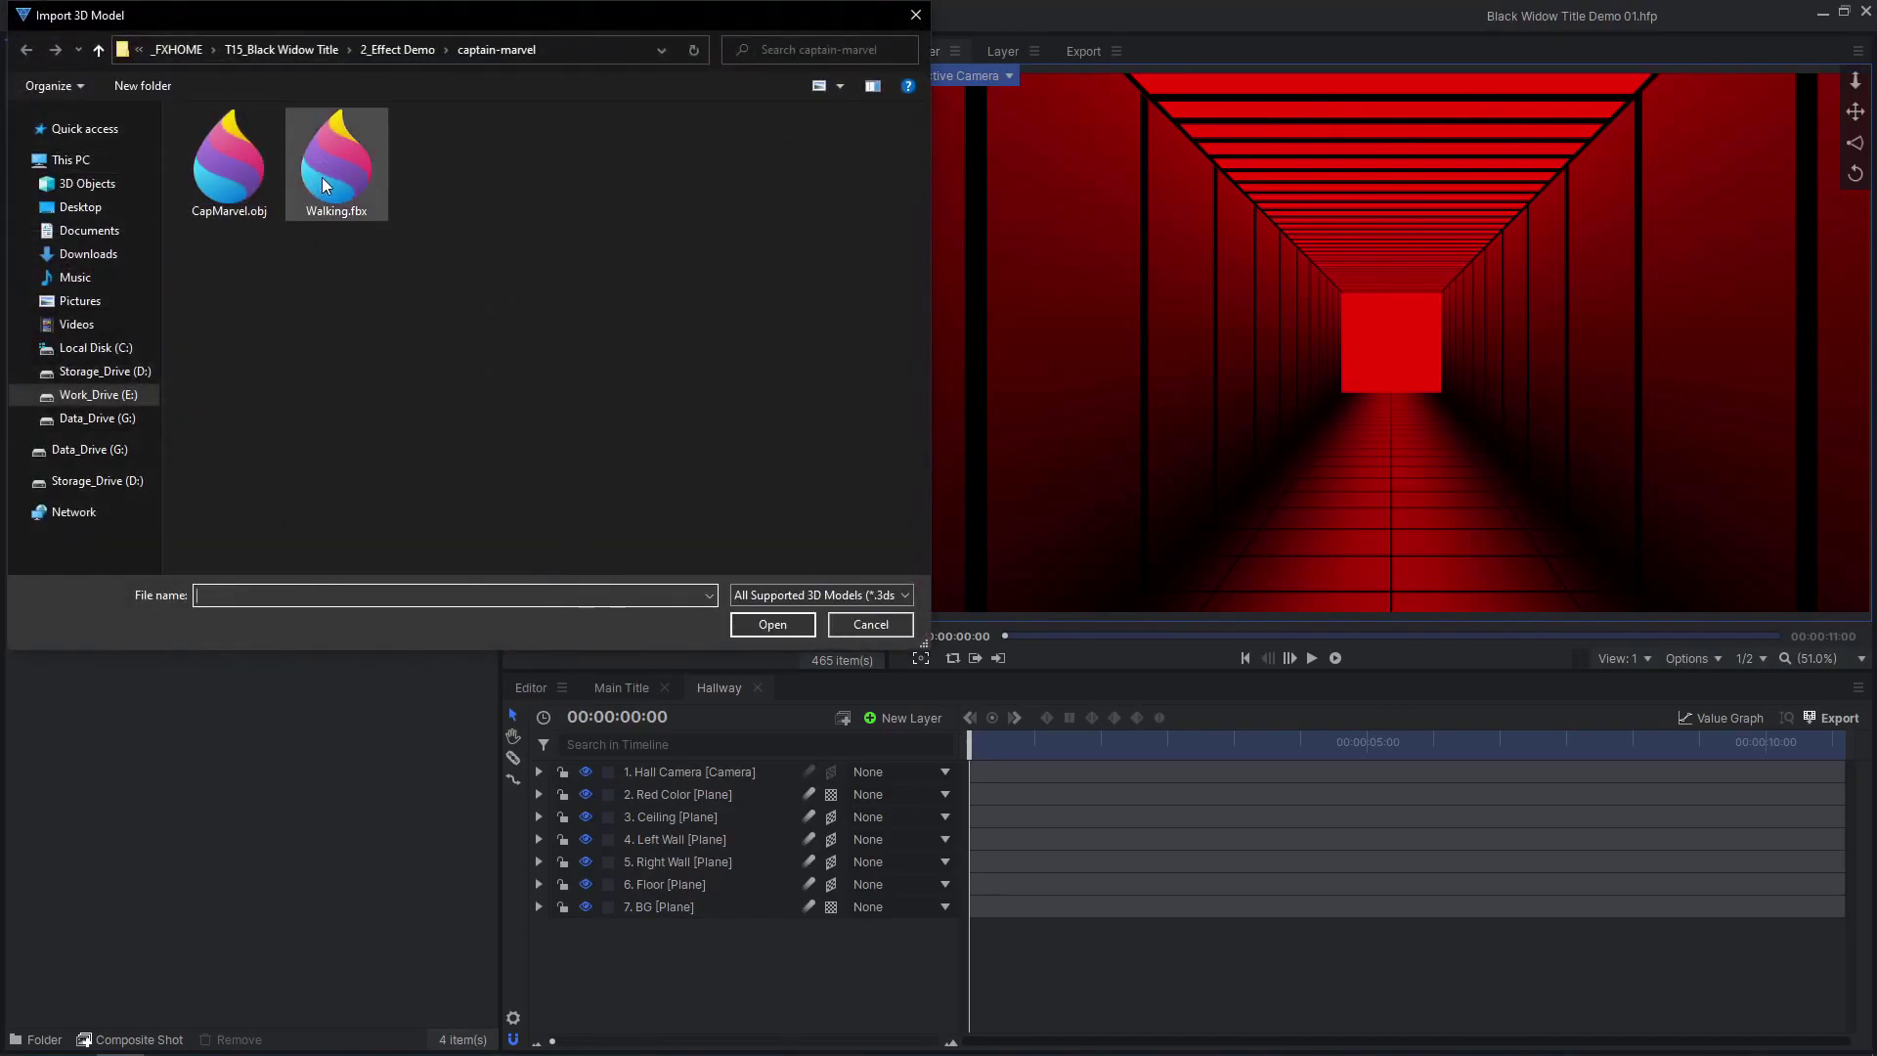
click(771, 624)
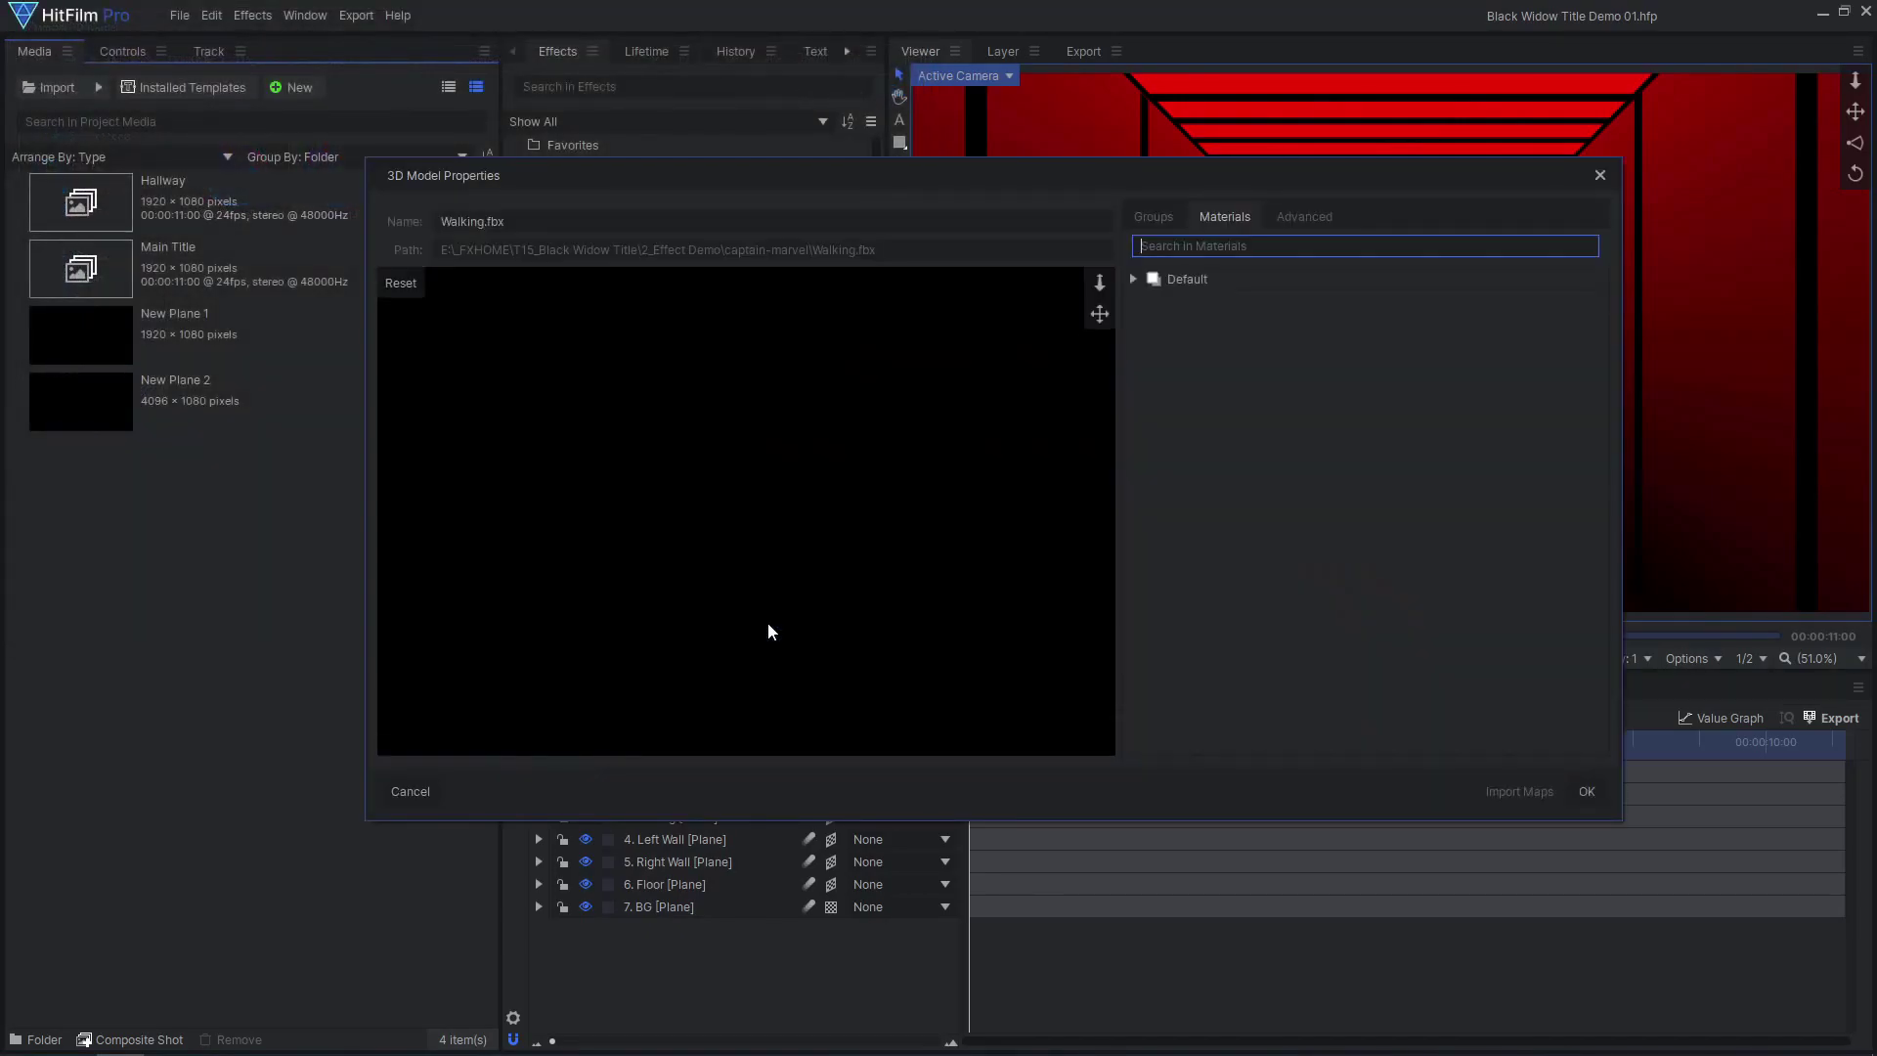
Set the model's Default material Diffuse Color to white.
click(1275, 279)
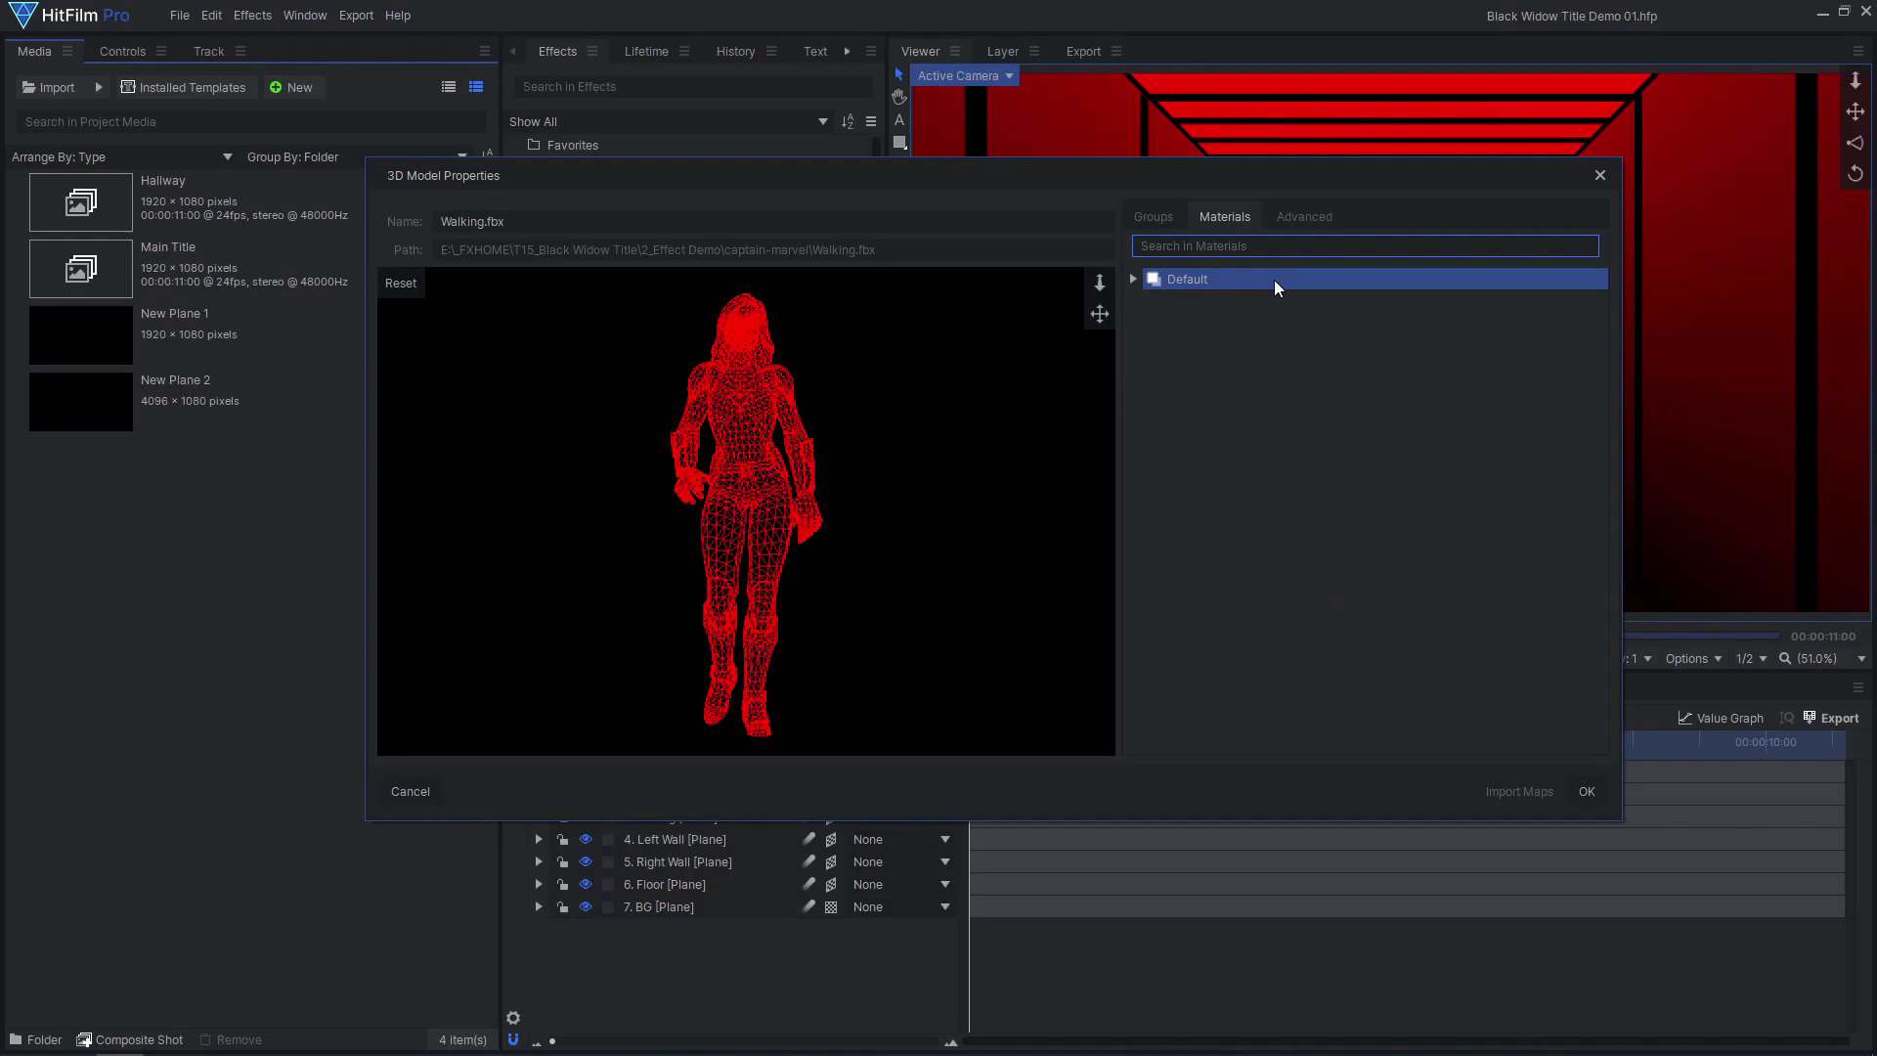
click(1131, 279)
click(1203, 731)
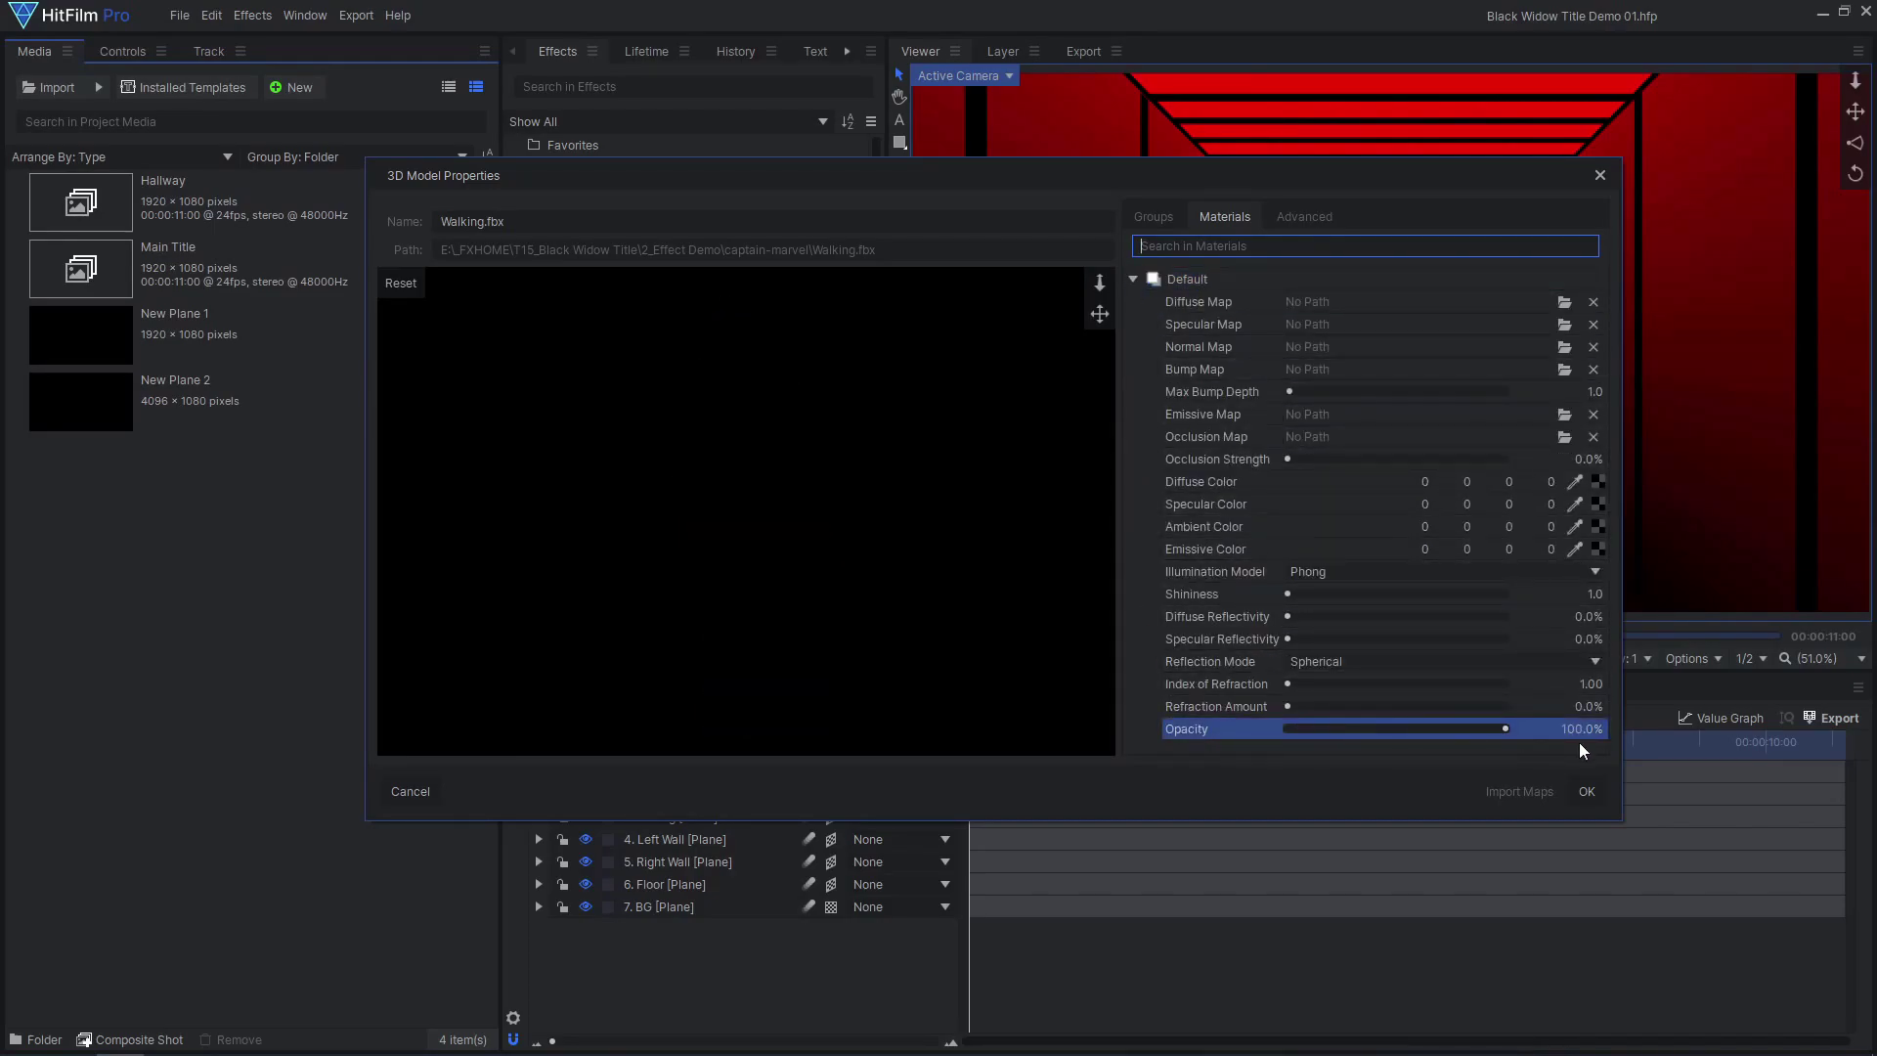
click(1597, 483)
click(939, 437)
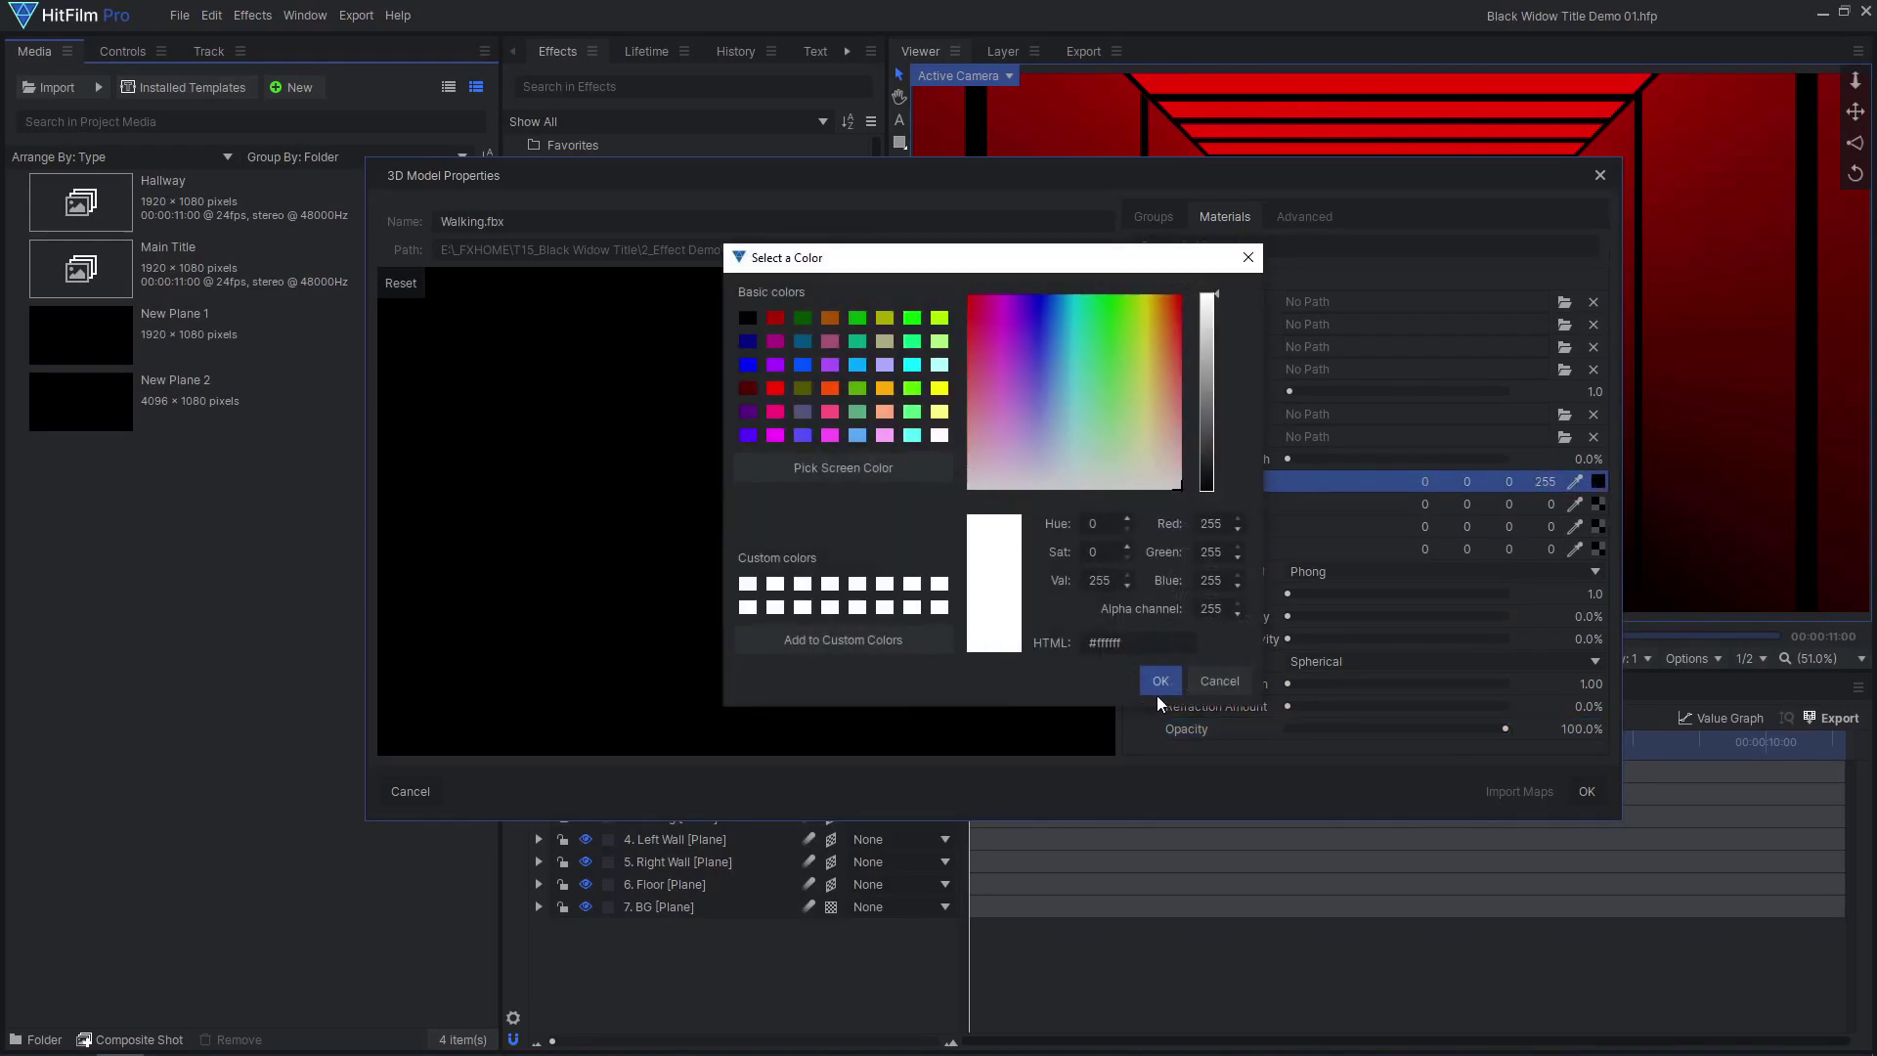
click(1162, 682)
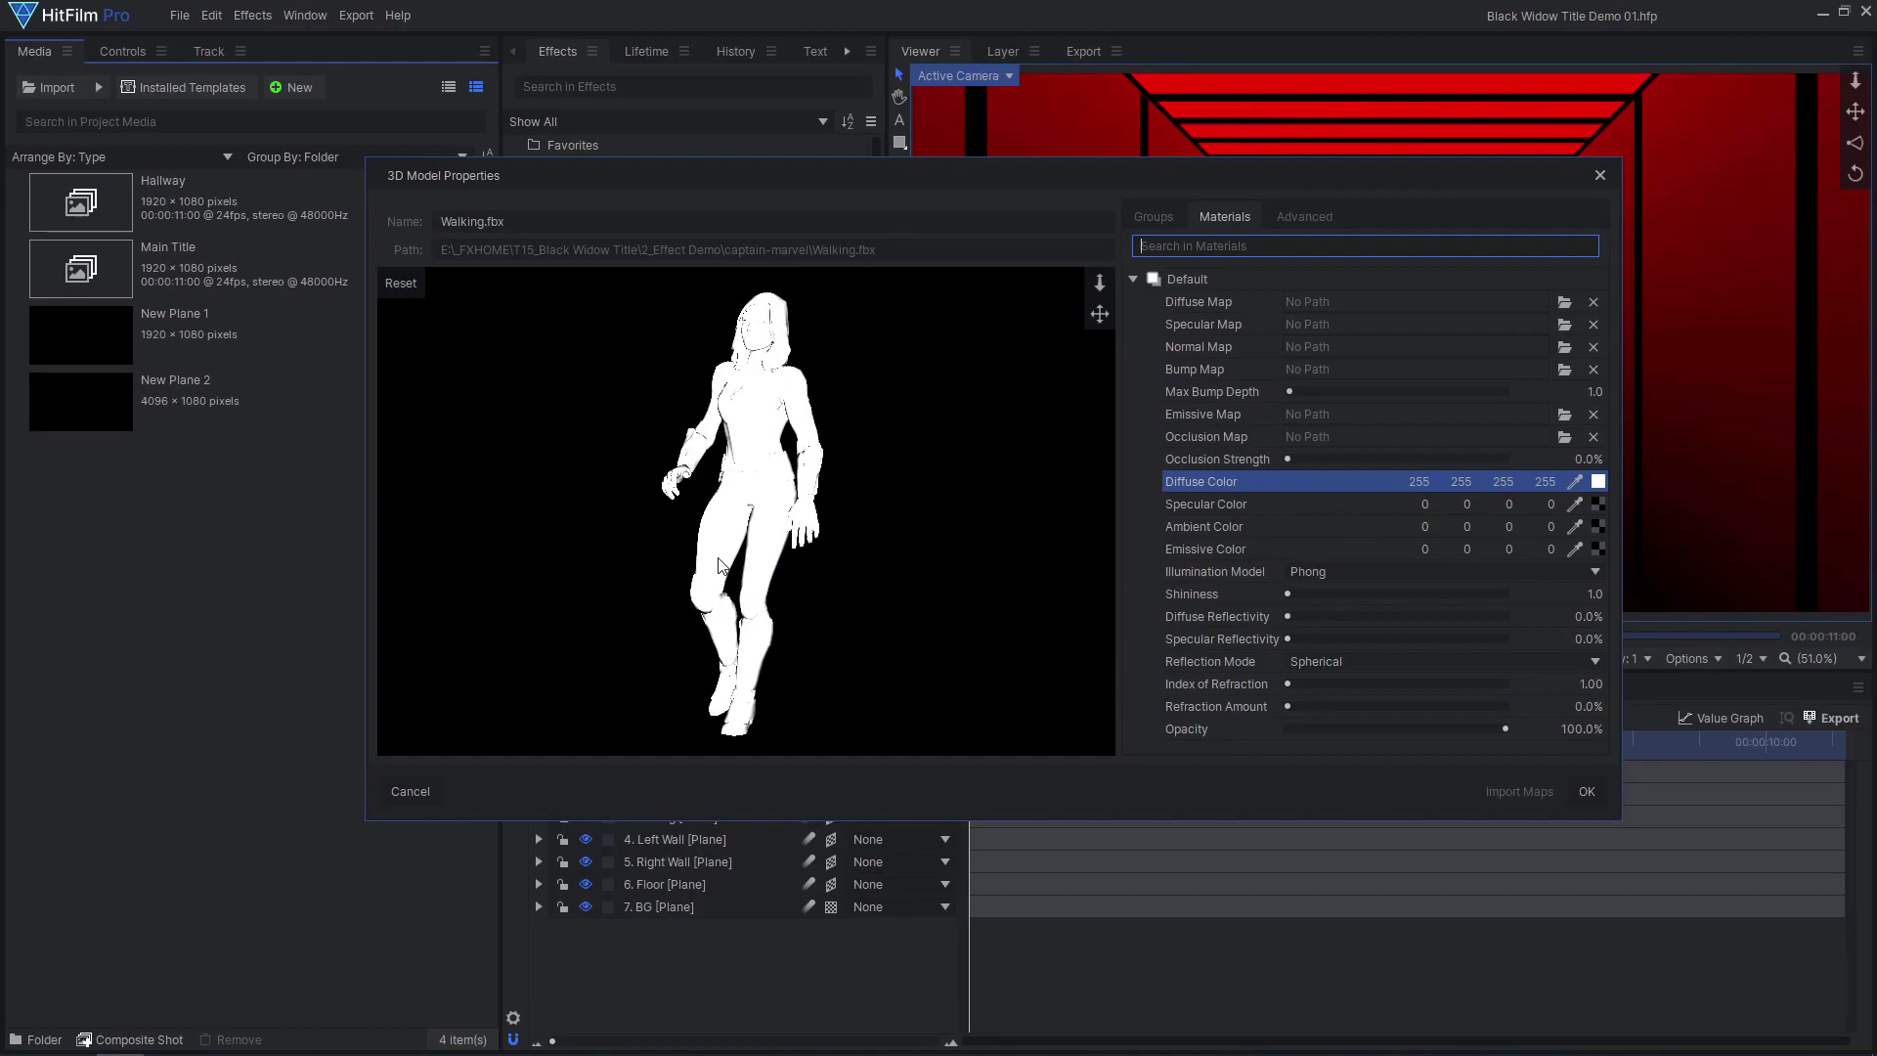
Load CapMarvel_Movie_Diff.png as the Diffuse Map, import the maps, and finish the import.
click(1562, 307)
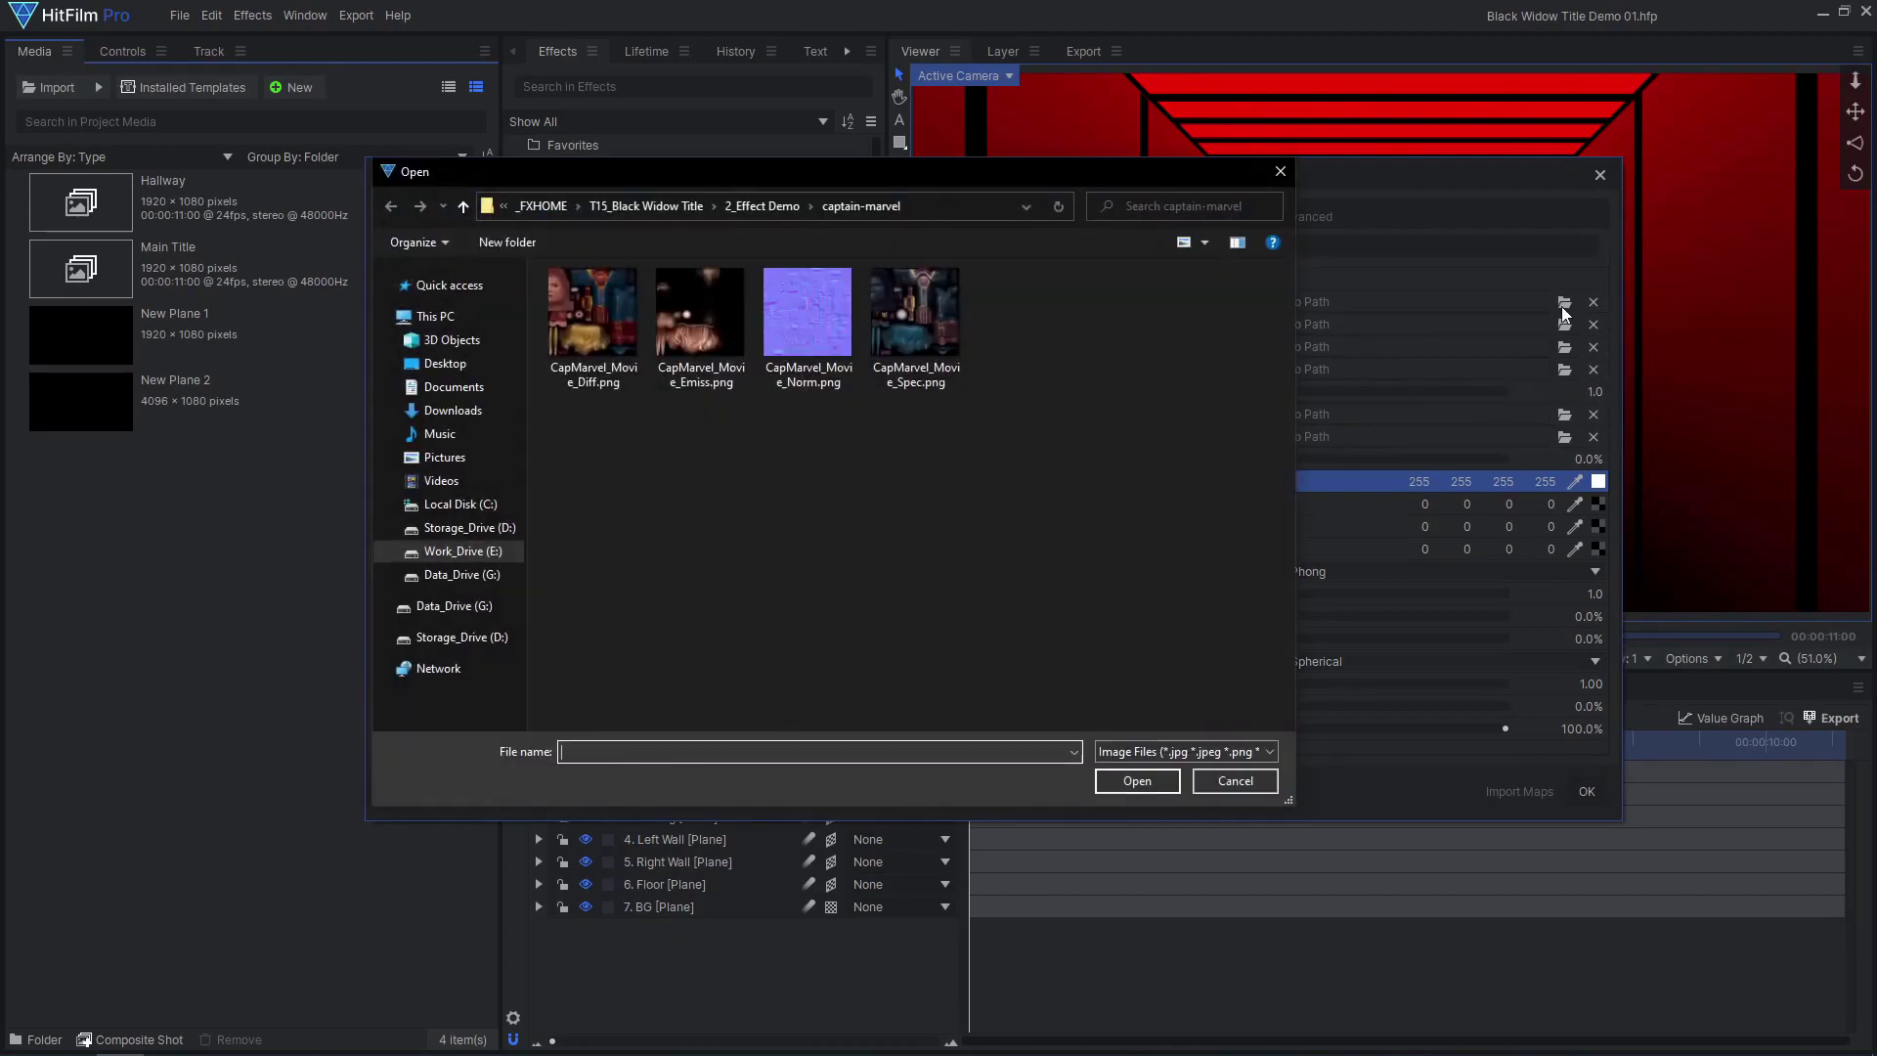
click(1131, 777)
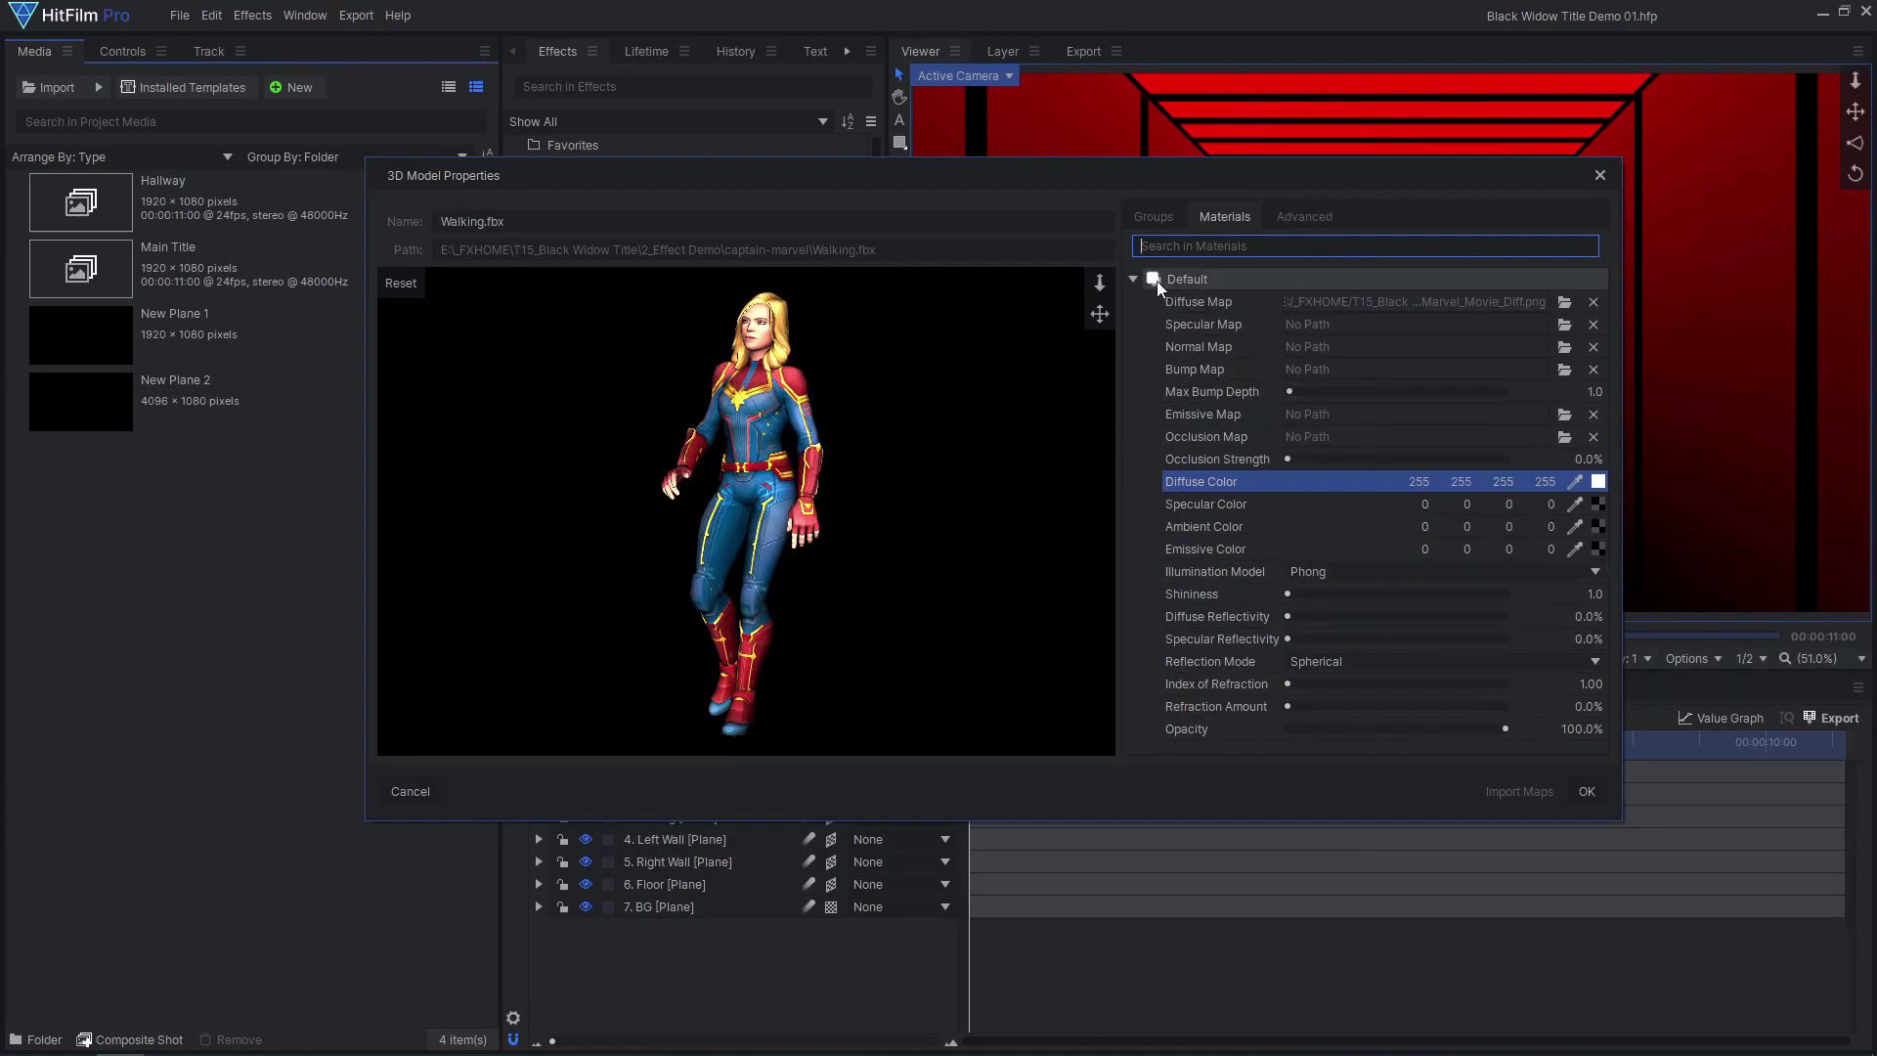
click(1495, 788)
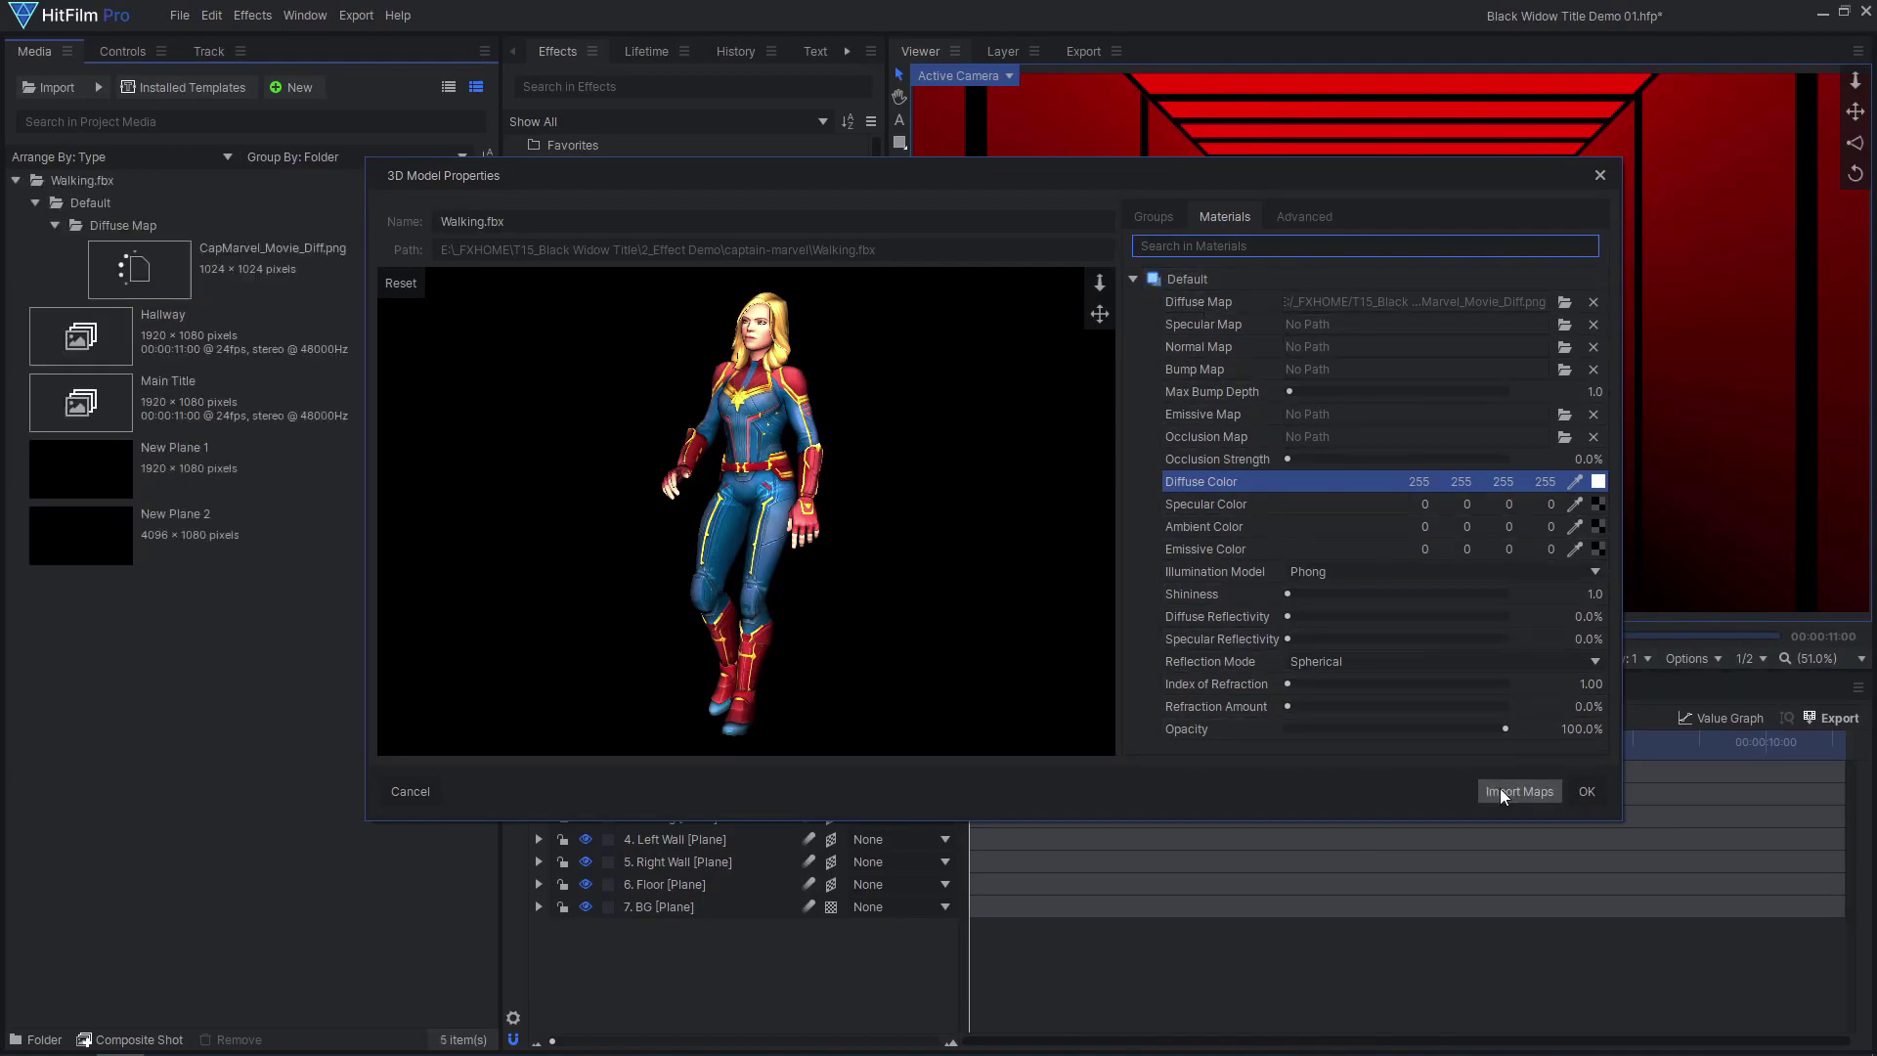
click(1585, 792)
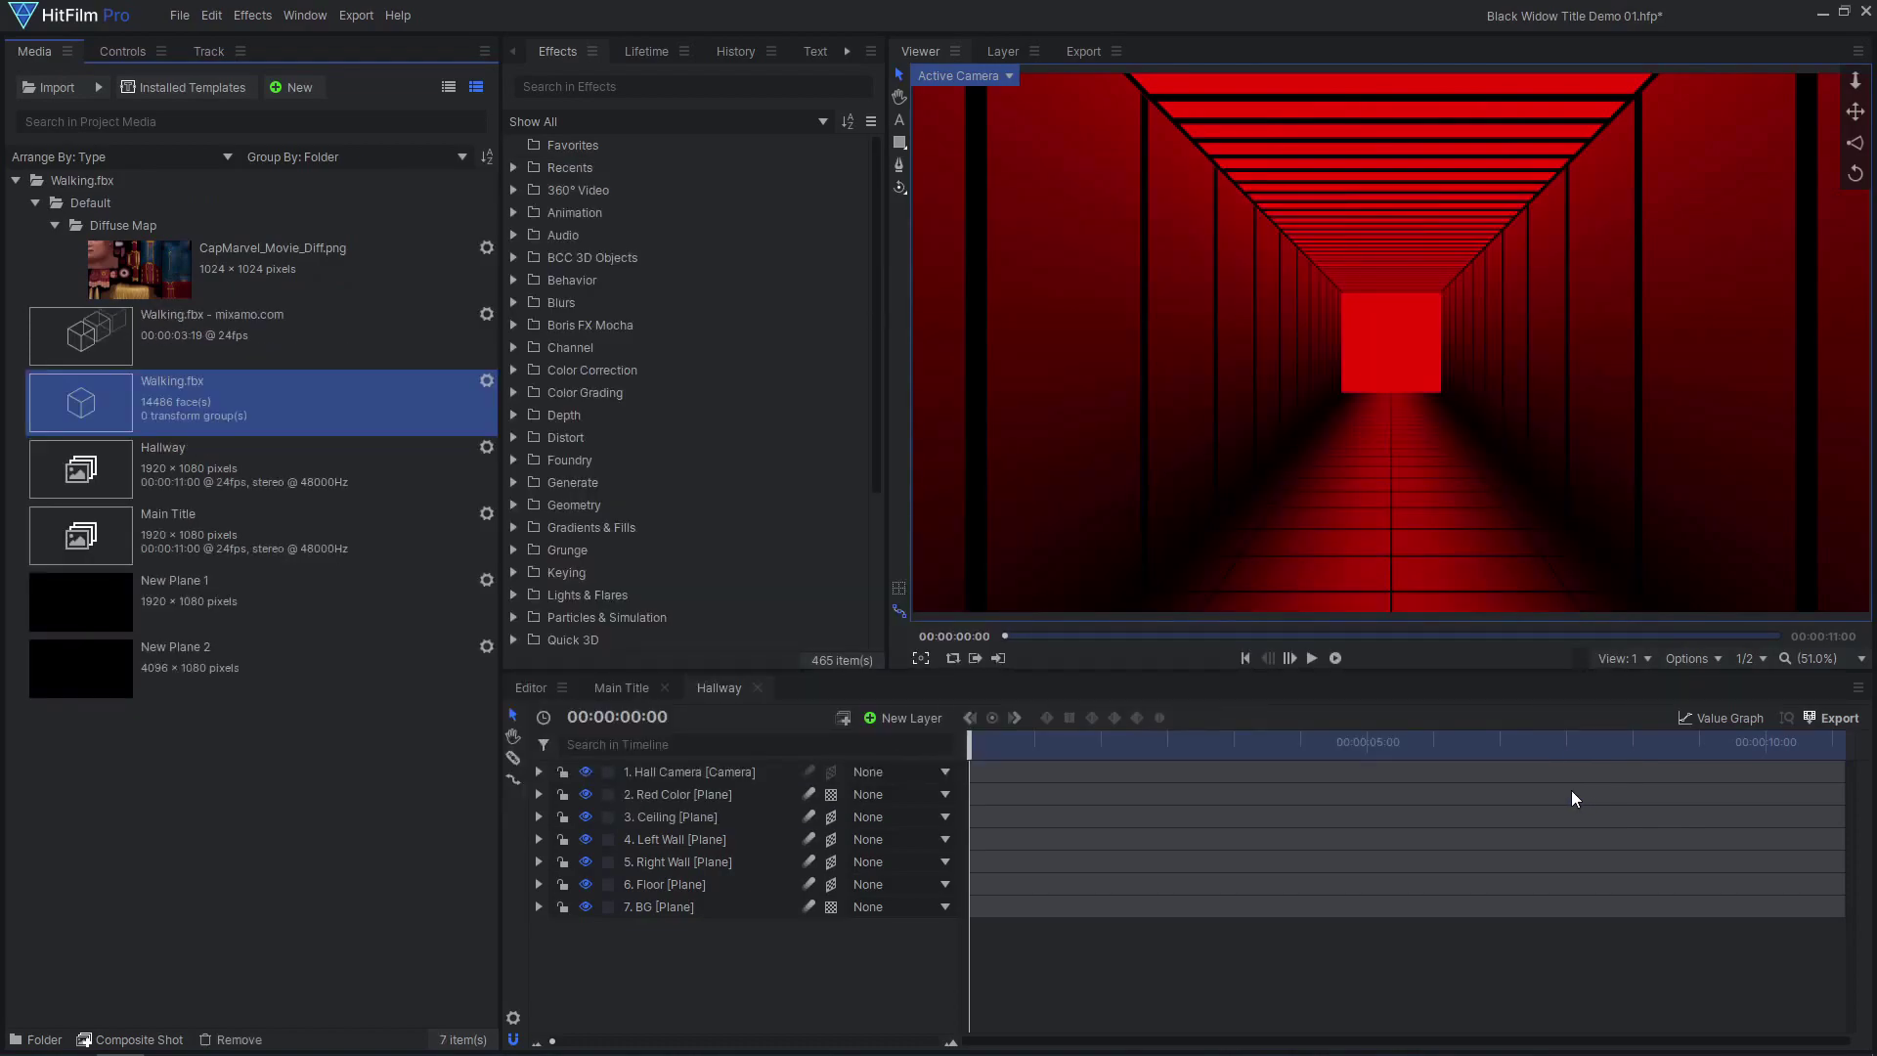
Place Walking.fbx in the Hallway timeline and assign the mixamo.com walk to its Animations.
drag(389, 411, 716, 772)
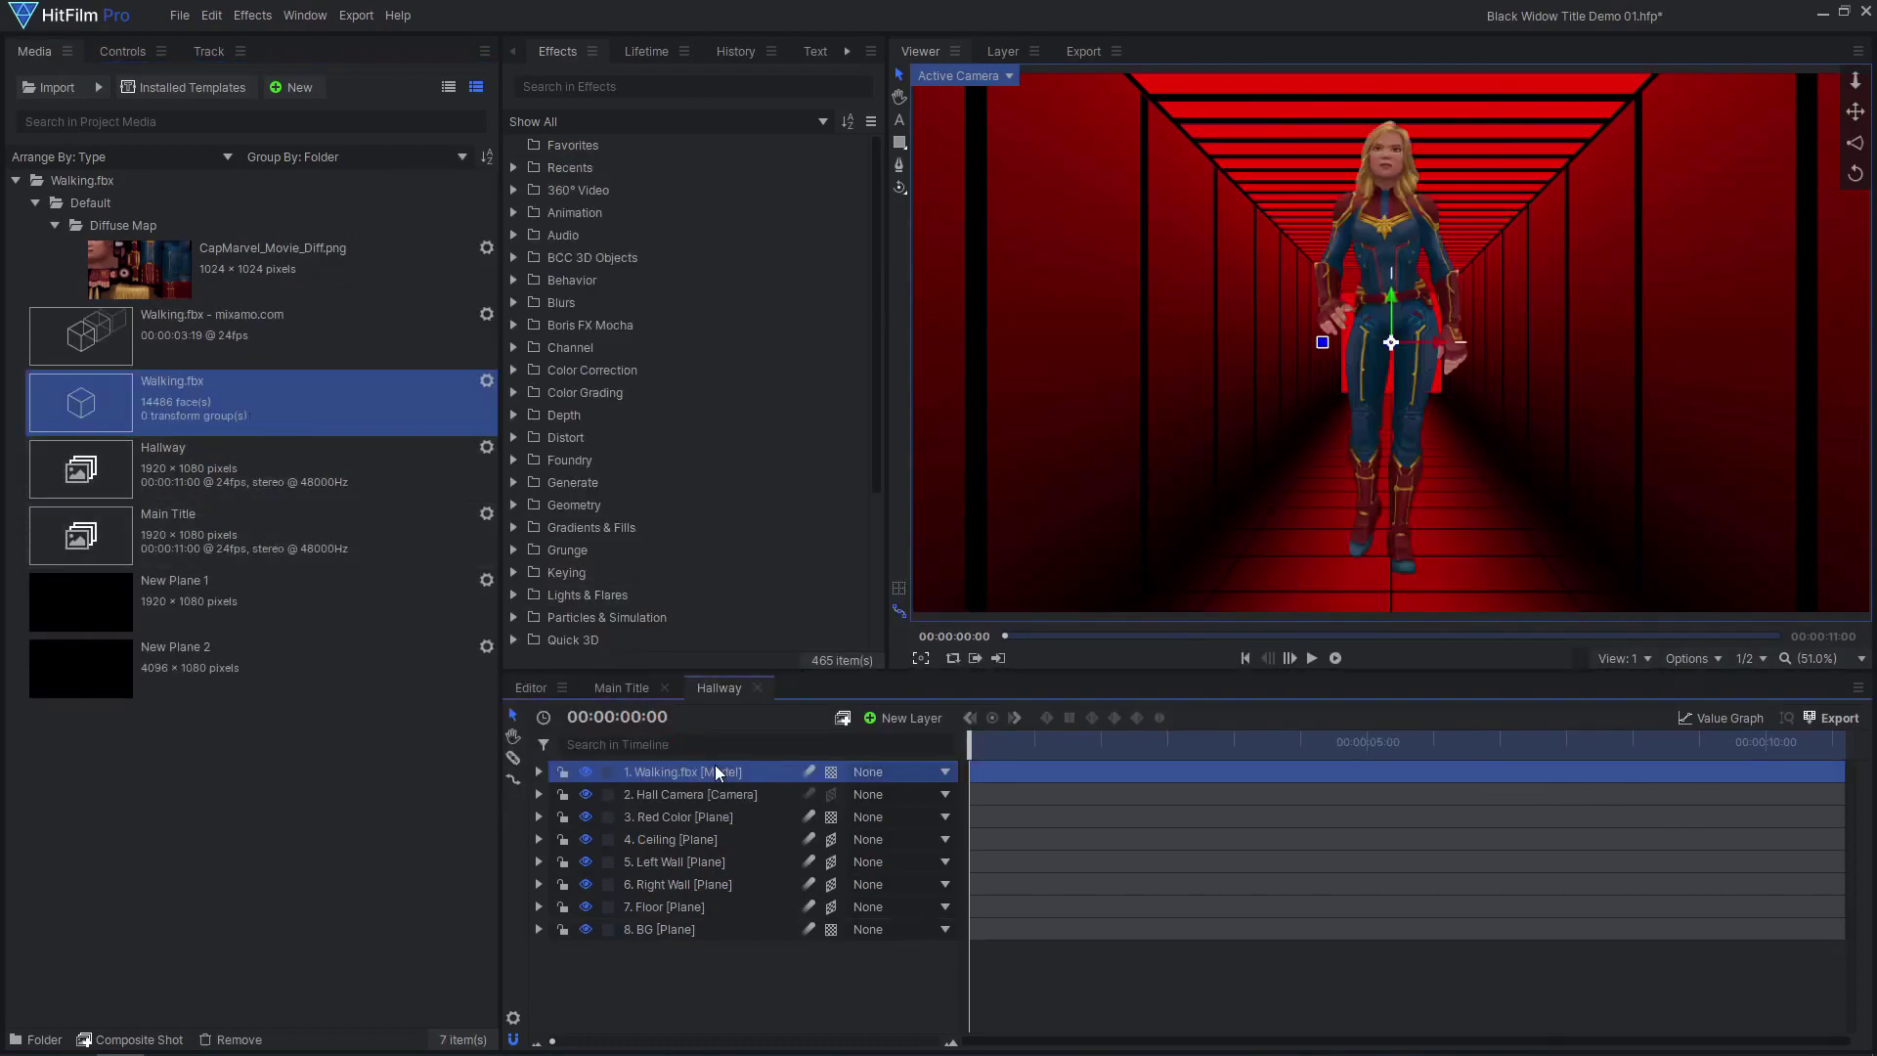
click(539, 772)
click(558, 861)
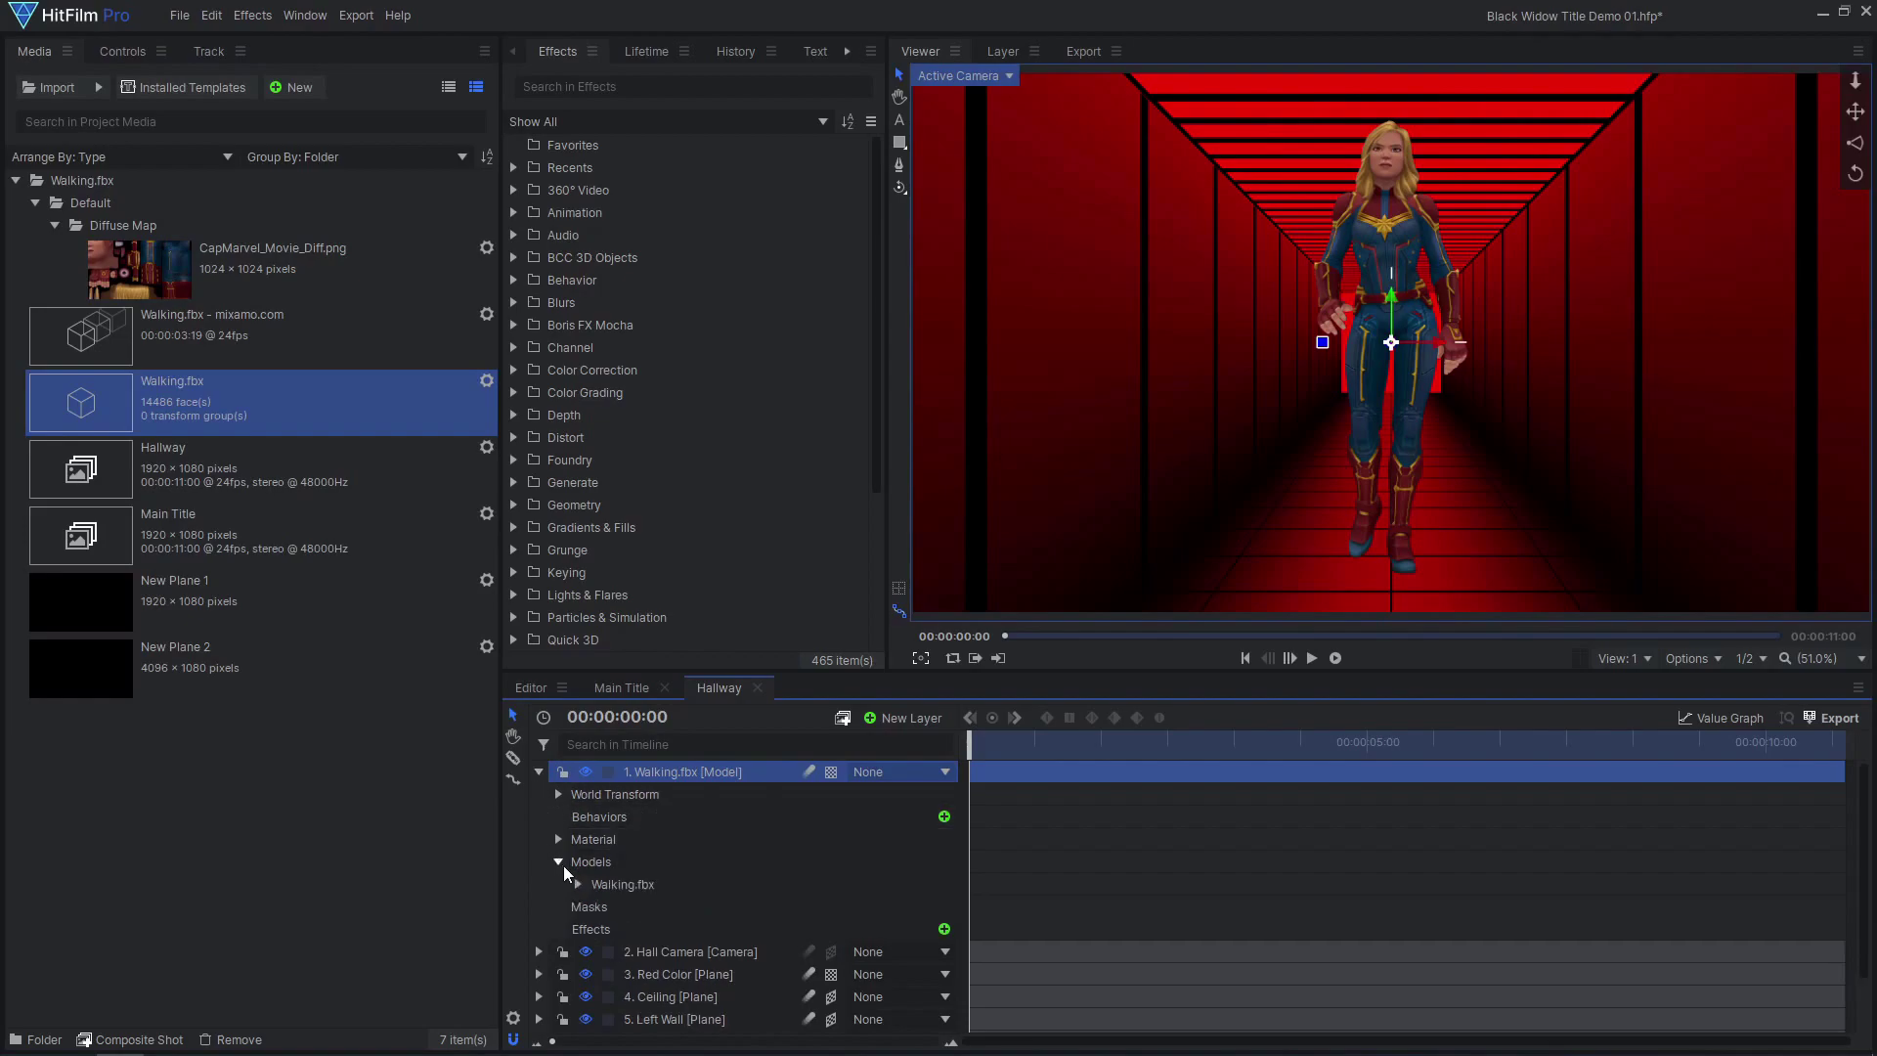
click(577, 883)
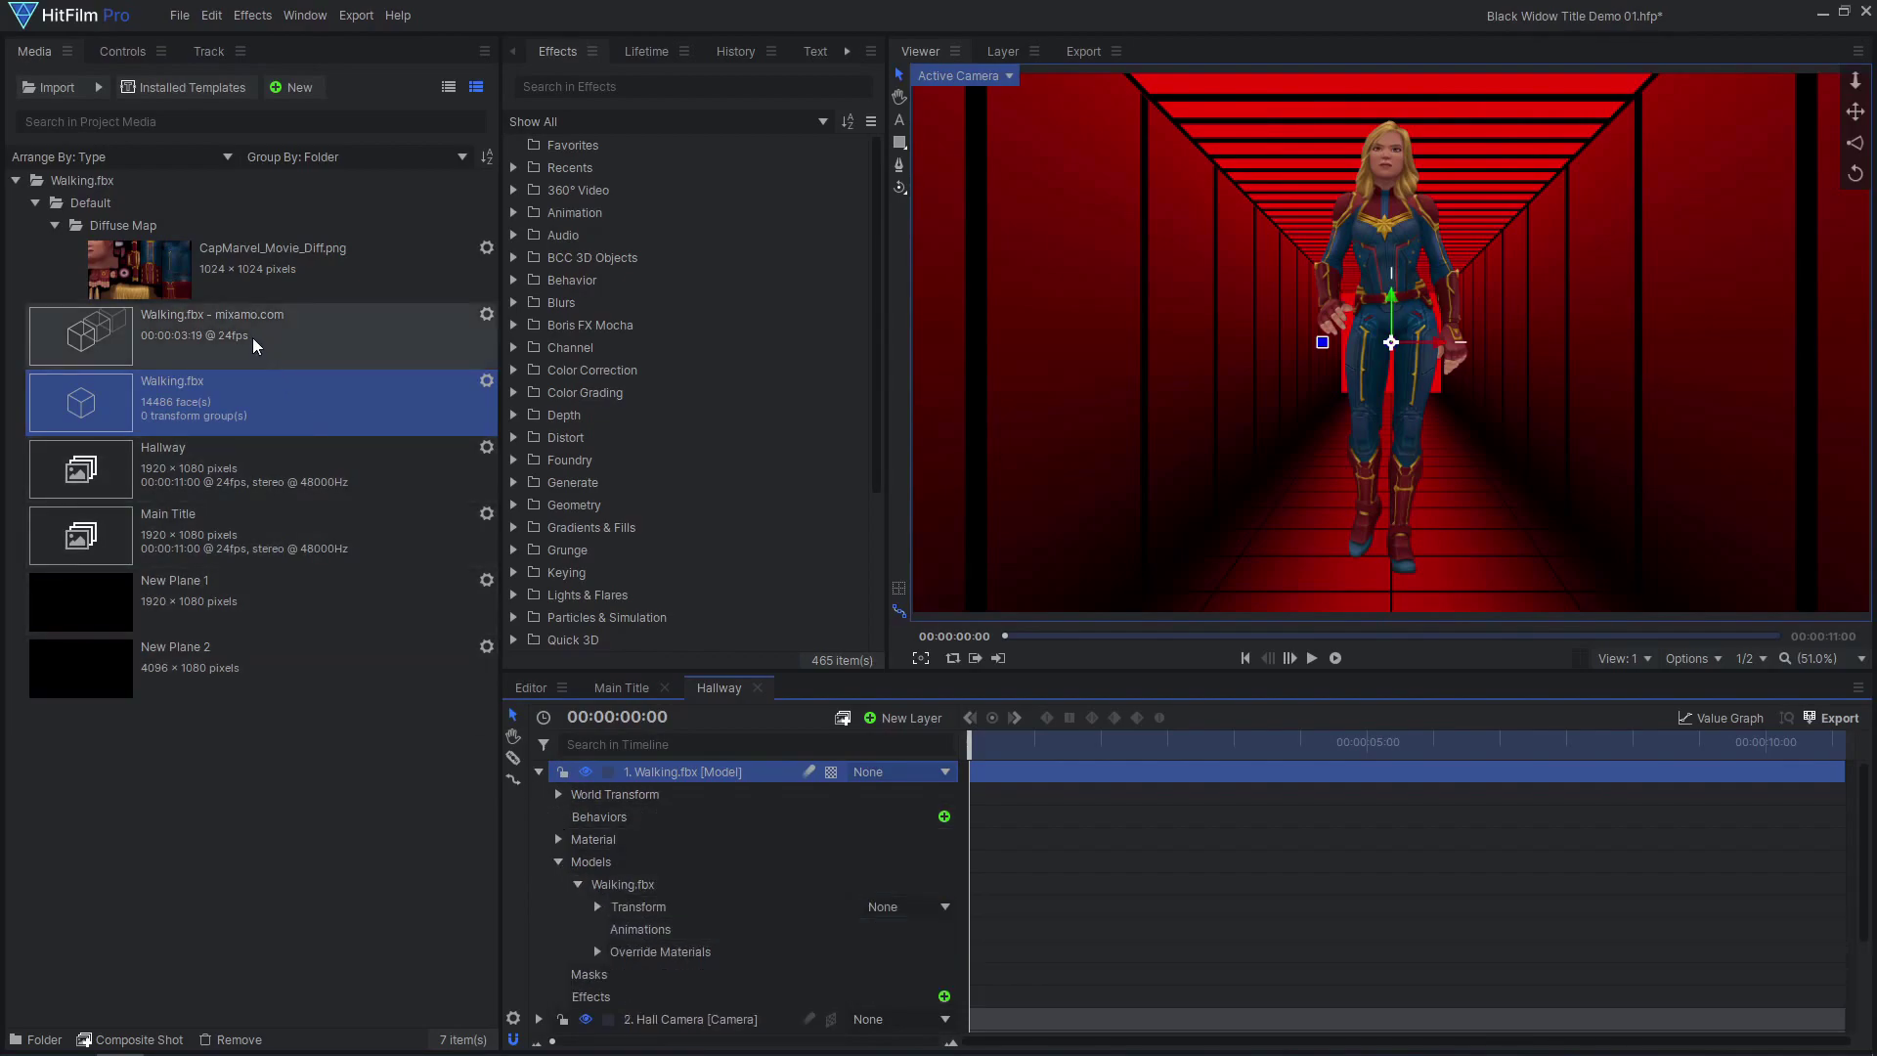
drag(253, 345, 499, 692)
drag(659, 929, 661, 930)
mouse_move(969, 753)
mouse_down()
mouse_move(1090, 753)
mouse_move(969, 753)
mouse_up()
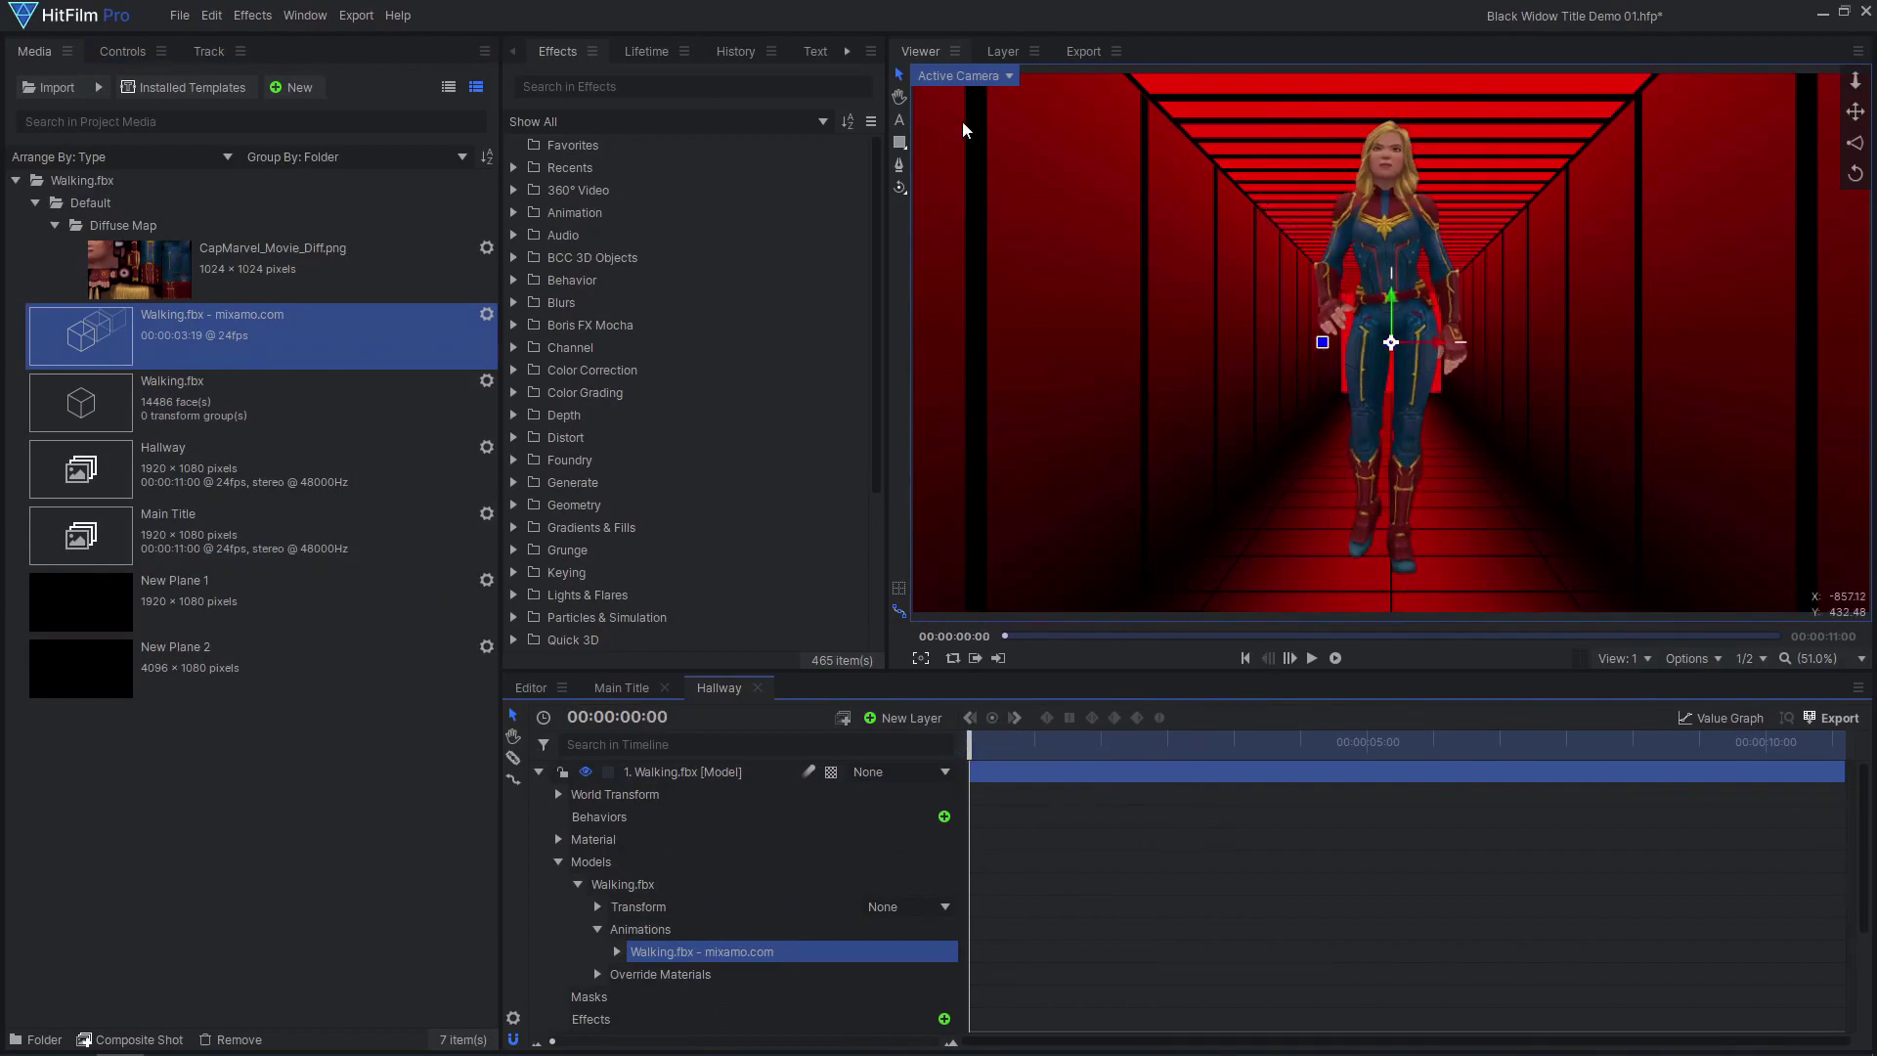
In Front view, move the Walking.fbx anchor point to Y -450 at her feet.
click(963, 76)
click(963, 137)
click(684, 771)
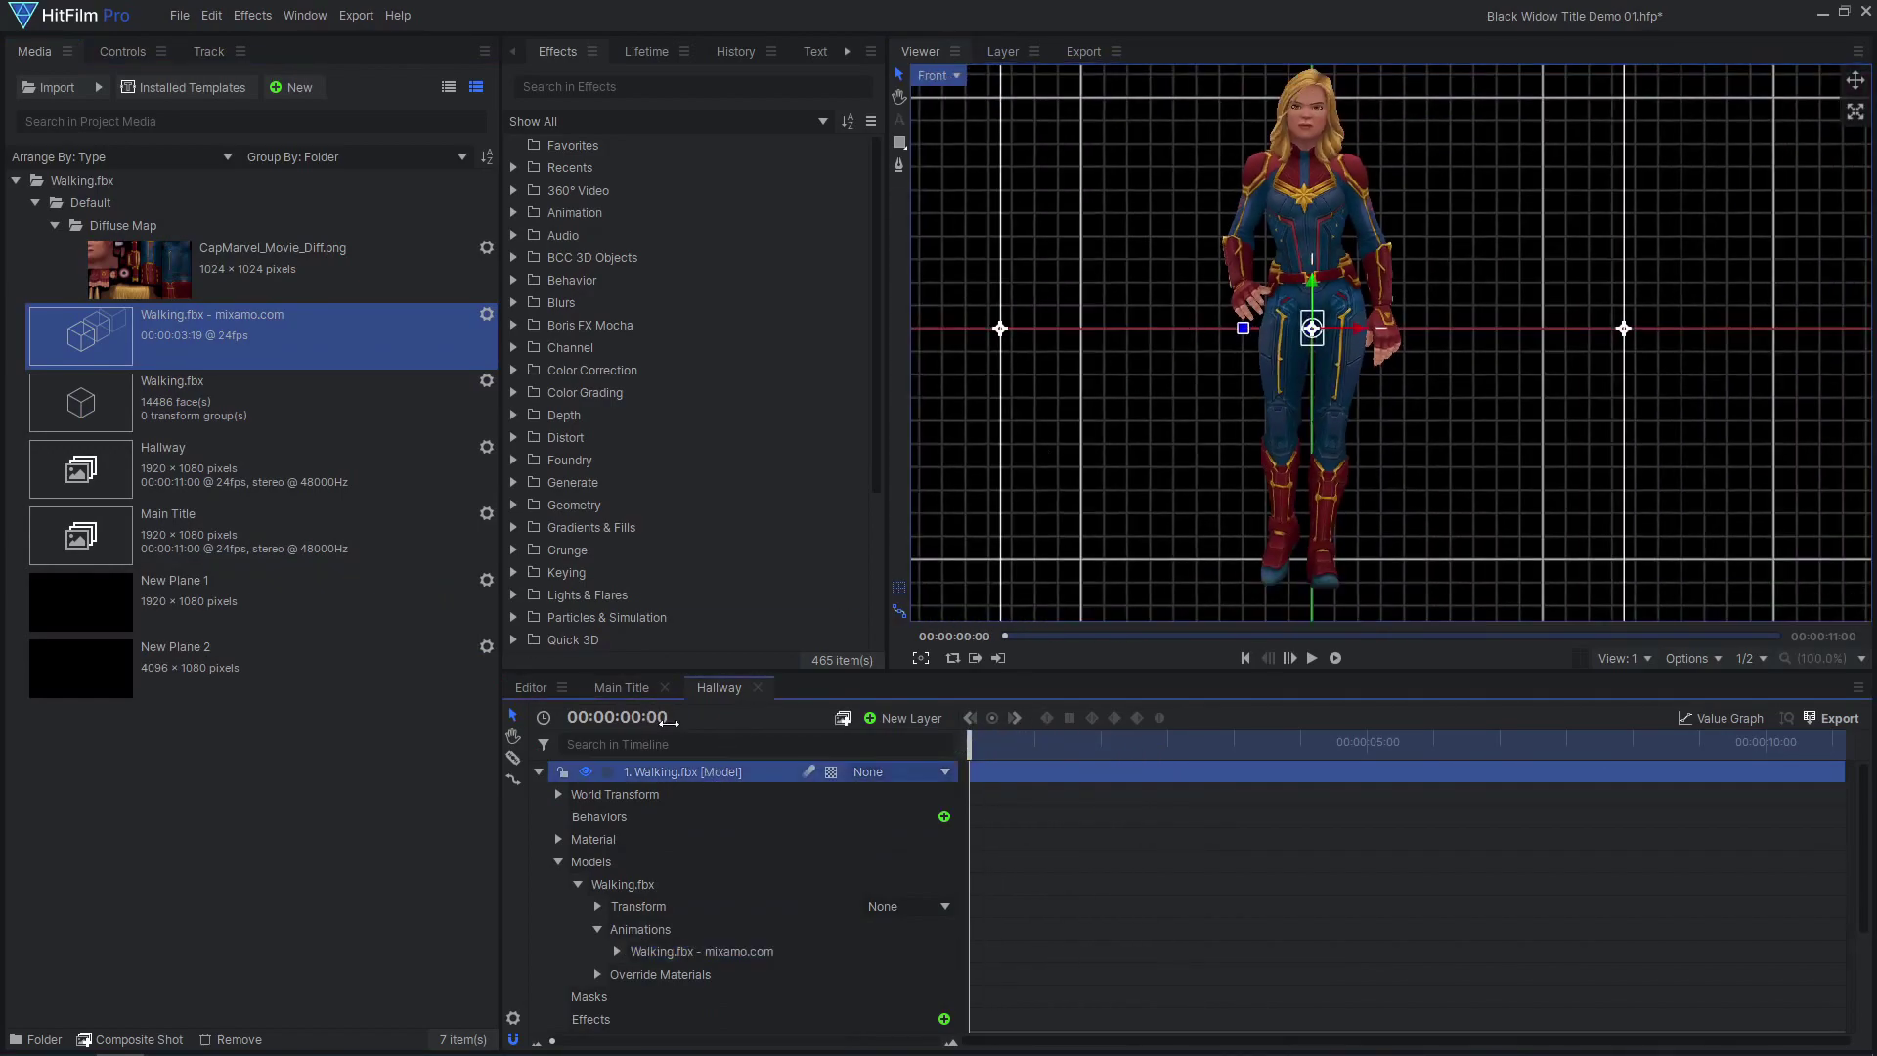
click(122, 51)
click(15, 174)
click(107, 219)
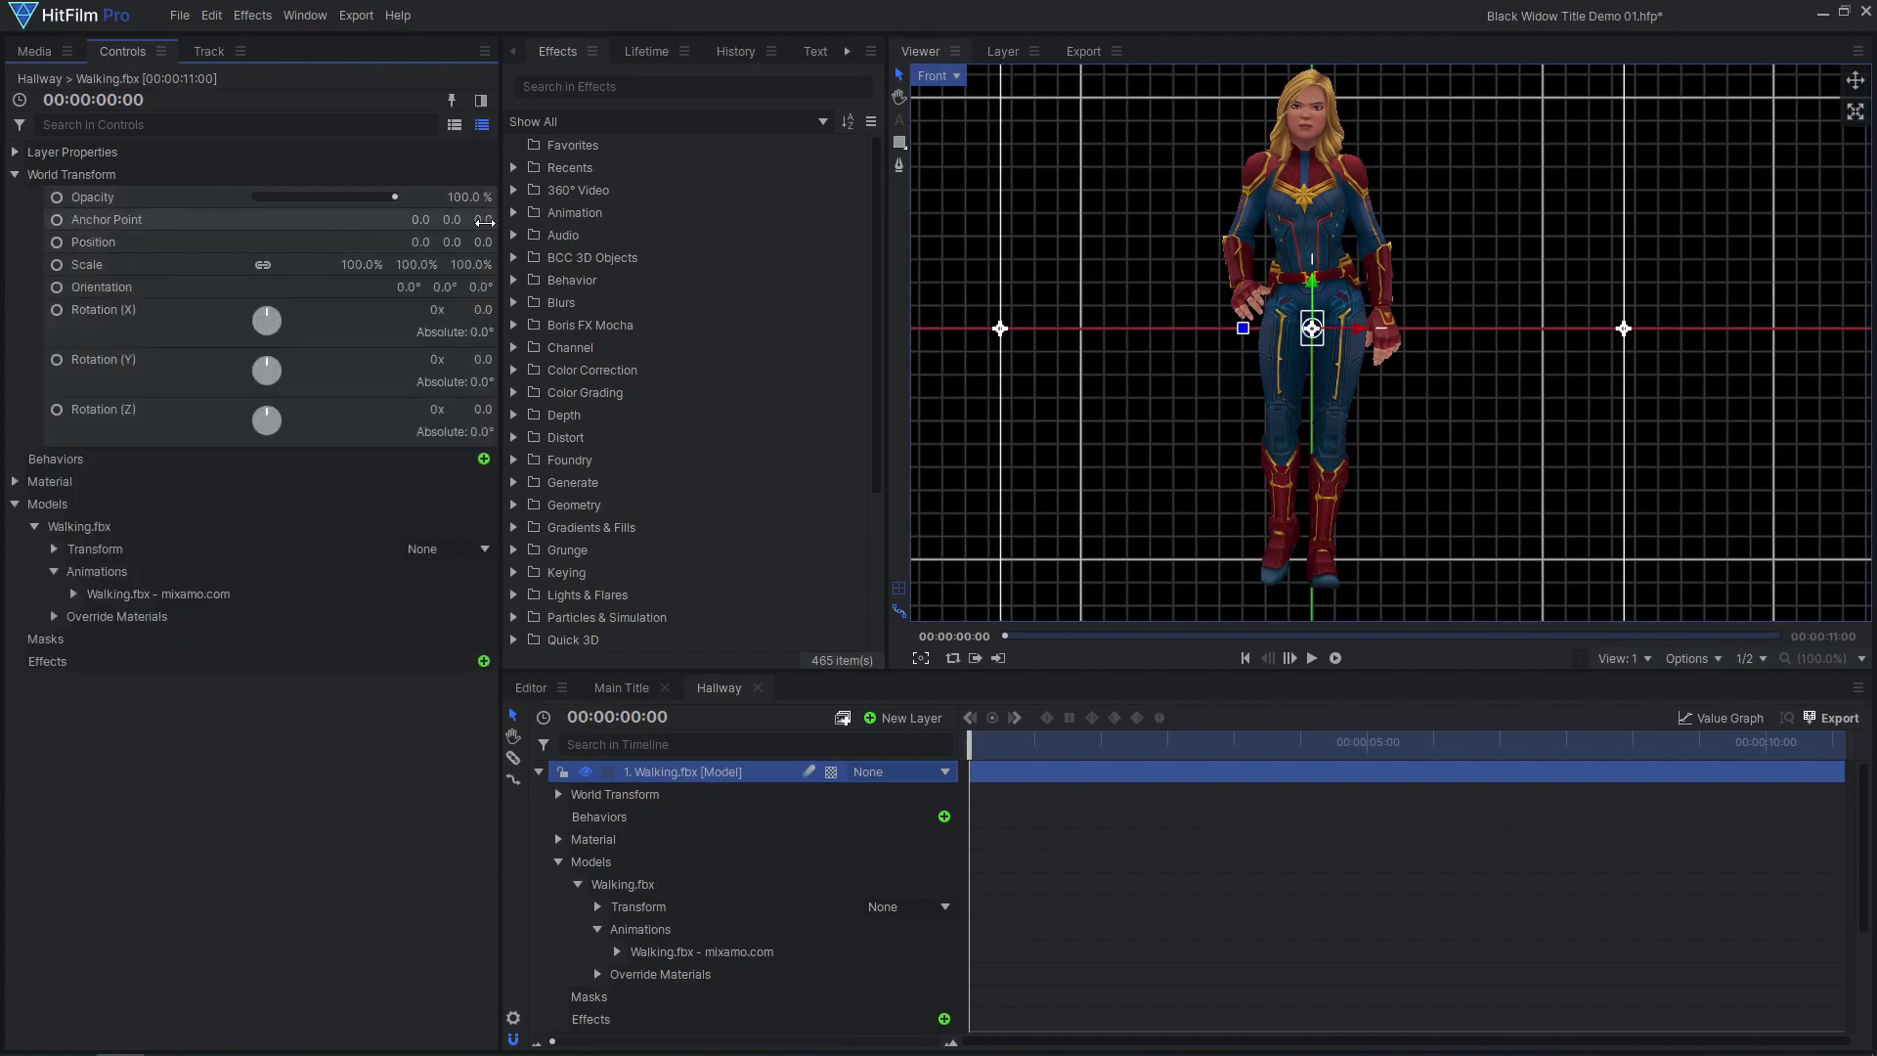
mouse_move(445, 219)
mouse_down()
mouse_move(587, 235)
mouse_move(445, 221)
mouse_up()
Lower the model to Position Y -539.2 on the floor and set Scale to 90%.
scroll(1300, 280, down, 3)
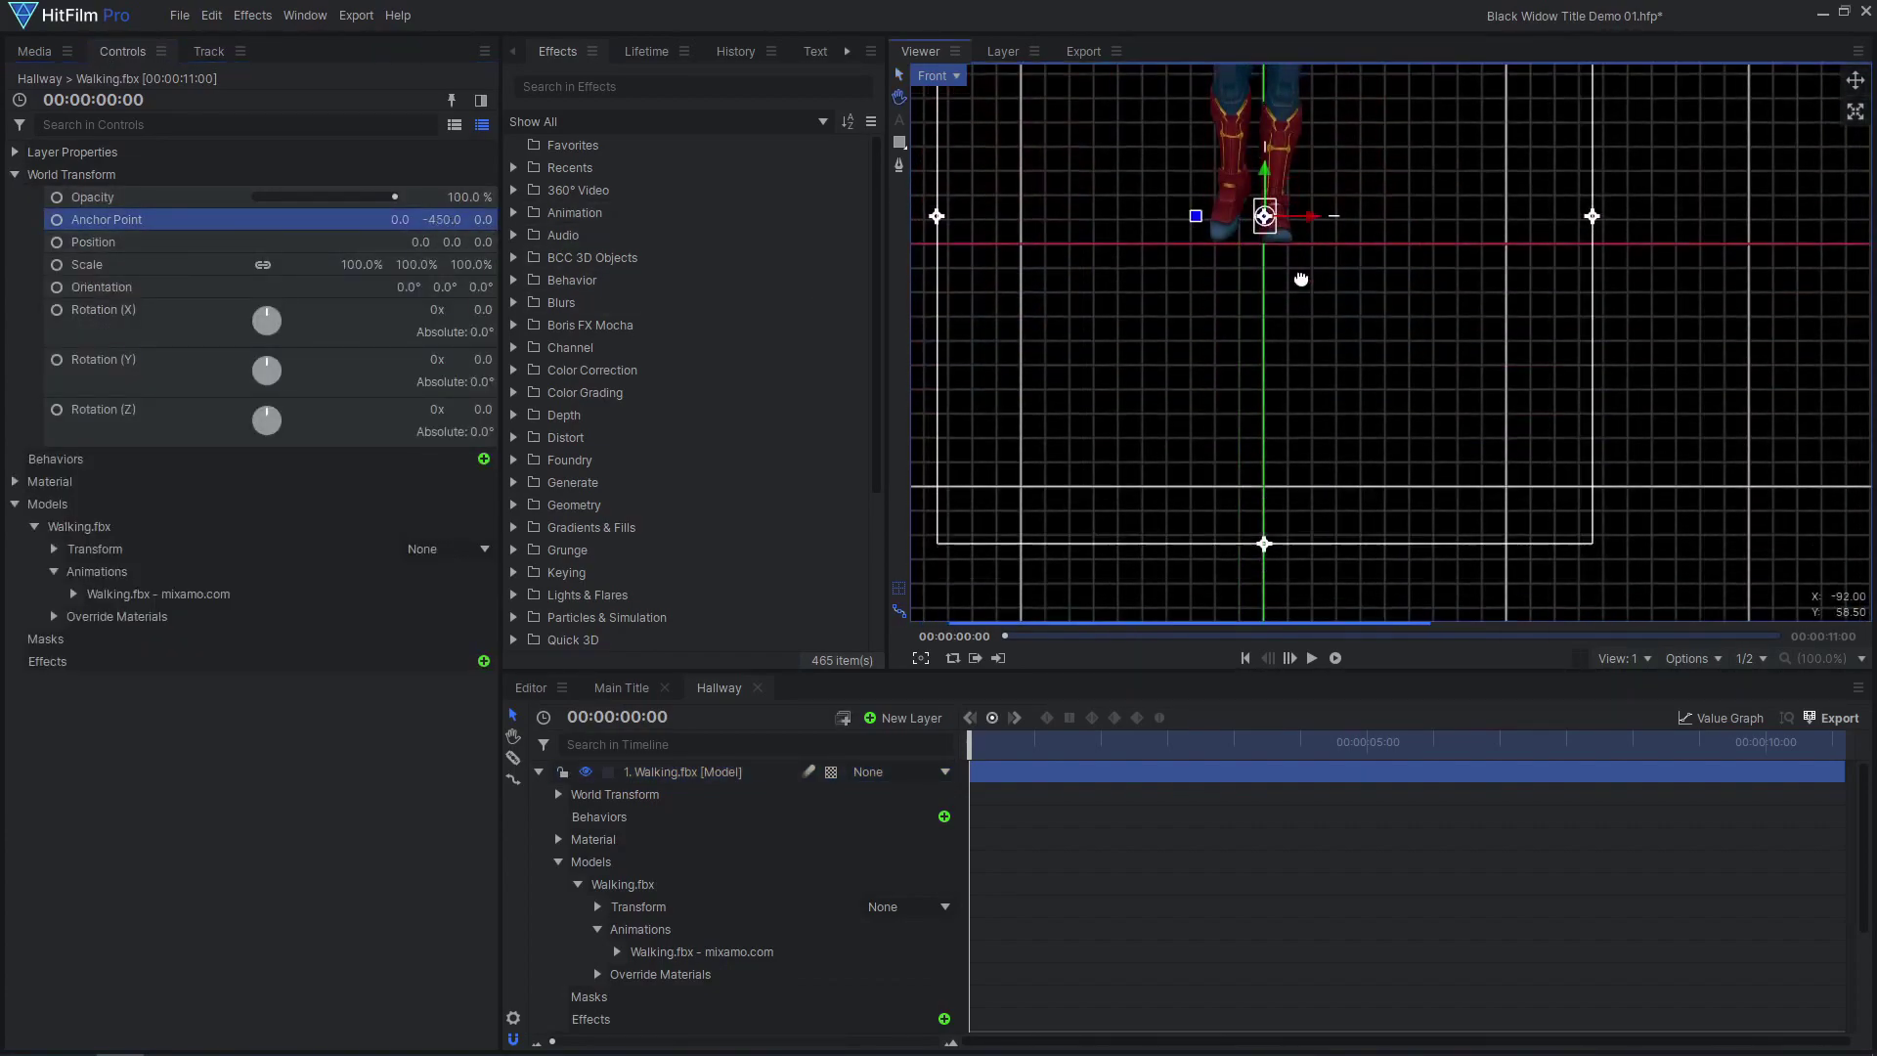
drag(1264, 146, 1267, 487)
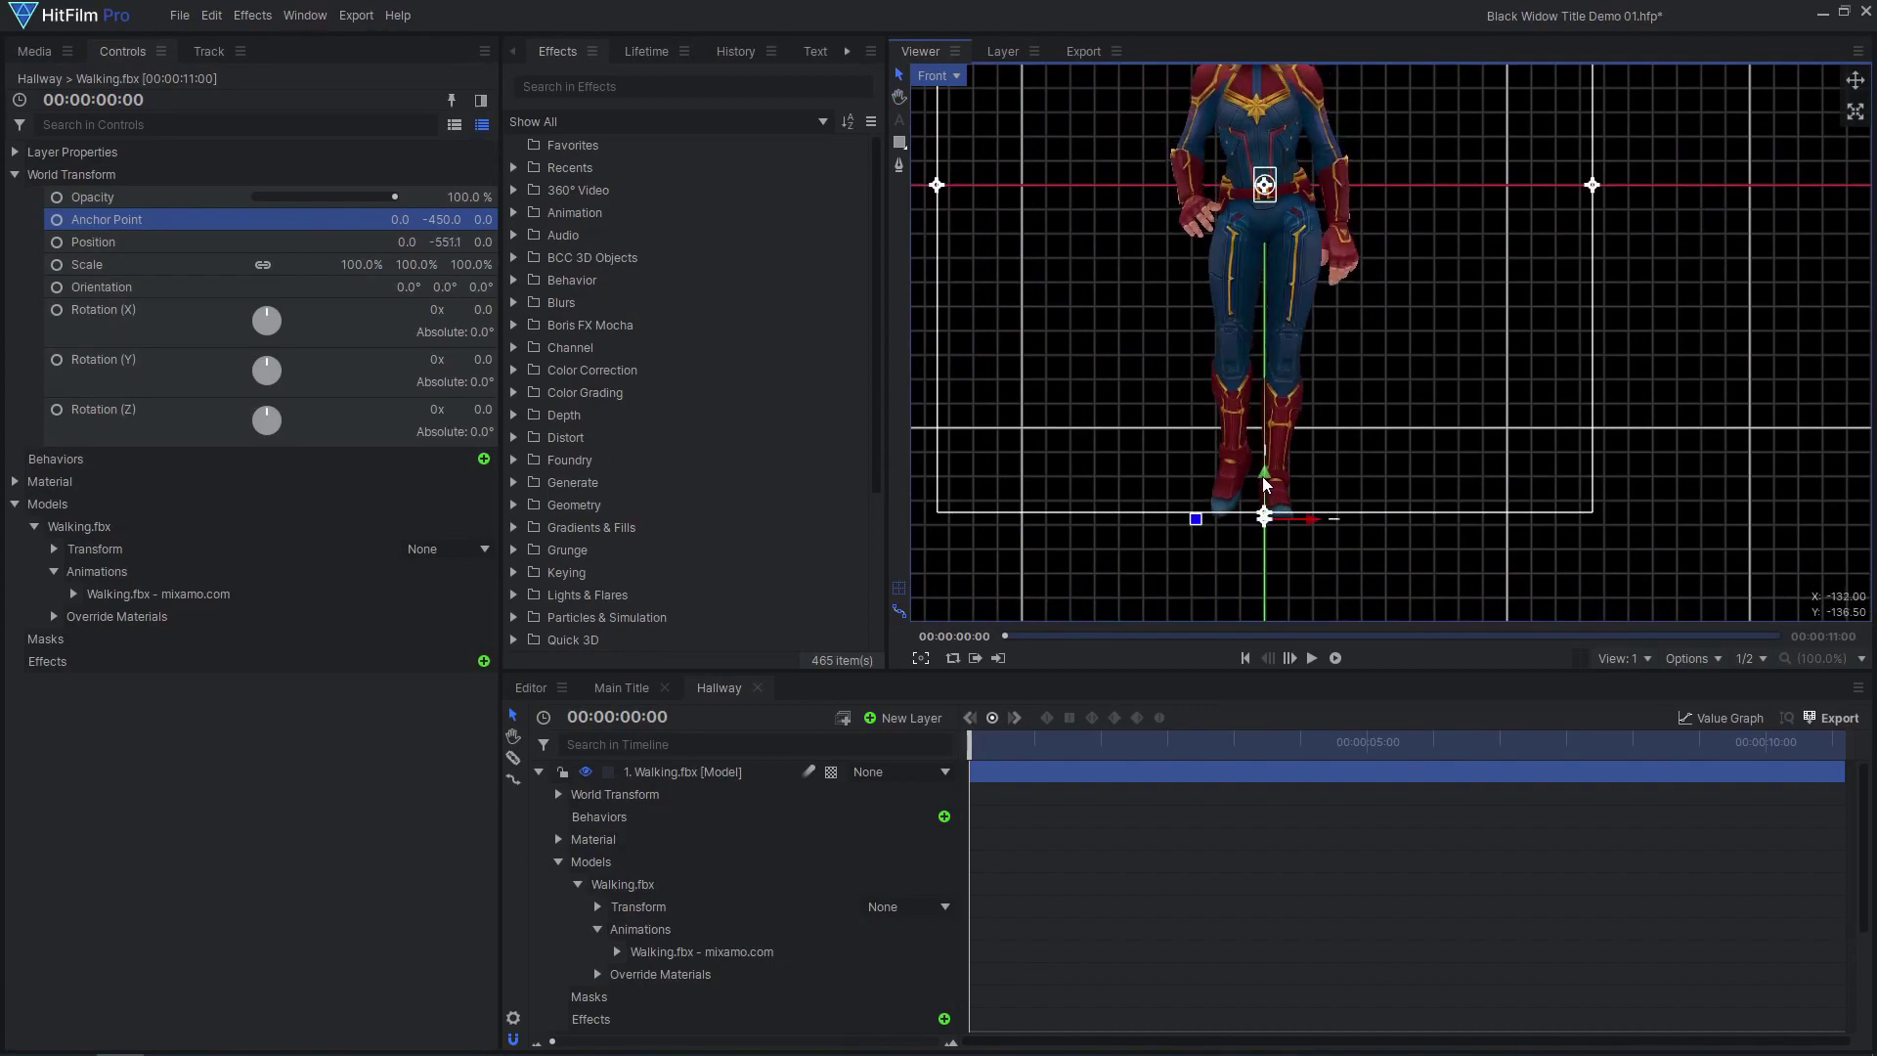
scroll(1266, 516, up, 5)
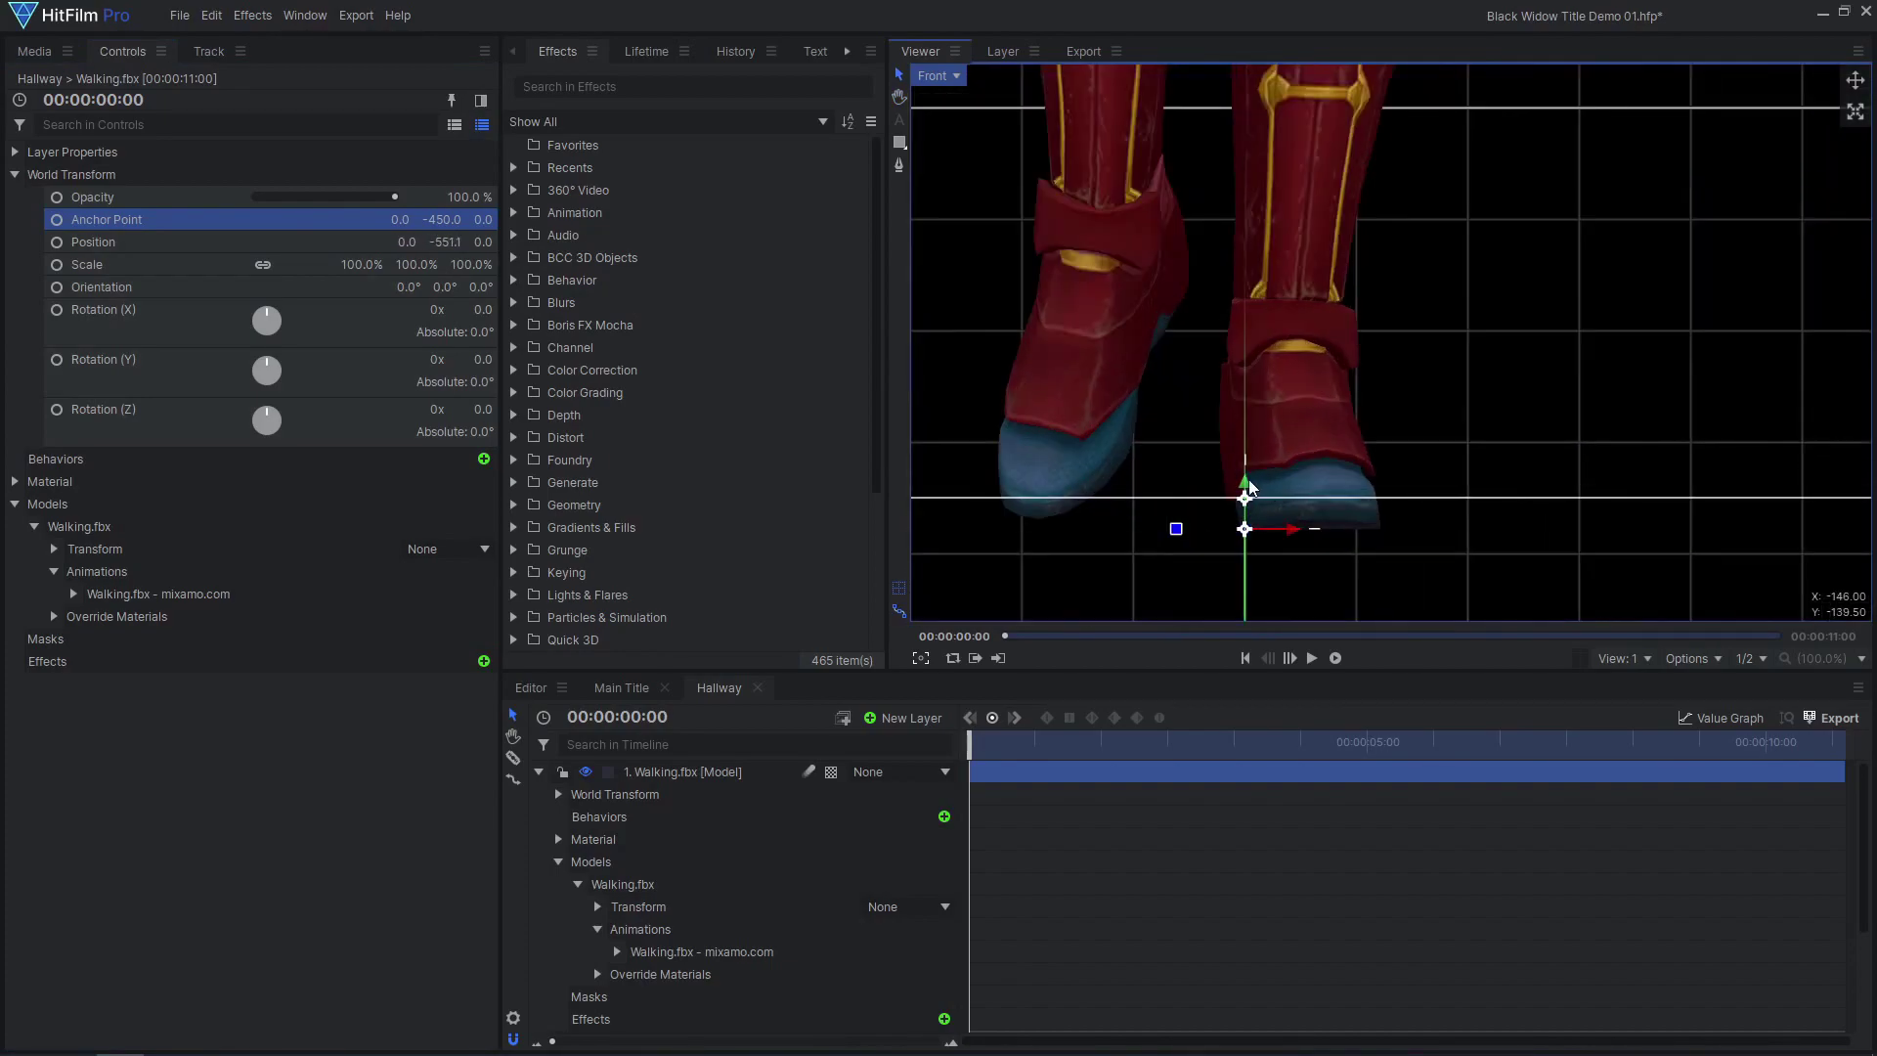
drag(1246, 518, 1250, 459)
scroll(1248, 457, down, 5)
drag(386, 264, 400, 263)
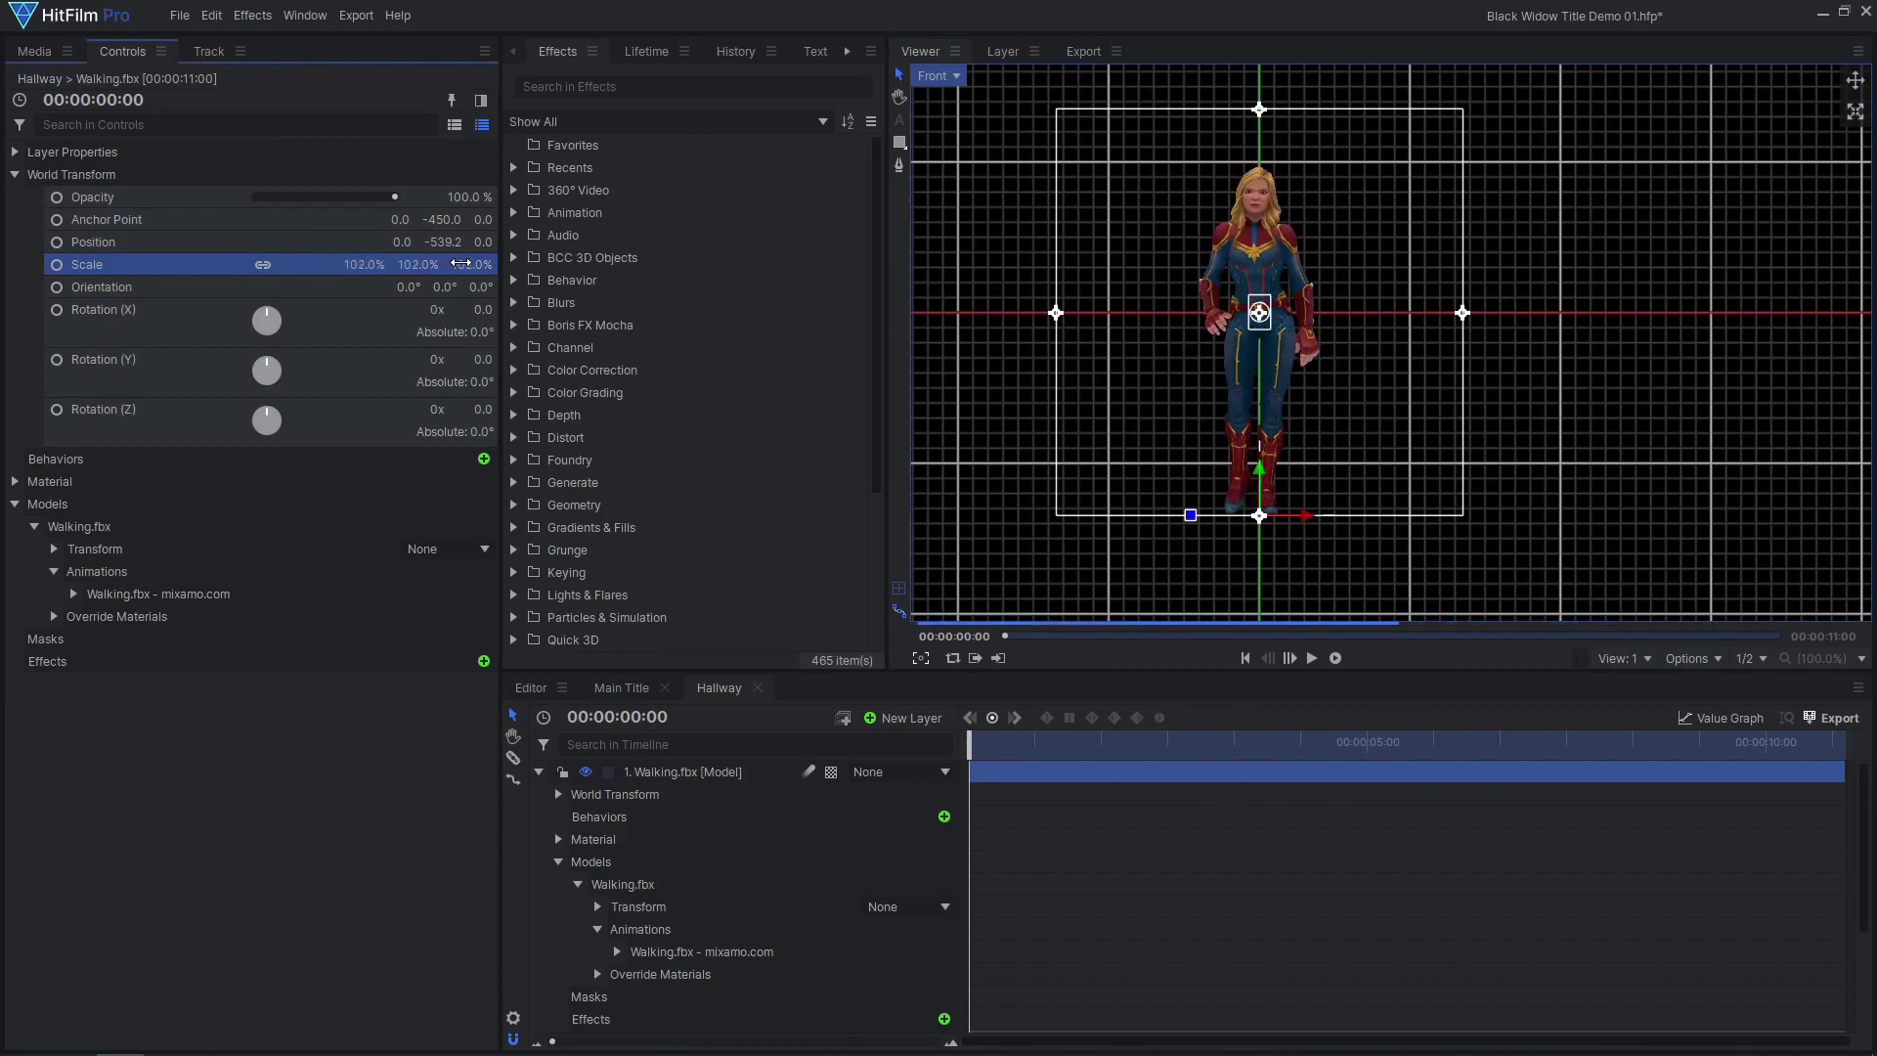
click(479, 264)
text(90)
key(Return)
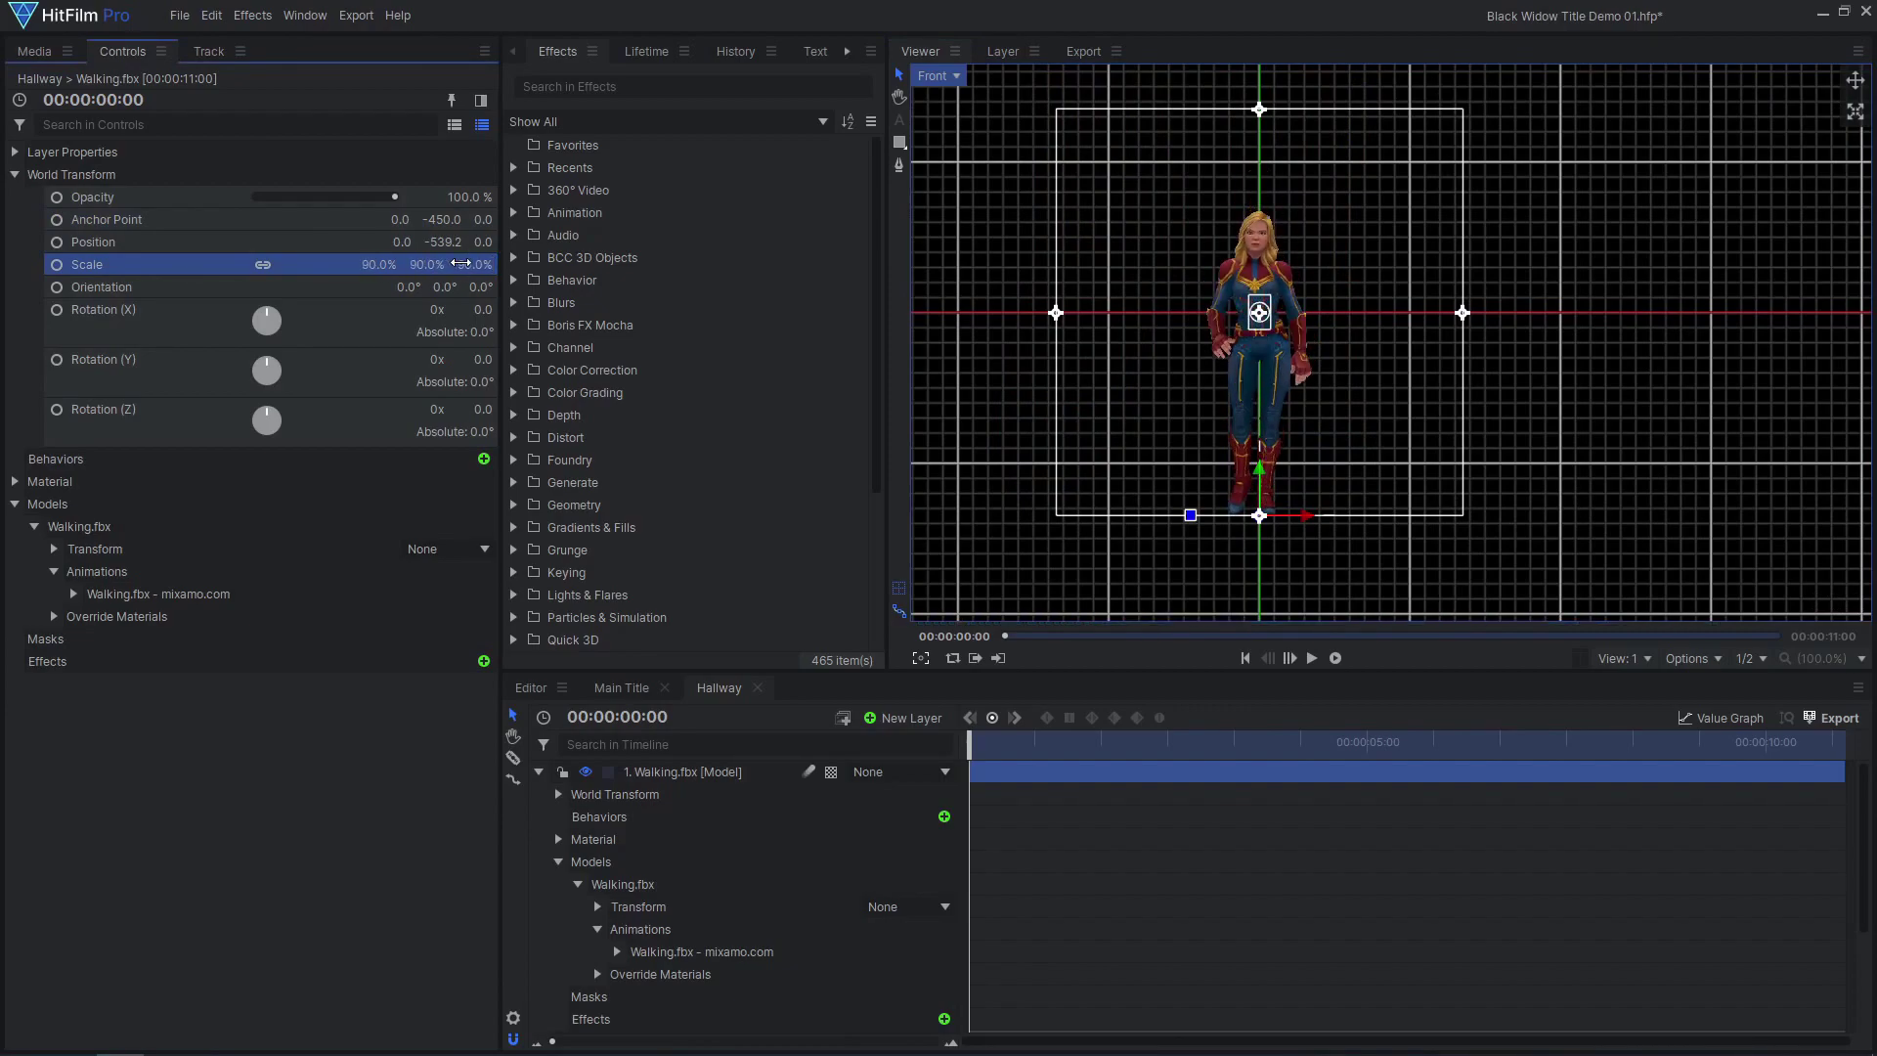
Return the viewer to the Active Camera and bring up options for the CapMarvel texture in Media.
click(935, 75)
click(961, 103)
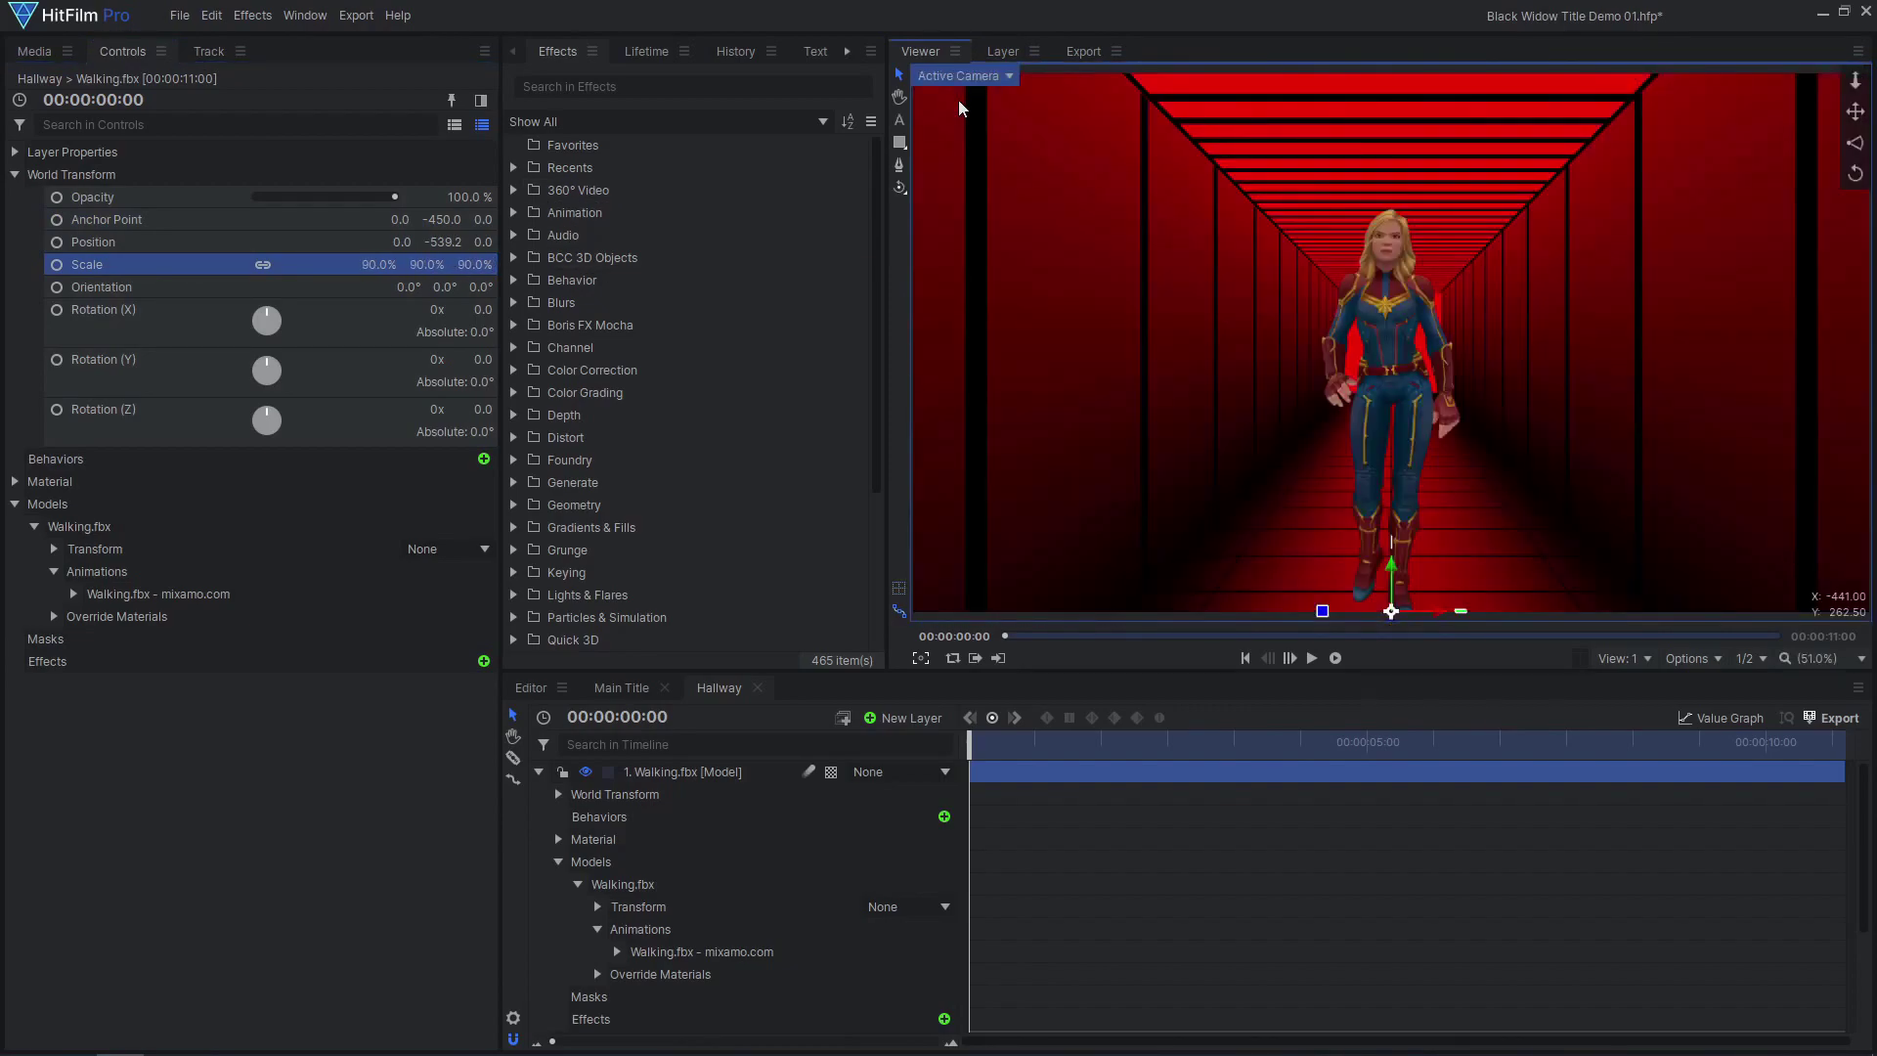
click(21, 47)
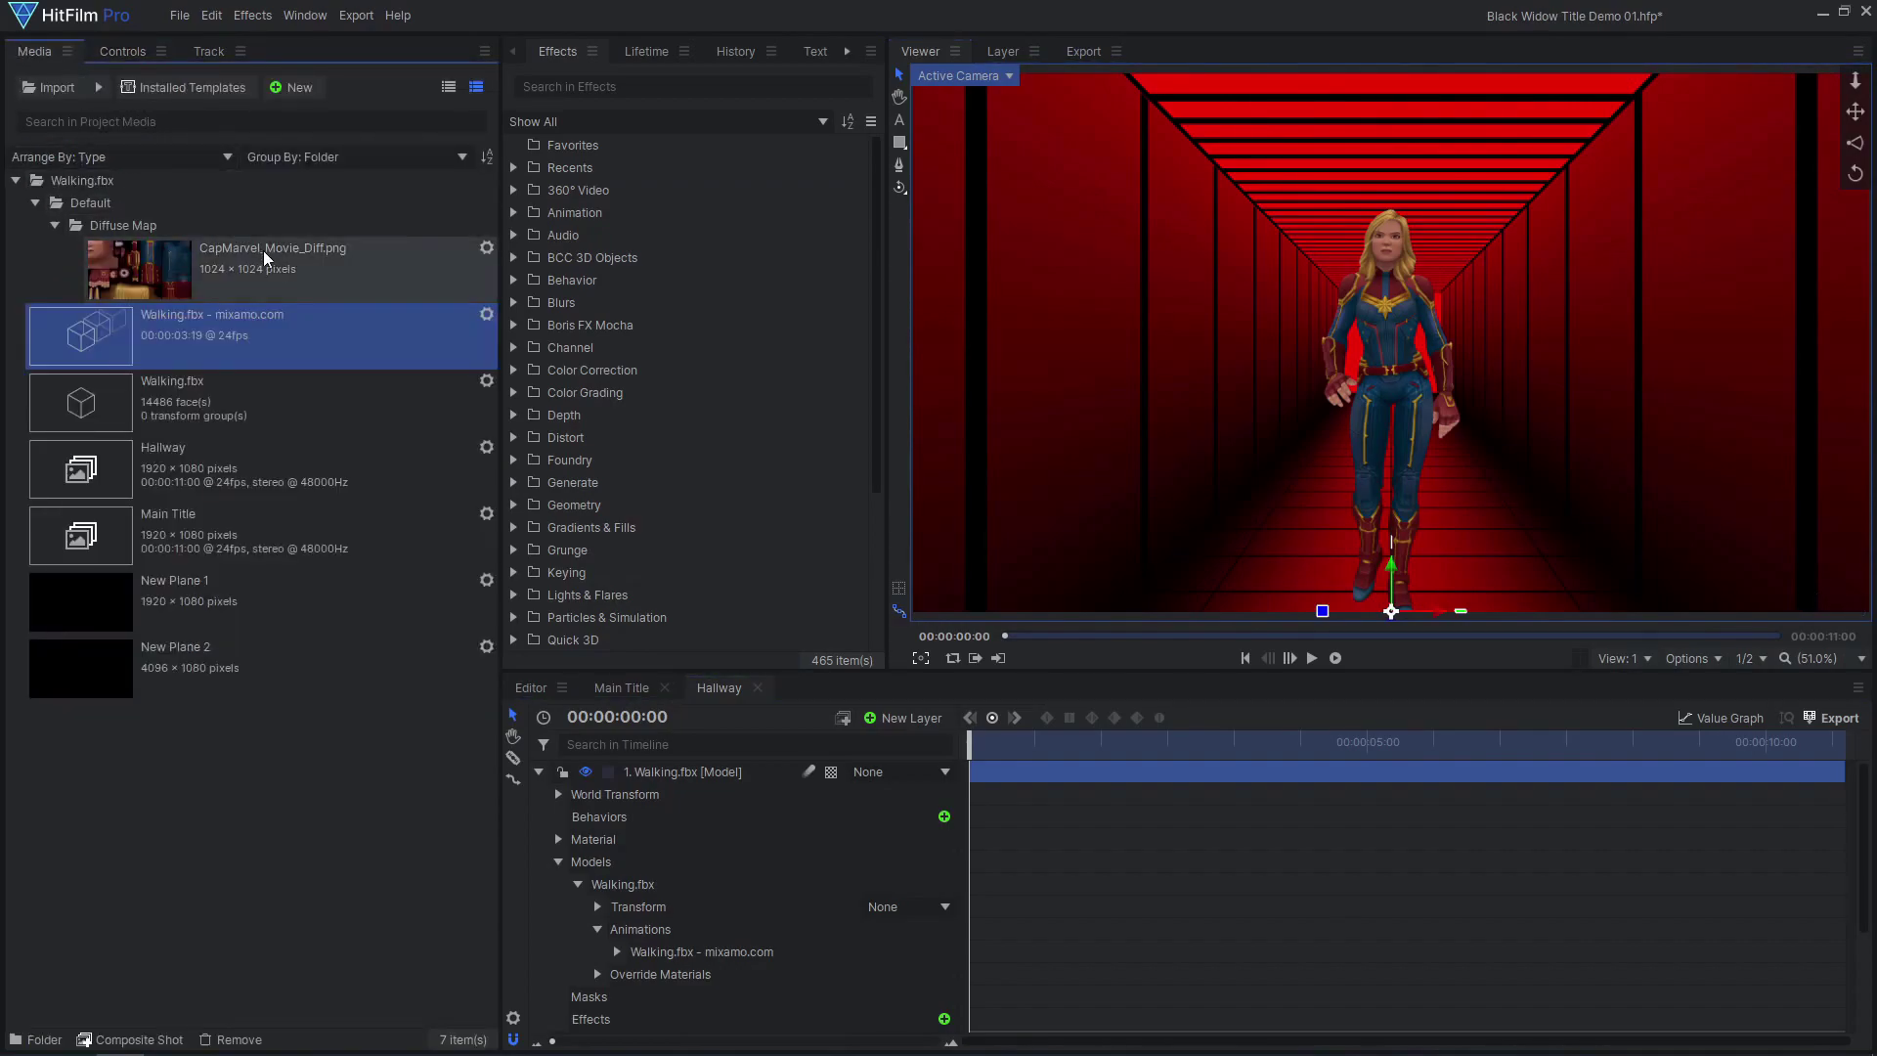
right_click(285, 262)
Create the Char Texture composite shot from the texture image and add a new plane layer.
click(414, 507)
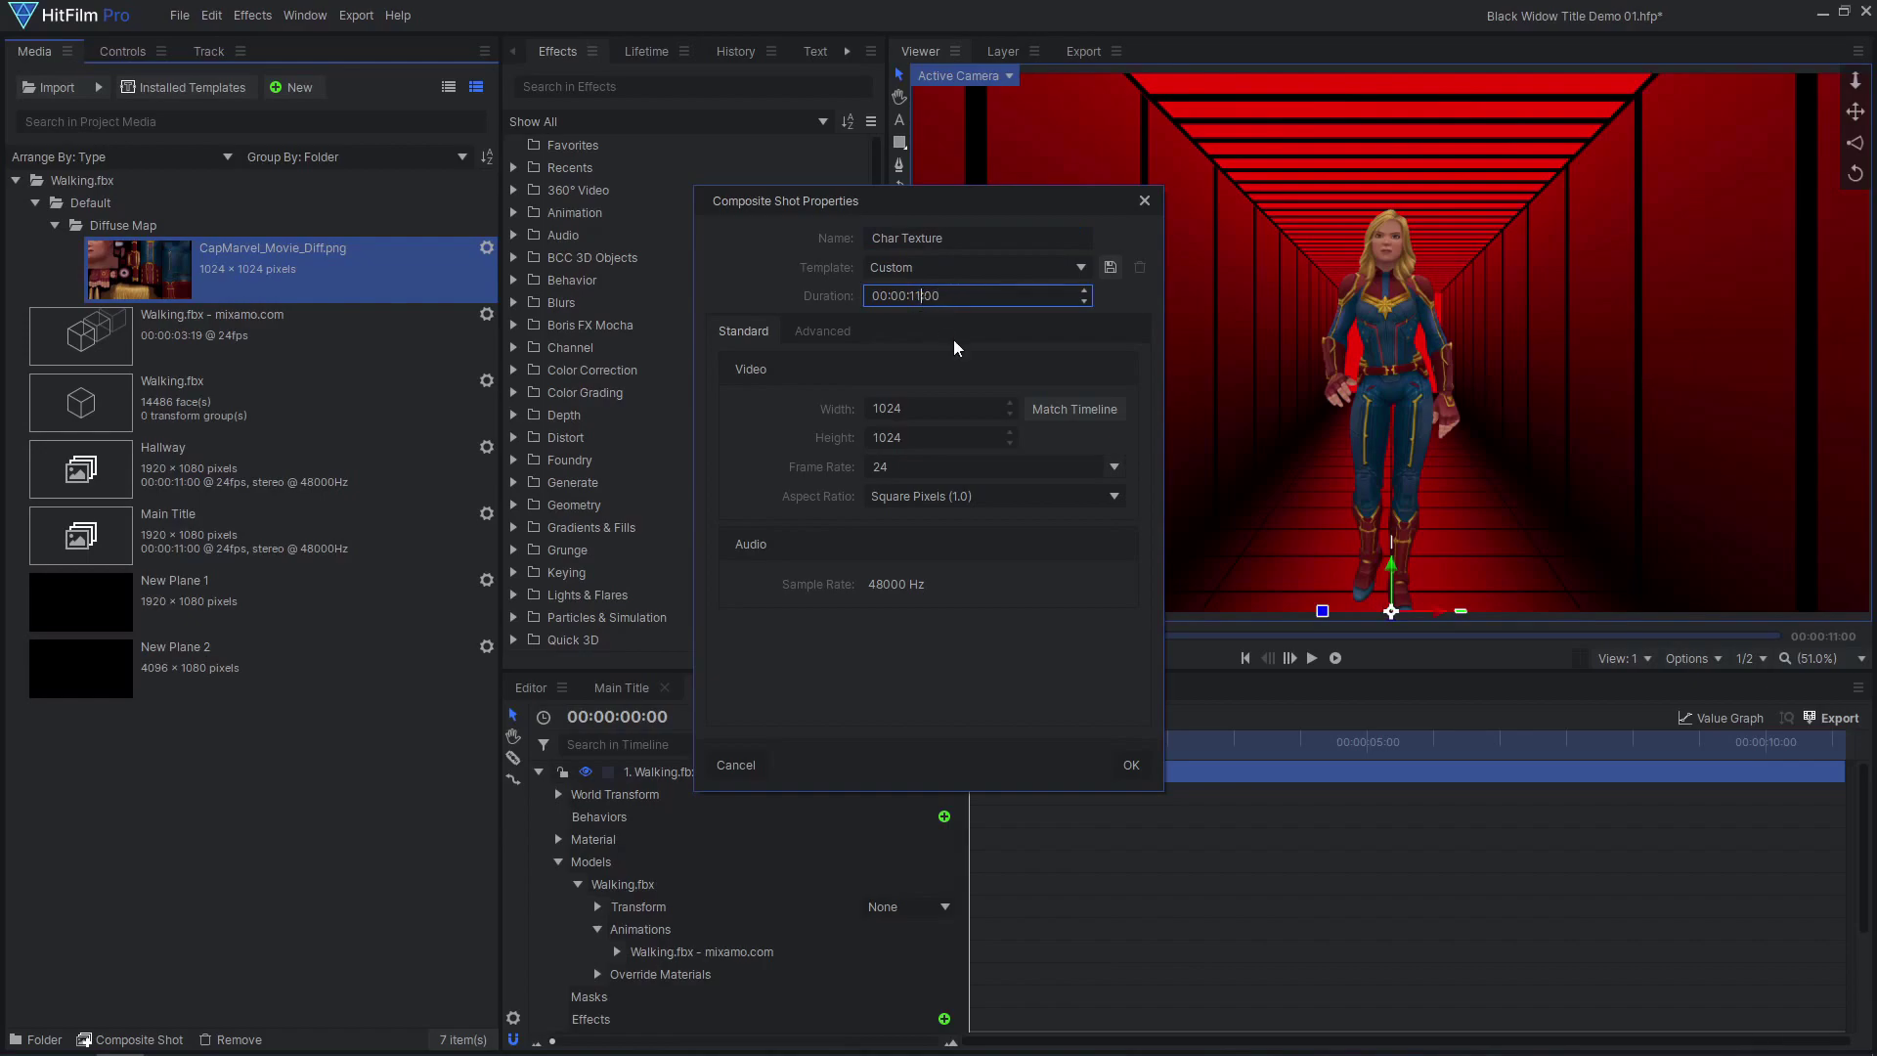
click(1144, 768)
click(904, 717)
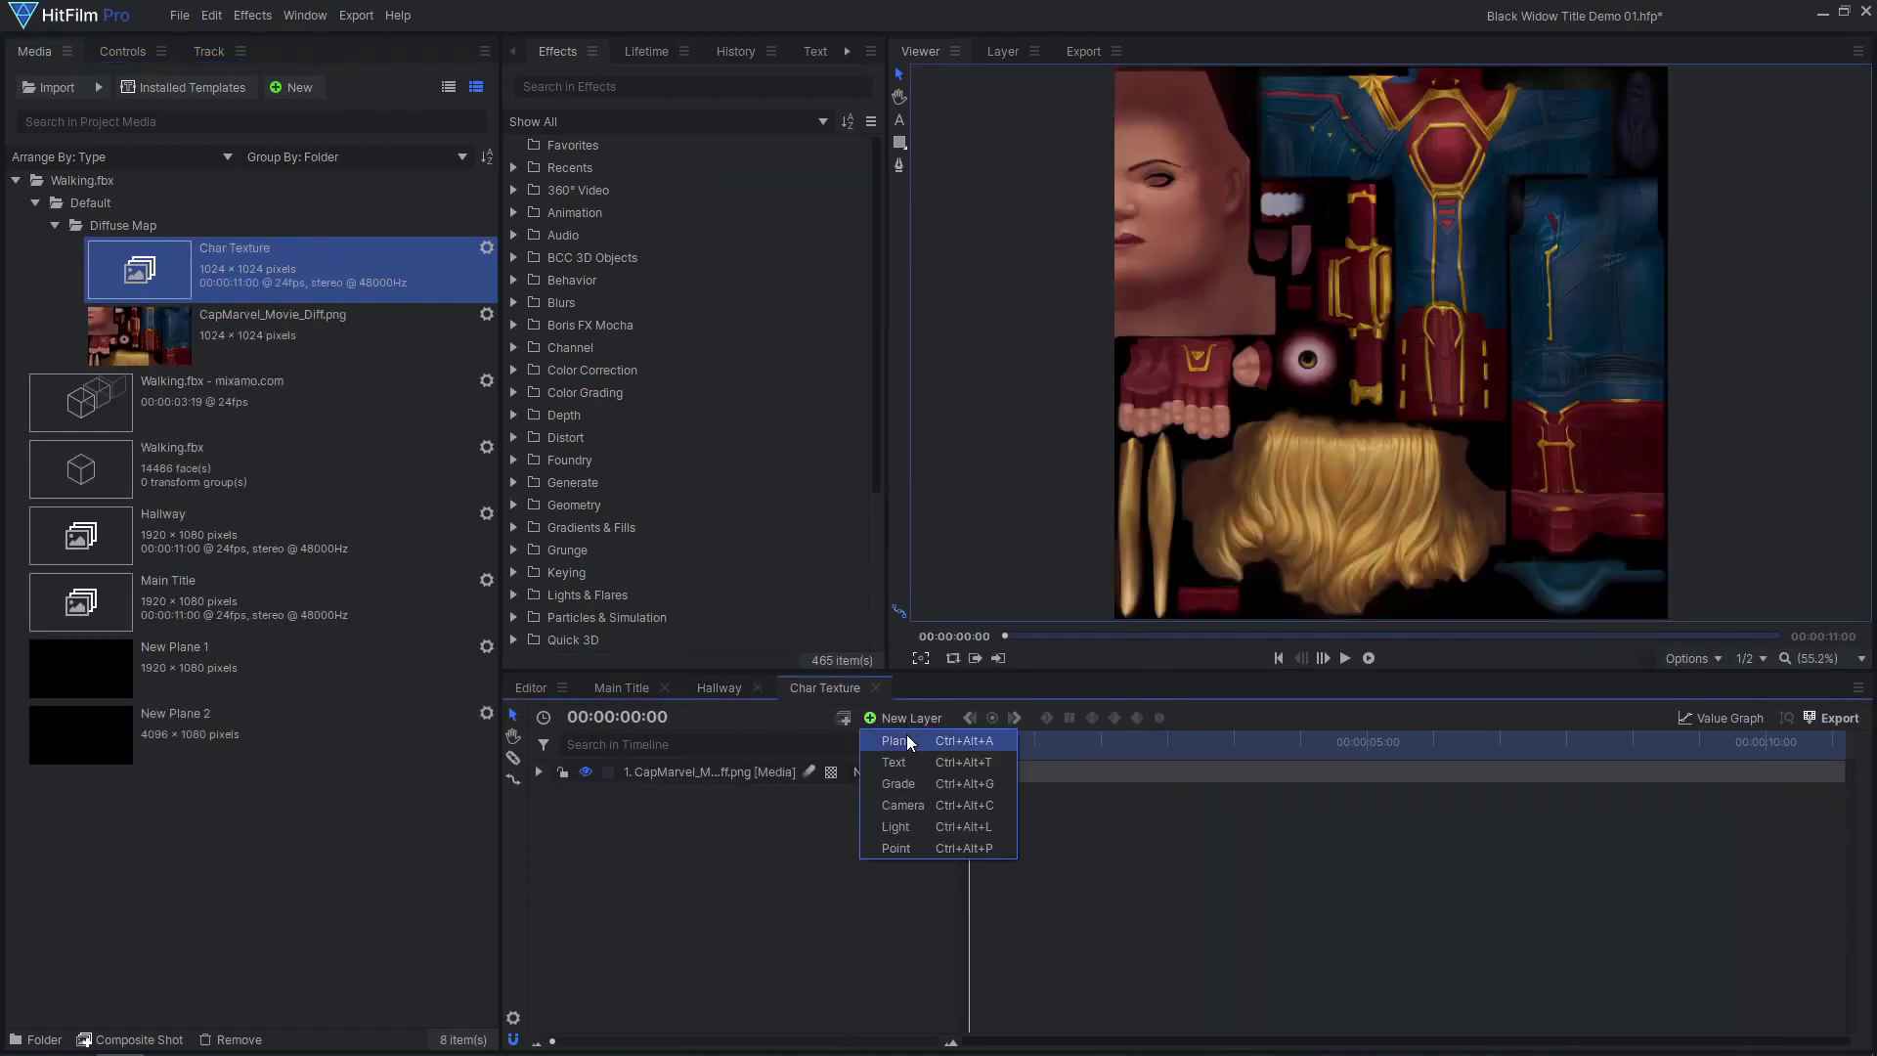
click(909, 740)
click(1064, 613)
Apply Fill Color to New Plane 3 and set it to dark red.
click(122, 51)
click(483, 197)
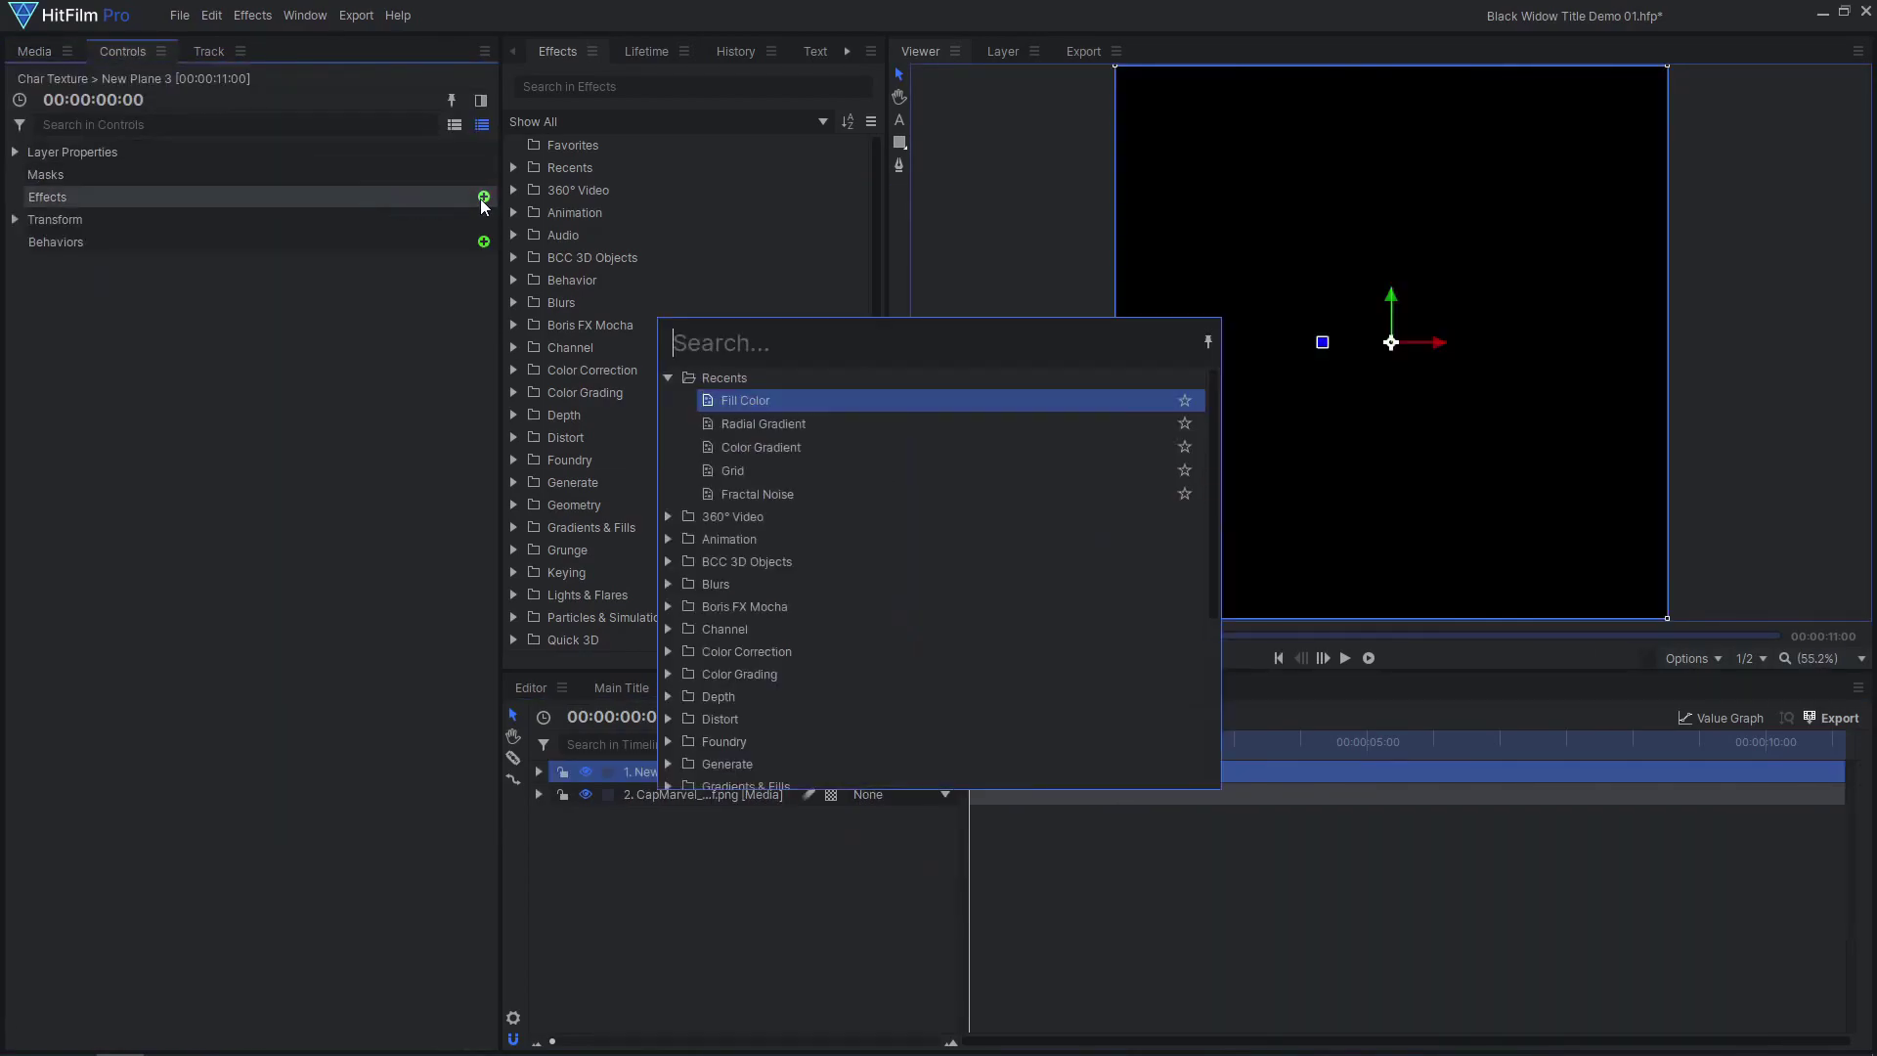
text(fill)
double_click(806, 403)
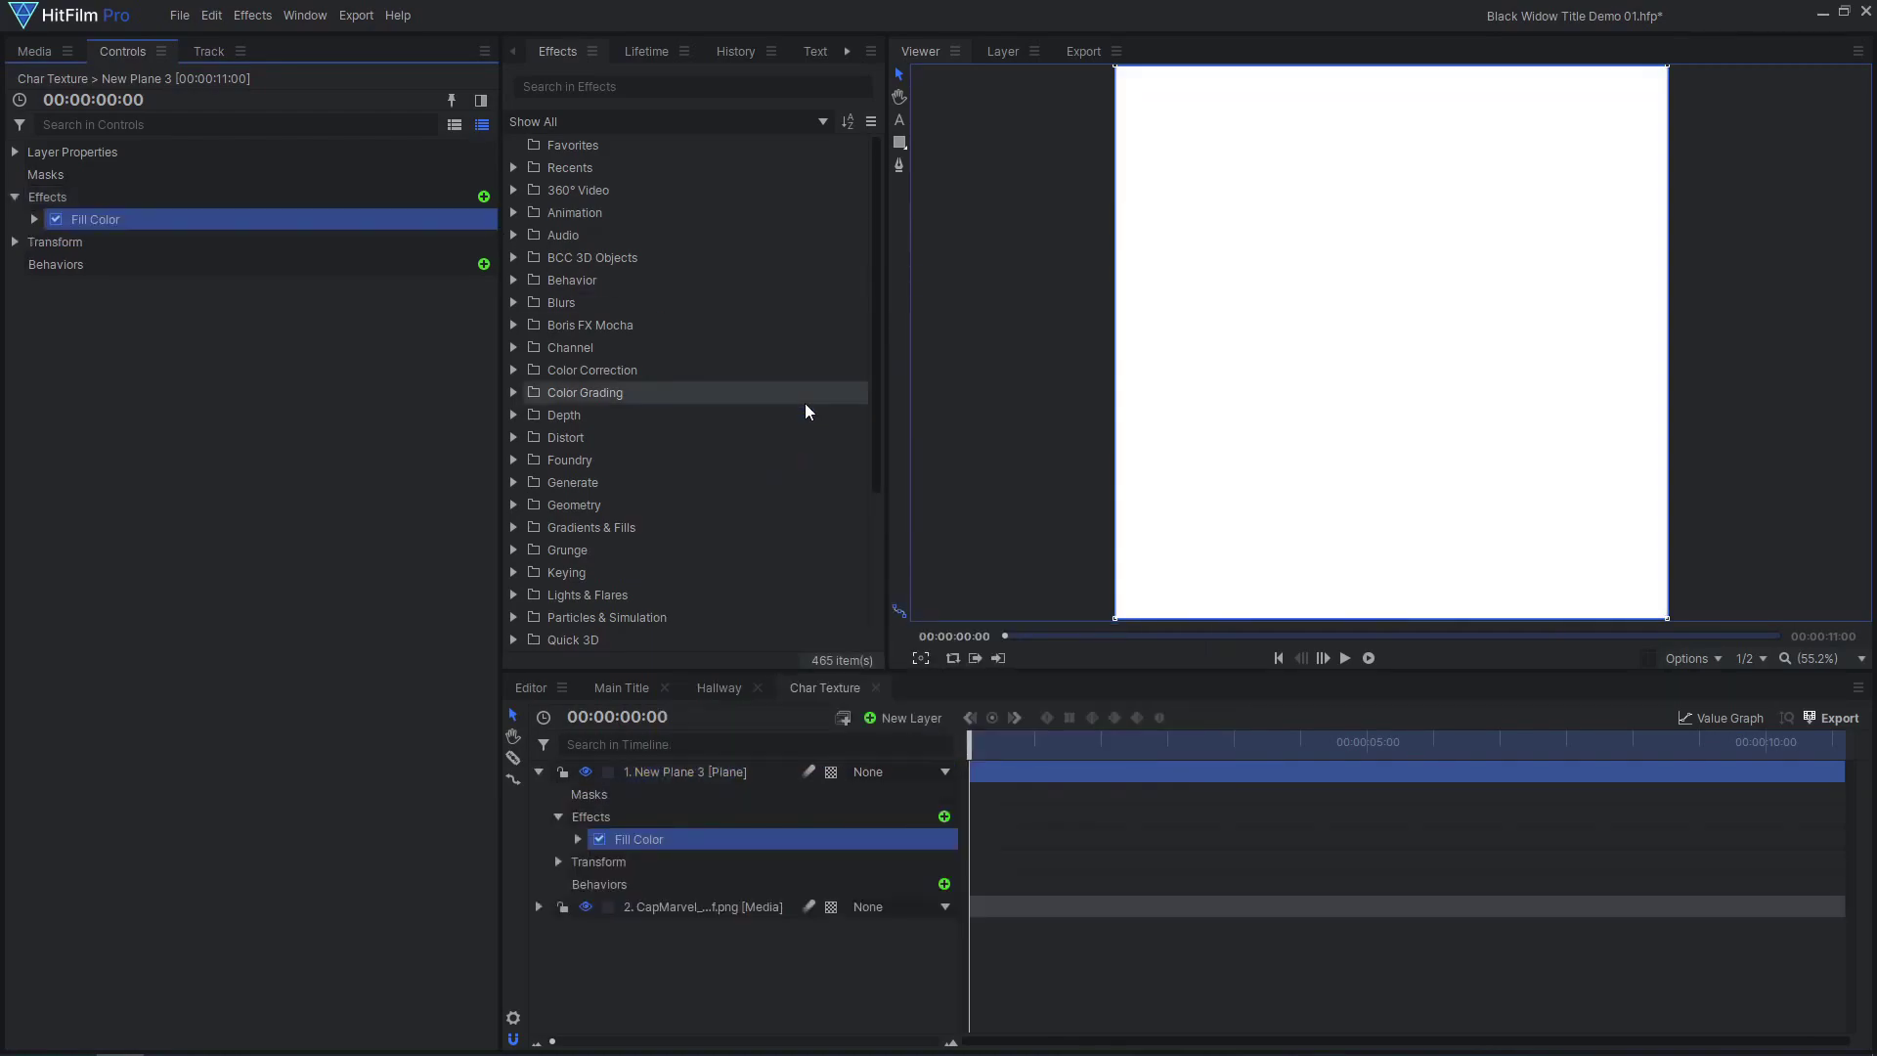
click(34, 219)
click(488, 241)
click(710, 363)
click(1108, 706)
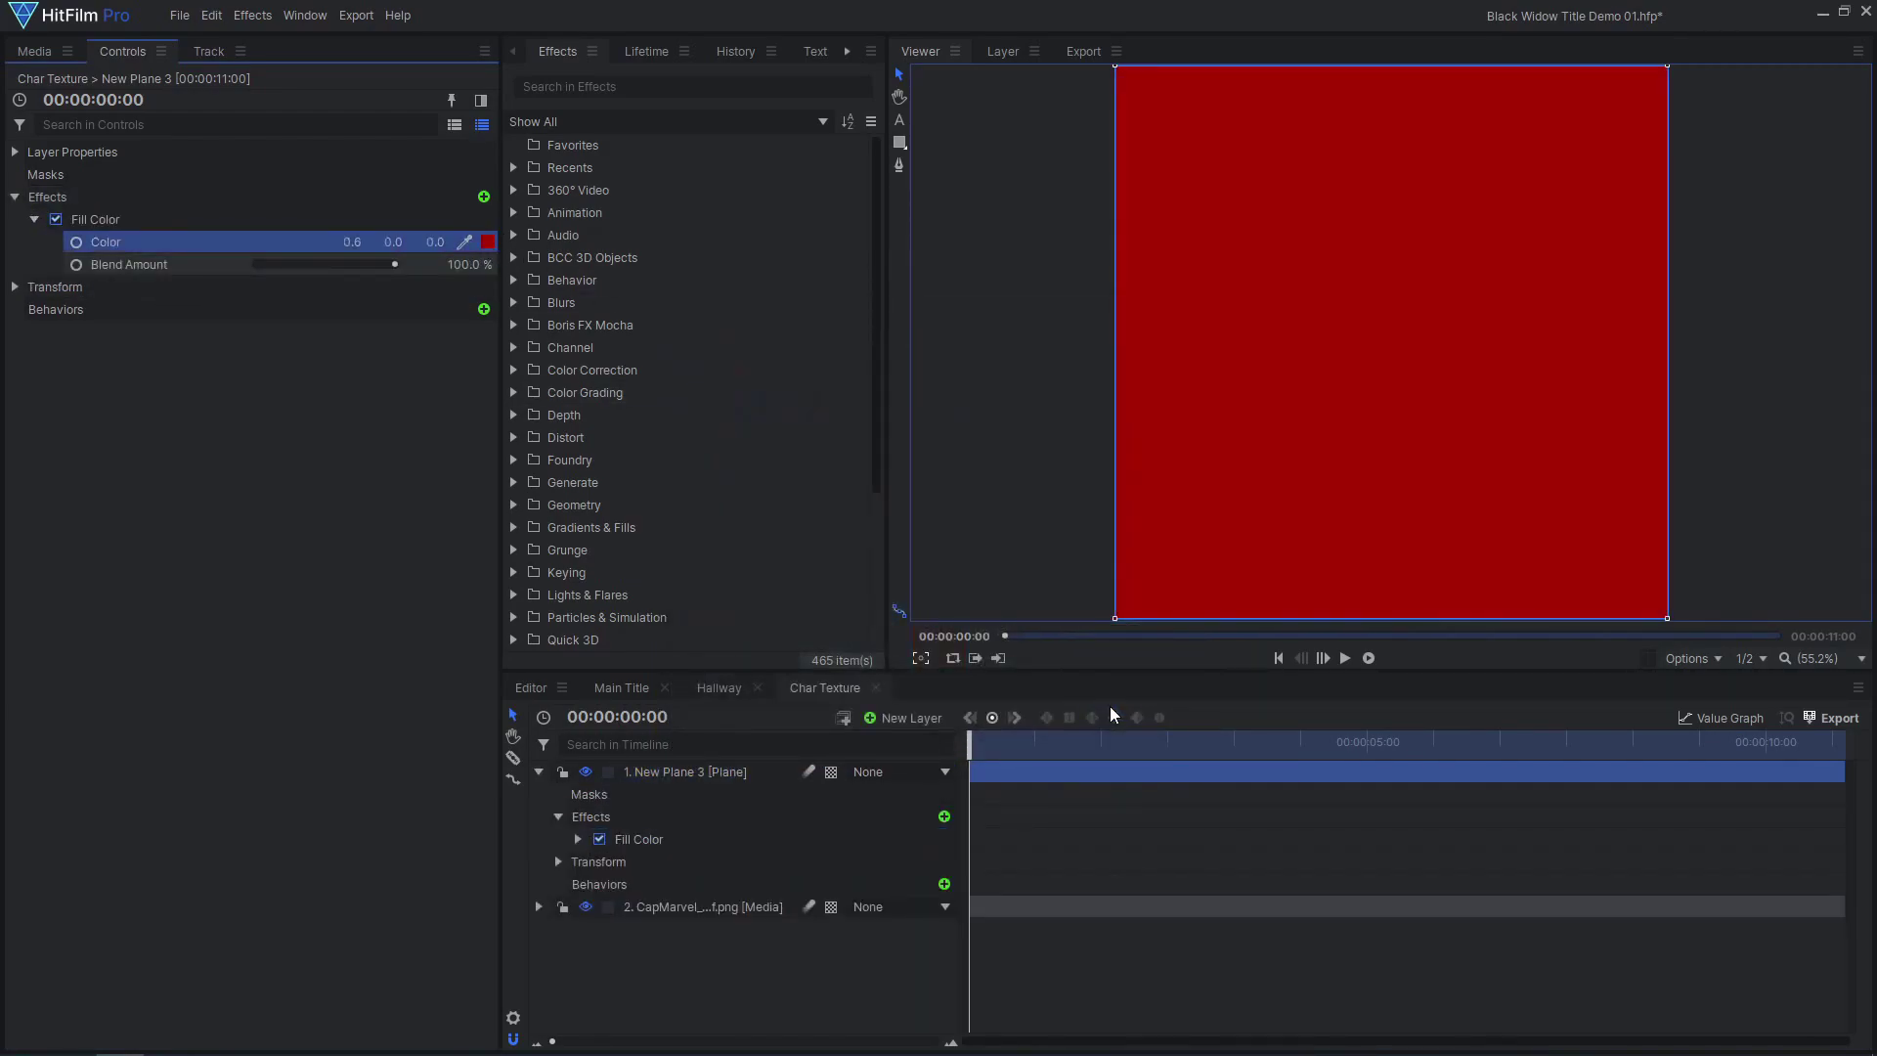
Trace Add/Subtract masks on the red plane over parts of the CapMarvel texture.
click(585, 772)
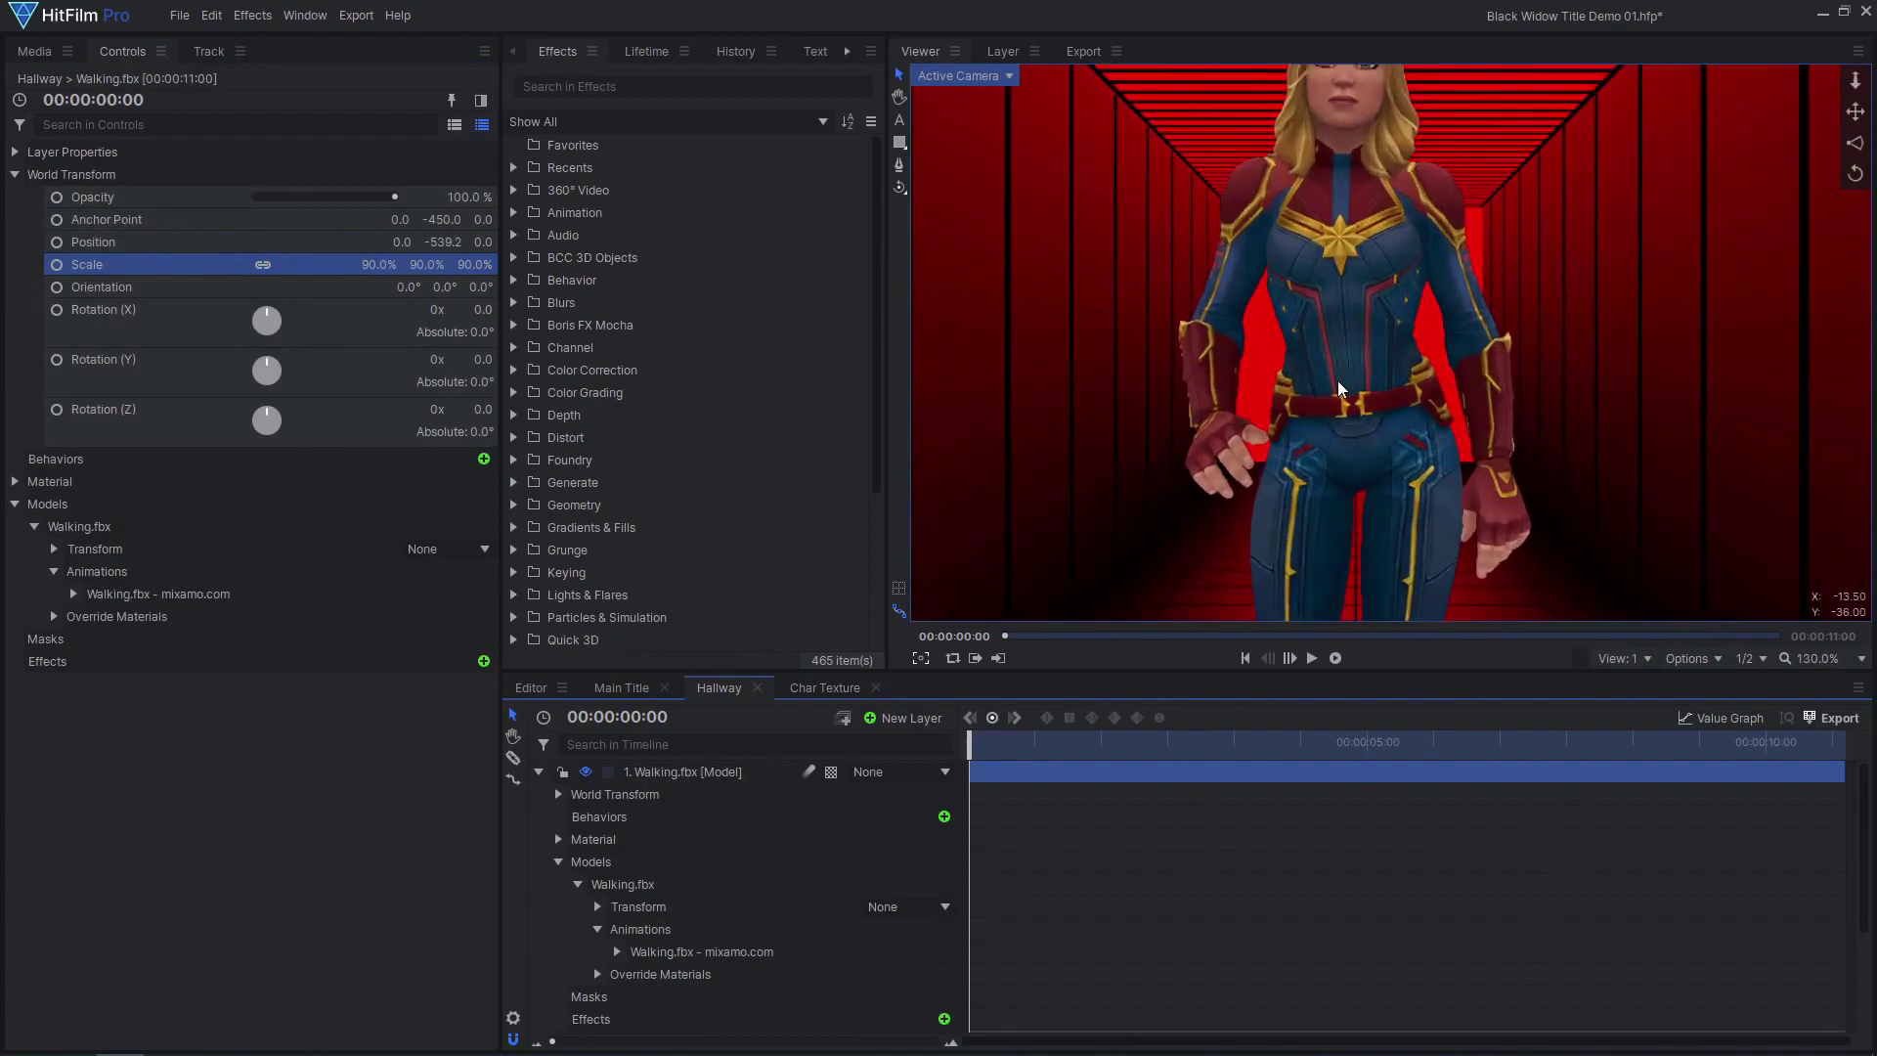
click(810, 689)
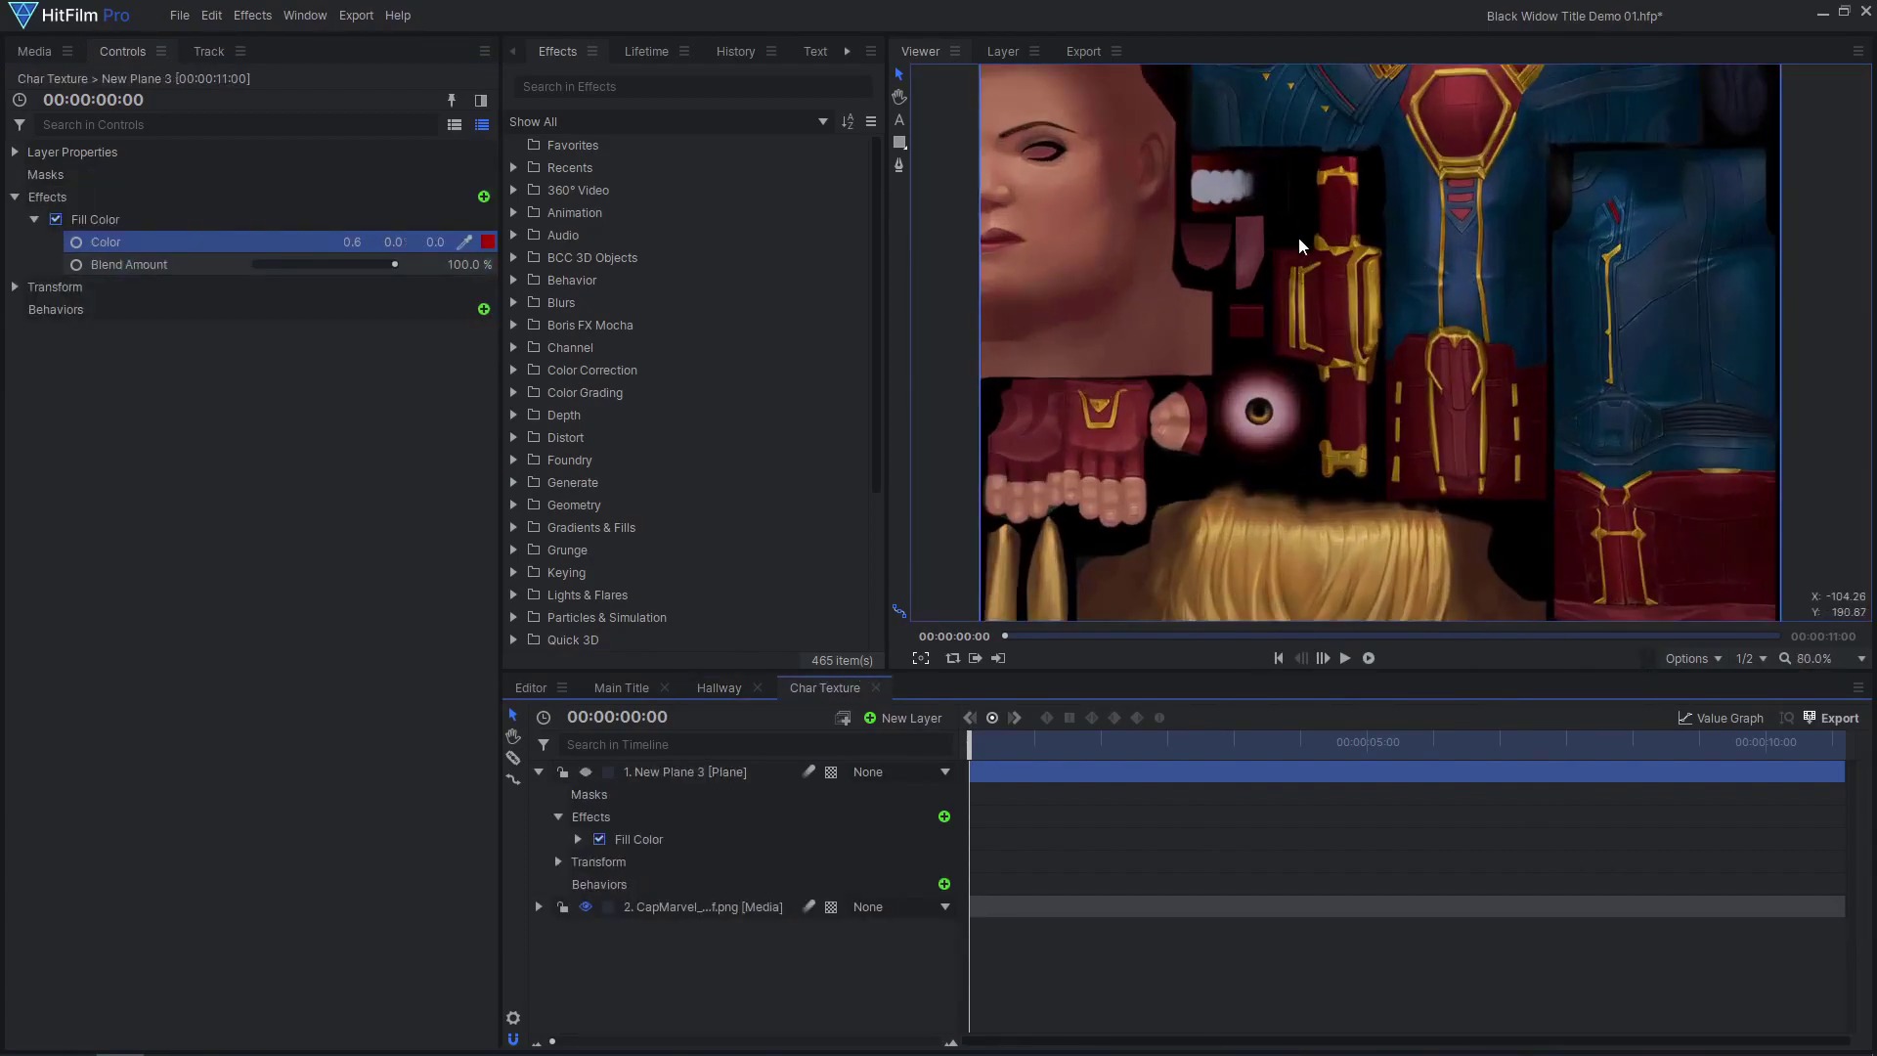
click(684, 771)
click(899, 165)
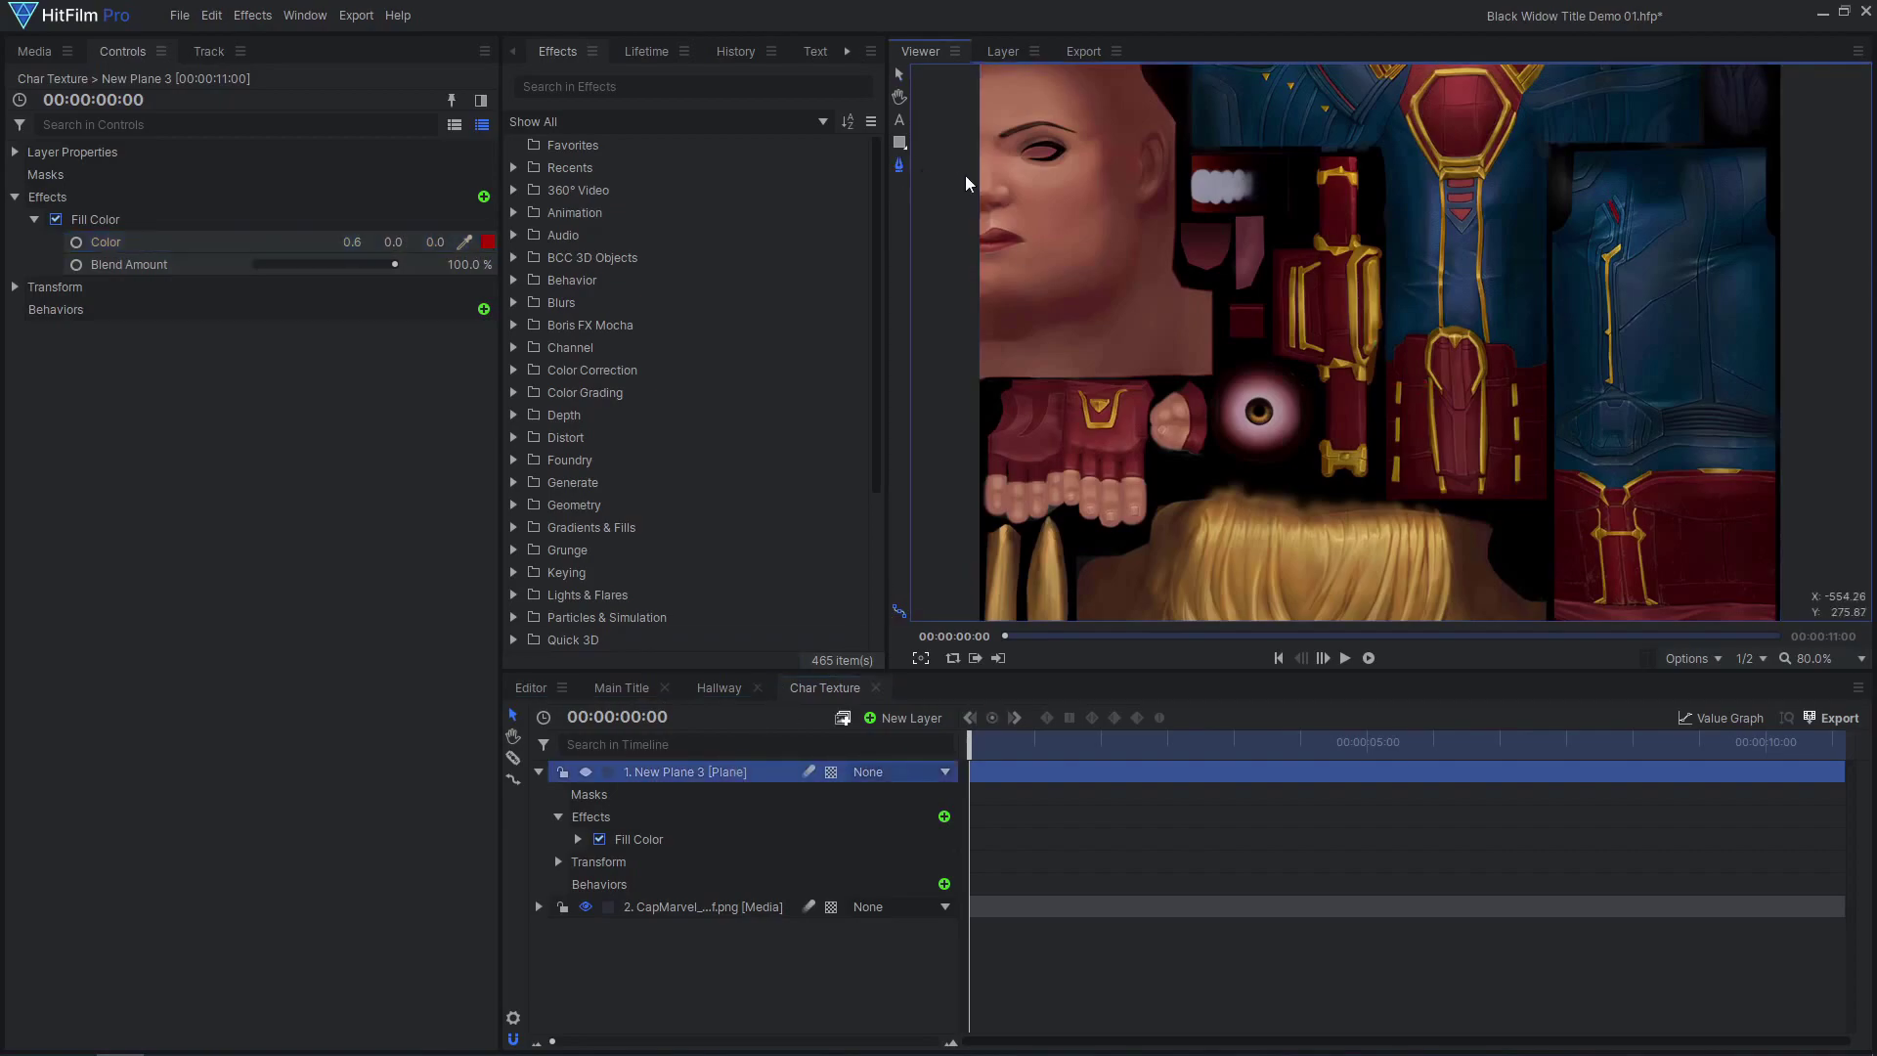
click(1317, 147)
click(1298, 97)
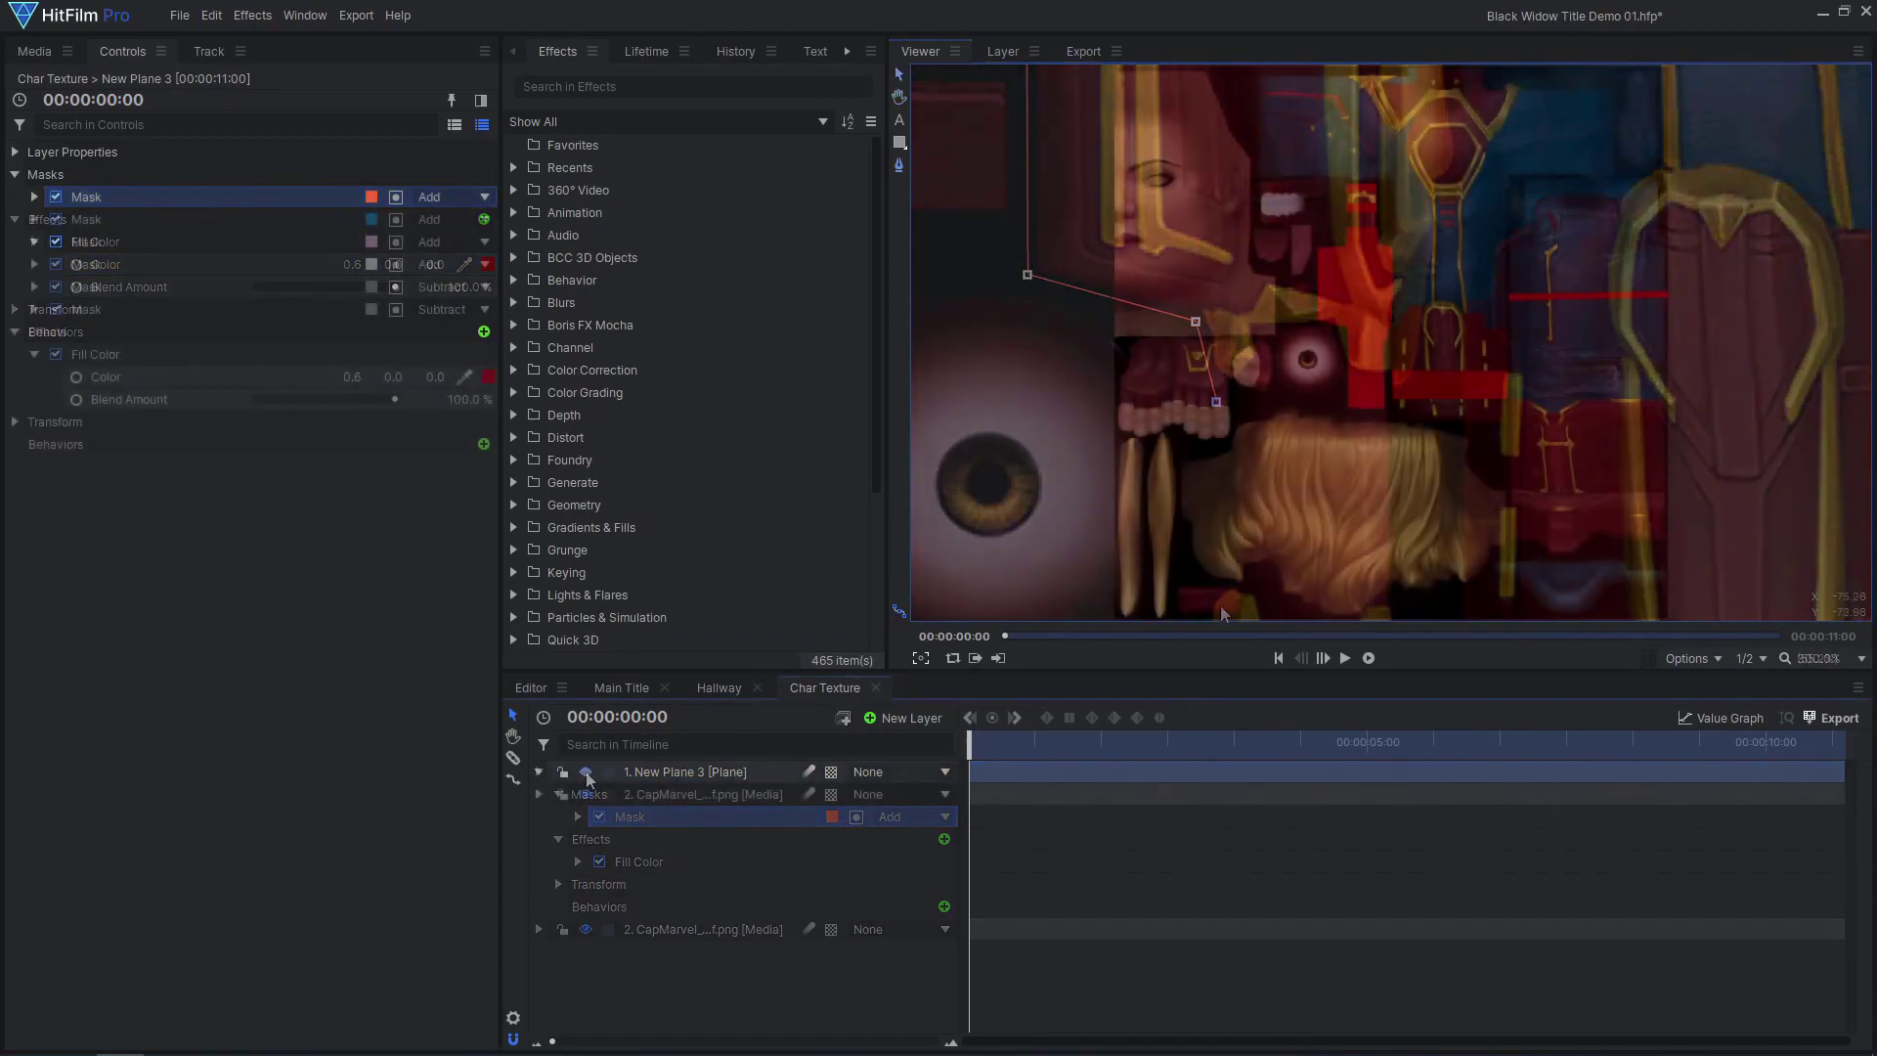
click(586, 772)
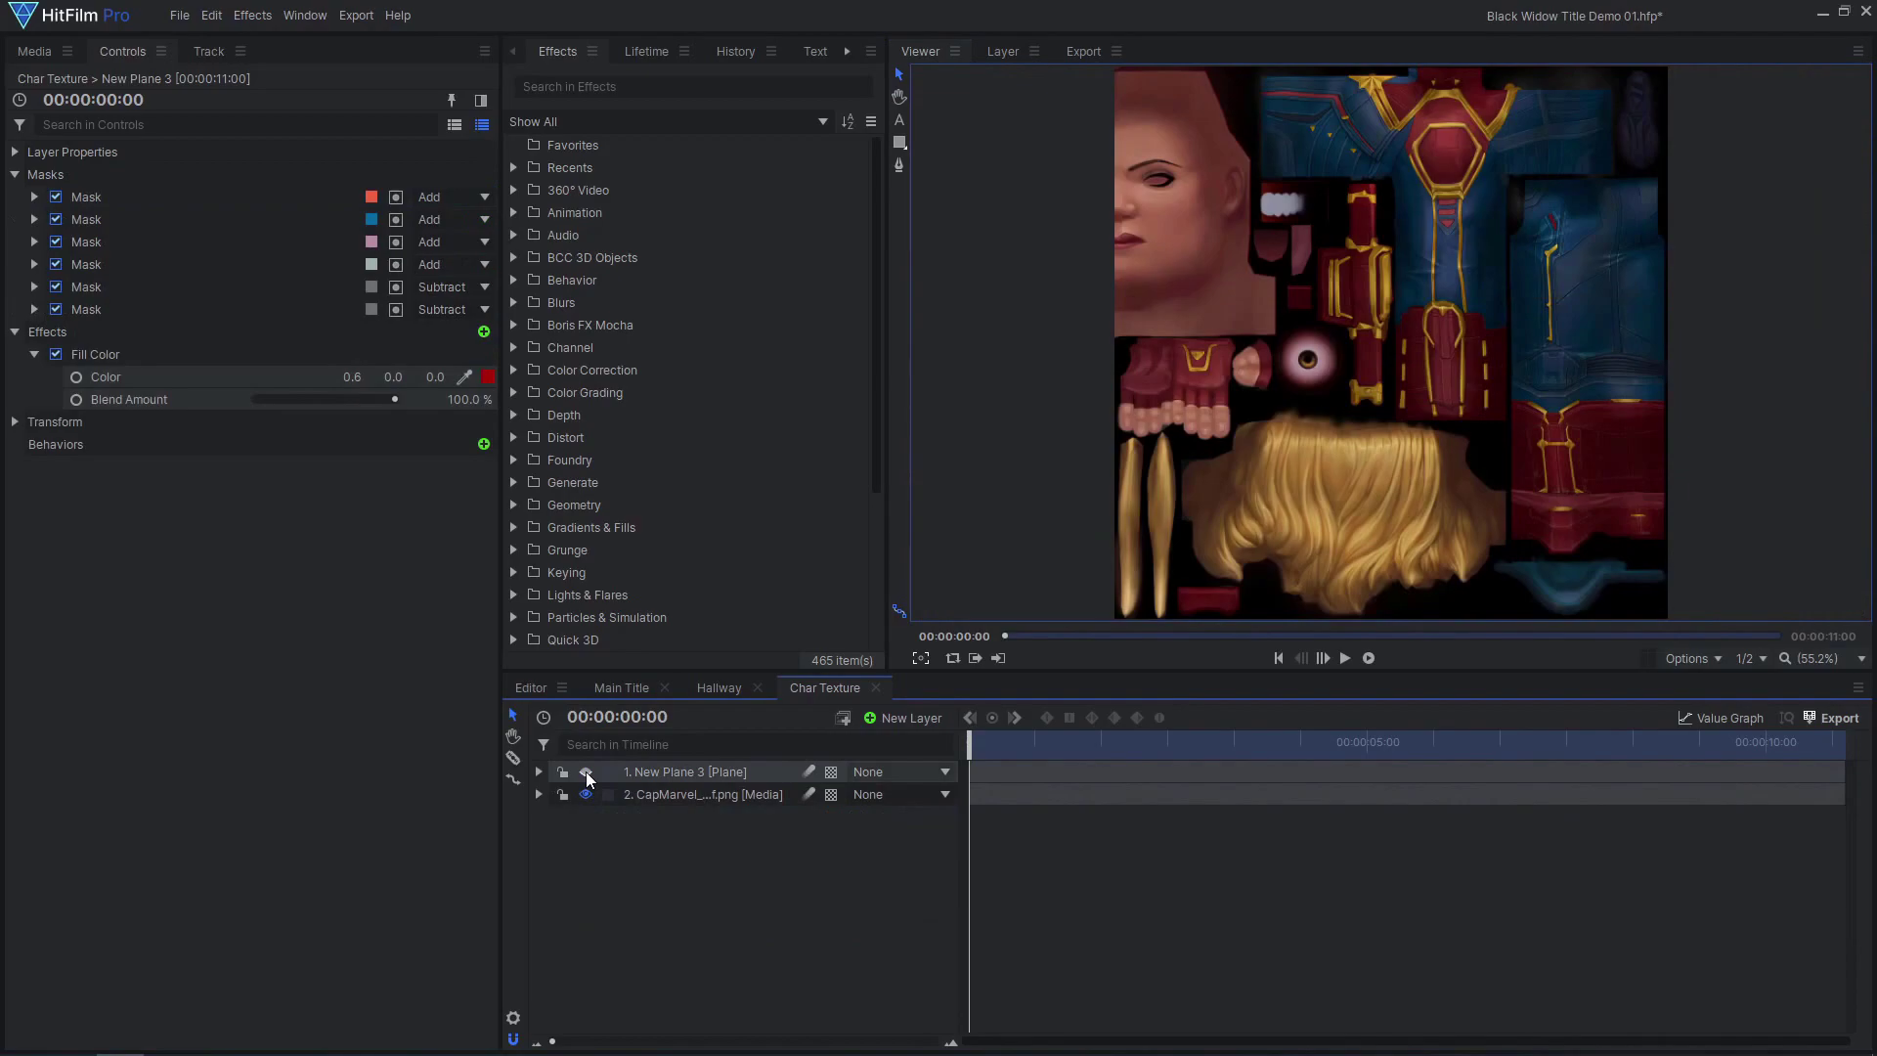
click(586, 772)
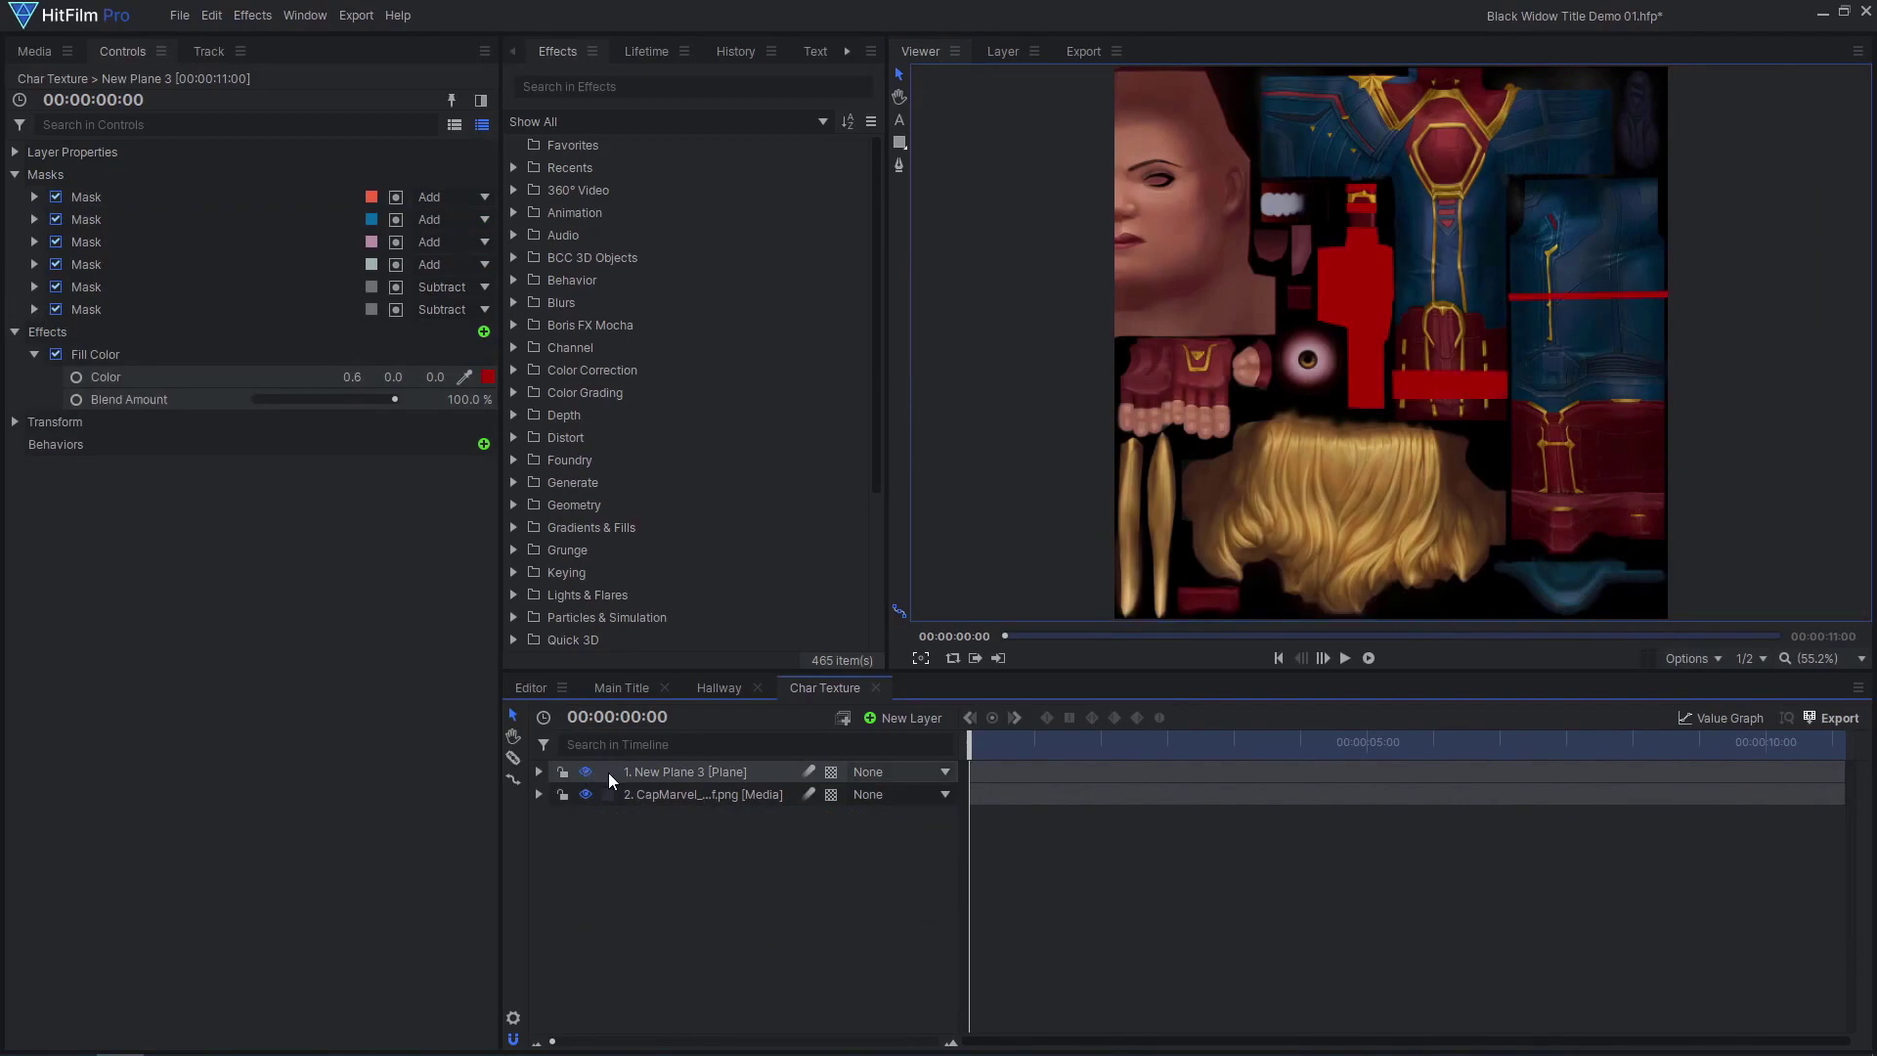
click(28, 51)
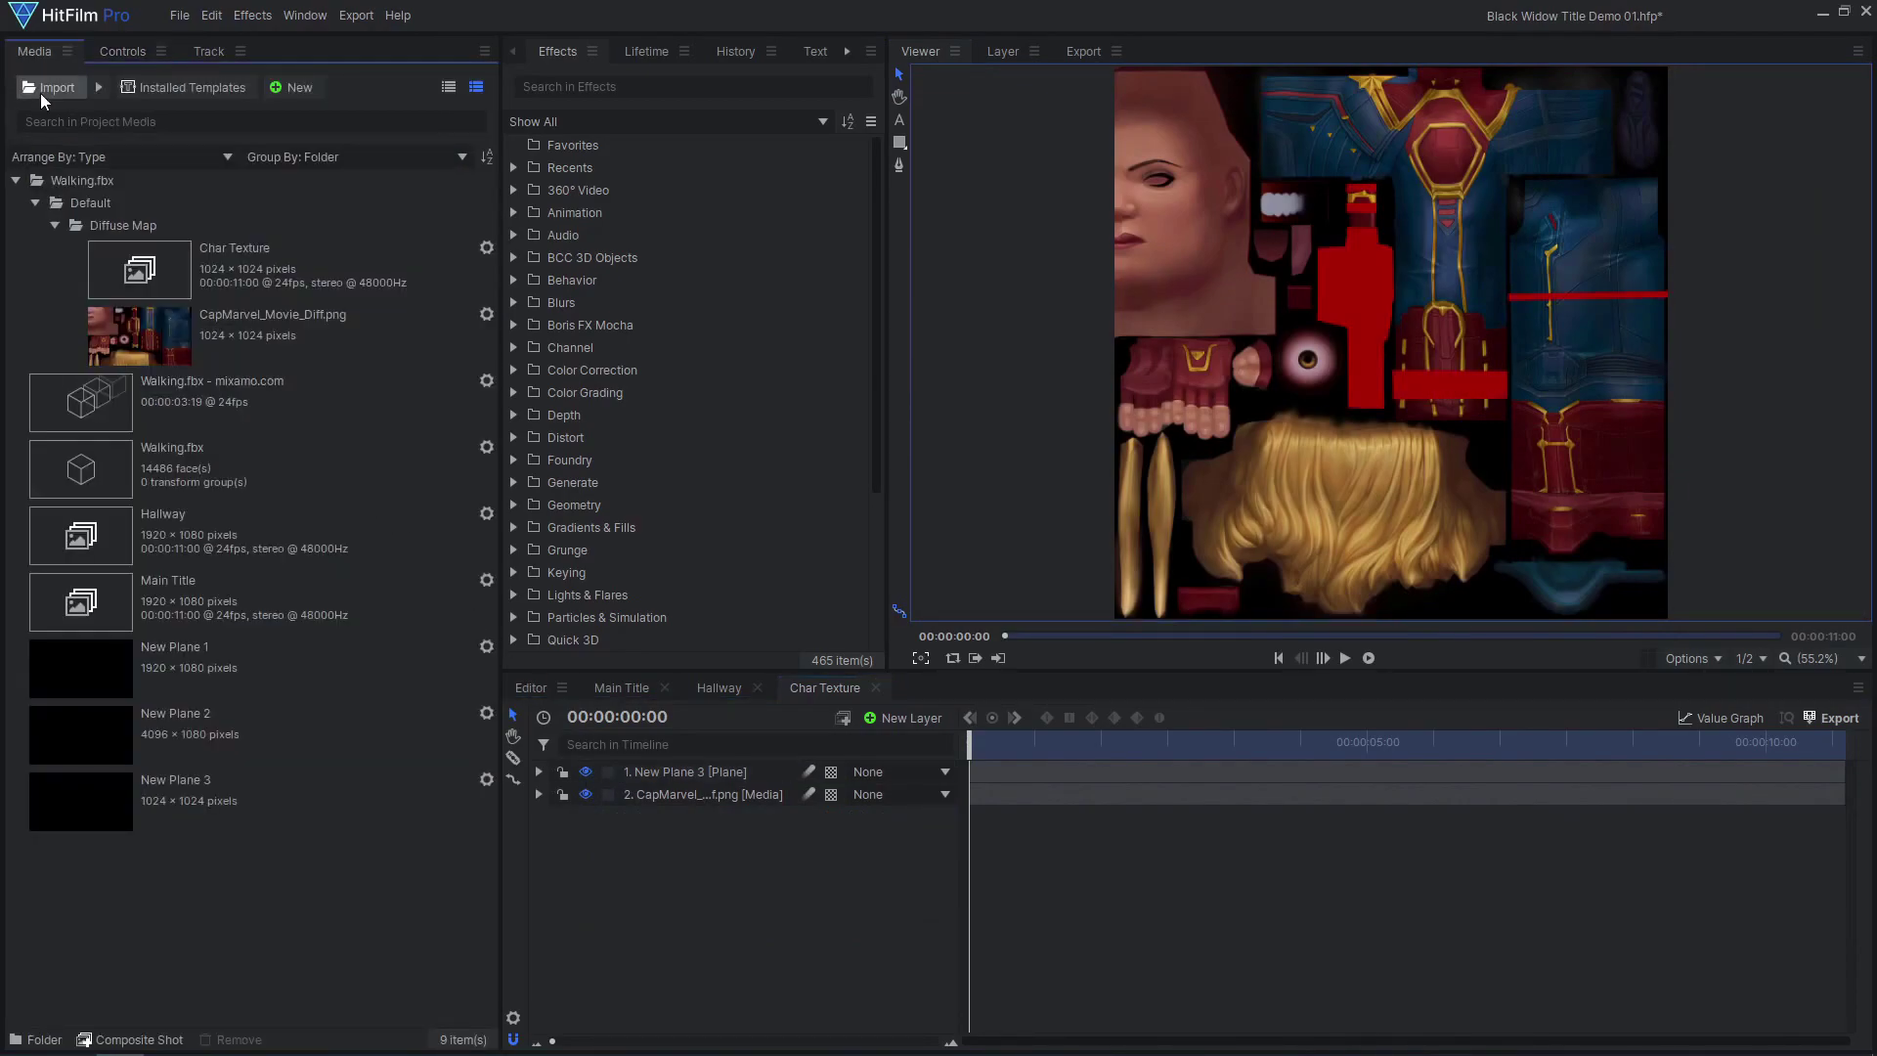
drag(235, 788, 661, 788)
Add the Char Texture composite to the Hallway timeline and hide it.
click(718, 688)
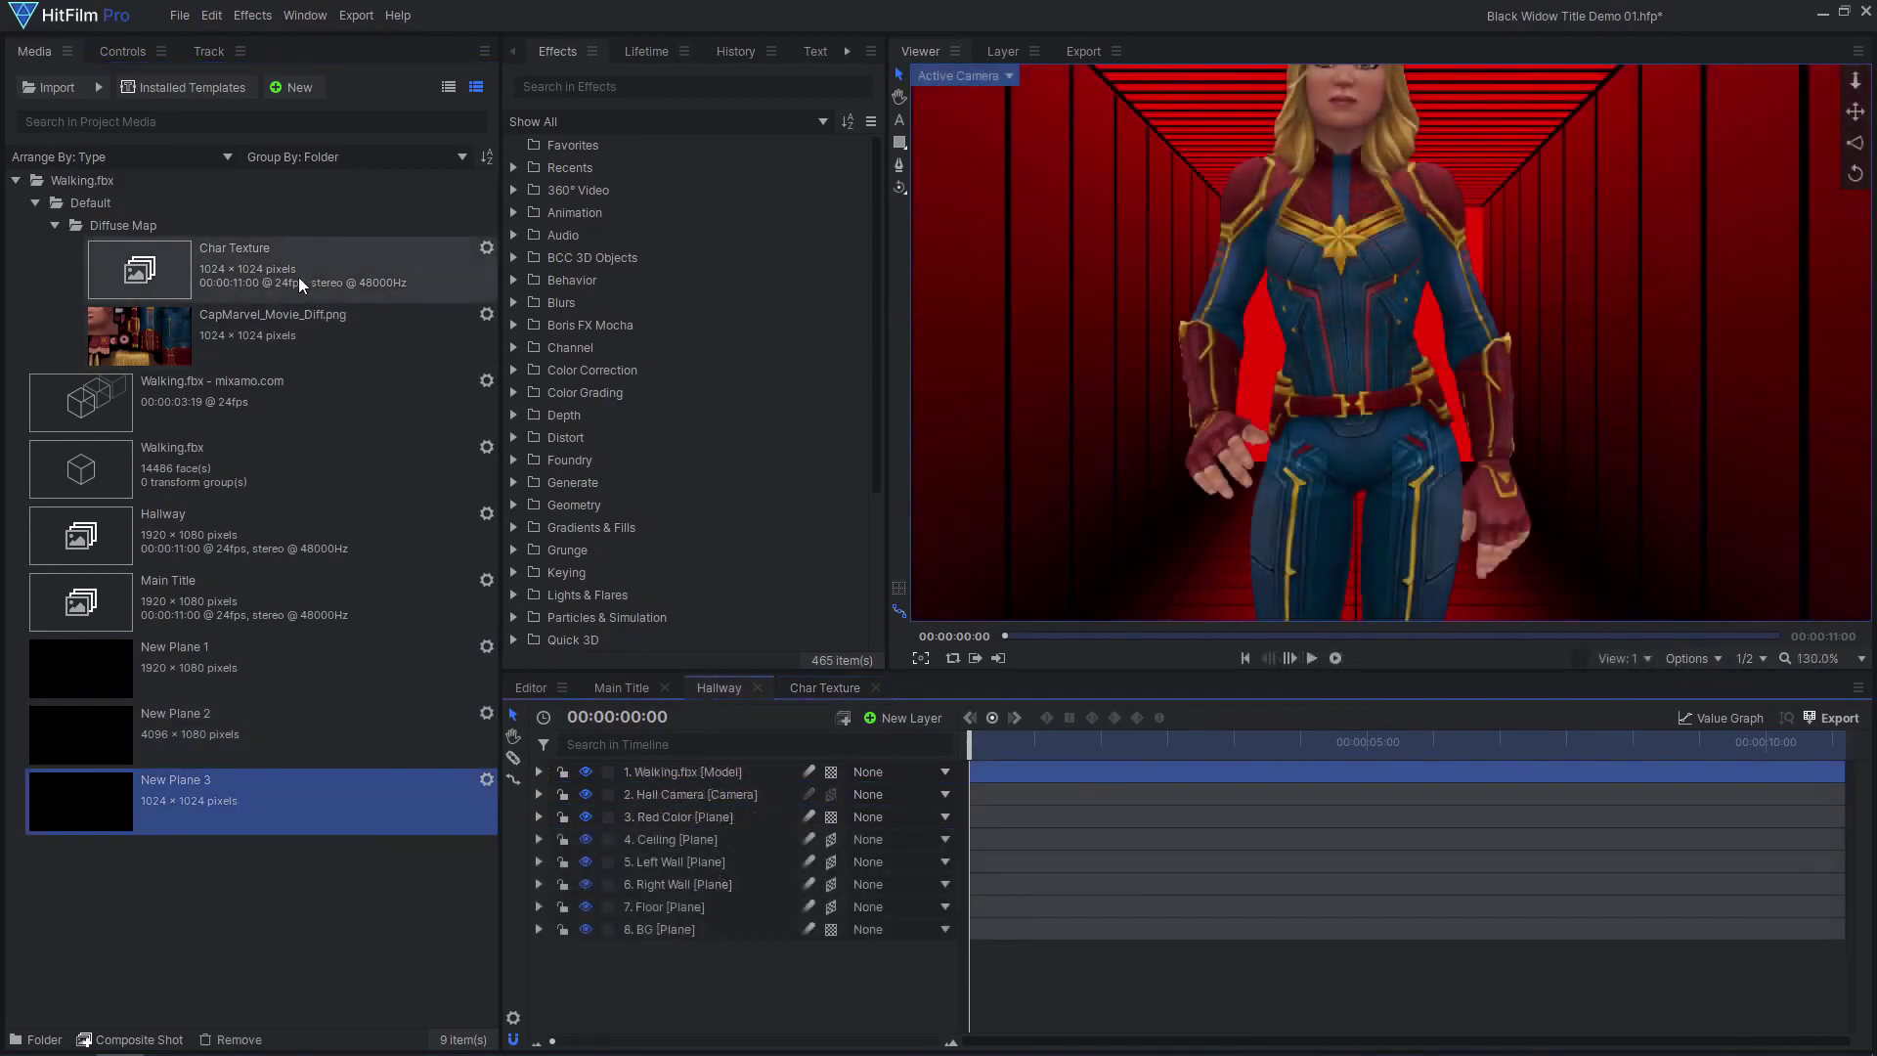
drag(299, 284, 628, 951)
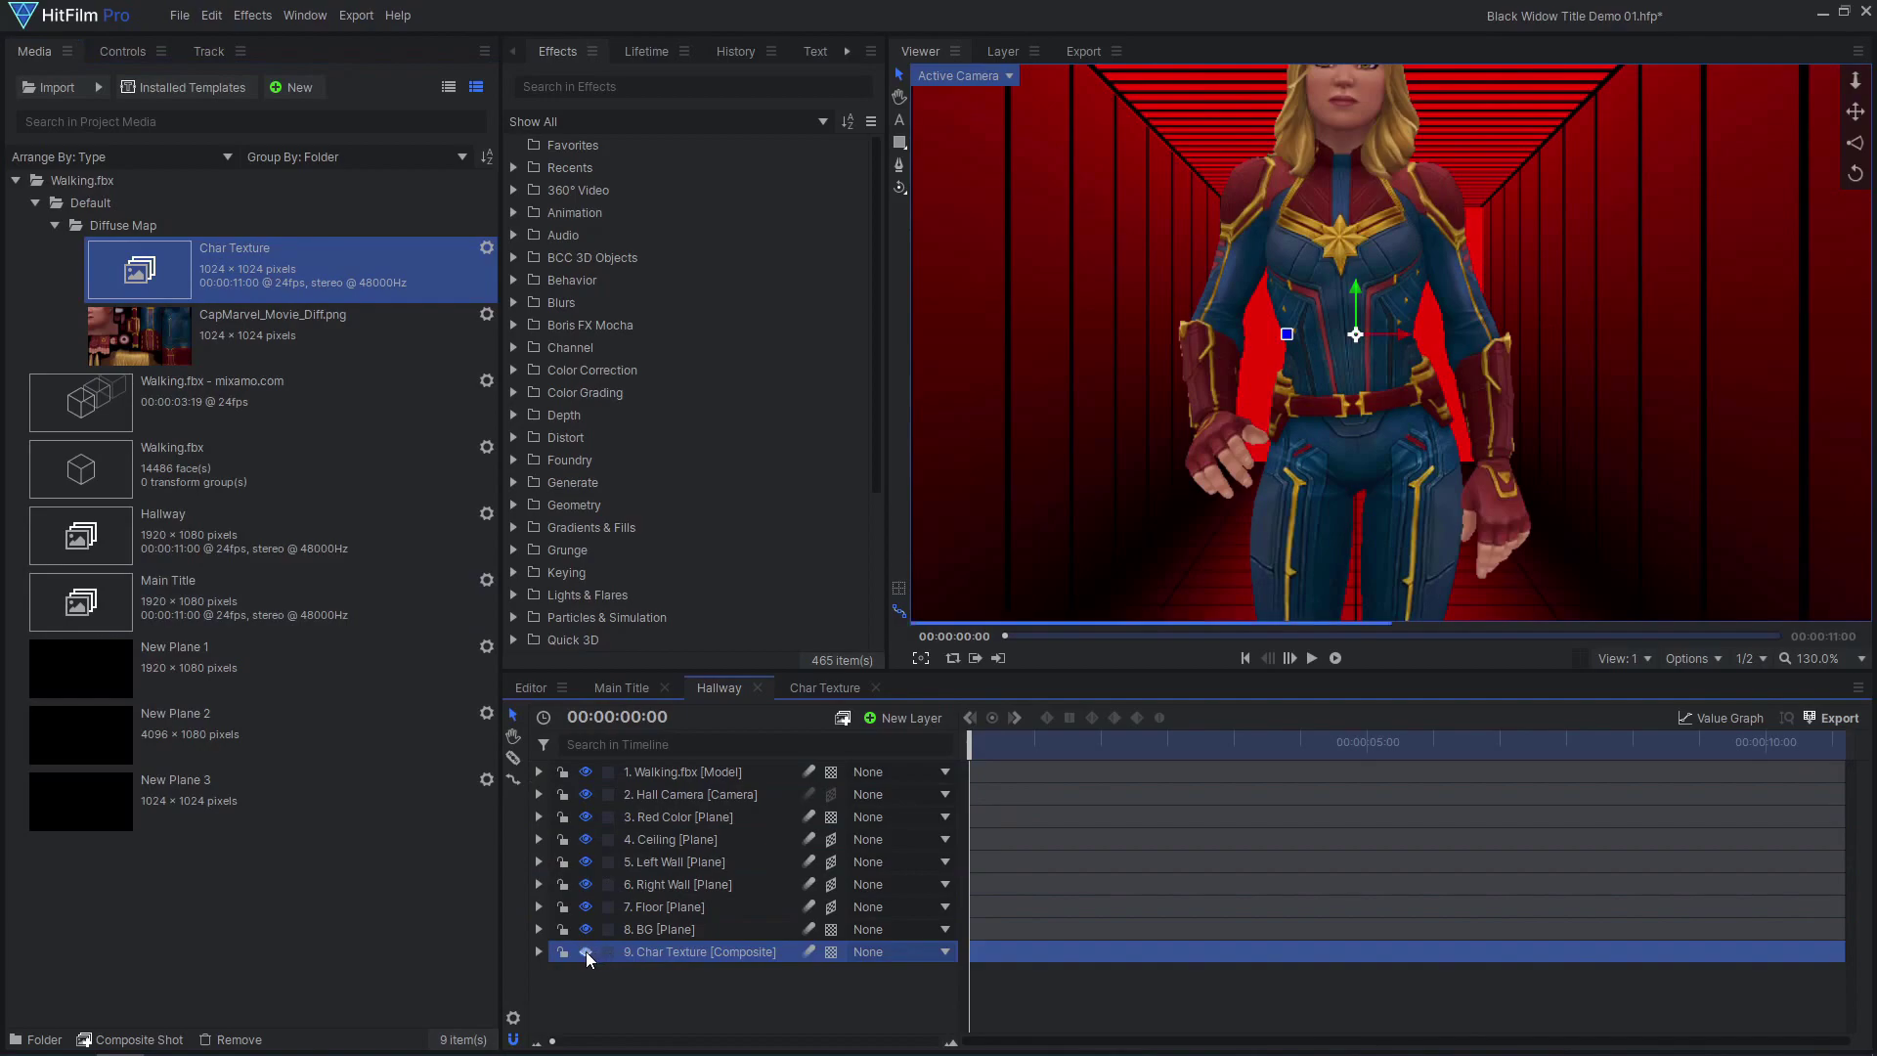
click(584, 952)
Set Walking.fbx's Default material Diffuse Map Source to Use Layer with Char Texture.
click(115, 612)
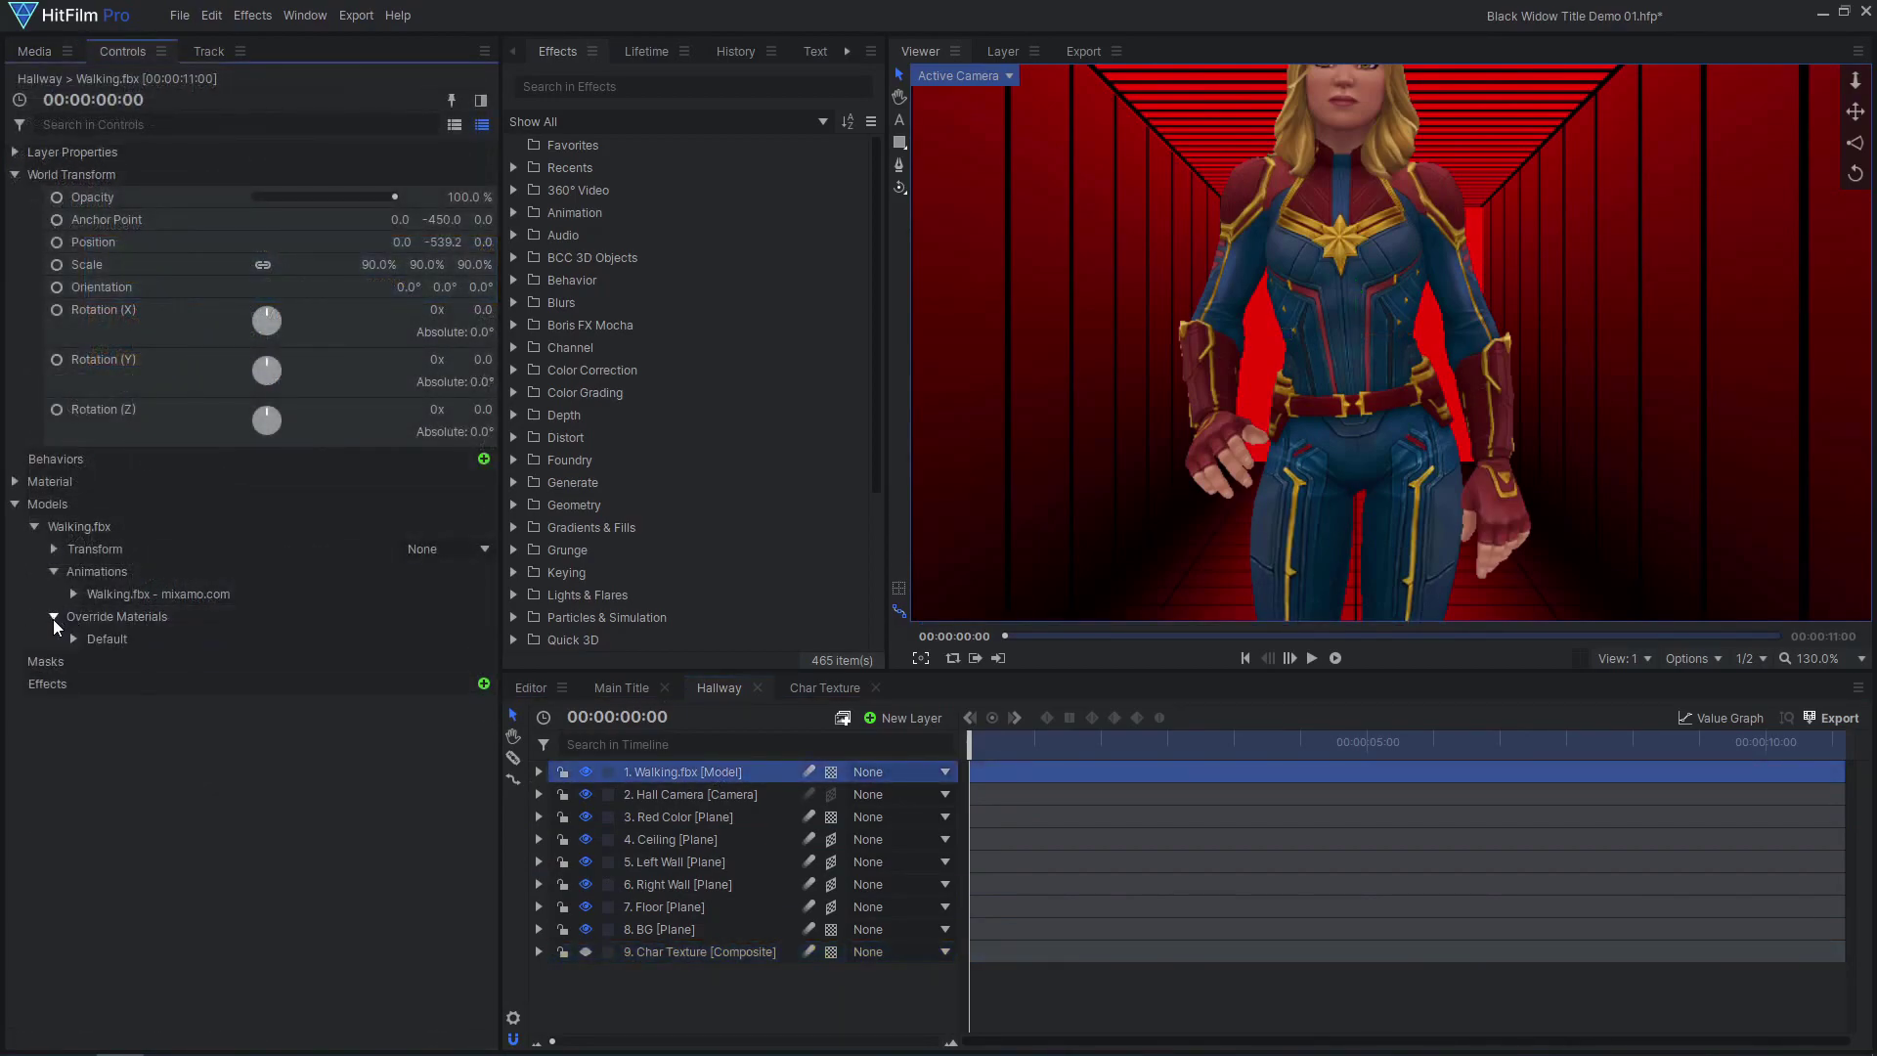
click(73, 638)
click(321, 660)
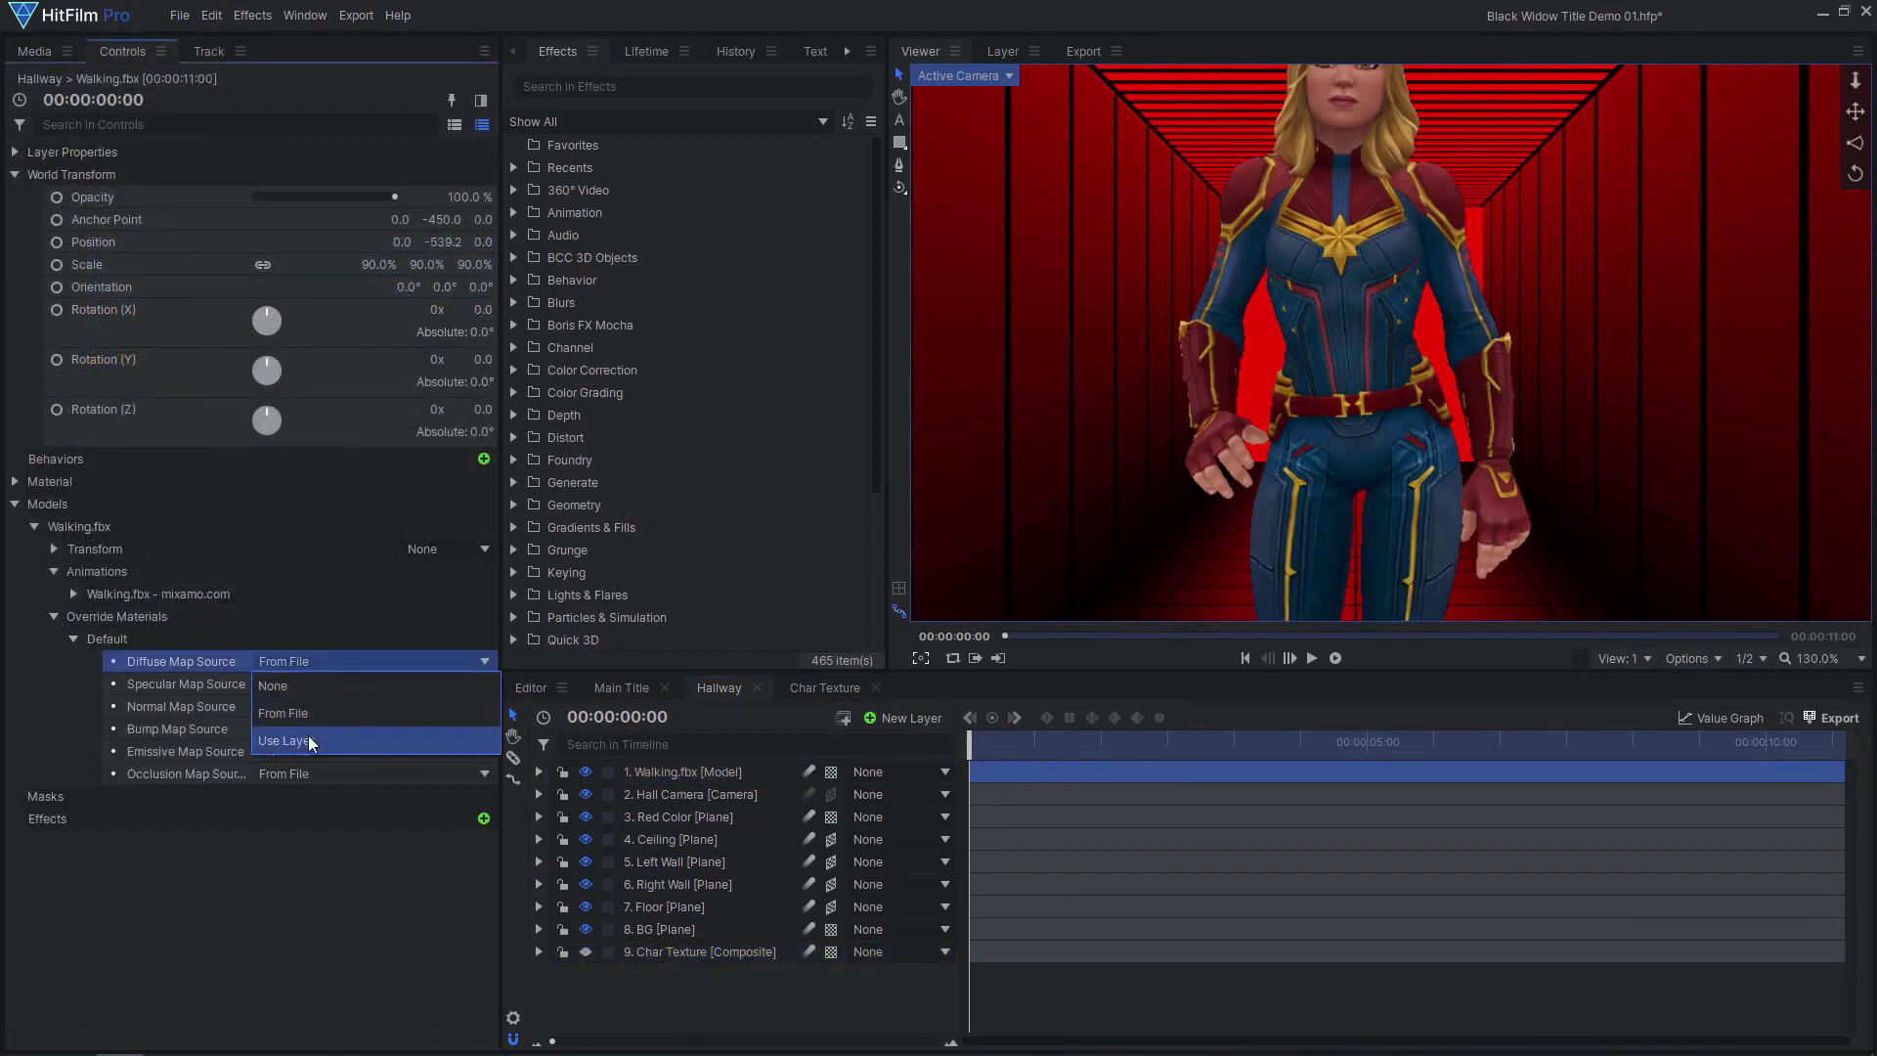
click(308, 740)
click(325, 684)
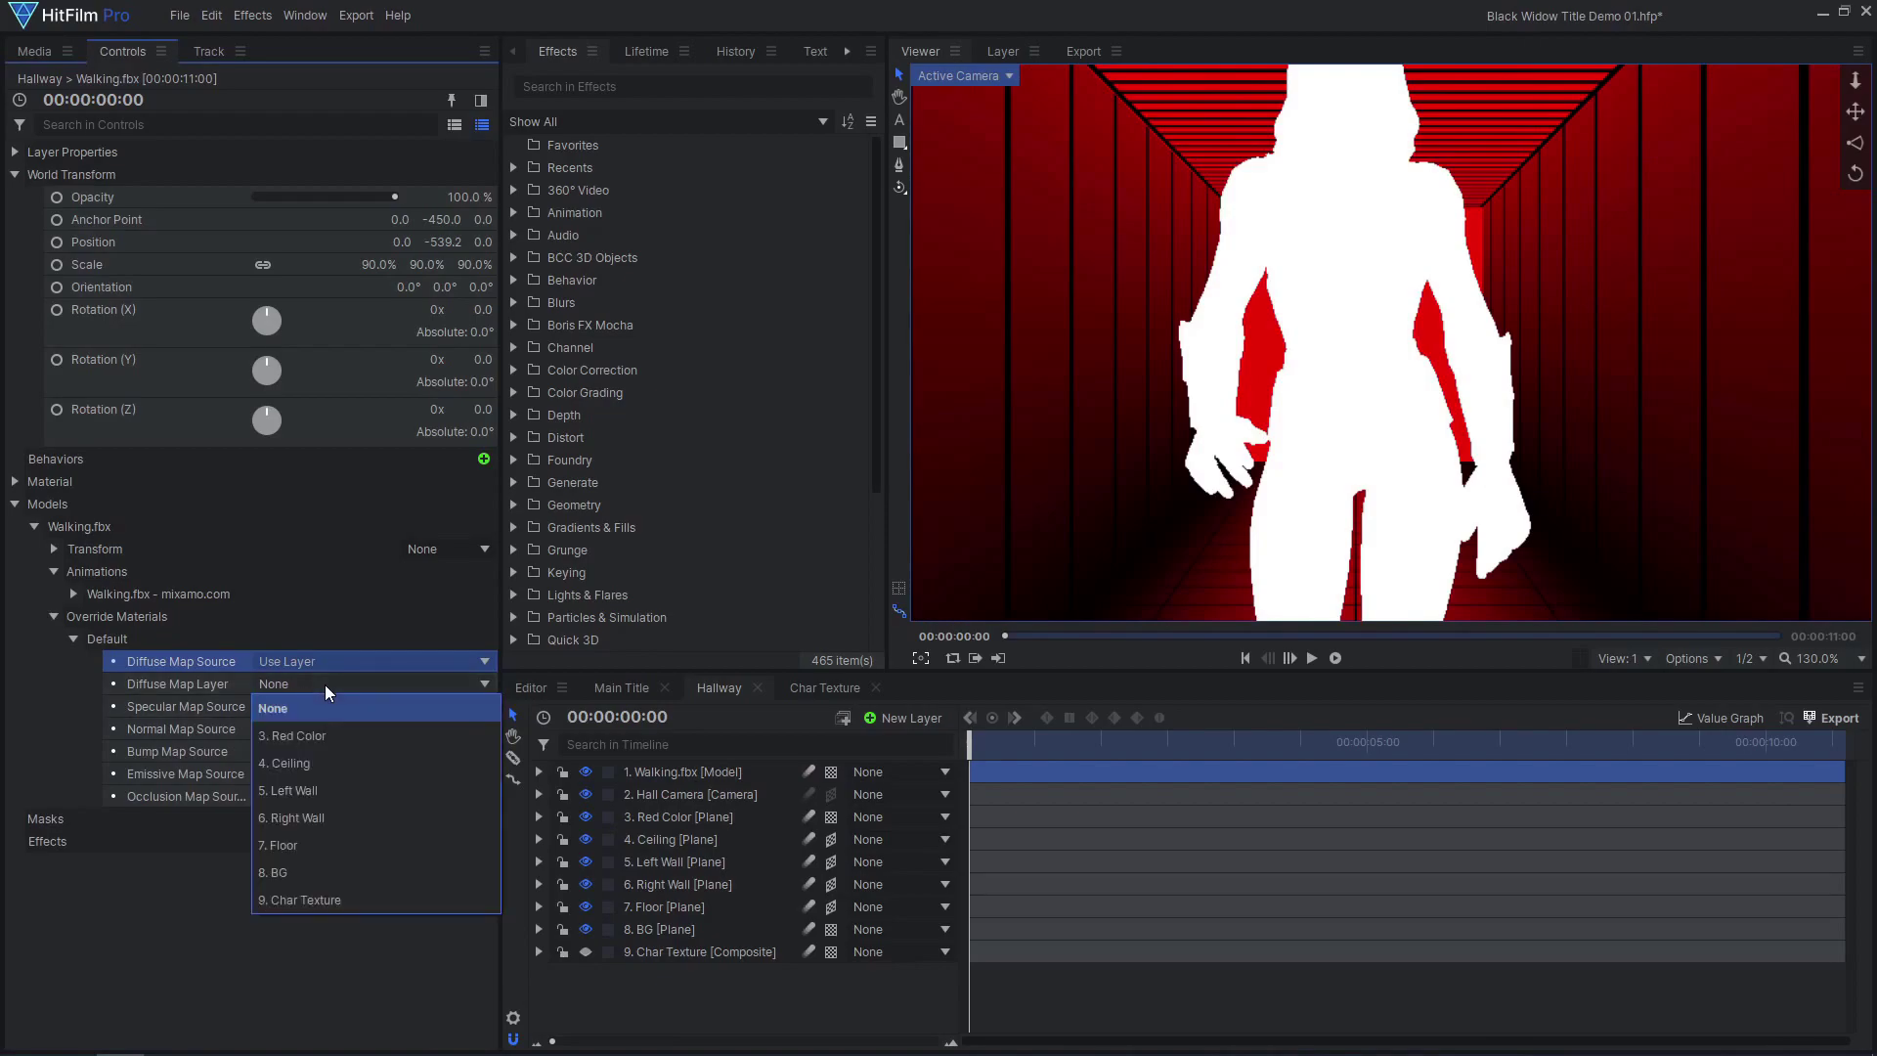
click(332, 899)
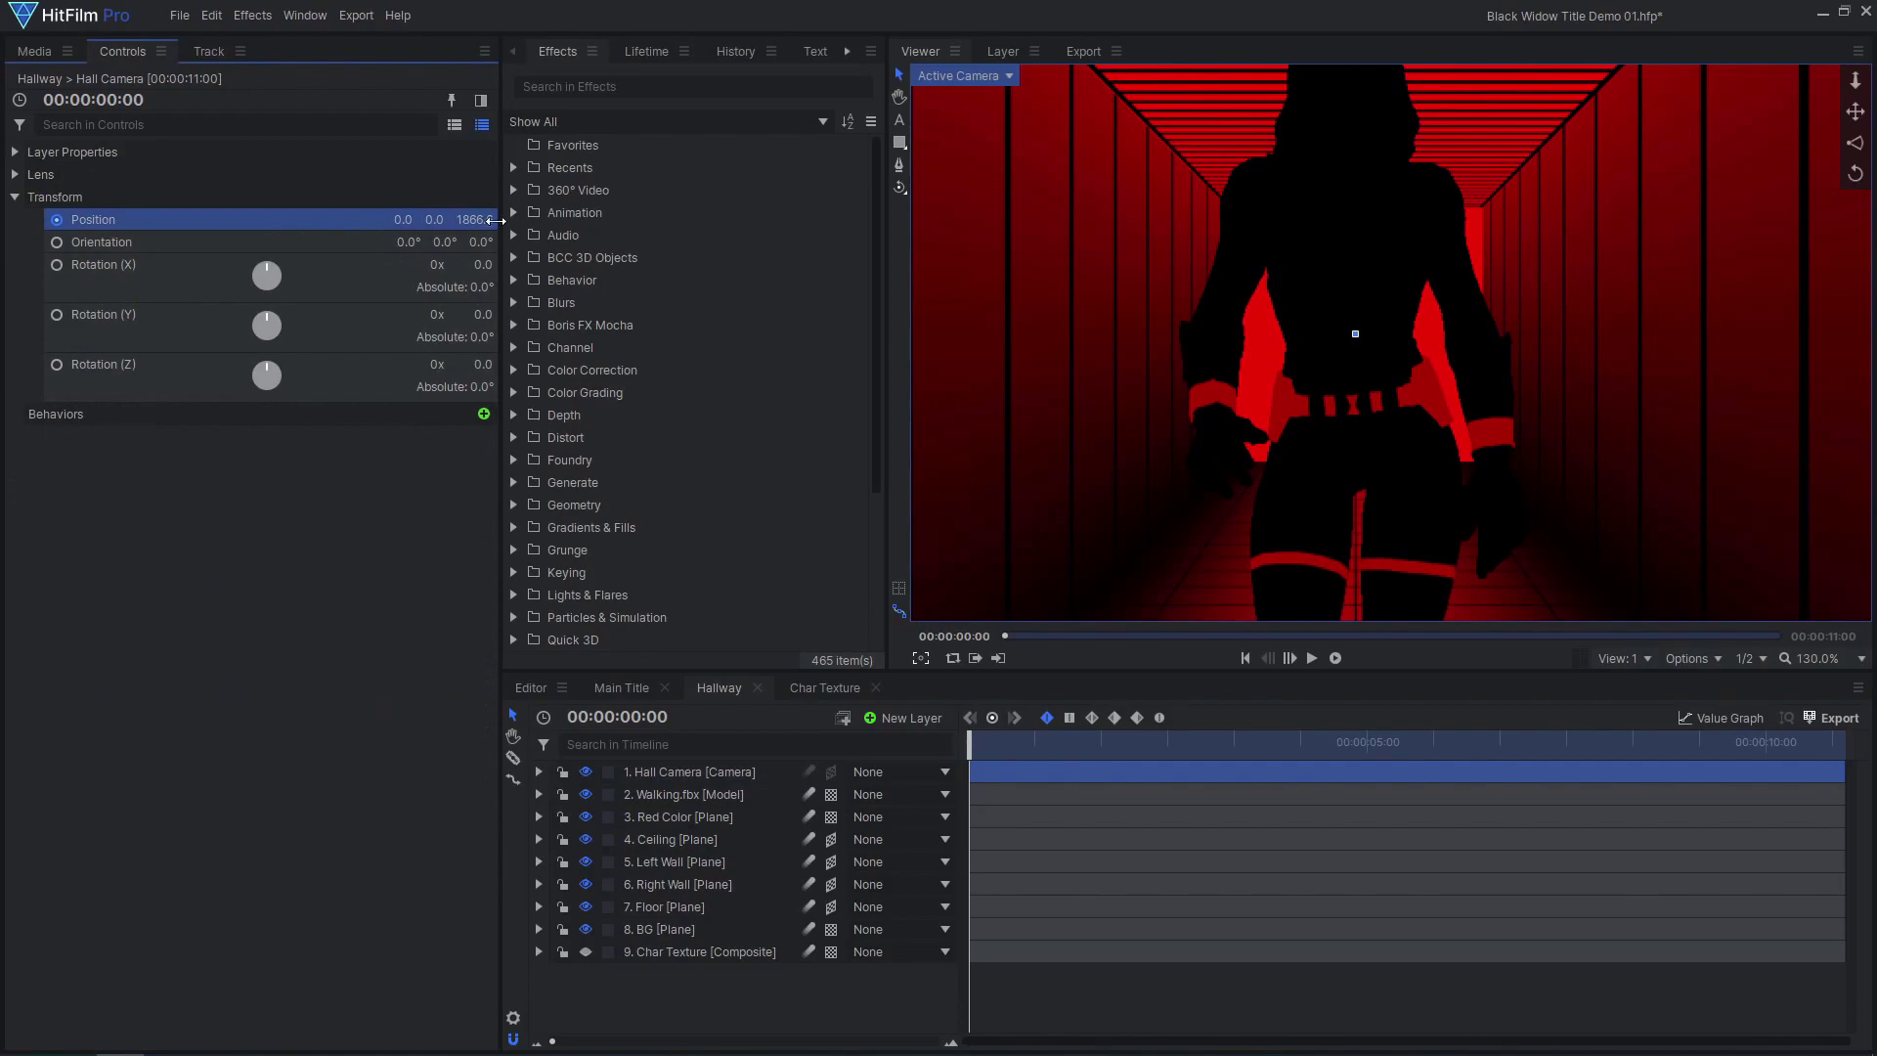
Scrub Hall Camera Position Y and Z to pull it back, then preview the hallway from the start.
mouse_move(494, 220)
mouse_down()
mouse_move(430, 219)
mouse_move(481, 219)
mouse_up()
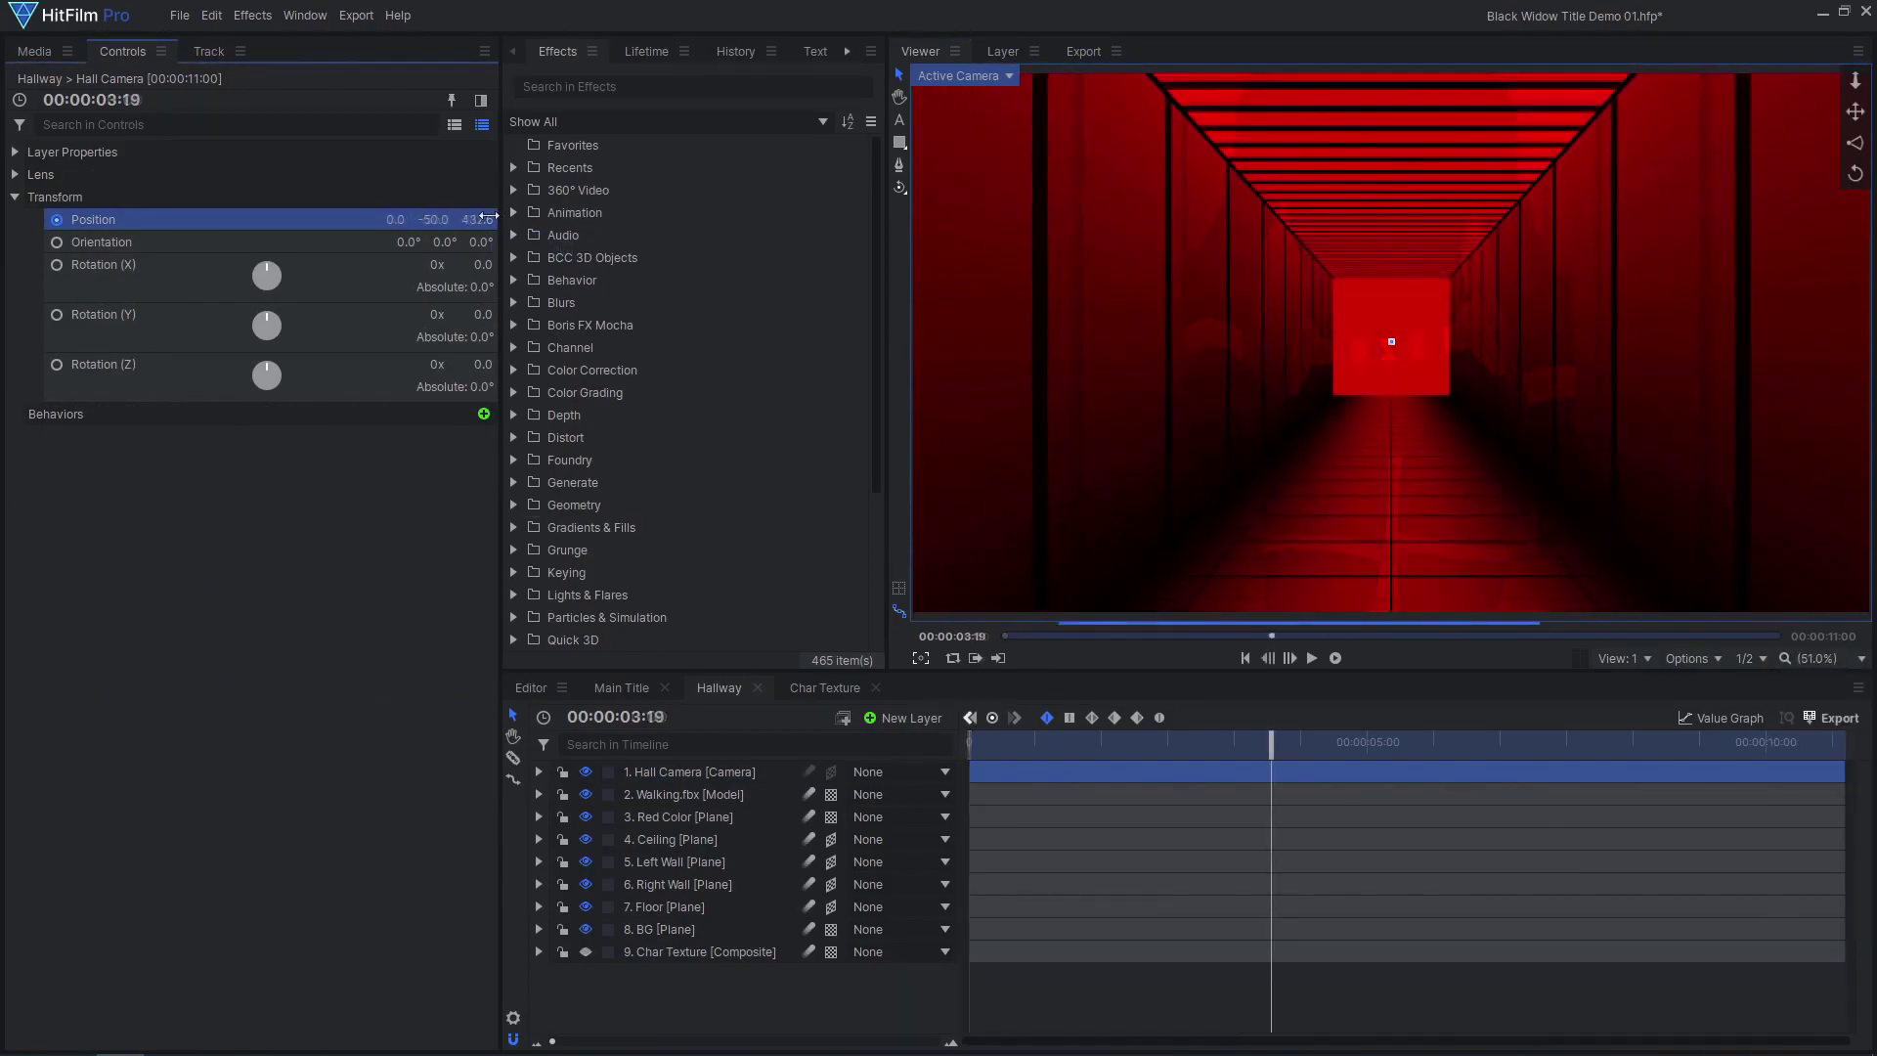
drag(489, 216, 471, 219)
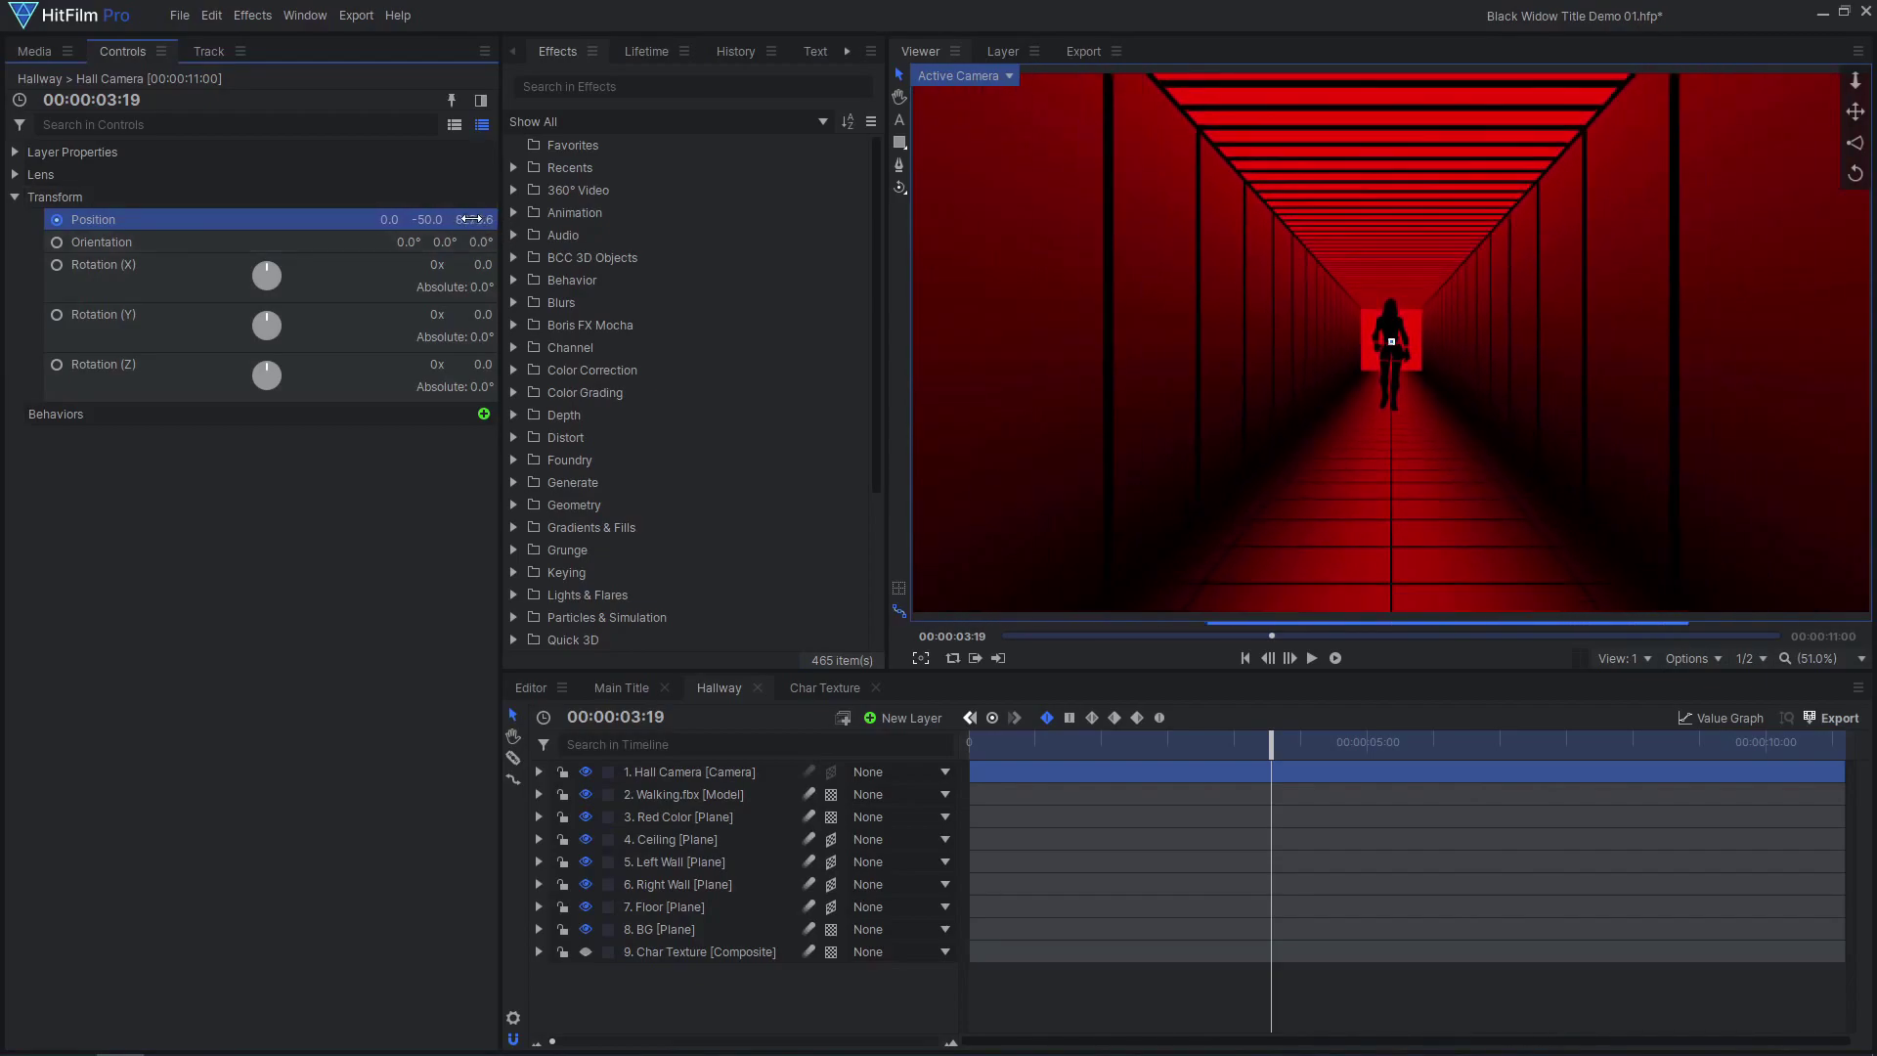
click(1245, 658)
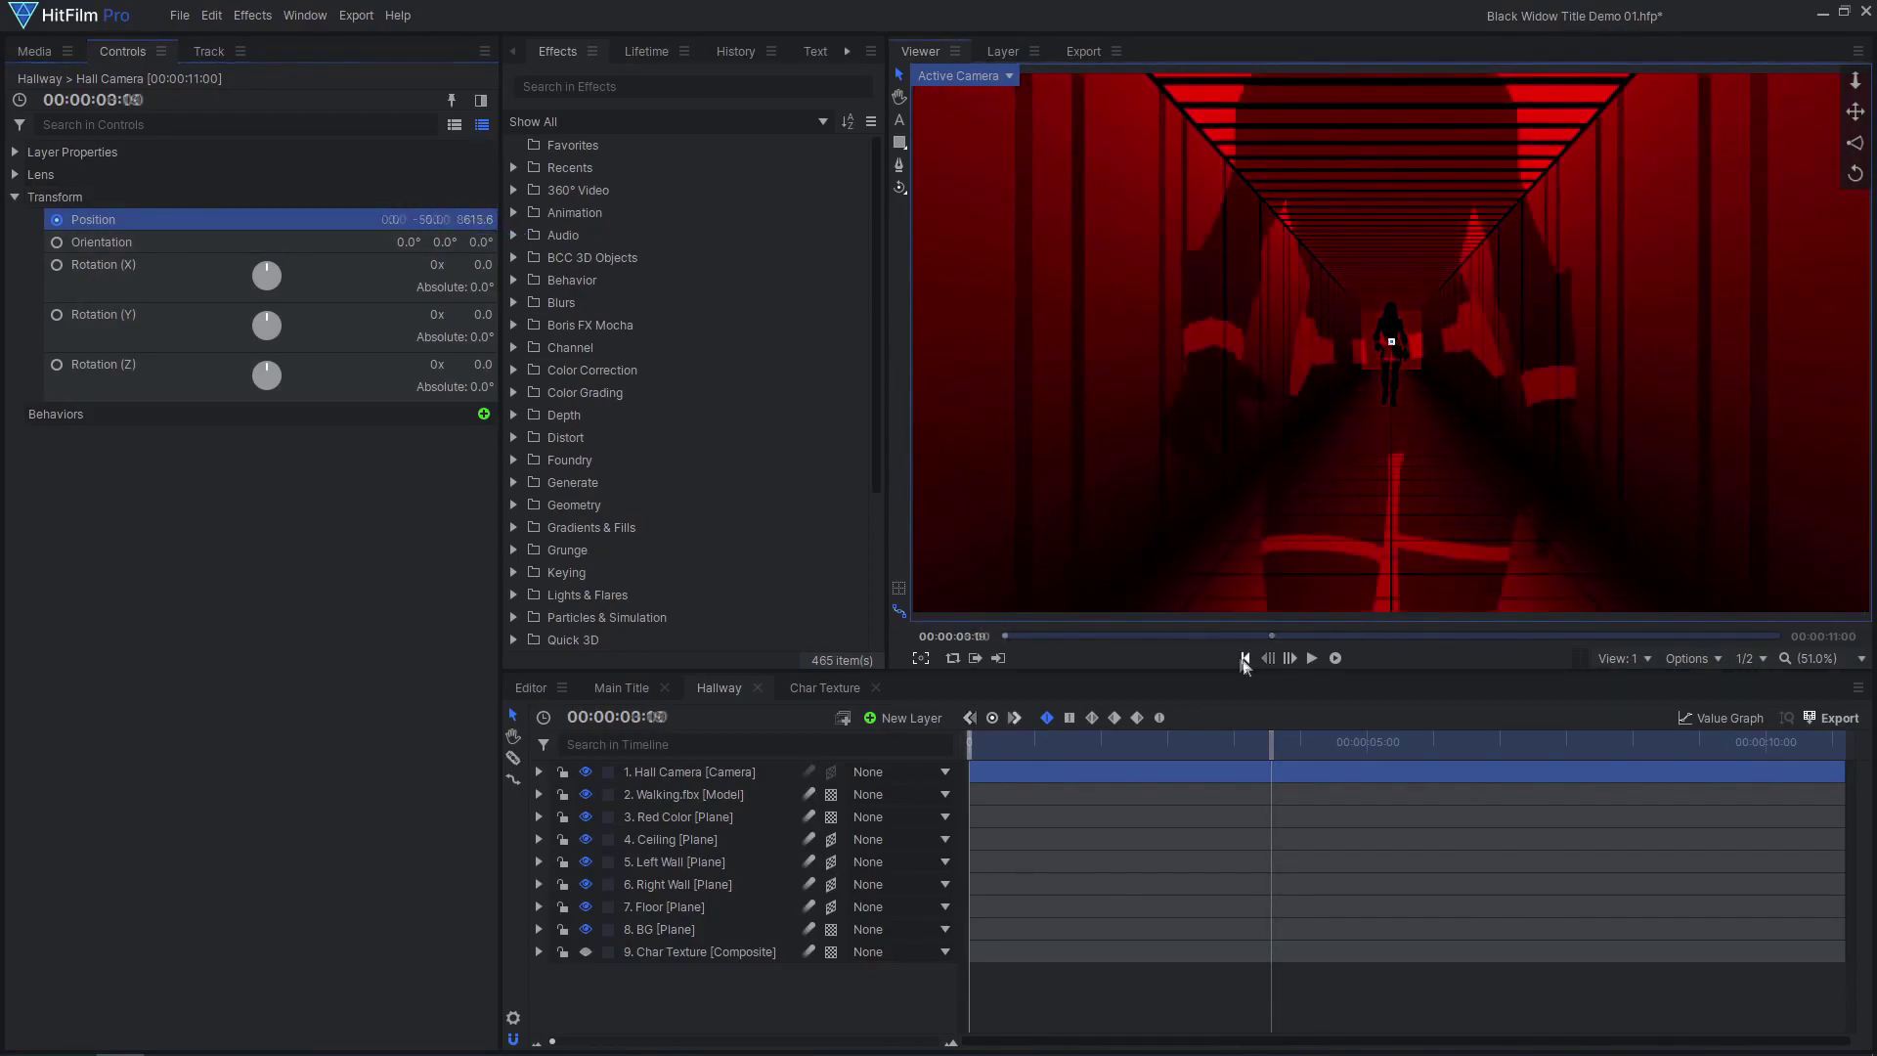
click(1311, 658)
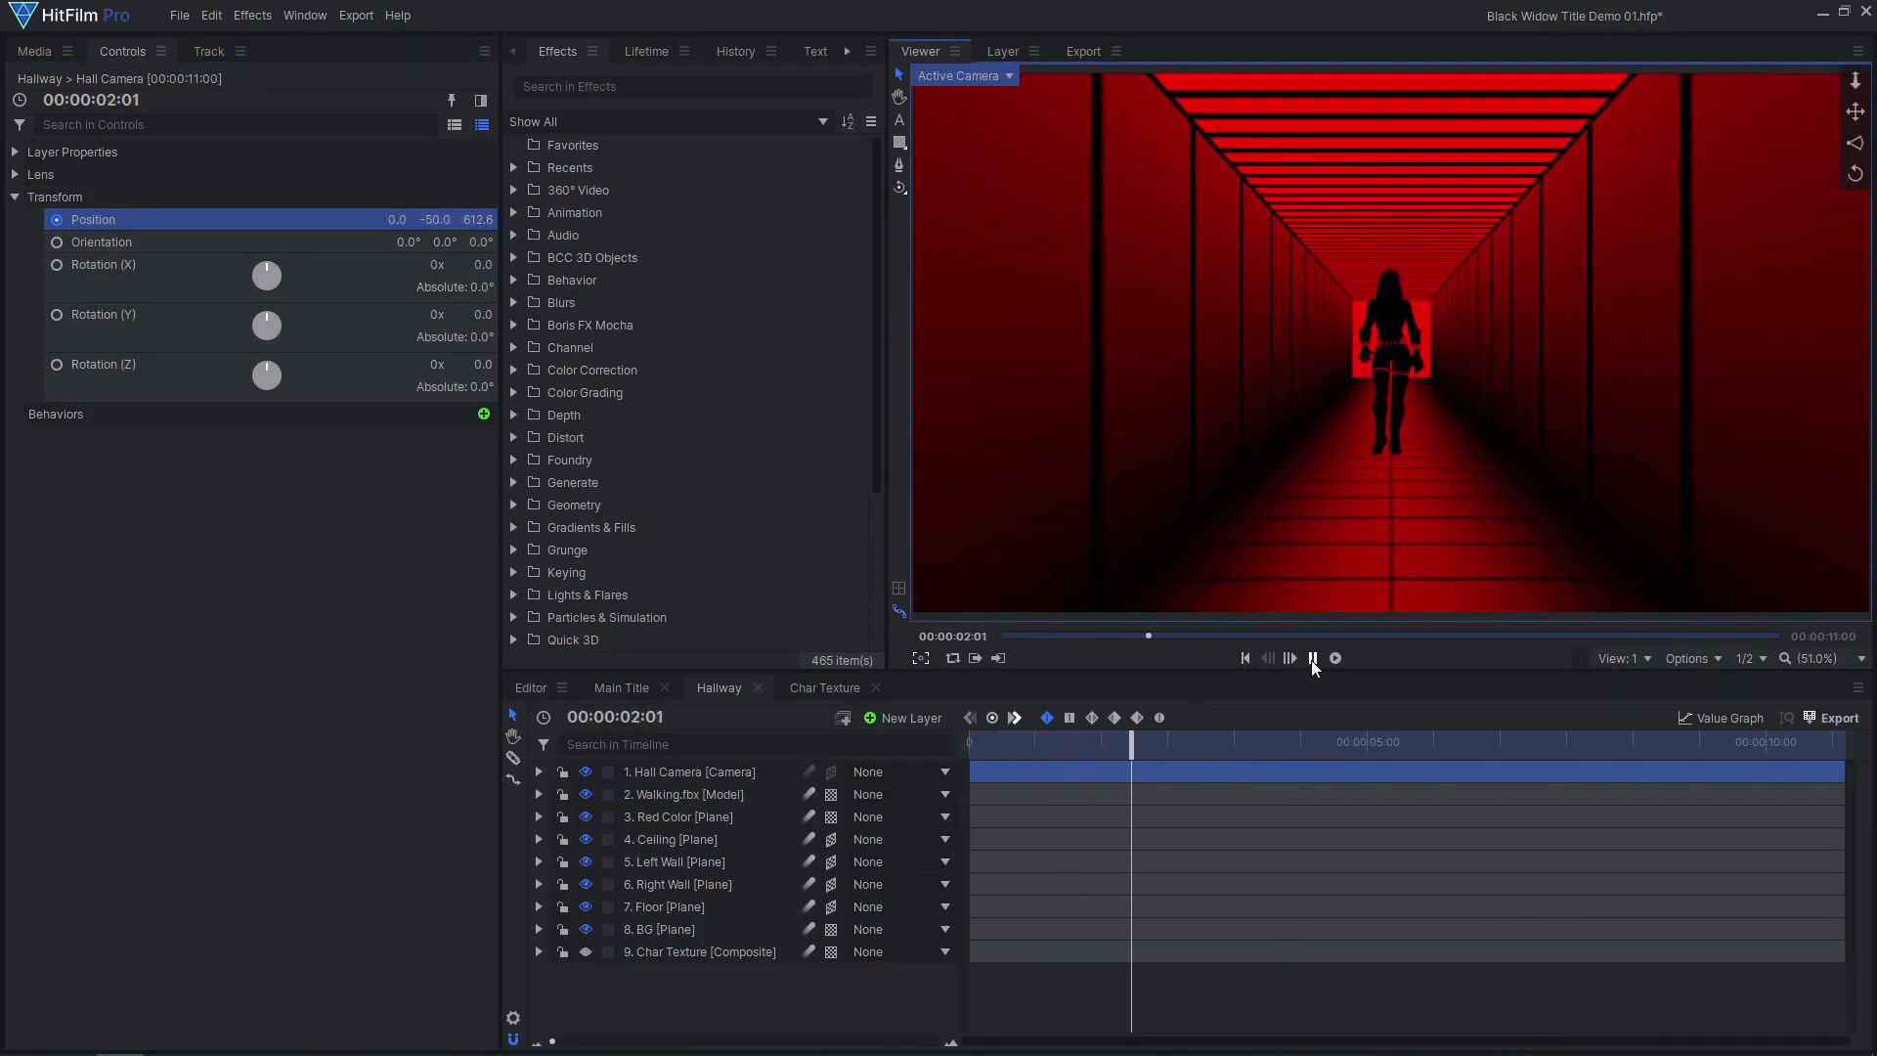
click(1311, 658)
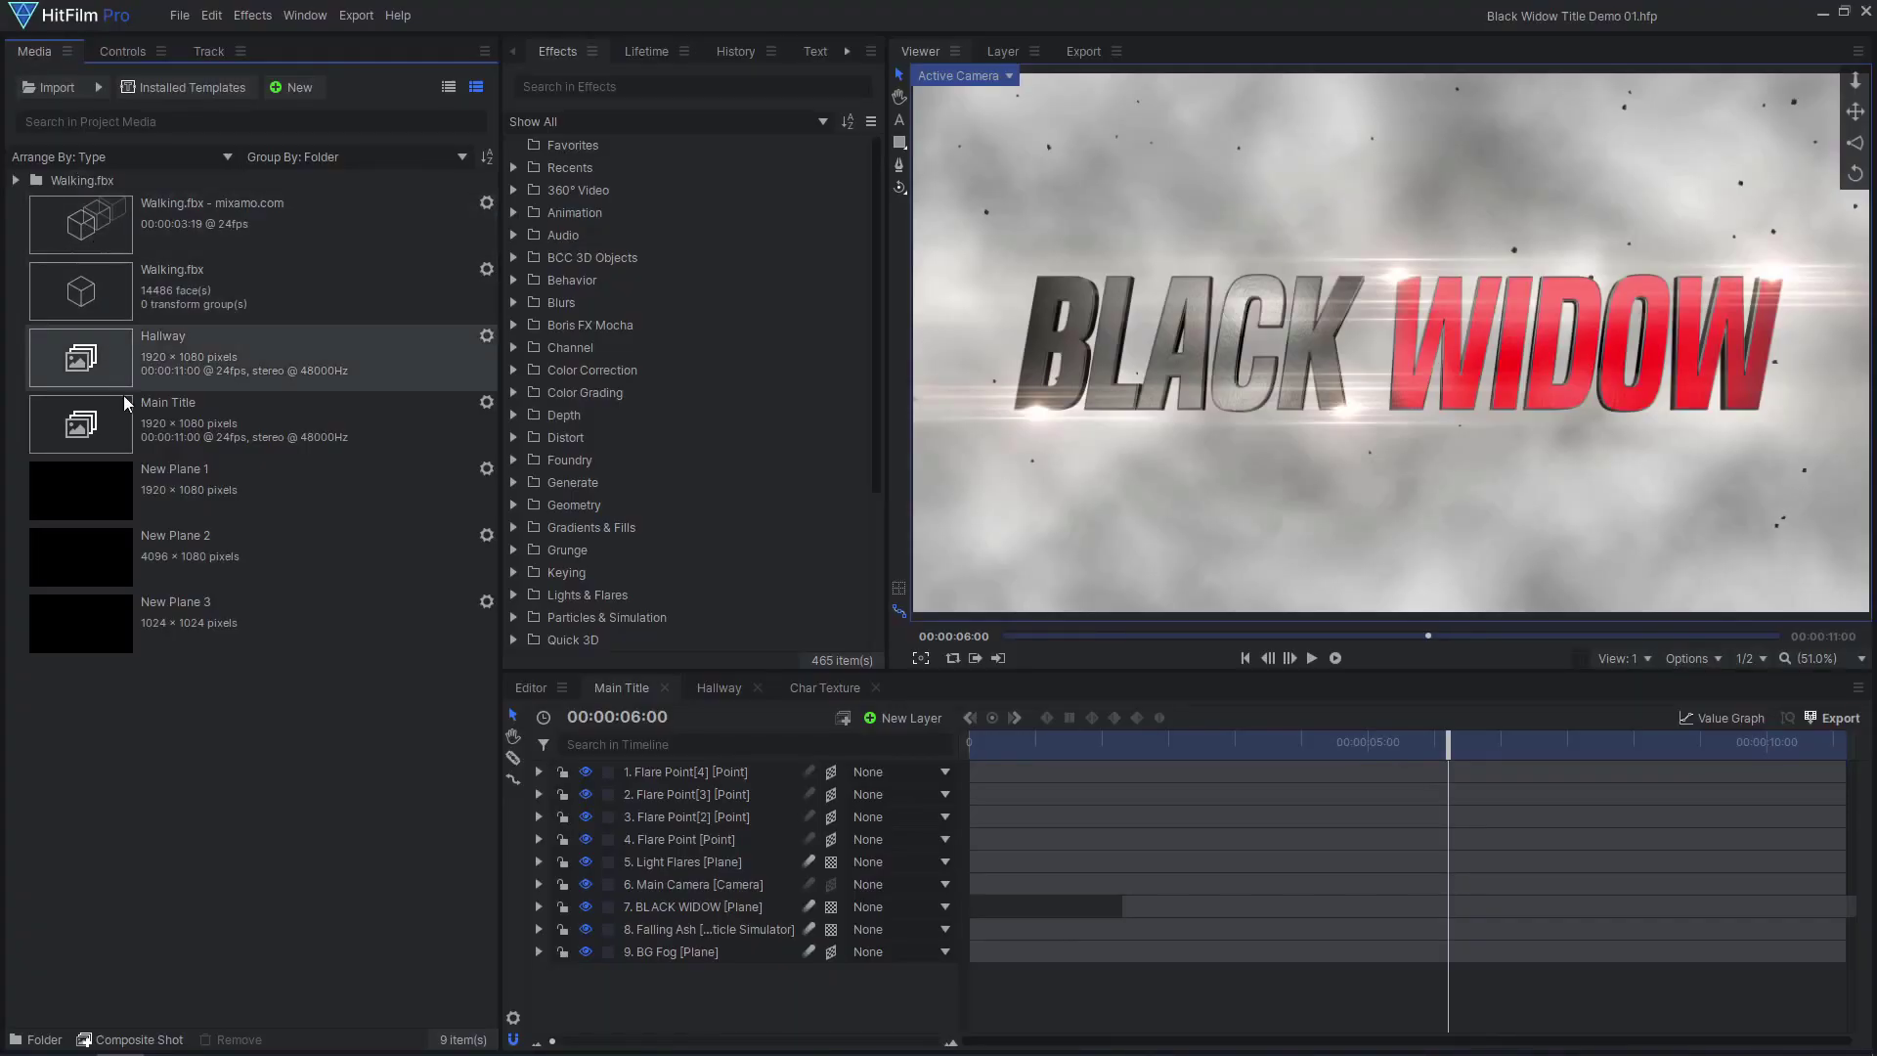
Add New Plane 3 to Main Title and draw a 3-point triangle Polygon Mask on it.
drag(196, 616, 721, 768)
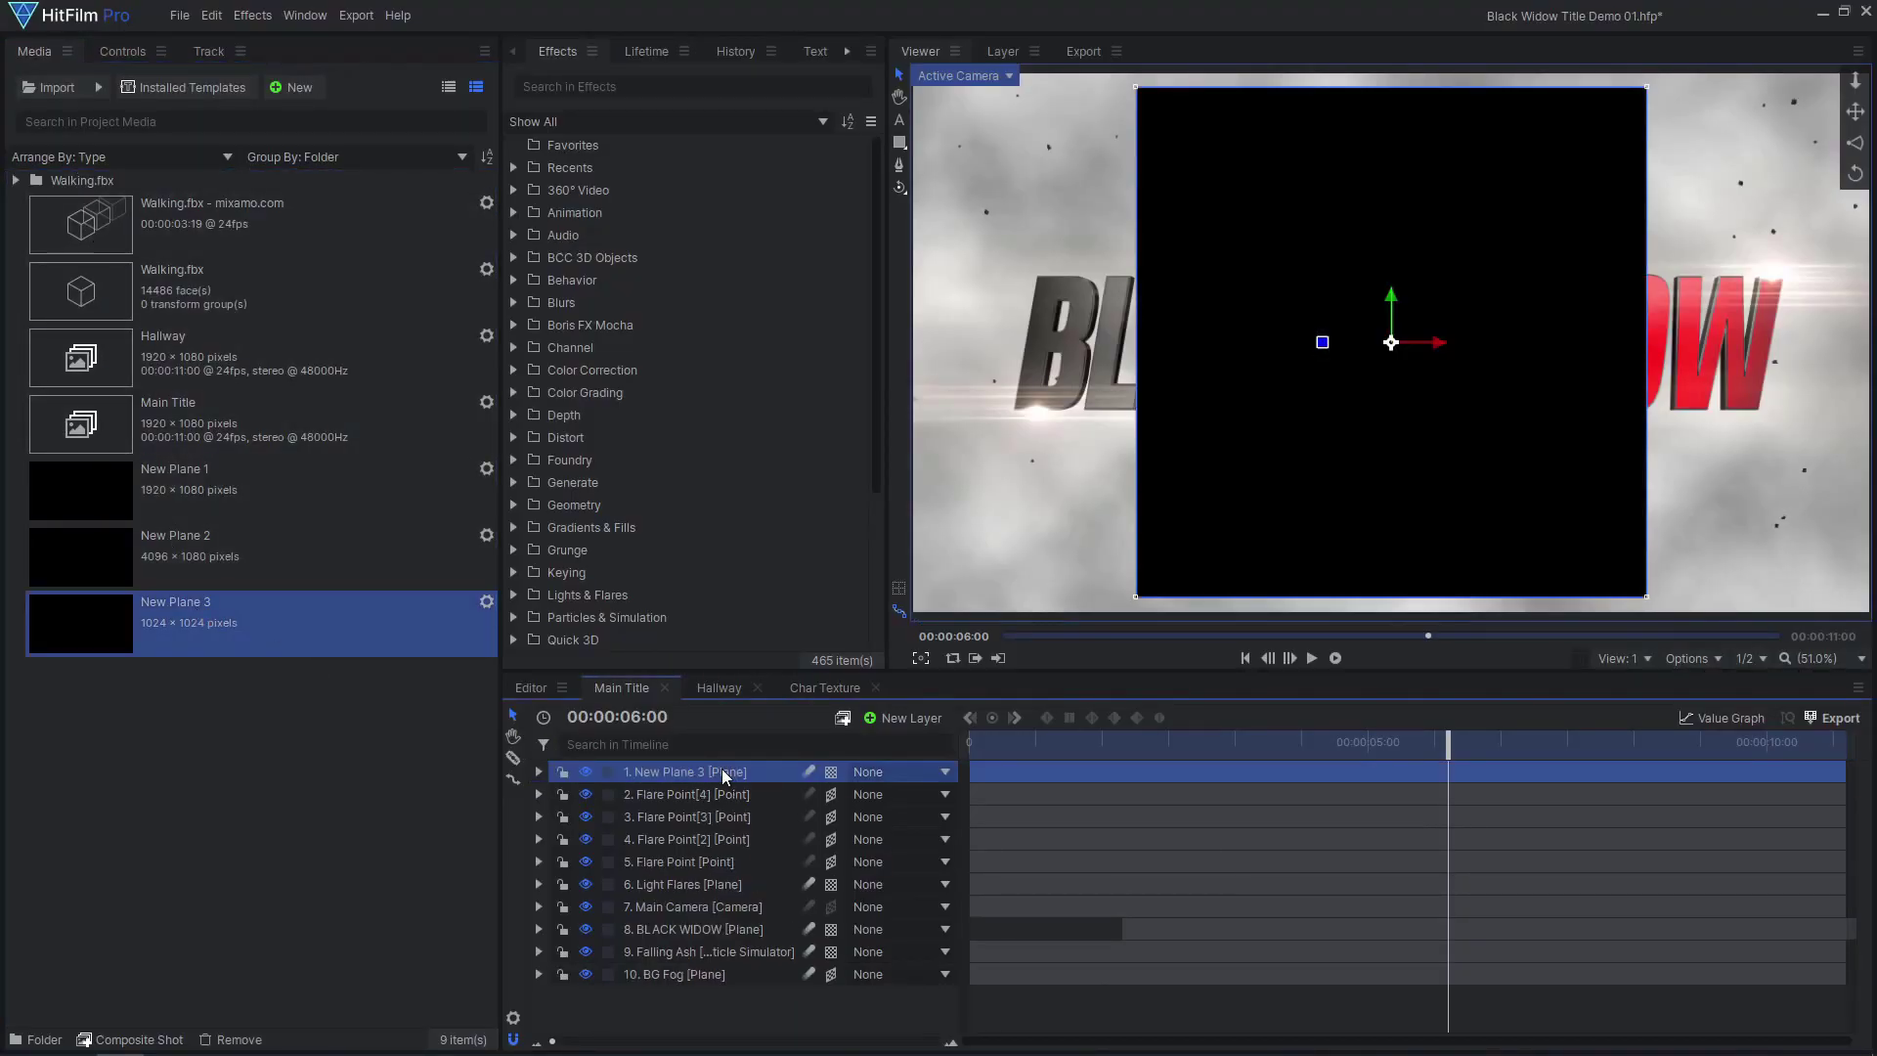
click(896, 145)
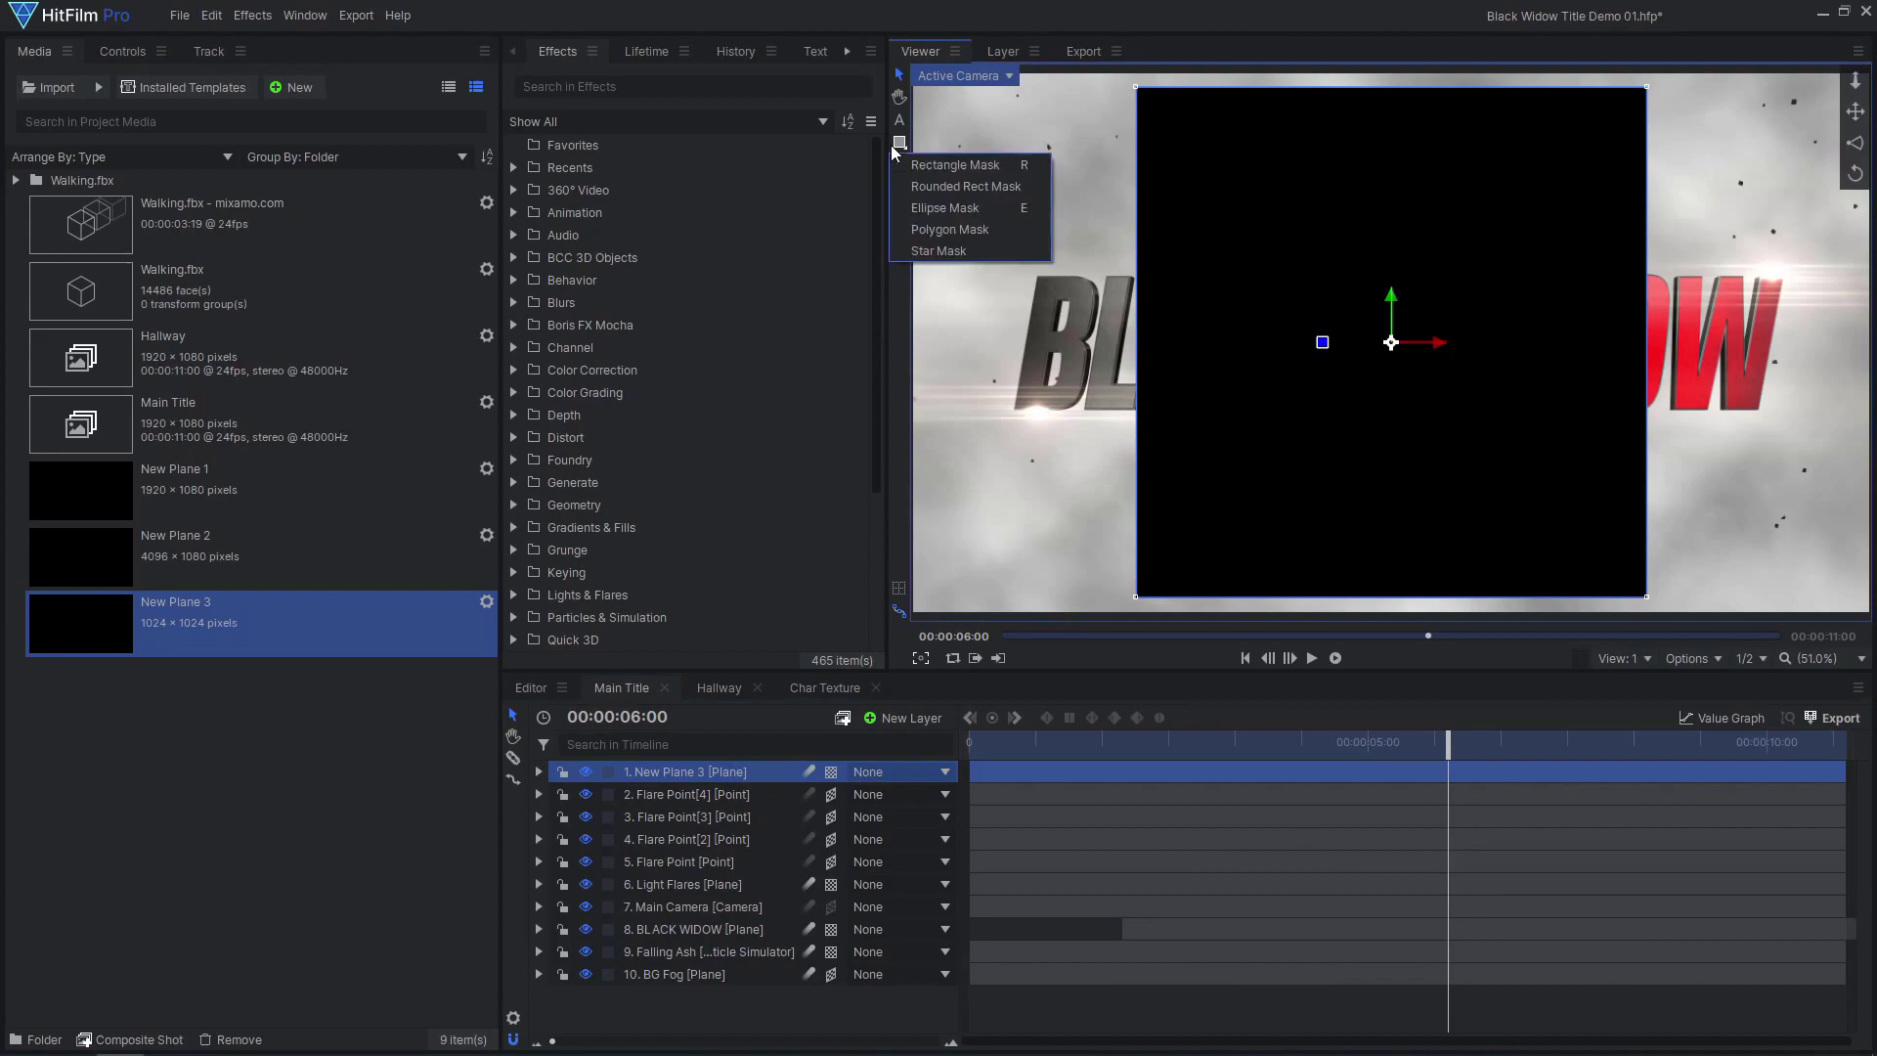
click(956, 229)
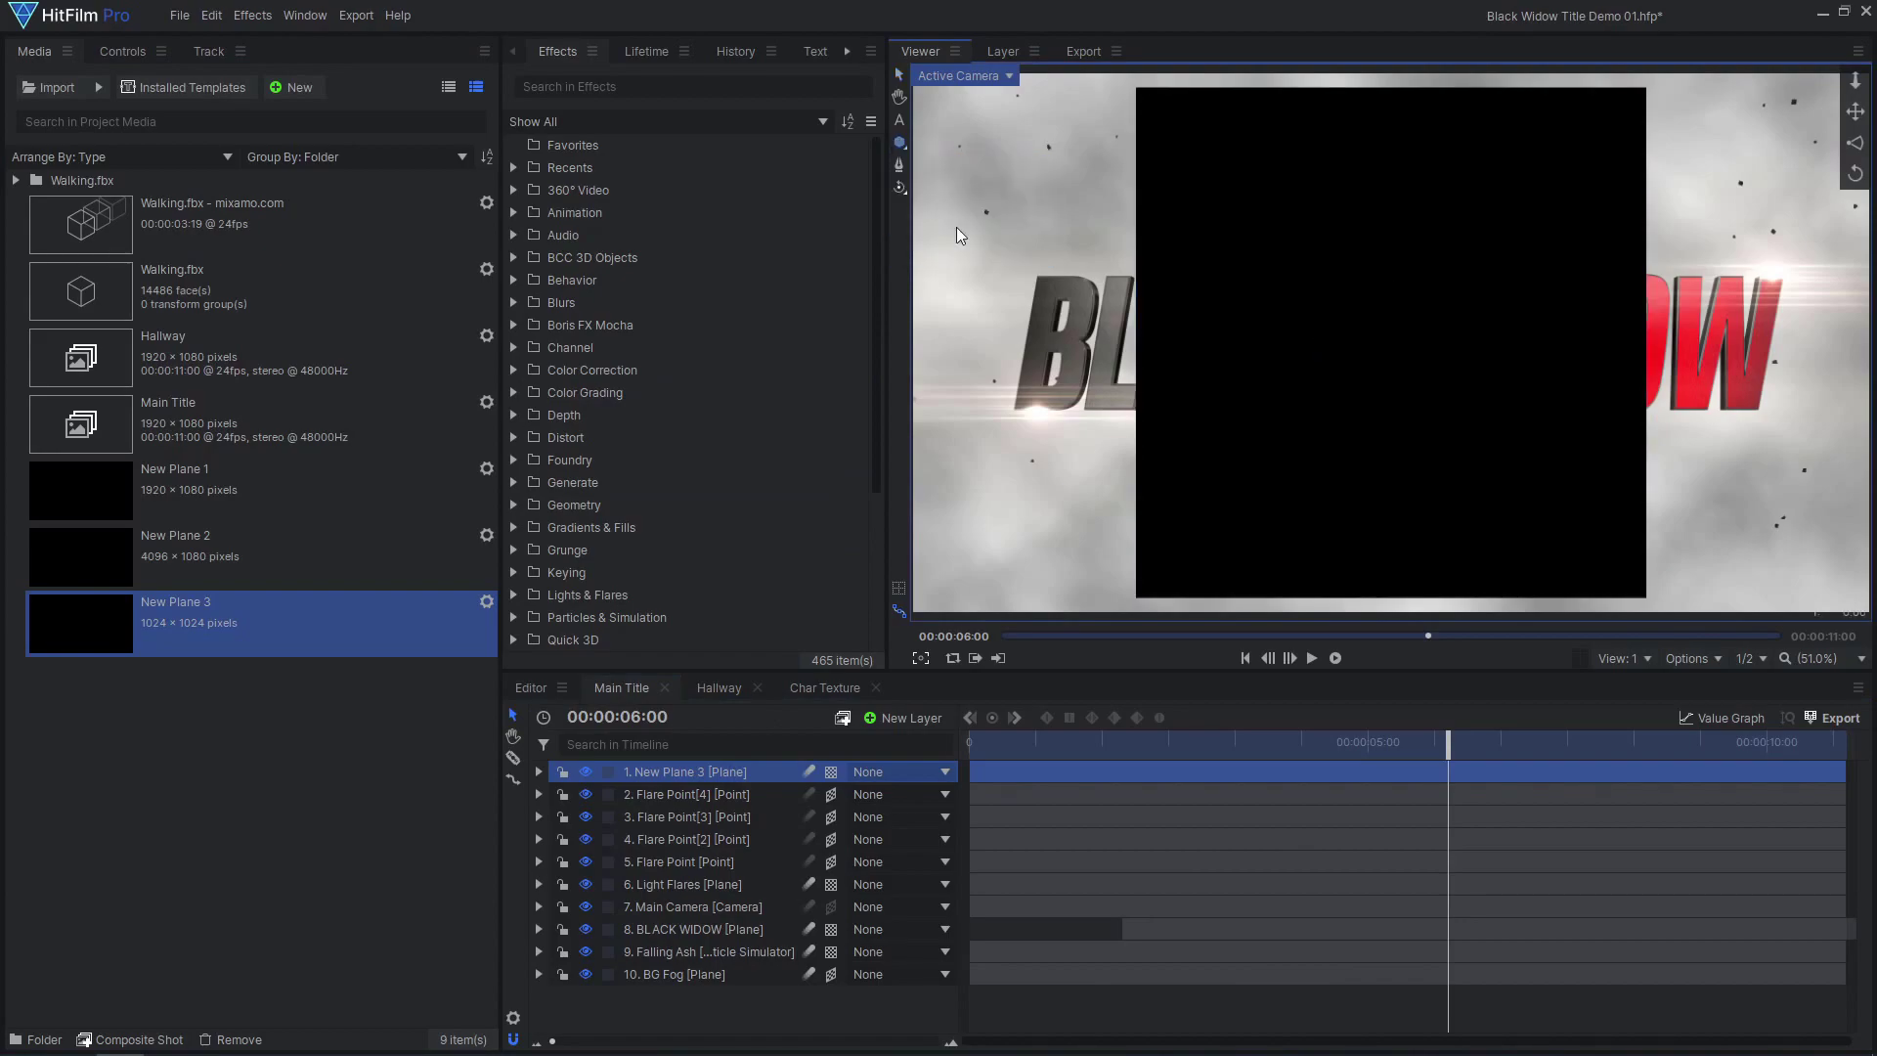
double_click(899, 146)
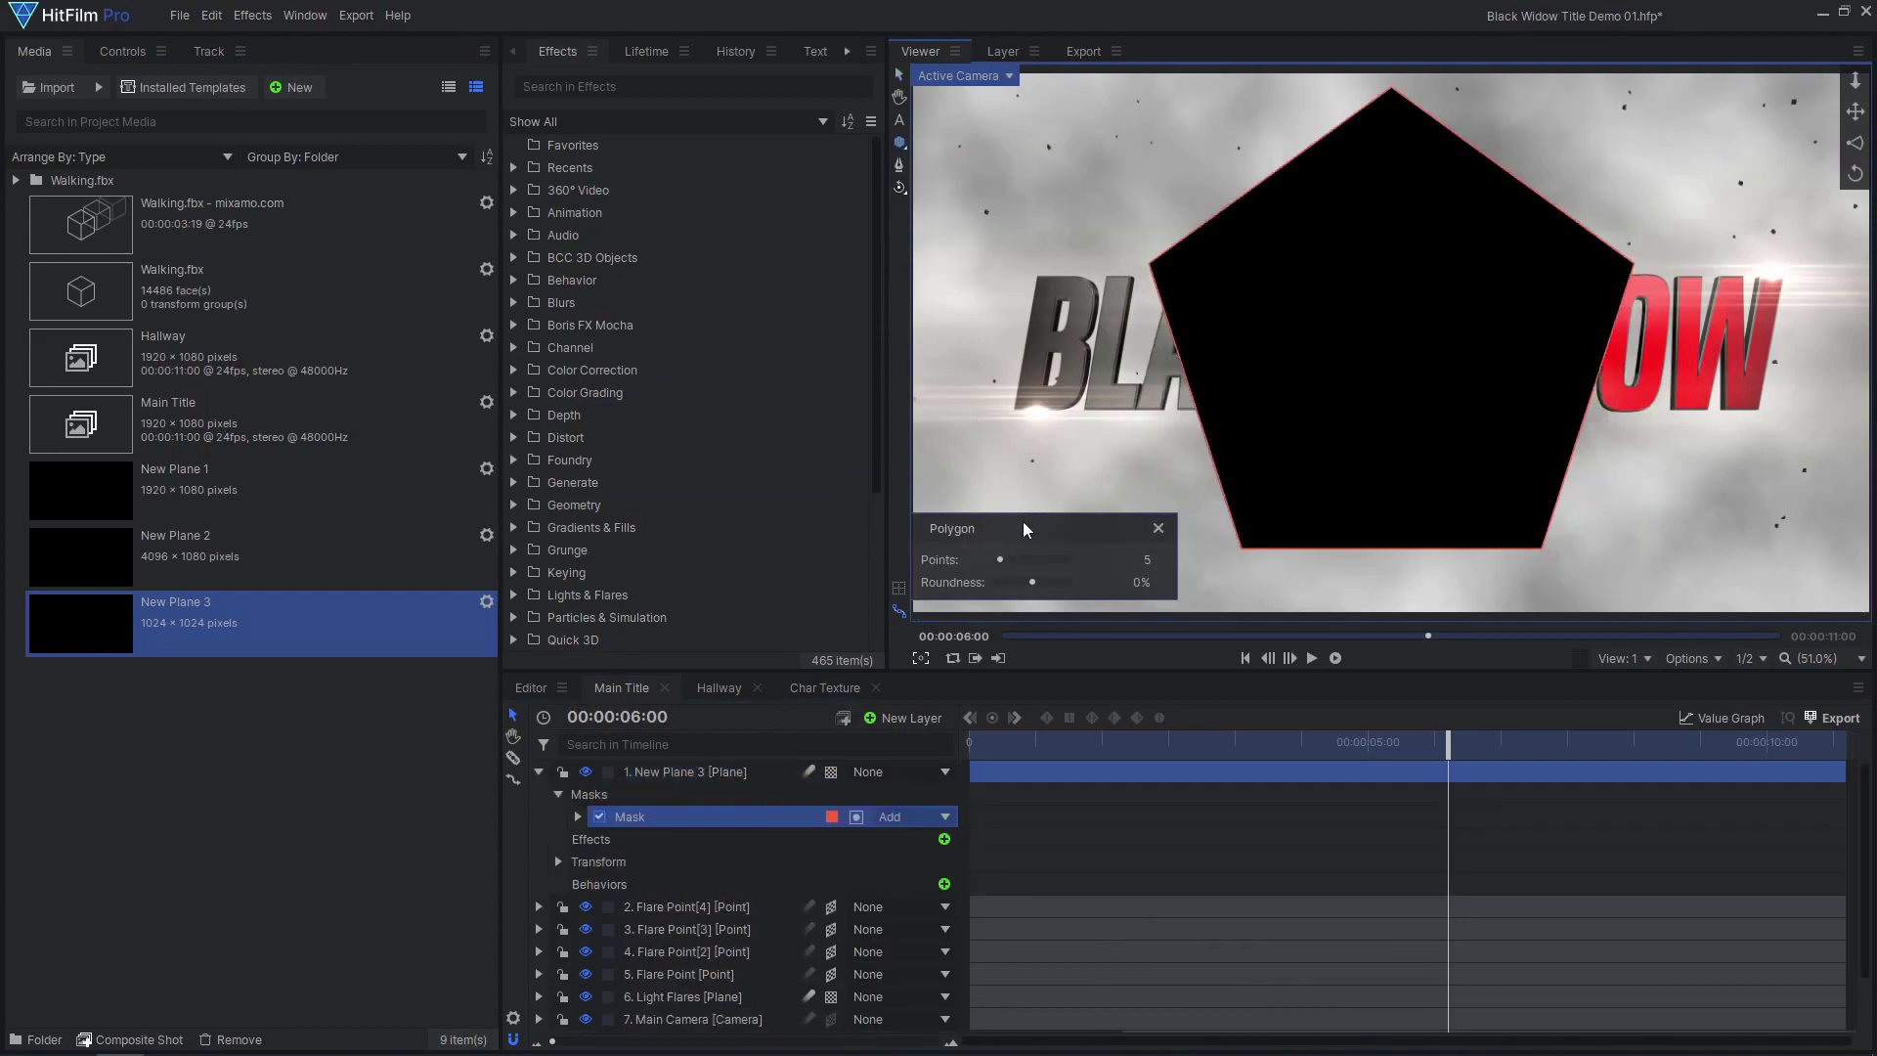
drag(999, 559, 956, 559)
Duplicate the triangle mask, set its Scale Y to -100% and move it up into an hourglass.
click(116, 53)
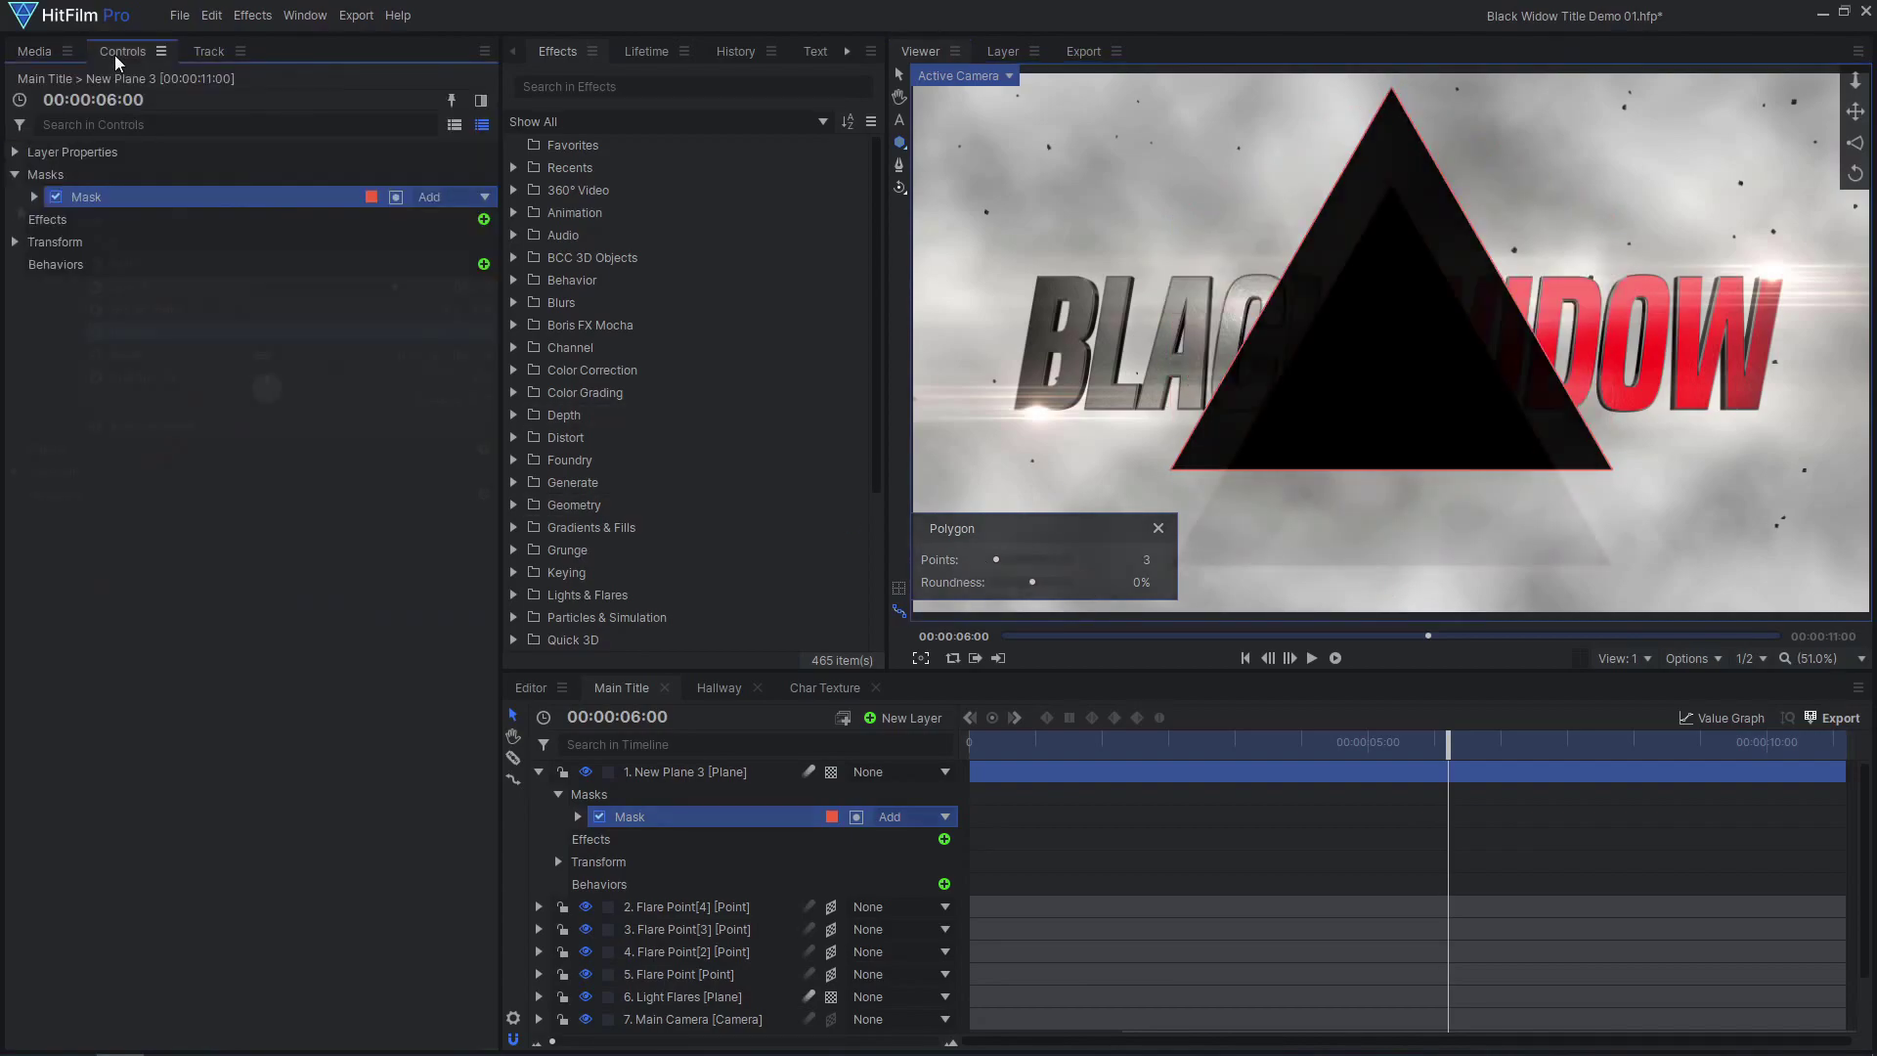
right_click(116, 196)
click(147, 266)
click(34, 219)
click(54, 264)
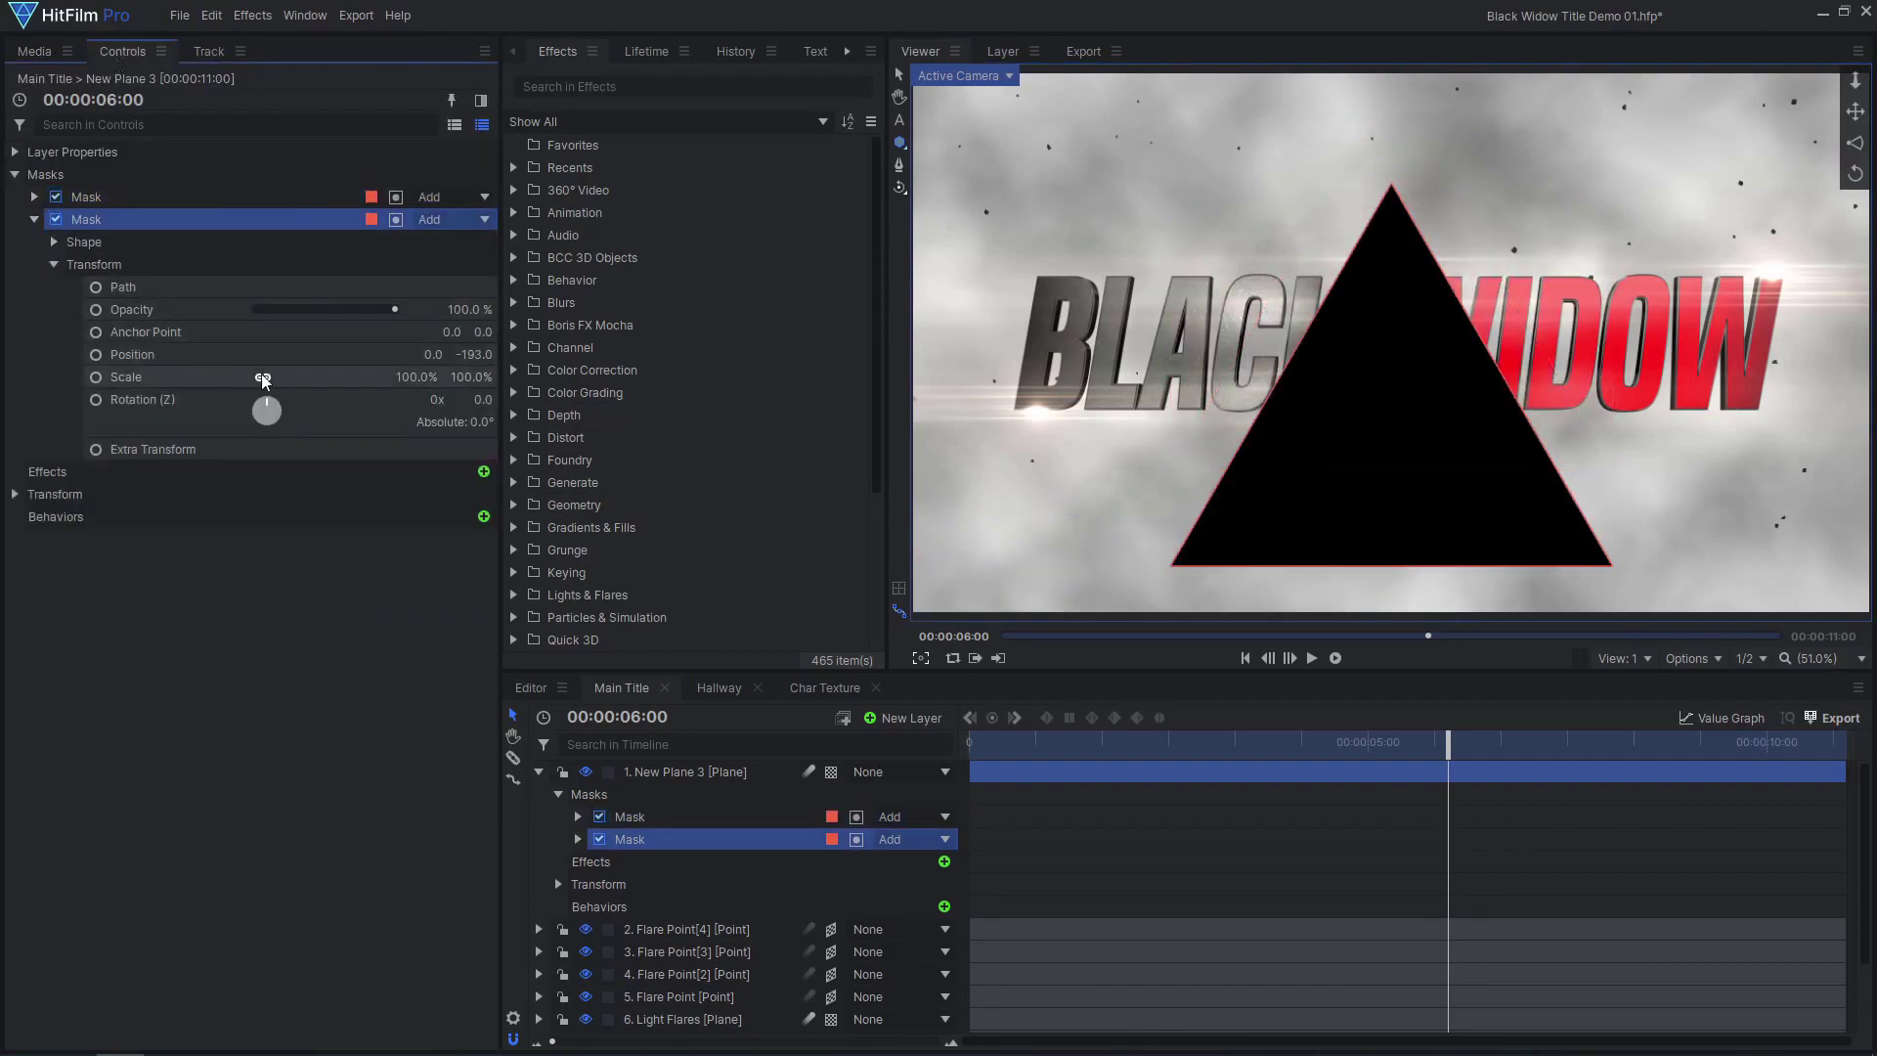
click(263, 378)
double_click(471, 377)
text(-100)
key(Return)
drag(468, 355, 481, 356)
Make the plane 3D and scale the hourglass down to fit between BLACK and WIDOW.
click(15, 494)
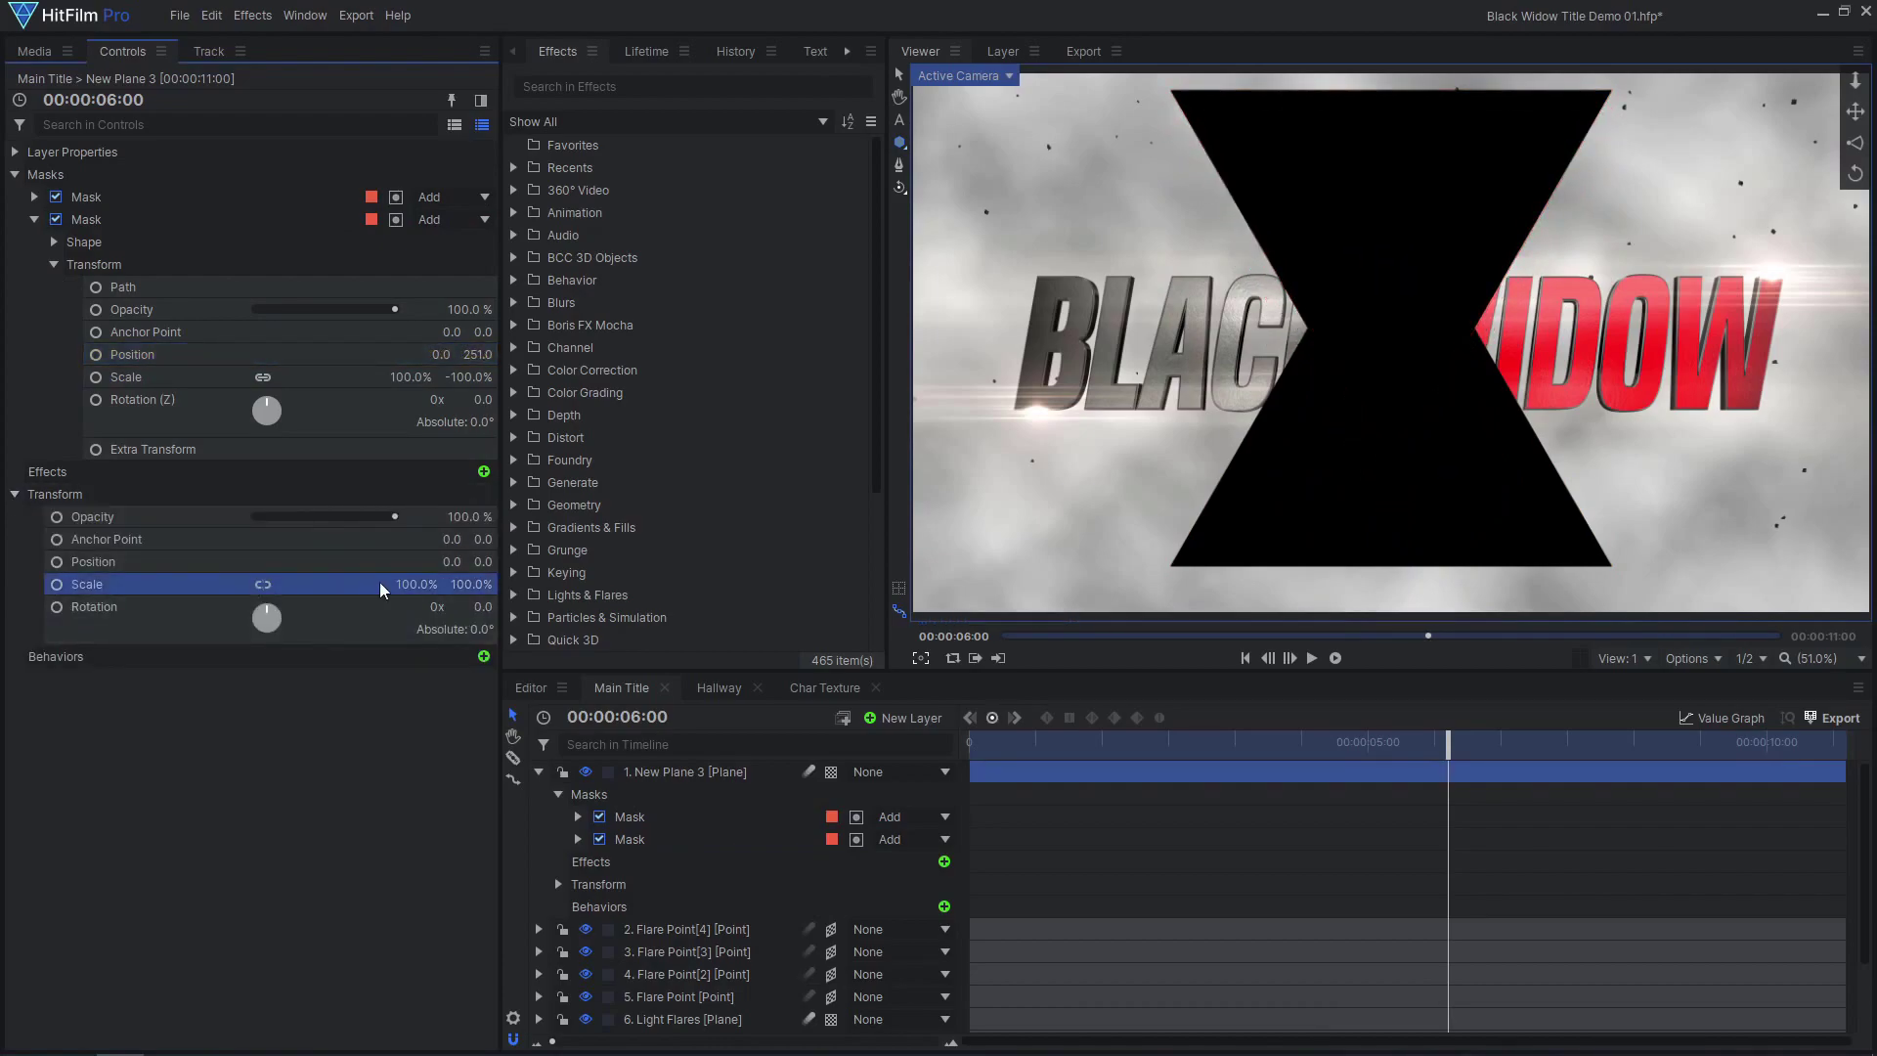
drag(411, 584, 392, 582)
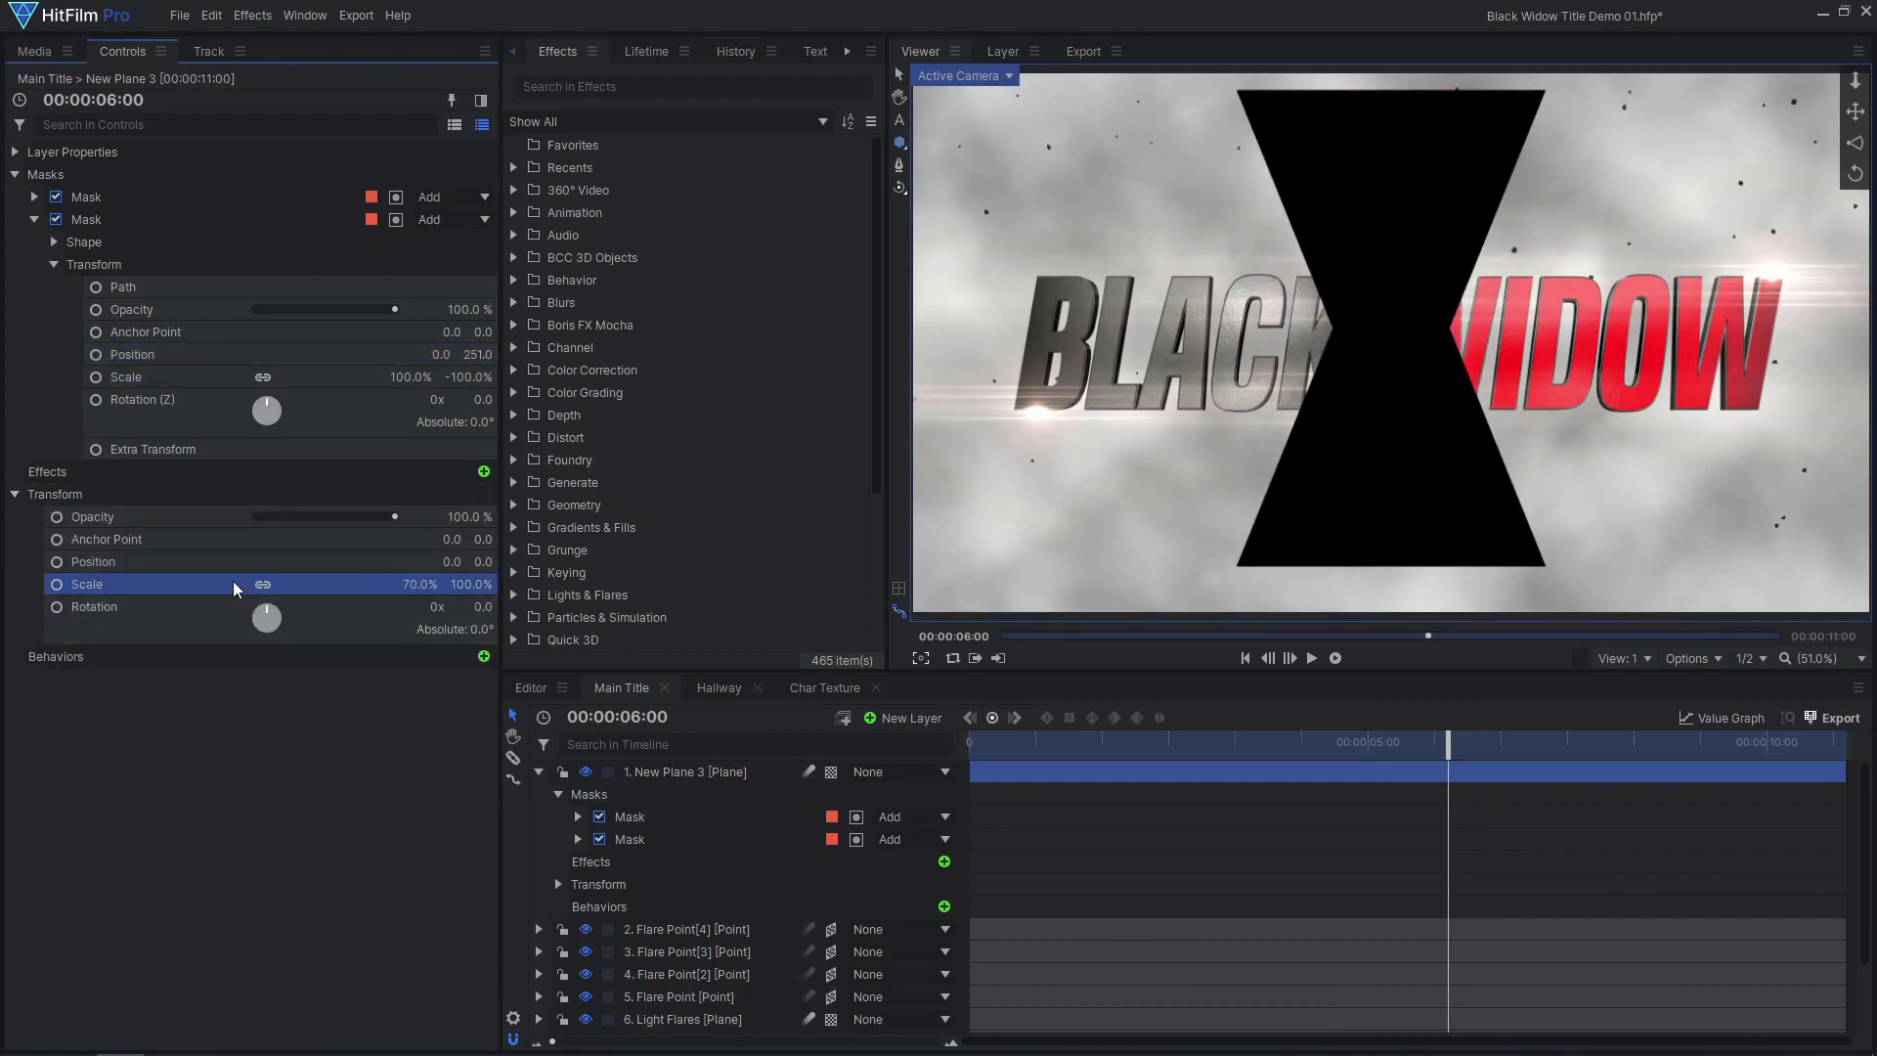
click(831, 771)
drag(483, 584, 480, 583)
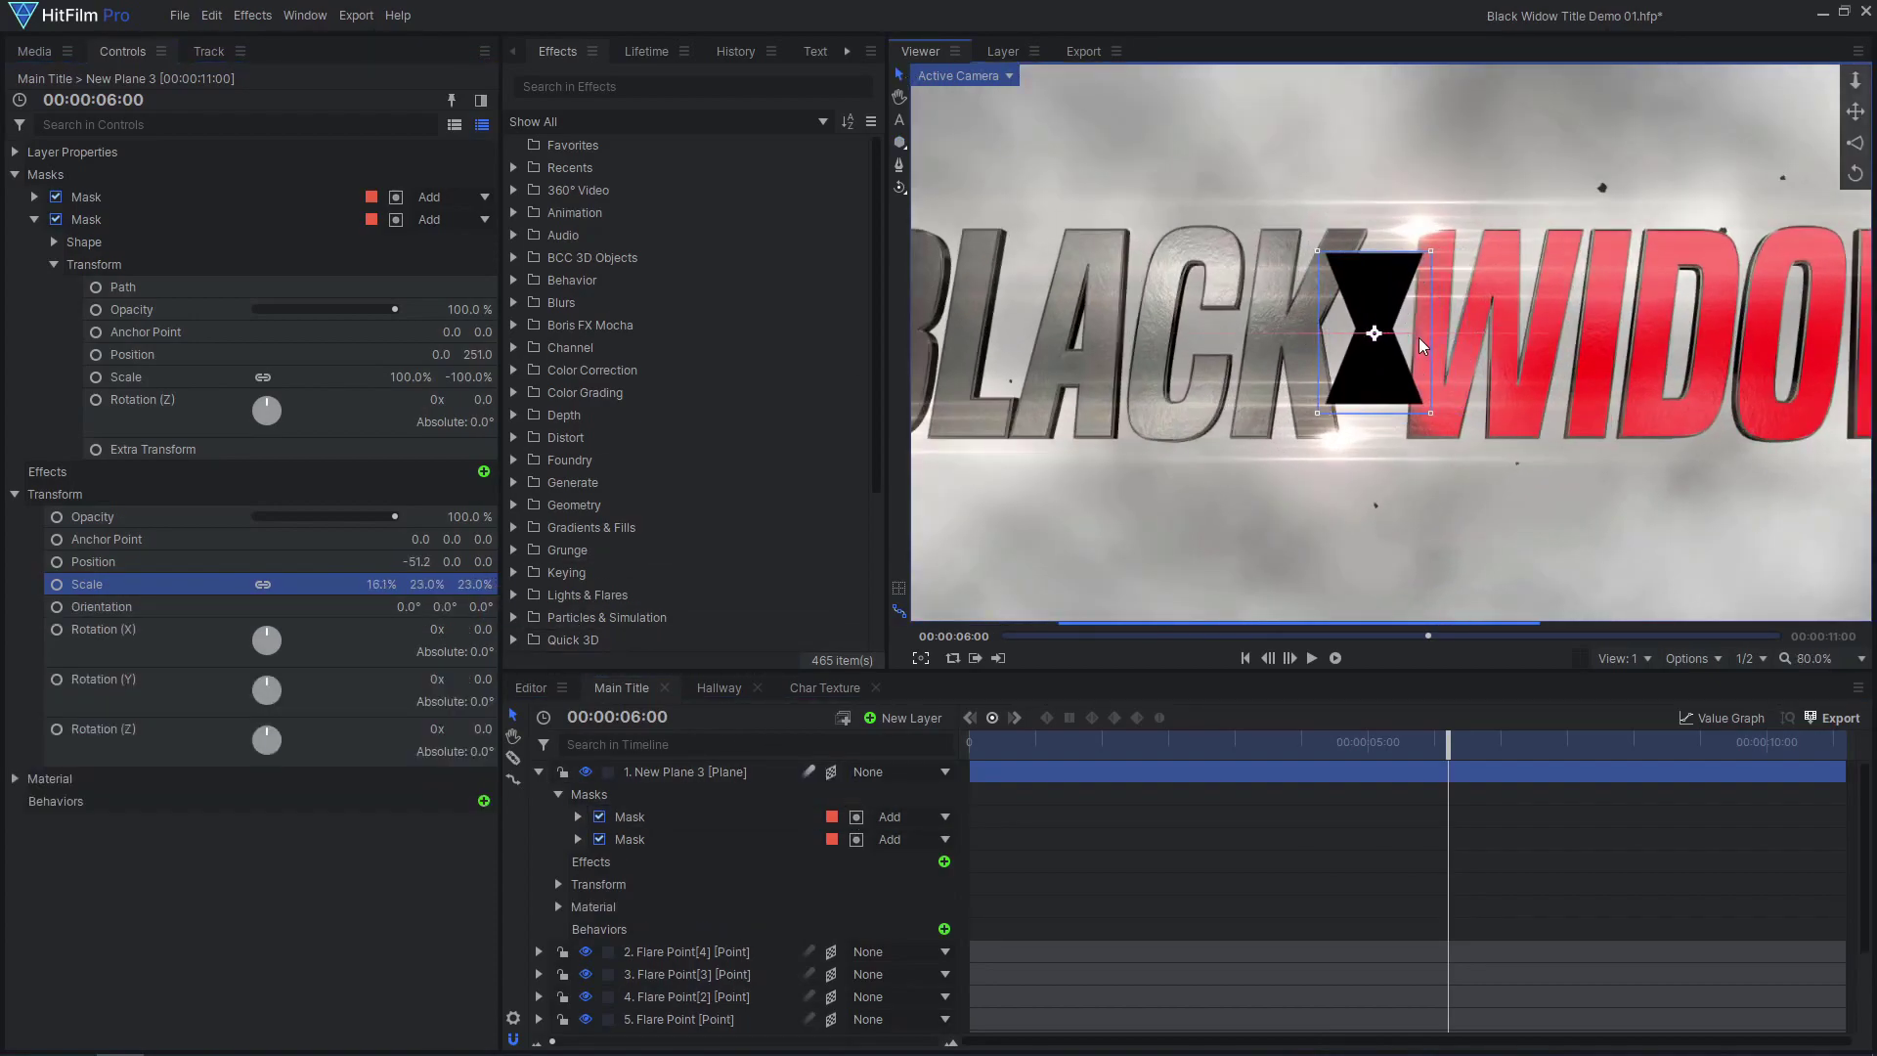
Add Quad Warp to the hourglass and adjust its bottom-right, top-right and top-left corner positions.
click(483, 241)
click(35, 264)
click(53, 354)
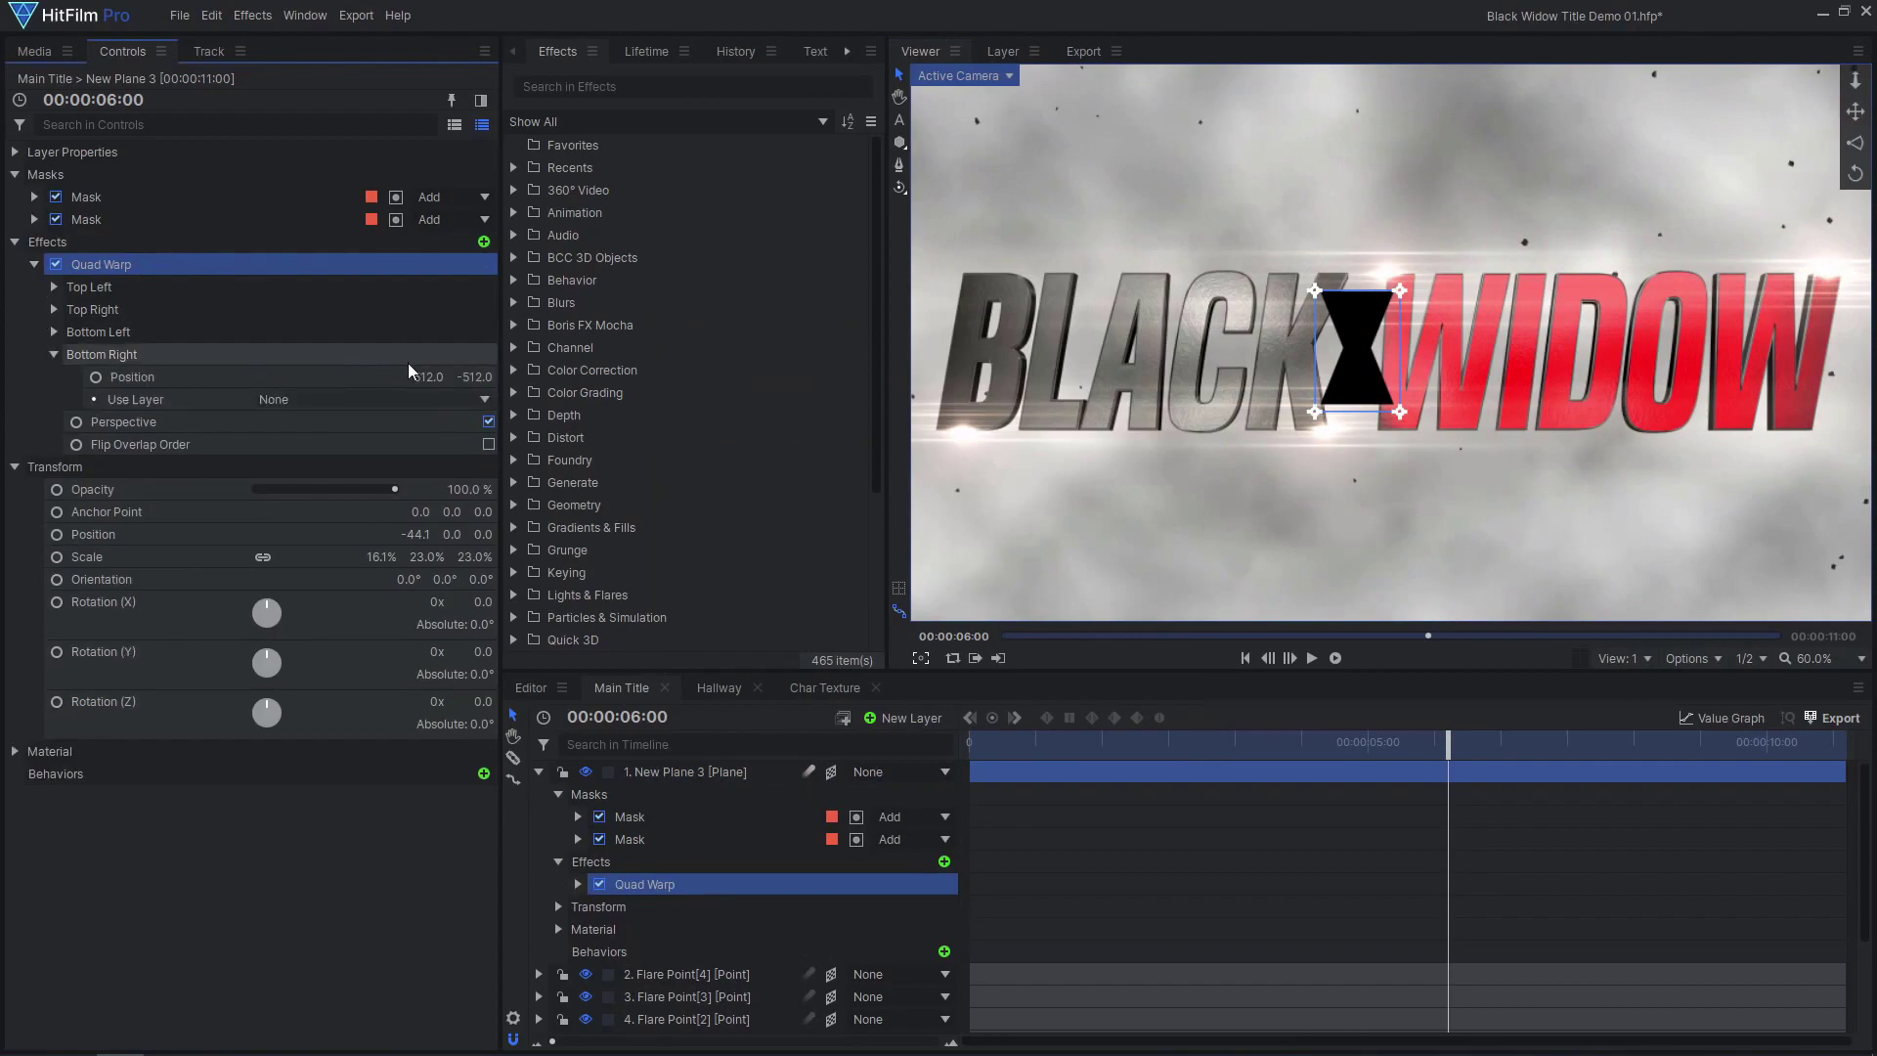
drag(428, 377, 421, 373)
click(54, 309)
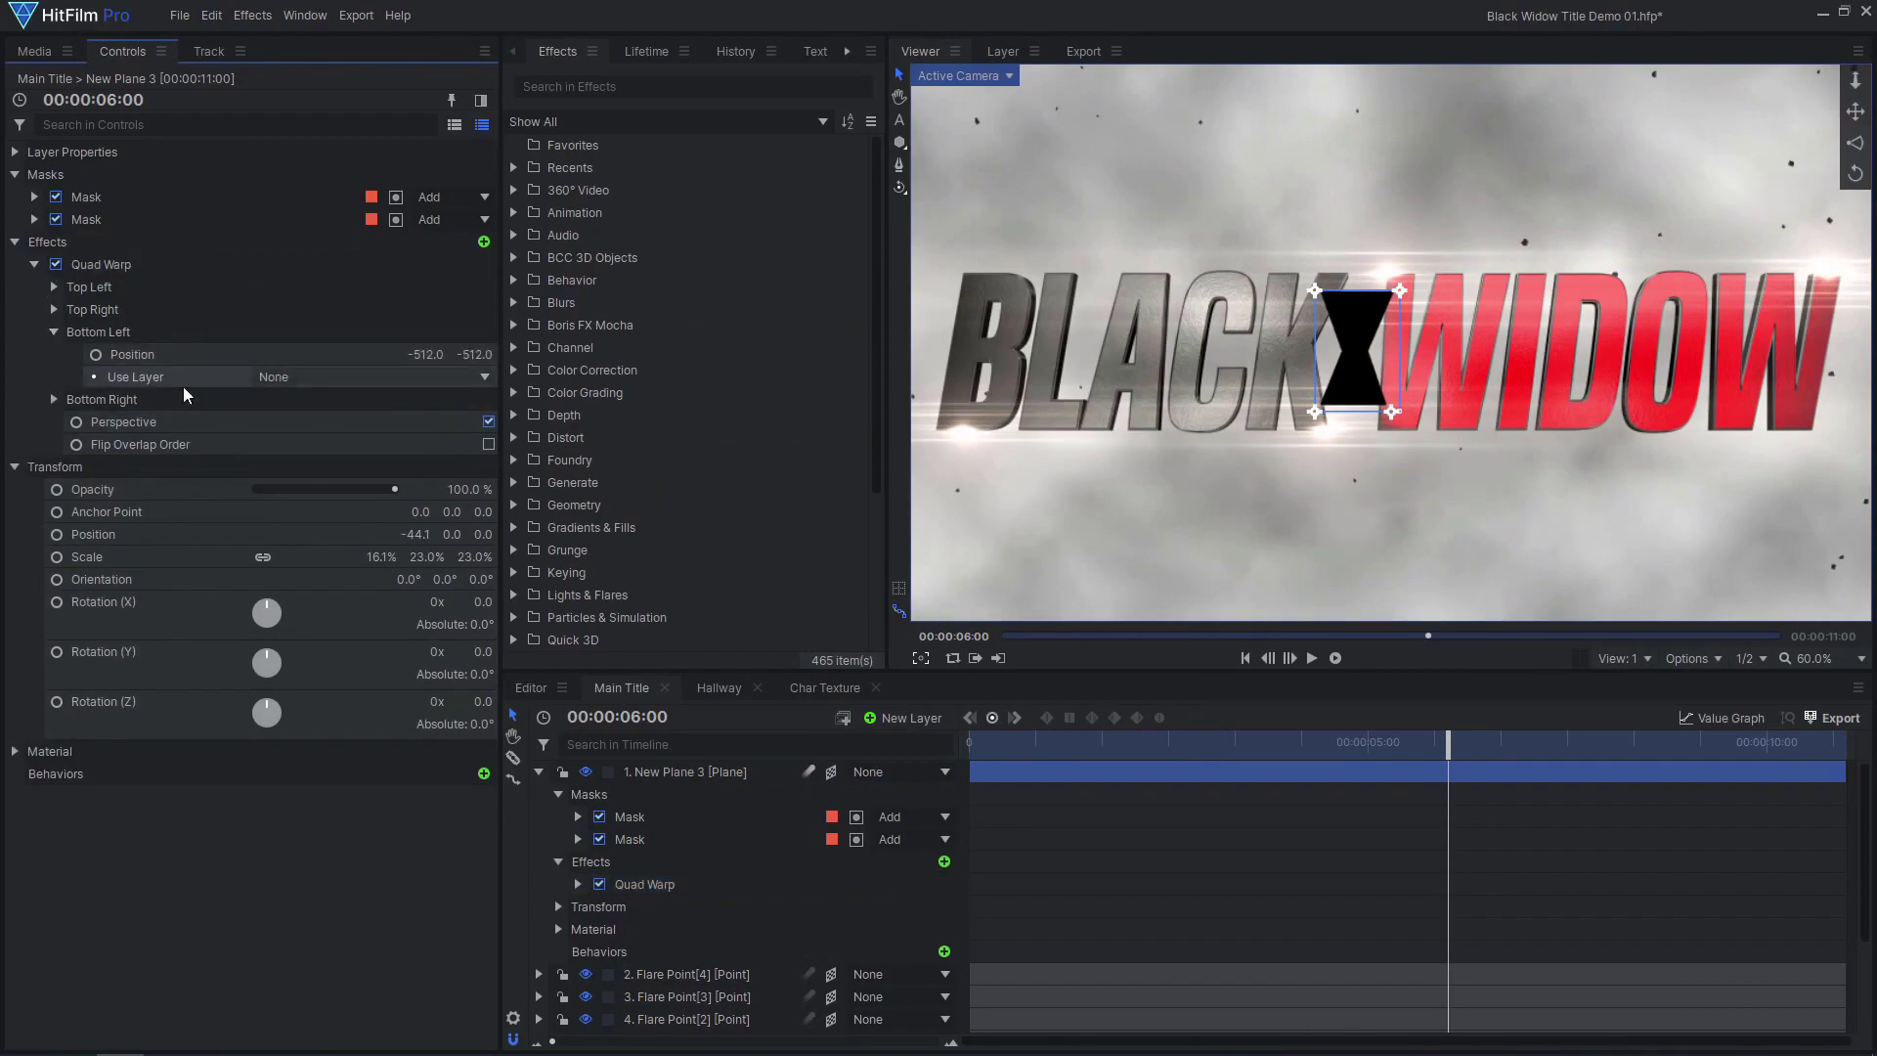
click(54, 399)
drag(419, 333, 421, 334)
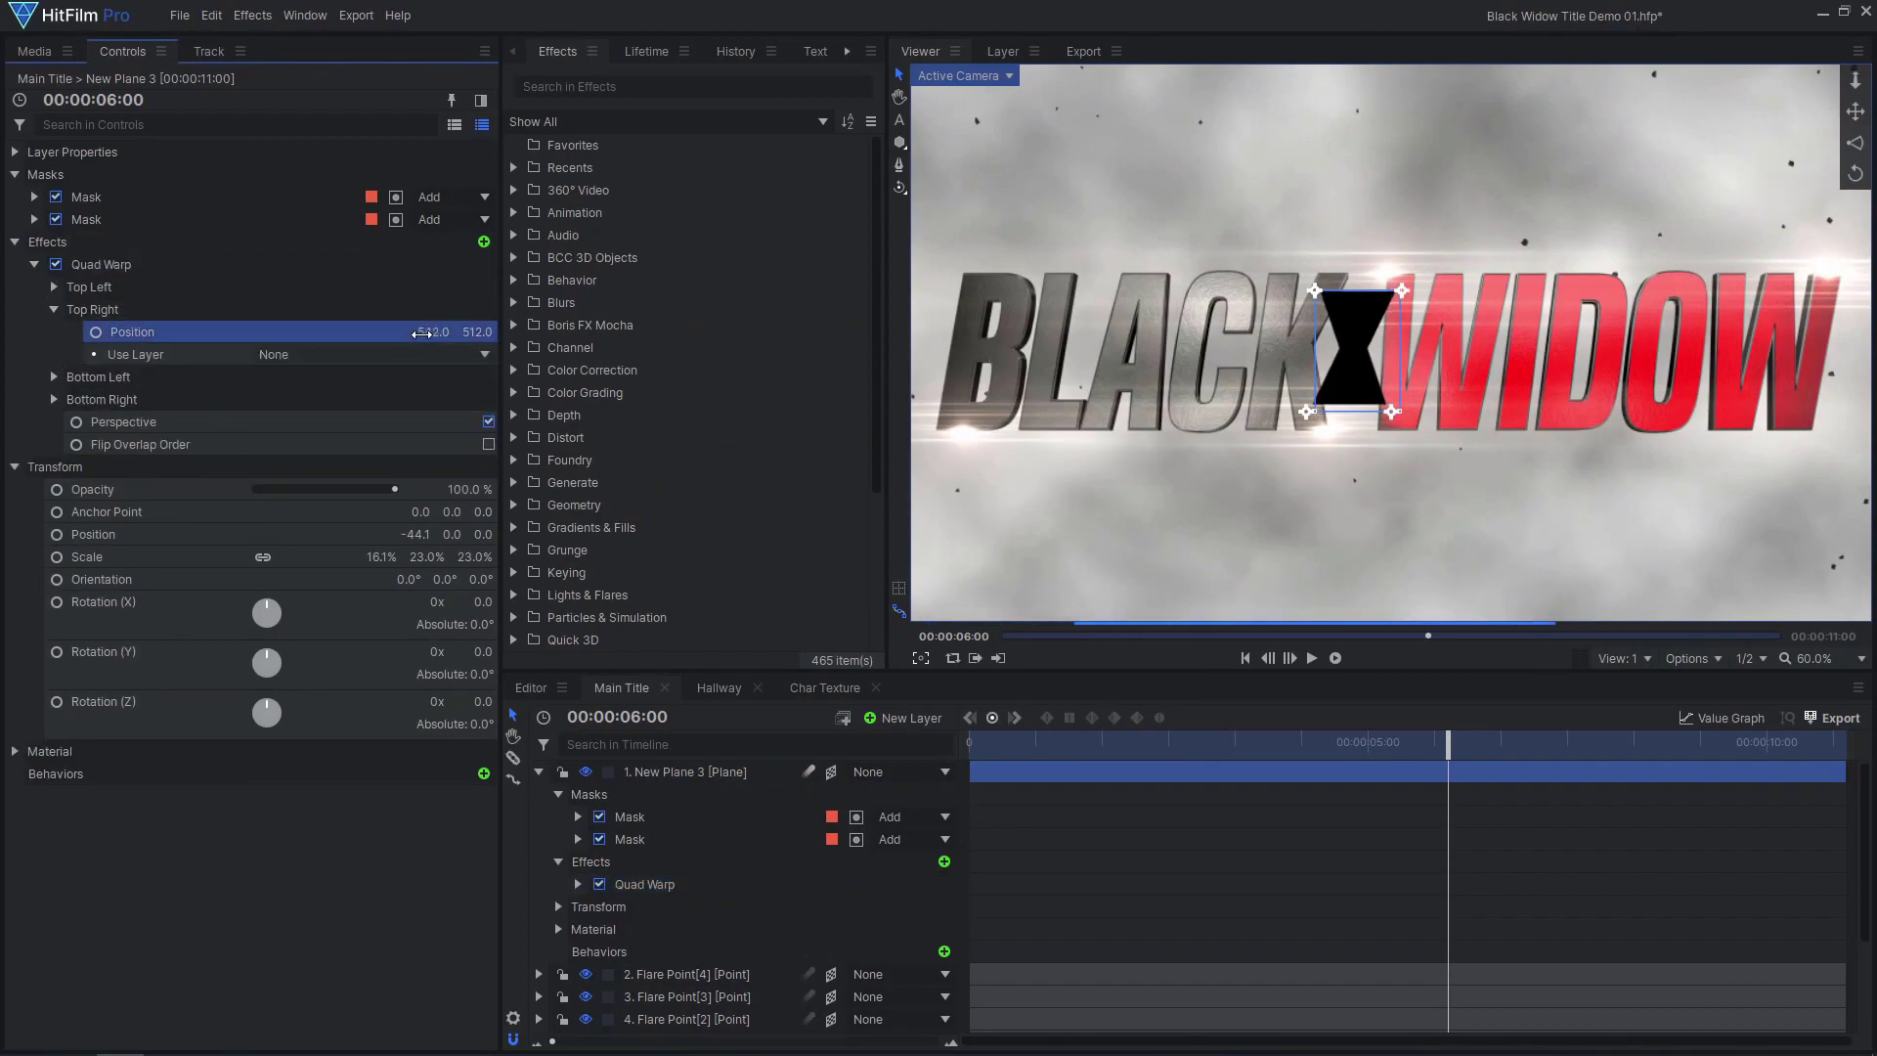
click(54, 286)
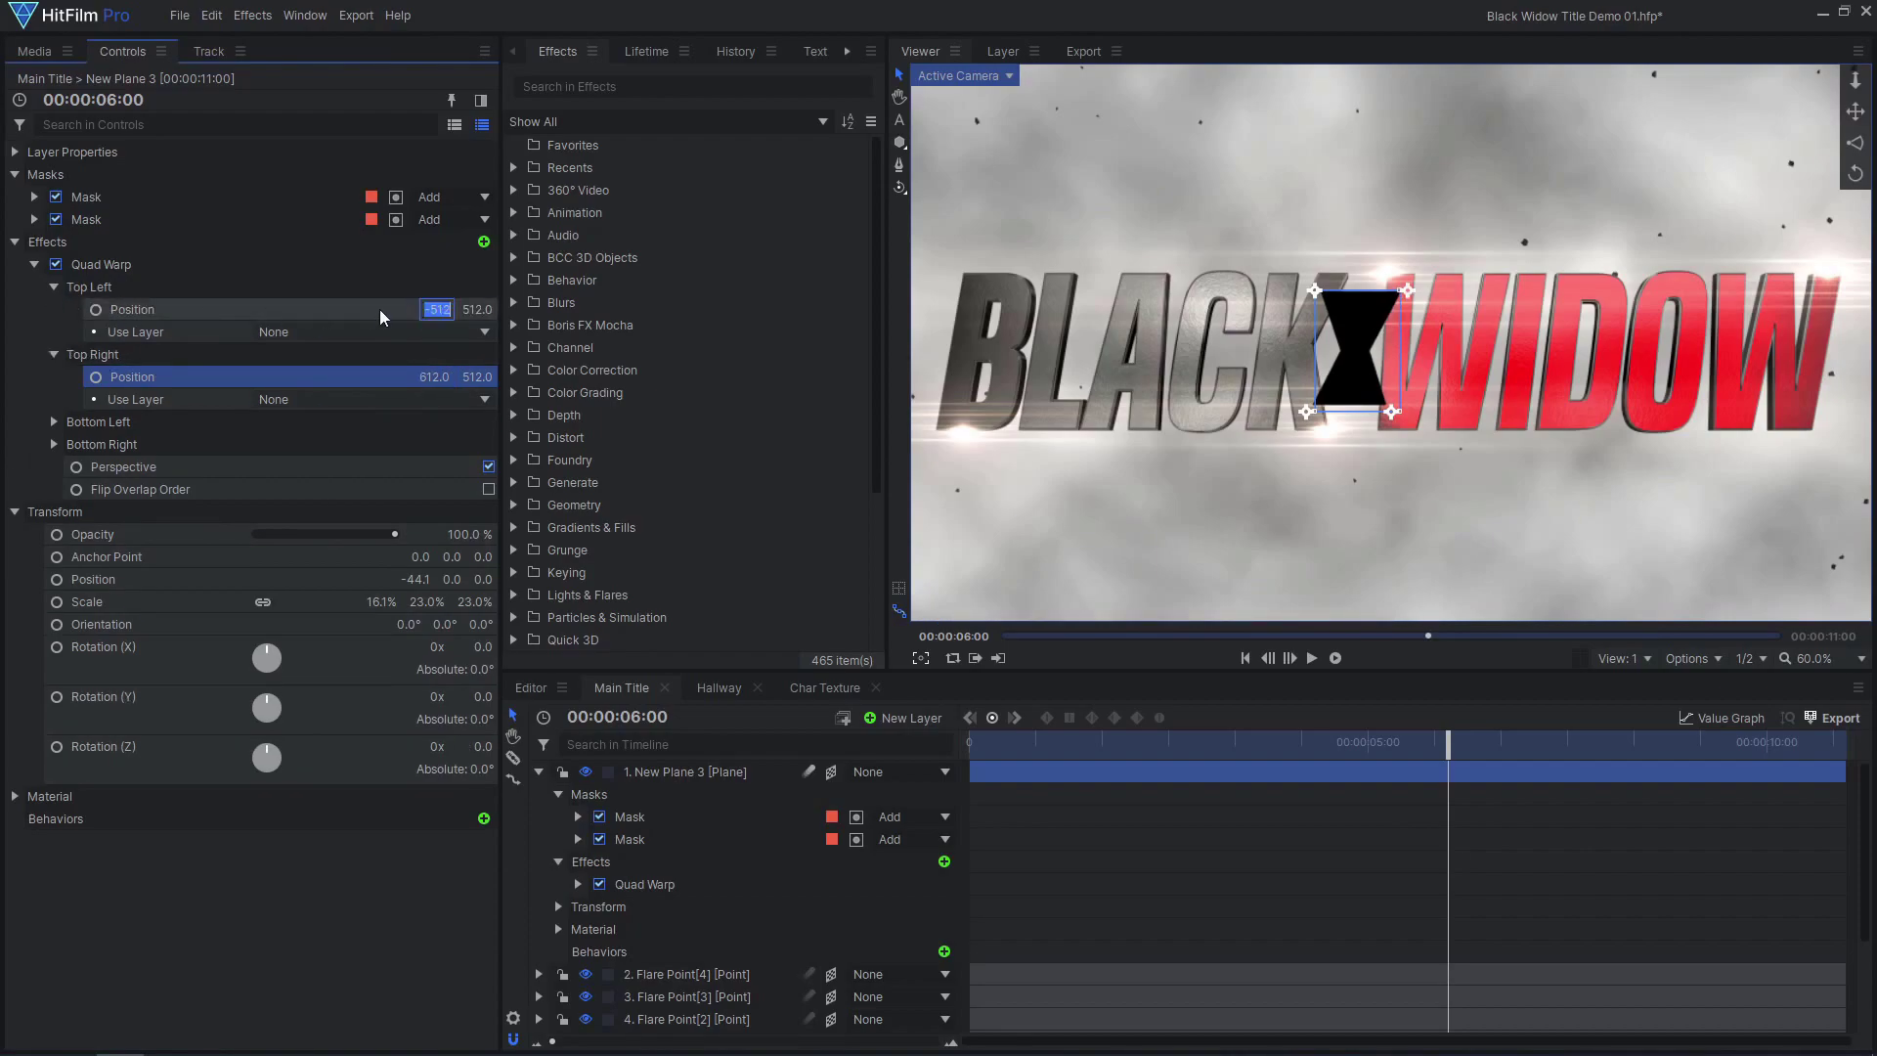
Scrub the playhead from about 2:10 to two seconds to check the title shot.
drag(1448, 753, 1157, 766)
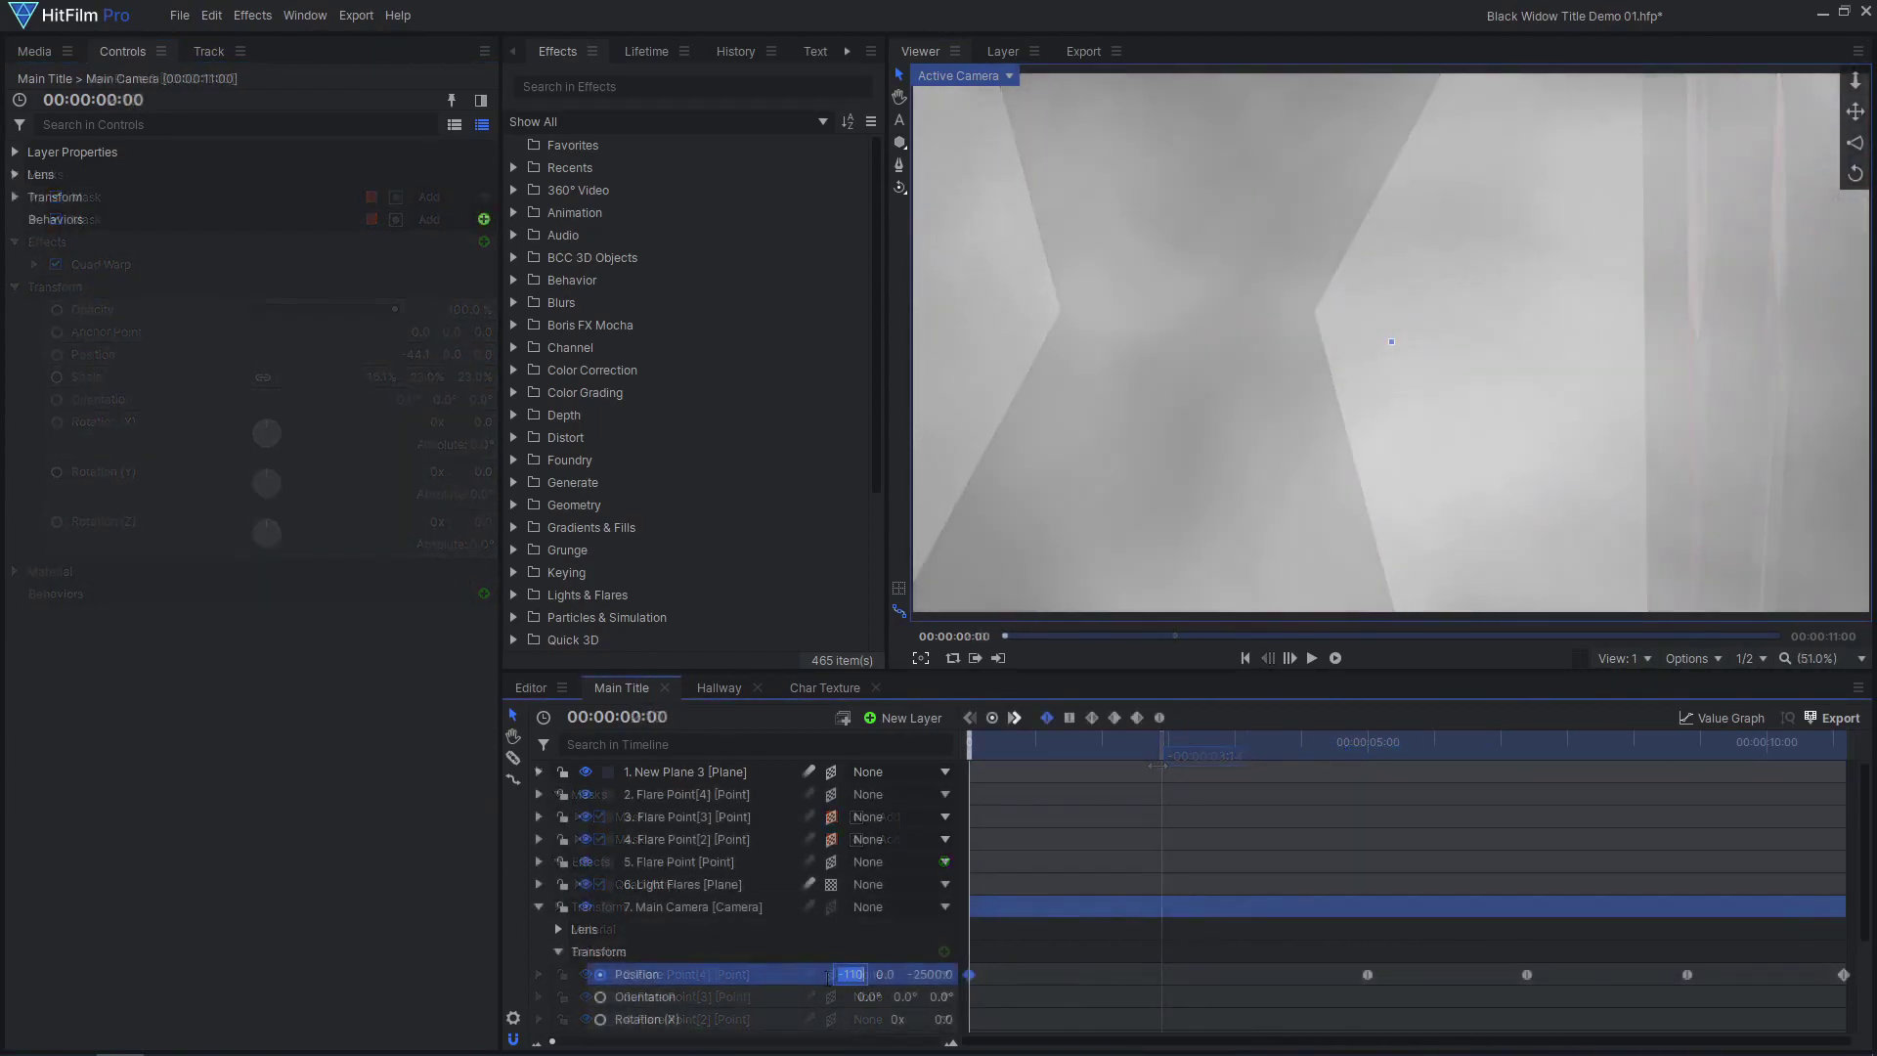
click(829, 975)
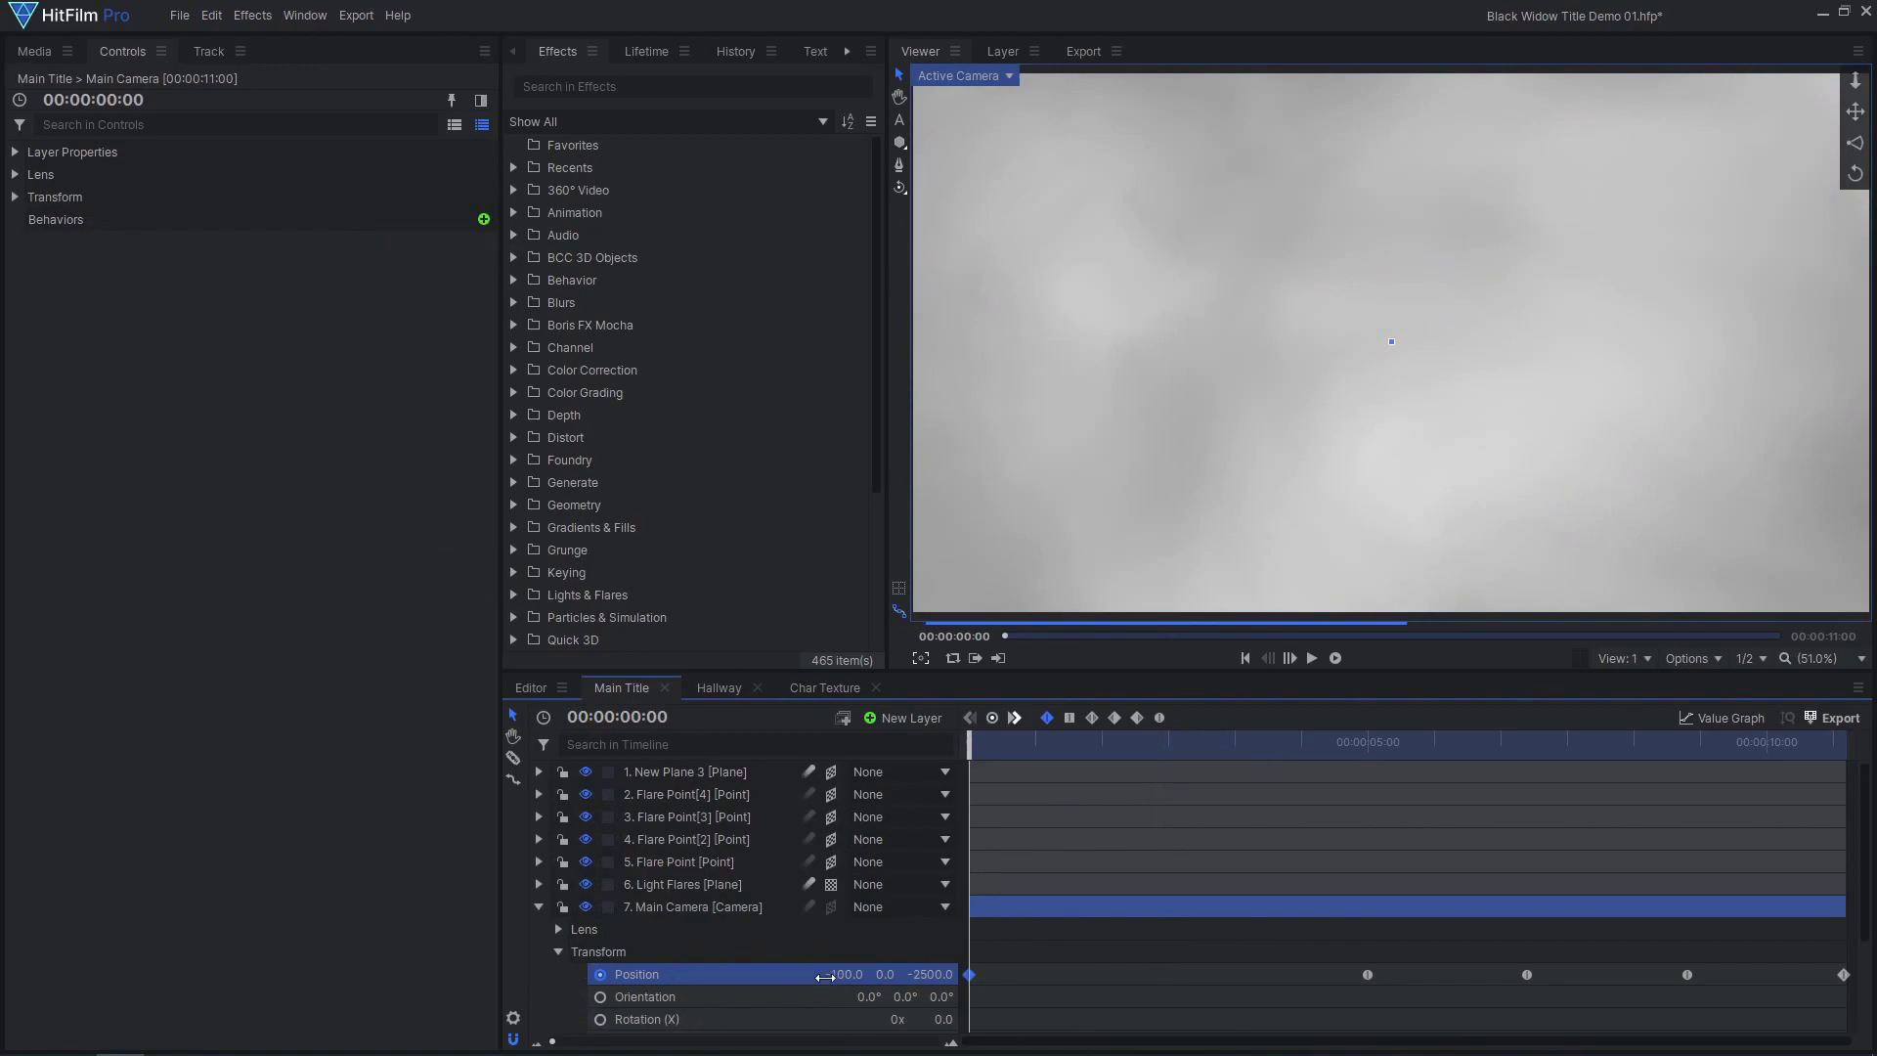
drag(973, 751, 1321, 757)
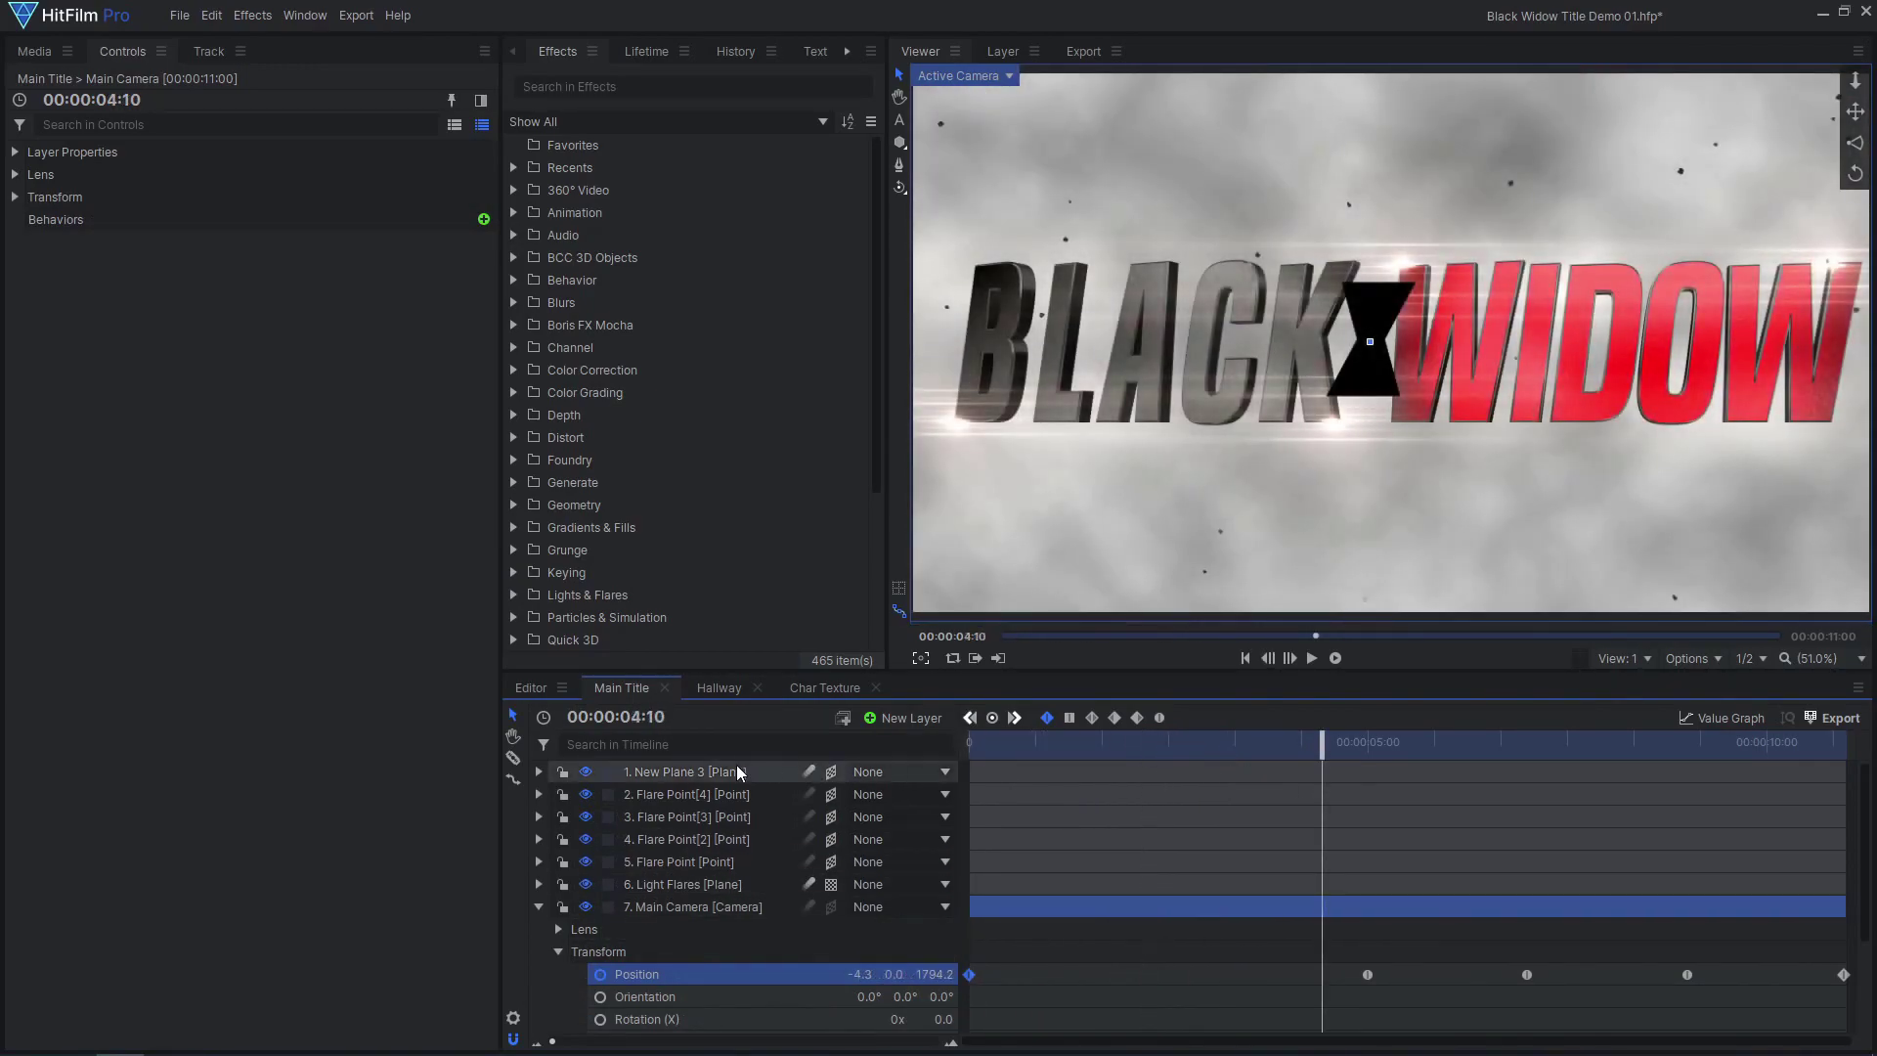
Turn New Plane 3 into a composite shot named 'Matte' using Current Timeline and Move with Layer.
click(736, 773)
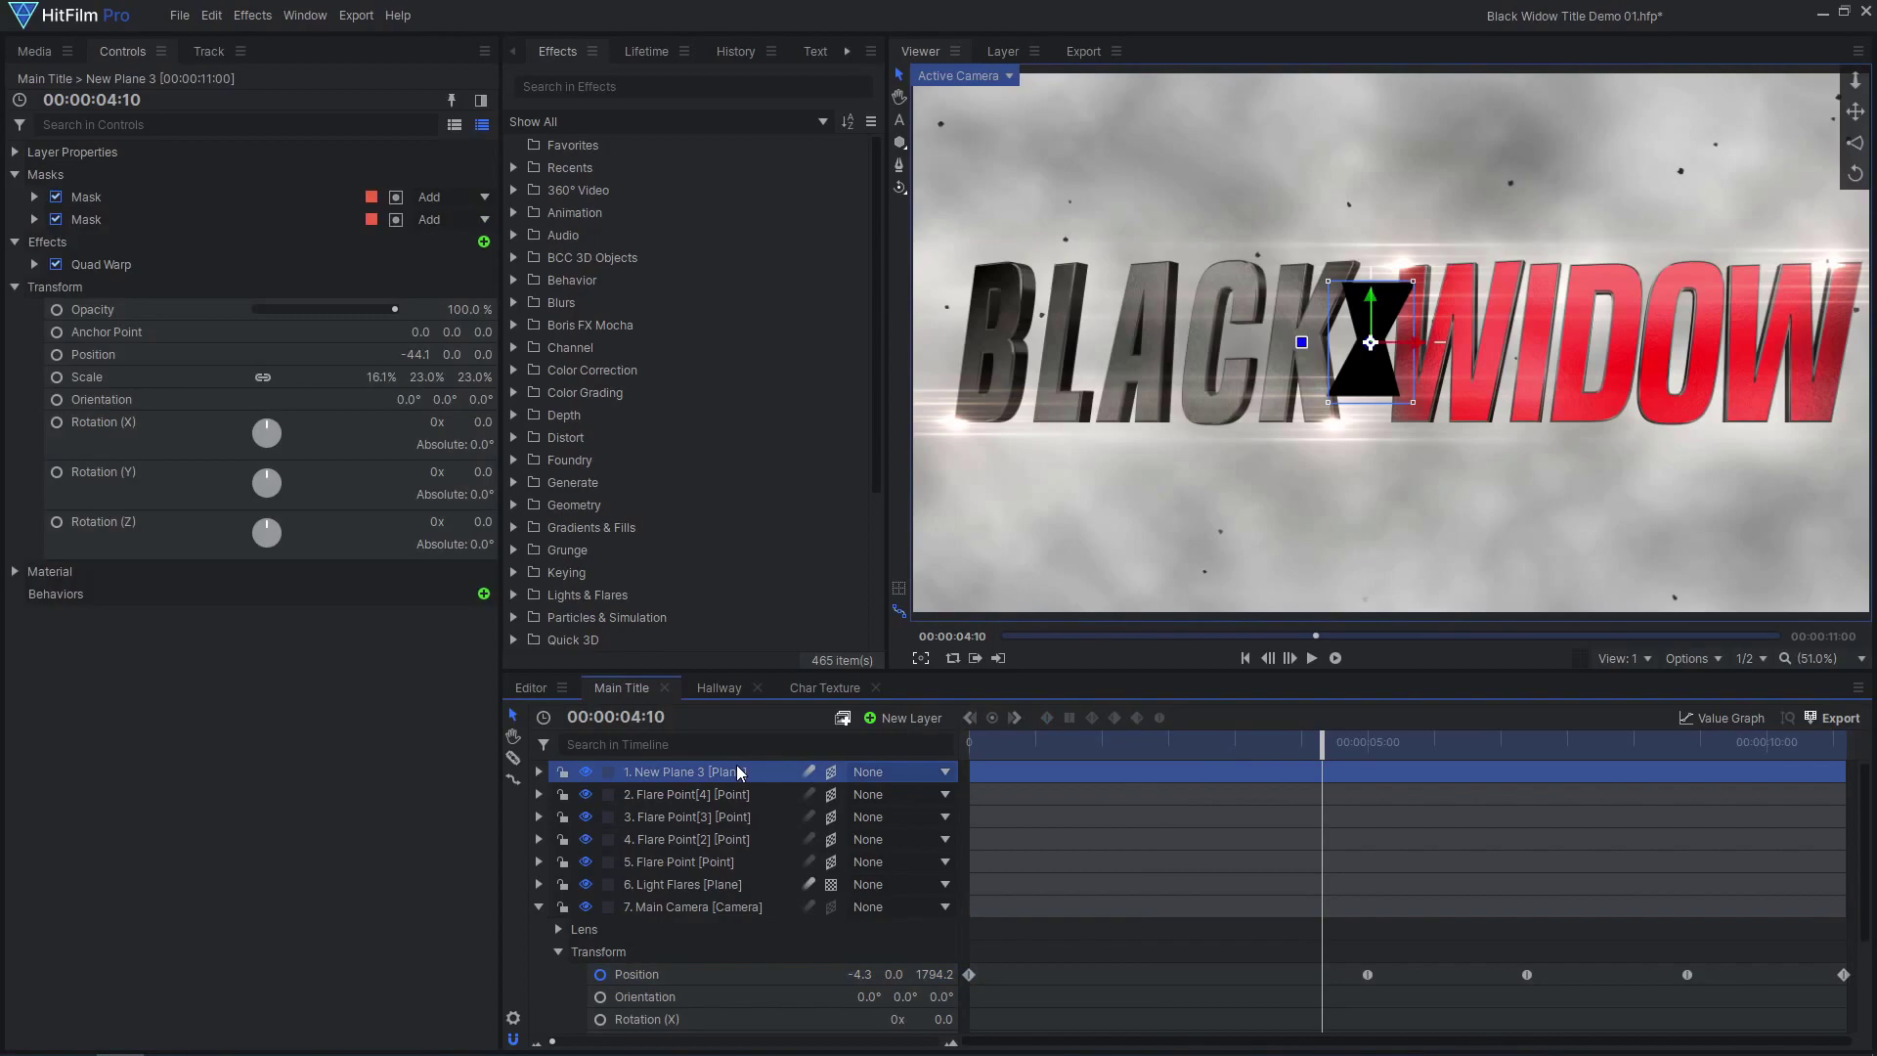
right_click(737, 767)
click(851, 535)
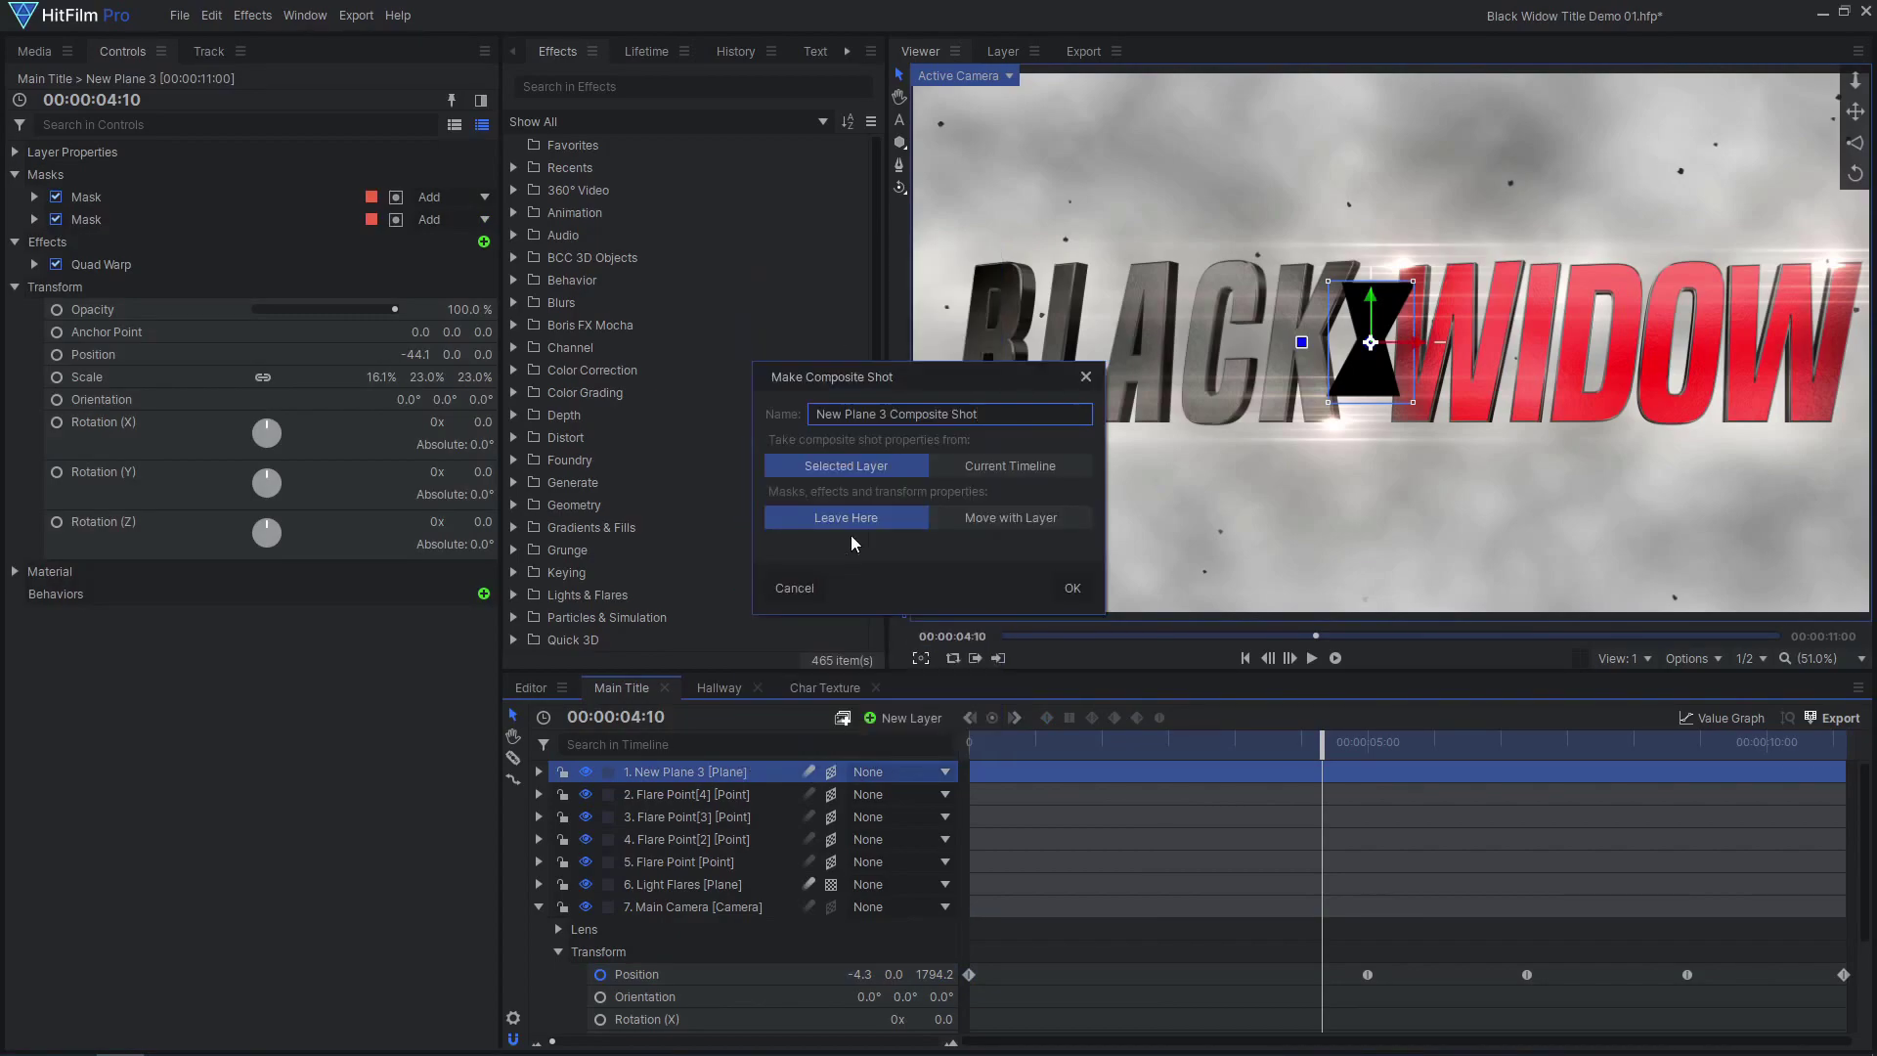
click(985, 471)
click(976, 524)
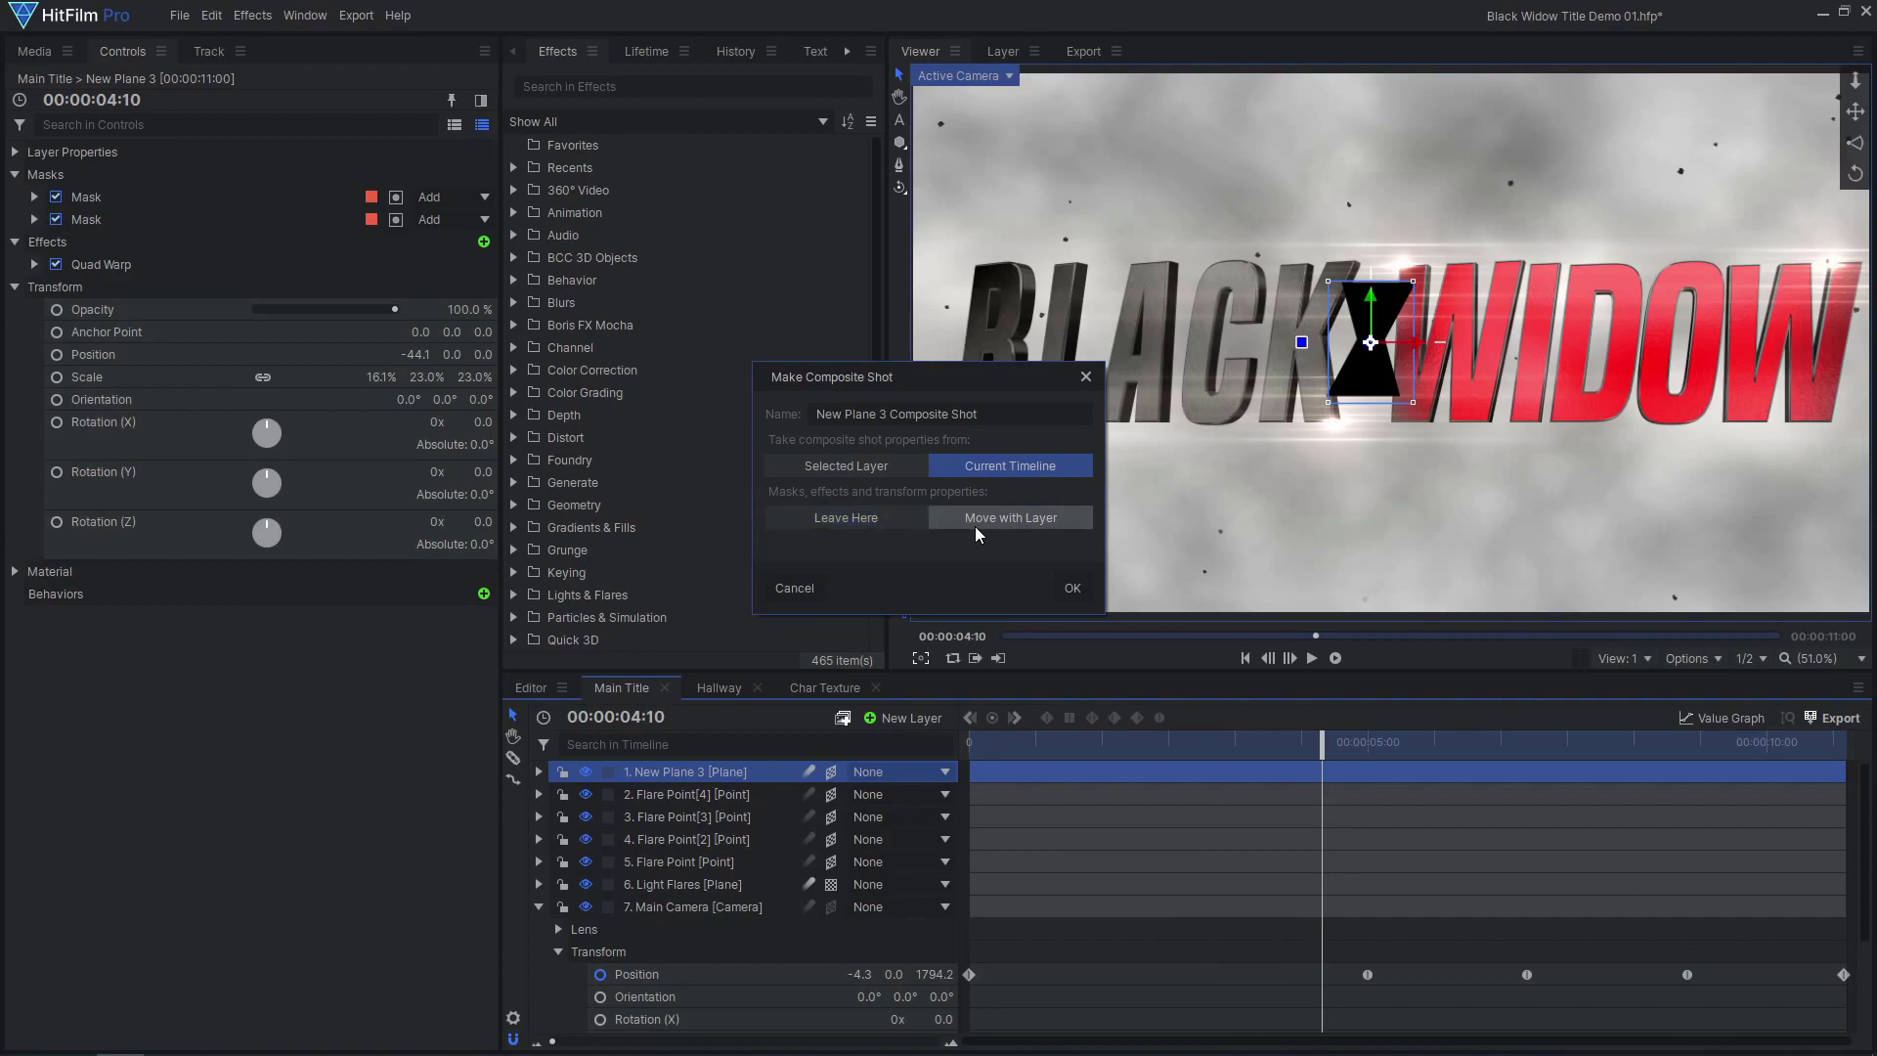
triple_click(896, 414)
text(Matte)
click(1072, 588)
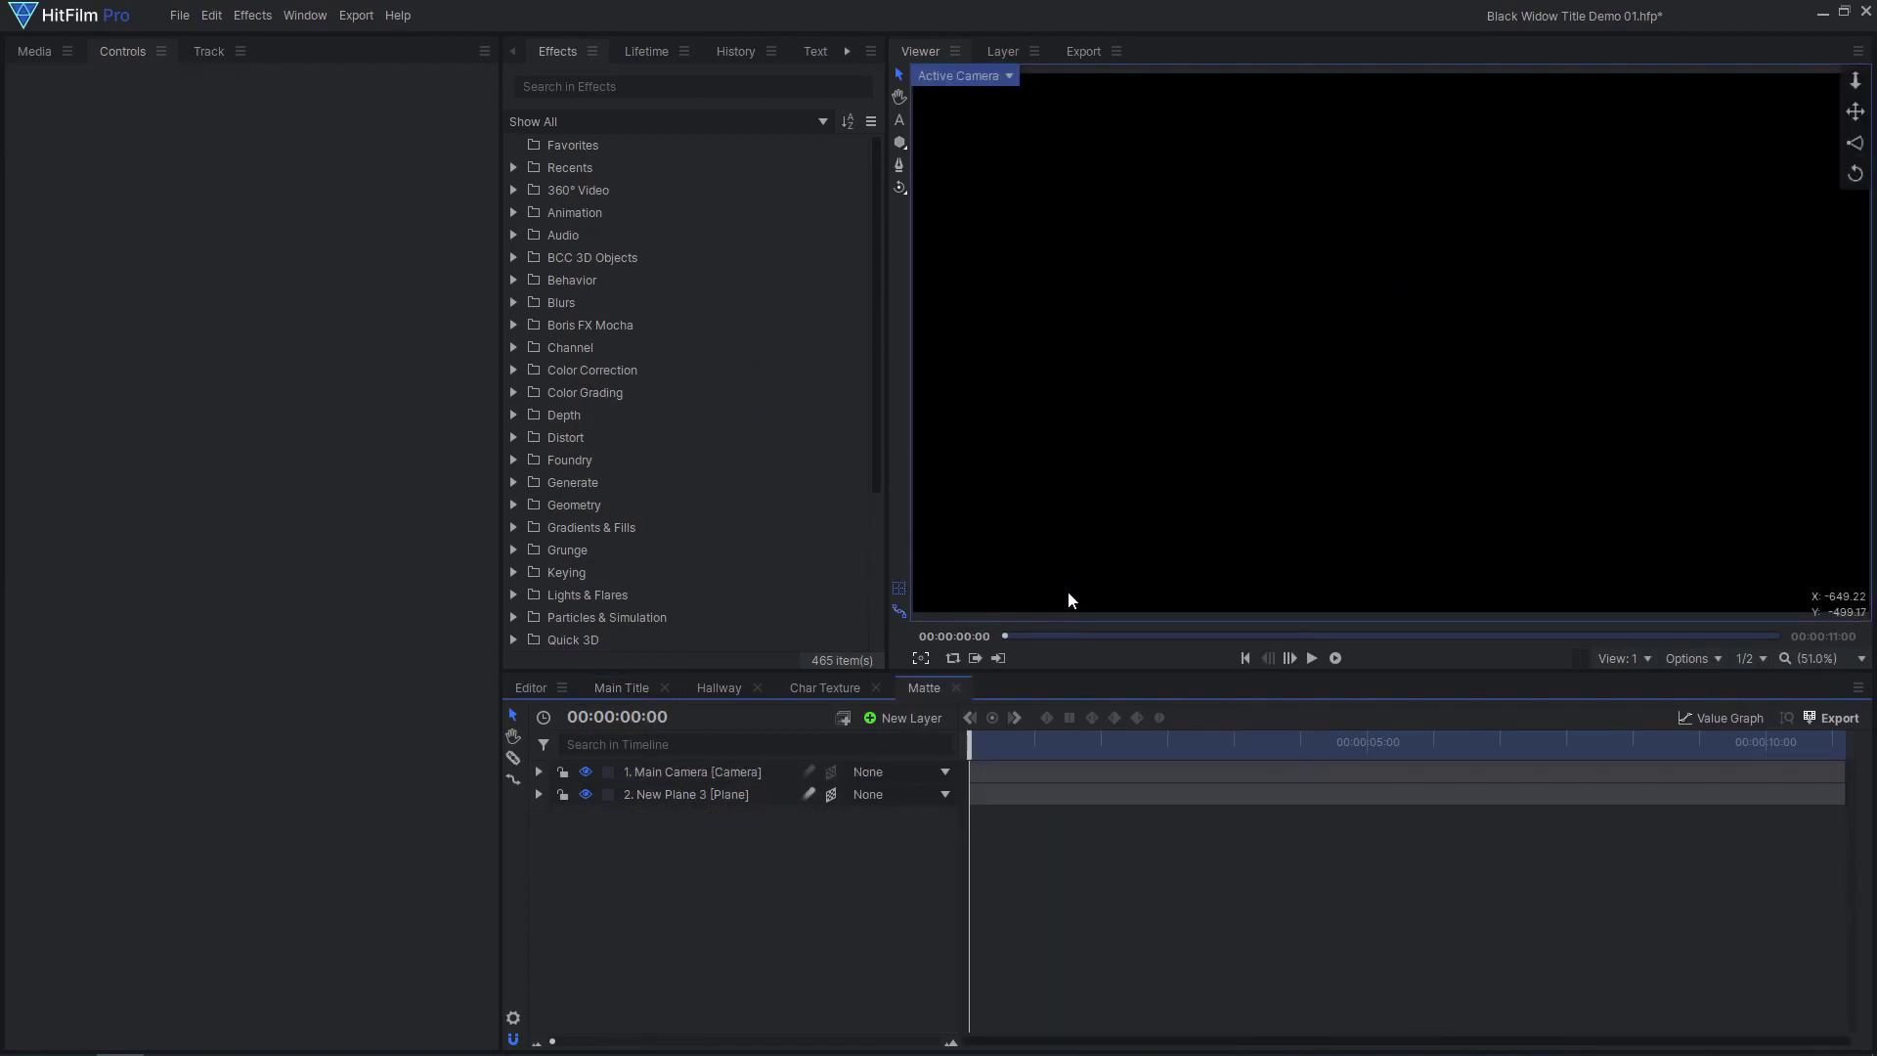
Show transparency as a checkerboard, add New Plane 1 to Matte and trim it to end near 2:06.
click(1691, 658)
click(1701, 772)
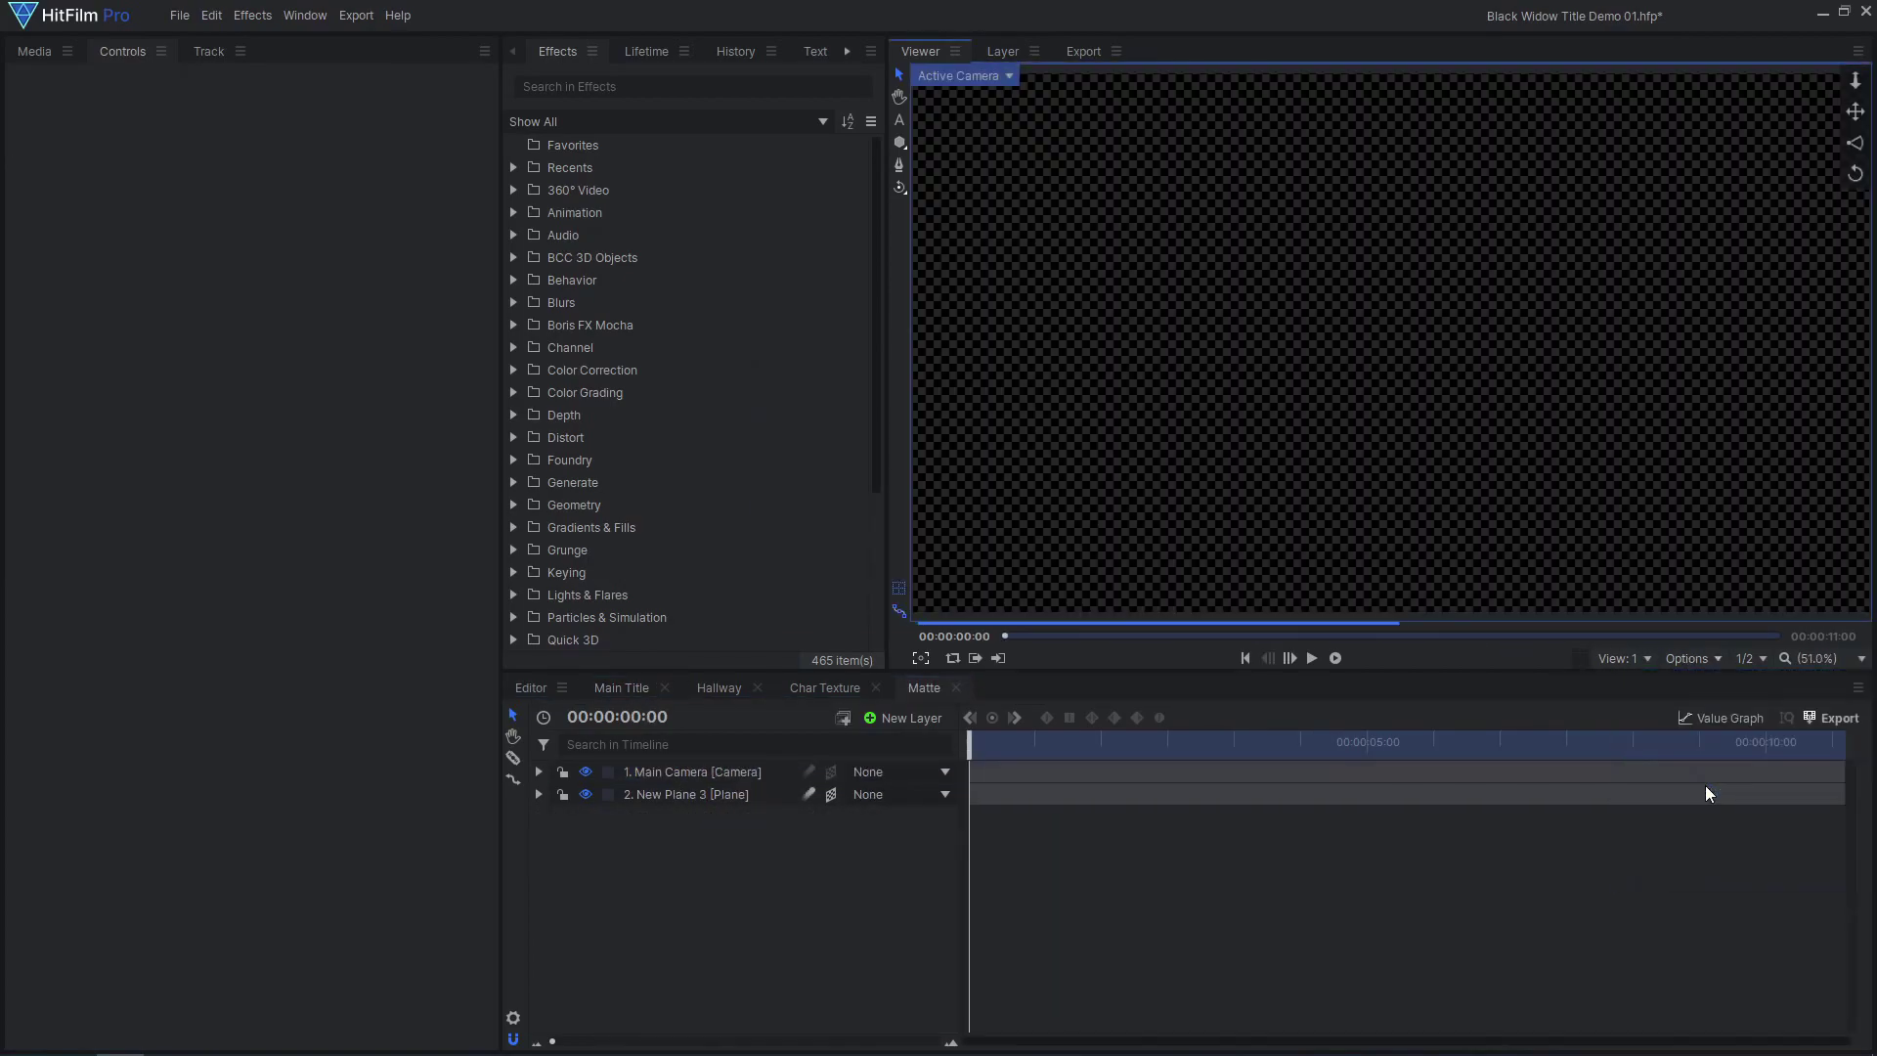
drag(1188, 744, 1153, 754)
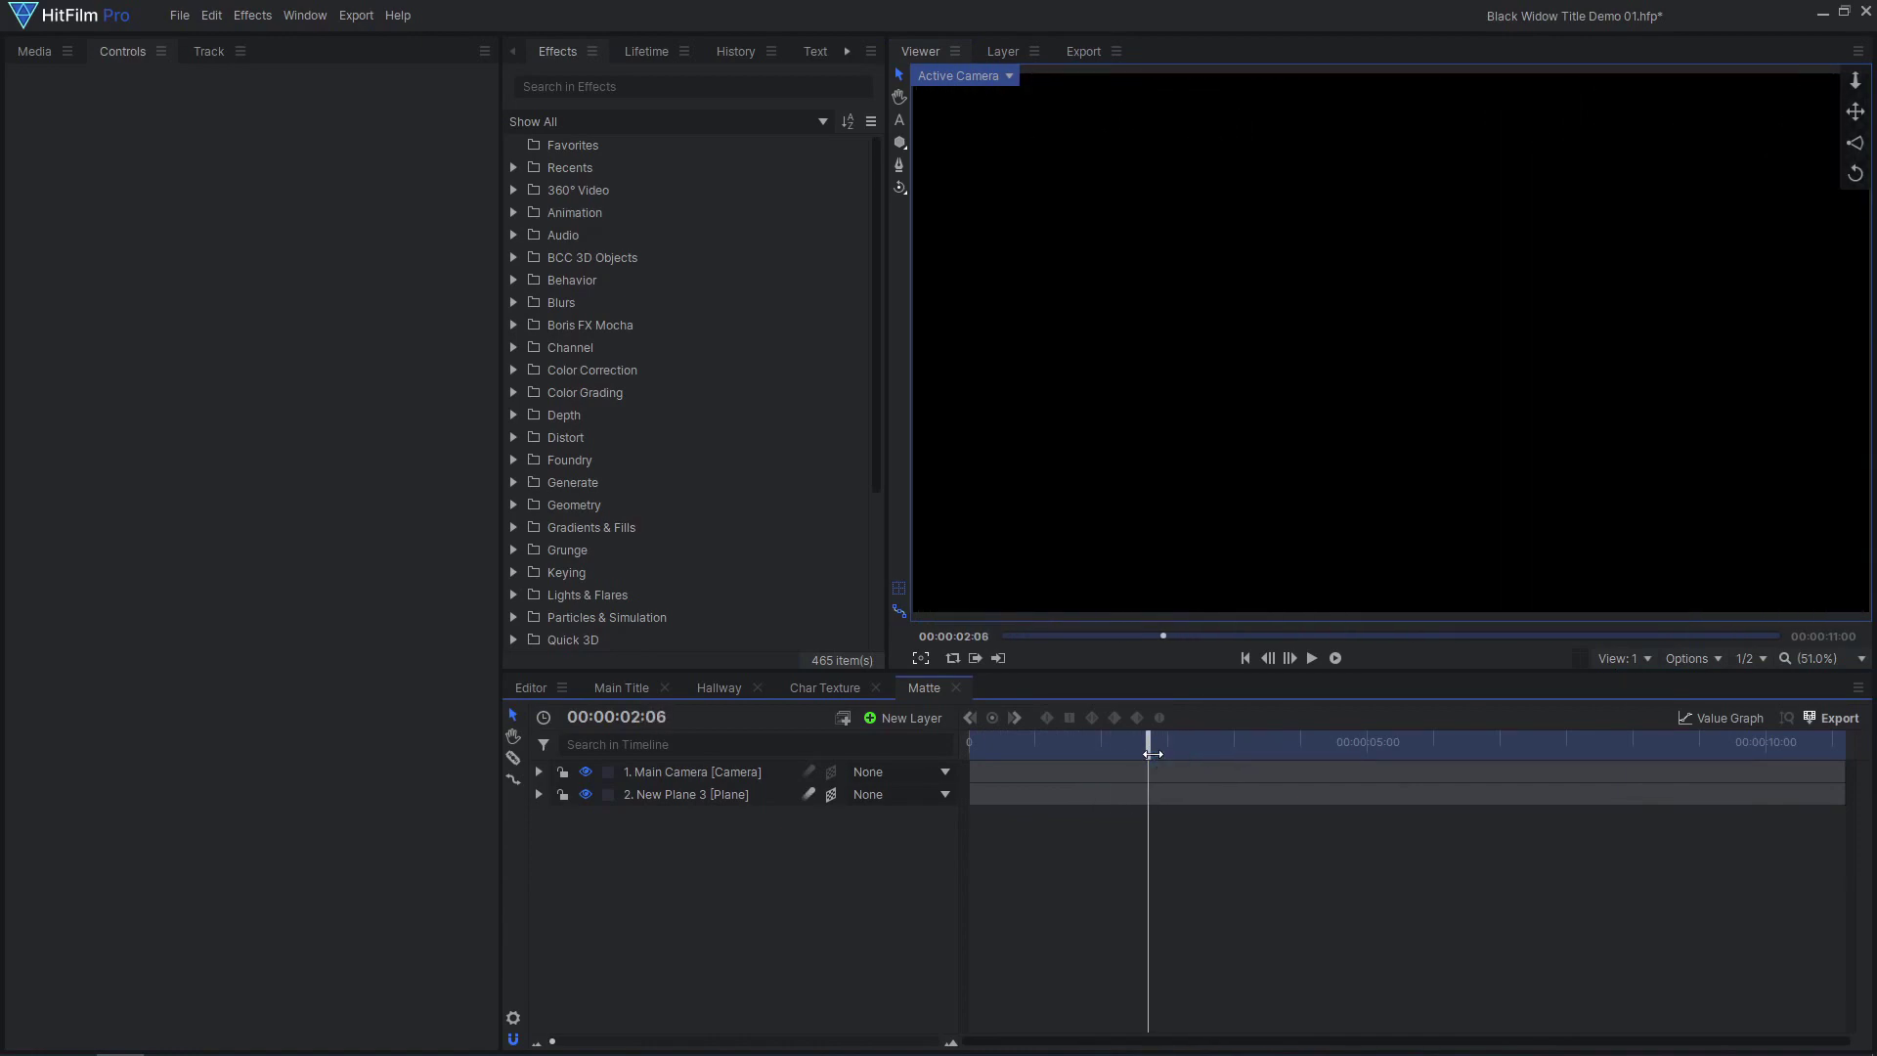
click(26, 51)
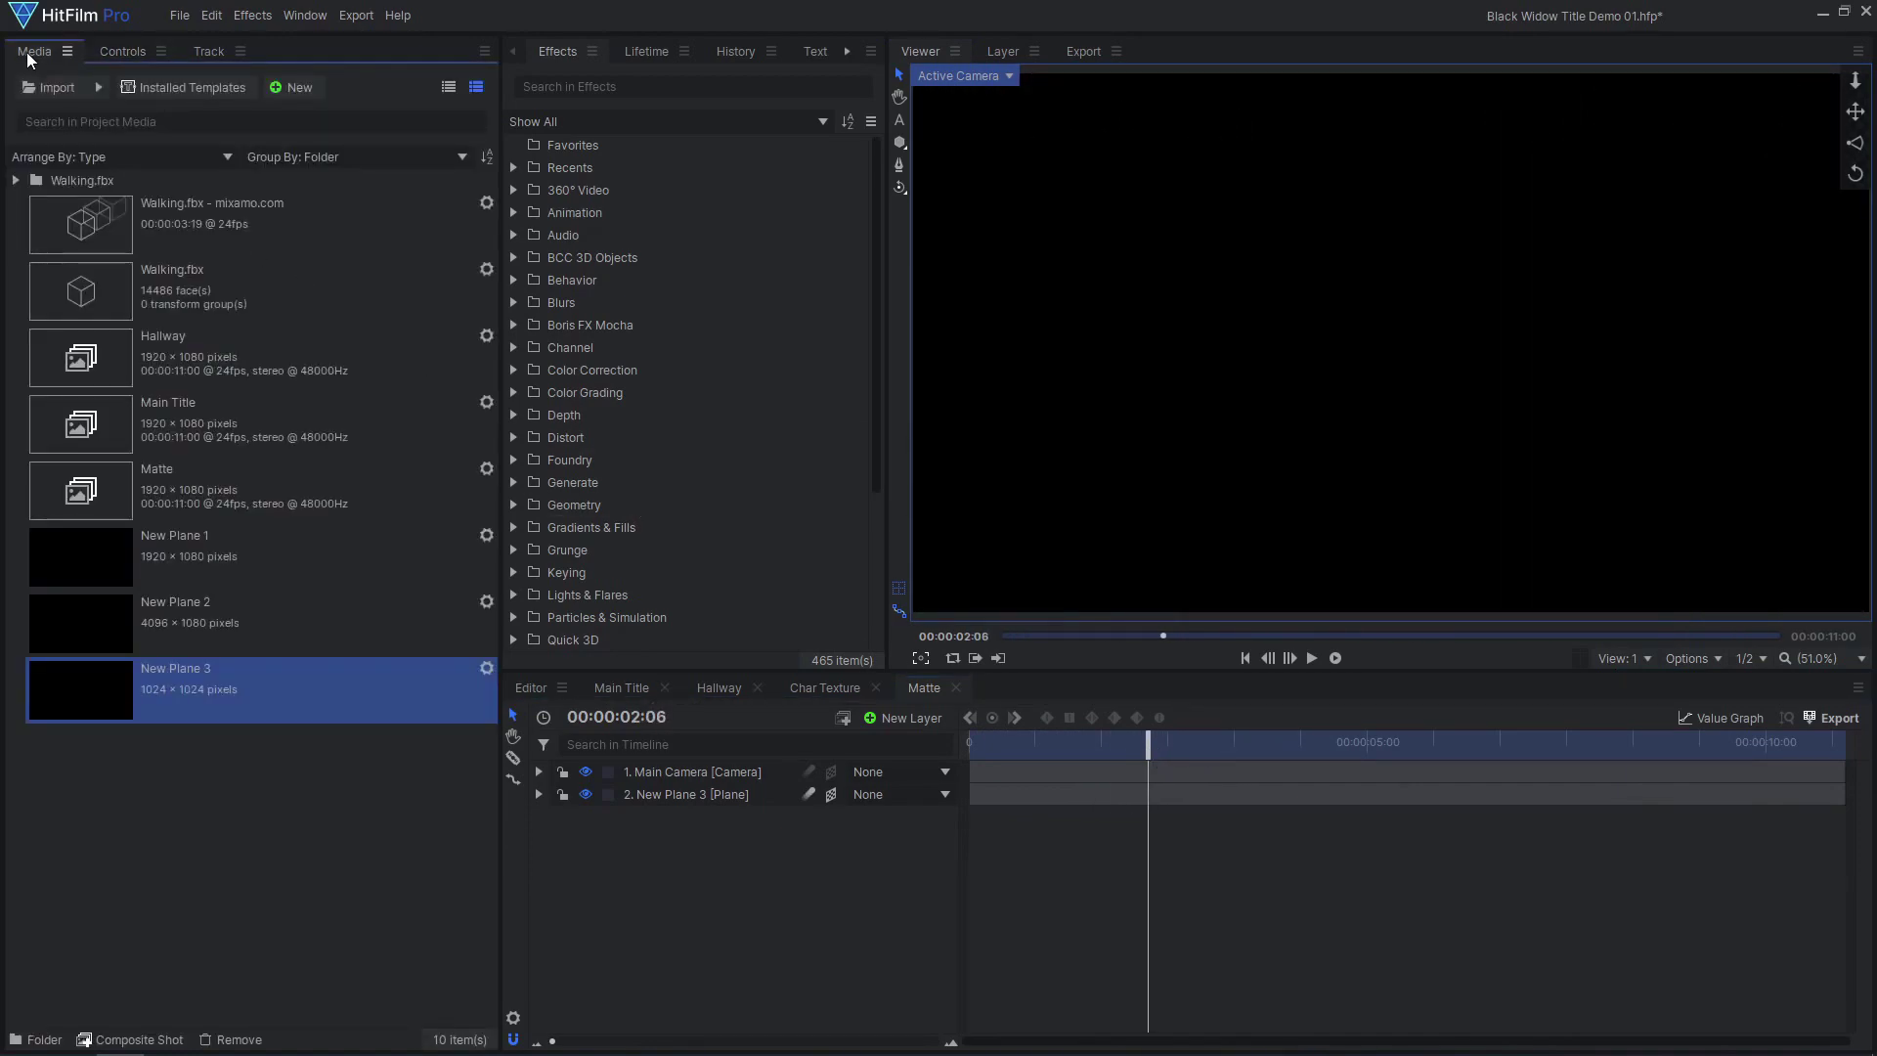
drag(214, 549, 673, 773)
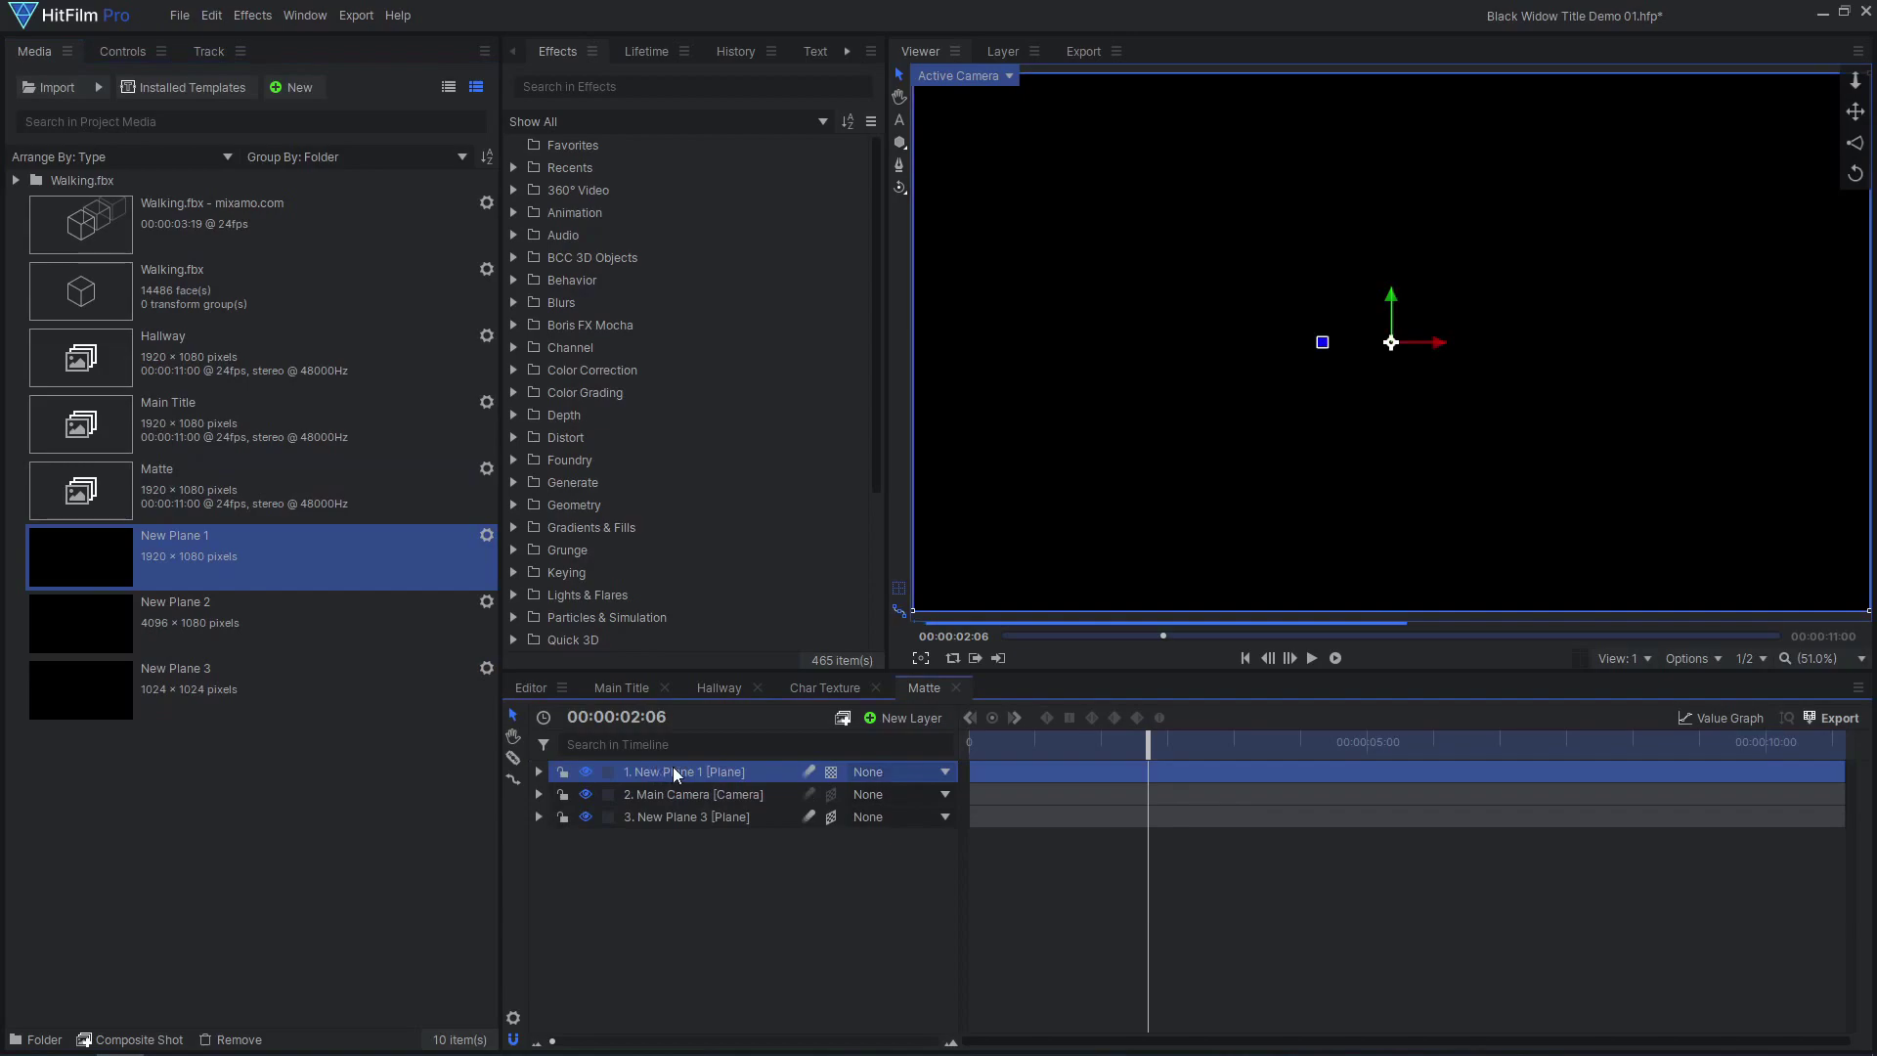
drag(1843, 774, 1357, 772)
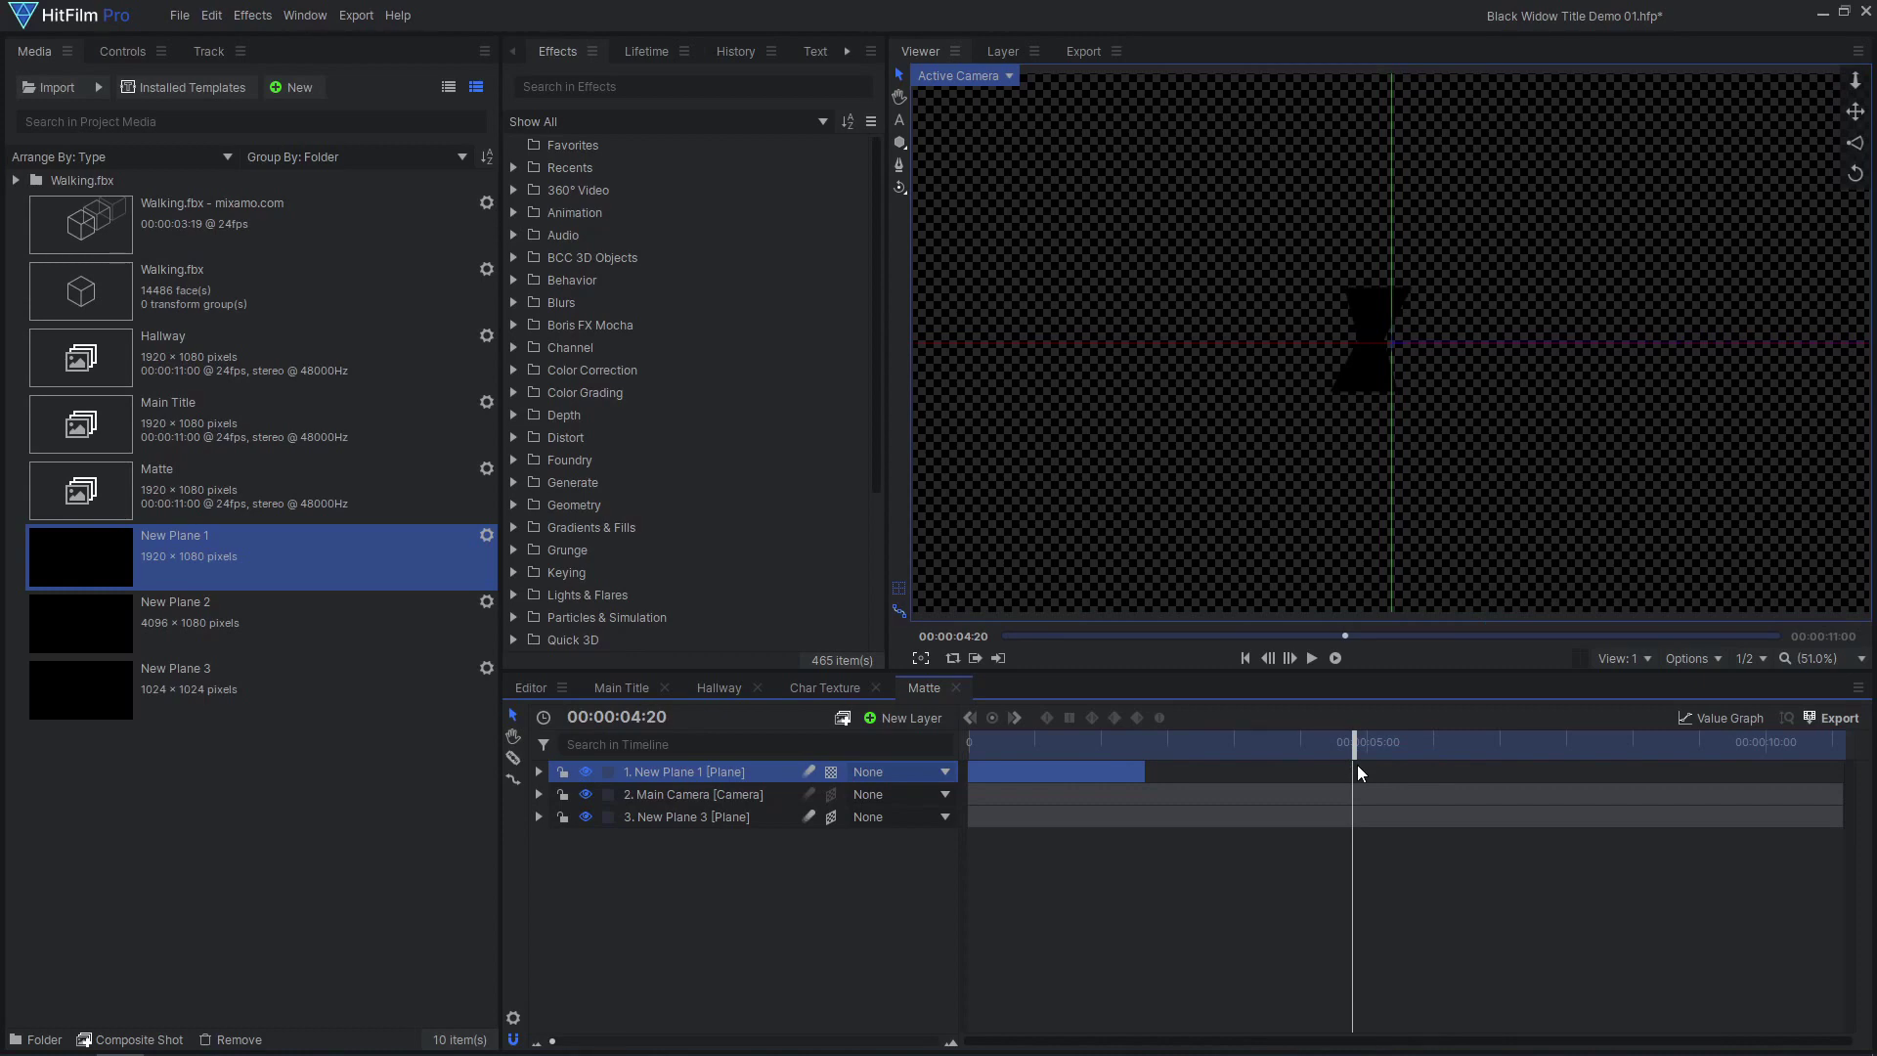
Add the Hallway composite as the top layer of Main Title.
click(628, 684)
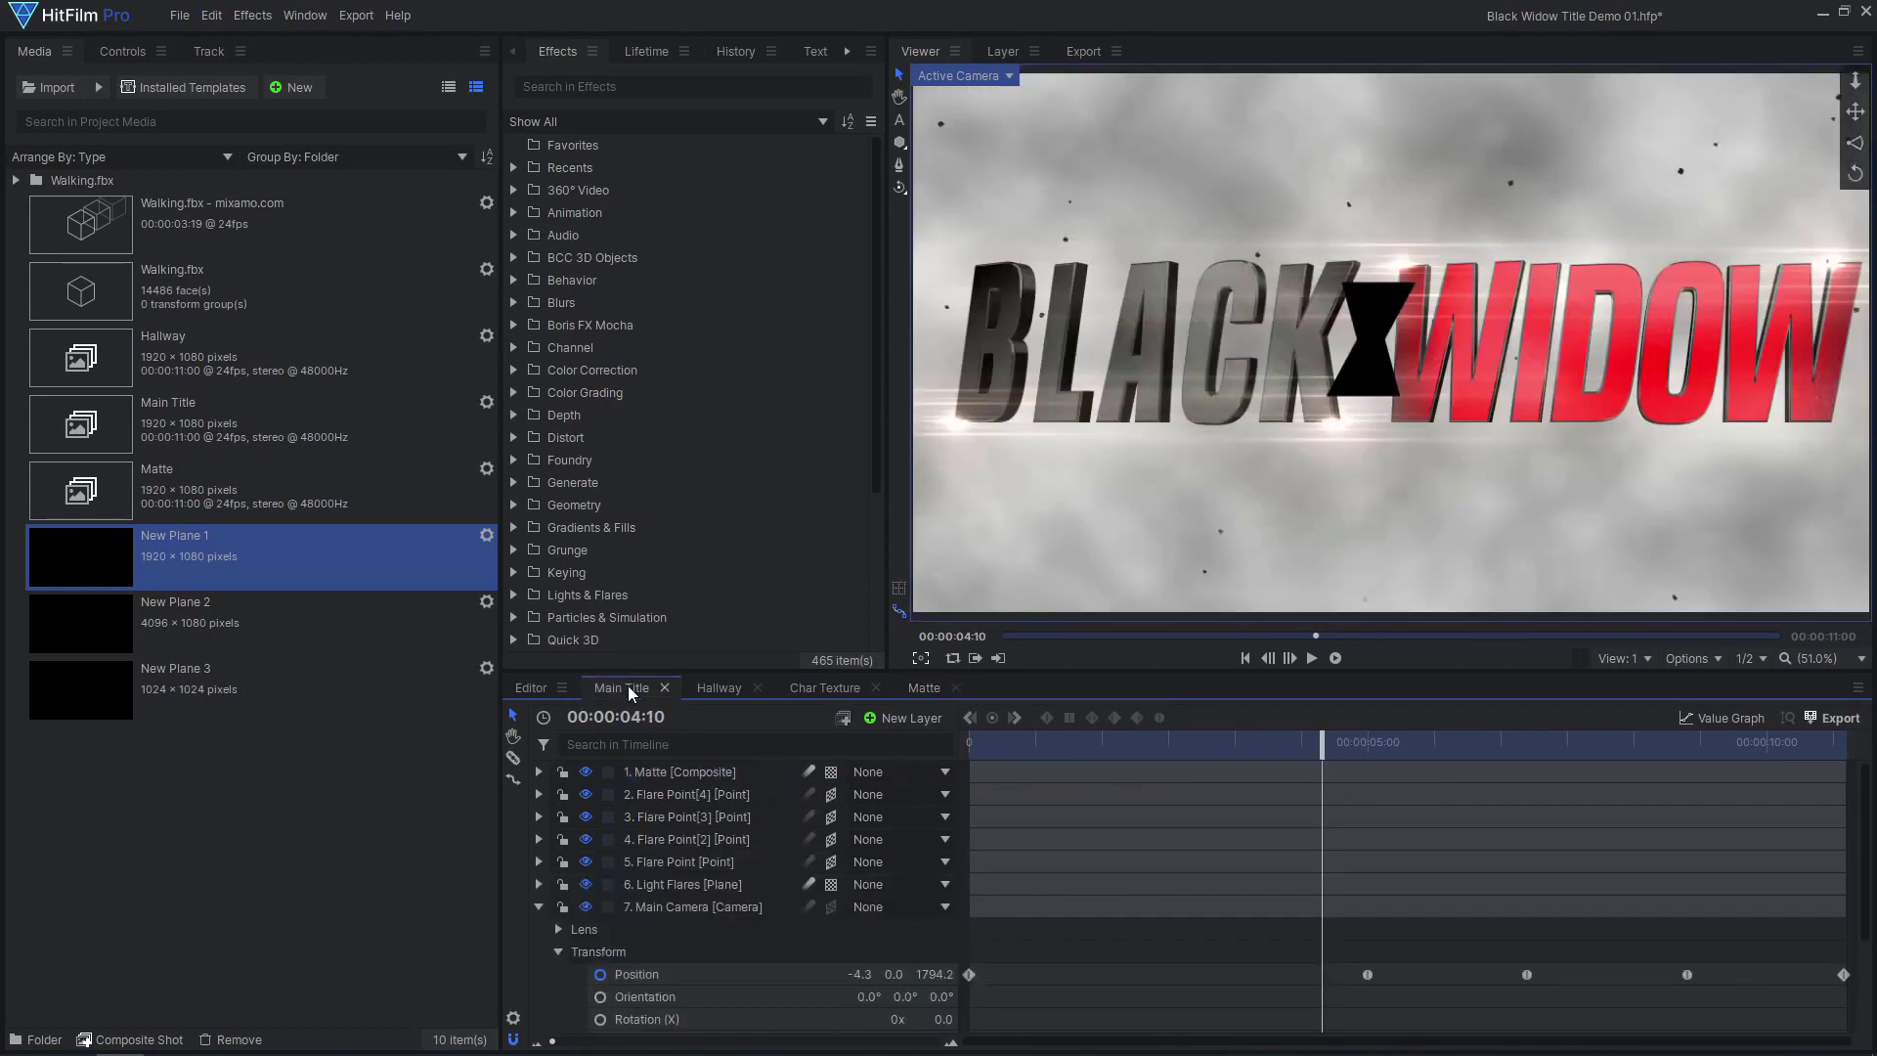
click(539, 907)
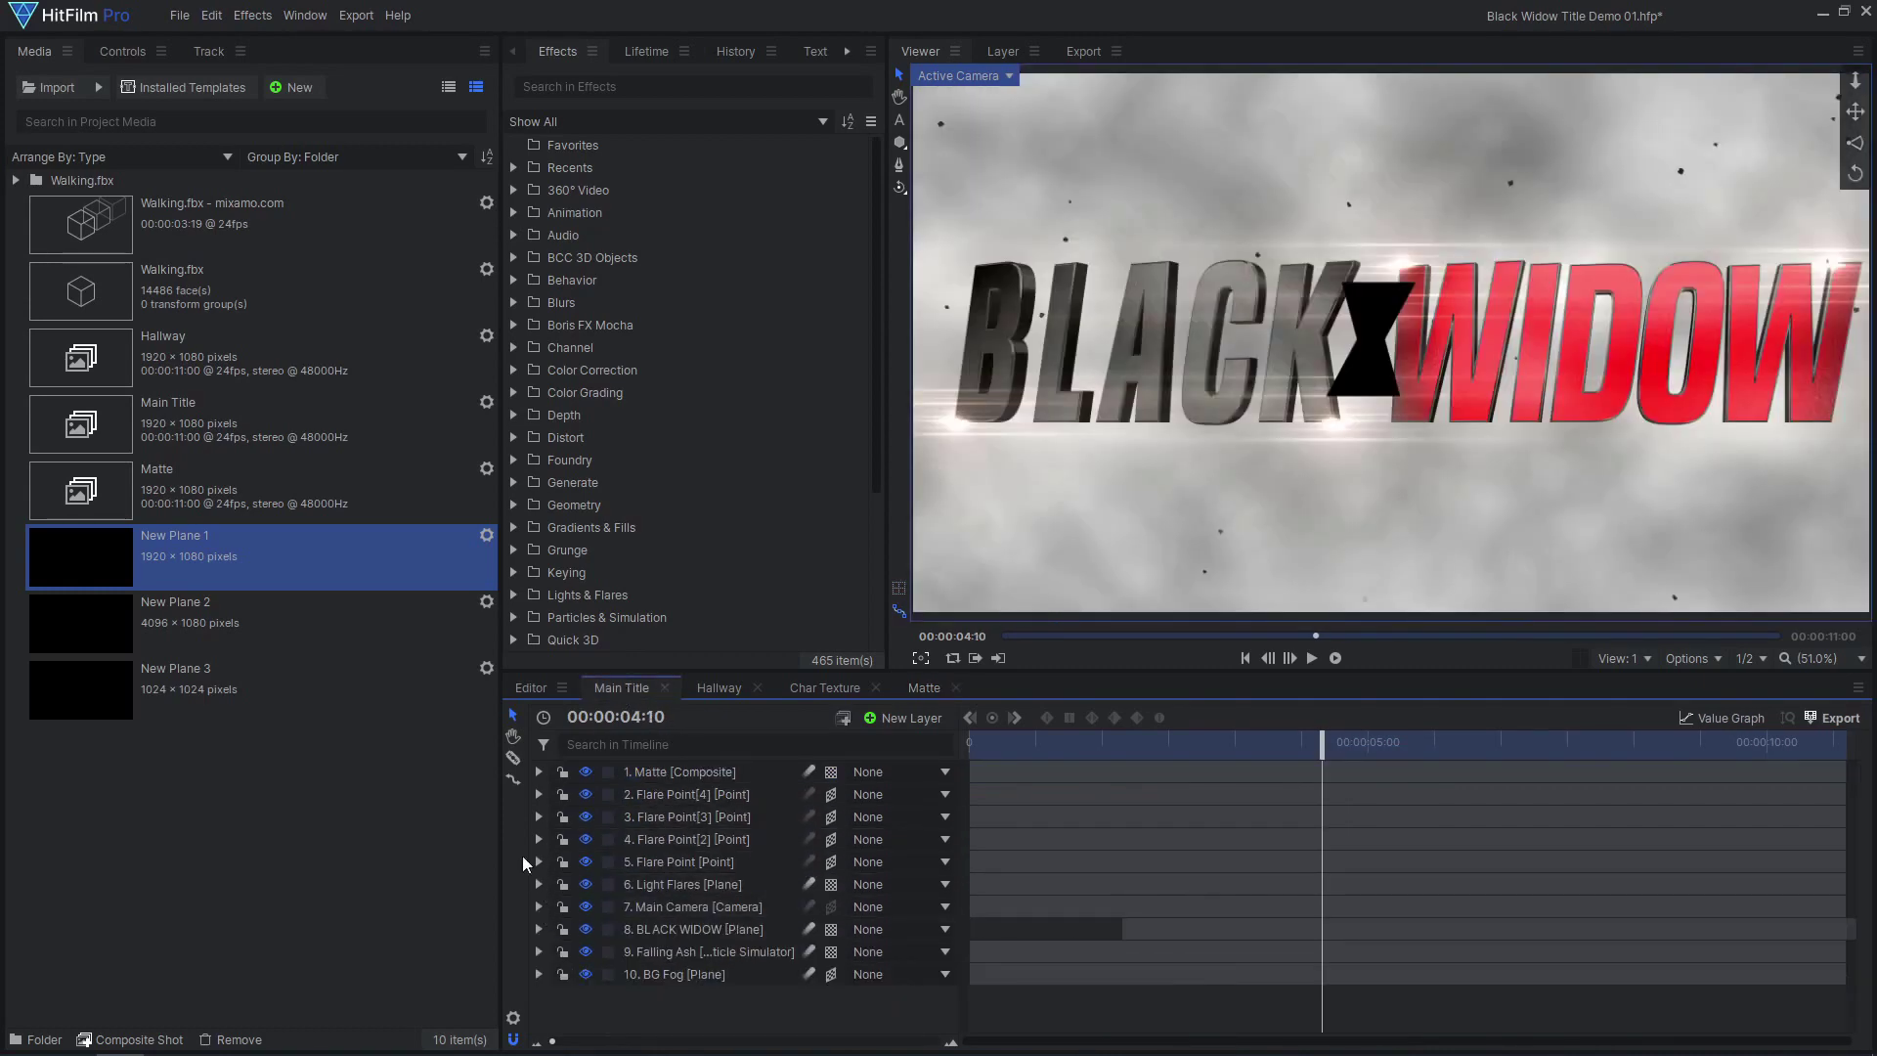
click(211, 366)
drag(672, 764, 672, 765)
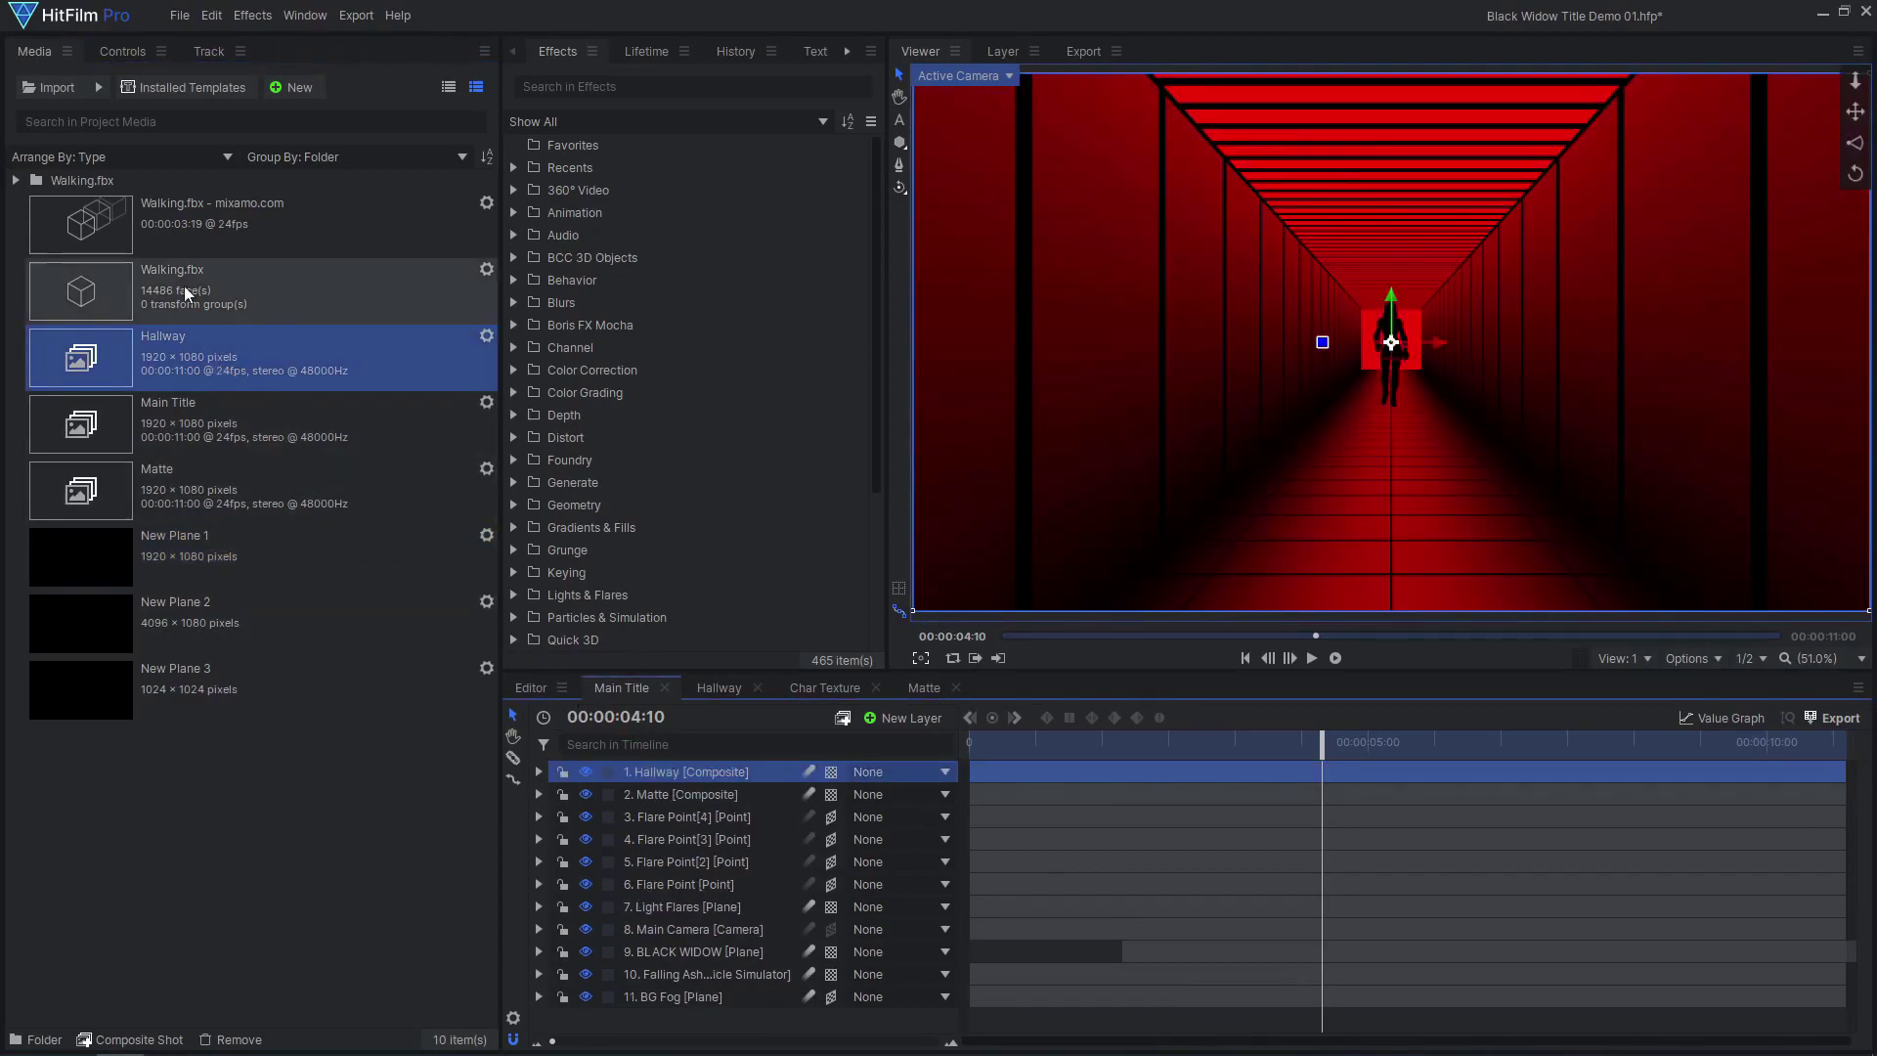
Apply Set Matte to Hallway with Source Layer 2. Matte so it shows through the hourglass.
click(115, 51)
click(483, 197)
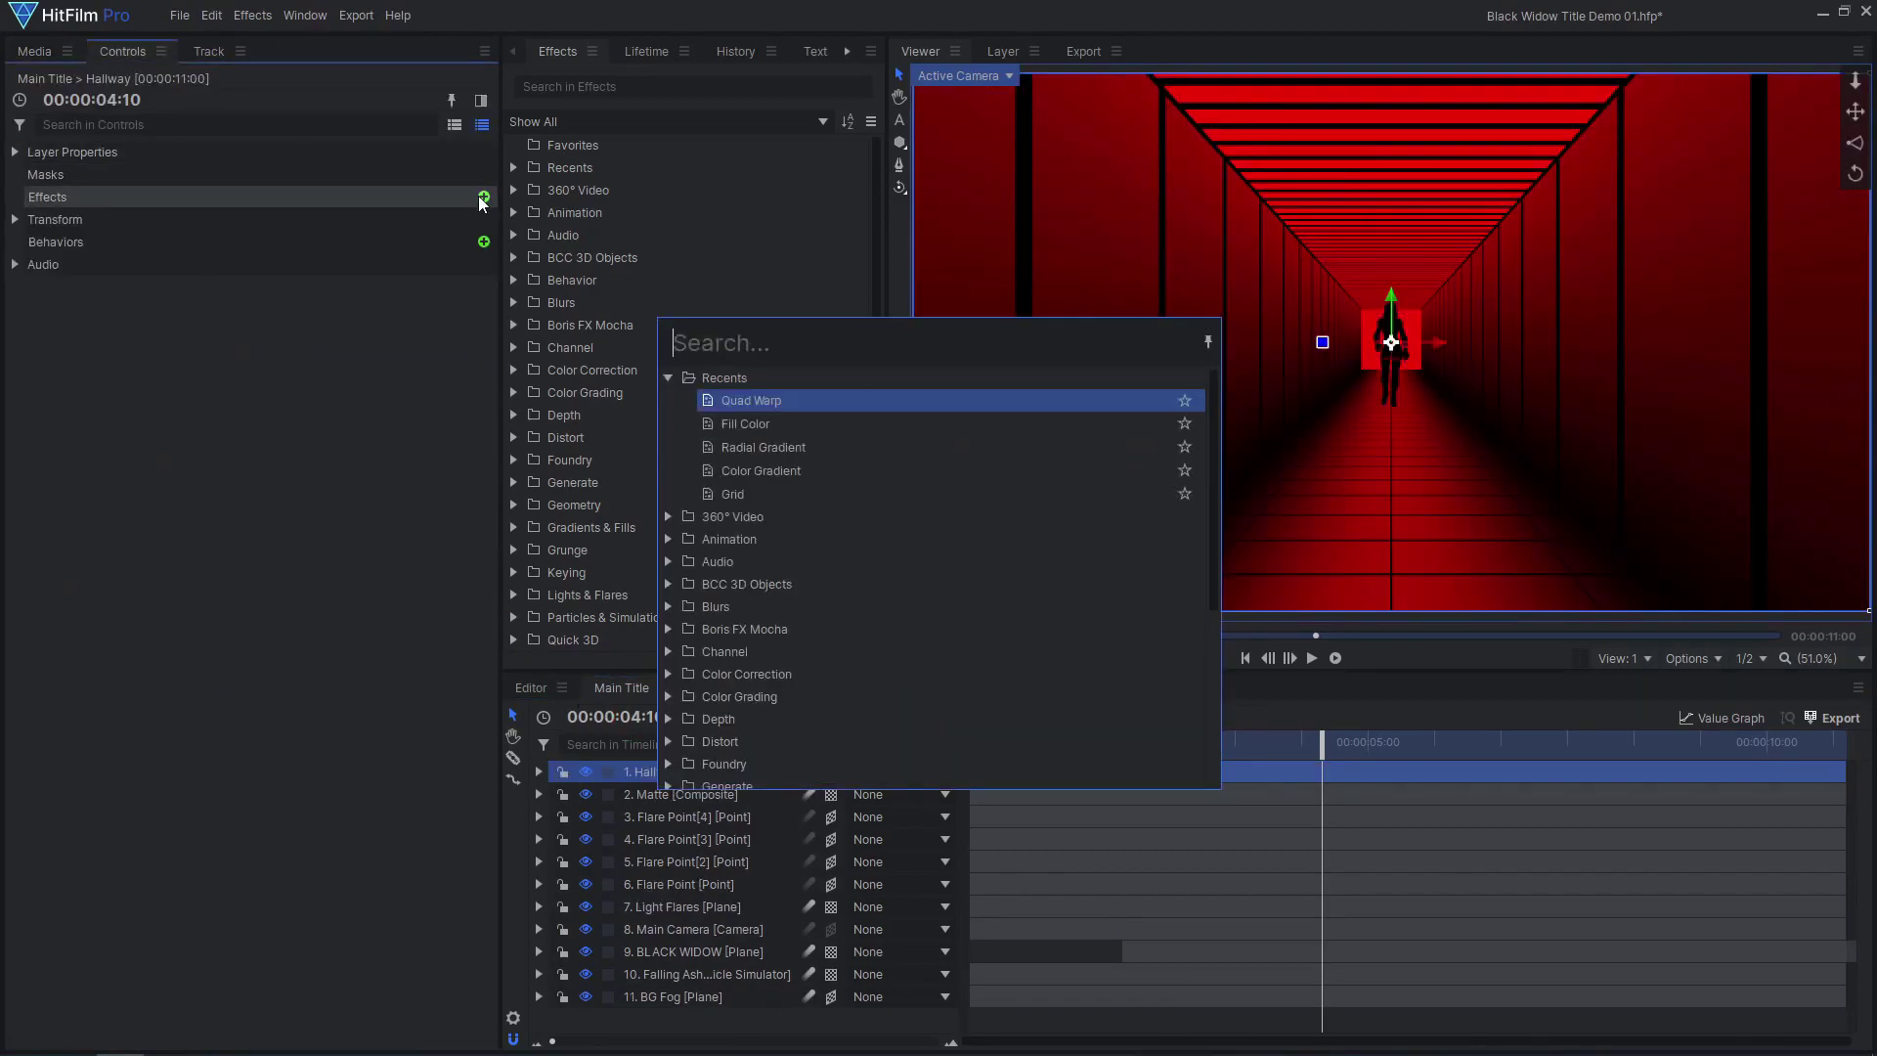
text(set m)
key(Return)
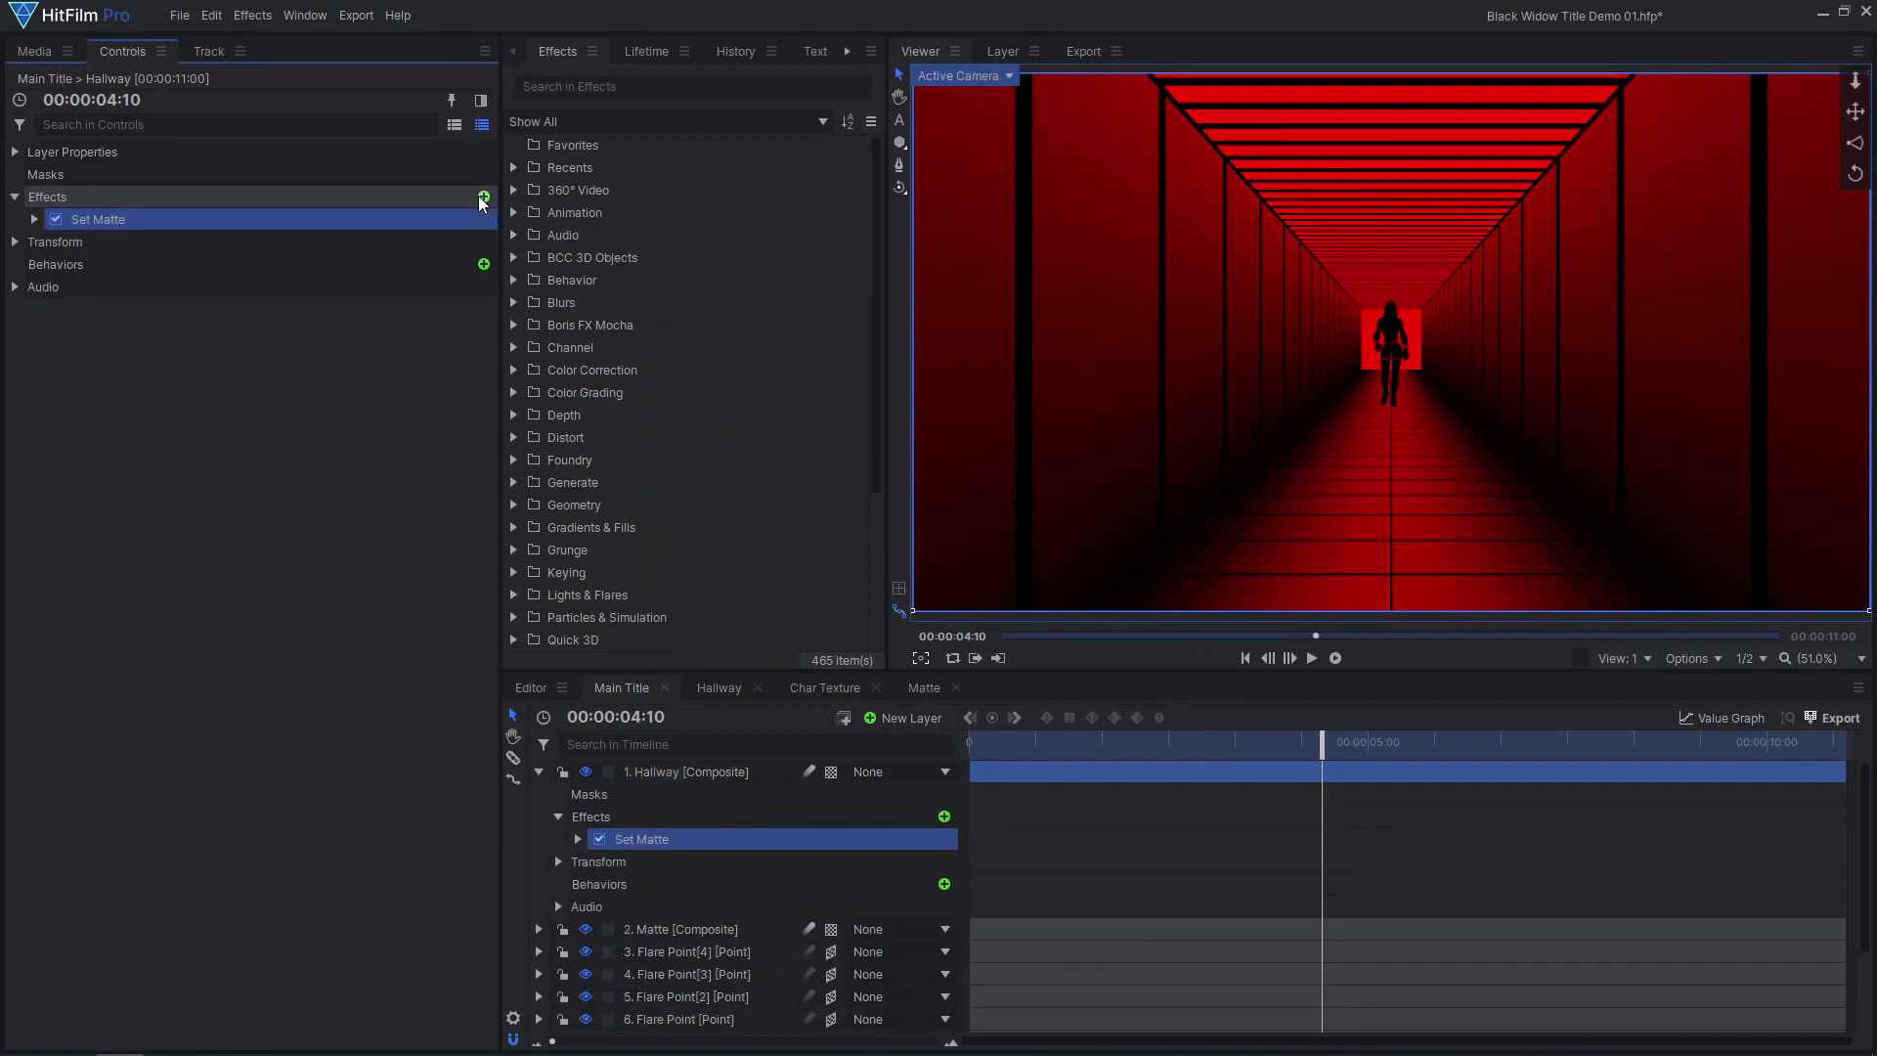
click(34, 220)
click(293, 241)
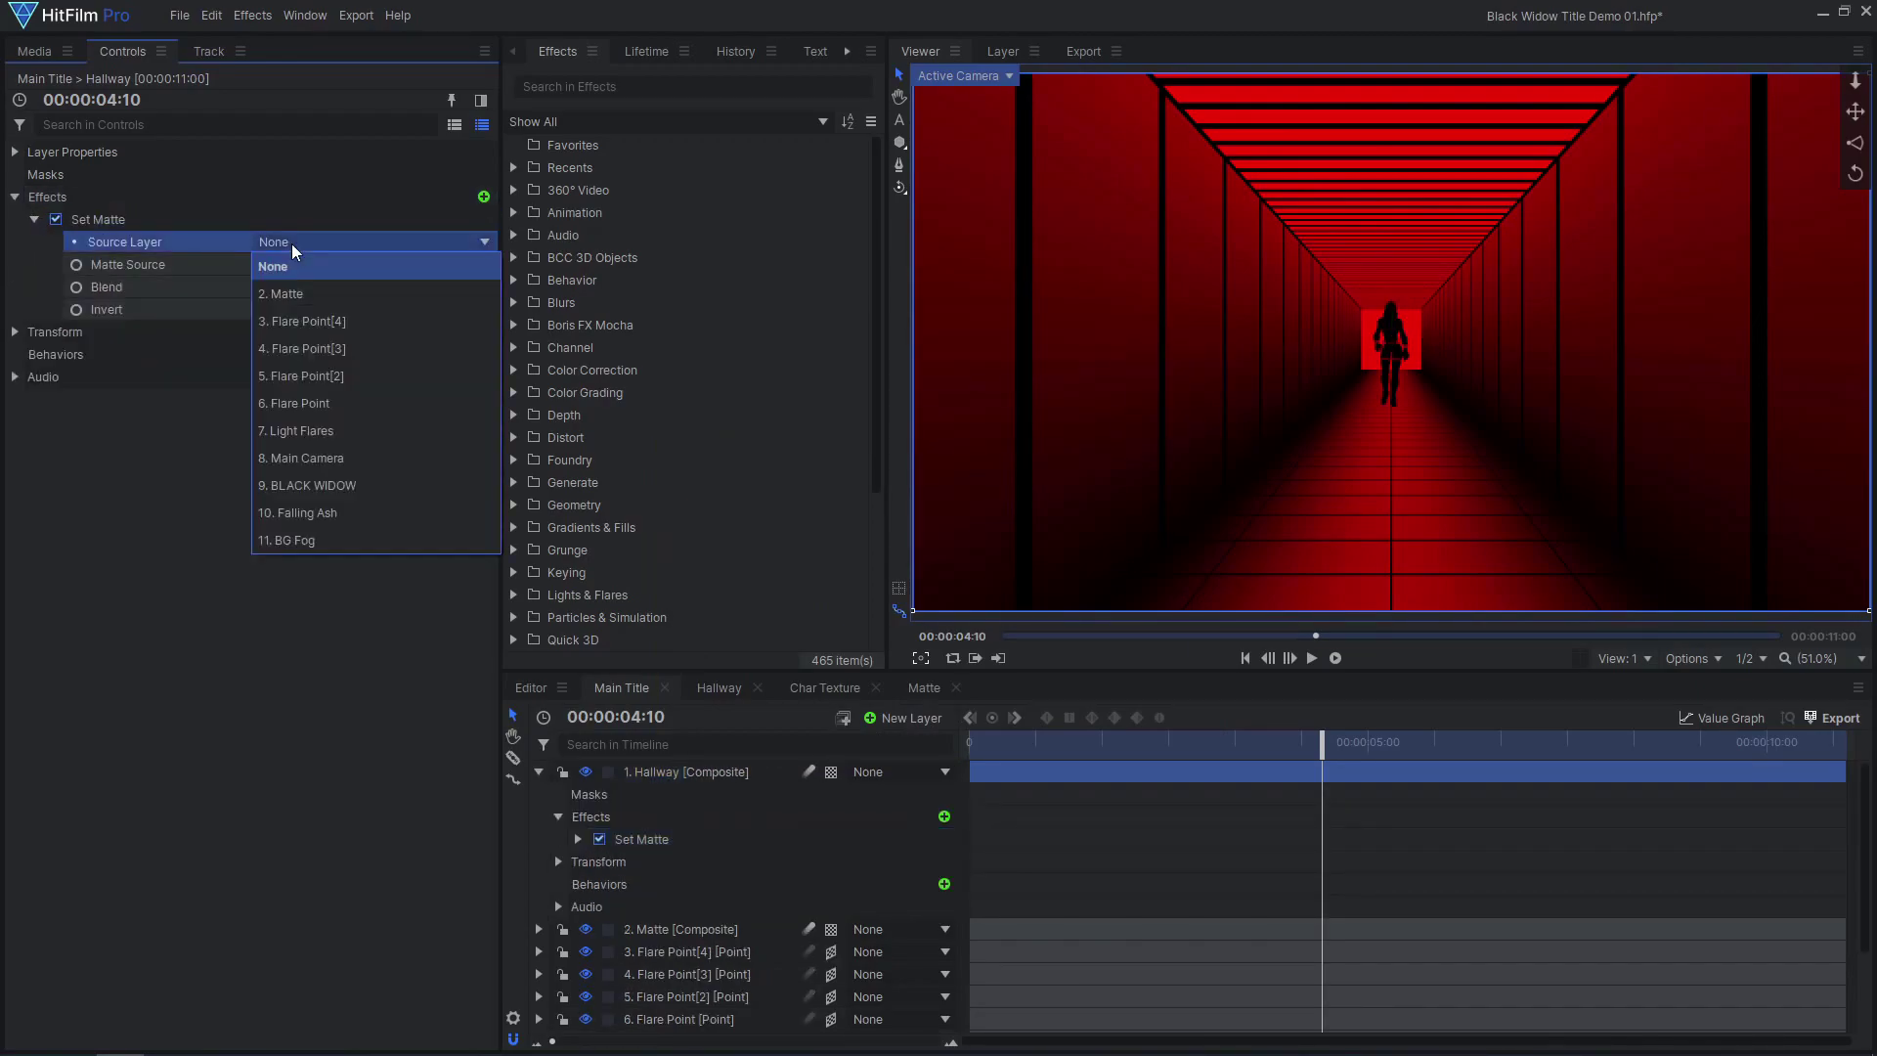
click(311, 296)
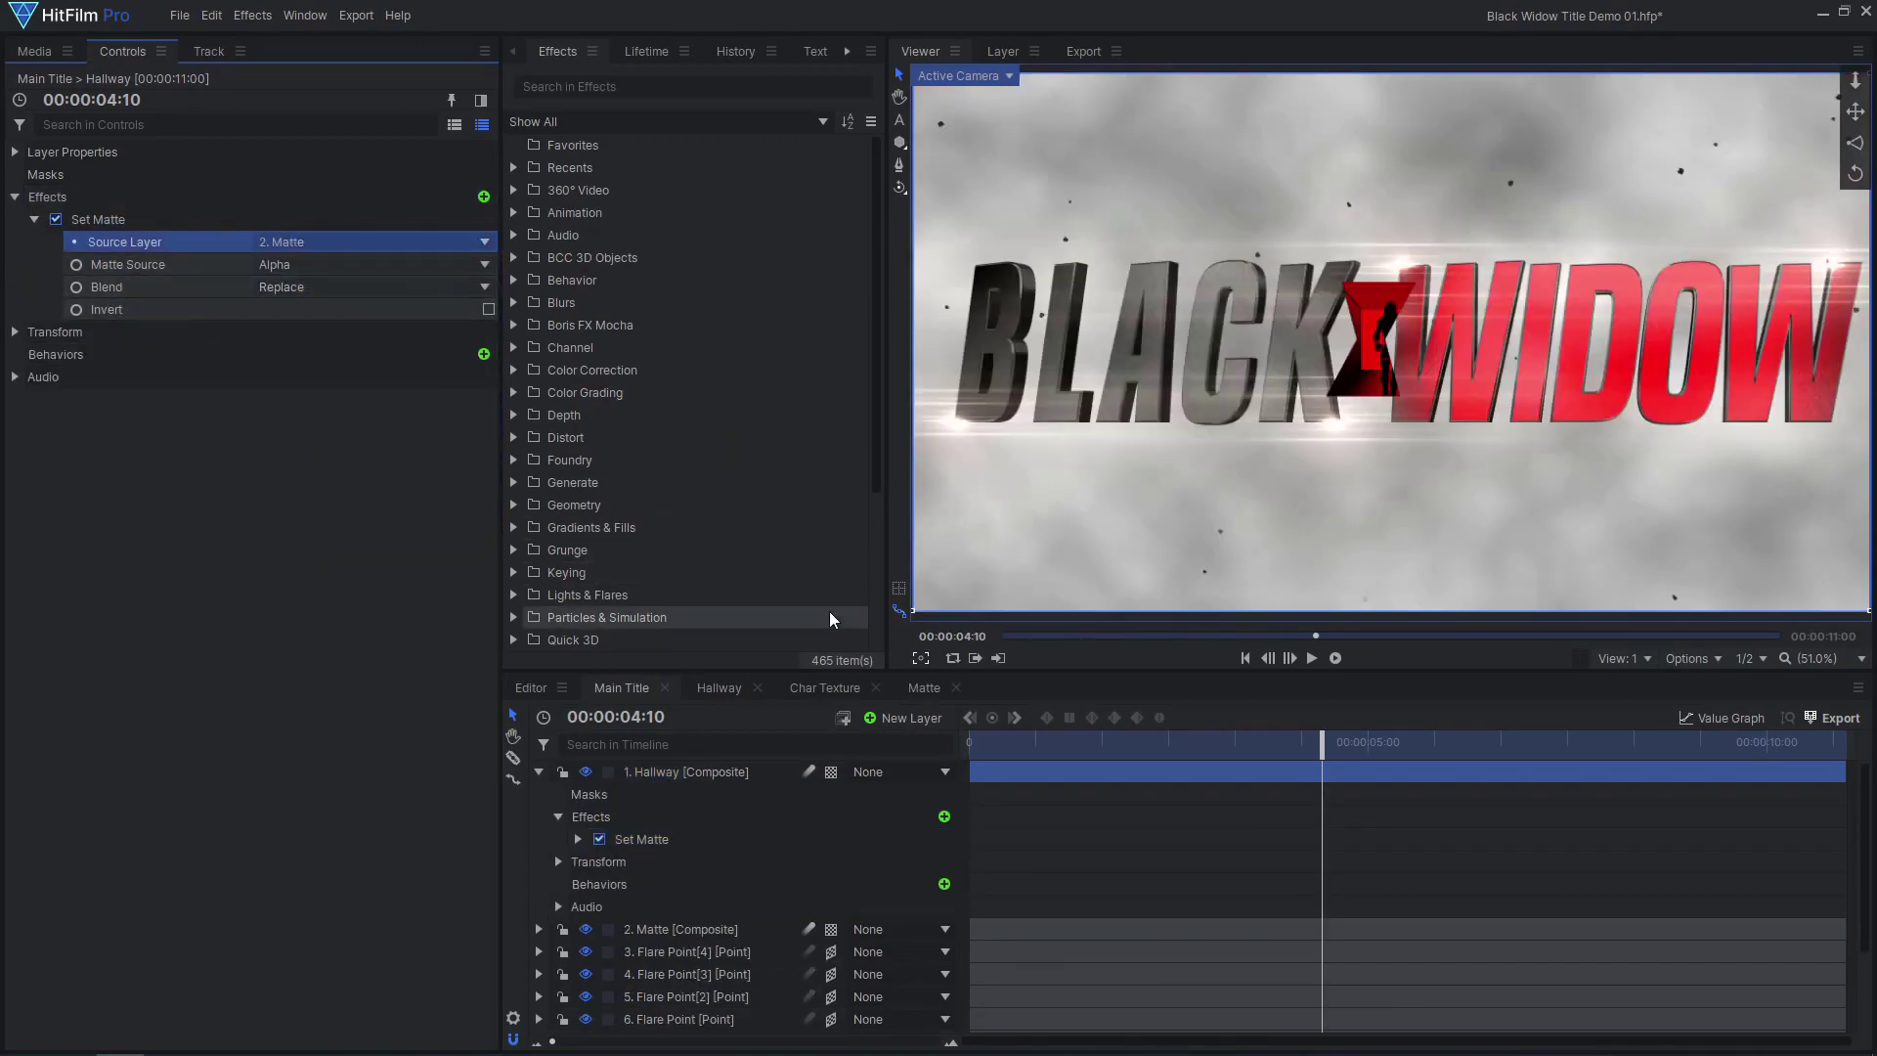
drag(1315, 745, 1157, 751)
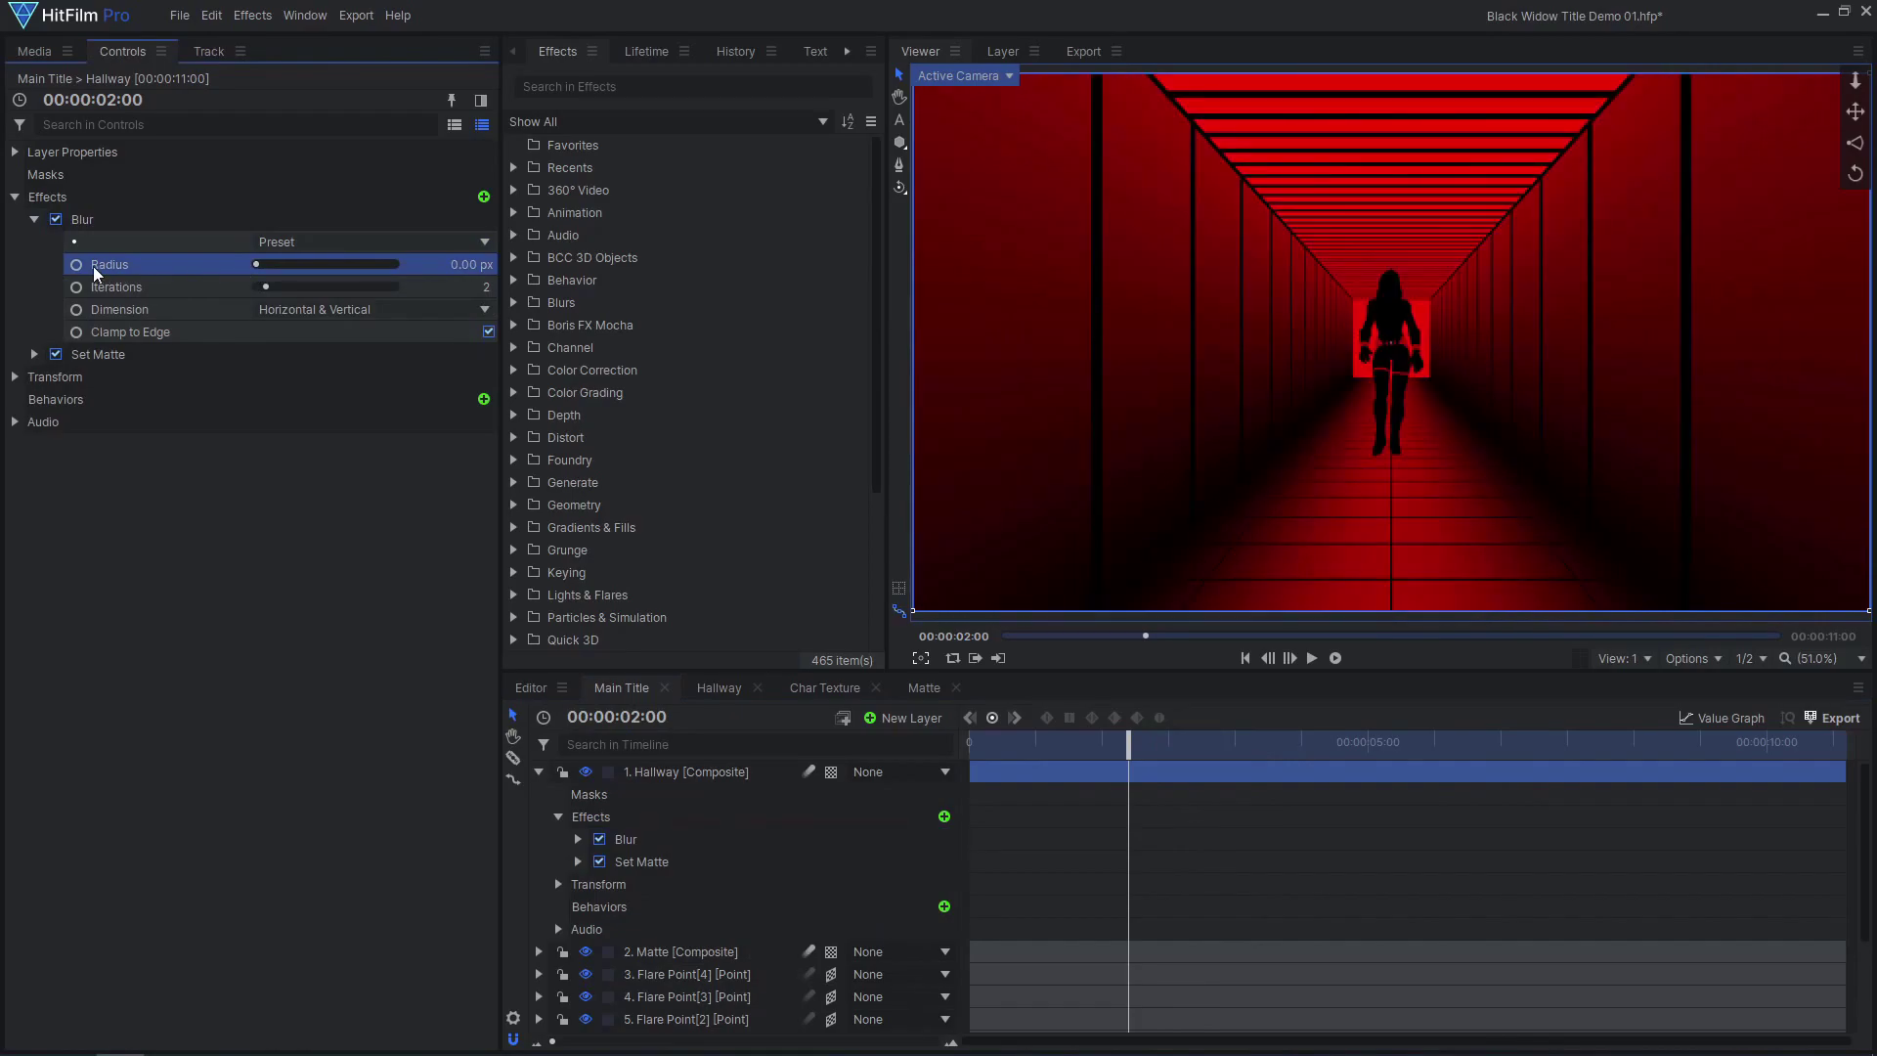
Add Fill Color to Hallway and keyframe Blur Radius and Blend Amount at 2:00.
click(483, 197)
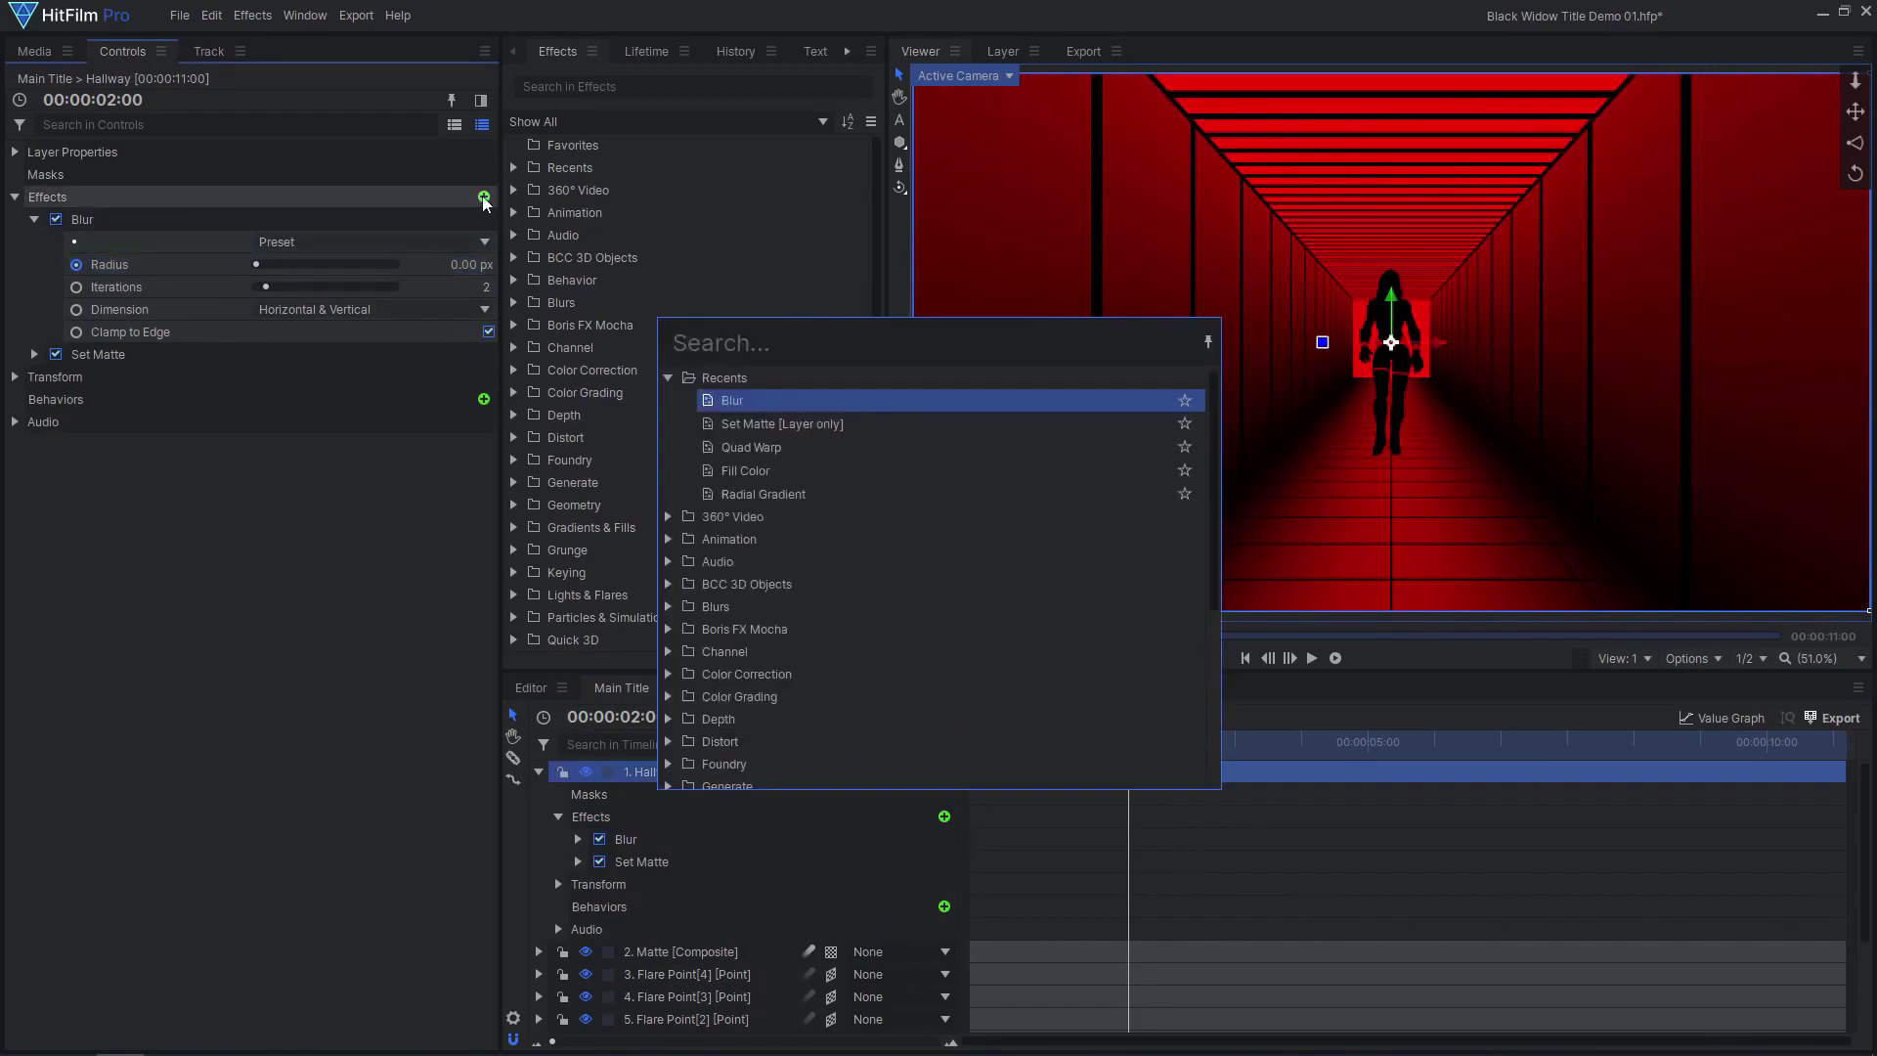
text(fill)
key(Return)
click(75, 400)
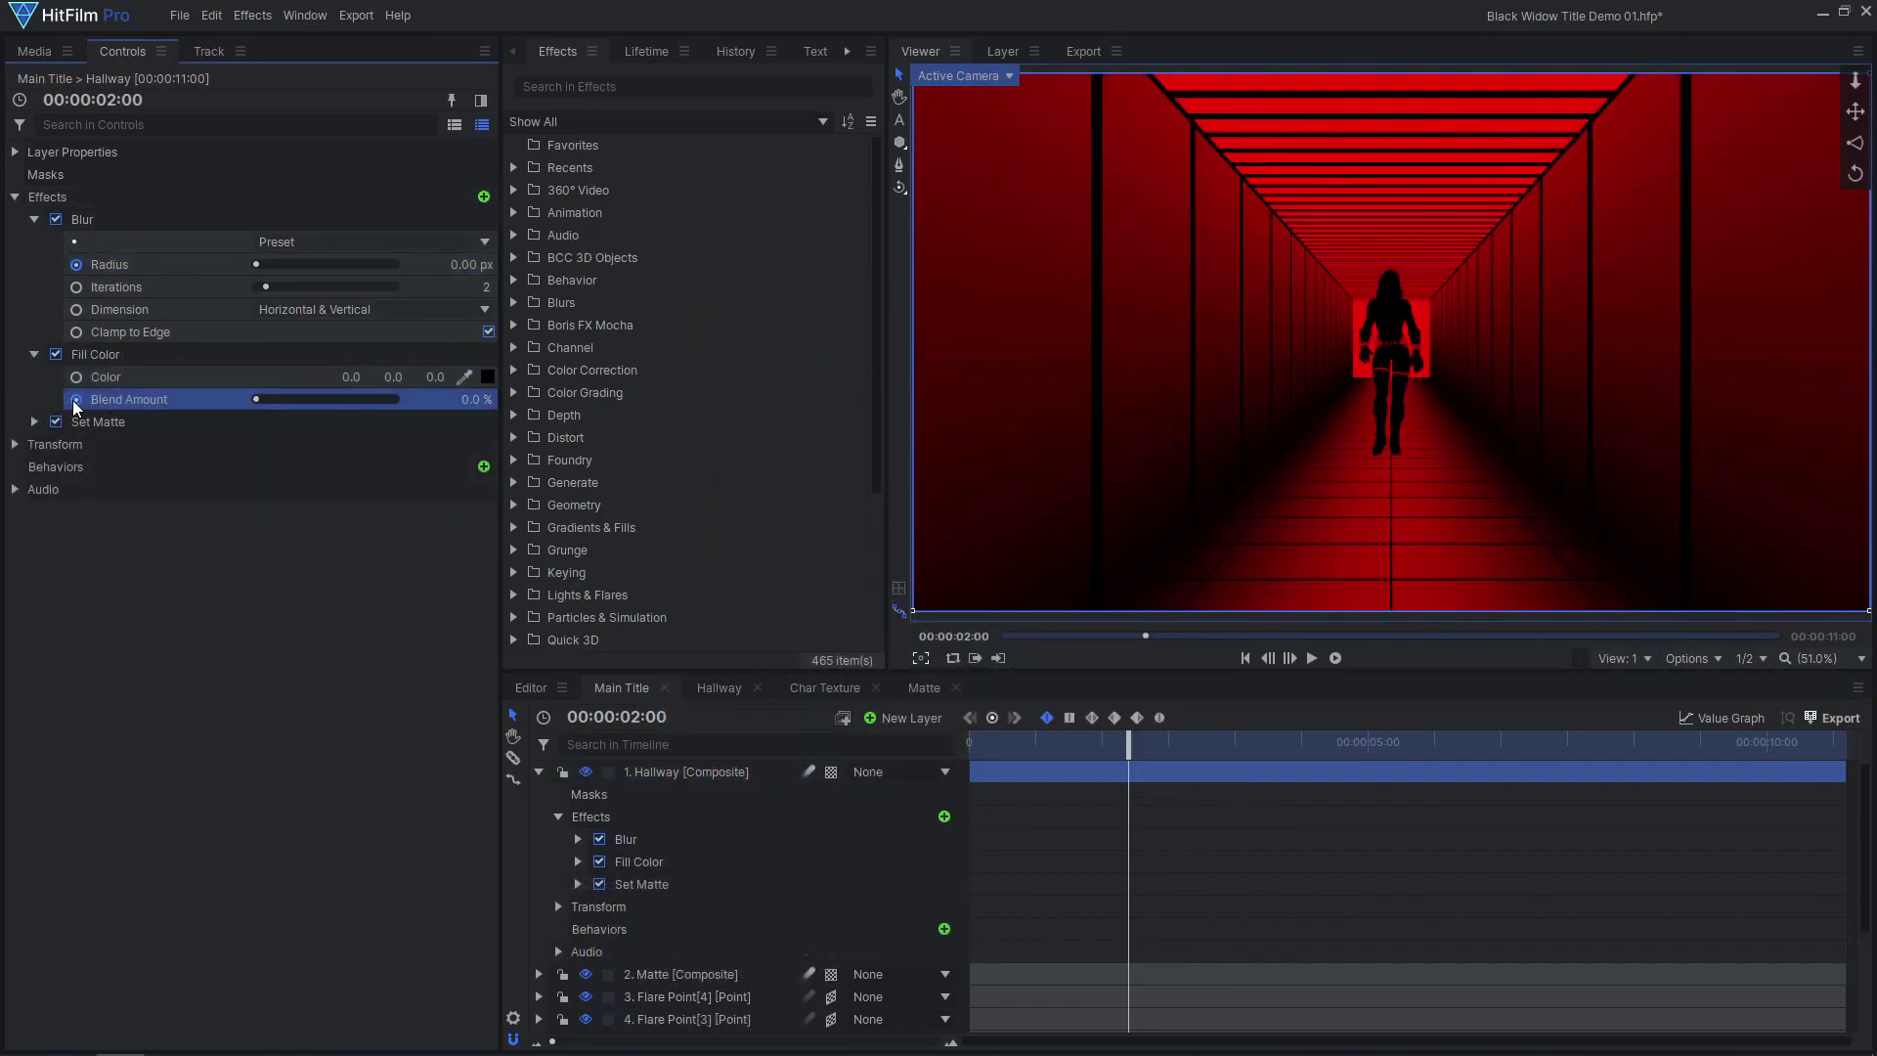
click(158, 268)
click(132, 397)
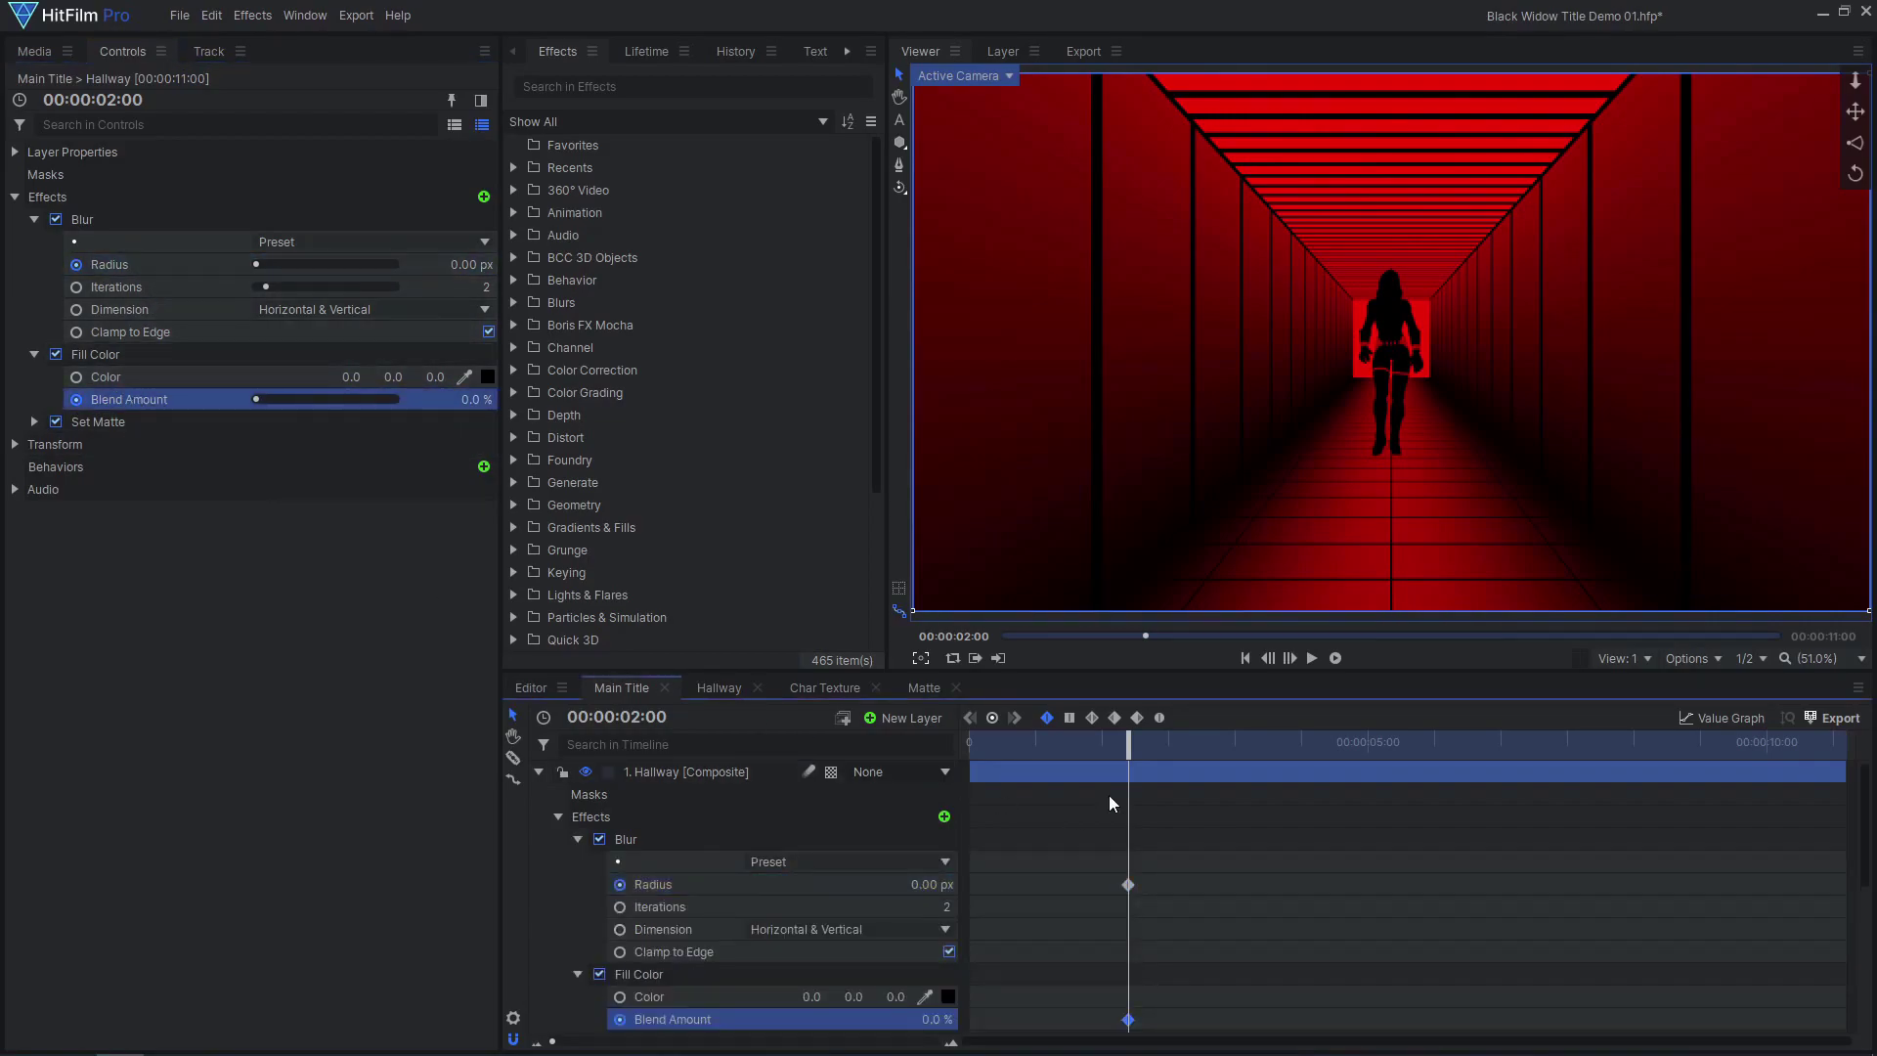
At 3:10 set Blur Radius to 36 px and Blend Amount to 79%, then preview.
drag(1135, 751, 1242, 759)
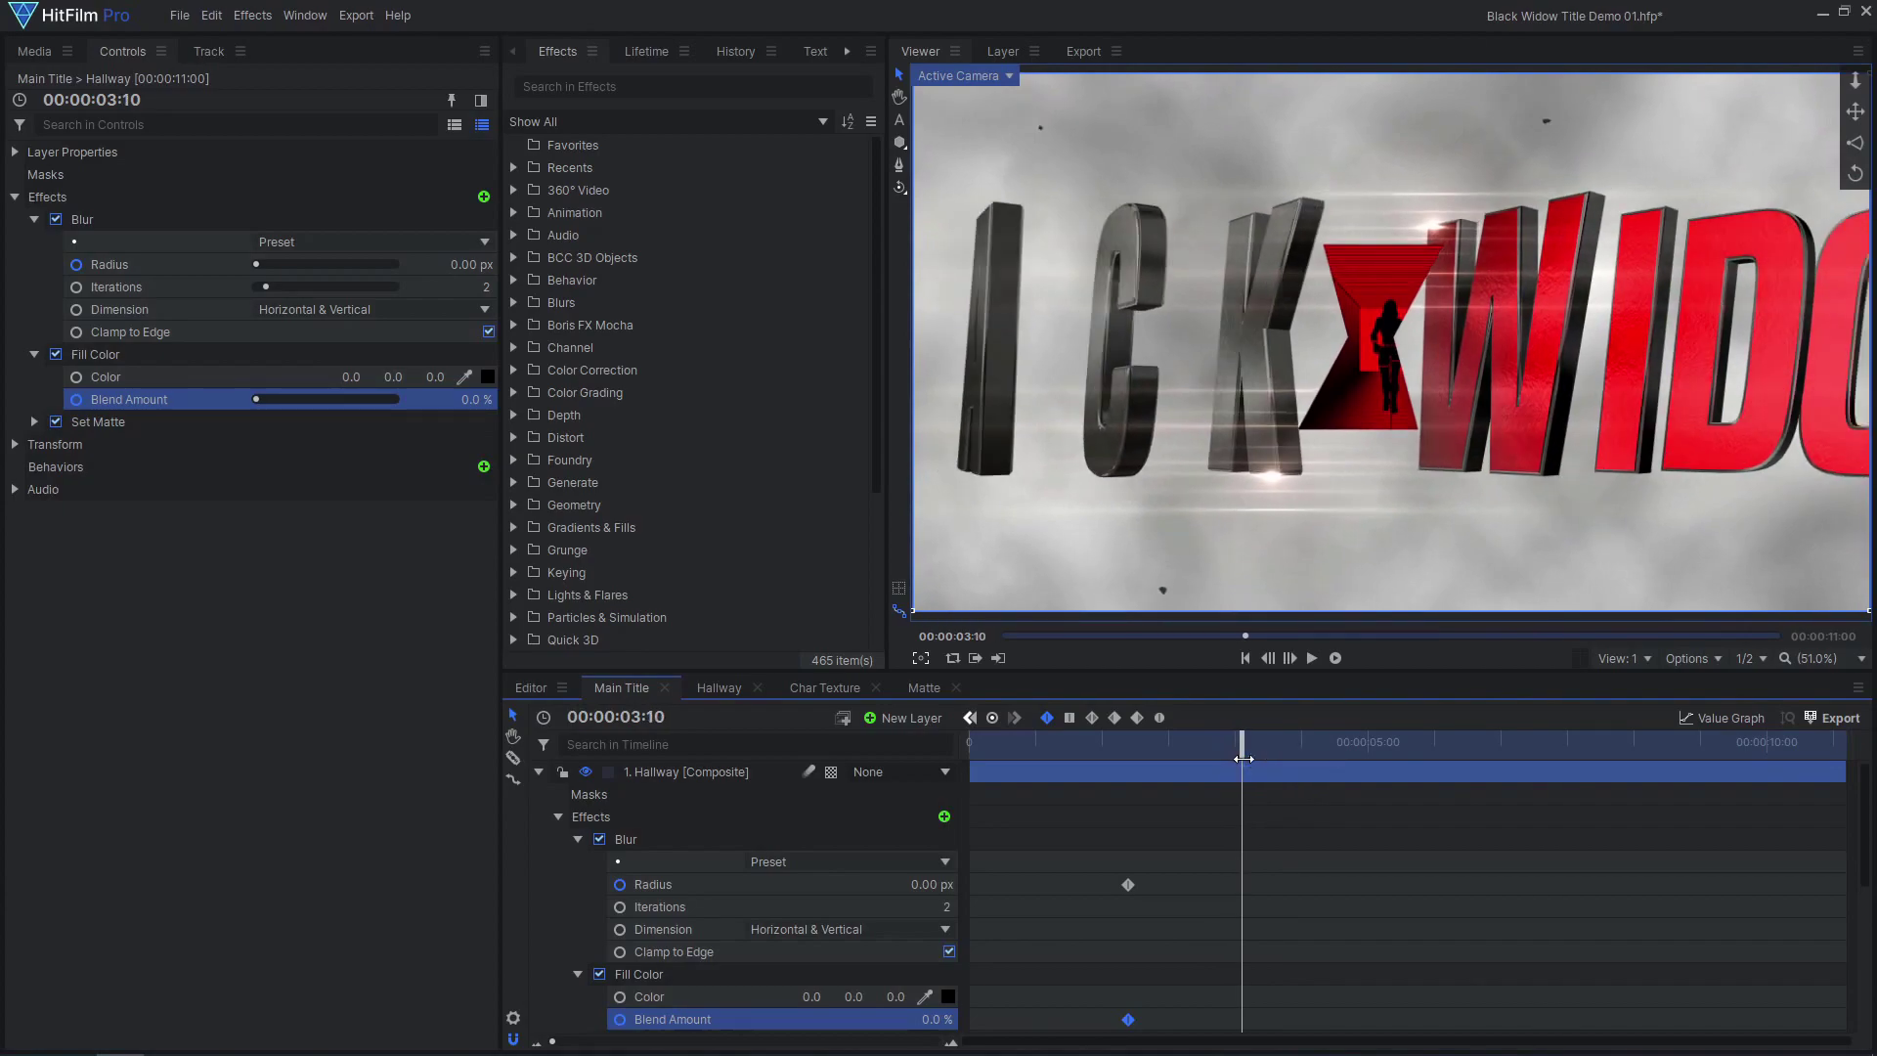
drag(435, 264, 453, 264)
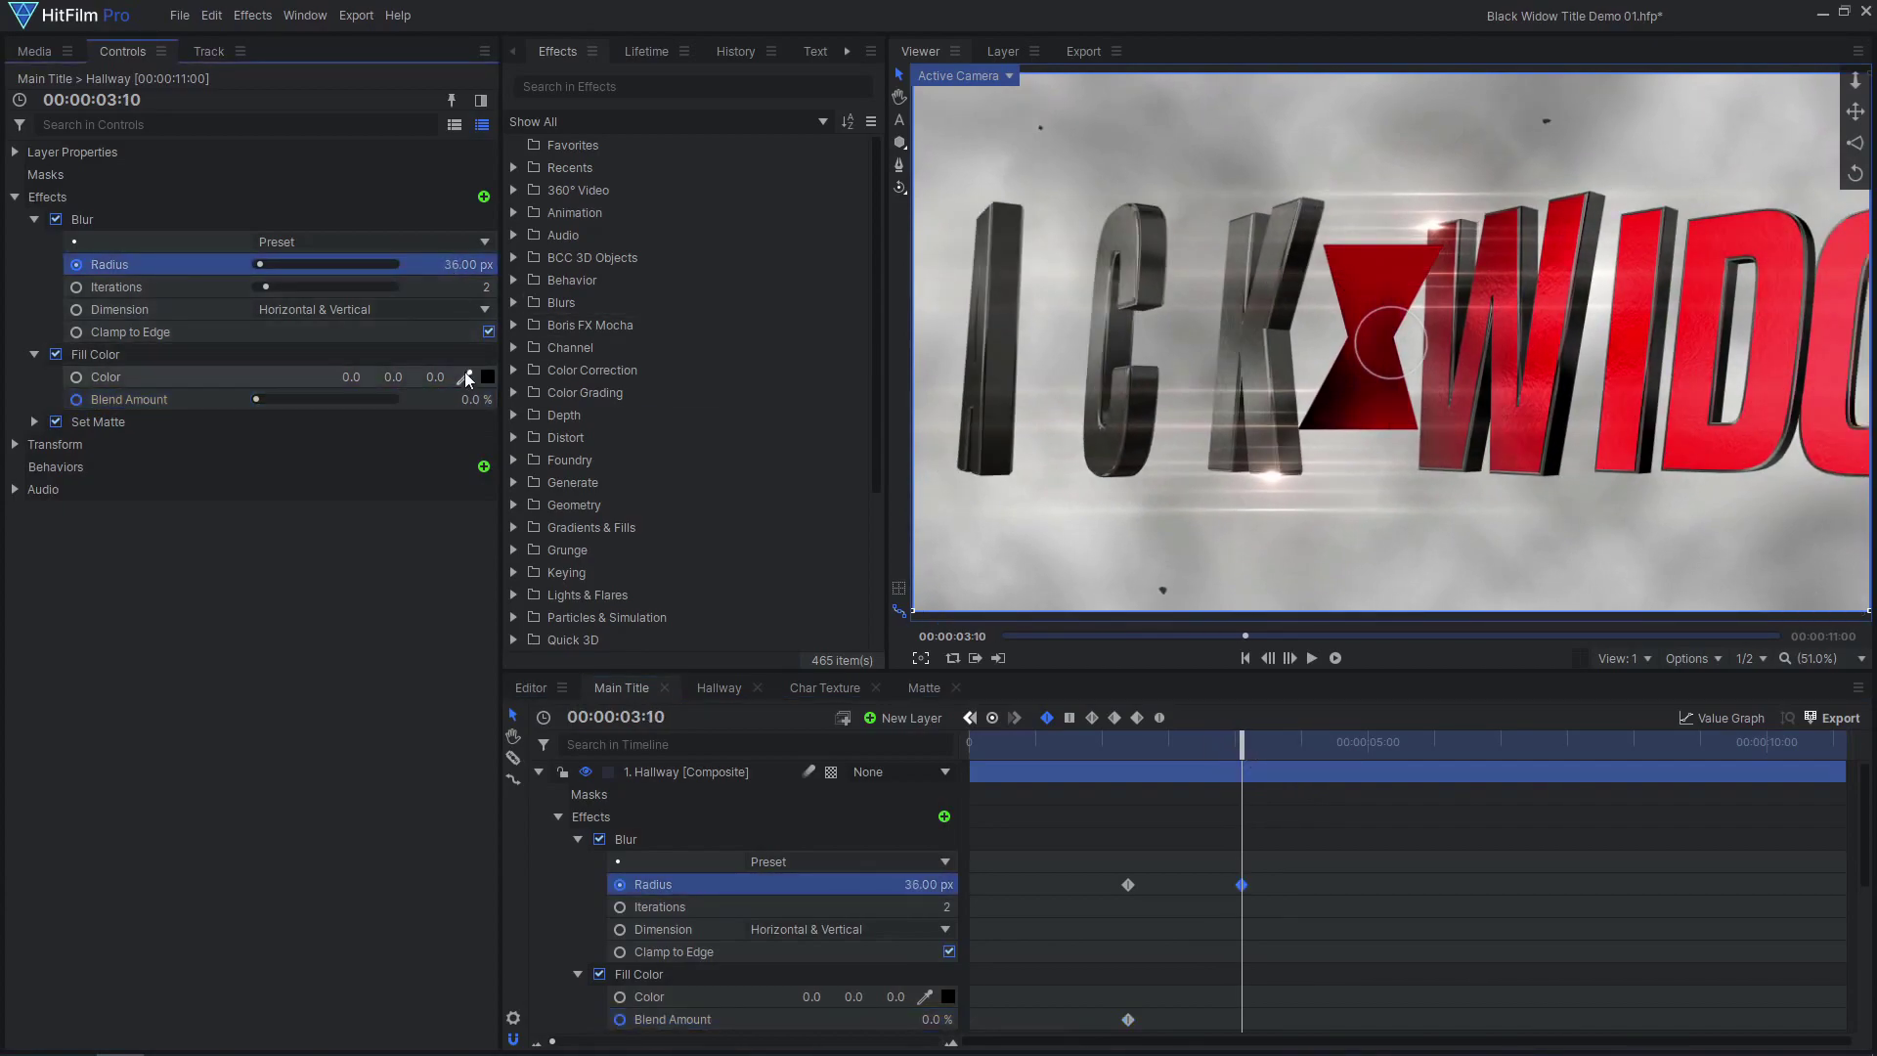
drag(461, 399, 470, 399)
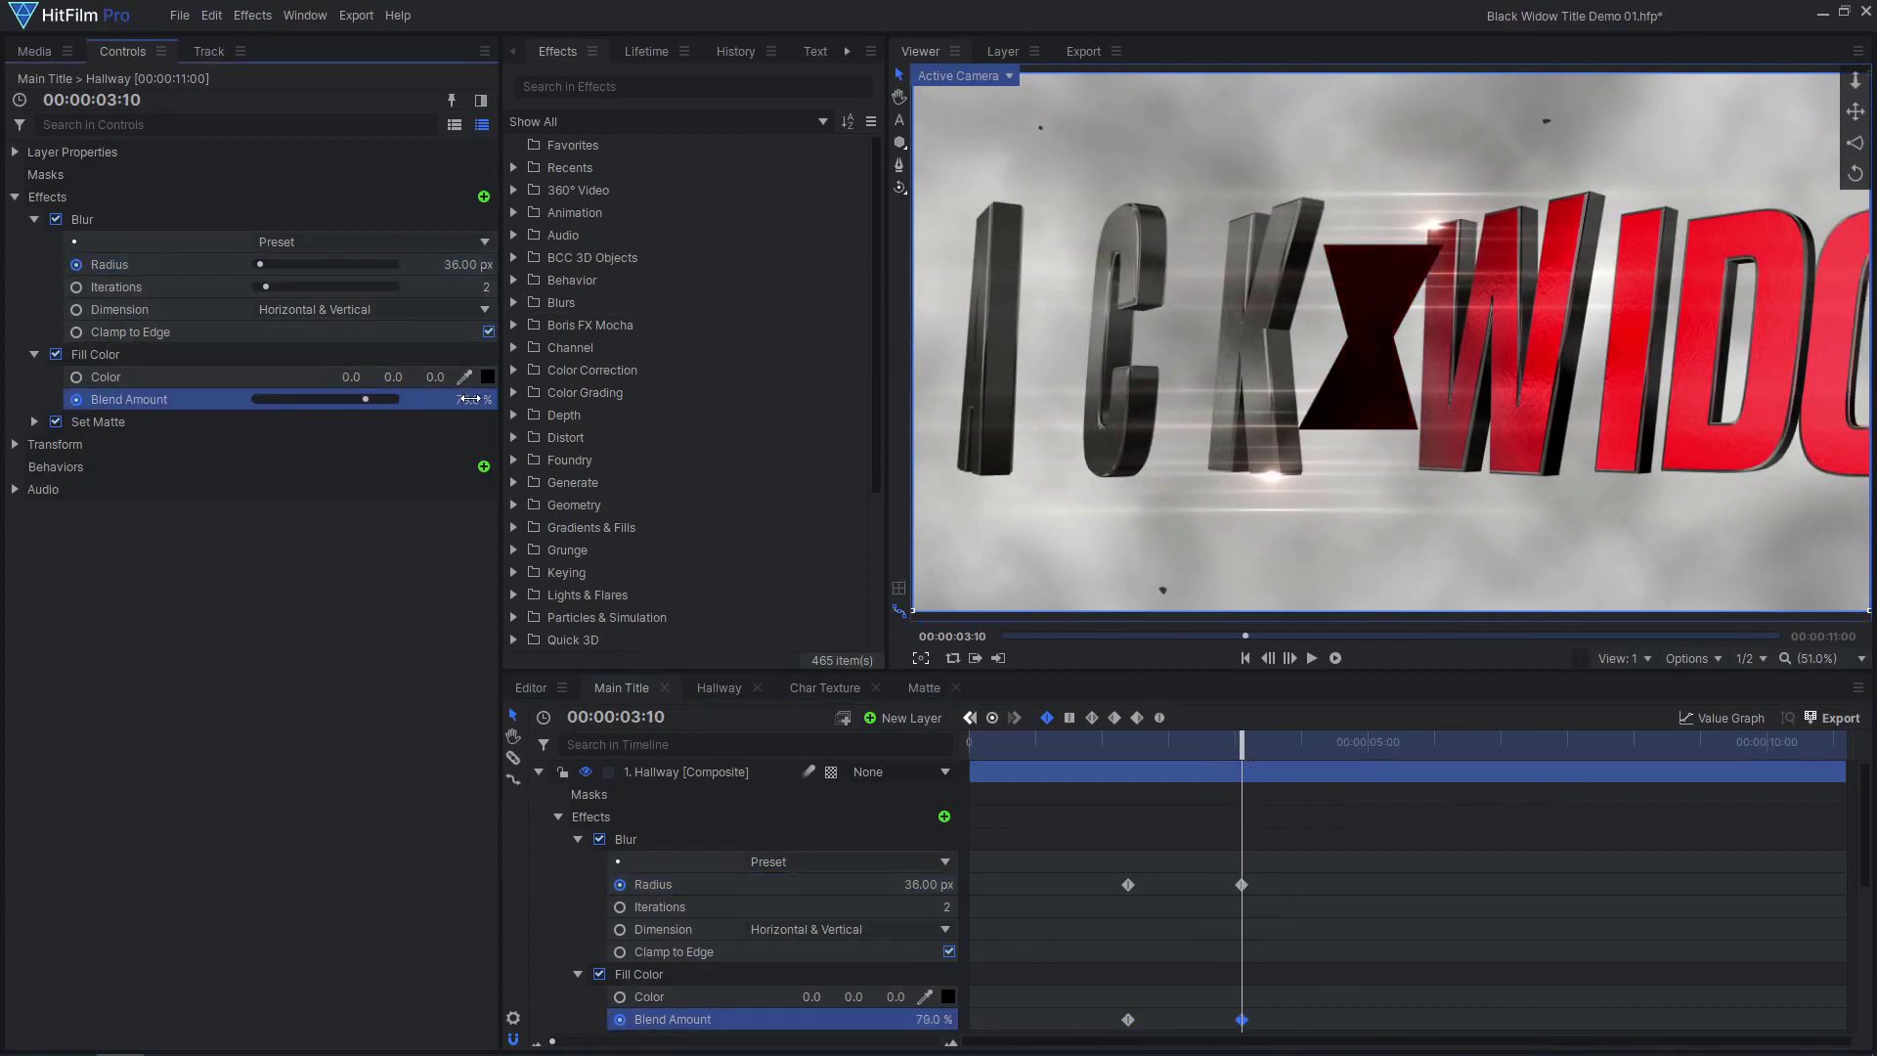
drag(1082, 877, 1276, 982)
mouse_move(1241, 747)
mouse_down()
mouse_move(1129, 747)
mouse_move(1272, 747)
mouse_up()
Add a Blur to the Matte layer and set its radius to 26.5 px around 4:12.
click(702, 794)
click(483, 197)
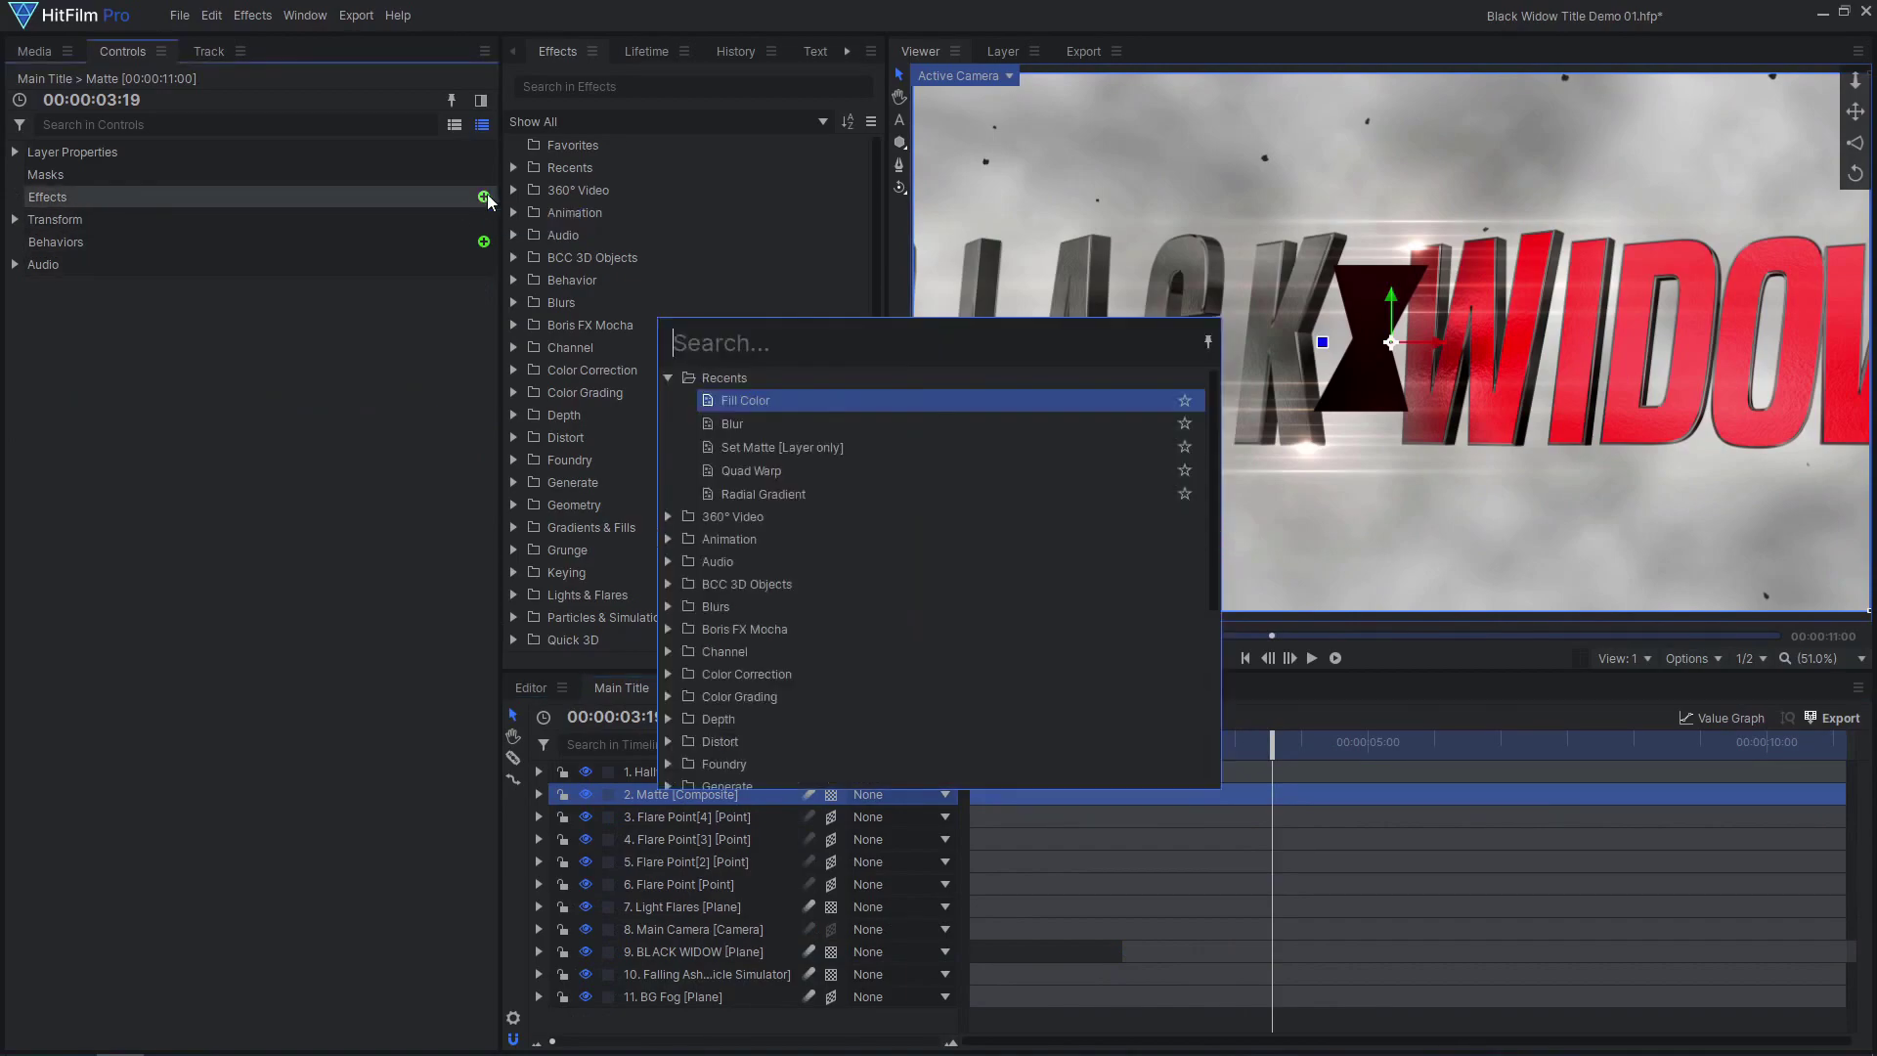
double_click(743, 390)
scroll(1352, 360, up, 5)
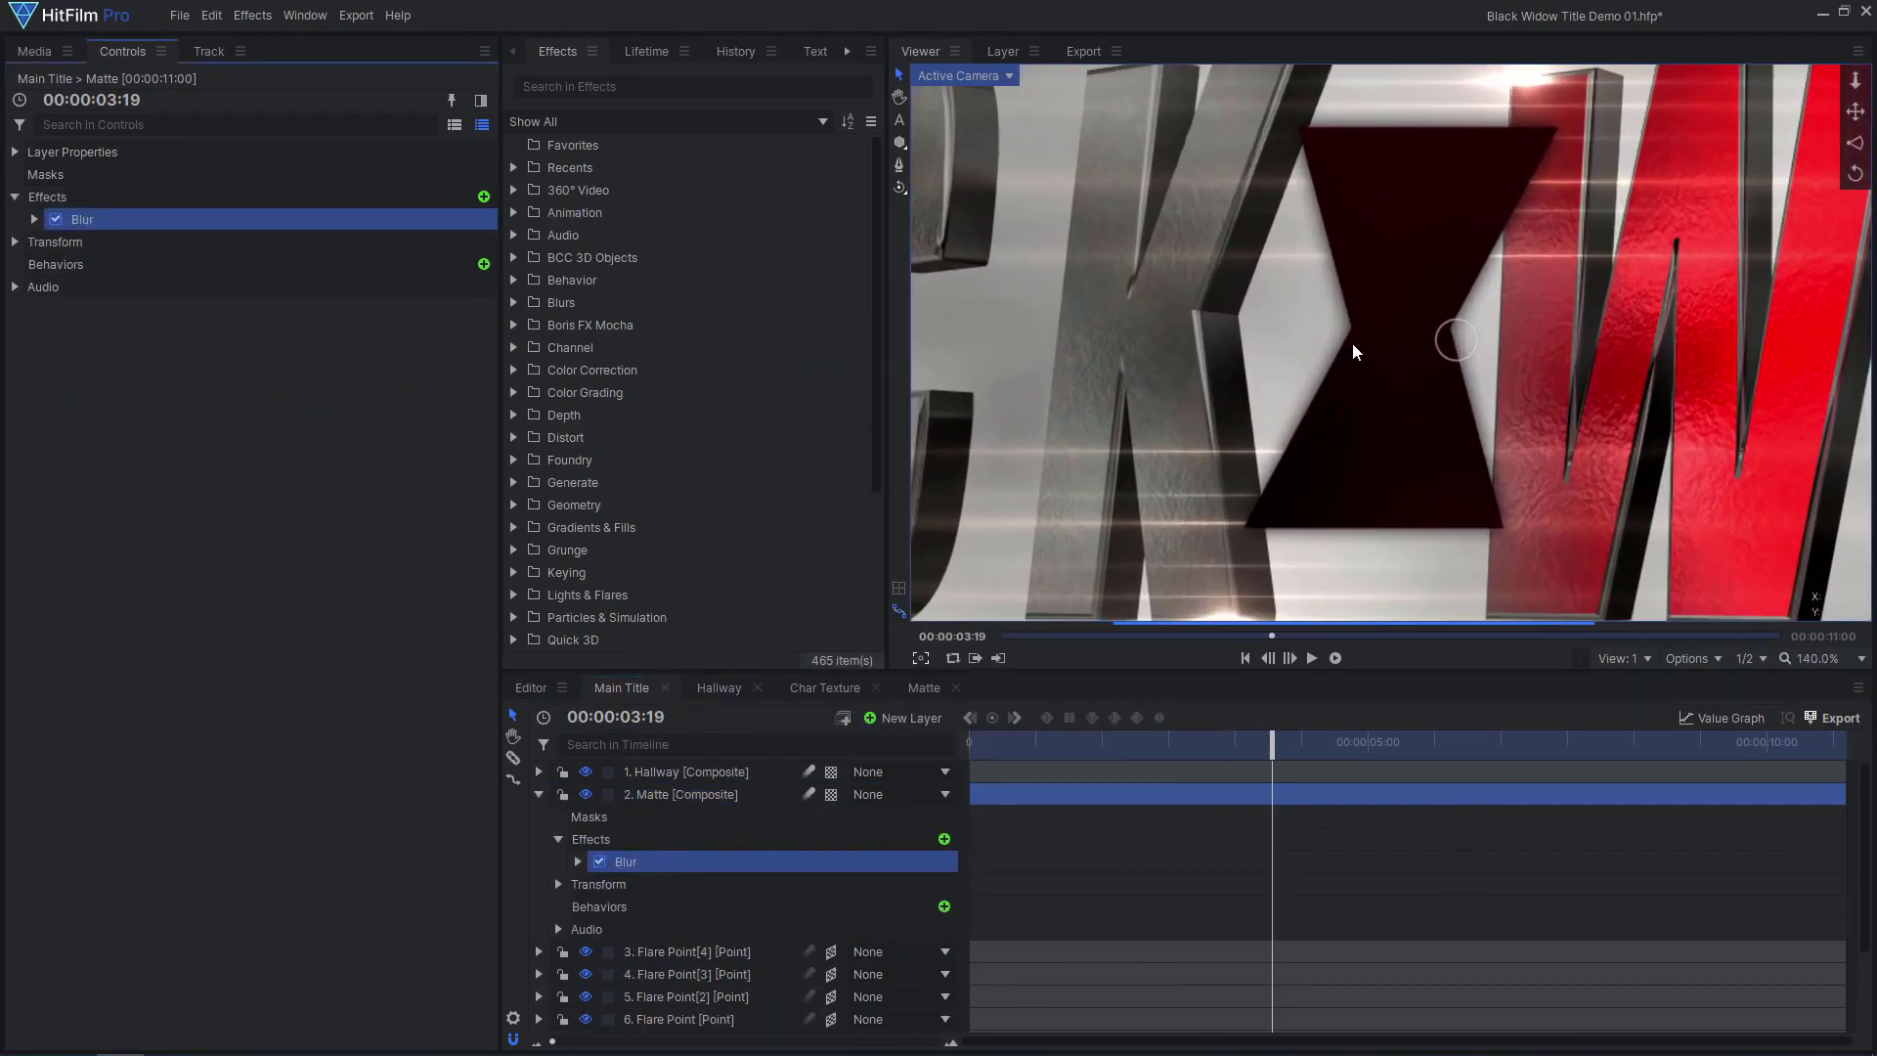
click(34, 219)
click(457, 262)
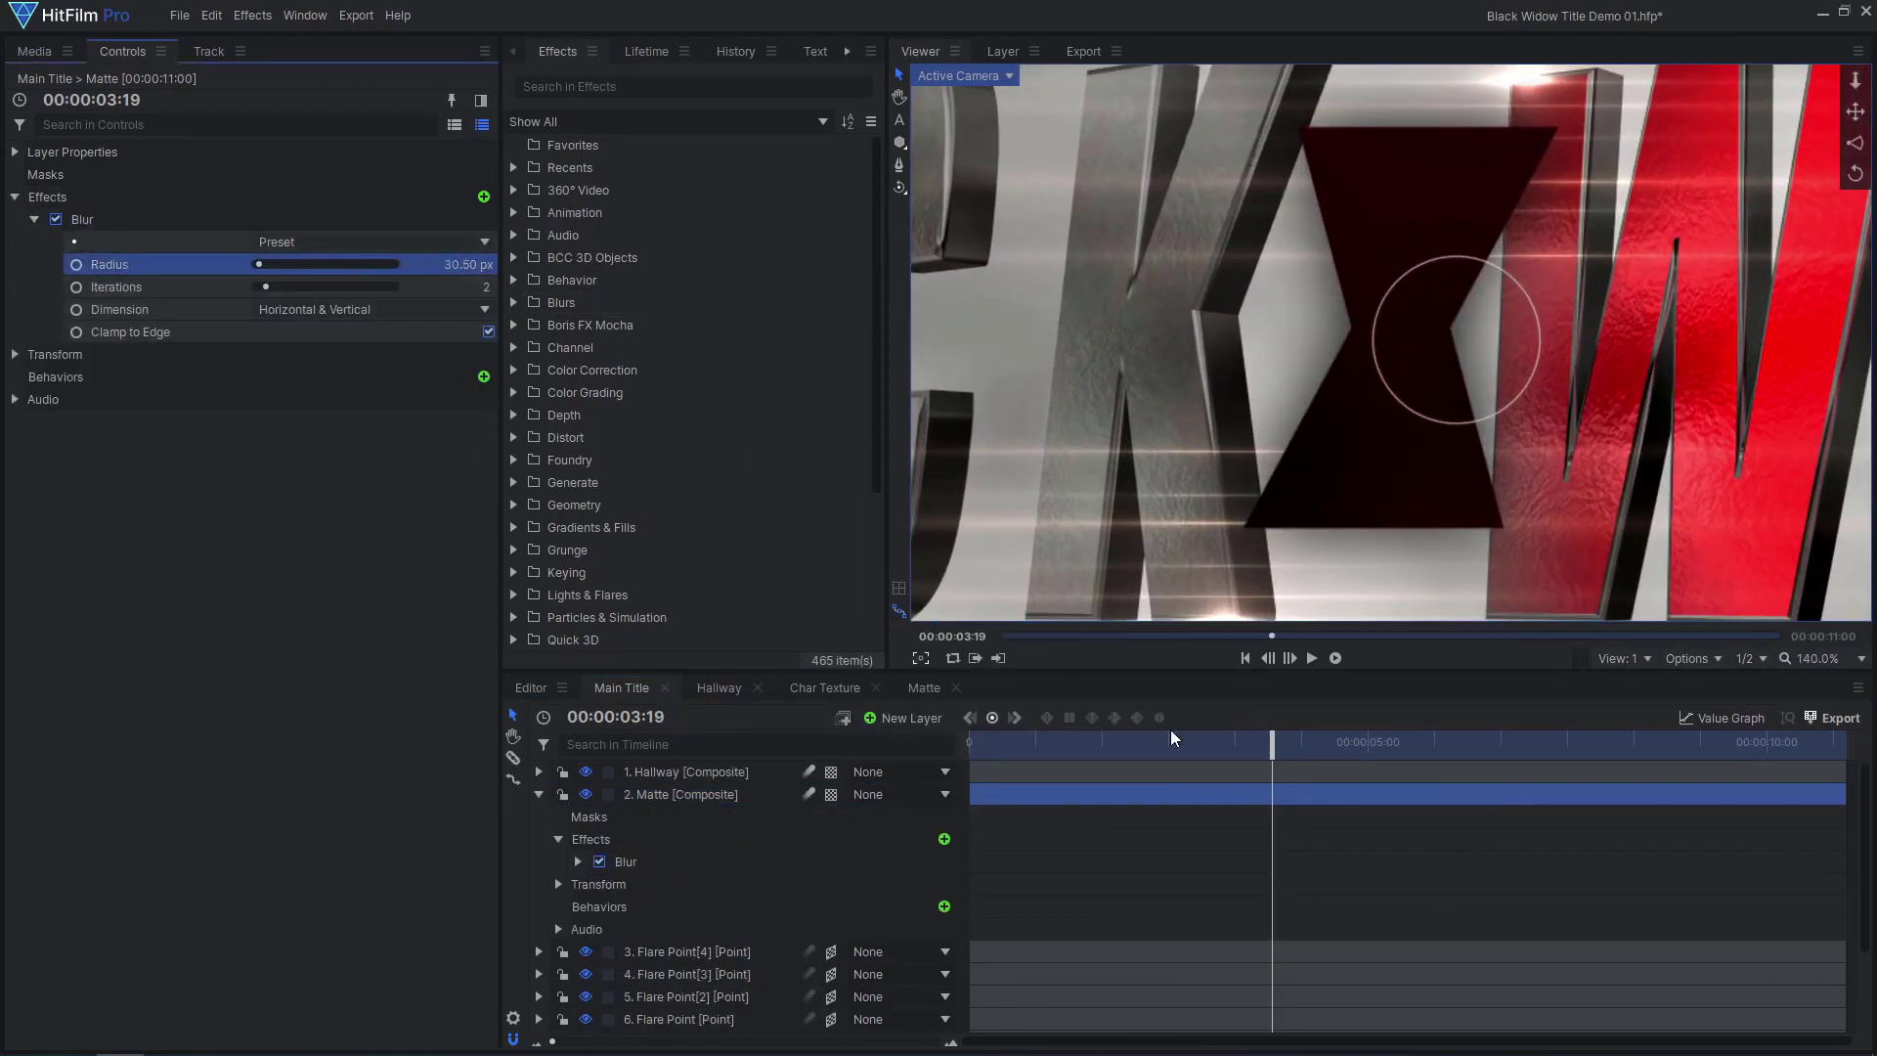
drag(1319, 741, 1327, 740)
drag(477, 264, 467, 264)
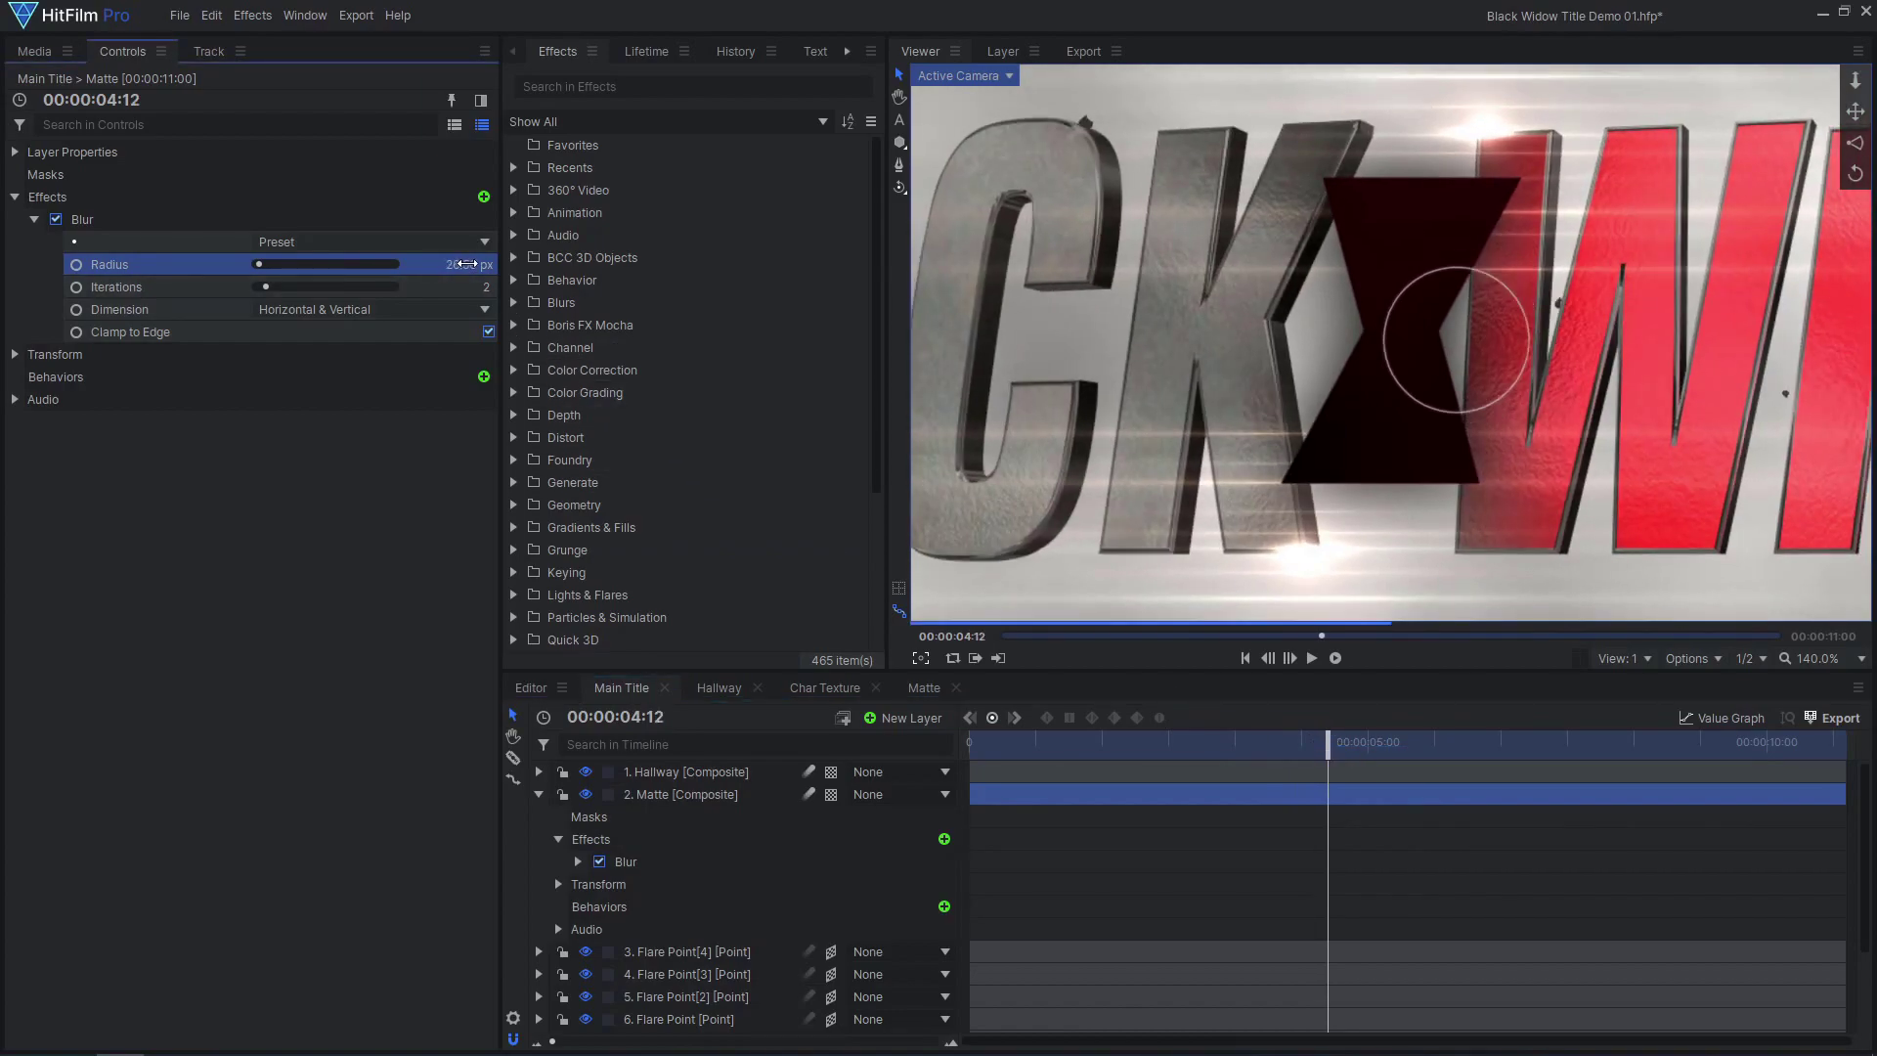
Add Fill Color to the Matte layer with a bright yellow-orange colour.
click(483, 197)
click(805, 442)
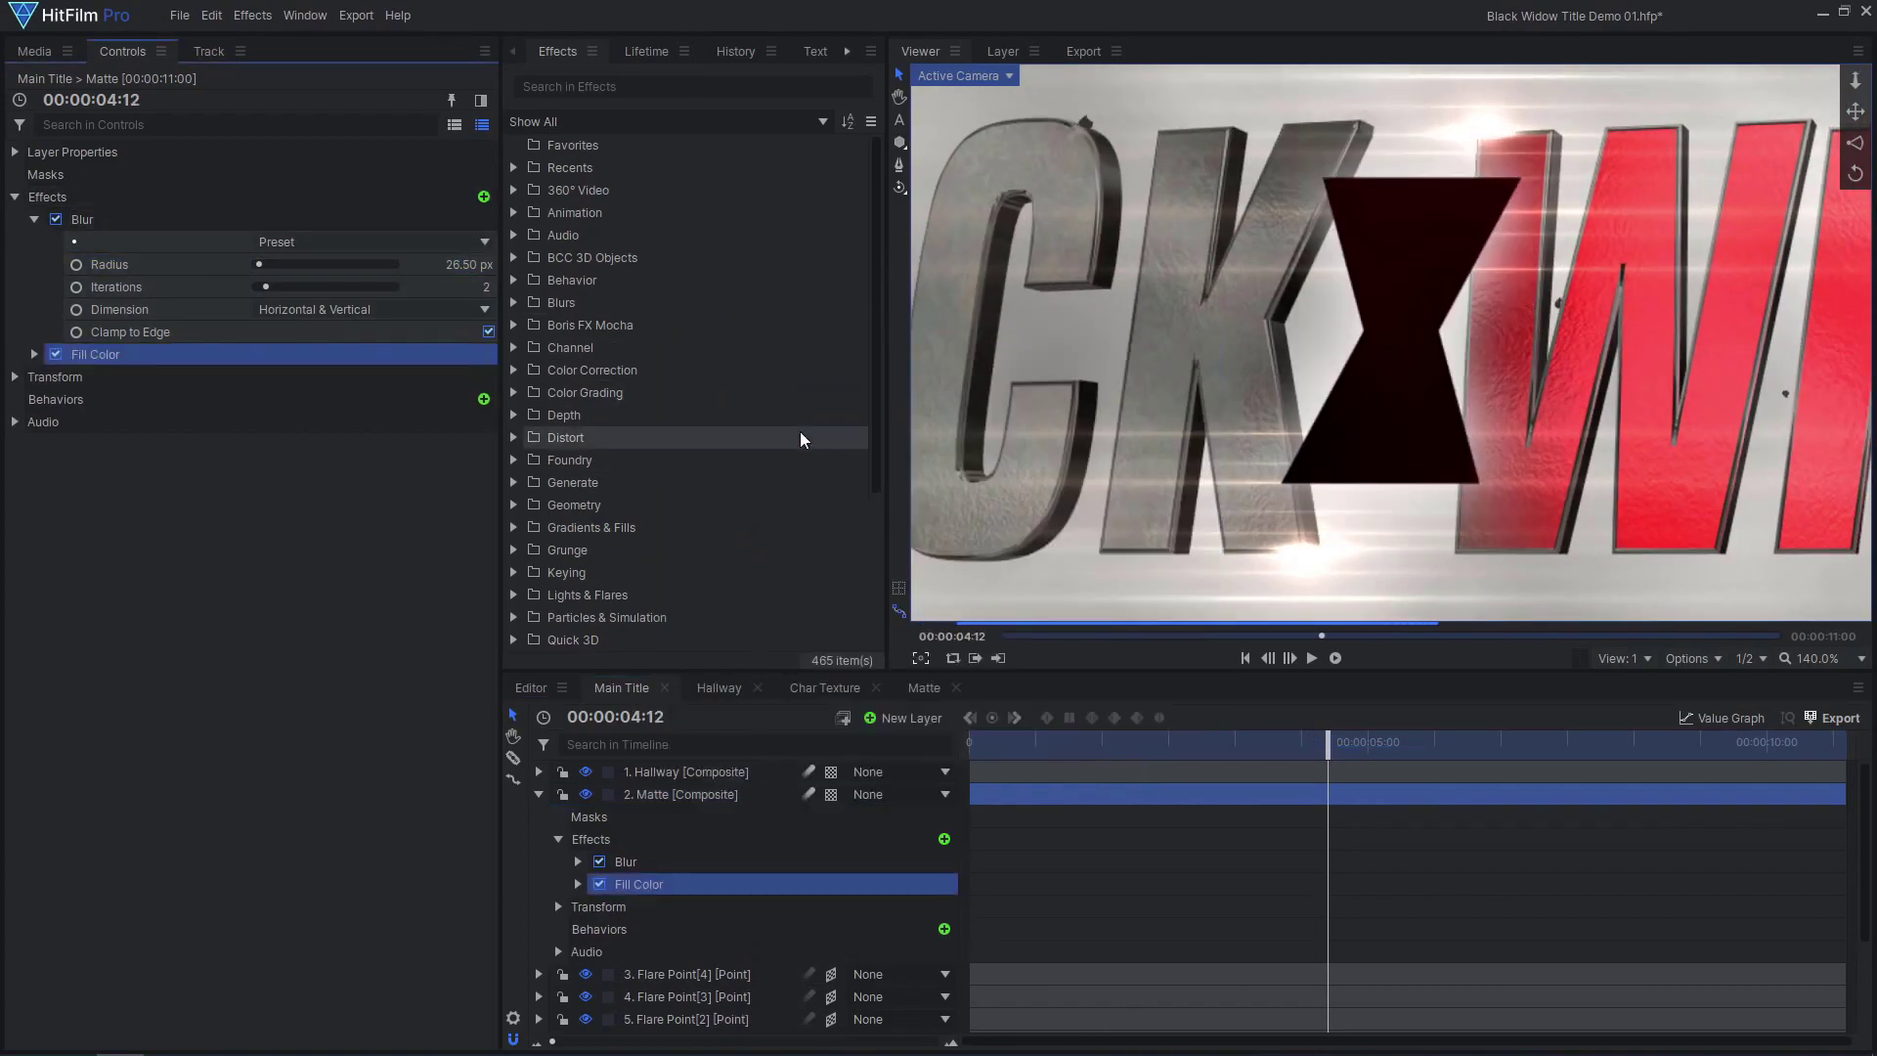
click(34, 354)
click(487, 377)
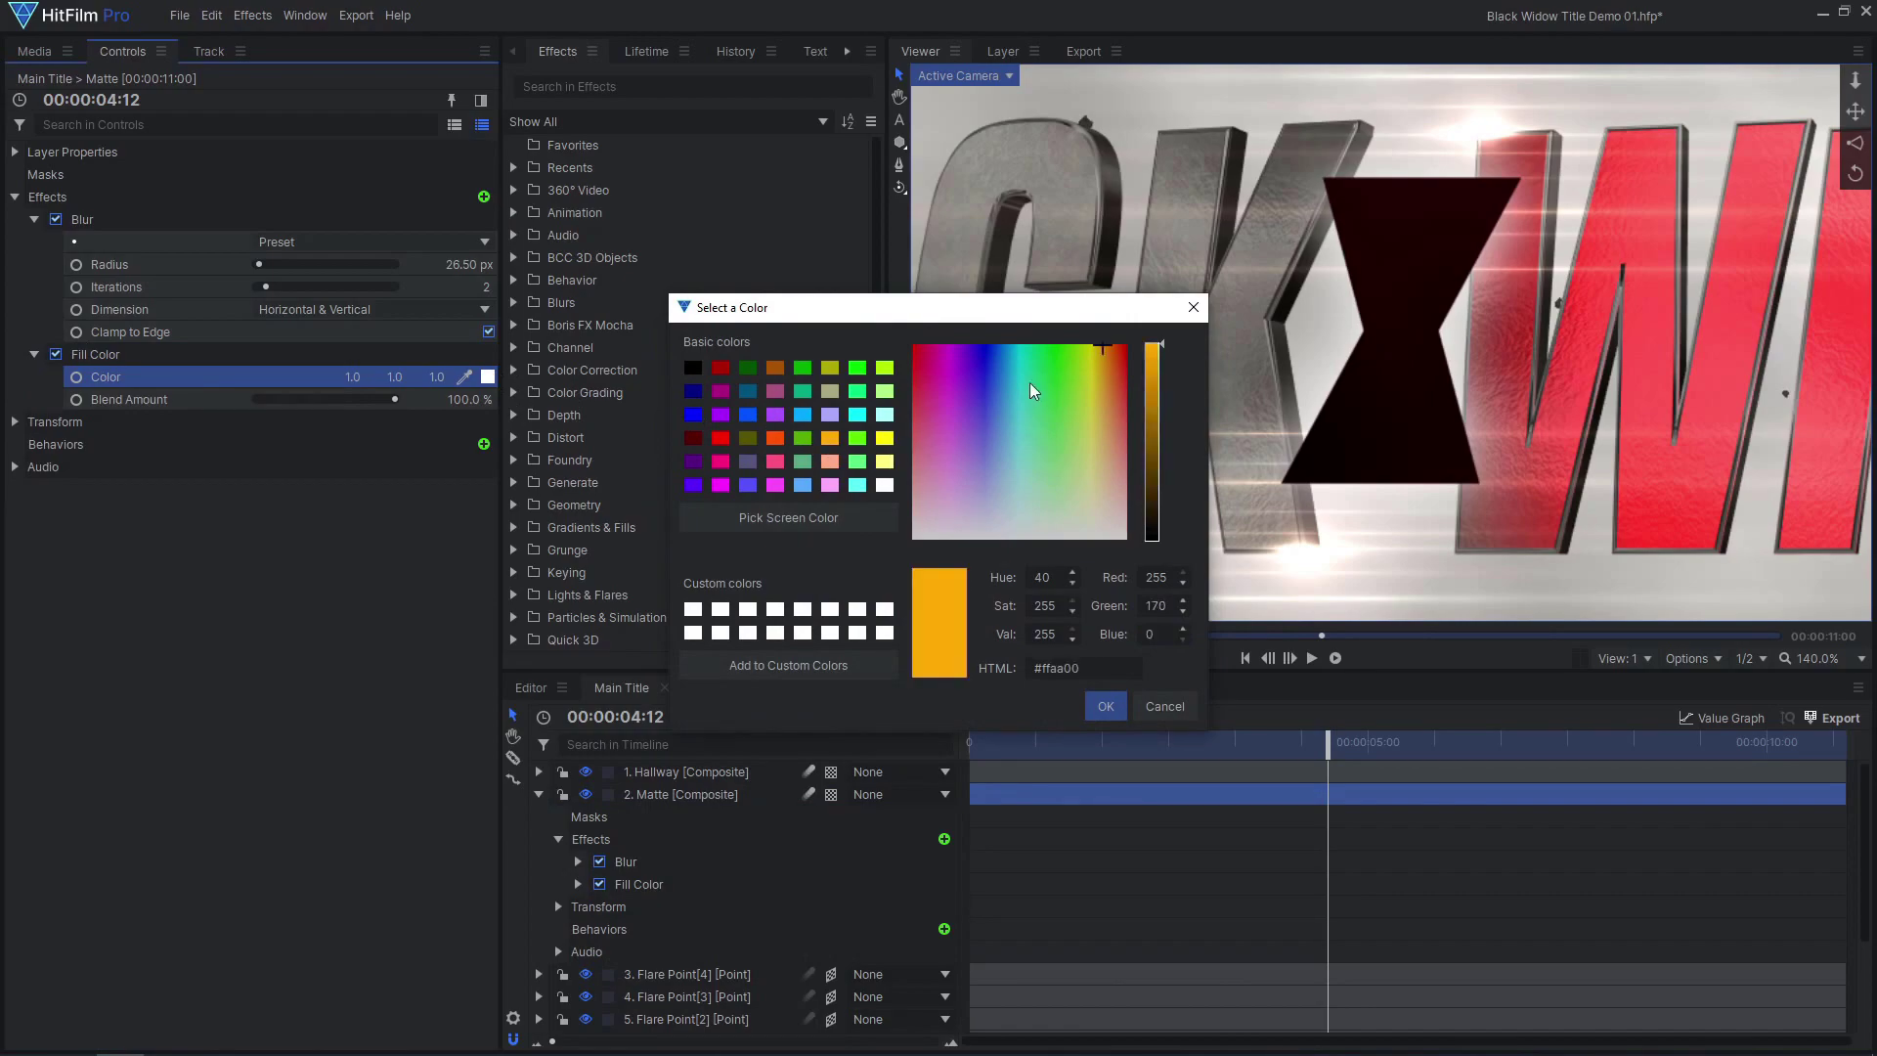
click(1100, 349)
click(1105, 705)
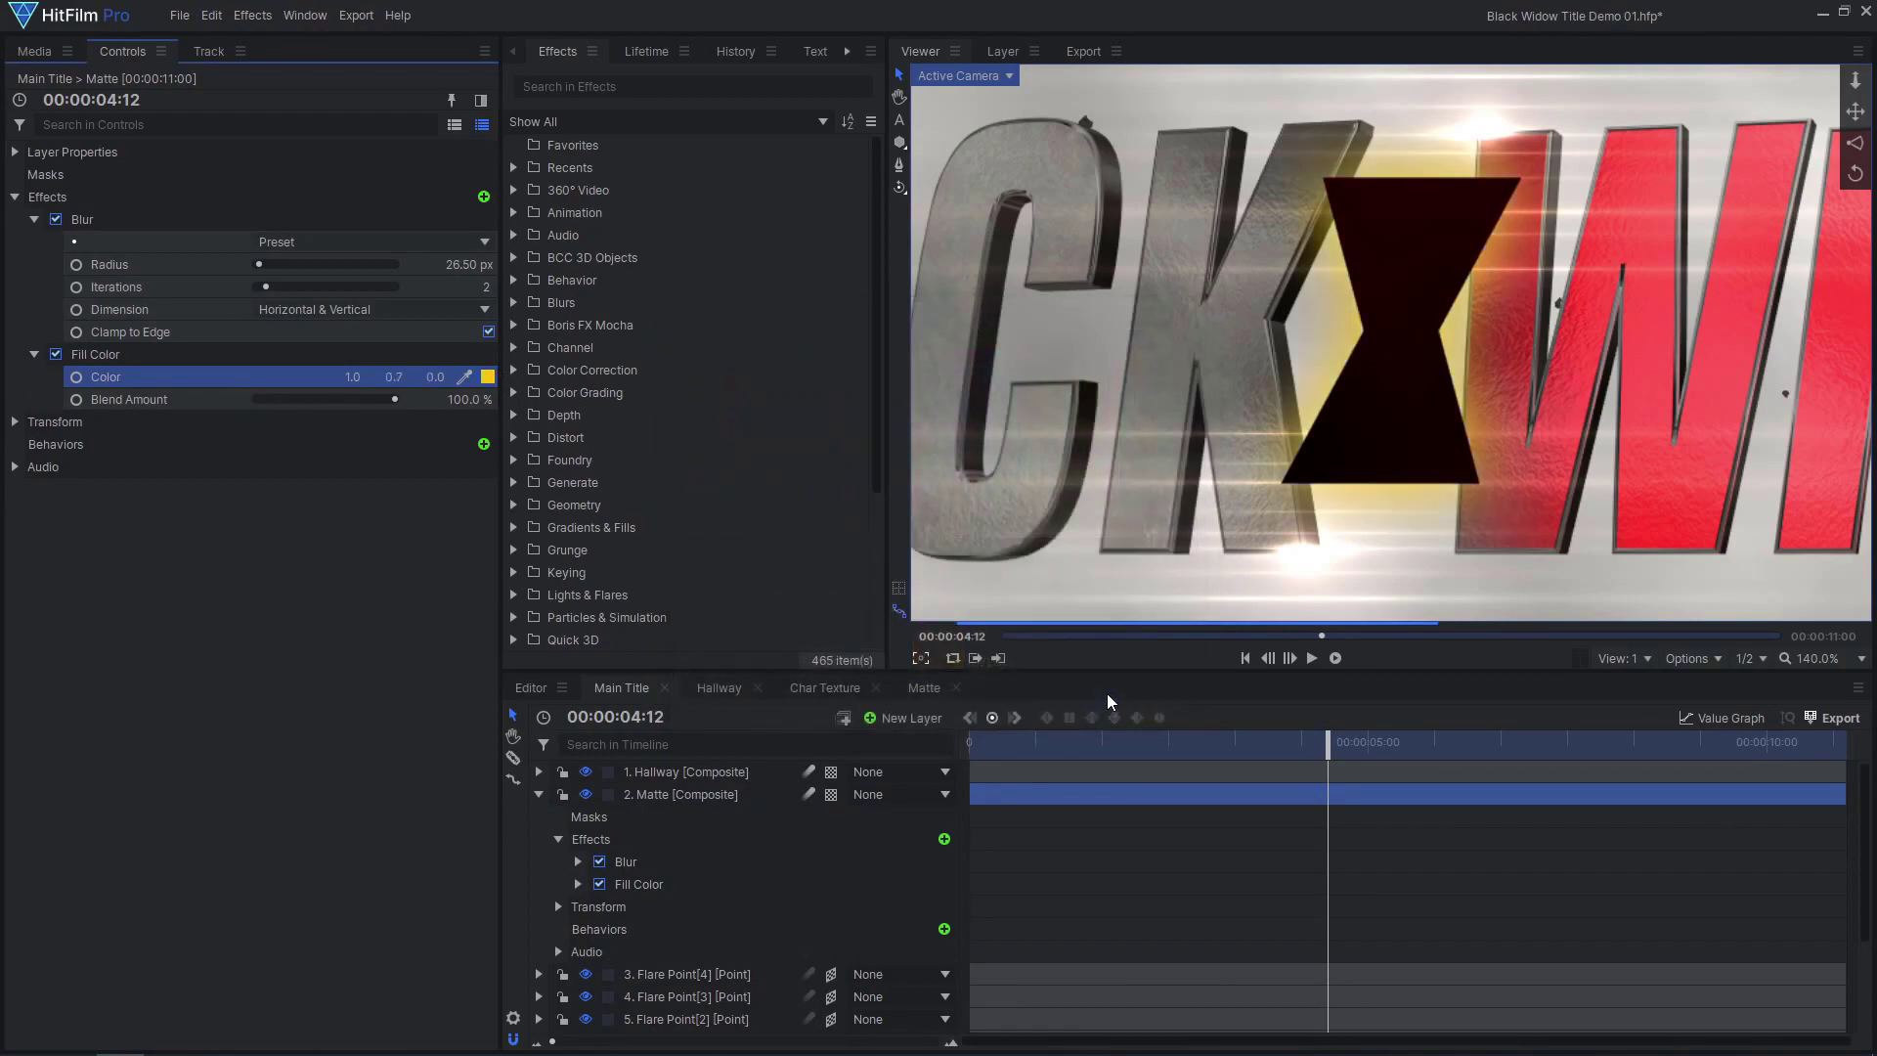
Add Heat Distortion to the Matte layer with Distortion 150 and Scale 50 px.
click(483, 197)
text(heat)
key(Return)
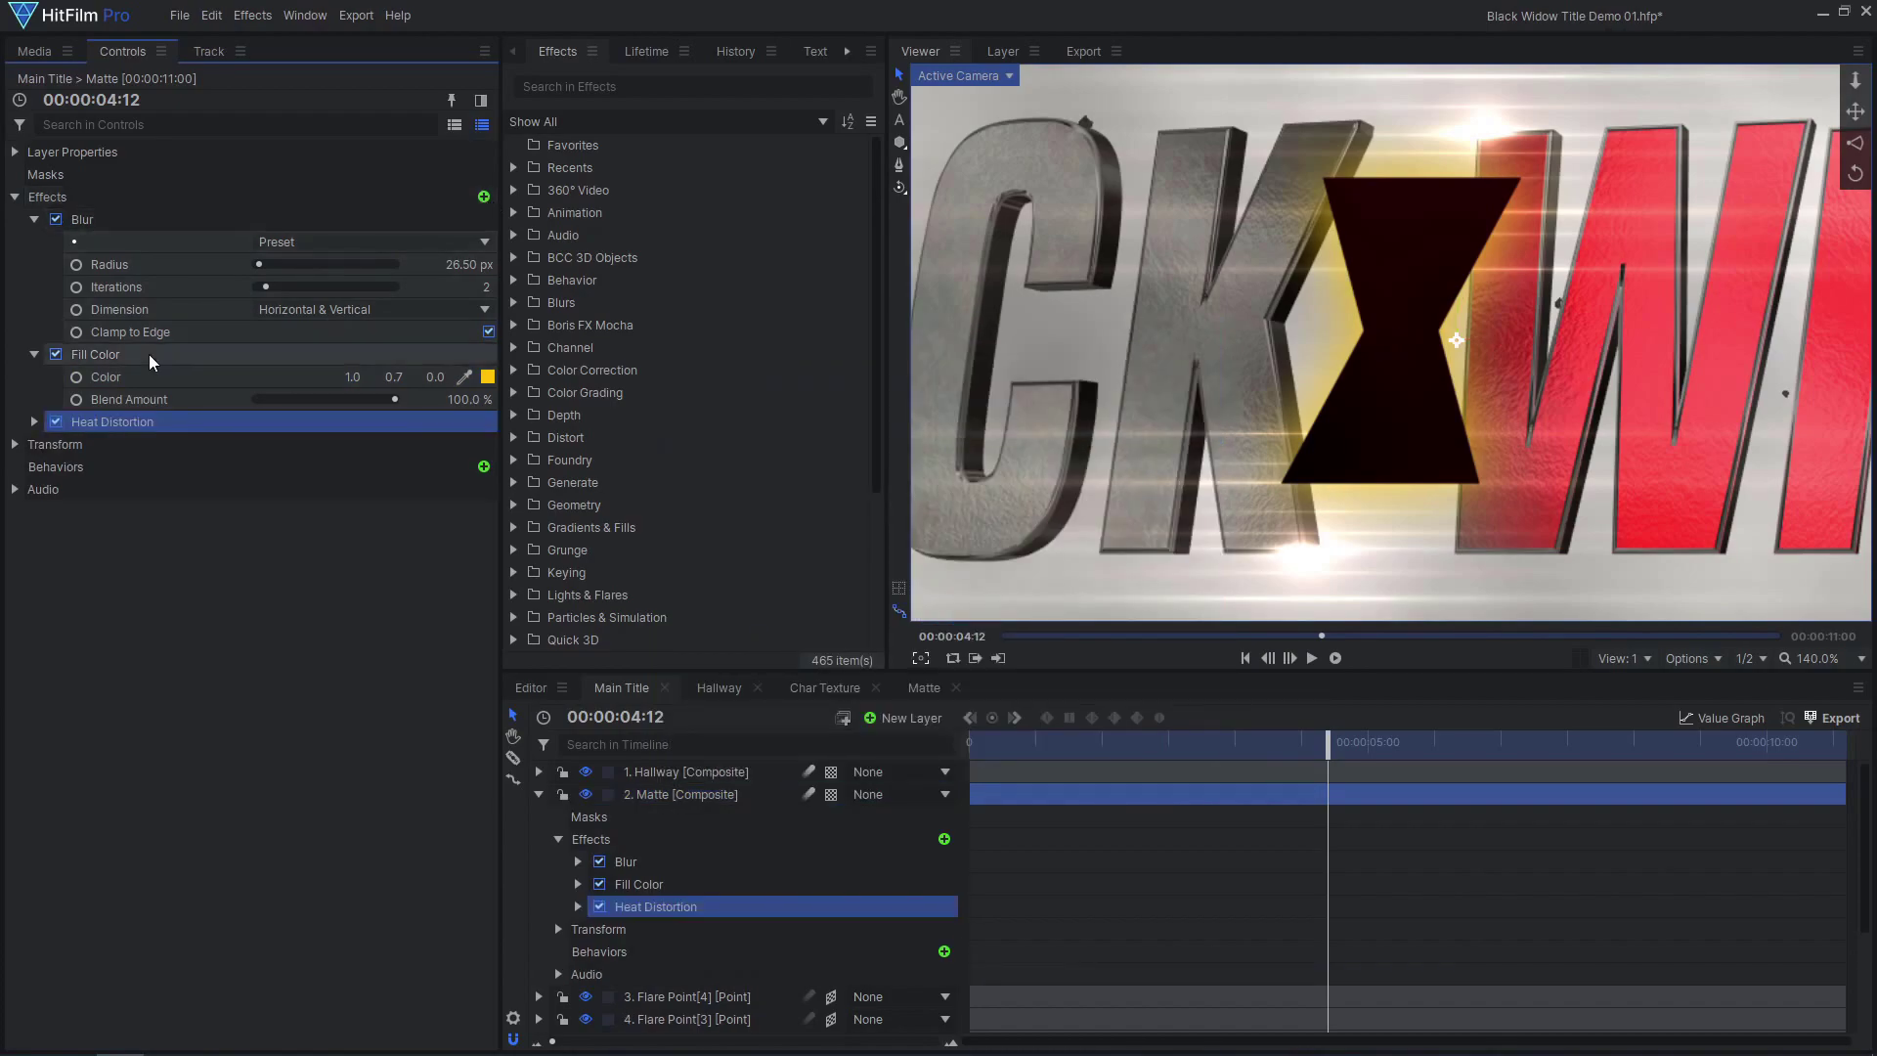
click(34, 421)
click(127, 511)
click(52, 557)
click(184, 649)
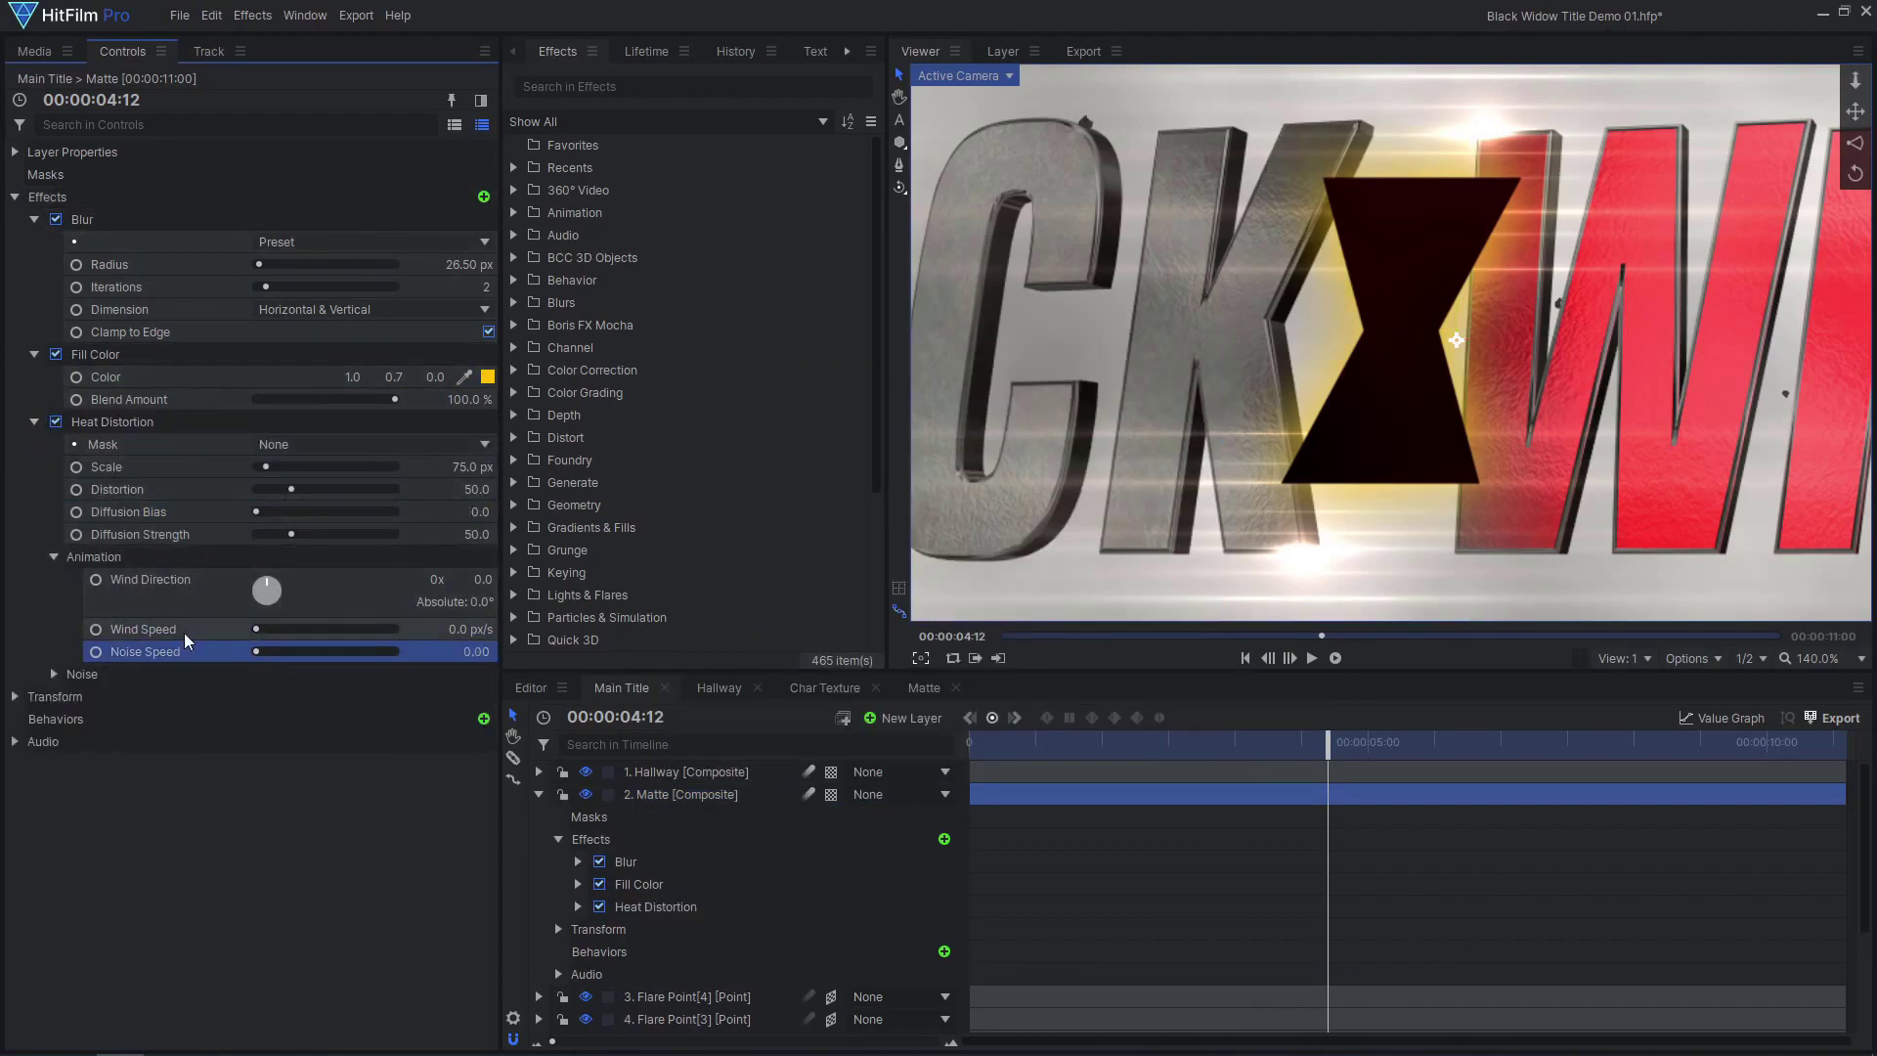
drag(466, 486, 440, 466)
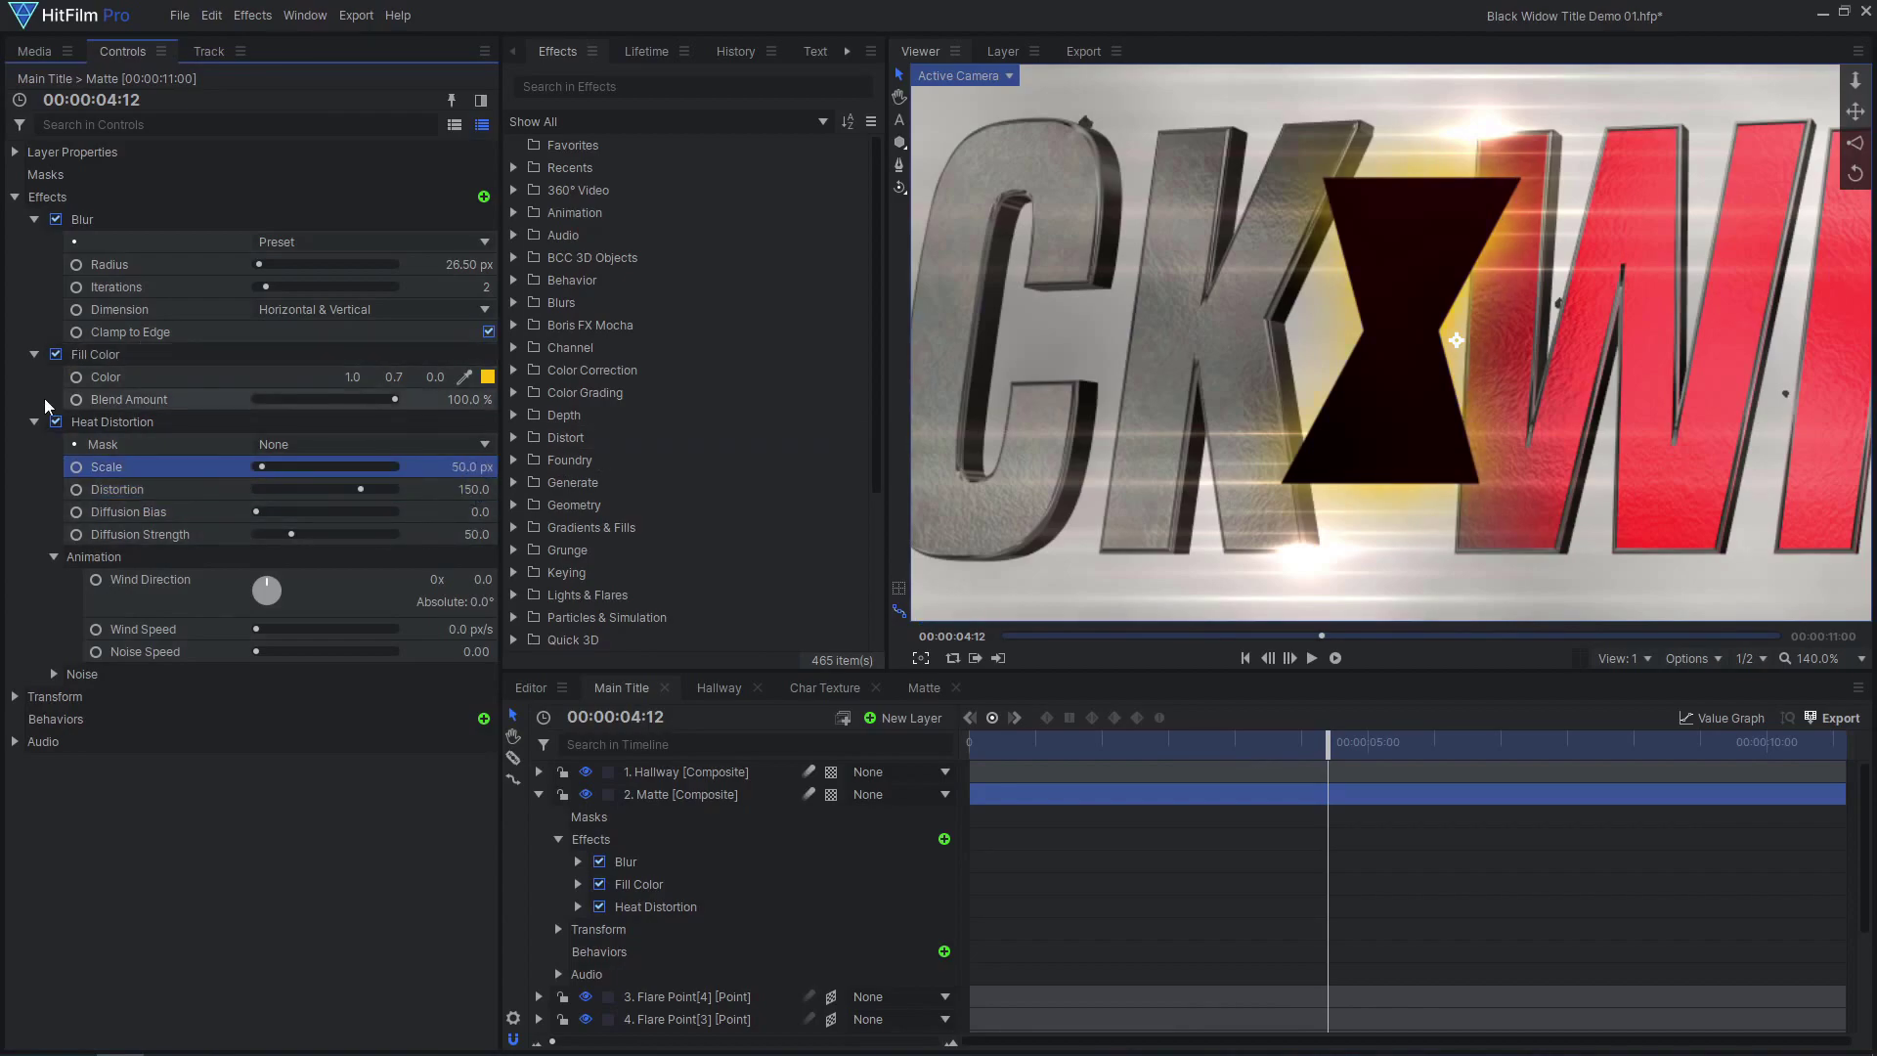
click(56, 422)
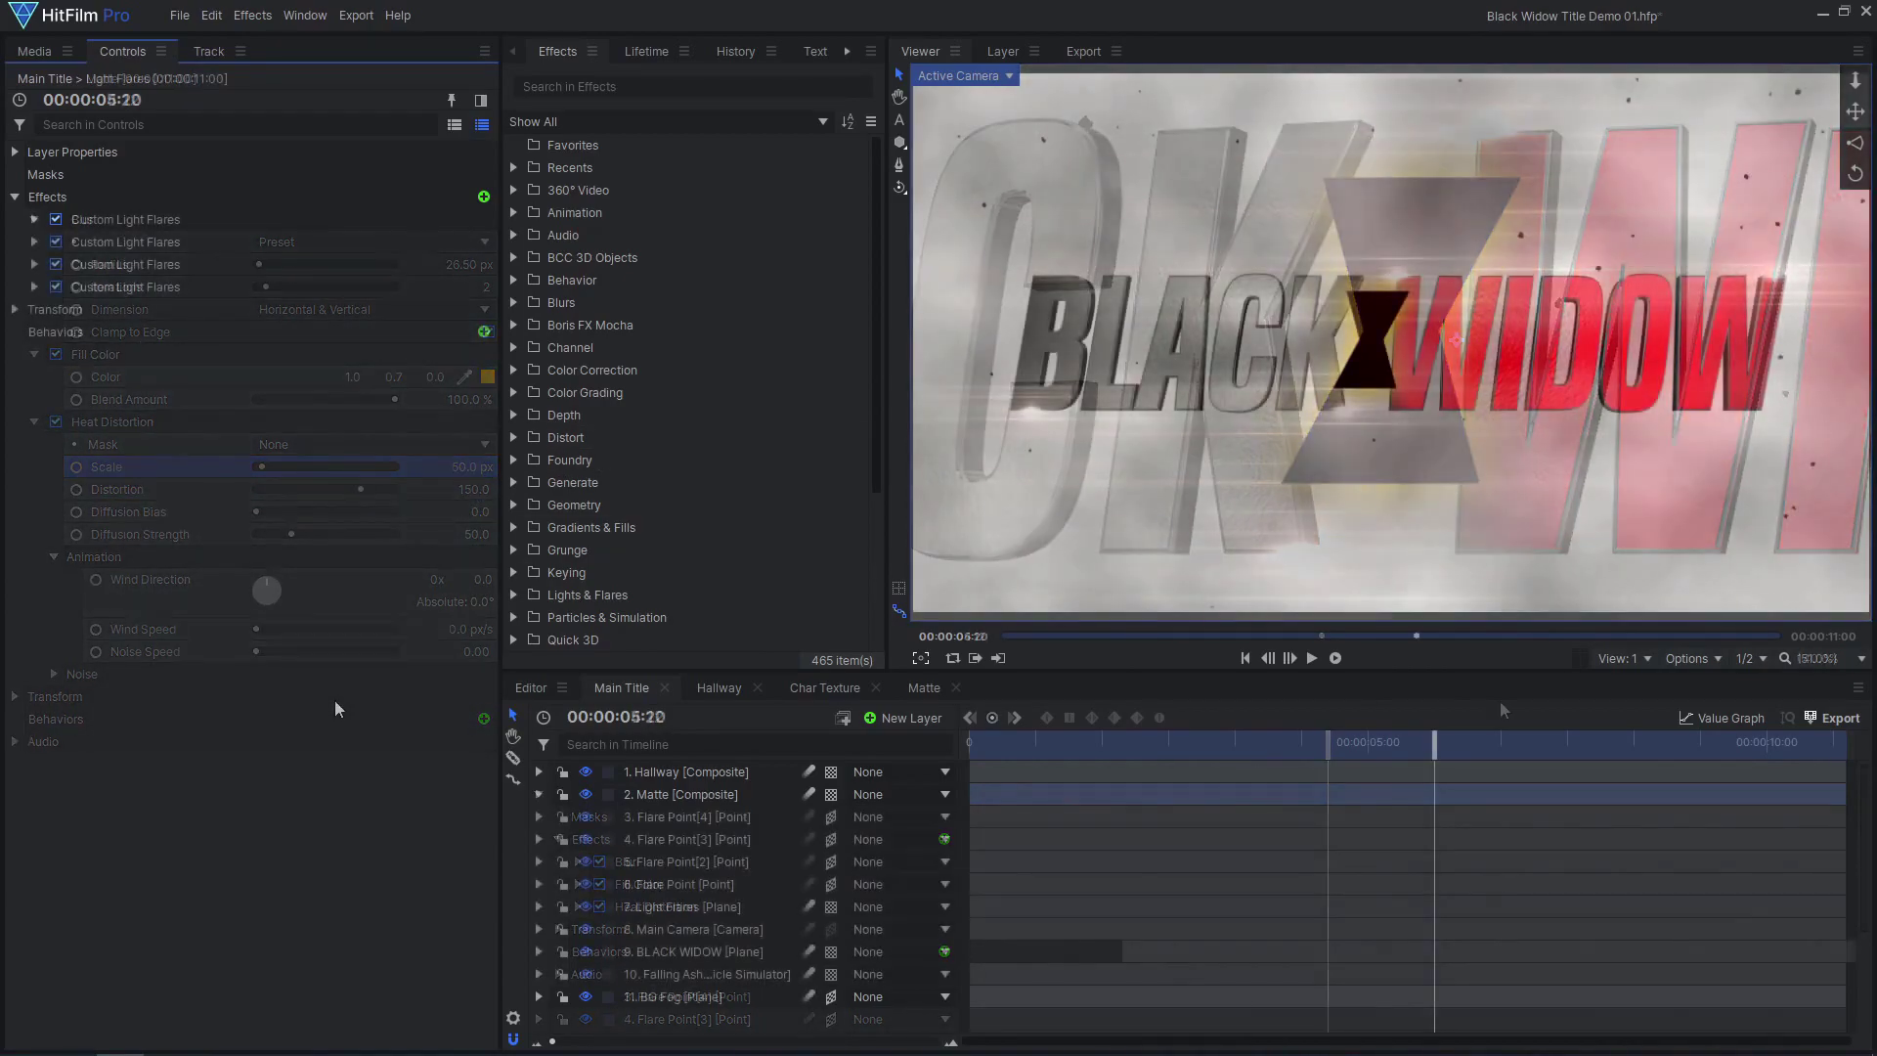
Duplicate BG Fog, move the copy to the top, and set Position Z 3000 and Scale 145%.
right_click(747, 996)
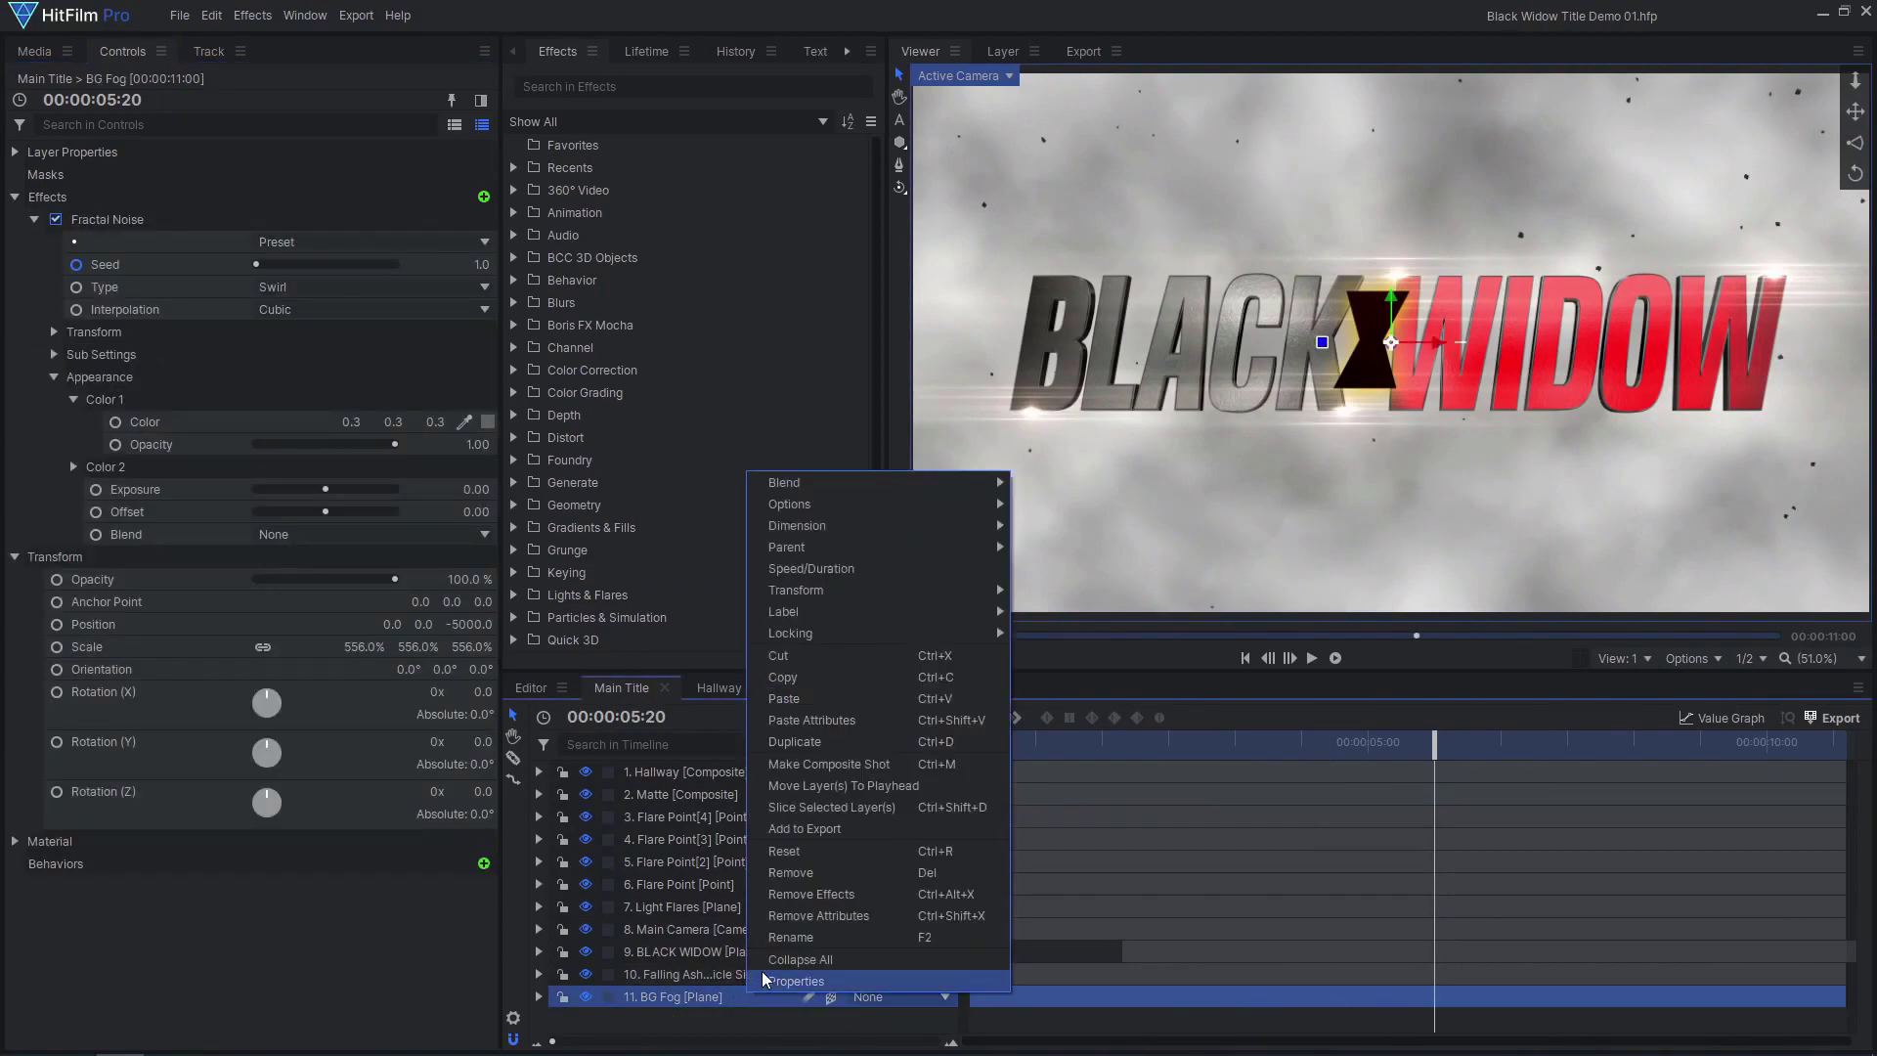
click(856, 742)
drag(720, 995, 682, 740)
click(15, 220)
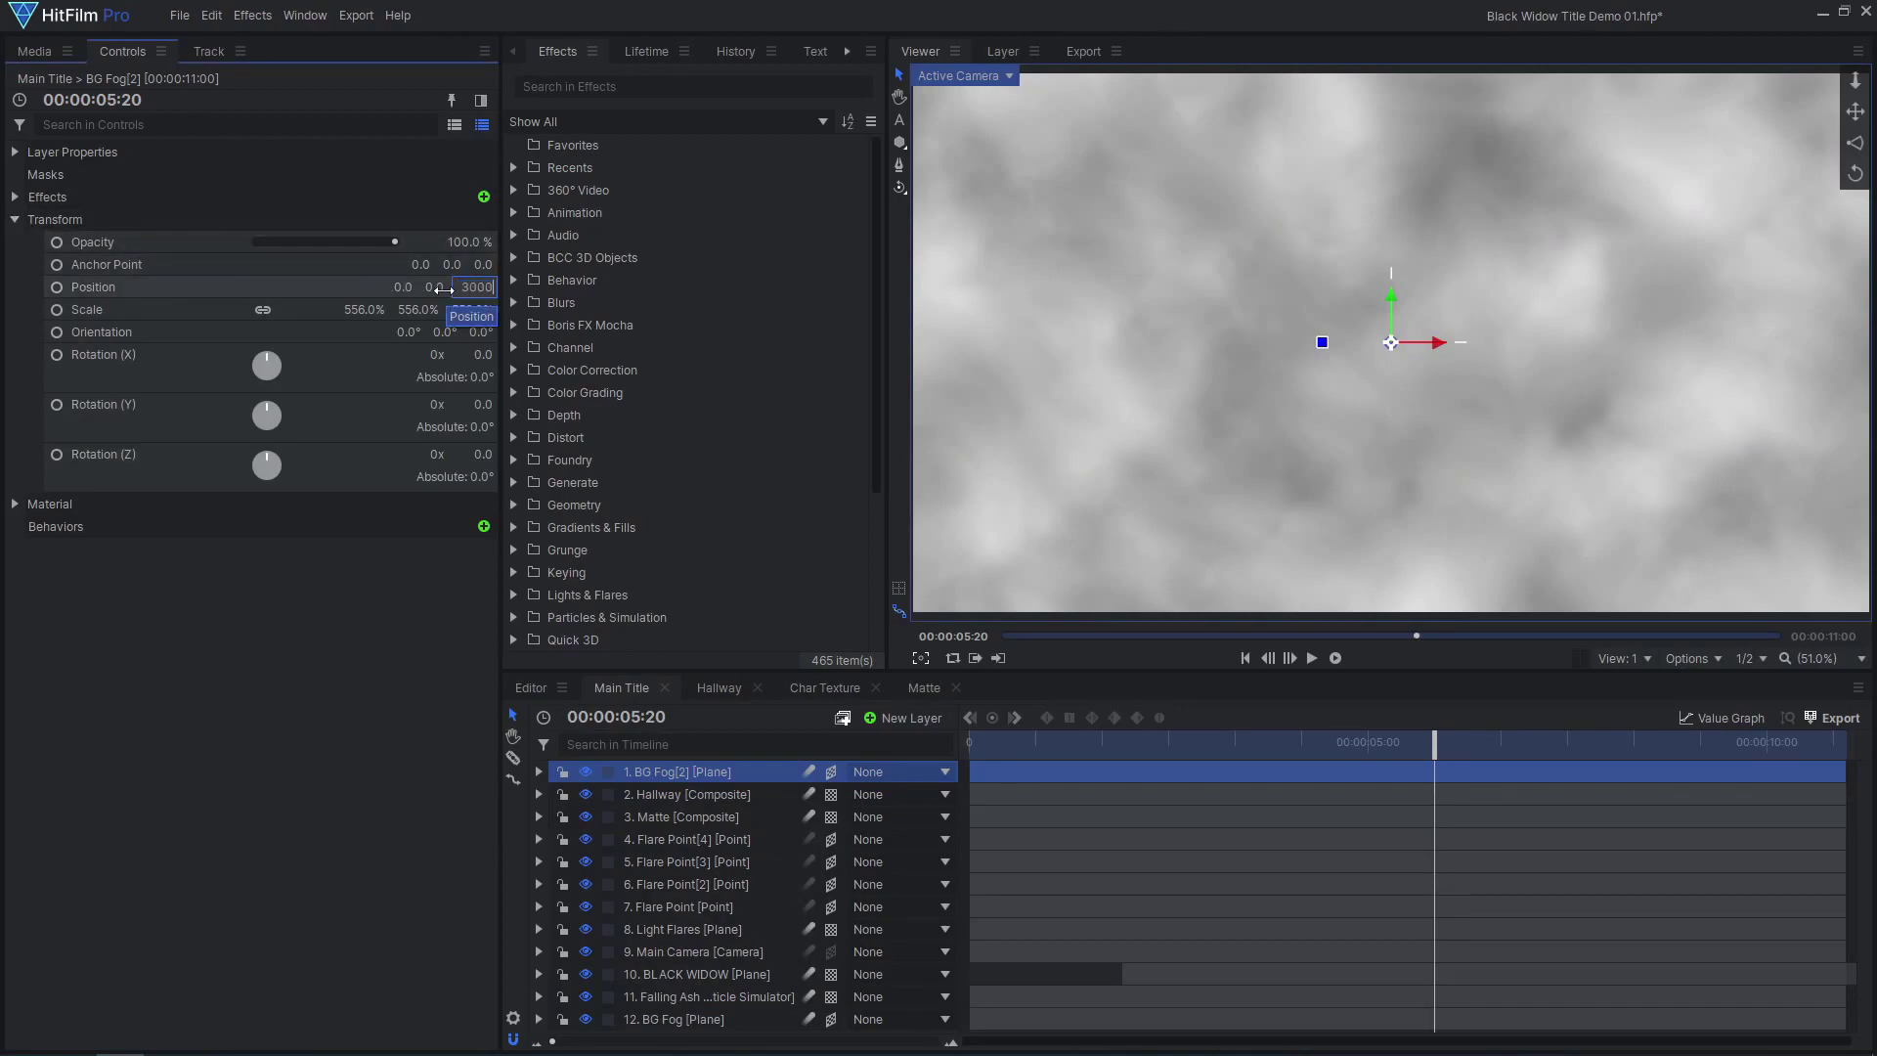
key(Return)
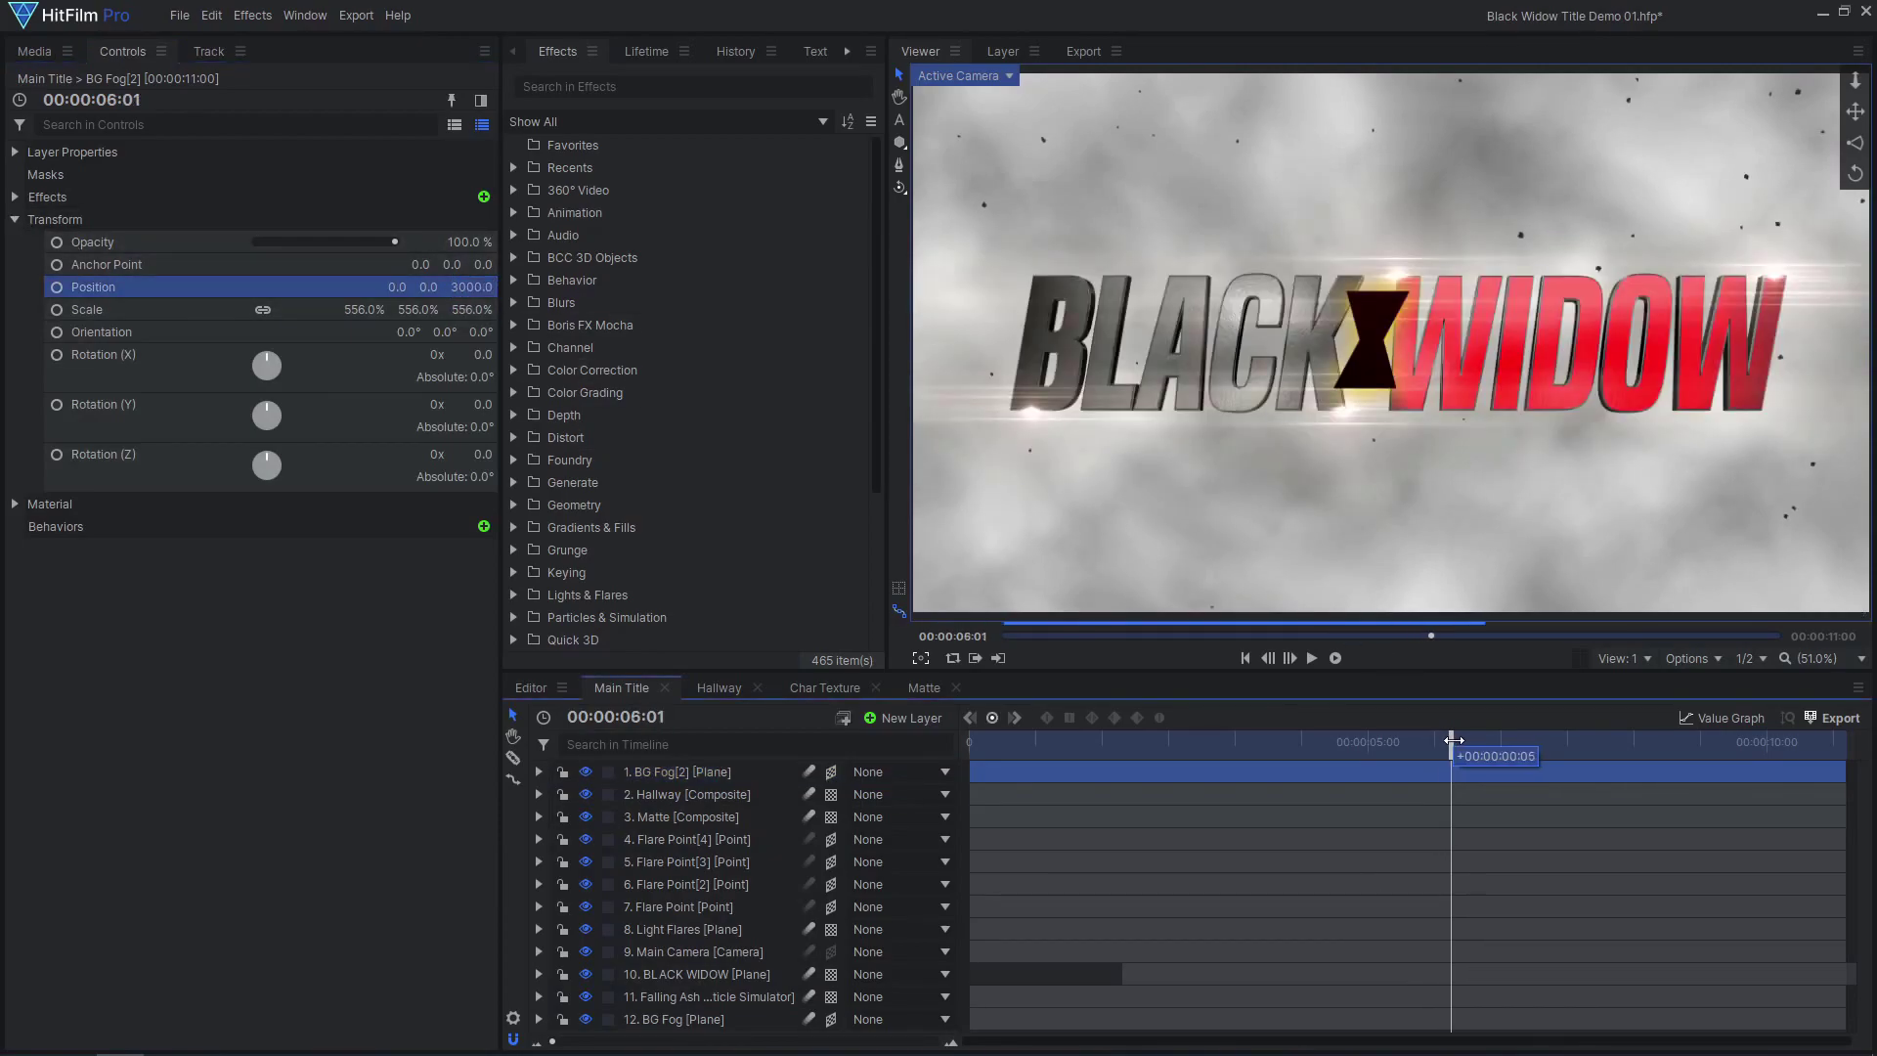
drag(1453, 740, 1844, 740)
drag(494, 309, 477, 309)
drag(1593, 740, 1604, 739)
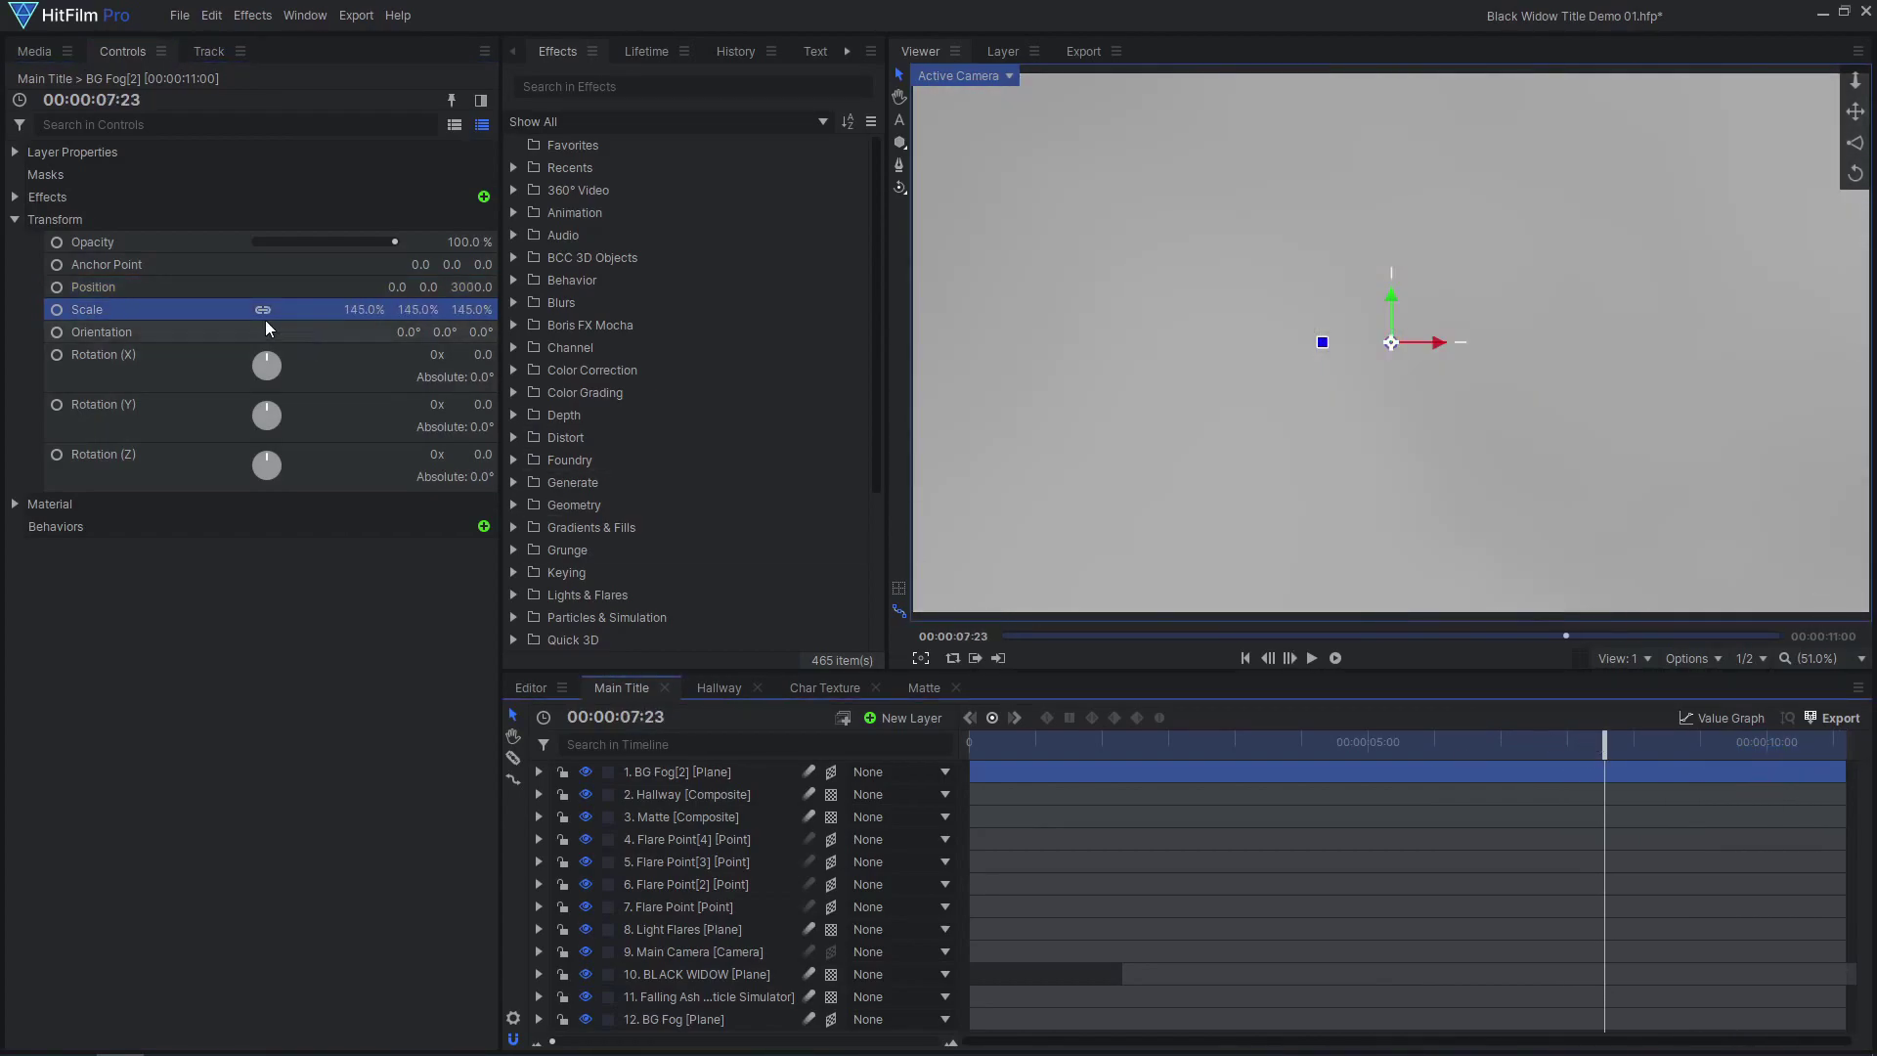
Keyframe the fog copy's Opacity from 0% to 100% and preview it fading in.
drag(394, 241, 878, 257)
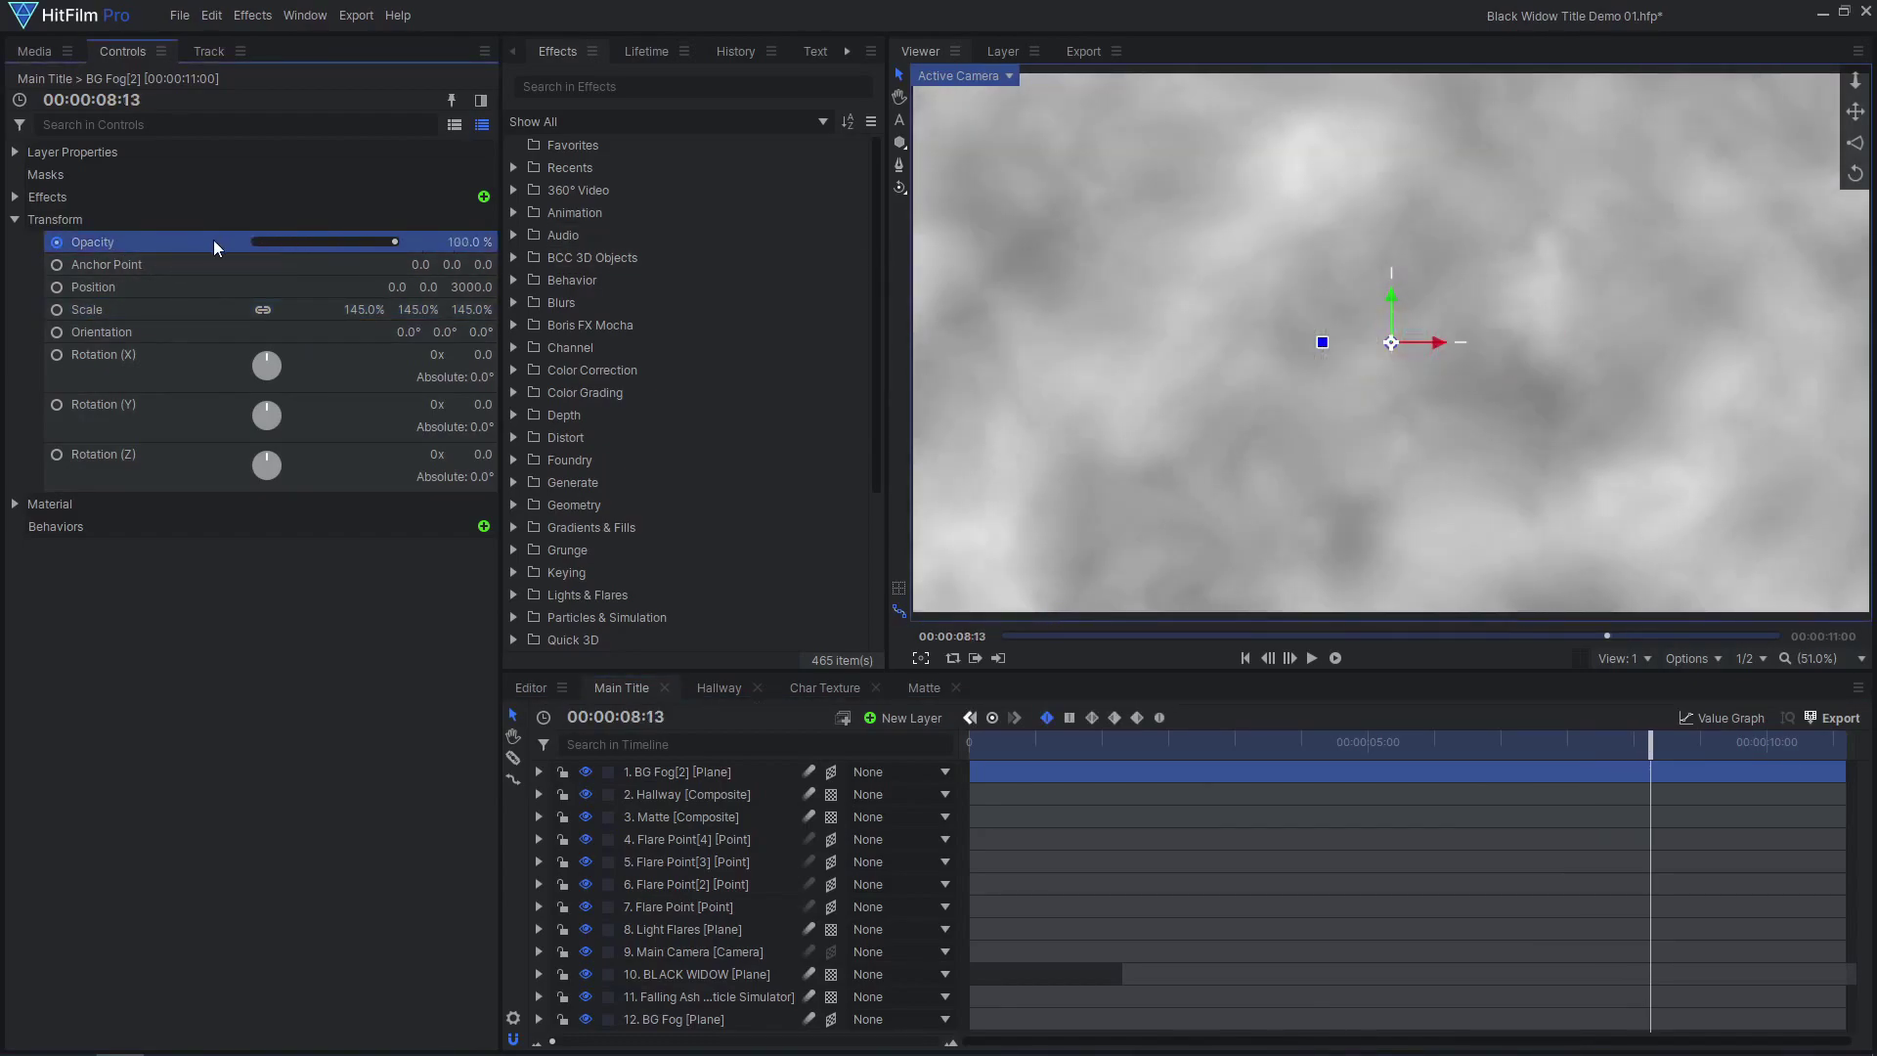
drag(1500, 739, 1685, 741)
drag(1684, 741, 1701, 754)
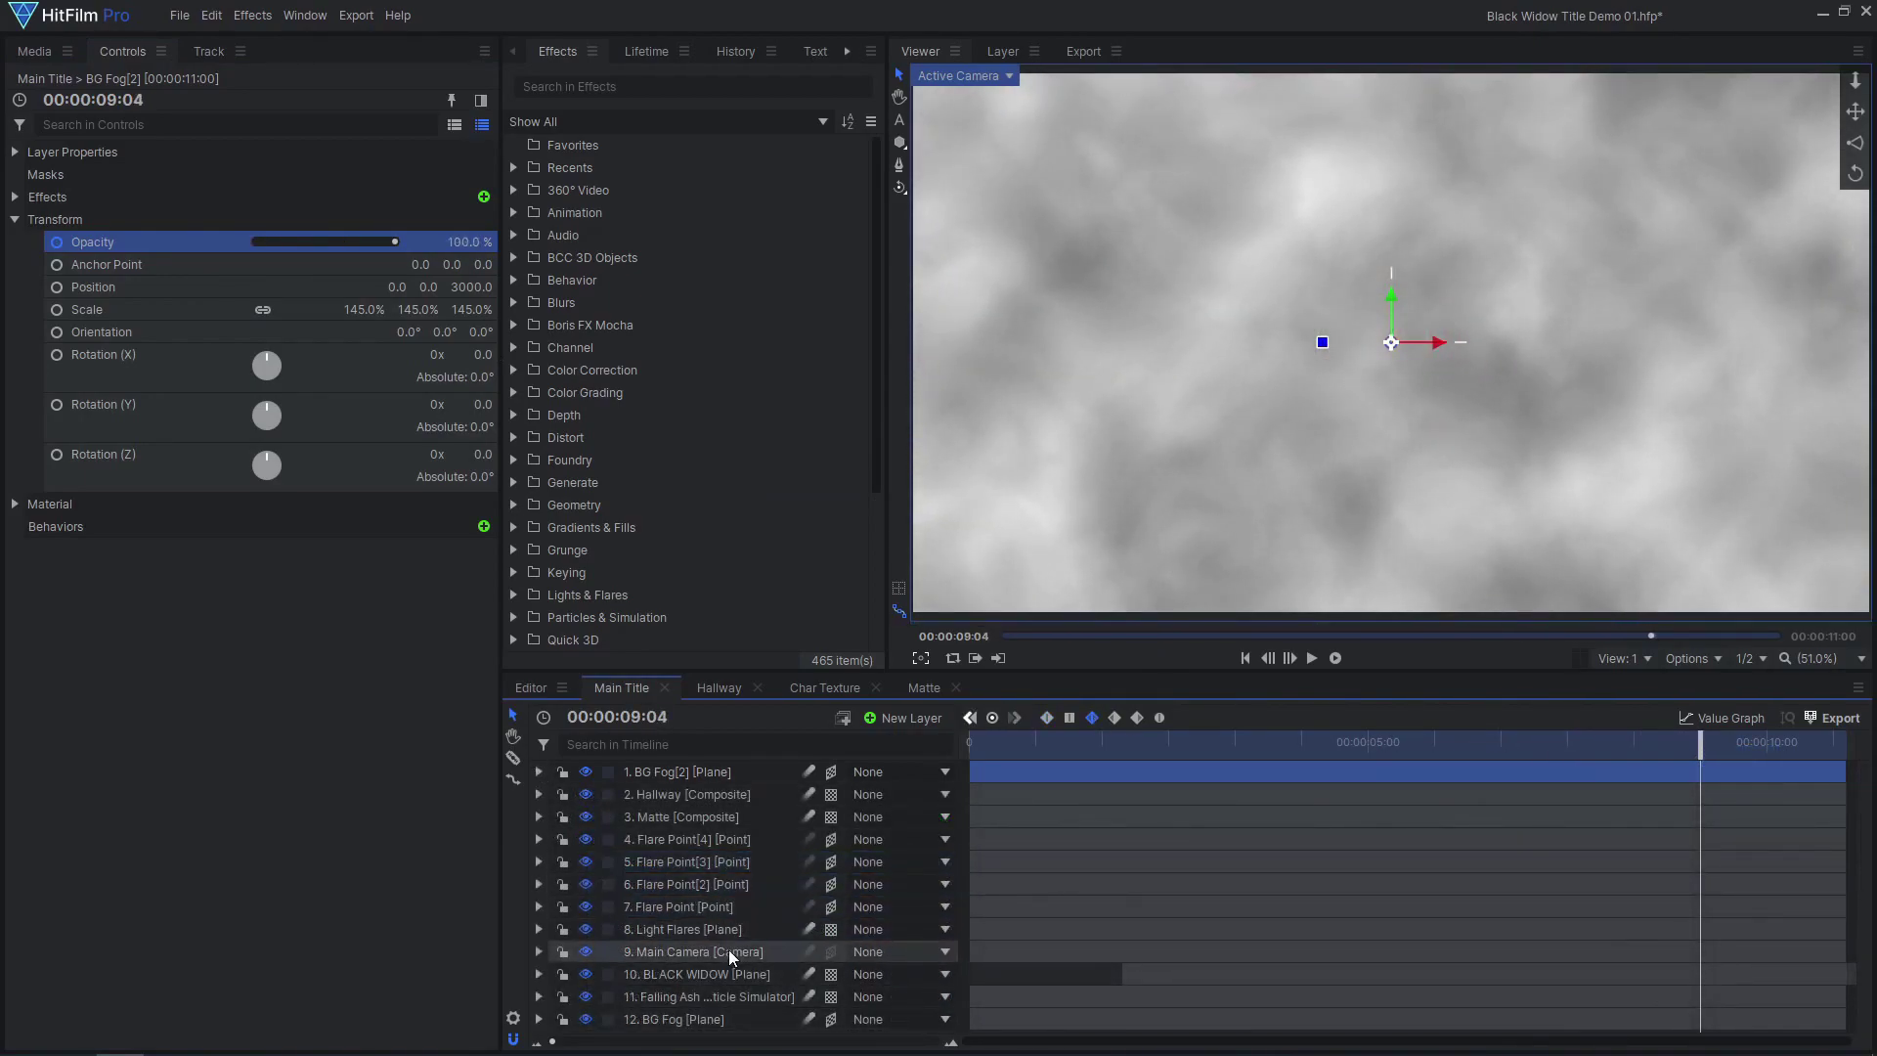
Move the BLACK WIDOW copy to the top of the layer stack and make it start later.
click(737, 972)
drag(732, 777, 733, 775)
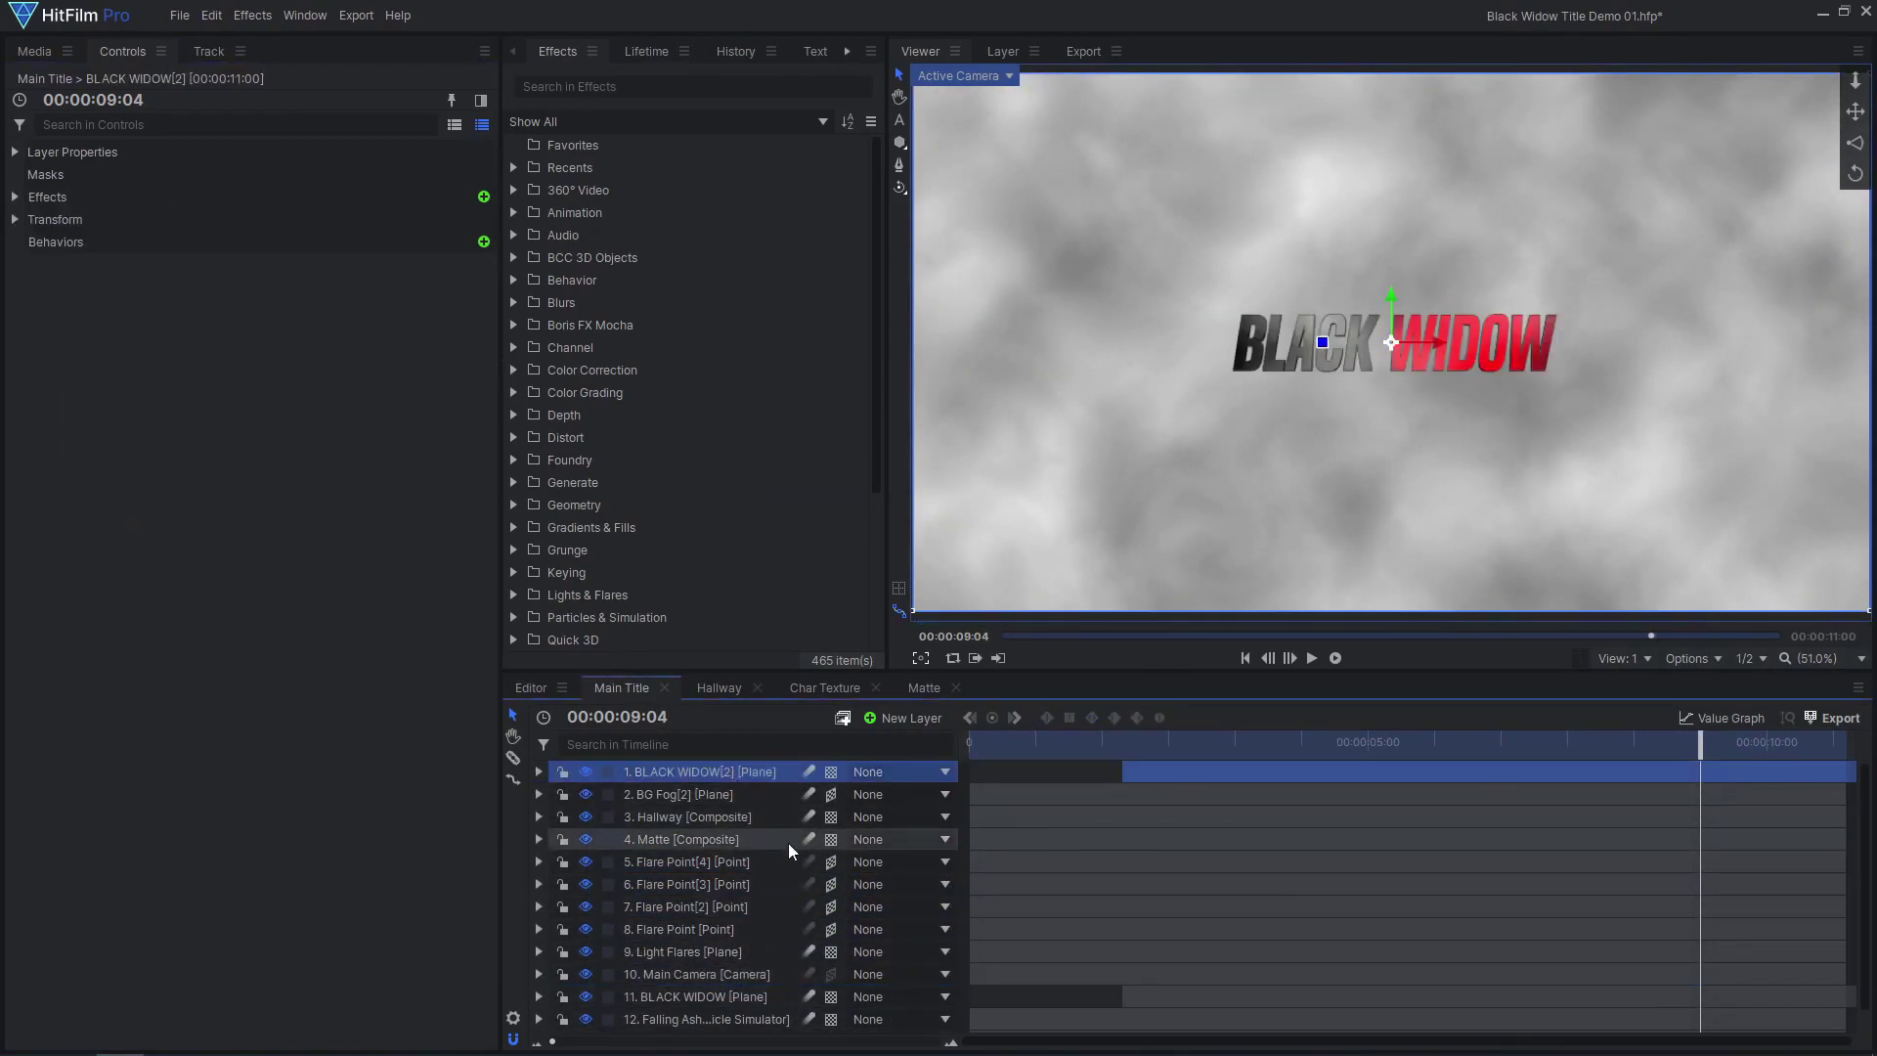
drag(1142, 770, 1532, 782)
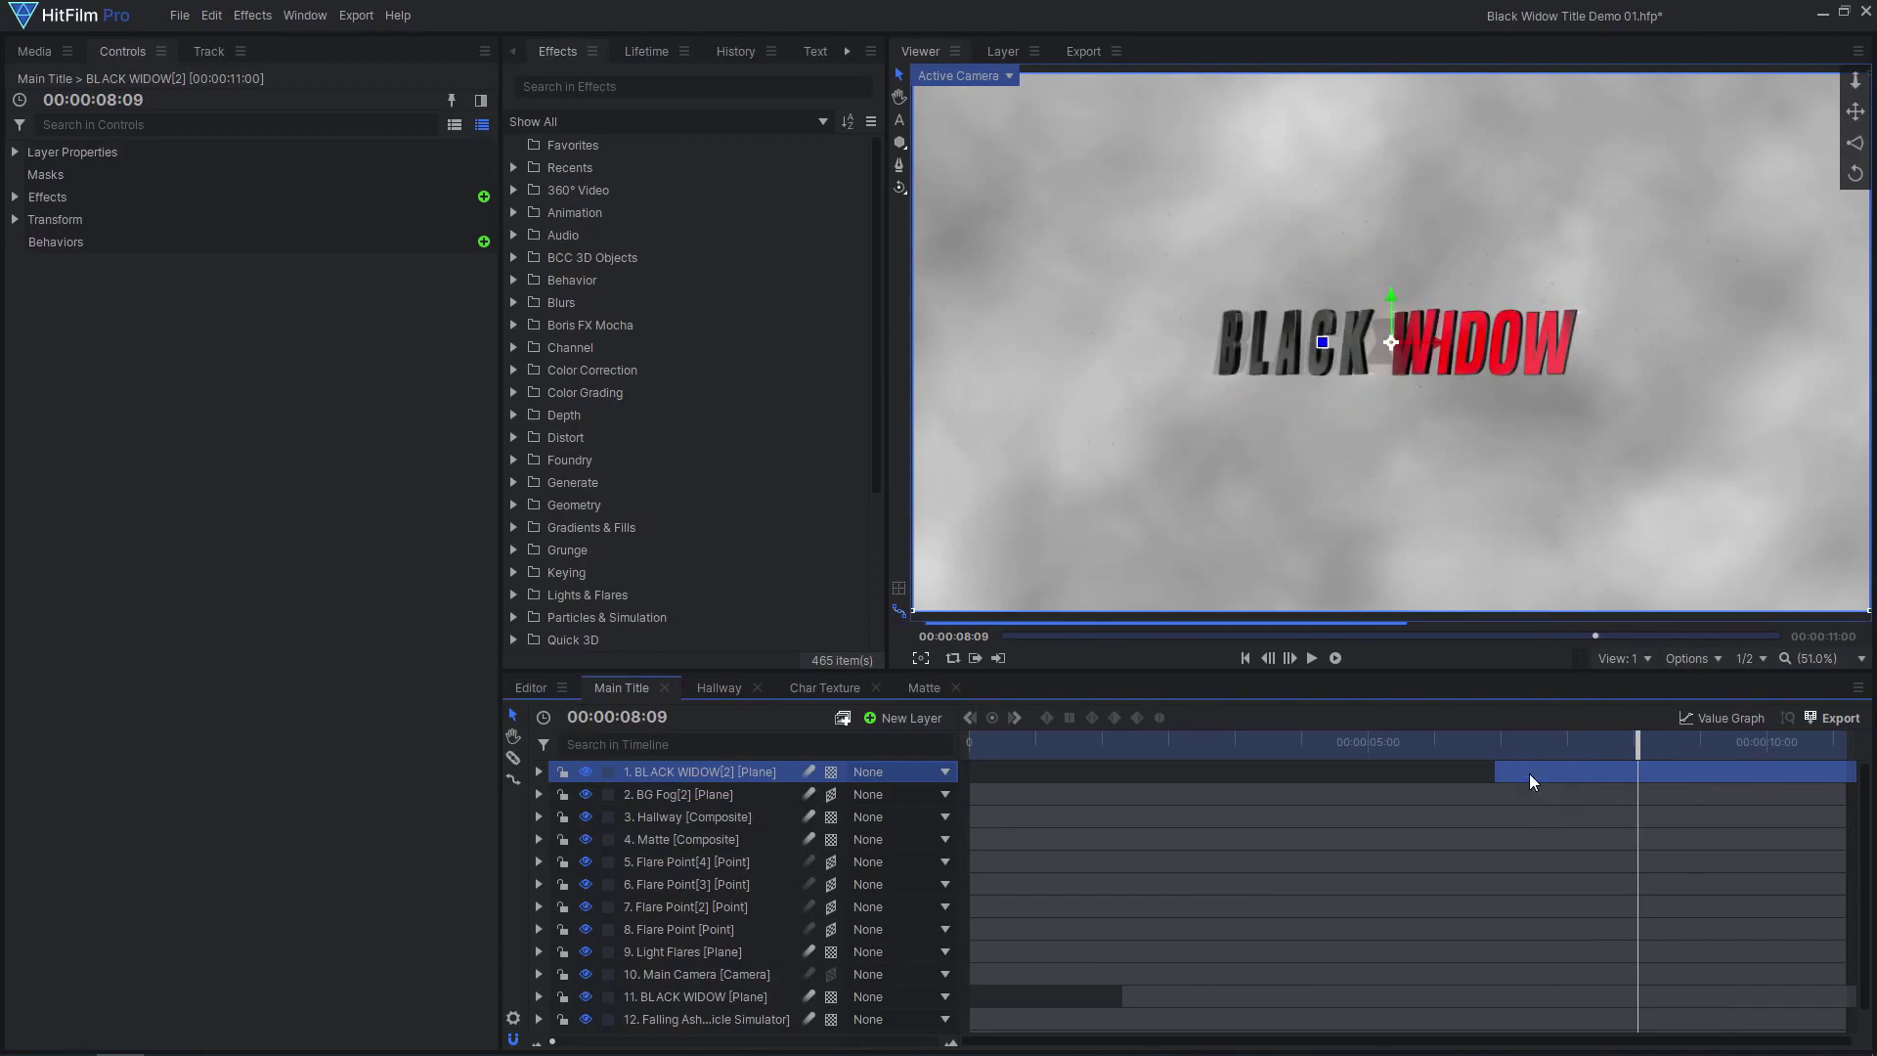
Bring the title copy closer by setting its Position Z to -15.
click(35, 220)
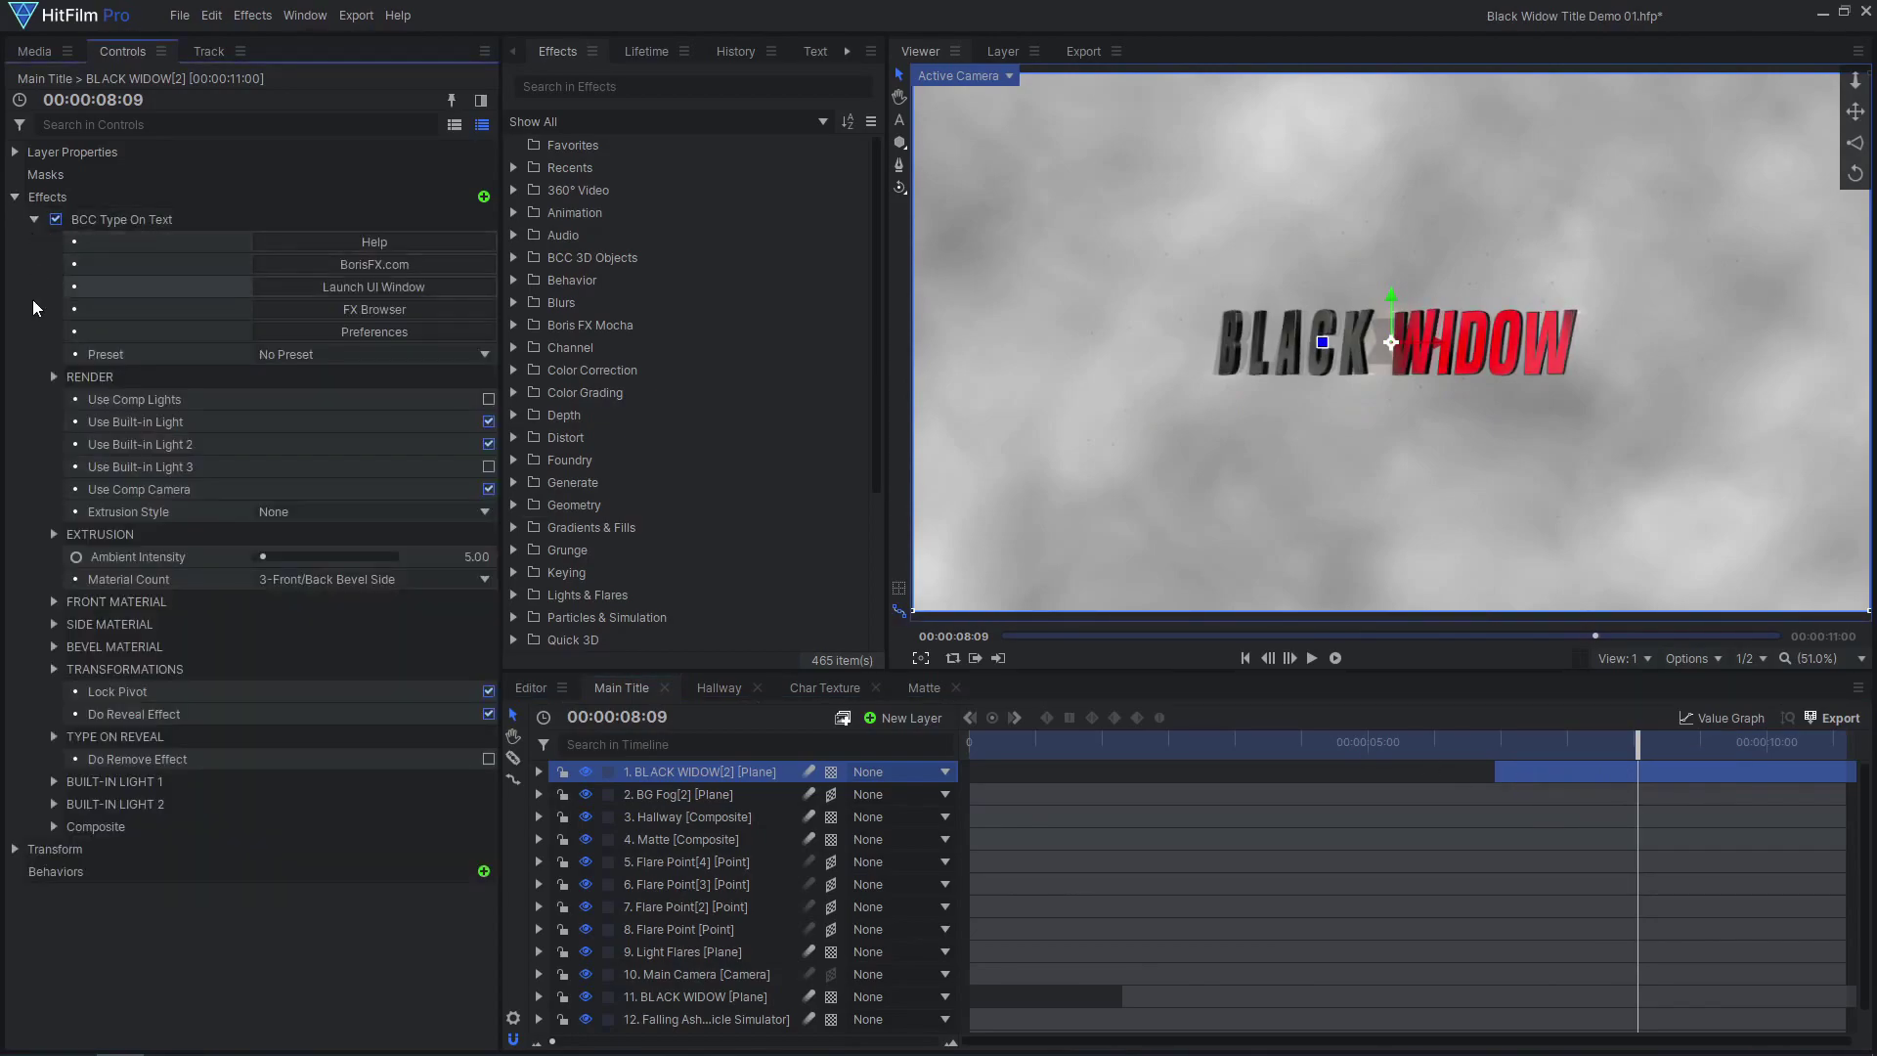
click(53, 669)
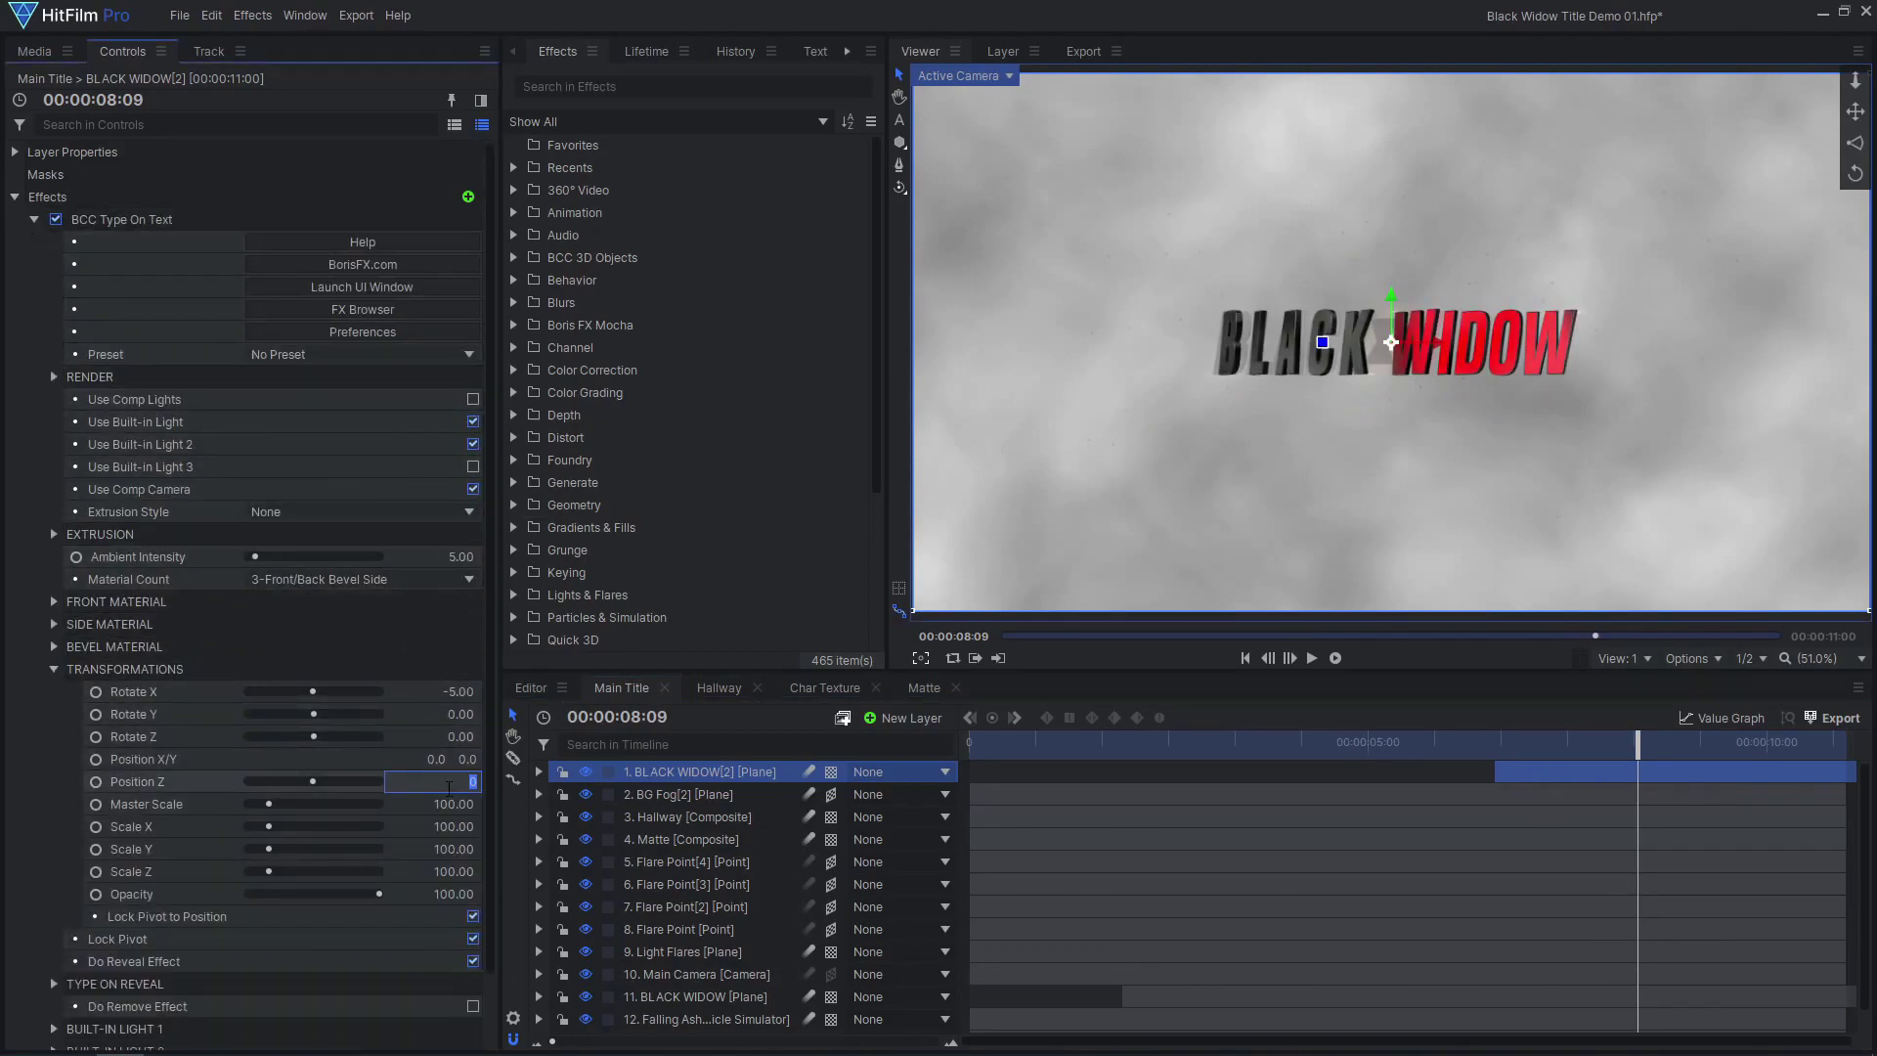
text(-15)
key(Return)
mouse_move(1485, 775)
mouse_down()
mouse_move(1680, 745)
mouse_move(1575, 740)
mouse_up()
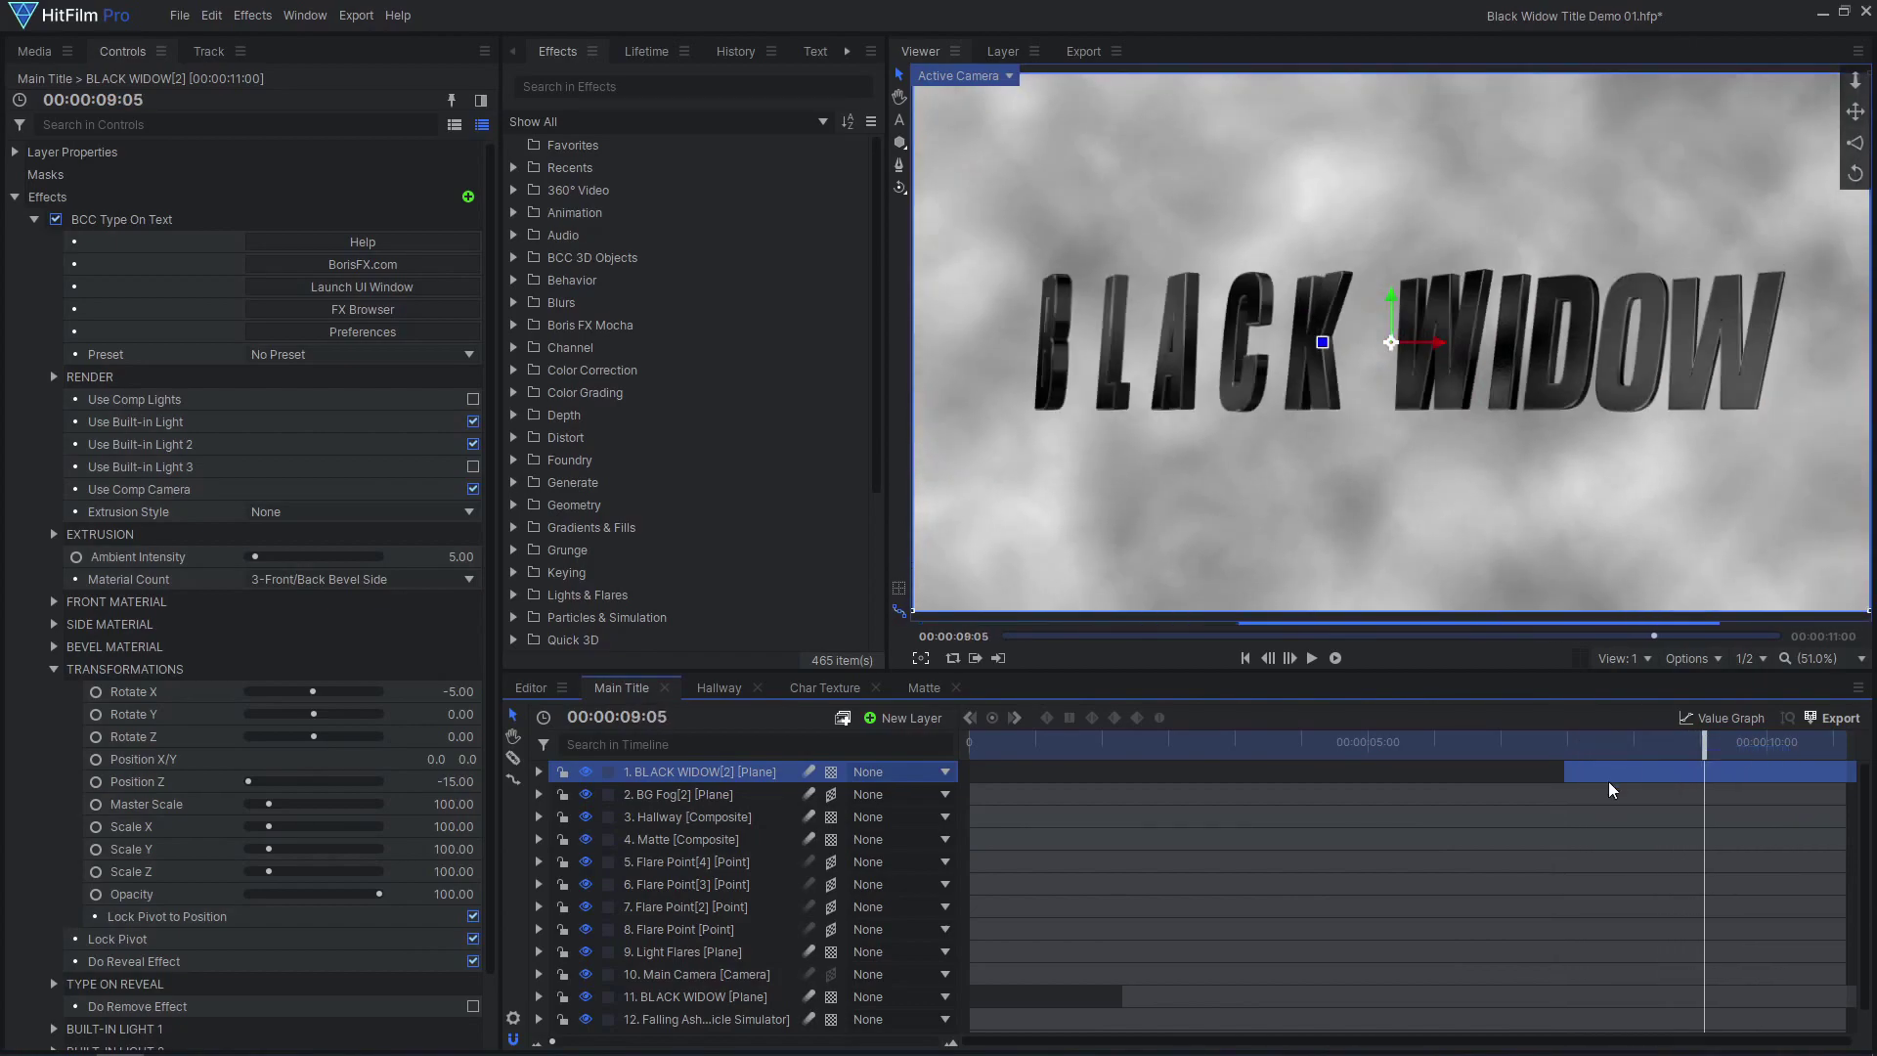
Change the title text to JULY 9, with reveal Overlap 600 and Reveal Time 30.
click(362, 286)
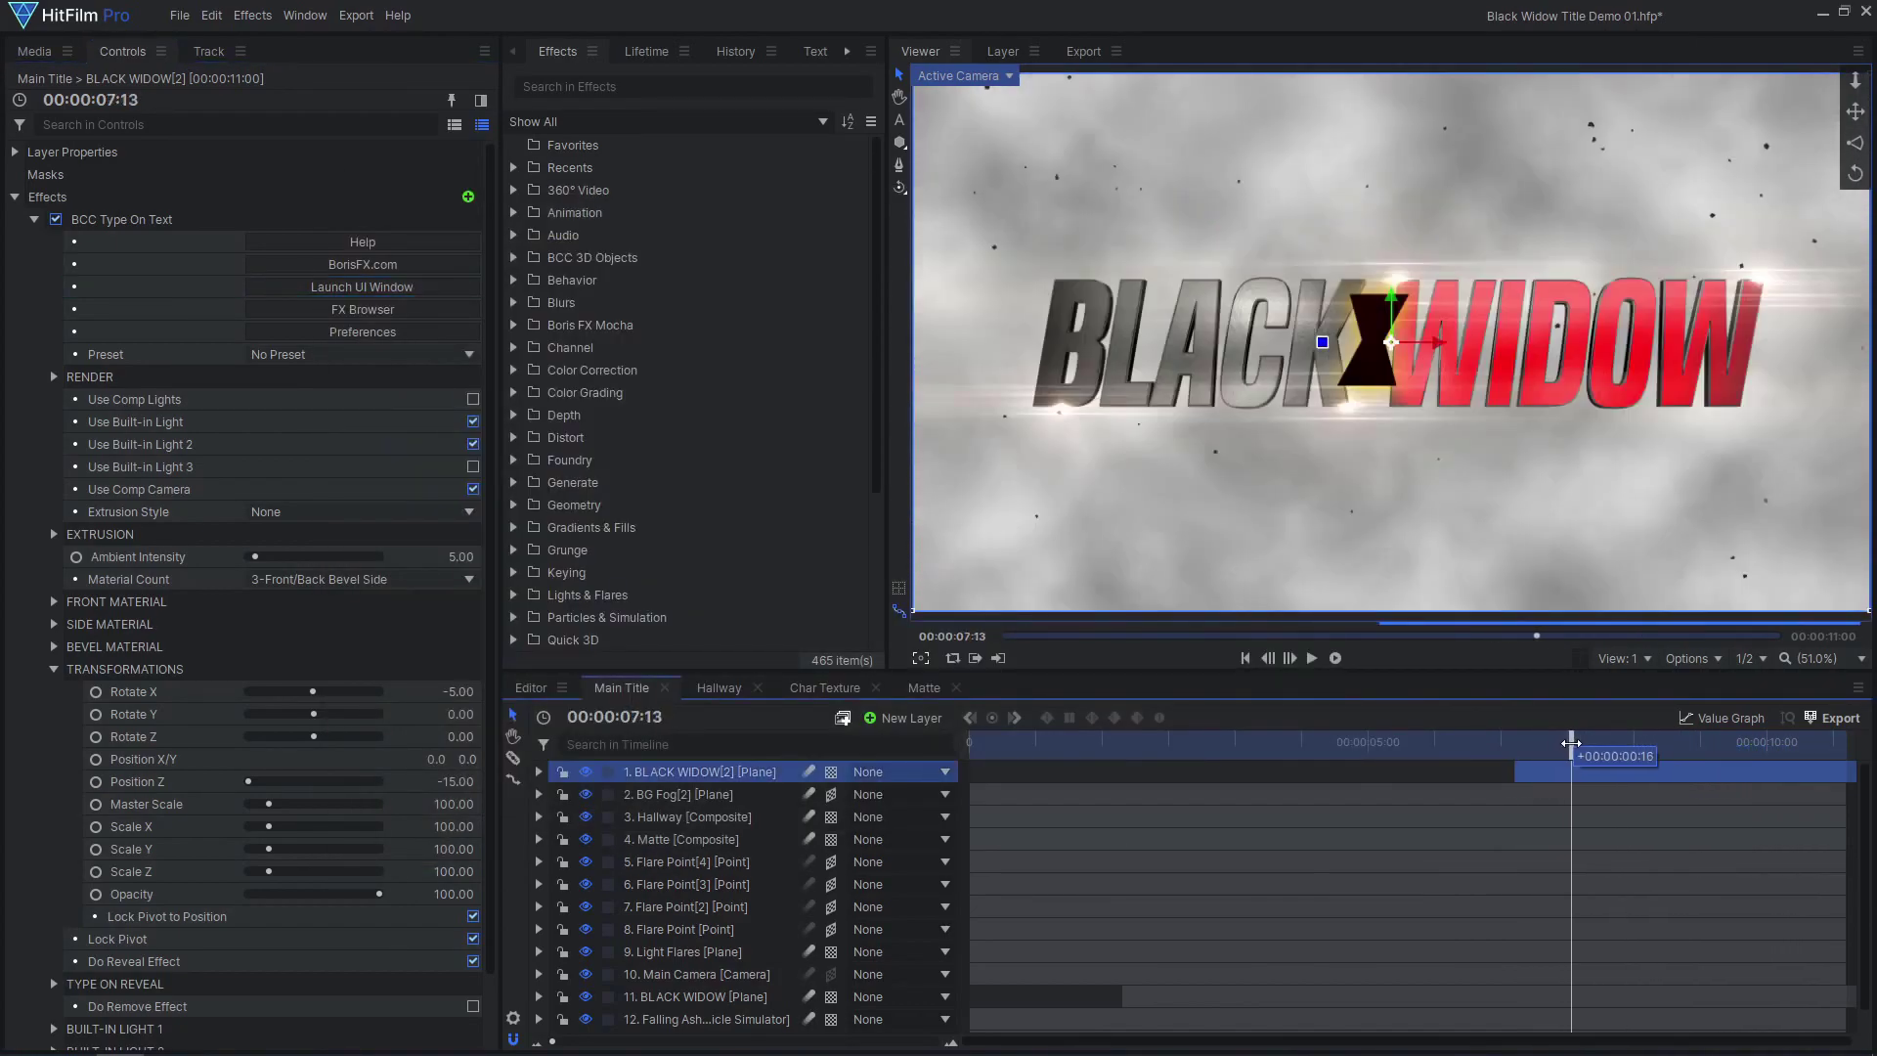
click(54, 984)
scroll(244, 685, down, 5)
click(465, 690)
key(Return)
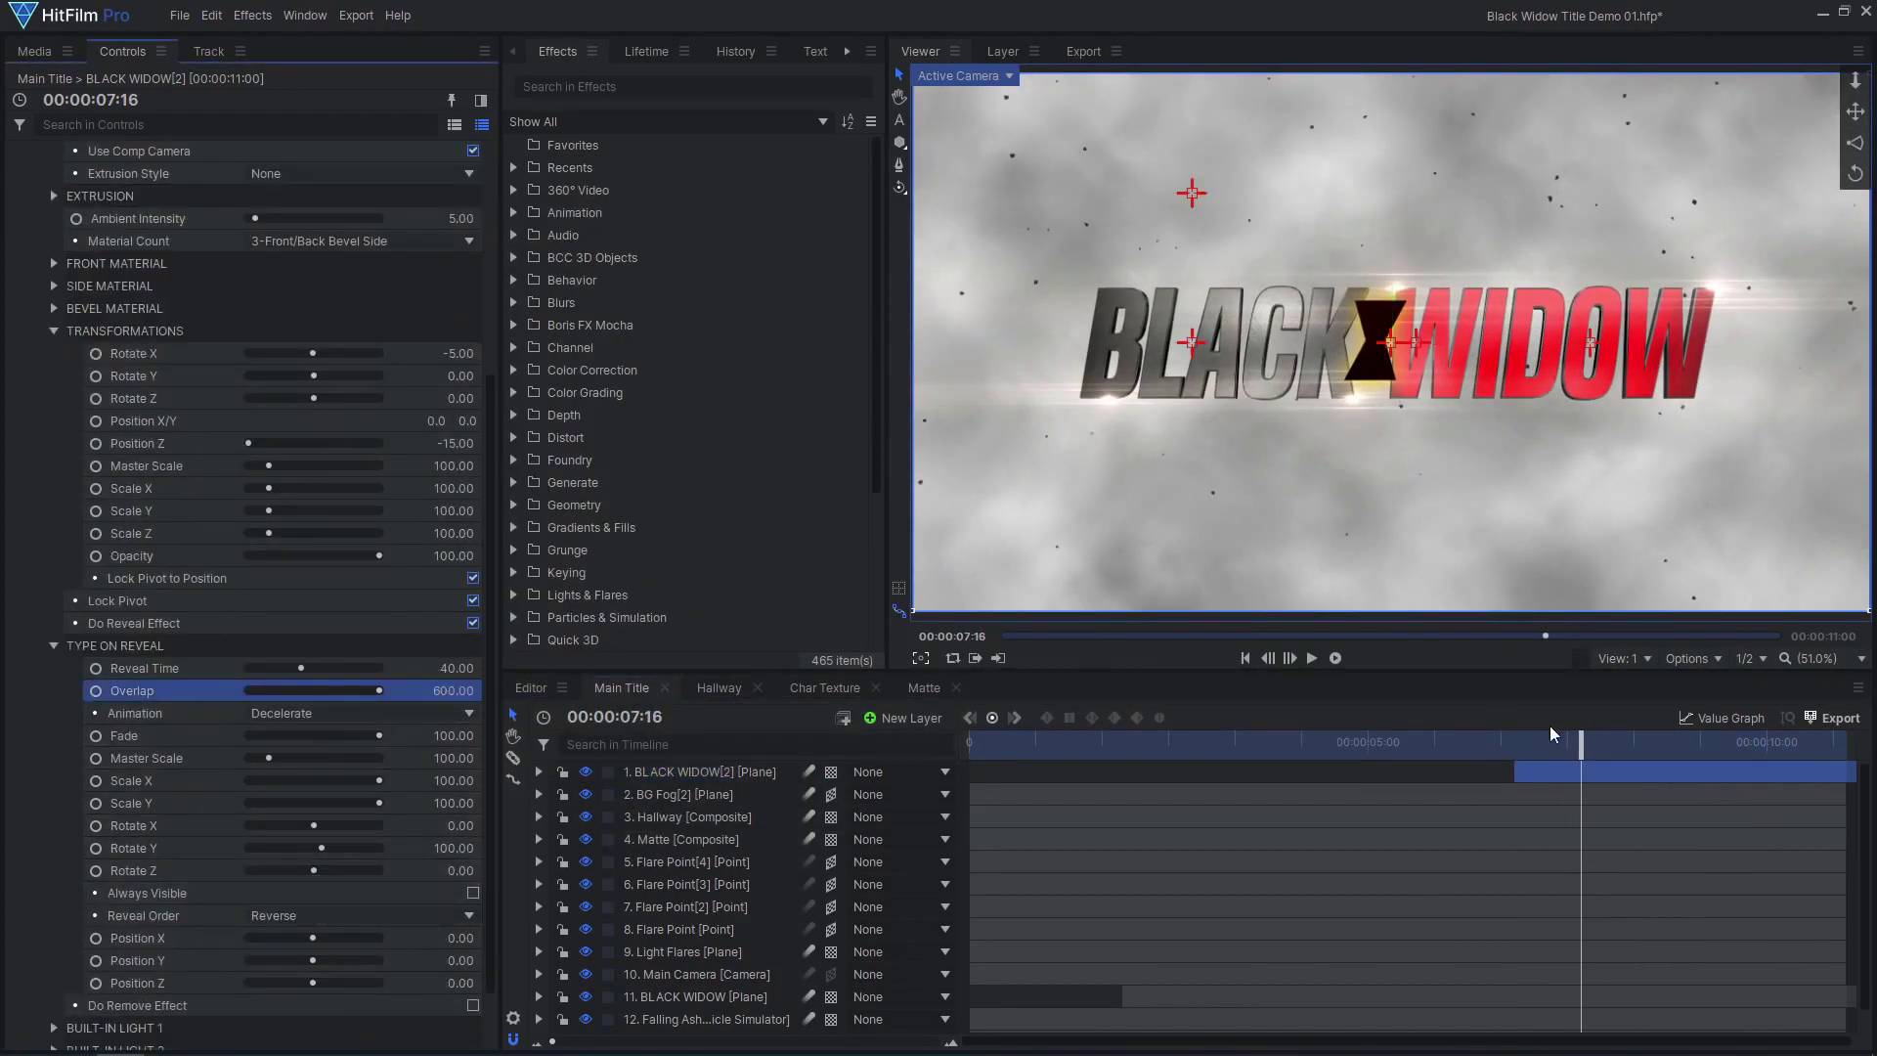
drag(1581, 743, 1790, 743)
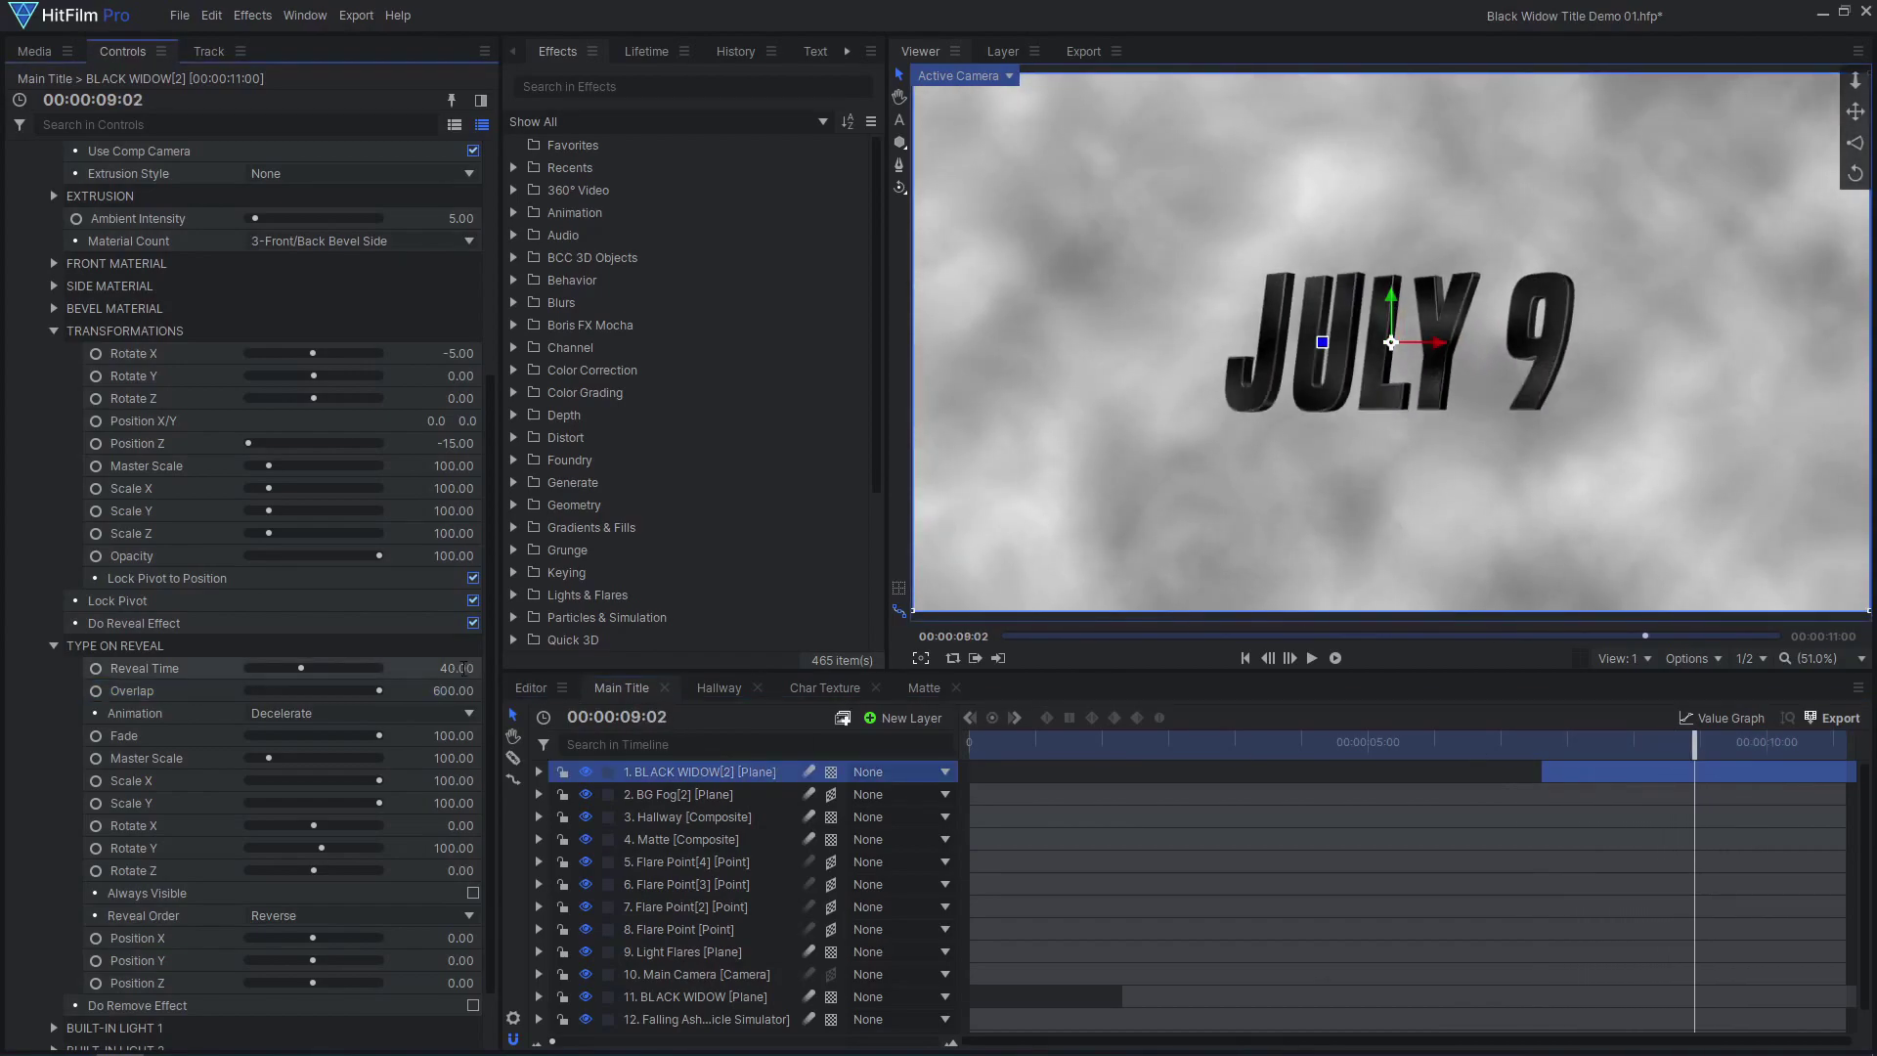
drag(301, 668, 252, 684)
Re-aim Built-in Light 2's spotlight onto the JULY 9 text.
click(54, 645)
click(54, 746)
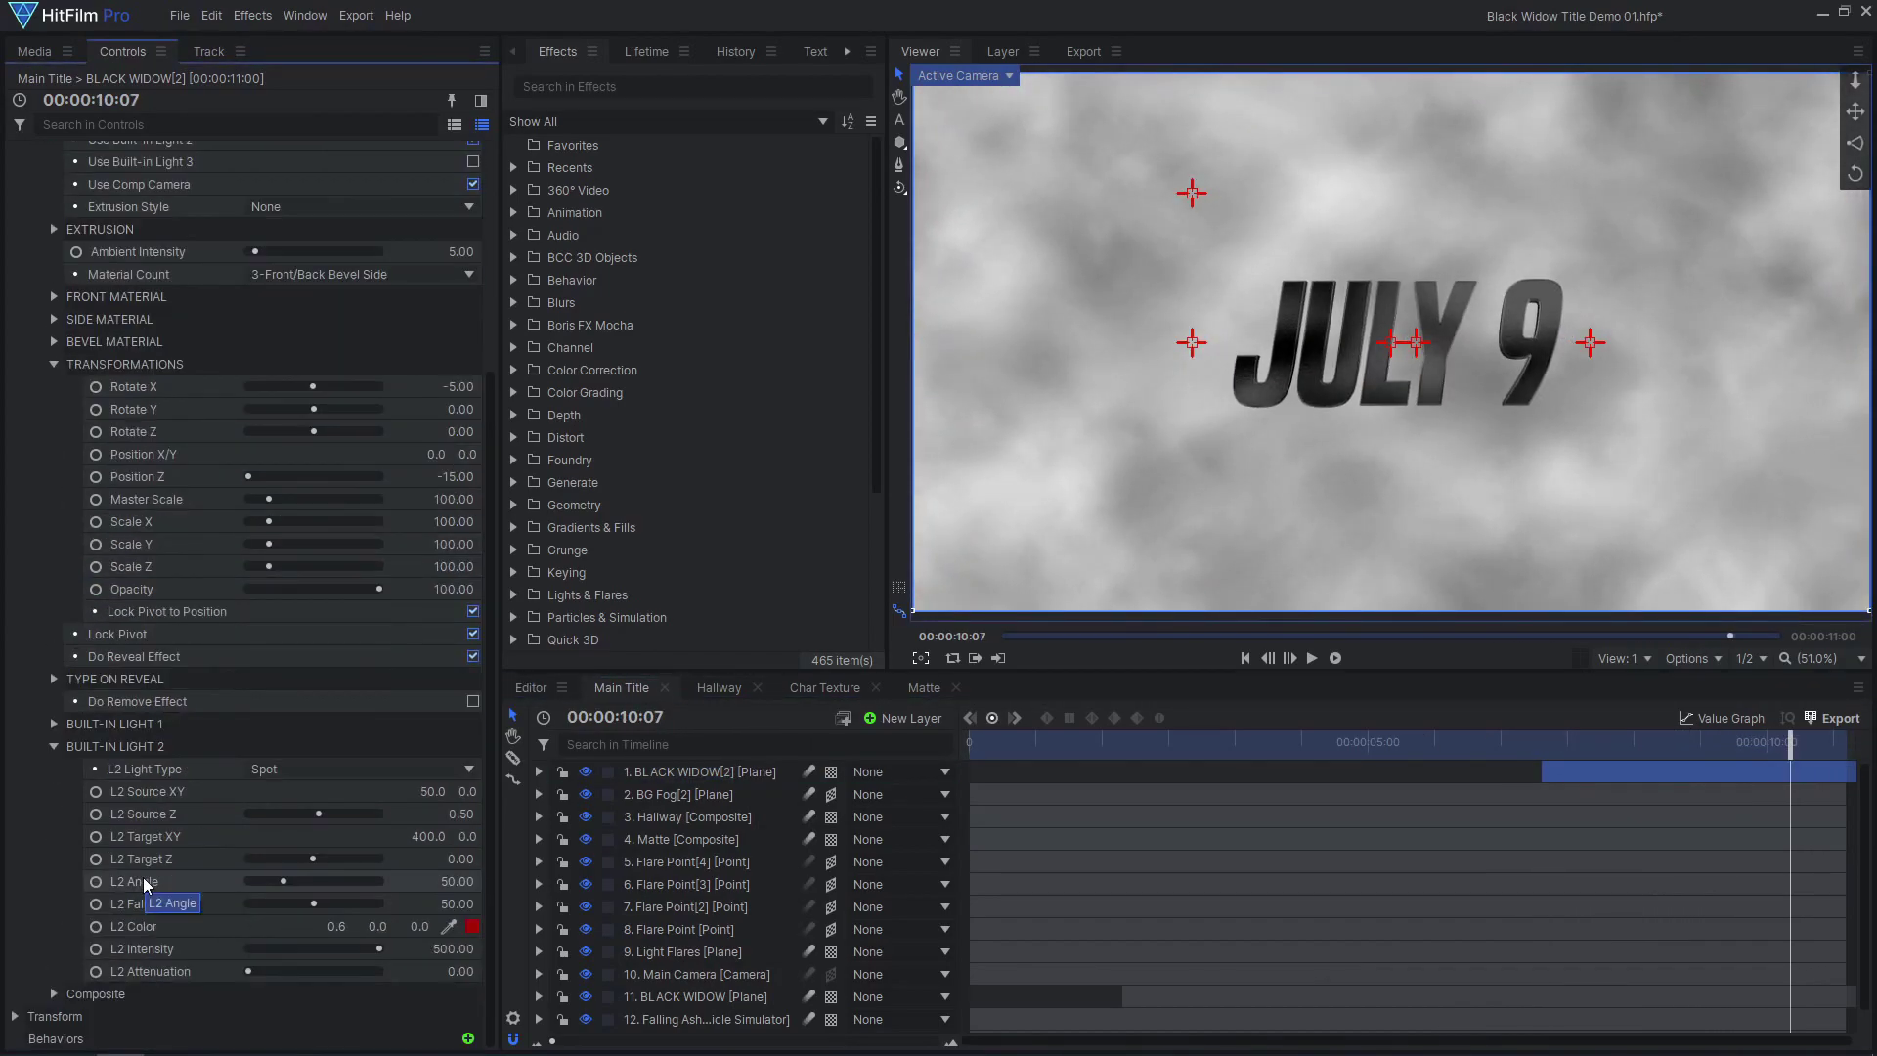
drag(430, 836, 446, 790)
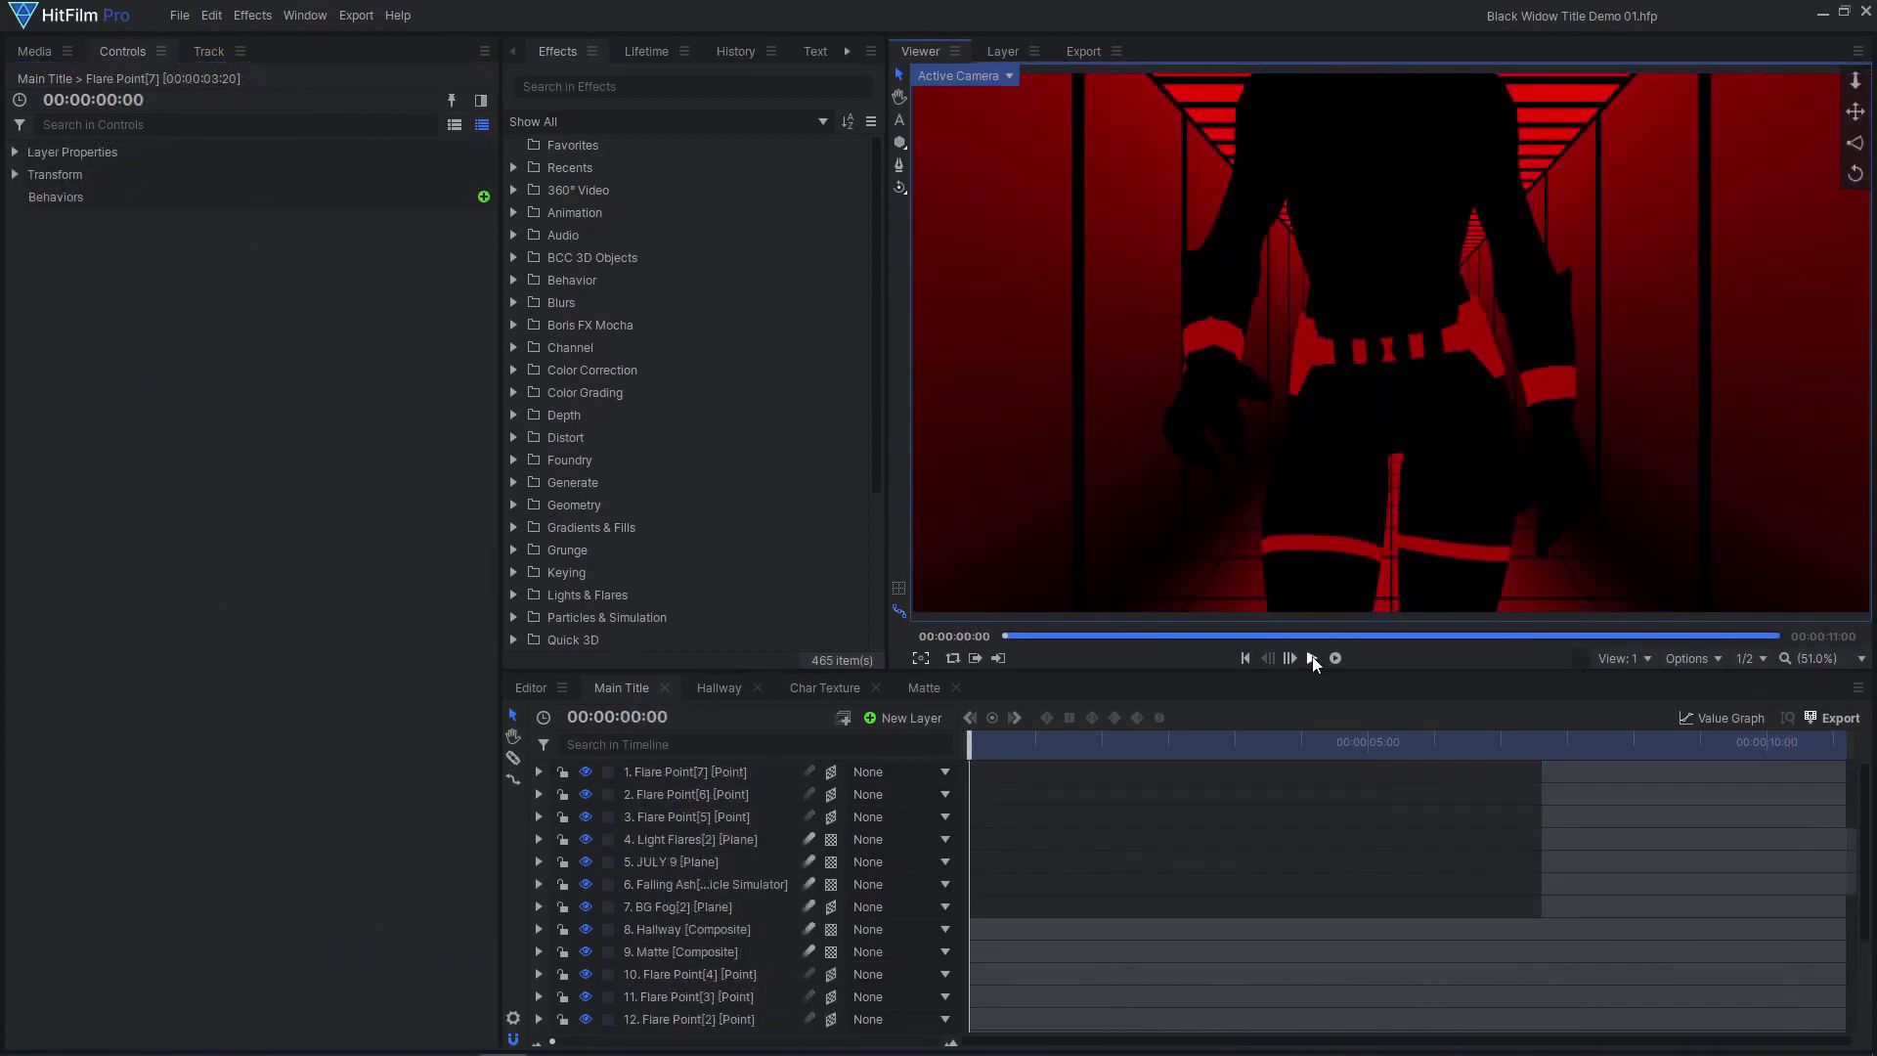
click(1312, 659)
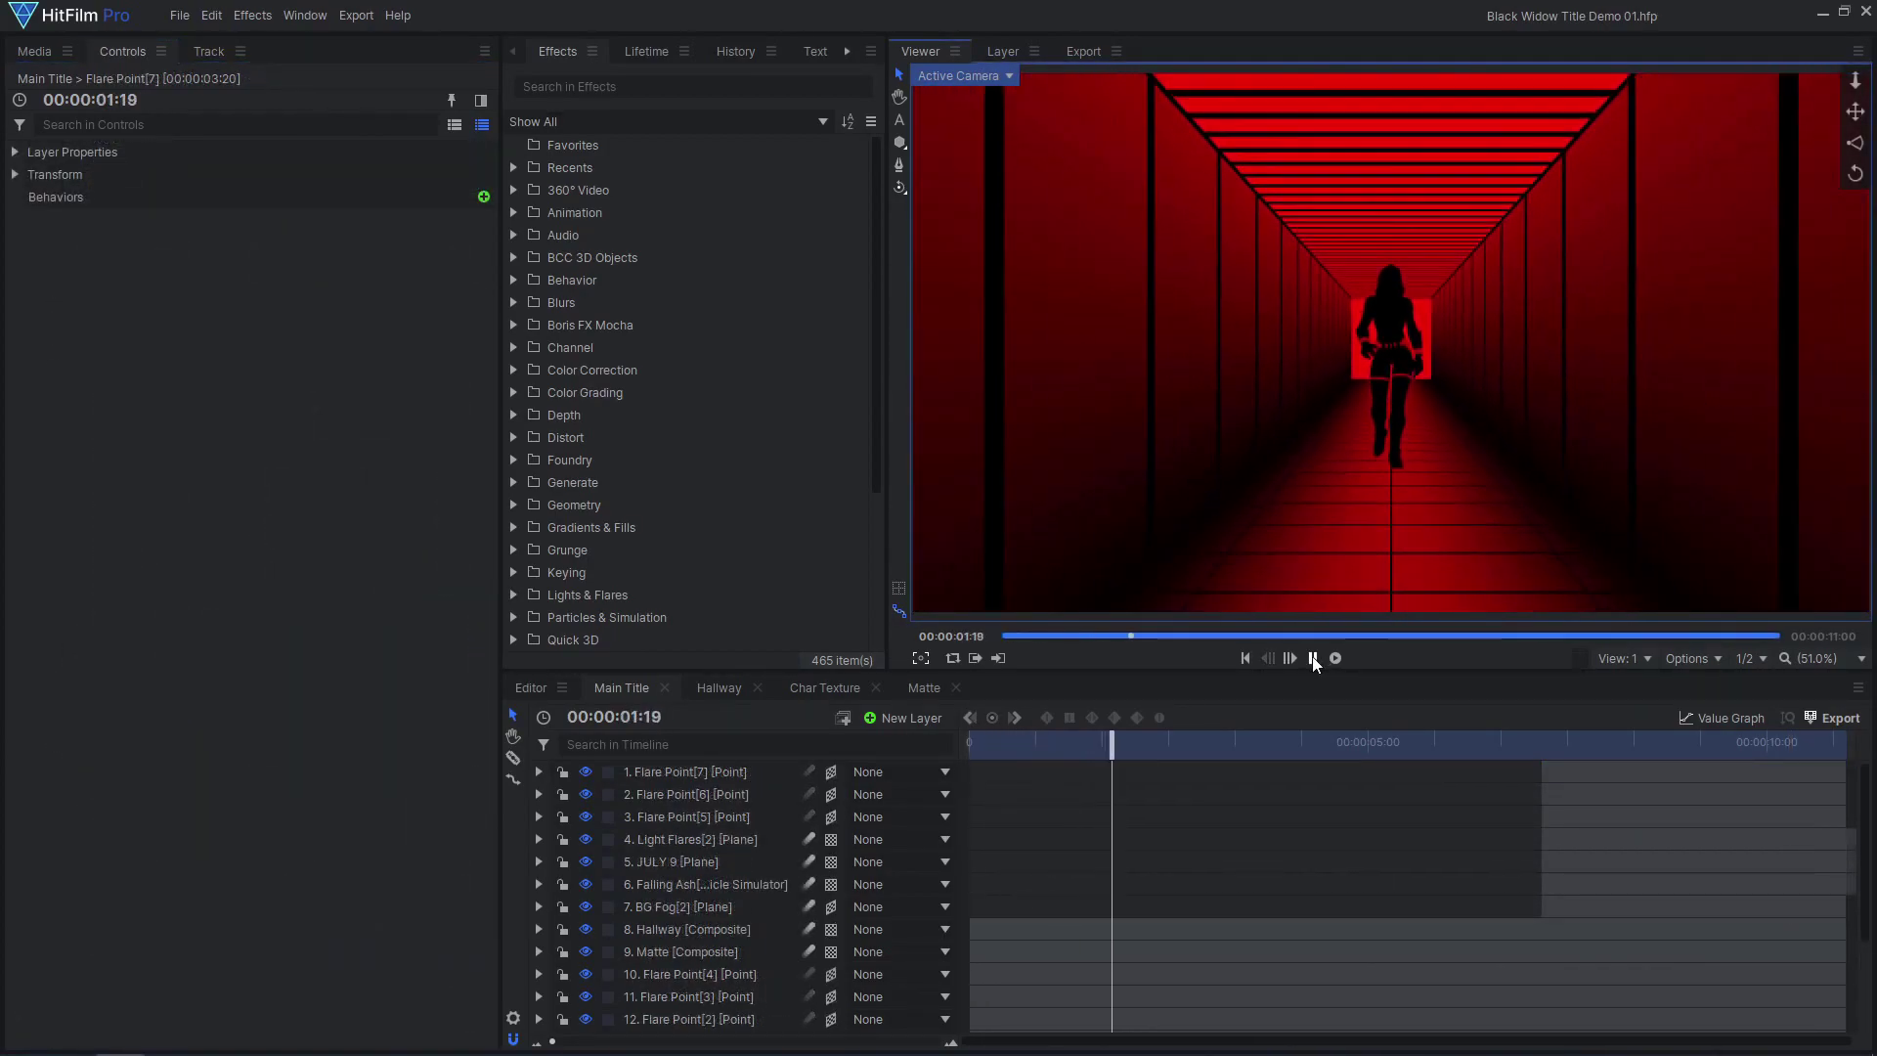